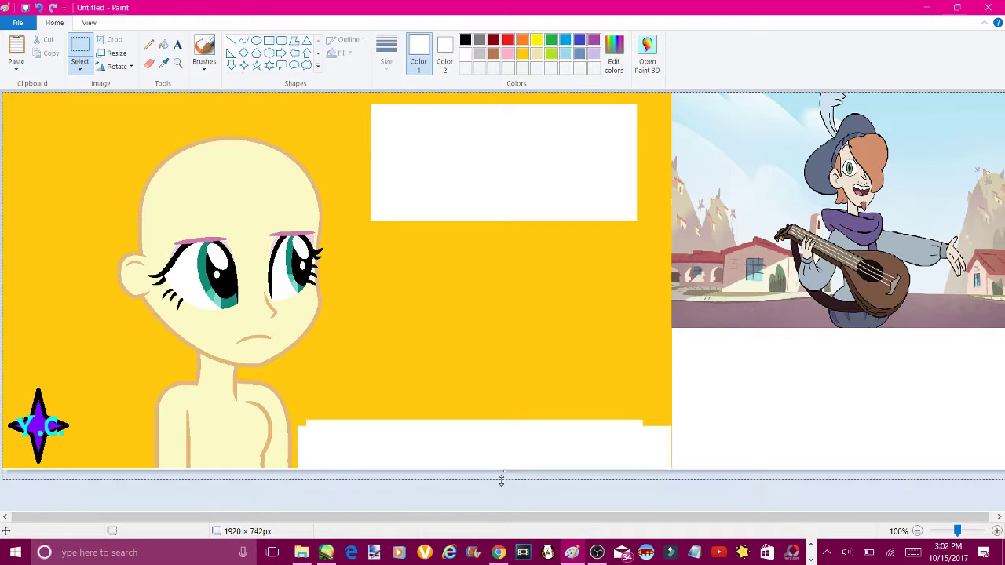
Fill the orange background with white and remove the star watermark beside the bald figure
key("super+Tab")
key("Escape")
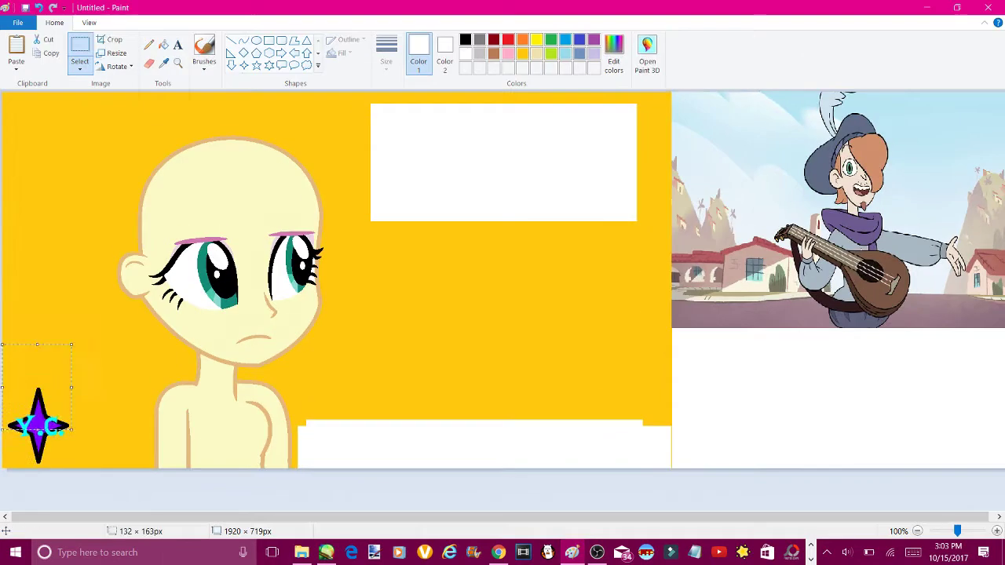
mouse_move(8, 346)
left_mouse_down()
mouse_move(71, 428)
mouse_move(16, 390)
mouse_move(72, 377)
left_mouse_up()
left_click(162, 44)
left_click(75, 377)
left_click(48, 429)
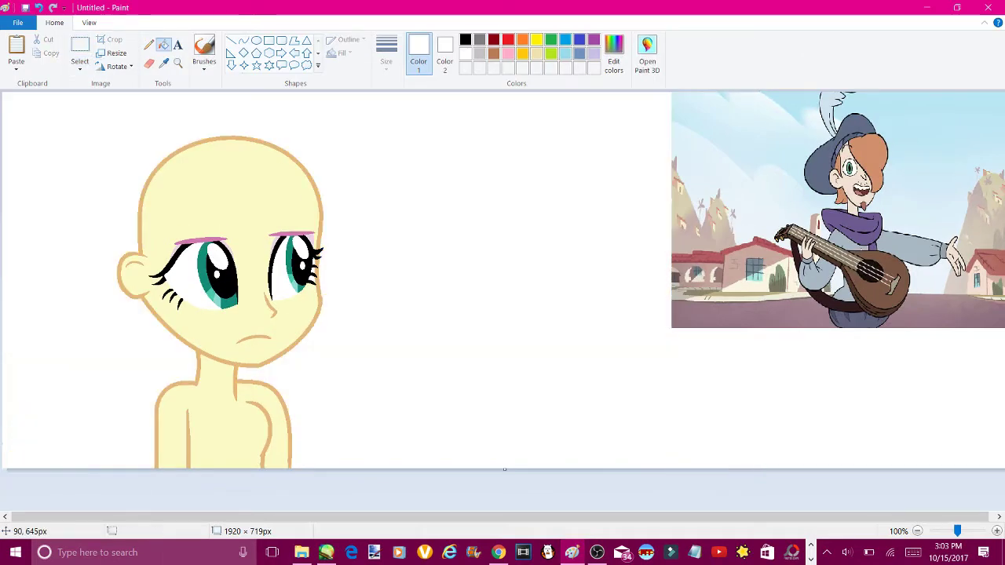
Move the bard reference picture closer to the bald figure and enlarge it slightly
left_click(80, 49)
key("ctrl+Page_Down")
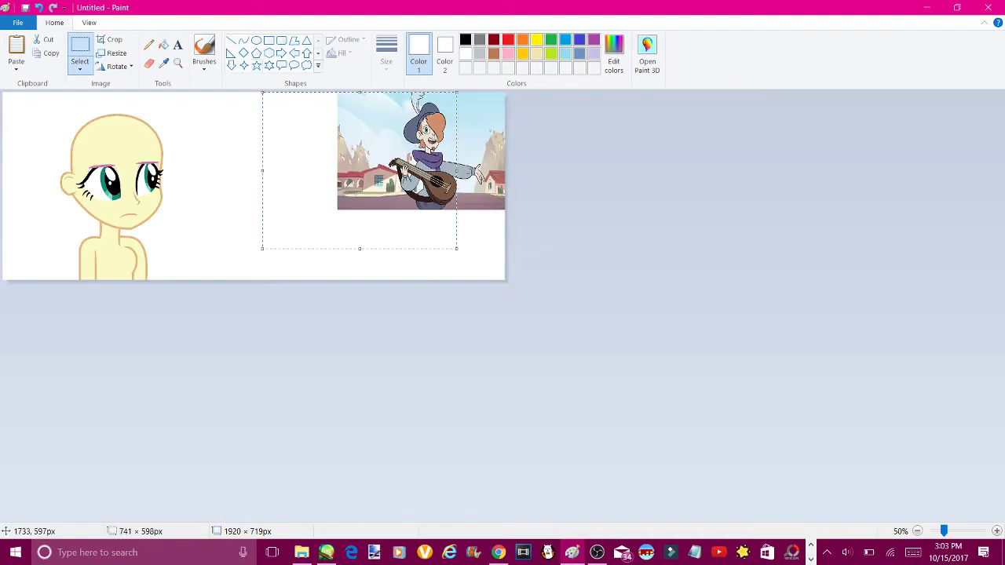
left_click_drag(271, 93, 177, 94)
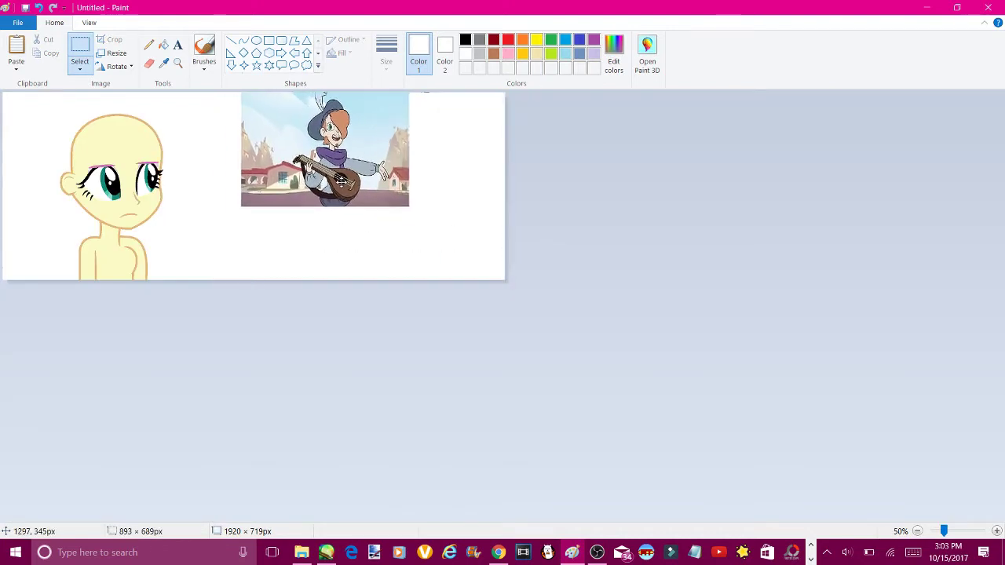
left_click_drag(409, 272, 448, 296)
mouse_move(396, 212)
left_mouse_down()
mouse_move(389, 237)
mouse_move(383, 211)
left_mouse_up()
key("Escape")
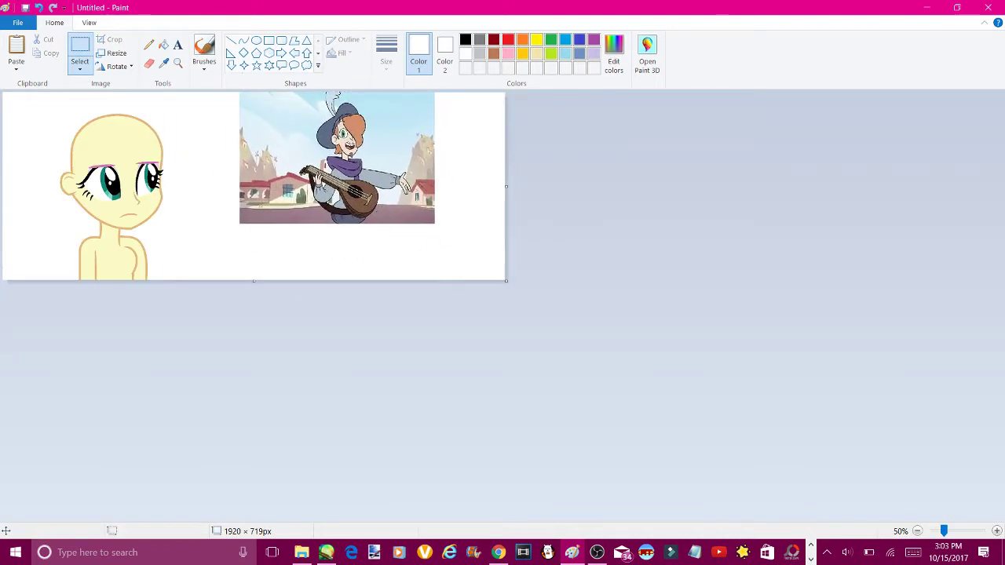
Switch to the browser and copy the Star x Ruberiot couch image from the Google image results
key("alt+Tab")
key("Right")
scroll(503, 282, "down", 10)
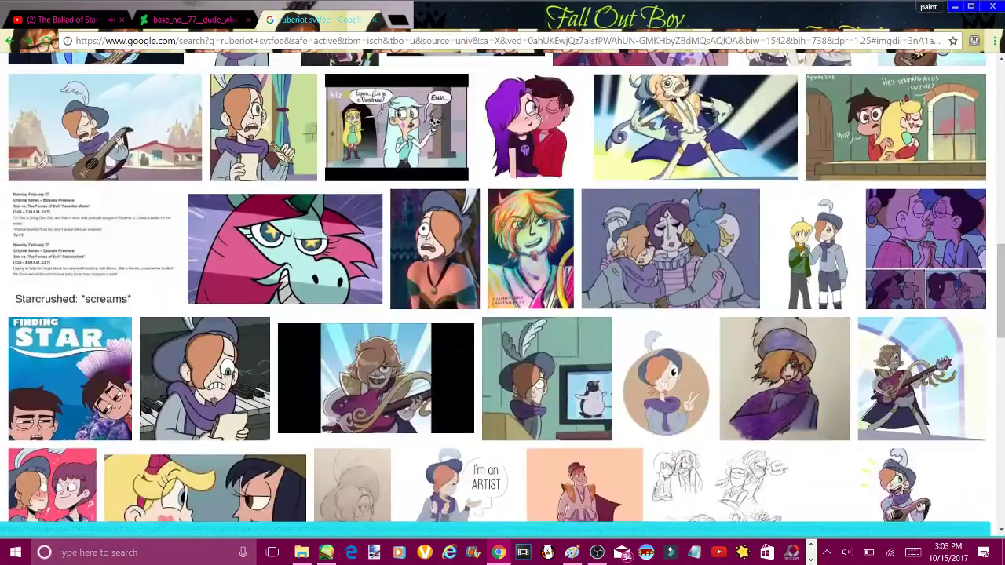
scroll(502, 282, "down", 3)
left_click(622, 282)
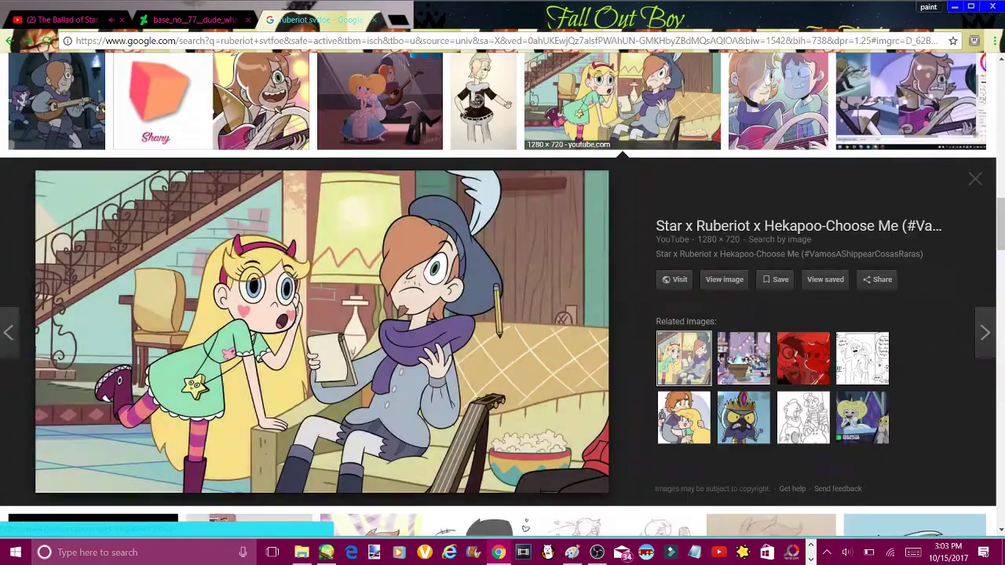
right_click(386, 180)
left_click(415, 309)
Switch back to Paint, paste the copied image and place it beside the figure, over the old reference picture
key("alt+Tab")
key("ctrl+v")
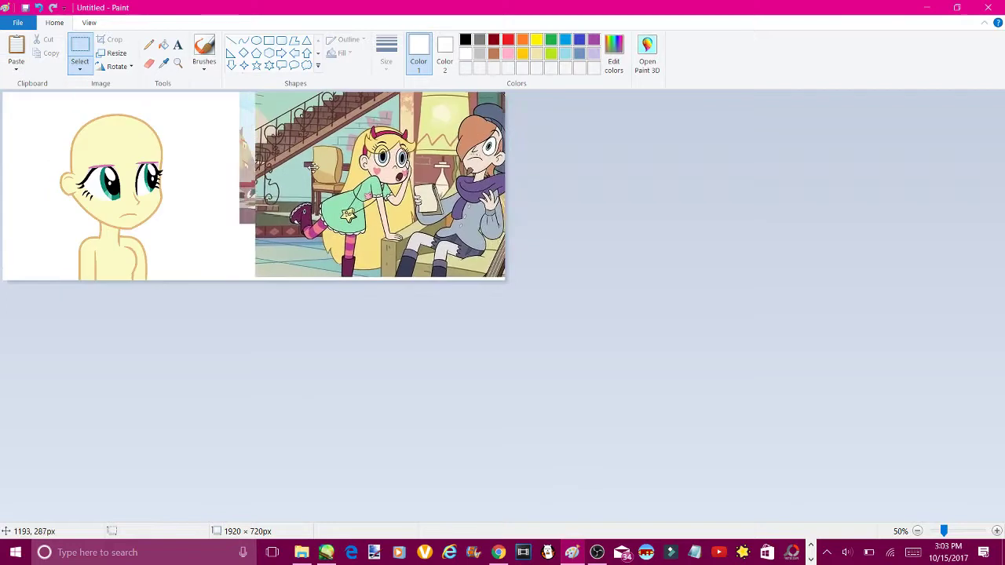
left_click_drag(291, 194, 248, 187)
Sample the figure's skin colour and fill the lilac eyelids and the larger eye's lower lashes with it
left_click(178, 63)
left_click(416, 297)
left_click(228, 259)
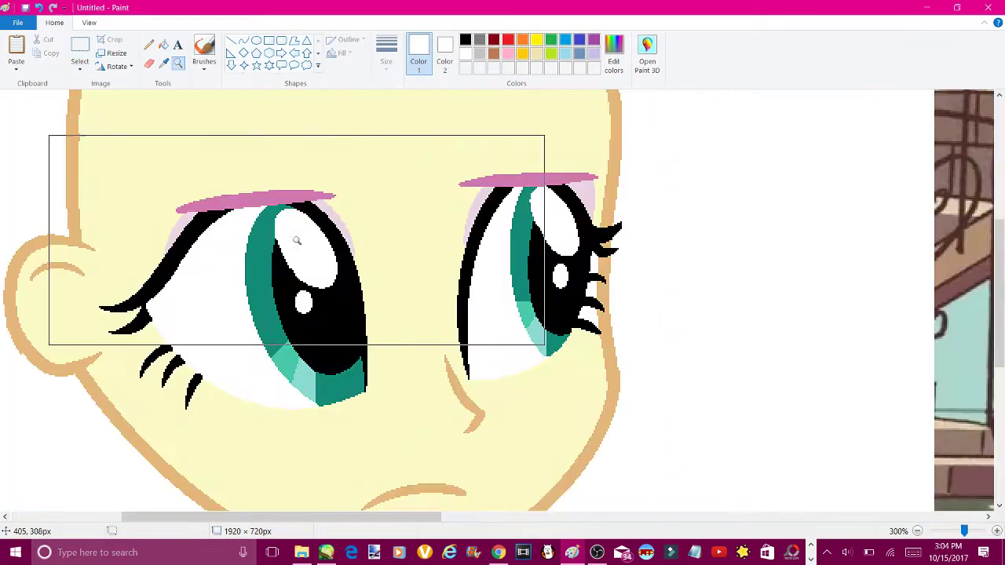
left_click(163, 63)
left_click(246, 223)
left_click(163, 44)
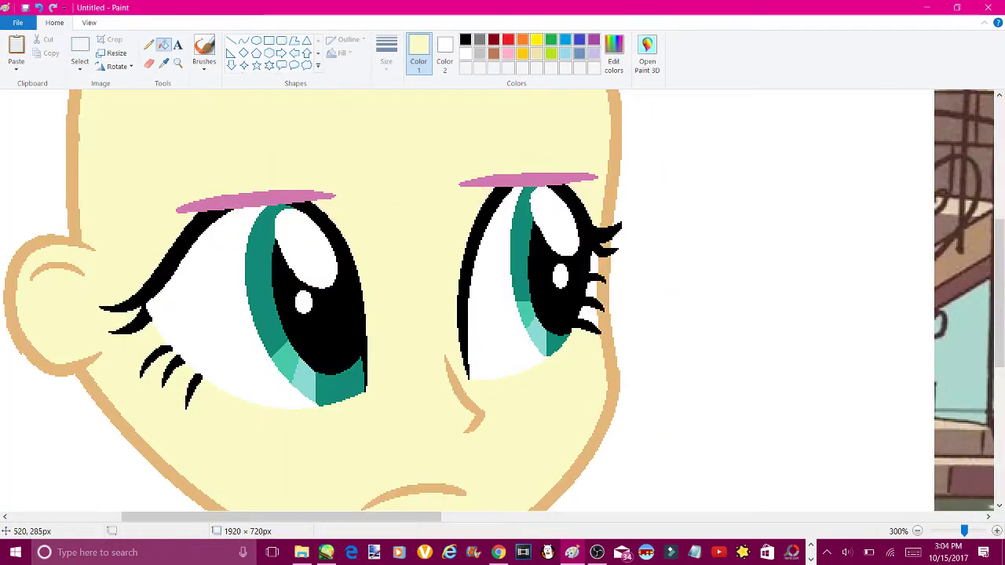
left_click(182, 381)
left_click(559, 307)
key("ctrl+z")
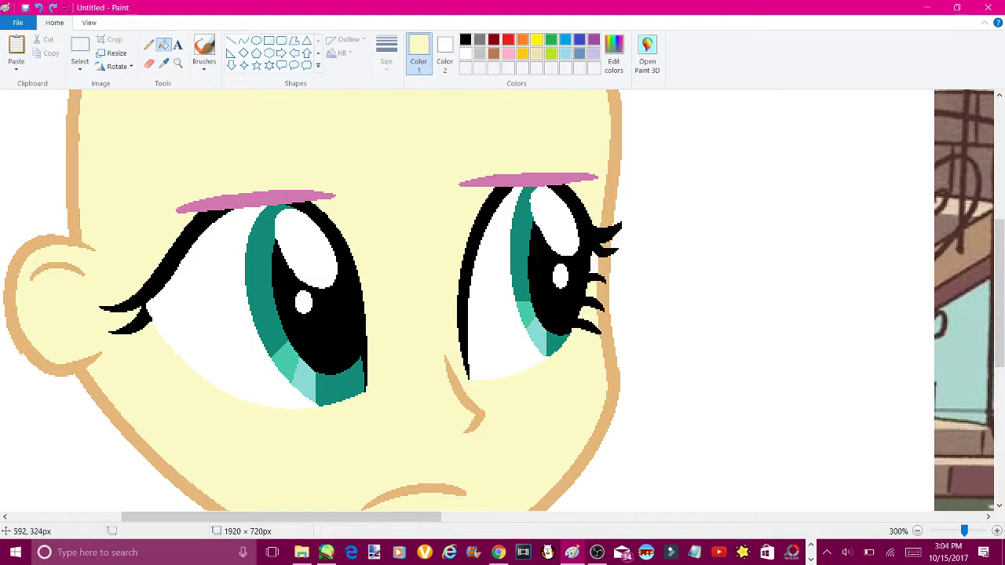
Separate the larger eye's outer lashes from the eyelid line and fill them with the skin colour
left_click(177, 63)
left_click(172, 332)
left_click(281, 161)
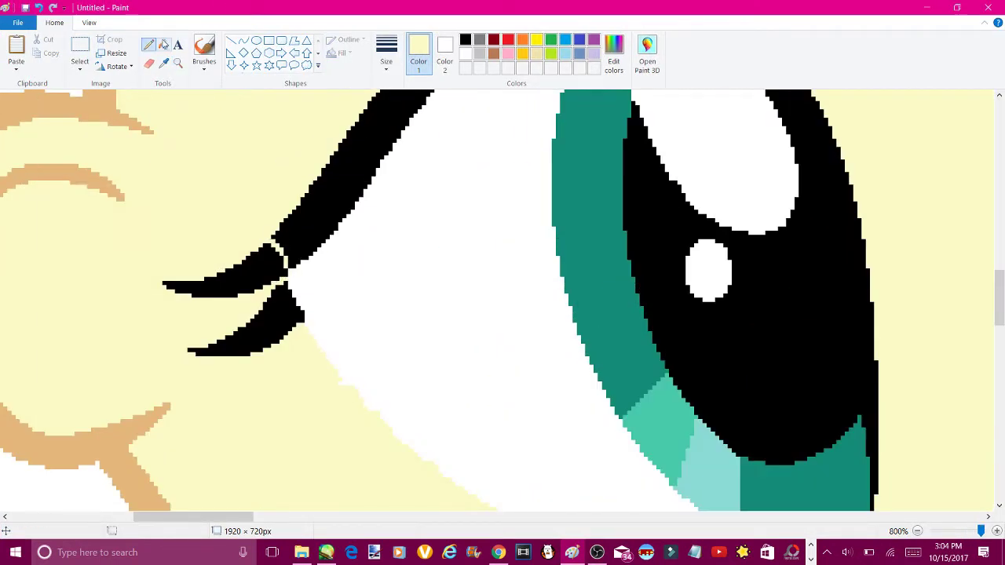
left_click(164, 45)
left_click(235, 282)
scroll(502, 299, "down", 3)
key("ctrl+z")
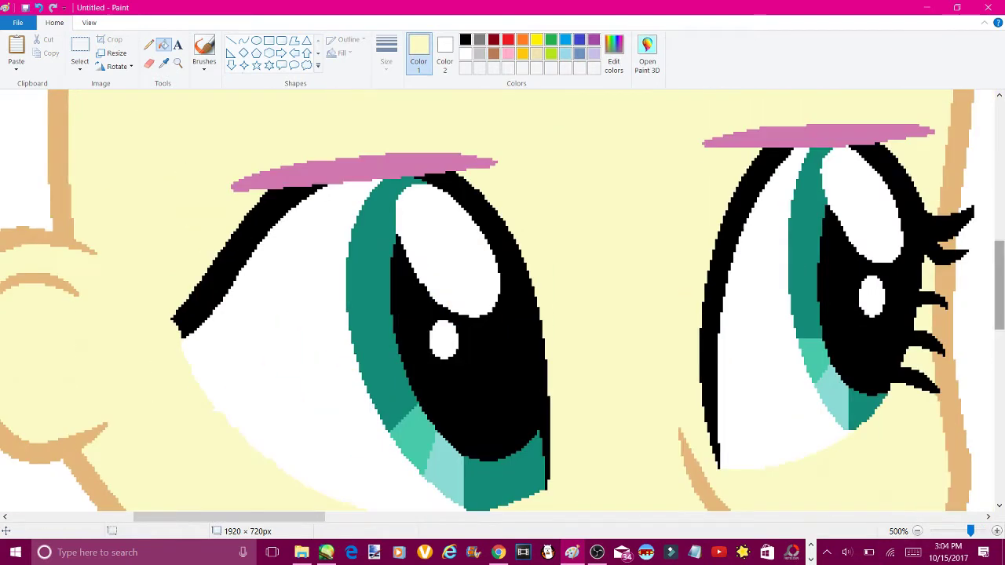
Remove the smaller eye's lashes by recolouring them with the skin colour, the tan face outline colour and background white
left_click(149, 44)
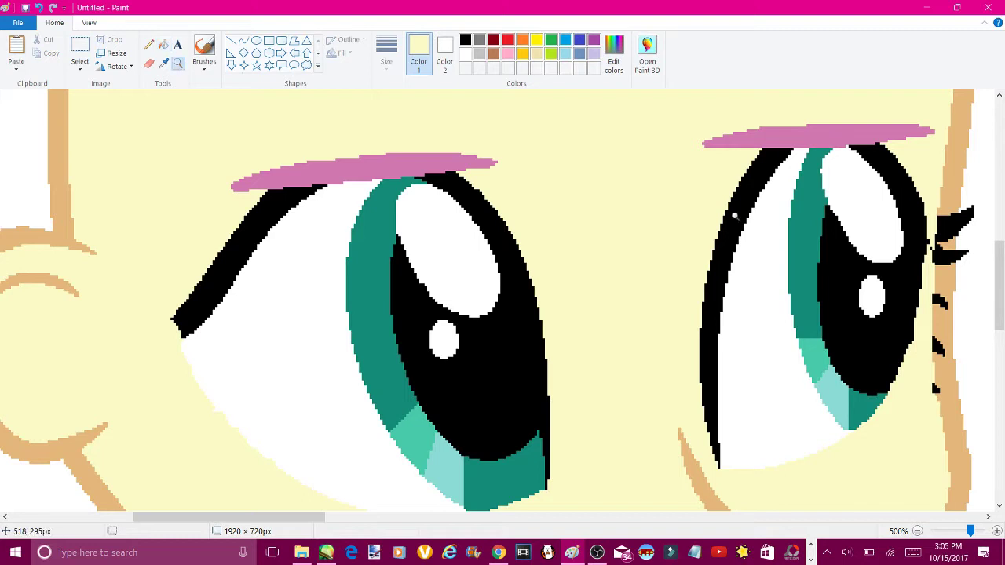
left_click(924, 362)
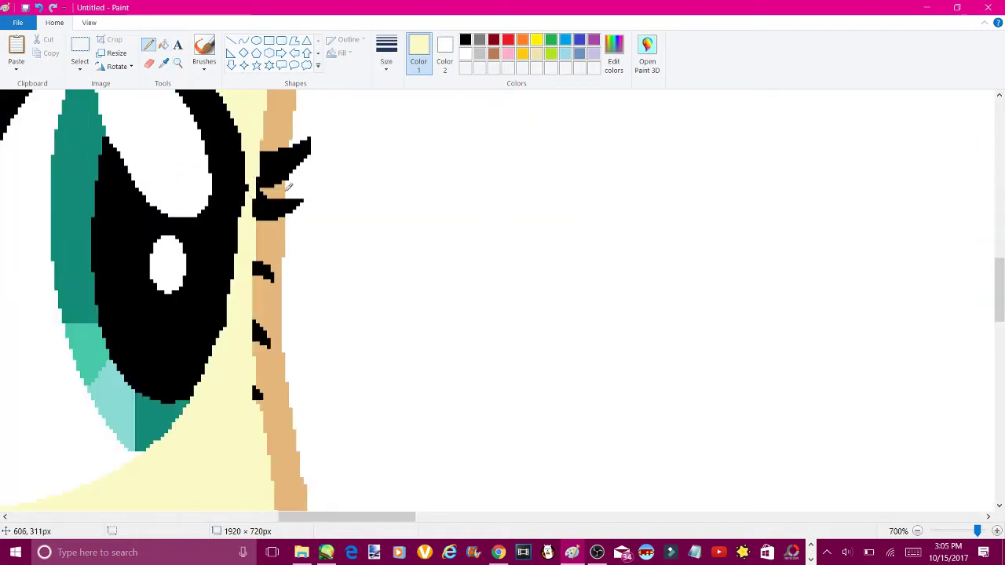
left_click_drag(254, 388, 254, 397)
left_click(163, 63)
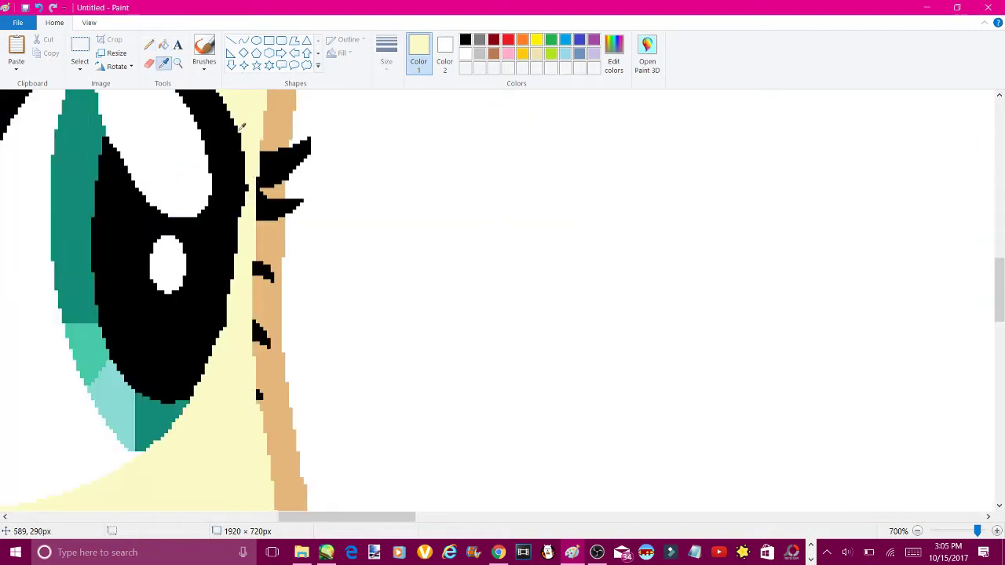
left_click(280, 122)
left_click(163, 44)
left_click(271, 169)
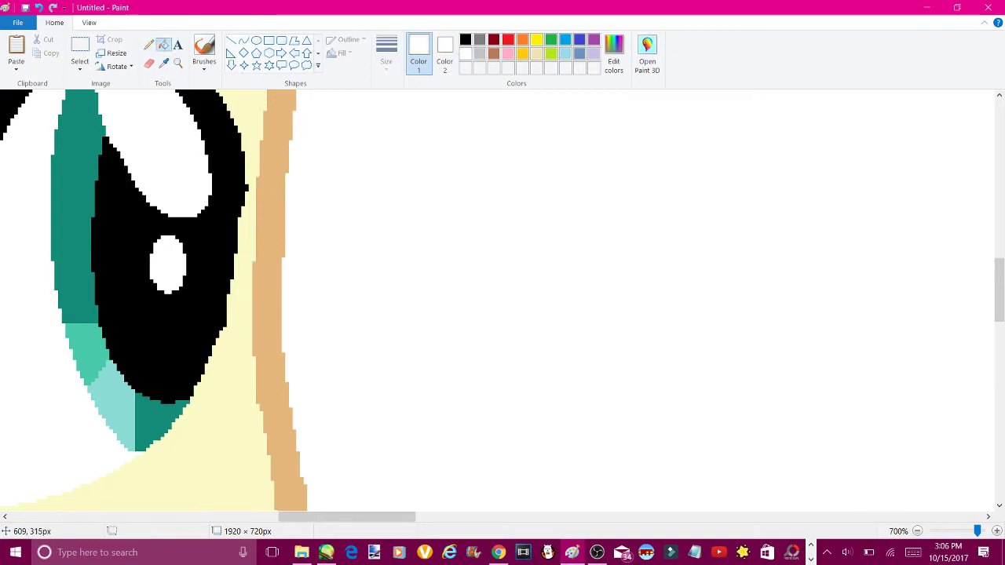
Cut the curved inner arm line off its lower stub and fill the curve with the skin colour
left_click_drag(978, 532, 944, 531)
left_click(140, 286)
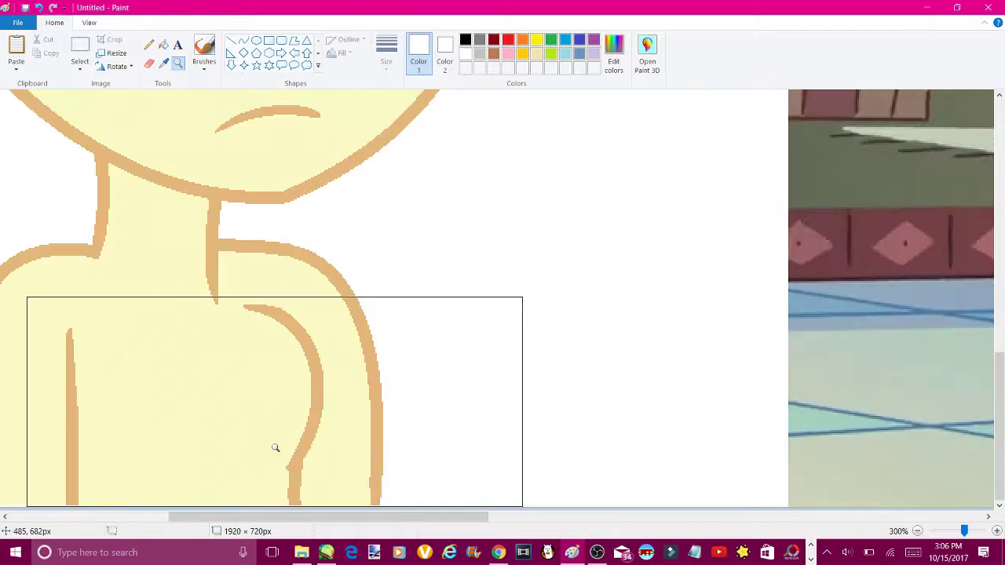
left_click(276, 446)
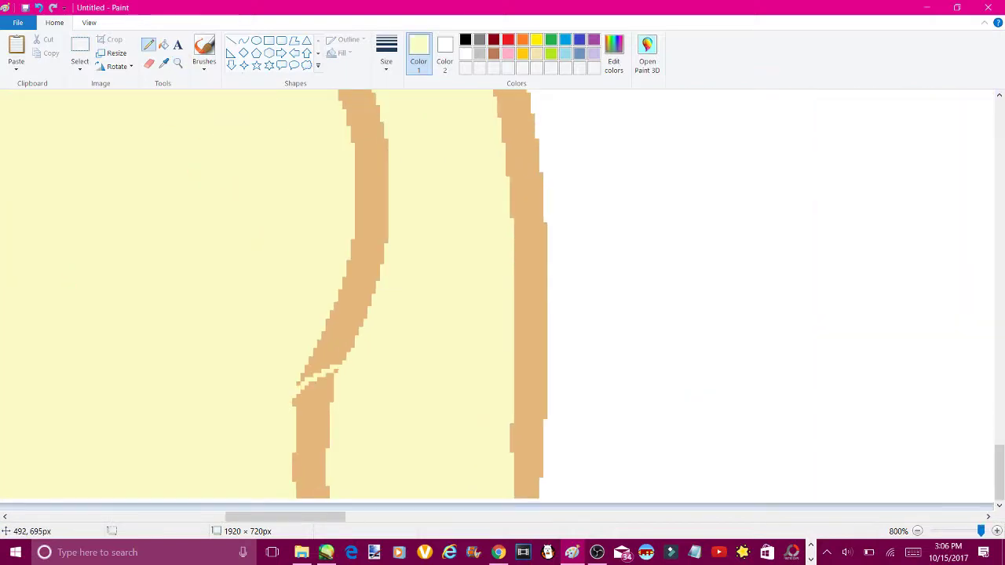
left_click(365, 196)
left_click(312, 440)
key("ctrl+z")
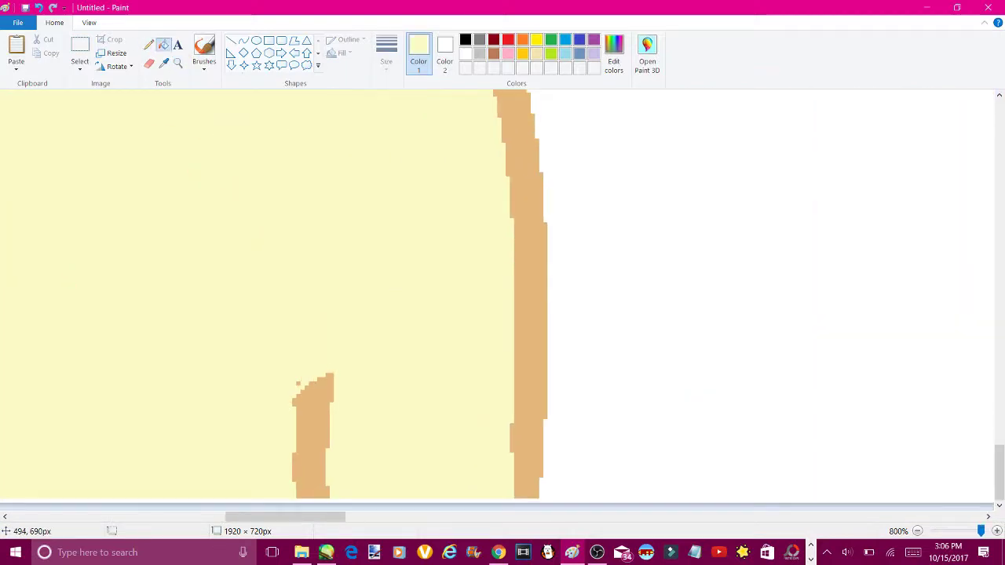
Sample the tan outline colour and draw a straight inner arm line upward from the remaining stub
left_click(313, 428)
left_click(244, 40)
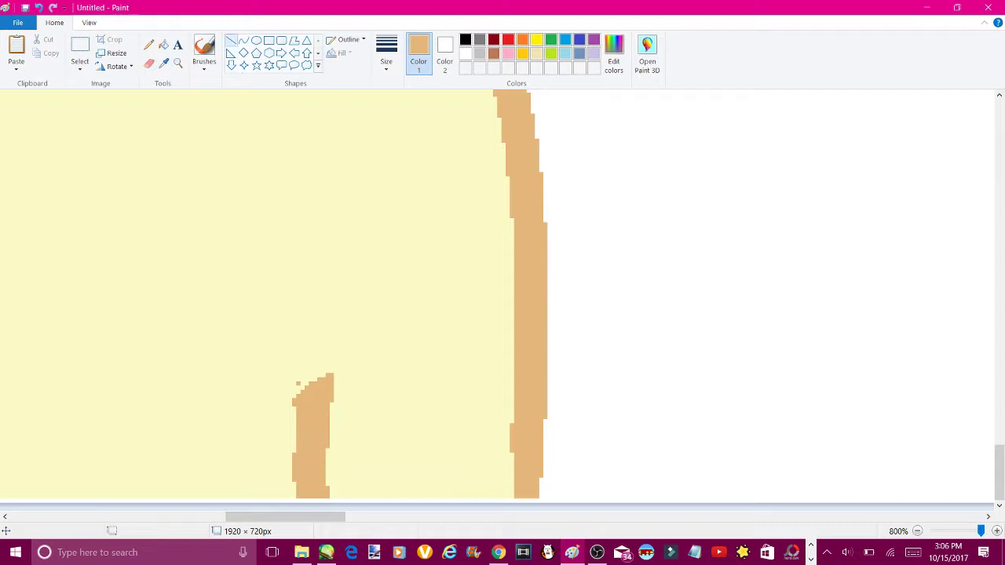
mouse_move(318, 93)
left_mouse_down()
mouse_move(325, 382)
mouse_move(308, 423)
mouse_move(308, 330)
left_mouse_up()
scroll(314, 299, "up", 3)
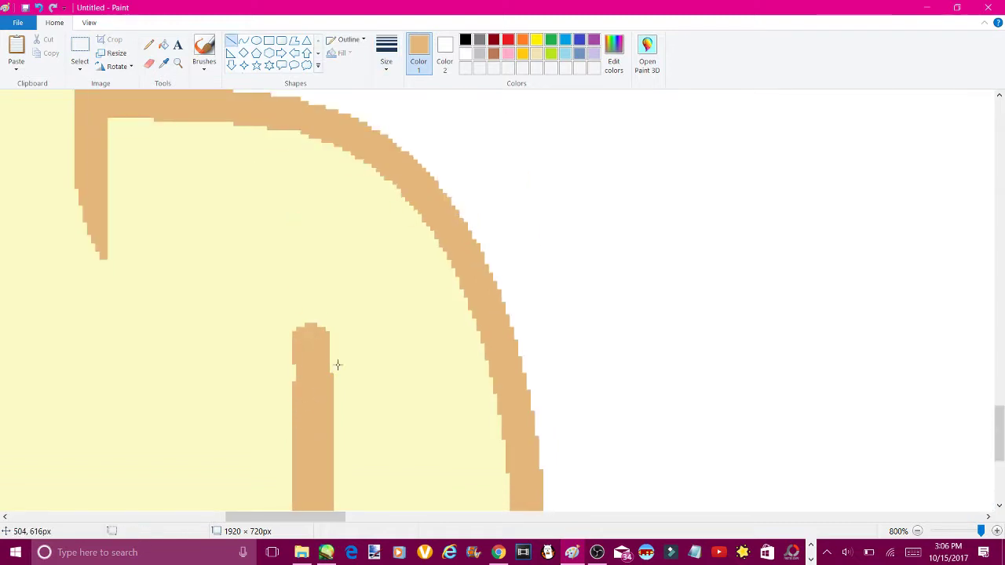
scroll(337, 365, "down", 5, "ctrl")
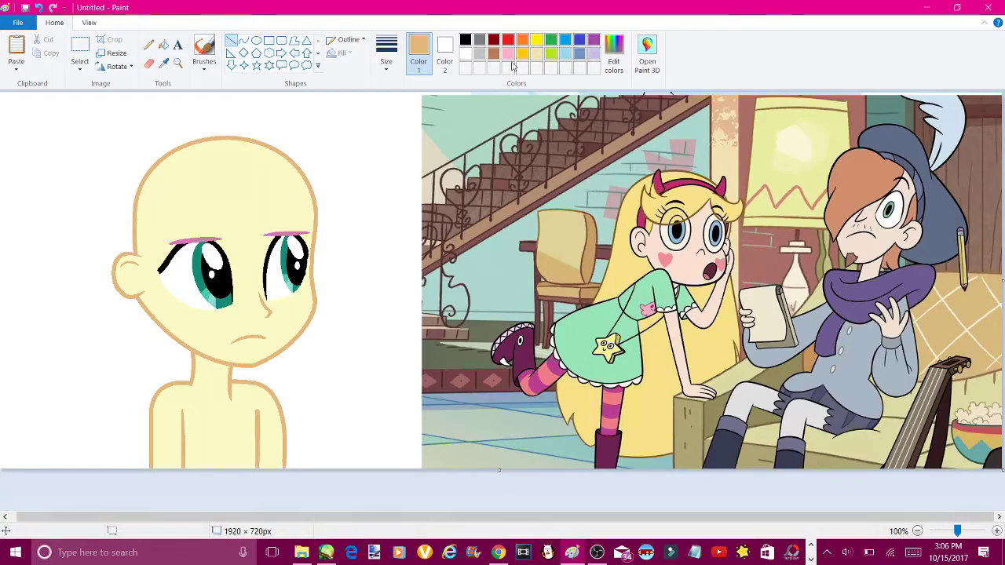
Thin and taper the new inner arm line by drawing skin-coloured curves along both of its edges
left_click(178, 62)
left_click(303, 416)
left_click(292, 285)
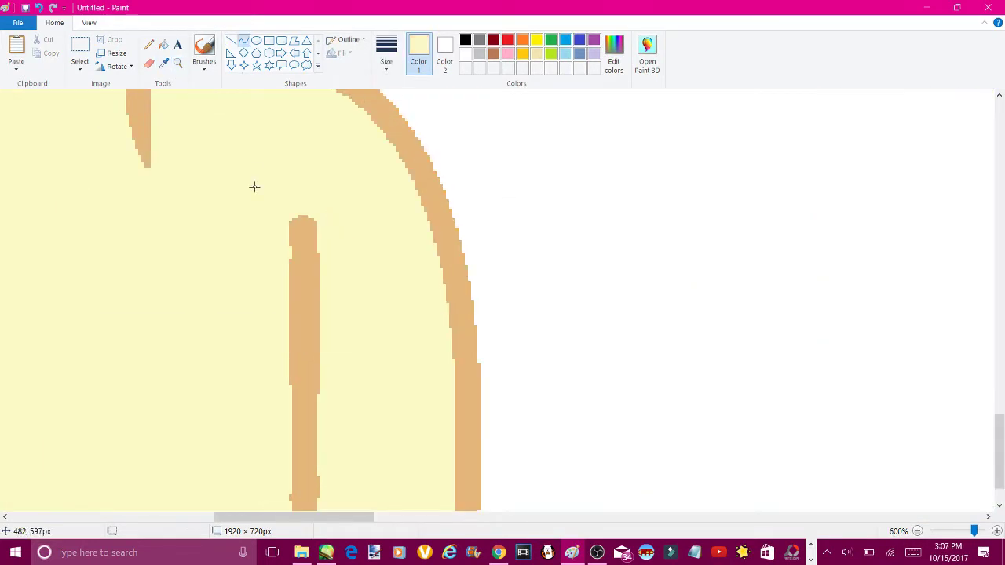
mouse_move(302, 218)
left_mouse_down()
mouse_move(287, 471)
mouse_move(280, 393)
left_mouse_up()
left_click_drag(299, 330, 315, 220)
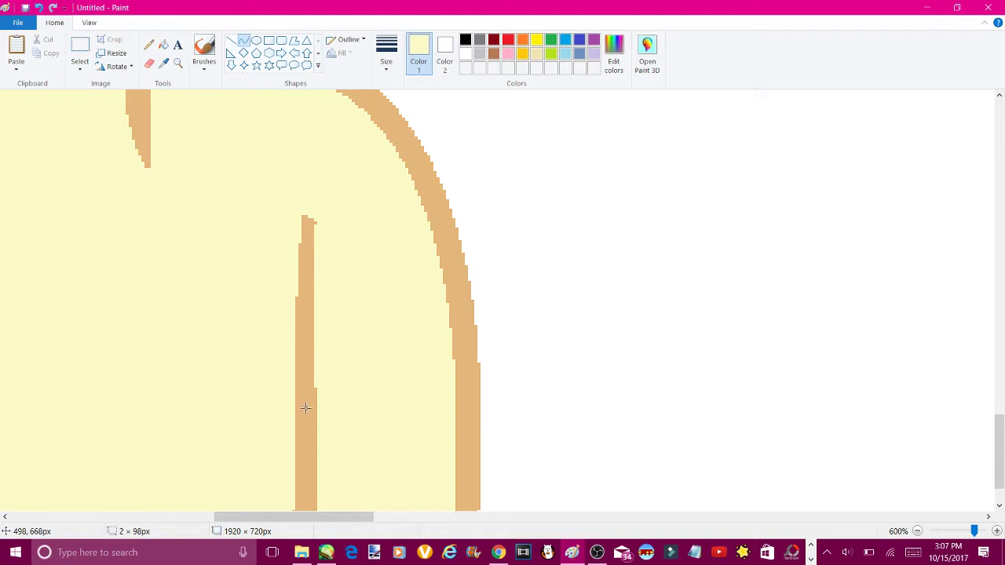
left_click_drag(305, 408, 319, 382)
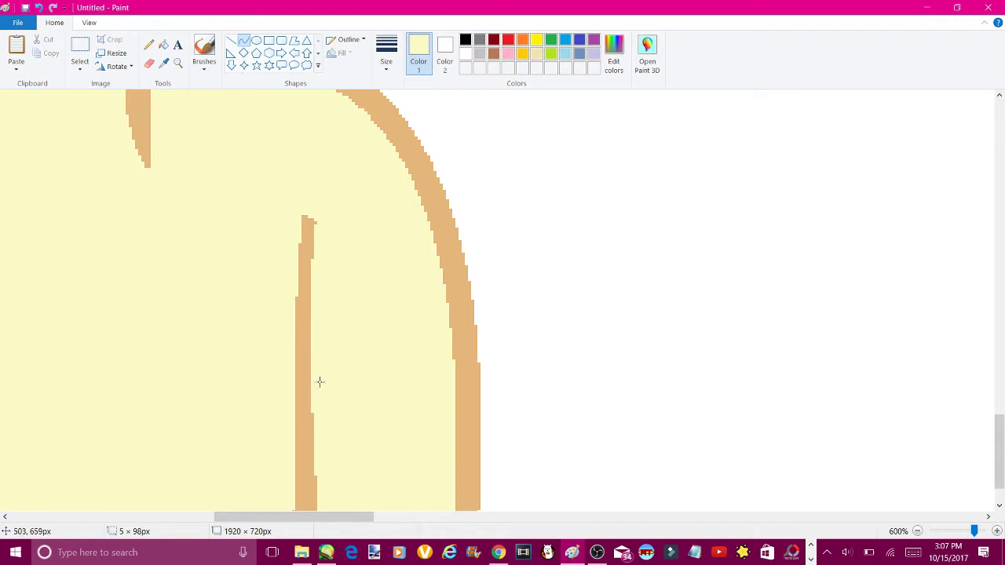
left_click(918, 532)
Sample a peach skin tone from the reference image and fill the figure's head and body with it
left_click(691, 267)
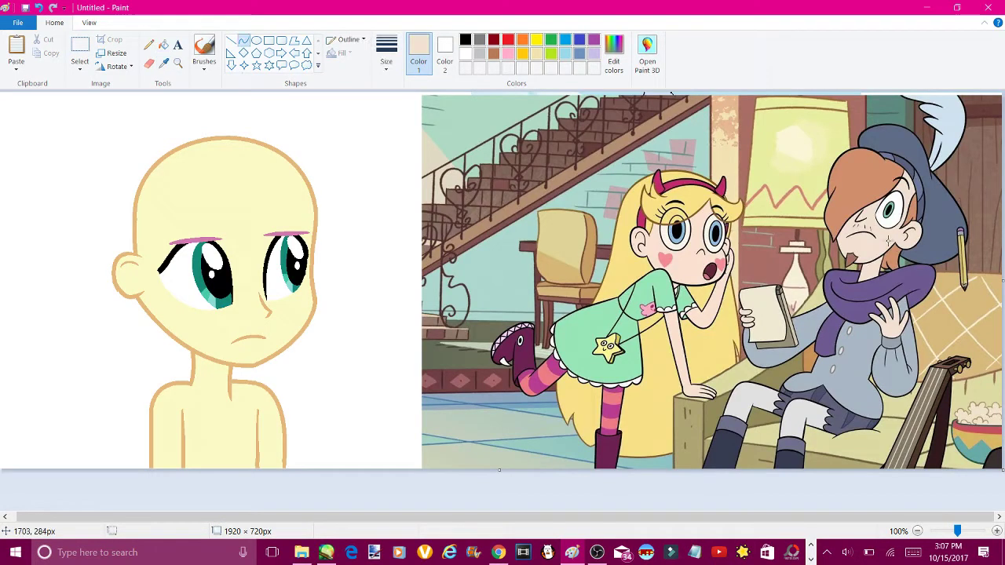
left_click(163, 45)
left_click(181, 181)
left_click(212, 424)
Define a darker peach with red 235, green 203 and blue 177, and fill the head and body outlines with it
left_click(613, 61)
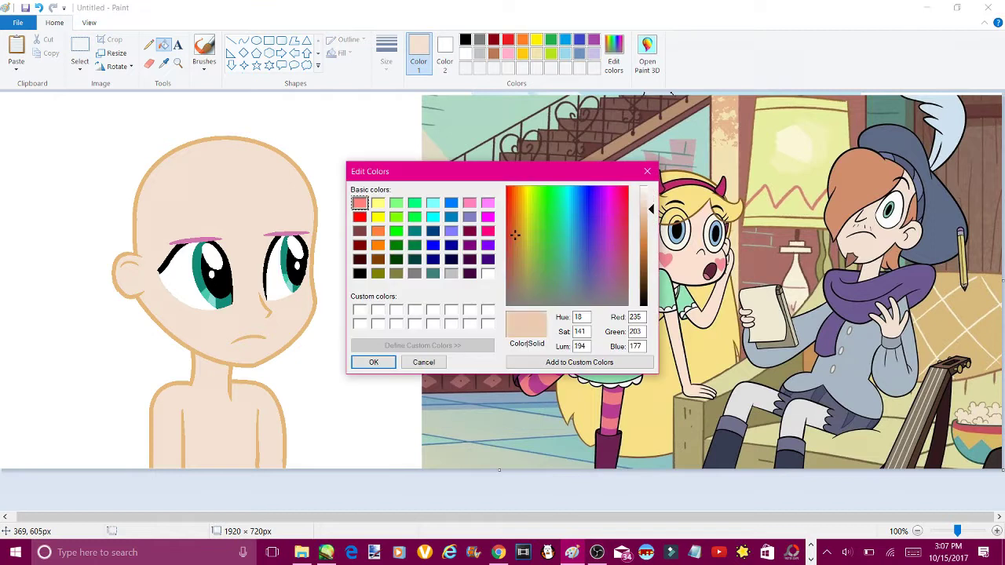
key("Return")
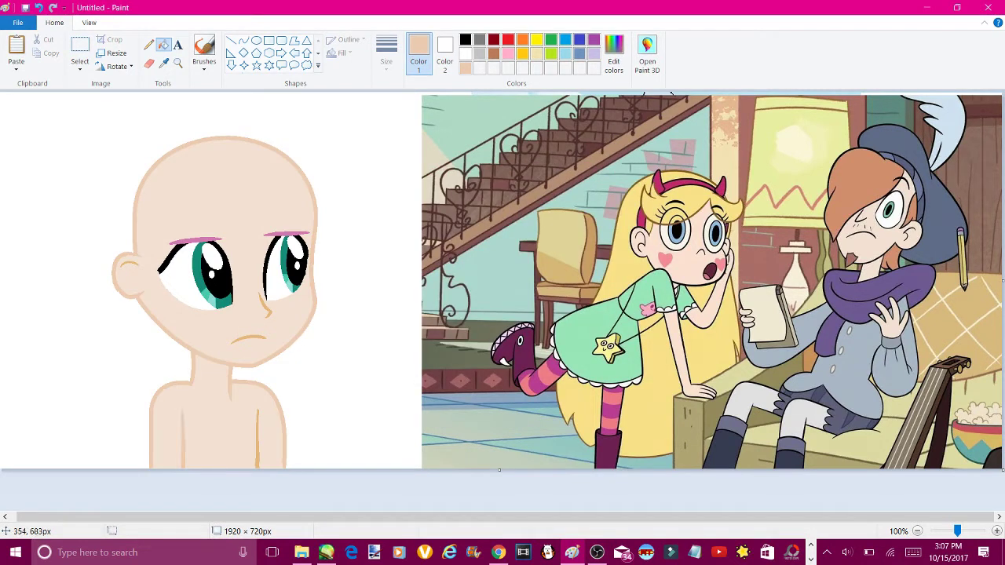
left_click(186, 451)
key("ctrl+z")
left_click(178, 62)
left_click(403, 292)
left_click(404, 292)
left_click(149, 63)
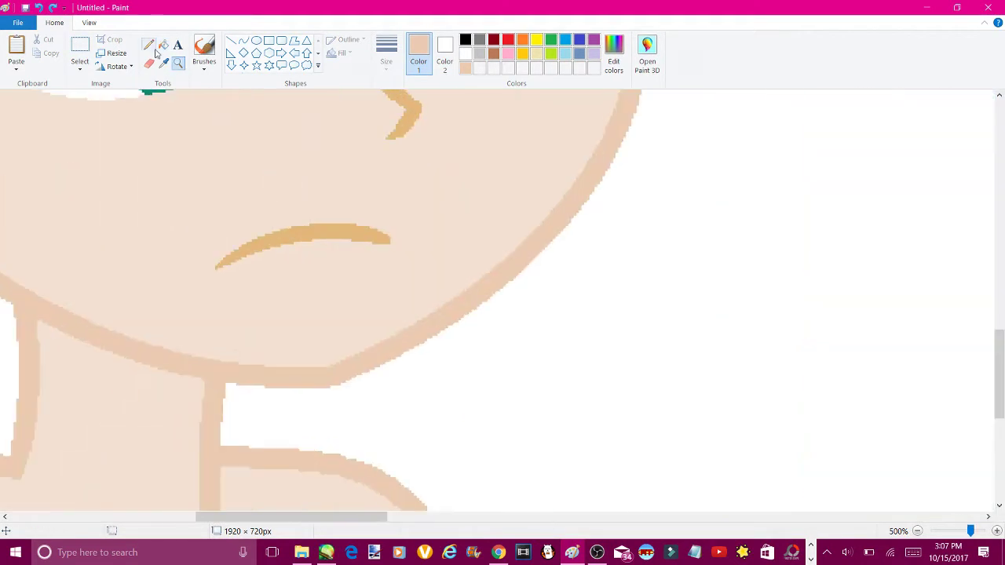
left_click(117, 66)
left_click(100, 139)
key("ctrl+z")
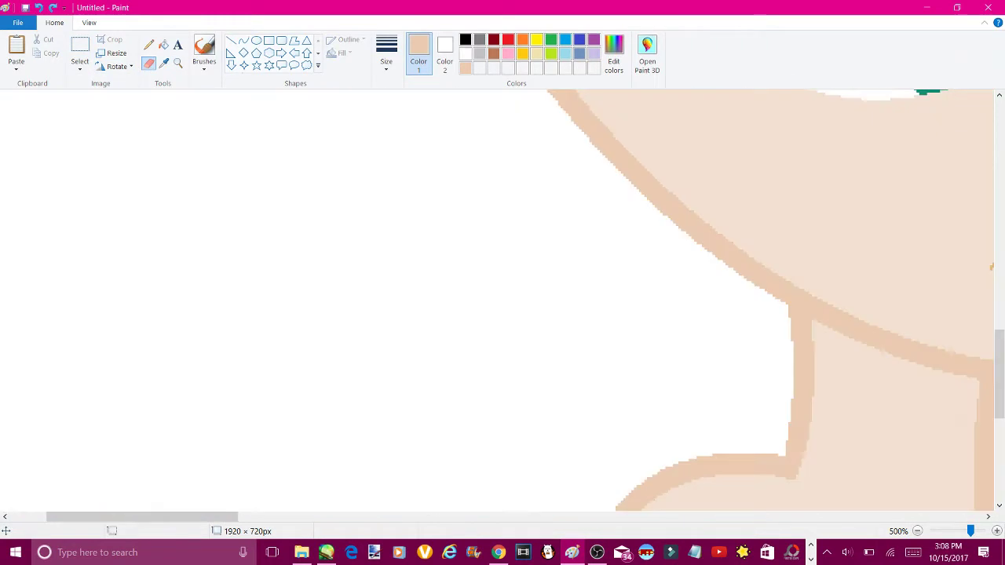
Select the mouth with a free-form selection and flip it vertically to turn the frown into a smile
scroll(503, 299, "up", 3)
left_click(79, 69)
left_click(50, 113)
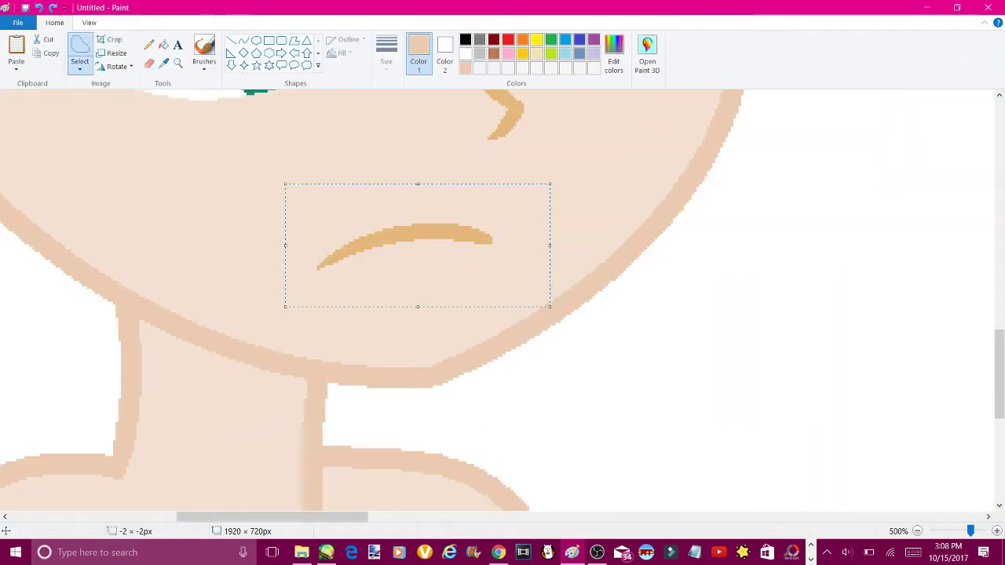
left_click_drag(272, 180, 547, 303)
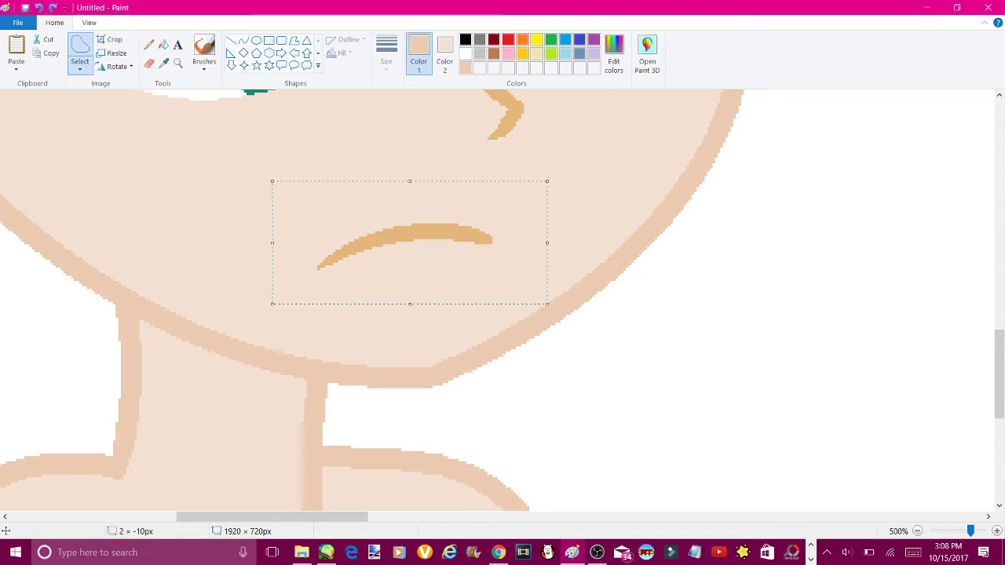
right_click(299, 273)
mouse_move(328, 379)
left_click(256, 437)
right_click(351, 273)
mouse_move(385, 379)
left_click(307, 438)
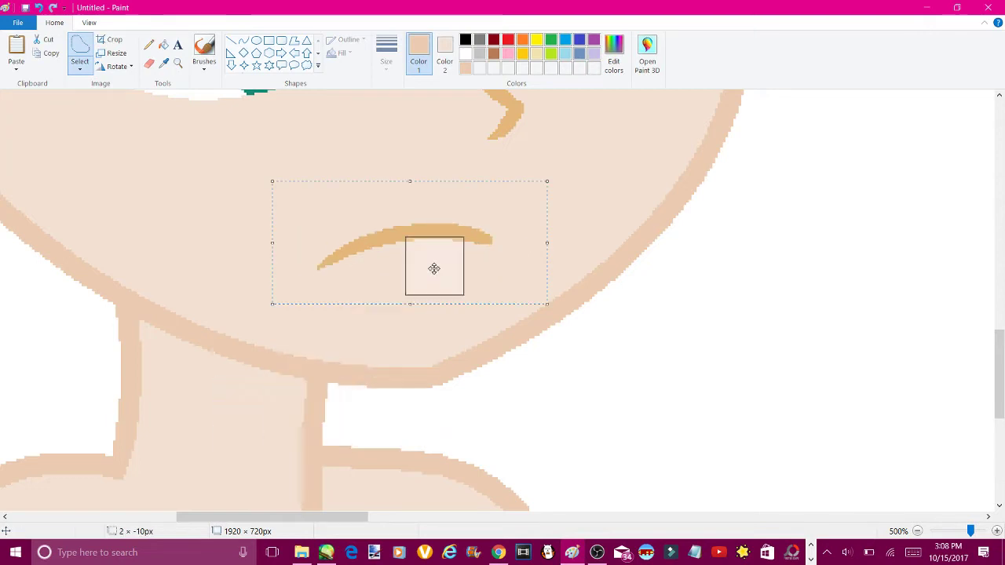
right_click(351, 273)
left_click(303, 424)
scroll(502, 306, "down", 4)
left_click(177, 63)
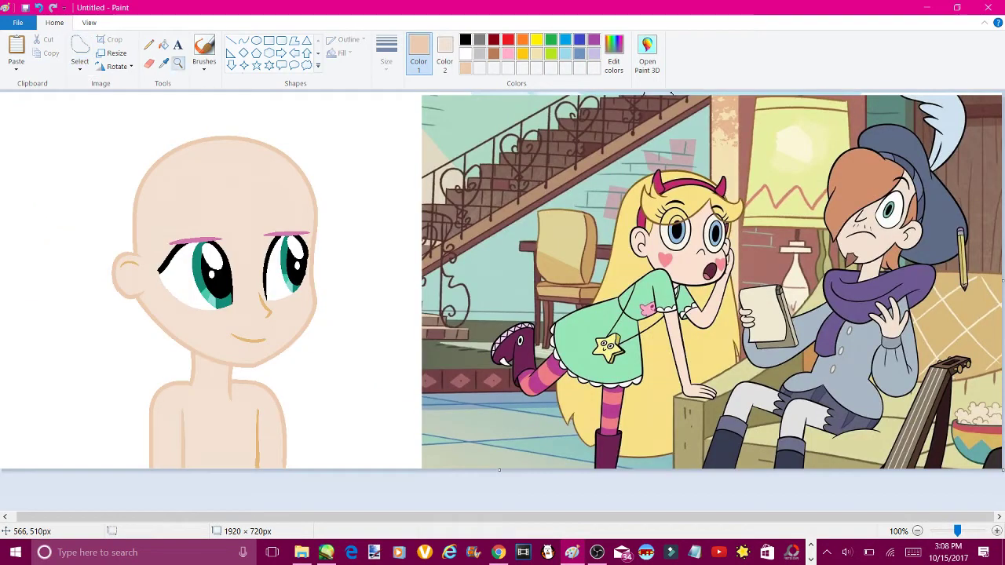
Bridge the gap in the left eye's upper lash line with a black curve and cover the pink lid remnants with the skin peach
left_click(188, 239)
left_click(314, 224)
left_click(204, 274)
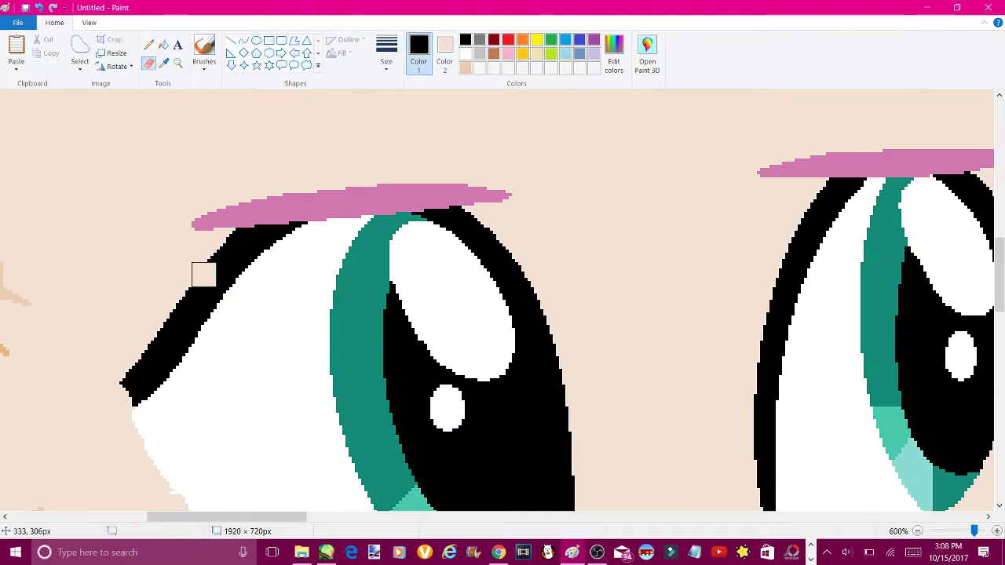
left_click(244, 40)
mouse_move(236, 227)
left_mouse_down()
mouse_move(445, 191)
mouse_move(440, 201)
mouse_move(399, 191)
left_mouse_up()
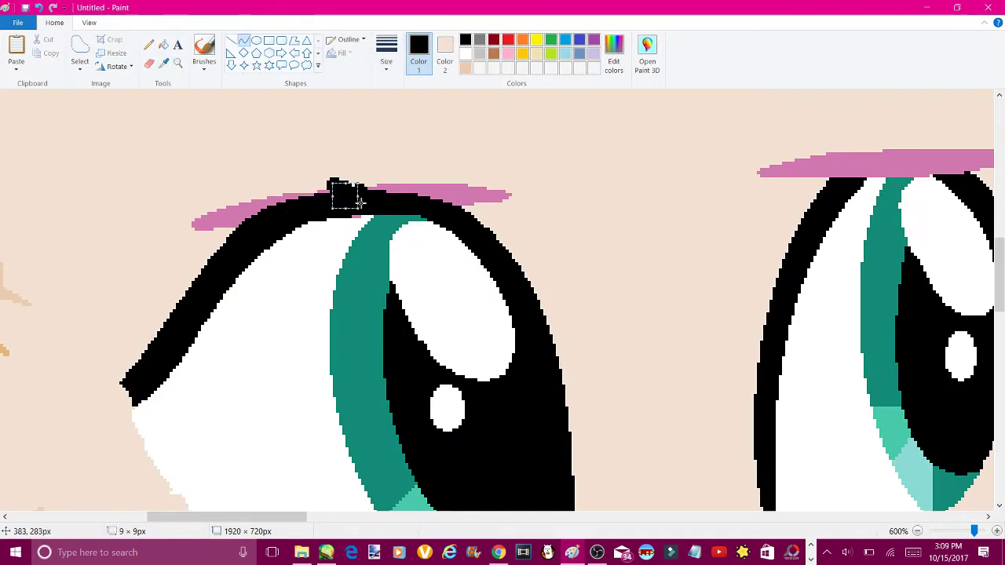
key("Delete")
left_click(162, 44)
left_click(439, 192)
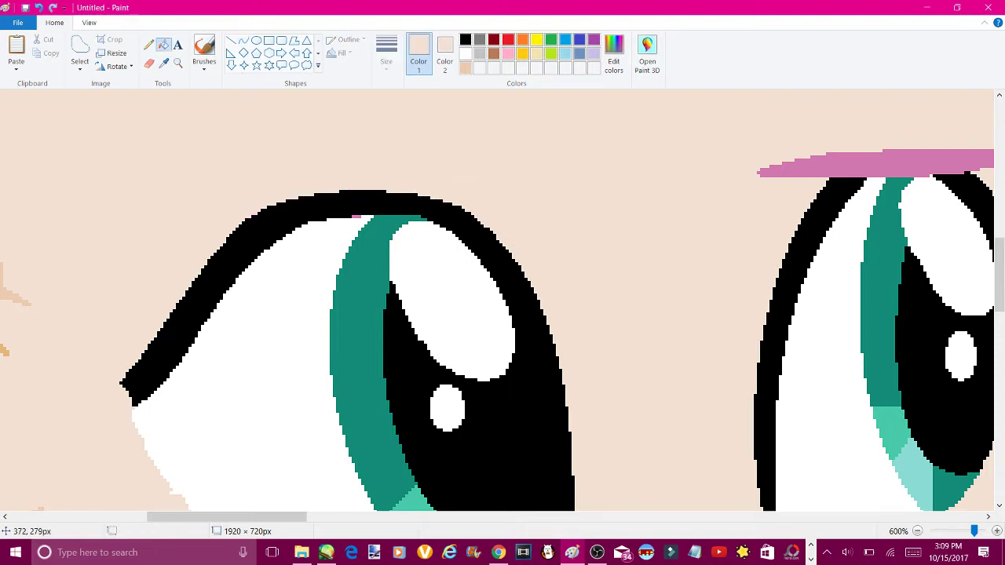
Draw an arched eyebrow above the left eye with a darker peach curve
scroll(503, 298, "down", 3, "ctrl")
scroll(503, 298, "up", 3)
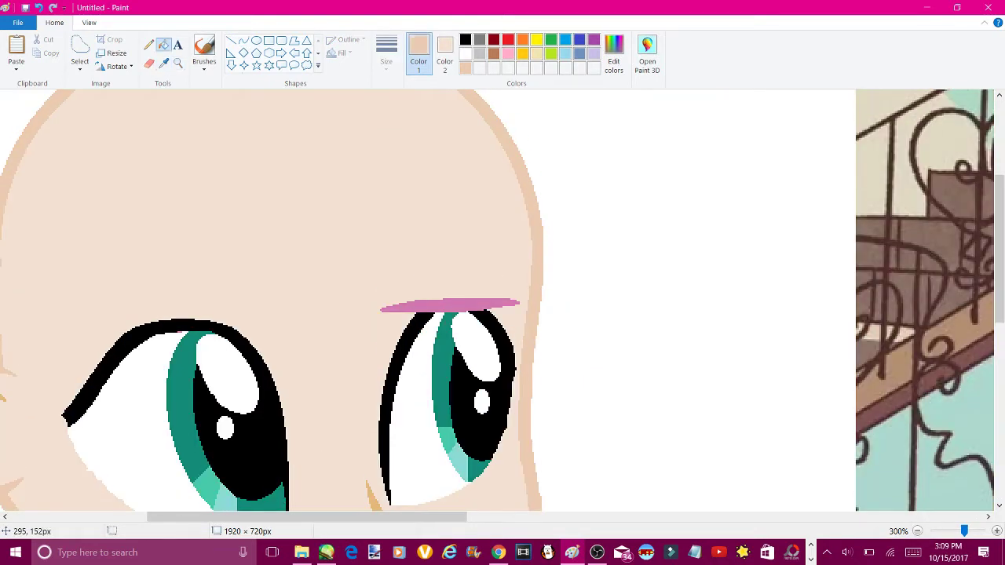
key("ctrl+z")
left_click(244, 40)
left_click_drag(97, 233, 254, 247)
left_click_drag(181, 235, 150, 193)
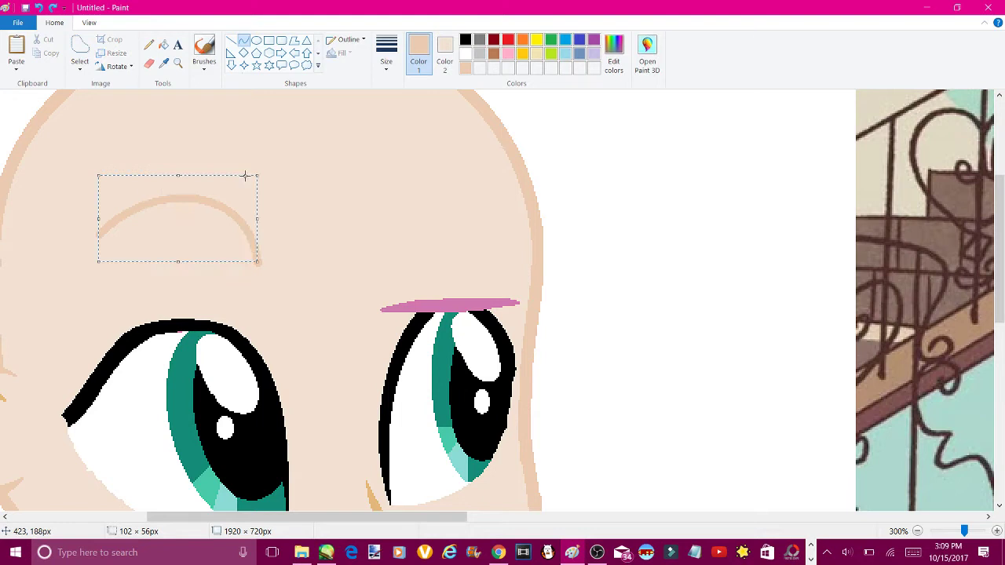
key("ctrl+z")
left_click_drag(121, 276, 262, 289)
left_click_drag(189, 286, 188, 224)
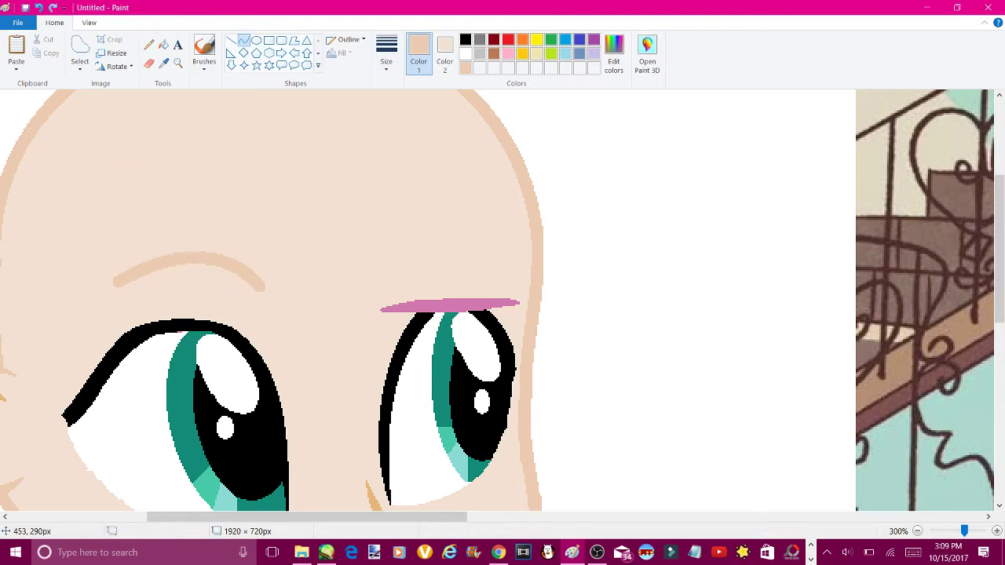
Fill the pink line above the right eye, the nose, the mouth and the inner arm lines with the darker peach
scroll(502, 299, "down", 3)
scroll(503, 299, "up", 2)
left_click(163, 45)
scroll(439, 314, "down", 3)
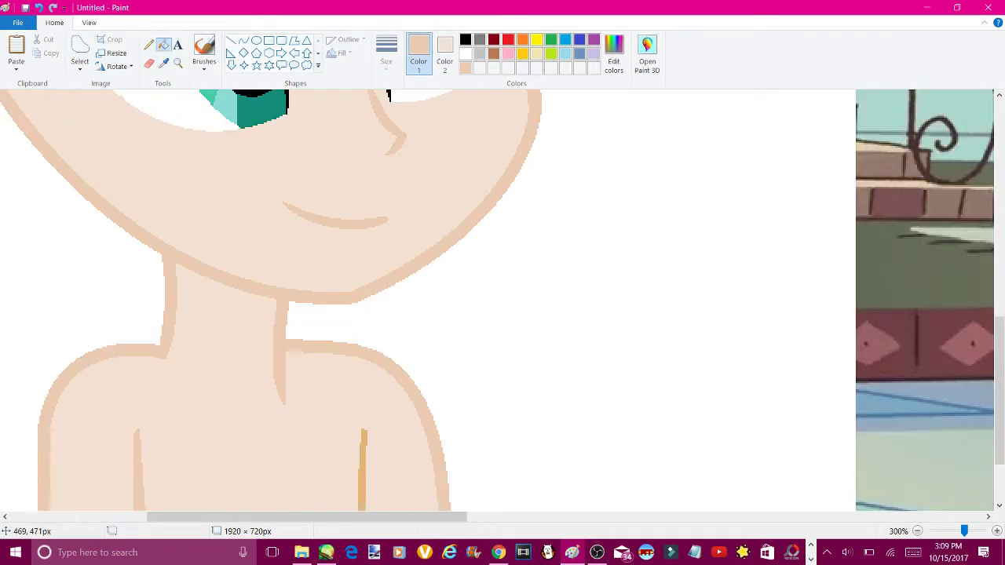
scroll(503, 298, "up", 3)
scroll(671, 94, "down", 2, "ctrl")
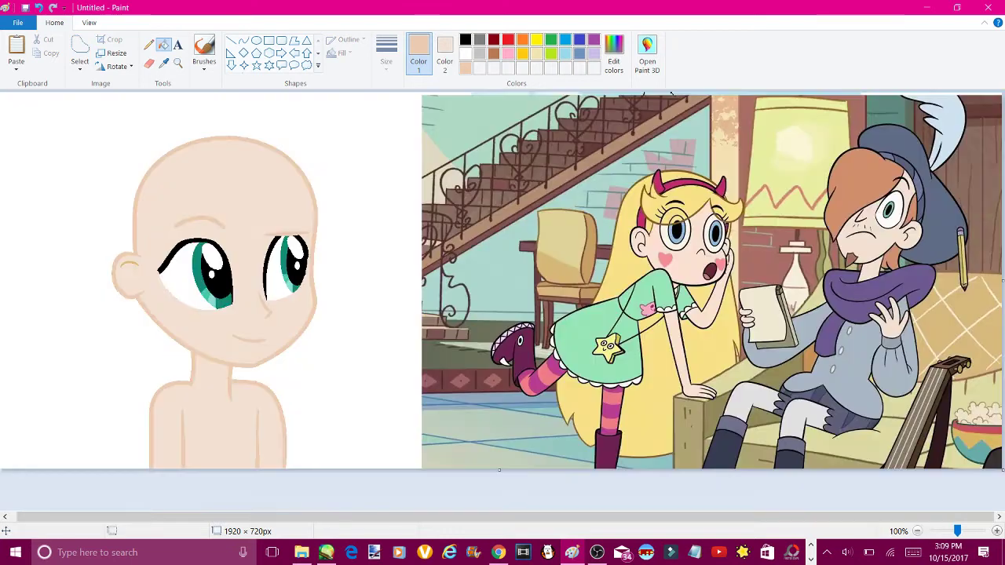
Select the arched eyebrow above the left eye and move it slightly closer to the eye
left_click(178, 63)
left_click(220, 260)
left_click(225, 263)
left_click(80, 47)
left_click_drag(197, 152, 440, 262)
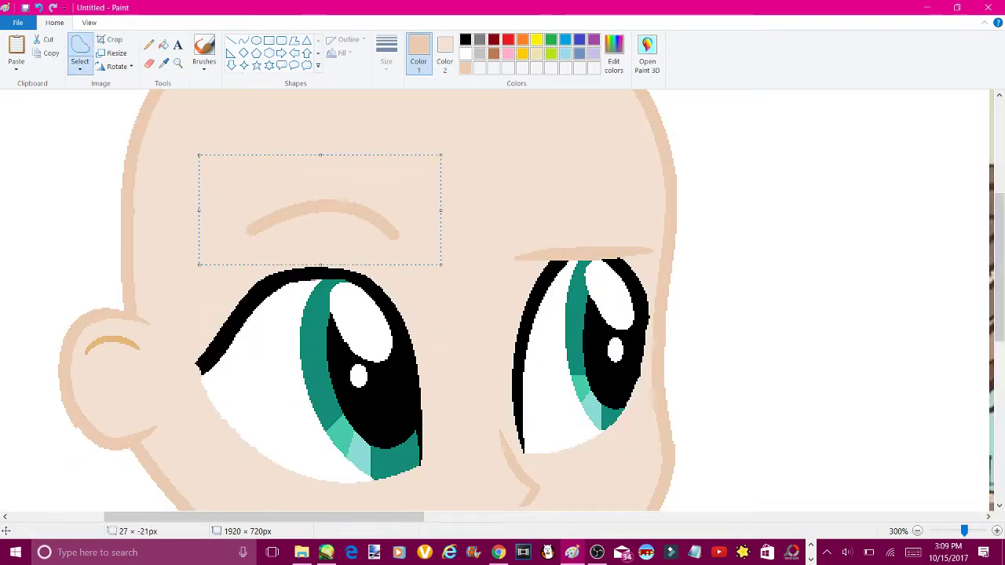
left_click_drag(314, 208, 301, 217)
left_click_drag(306, 162, 344, 237)
left_click(265, 126)
left_click(163, 44)
left_click(465, 39)
left_click(243, 409)
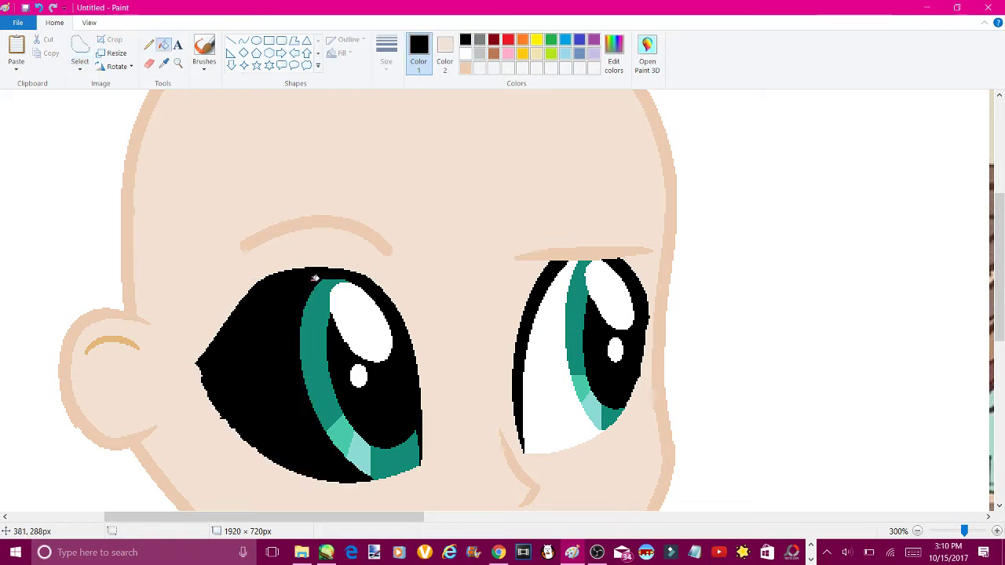
key("ctrl+z")
Sample white from the canvas background and widen the canvas to 2982 px
scroll(314, 354, "down", 4)
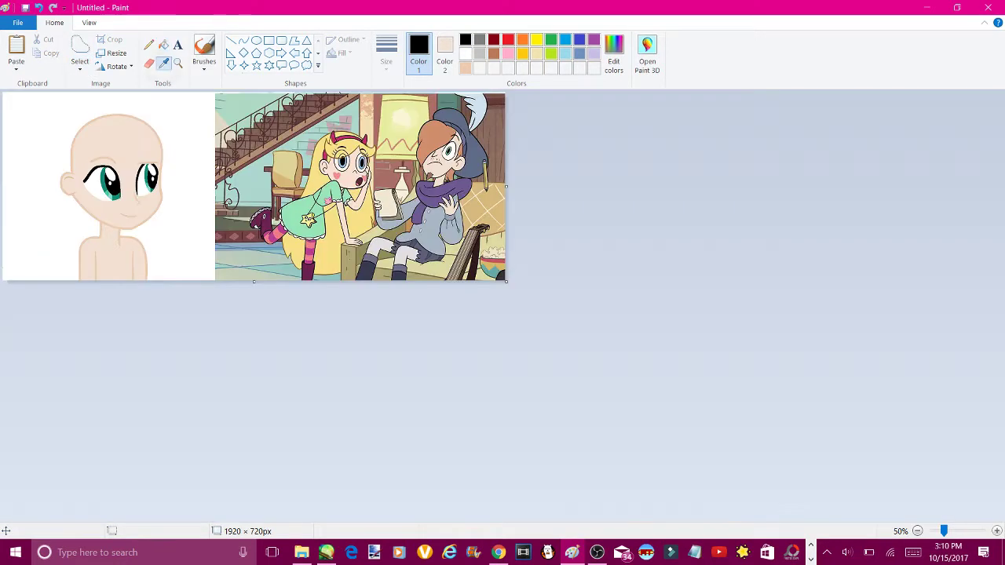
left_click(196, 251)
left_click_drag(506, 186, 784, 187)
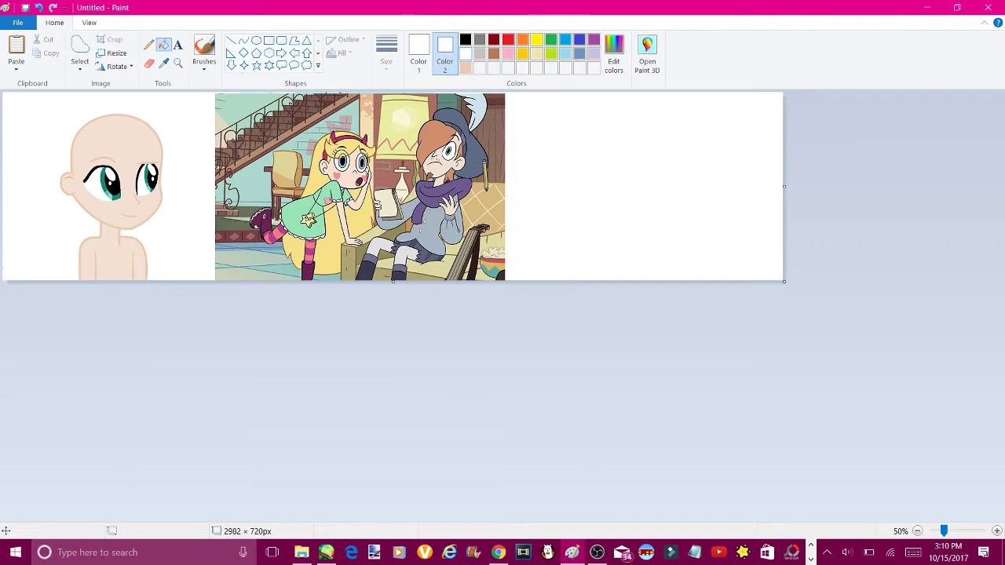
Switch to Chrome and copy the picture of Ruberiot in his blue hat holding a lute from the image results
key("alt+Tab")
scroll(502, 298, "down", 5)
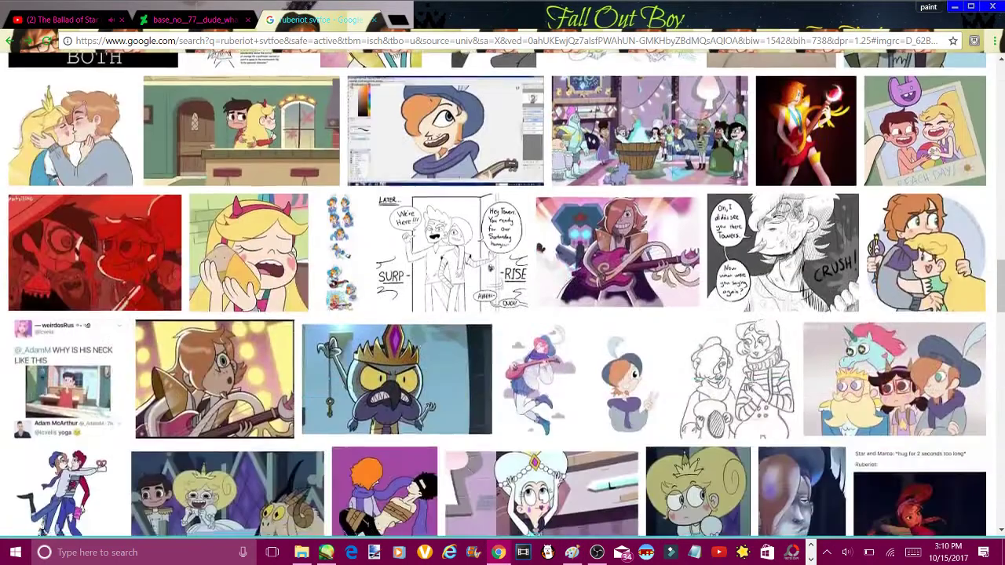
scroll(502, 298, "up", 10)
right_click(228, 196)
left_click(228, 196)
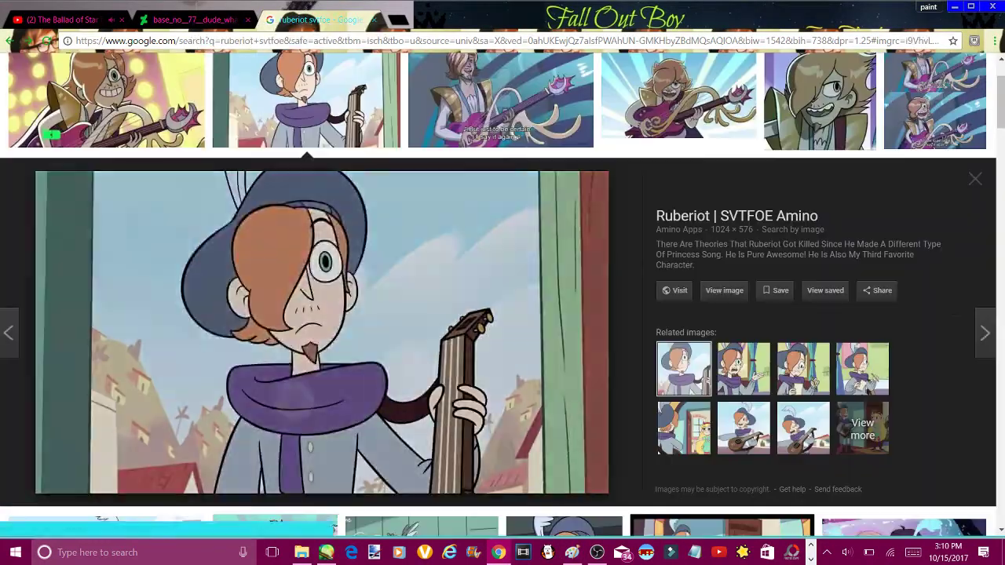
Switch back to Paint, paste the copied Ruberiot picture and position it over the existing reference image
key("alt+Tab")
key("ctrl+v")
mouse_move(181, 187)
left_mouse_down()
mouse_move(397, 187)
mouse_move(392, 176)
left_mouse_up()
Sample the orange hair colour from the pasted reference and define a darker orange as a custom colour for the hair outline
left_click(178, 62)
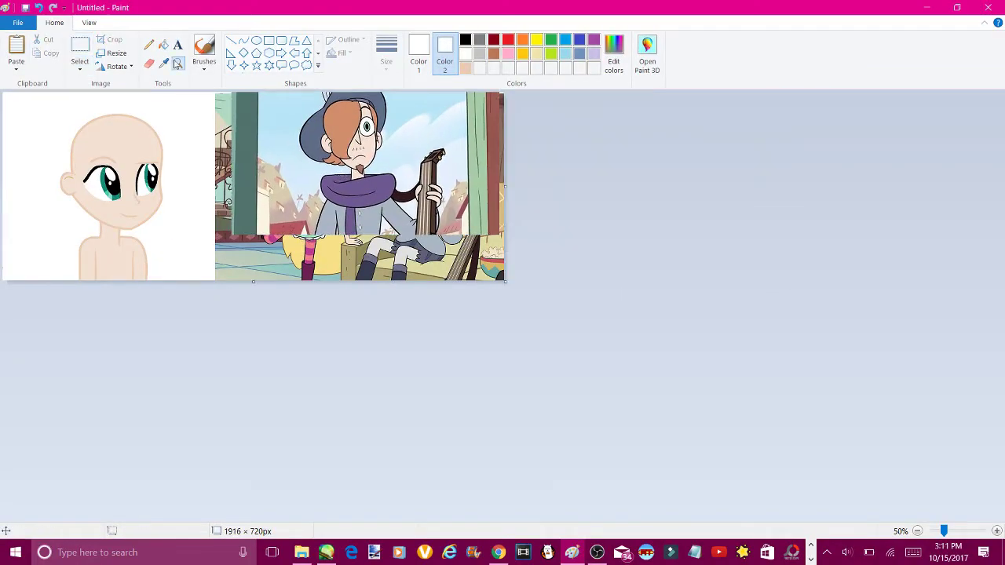
left_click(317, 128)
left_click(163, 62)
left_click(614, 55)
left_click(647, 172)
left_click(419, 55)
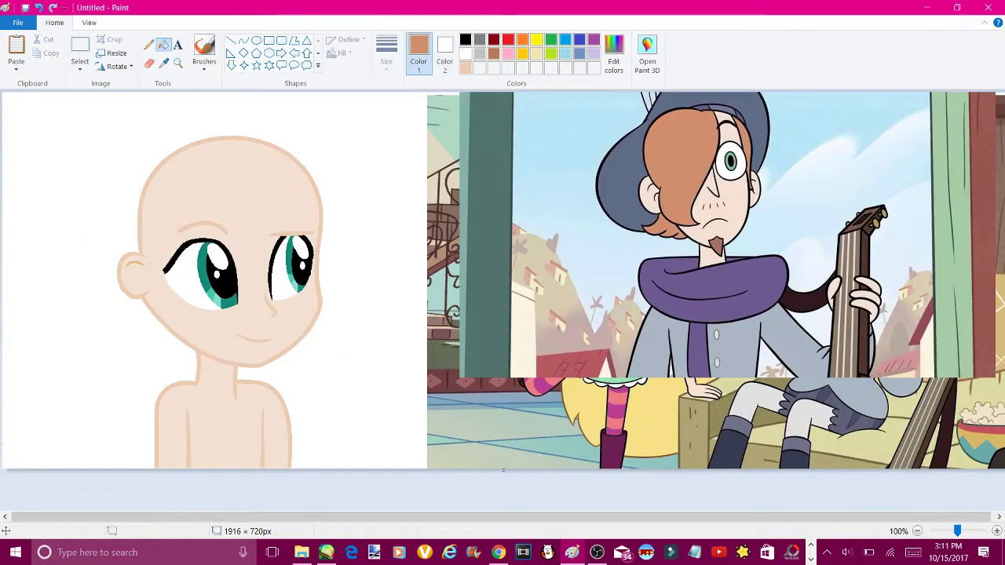
left_click(614, 55)
left_click(645, 246)
left_click(389, 361)
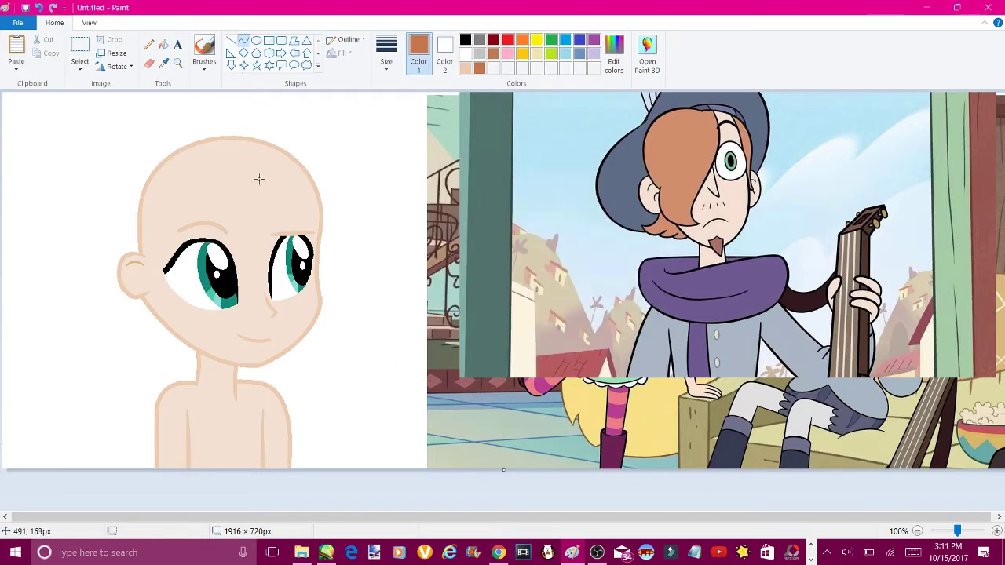
Draw the fringe's front edge with darker orange curves, sweeping from the forehead across the left eye to a pointed tip at the jaw
left_click_drag(223, 267, 230, 262)
left_click_drag(232, 227, 197, 241)
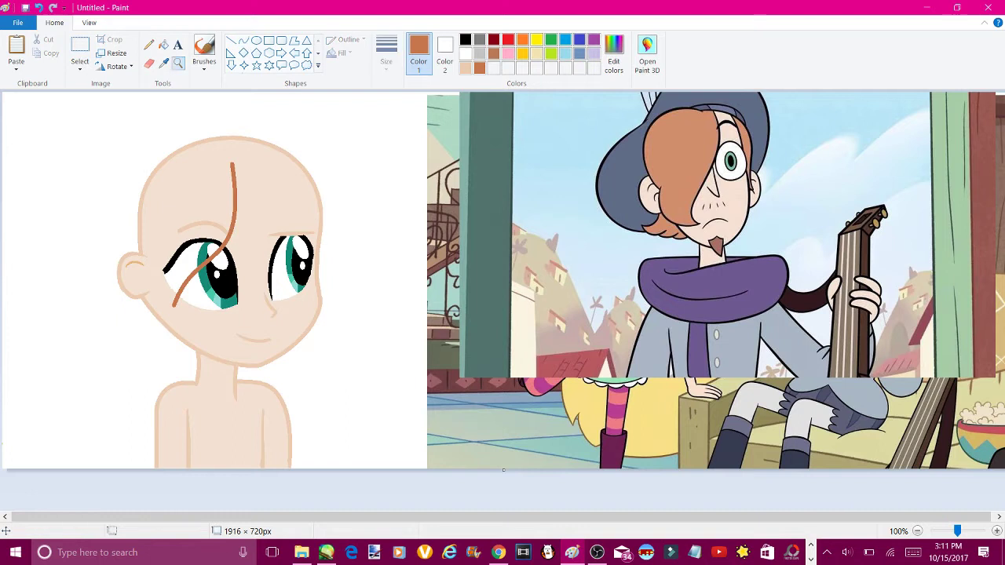
left_click(220, 308)
left_click(244, 40)
mouse_move(343, 275)
left_mouse_down()
mouse_move(461, 373)
mouse_move(249, 353)
mouse_move(287, 126)
left_mouse_up()
key("ctrl+z")
mouse_move(465, 380)
left_mouse_down()
mouse_move(415, 414)
mouse_move(302, 428)
left_mouse_up()
mouse_move(385, 444)
left_mouse_down()
mouse_move(427, 423)
mouse_move(518, 408)
mouse_move(399, 448)
left_mouse_up()
Try to draw the outer hair edge as a curve from the lower end of the fringe up to the ear
mouse_move(299, 436)
left_mouse_down()
mouse_move(241, 314)
mouse_move(275, 157)
left_mouse_up()
left_click_drag(275, 157, 242, 254)
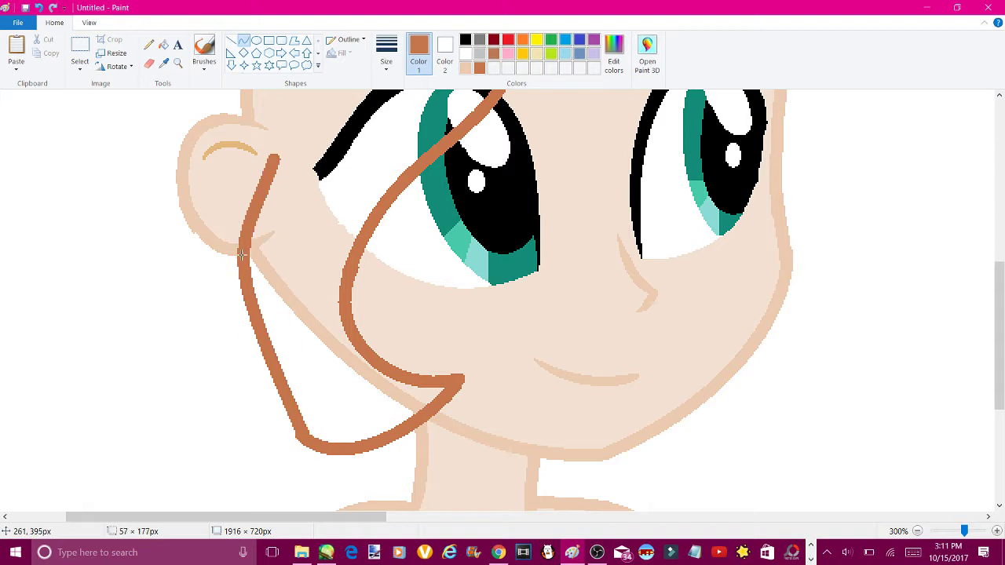
key("ctrl+z")
scroll(242, 254, "down", 2)
left_click(178, 62)
left_click(298, 348)
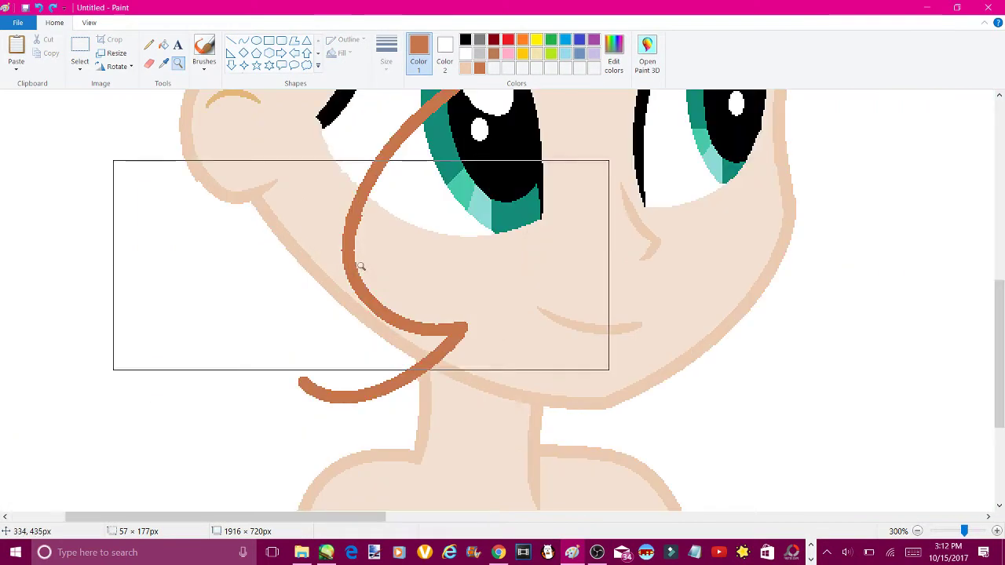
mouse_move(301, 385)
left_mouse_down()
mouse_move(265, 332)
mouse_move(267, 122)
left_mouse_up()
mouse_move(278, 235)
left_mouse_down()
mouse_move(225, 298)
mouse_move(217, 152)
mouse_move(194, 167)
left_mouse_up()
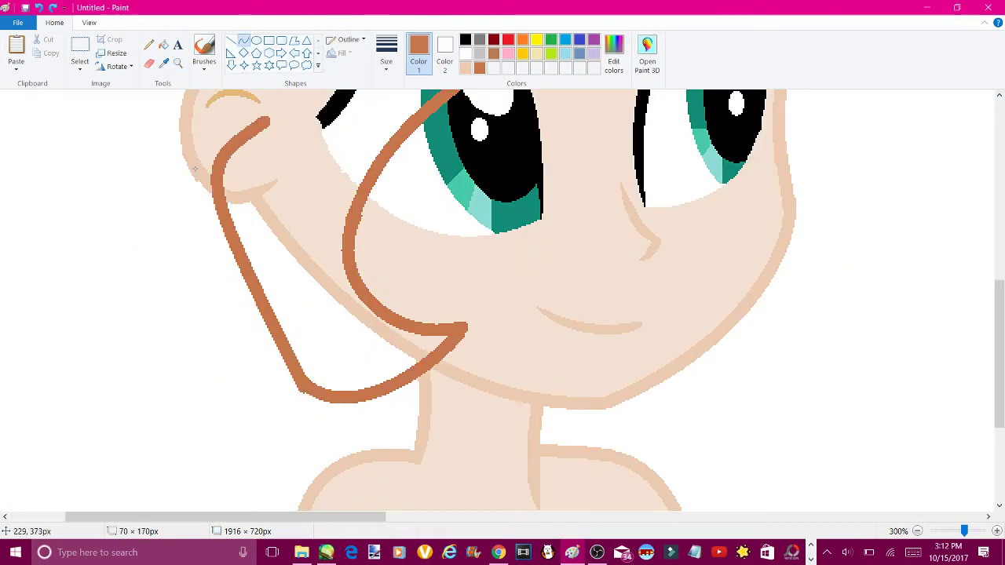
key("ctrl+z")
left_click_drag(301, 384, 263, 157)
mouse_move(252, 283)
left_mouse_down()
mouse_move(233, 288)
mouse_move(233, 168)
mouse_move(236, 185)
left_mouse_up()
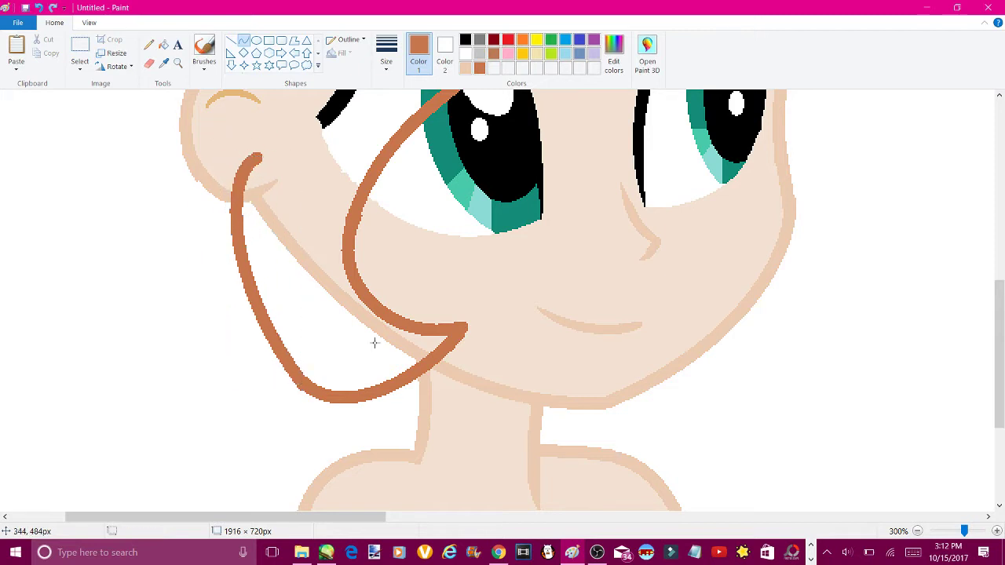
Extend the fringe line upward with a curve that ends just past the top of the head
scroll(374, 343, "down", 2)
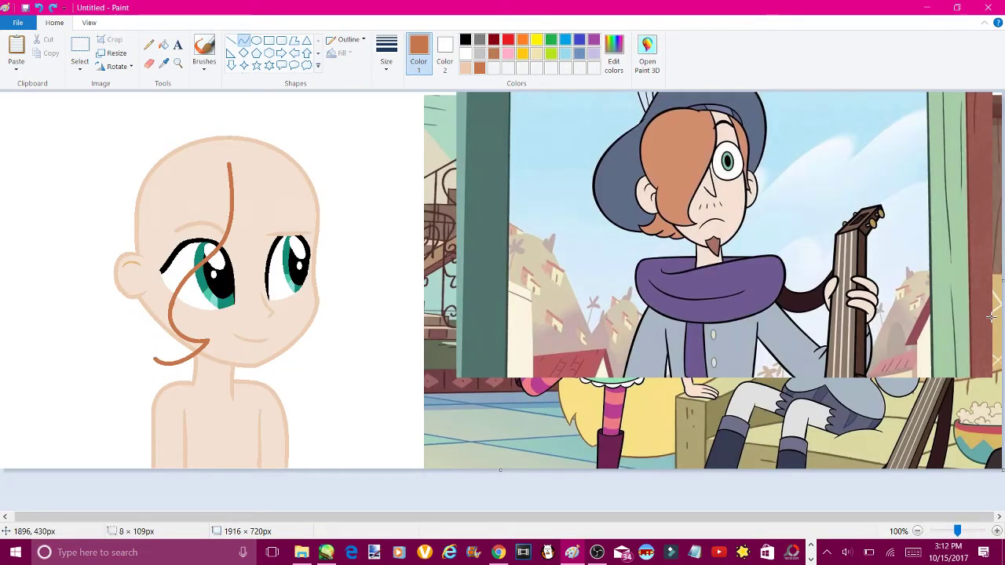
mouse_move(233, 194)
left_mouse_down()
mouse_move(212, 134)
mouse_move(231, 171)
left_mouse_up()
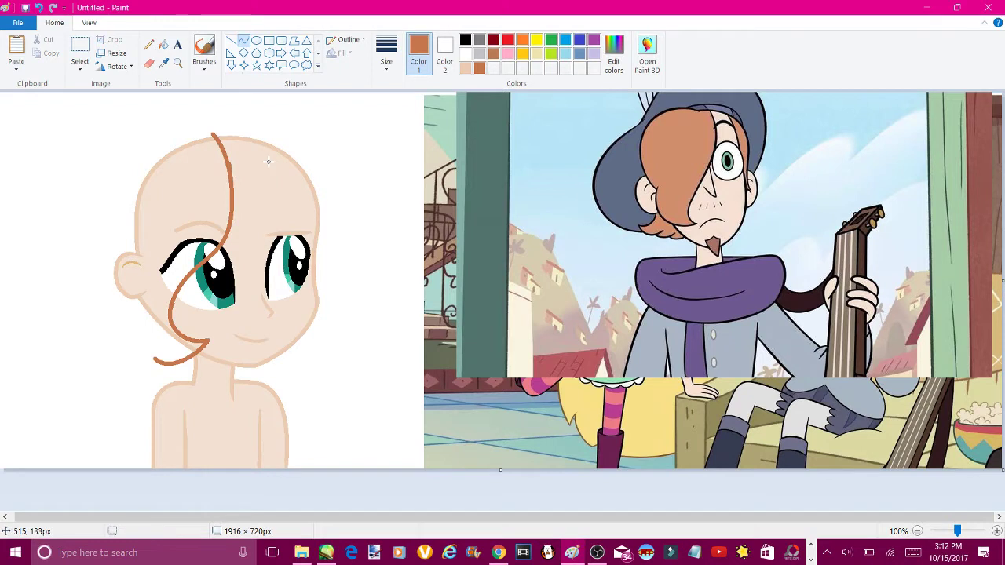
Try to draw the hair's outer curve from the top of the head down around the back
left_click_drag(202, 135, 120, 234)
left_click_drag(157, 181, 128, 123)
right_click(95, 180)
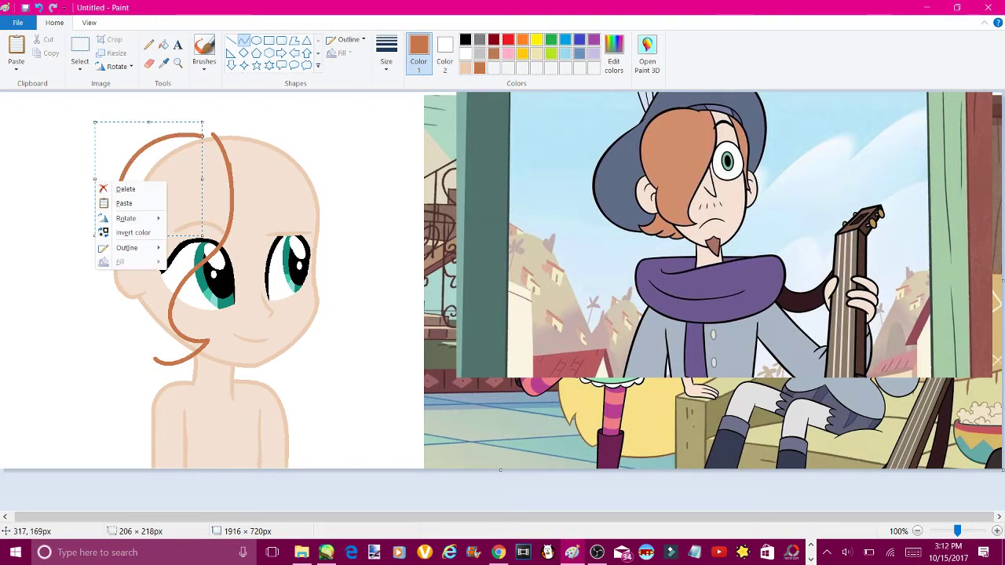
left_click(125, 189)
mouse_move(123, 198)
left_mouse_down()
mouse_move(86, 111)
mouse_move(119, 117)
left_mouse_up()
key("Delete")
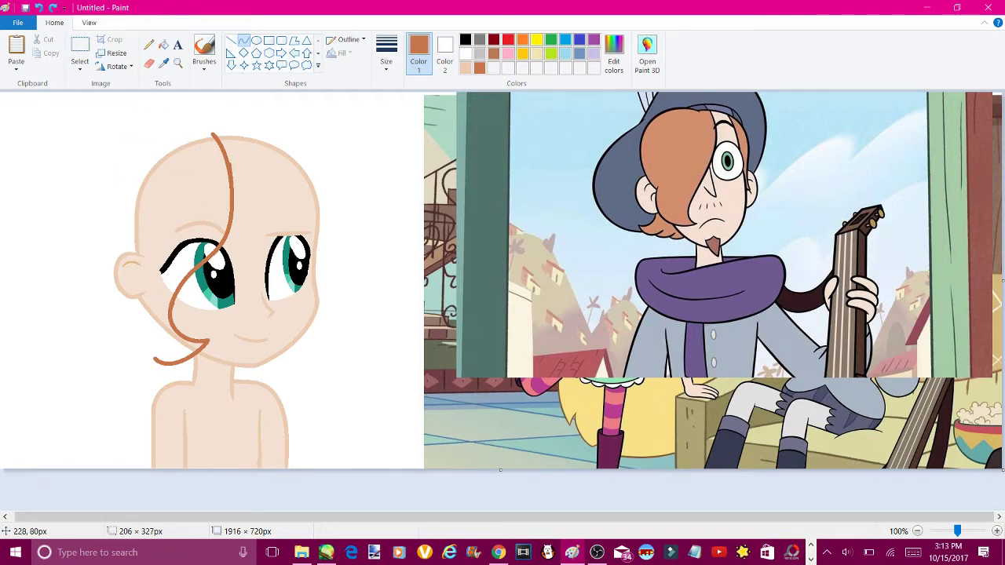
Switch to Chrome and bring up the next picture of Ruberiot, the one with both hands raised
key("alt+Tab")
key("Right")
key("alt+Tab")
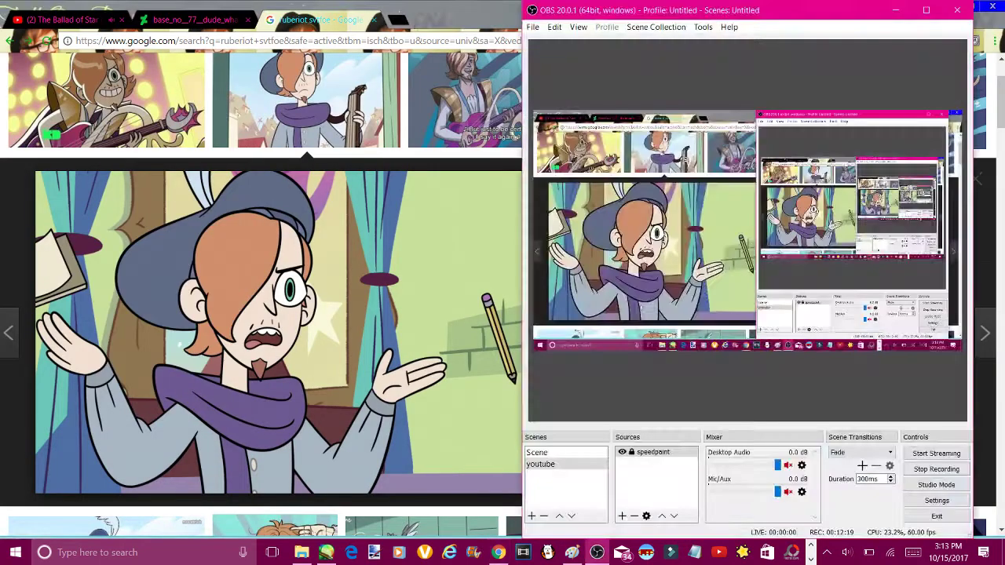
Paste the raised-hands picture into Paint over the other reference images and reduce the canvas to 1920 × 722 px
key("alt+Tab")
key("ctrl+v")
mouse_move(314, 314)
left_mouse_down()
mouse_move(734, 312)
mouse_move(719, 439)
mouse_move(772, 451)
mouse_move(709, 407)
mouse_move(316, 362)
mouse_move(739, 361)
mouse_move(710, 361)
left_mouse_up()
left_click_drag(397, 92, 673, 236)
left_click_drag(786, 354, 595, 210)
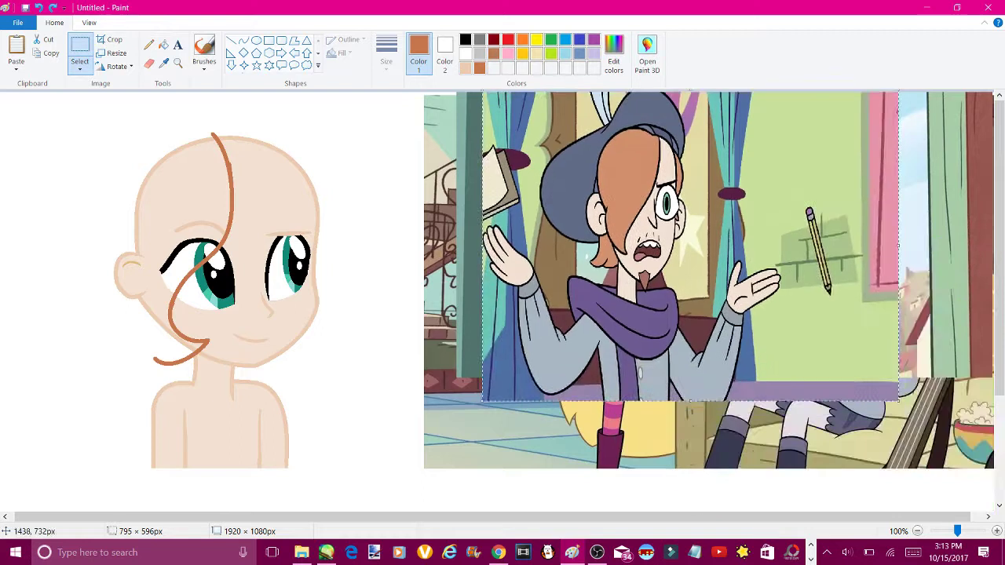
left_click(917, 532)
left_click_drag(253, 372, 230, 281)
left_click(178, 63)
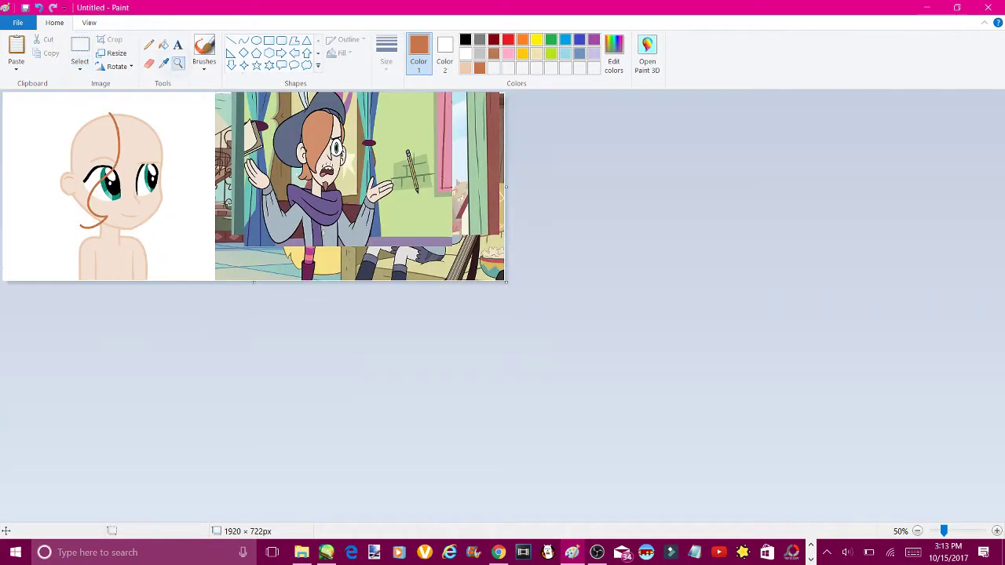
left_click(232, 161)
left_click(244, 40)
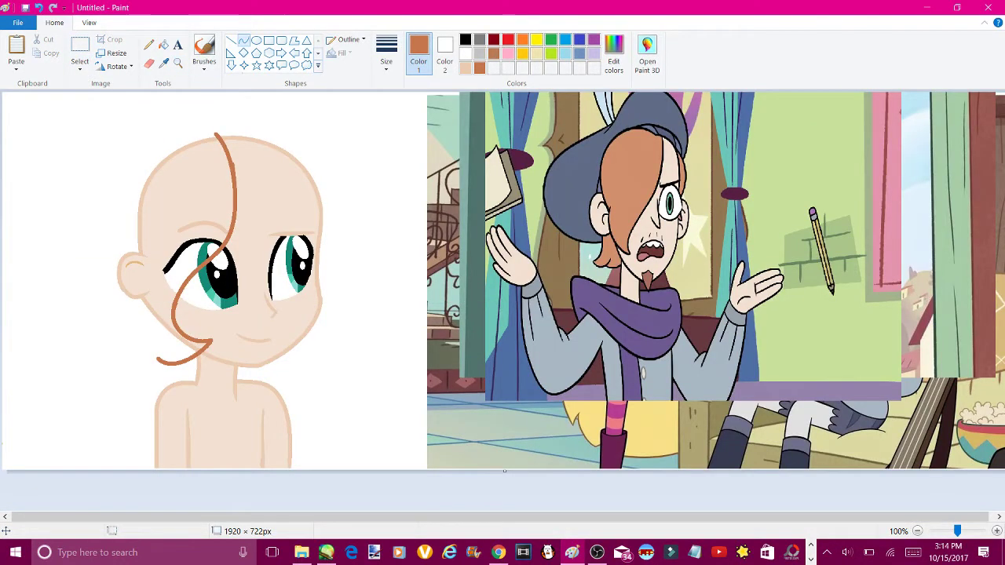
left_click_drag(153, 253, 124, 274)
key("Escape")
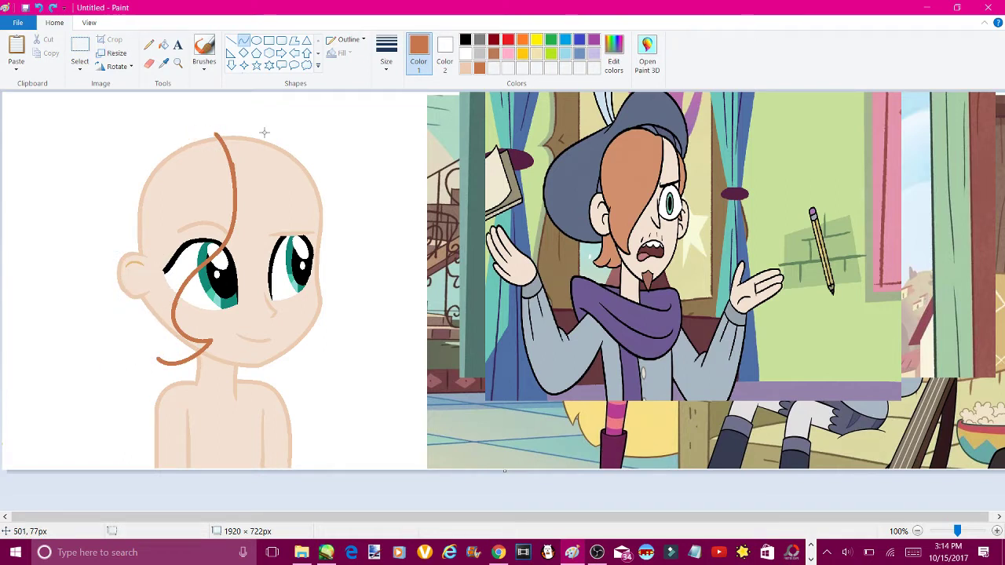
Cut out Ruberiot's head and scarf with a free-form selection, shrink it and place it in the blank area beside the figure's head
left_click(79, 69)
left_click(47, 122)
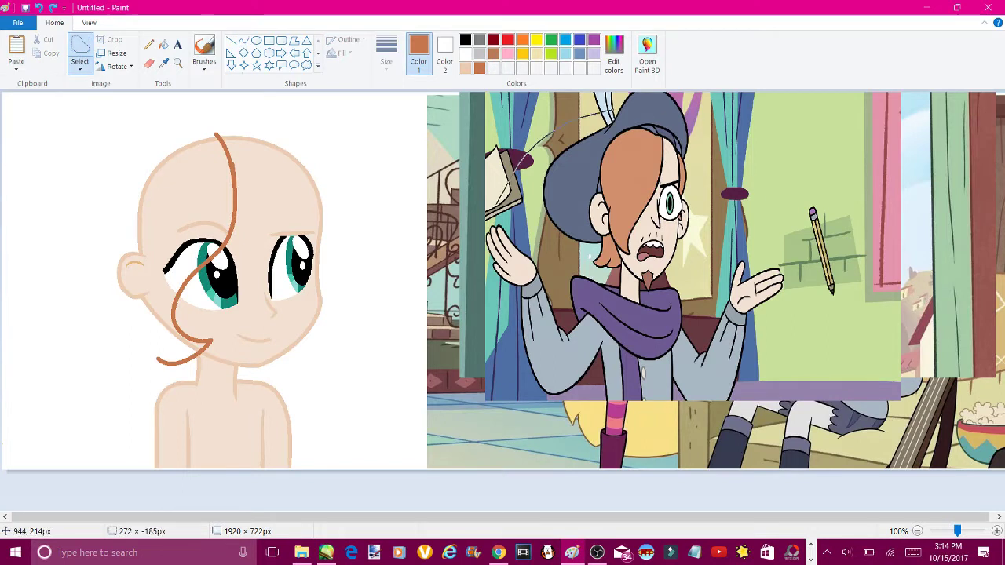
left_click_drag(613, 110, 614, 112)
left_click_drag(648, 234, 526, 256)
left_click_drag(637, 380, 427, 393)
left_click_drag(377, 330, 94, 183)
Draw the hair's outer curve from above the crown around the back of the head to the ear with the Curve tool
left_click(243, 40)
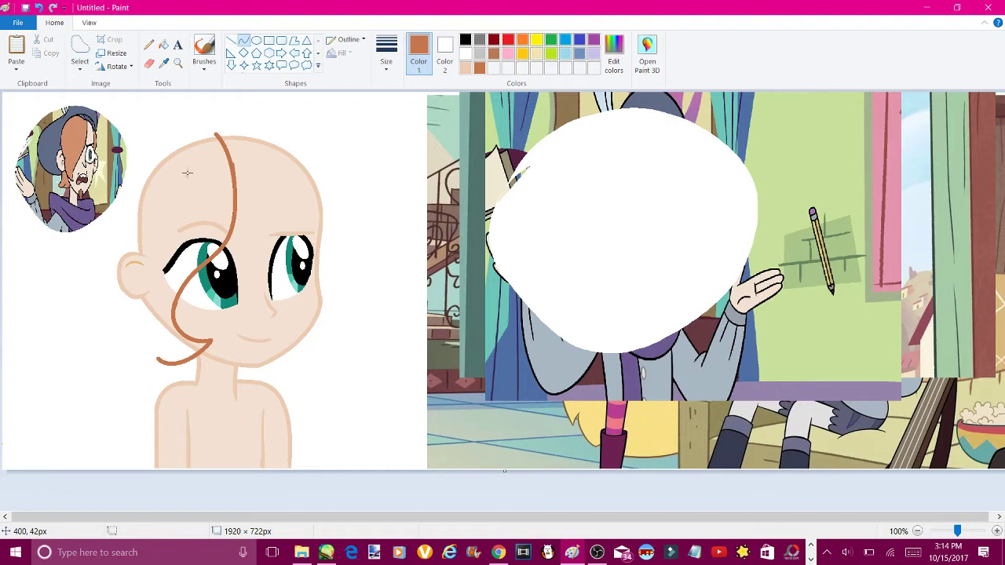
left_click(318, 126)
left_click(243, 39)
scroll(422, 159, "up", 2)
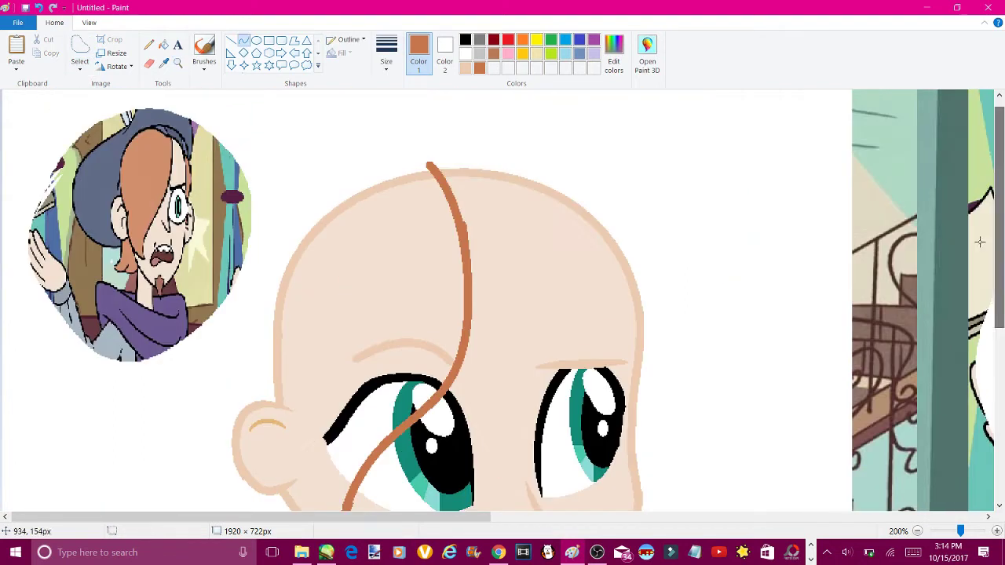
mouse_move(307, 453)
left_mouse_down()
mouse_move(342, 160)
mouse_move(374, 147)
left_mouse_up()
mouse_move(314, 235)
left_mouse_down()
mouse_move(337, 123)
mouse_move(291, 126)
left_mouse_up()
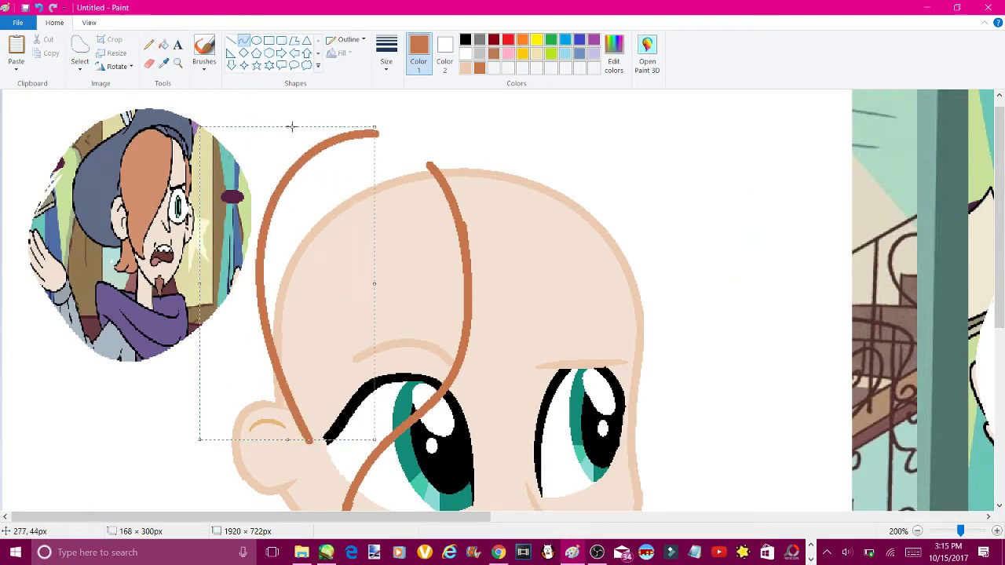
Try to draw the lower hair curve from beside the ear down to the end of the front lock
scroll(304, 360, "down", 5)
left_click_drag(322, 209, 322, 405)
mouse_move(318, 311)
left_mouse_down()
mouse_move(290, 310)
mouse_move(303, 305)
left_mouse_up()
left_click_drag(235, 308, 238, 382)
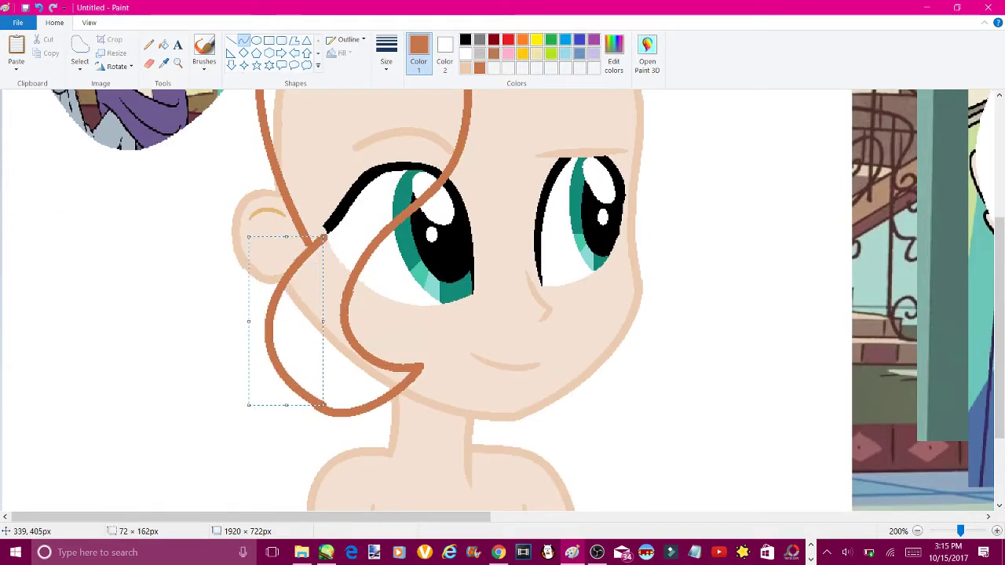
right_click(238, 383)
right_click(236, 320)
left_click_drag(236, 321, 259, 330)
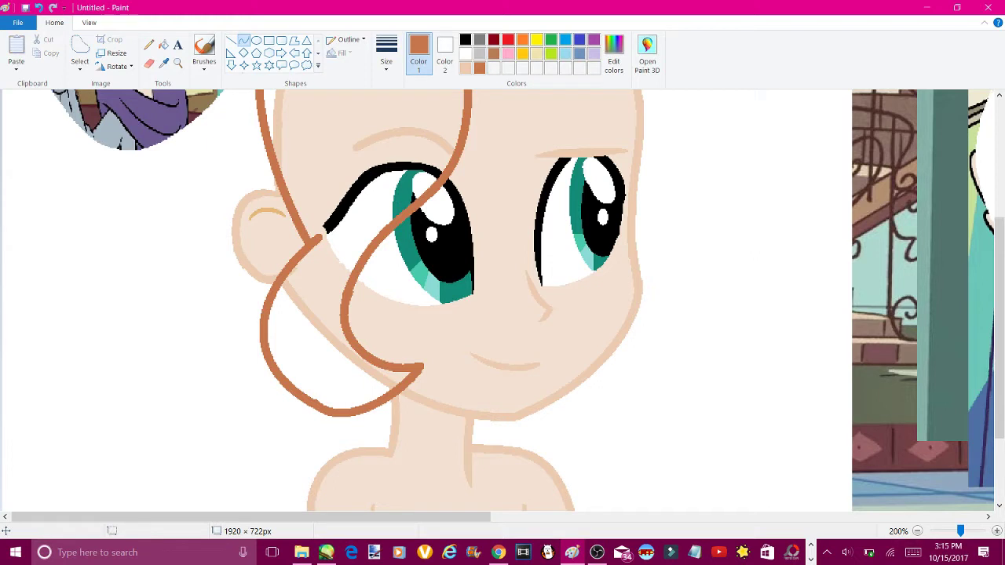
Draw the front lock's back edge as a curve from beside the eye down to the lock's lower end
key("ctrl+Page_Down")
key("ctrl+Page_Down")
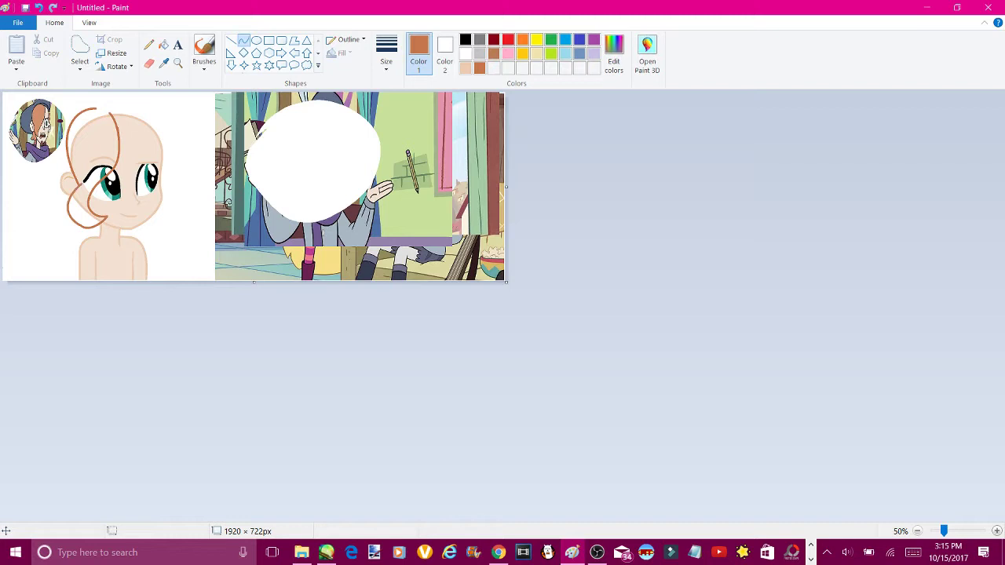
left_click(179, 63)
left_click(47, 182)
scroll(794, 299, "down", 3)
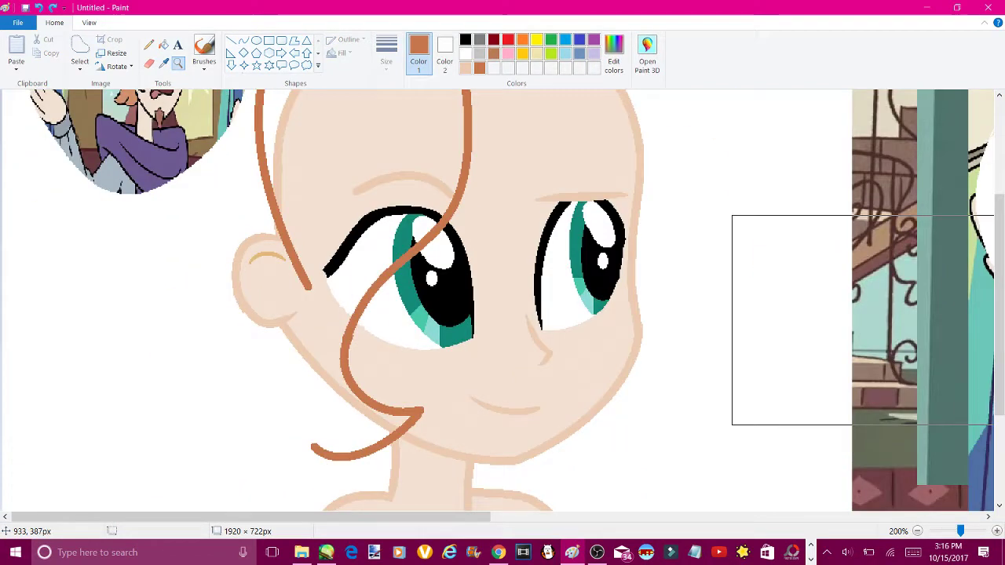
left_click(862, 321)
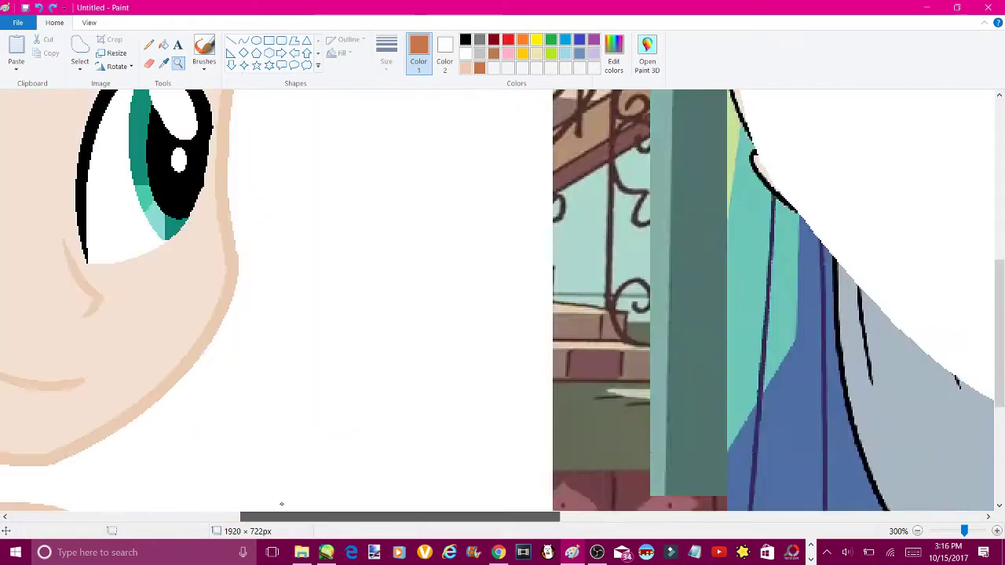
scroll(503, 298, "left", 5)
left_click(244, 40)
left_click_drag(271, 147, 248, 436)
mouse_move(260, 290)
left_mouse_down()
mouse_move(223, 236)
mouse_move(203, 293)
mouse_move(253, 390)
left_mouse_up()
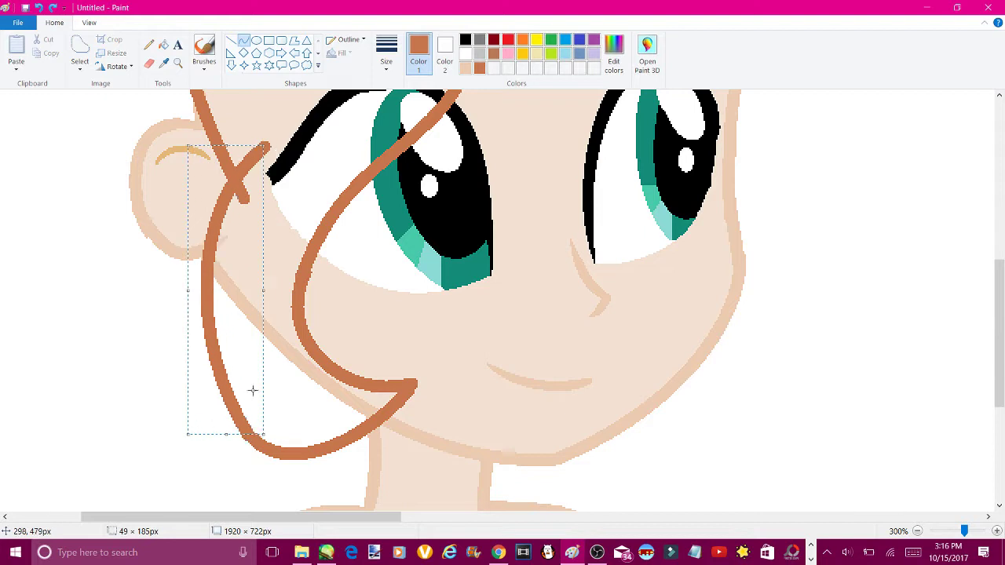
Outline the back lock hanging below the ear, with flicked ends joining it to the front lock
scroll(328, 242, "down", 1)
mouse_move(193, 377)
left_mouse_down()
mouse_move(200, 389)
mouse_move(198, 371)
left_mouse_up()
mouse_move(165, 410)
left_mouse_down()
mouse_move(275, 420)
mouse_move(220, 464)
left_mouse_up()
key("ctrl+Page_Down")
key("ctrl+Page_Down")
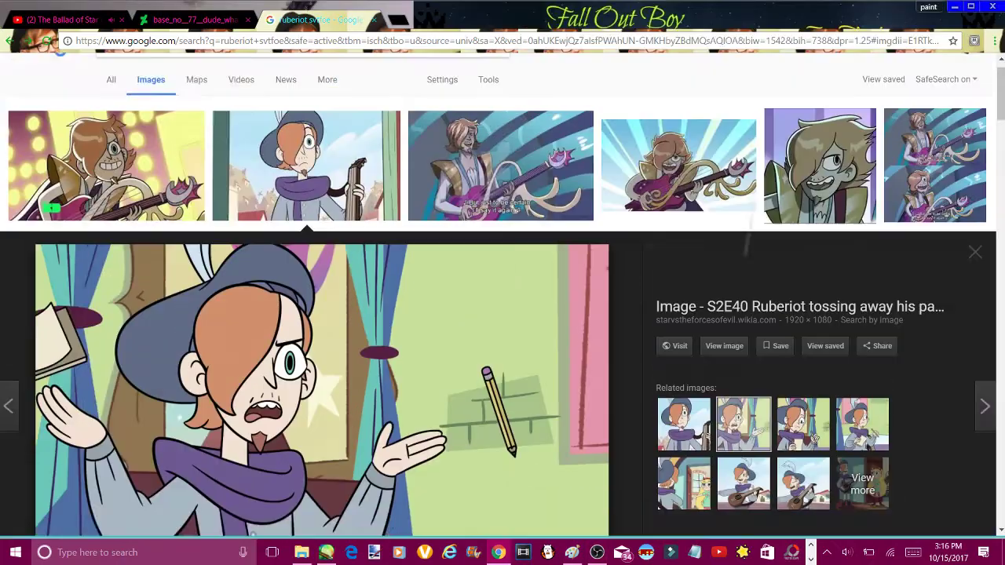
Switch to Chrome and look through the Ruberiot image results for hair references
scroll(502, 294, "down", 4)
scroll(503, 294, "down", 5)
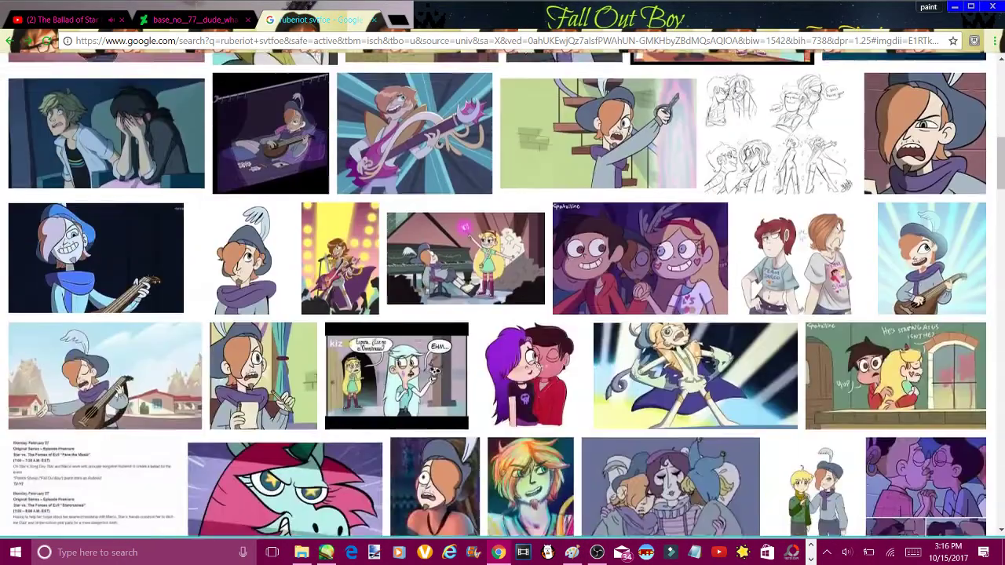
scroll(502, 294, "down", 5)
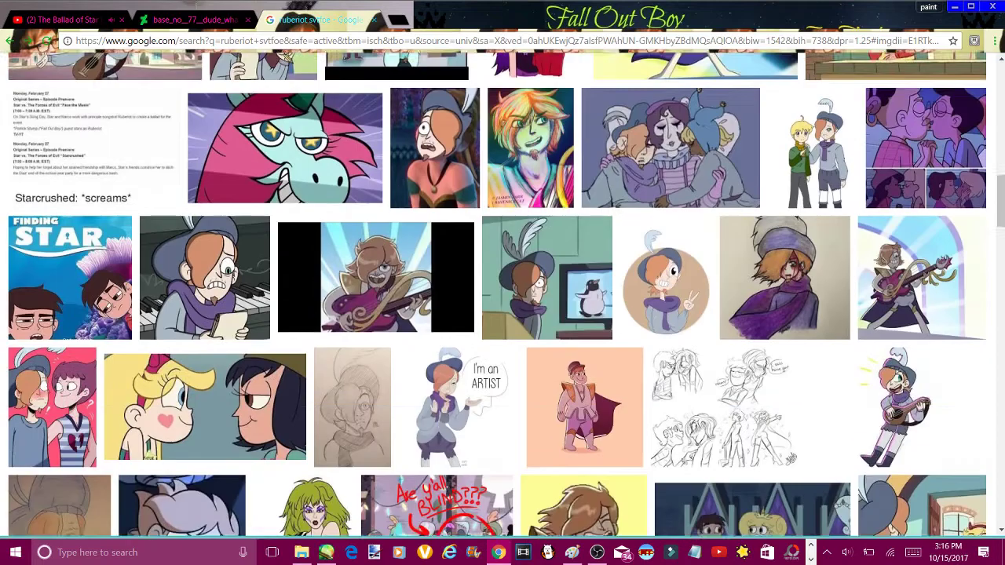
scroll(503, 294, "down", 2)
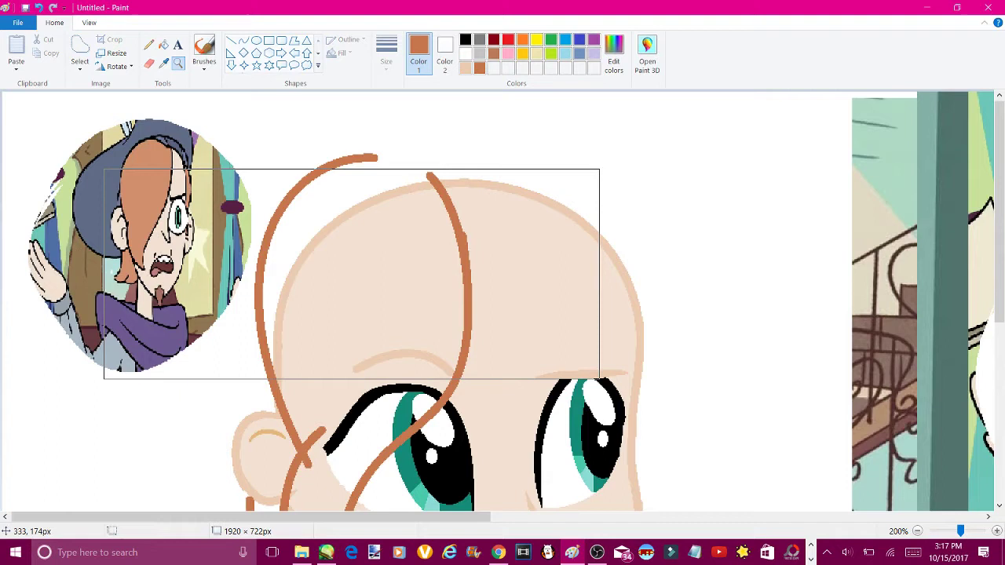
Try to draw the hair's outer curve over the crown and down the face side of the head
left_click(243, 41)
left_click_drag(565, 203, 646, 480)
left_click_drag(665, 338, 713, 345)
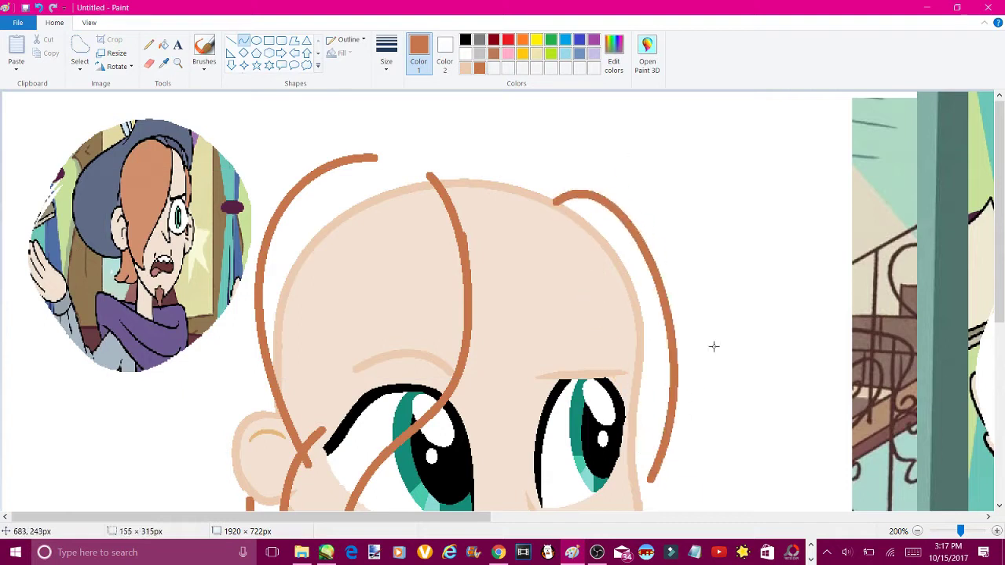
left_click_drag(581, 193, 566, 313)
key("ctrl+z")
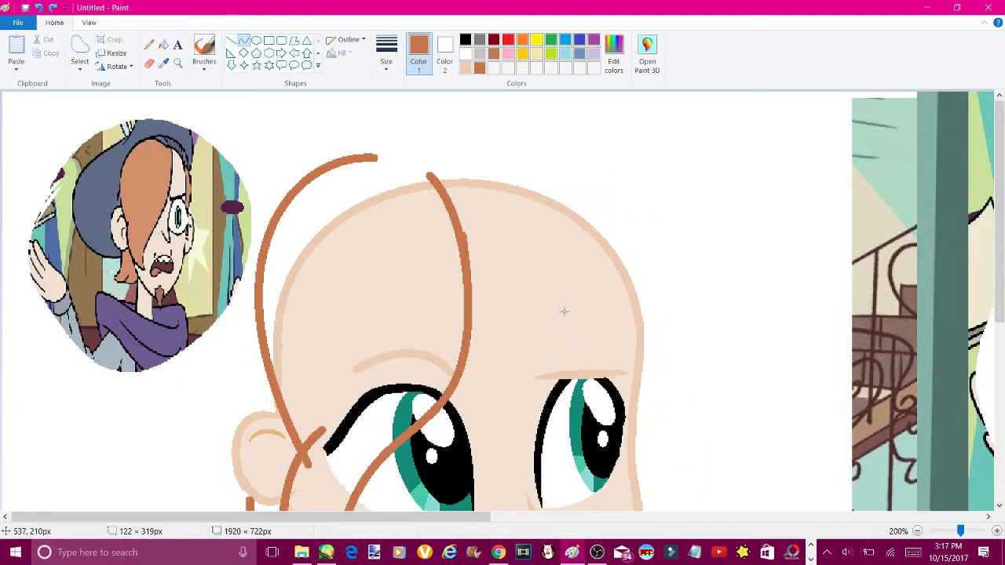
left_click_drag(434, 156, 495, 161)
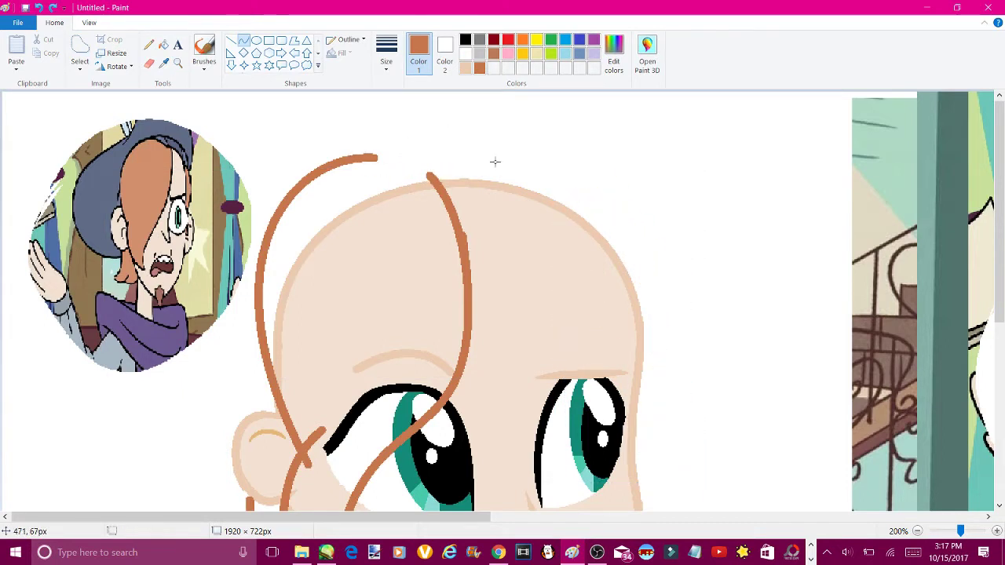
scroll(495, 162, "down", 3)
scroll(495, 162, "up", 3)
scroll(504, 470, "down", 1)
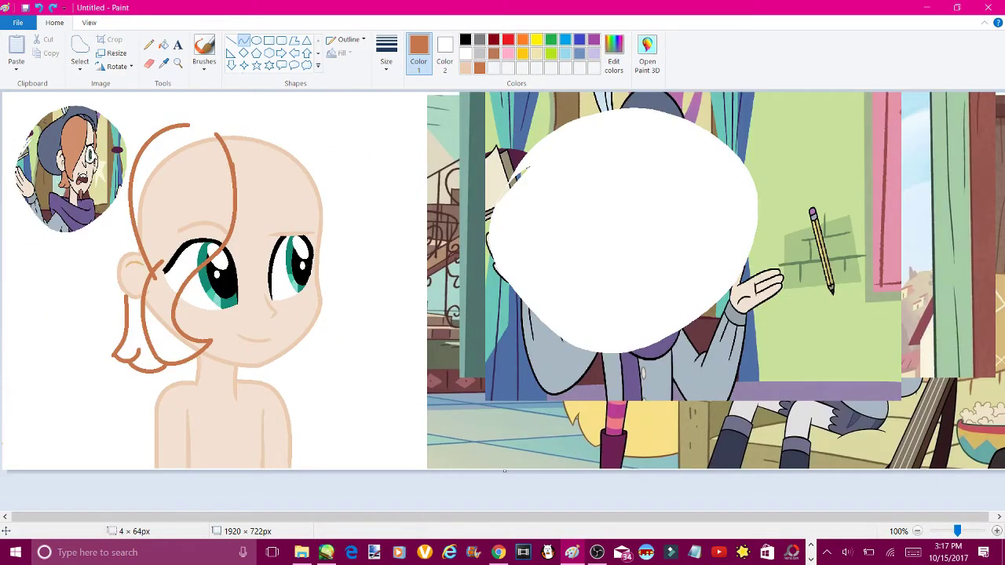
Sample the goatee's brown from the small reference head and add it to the custom colours
left_click(178, 63)
left_click(306, 283)
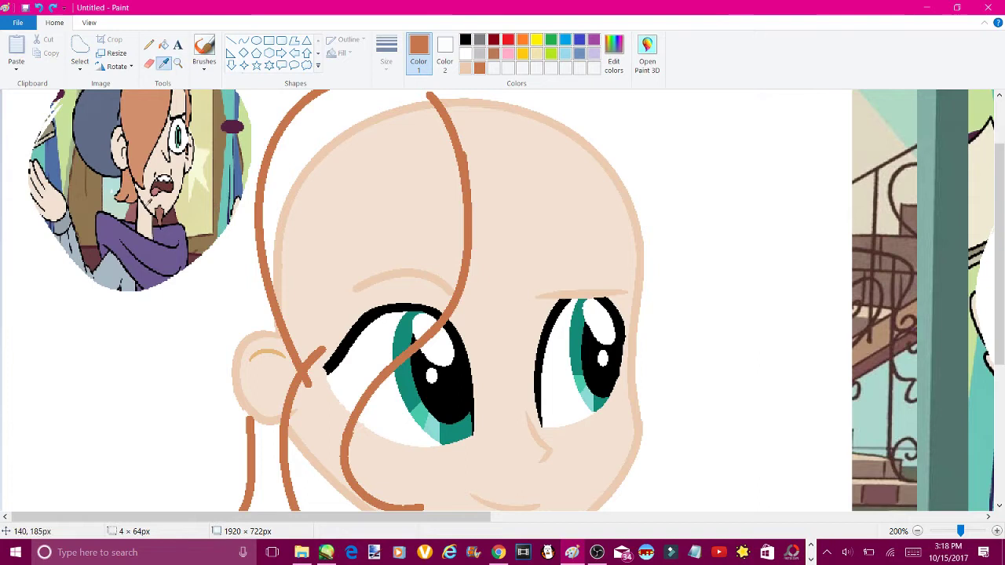
left_click(157, 205)
left_click(614, 61)
left_click(370, 361)
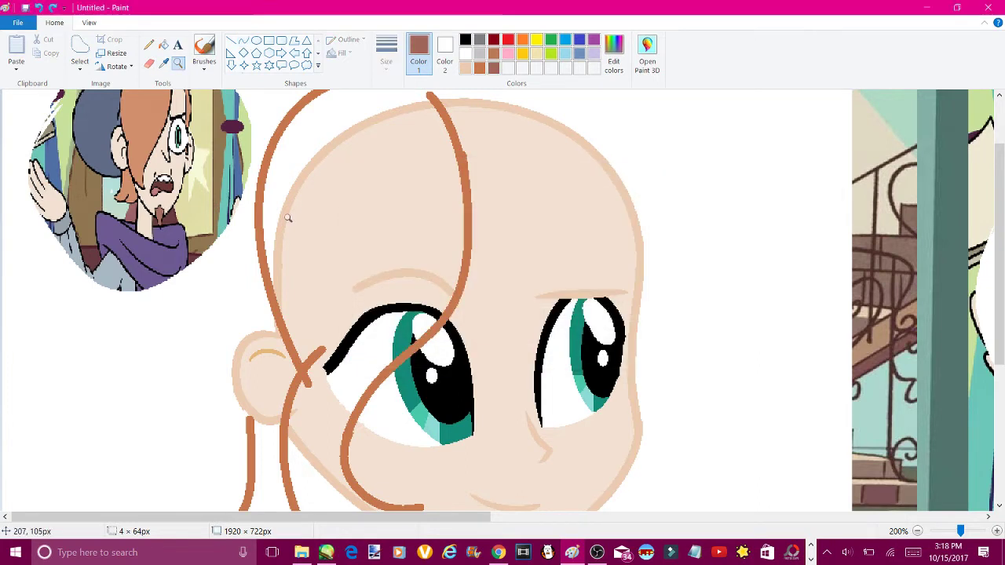
Draw a pointed goatee with a notched top edge below the mouth using thin brown curves, and fill it with brown
left_click(288, 218)
scroll(314, 359, "down", 2)
mouse_move(245, 217)
left_mouse_down()
mouse_move(333, 238)
mouse_move(259, 245)
left_mouse_up()
left_click(385, 61)
left_click(365, 126)
left_click_drag(331, 243, 296, 240)
left_click_drag(370, 235, 332, 255)
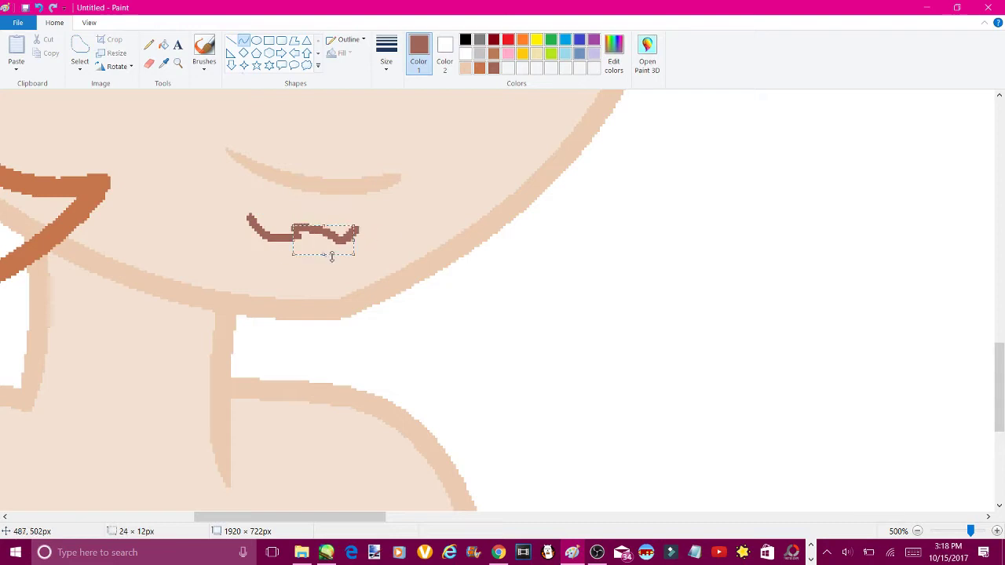
key("ctrl+z")
left_click_drag(295, 222, 338, 233)
left_click_drag(253, 240, 340, 380)
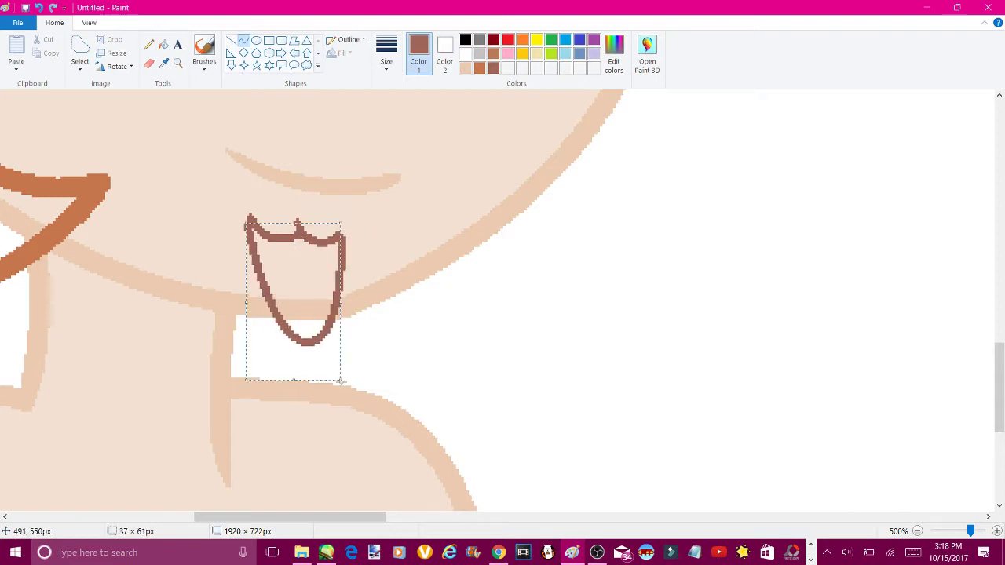
scroll(408, 174, "down", 5, "ctrl")
left_click(164, 62)
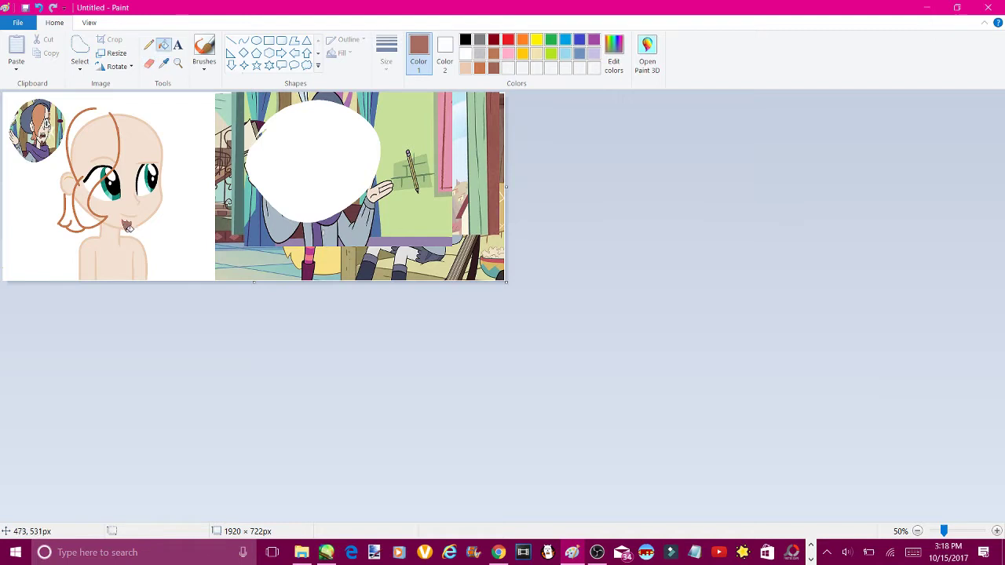
Redraw the goatee's outline with a thicker curve line and tidy its top edge with the sampled skin colour
left_click(178, 63)
left_click(128, 226)
left_click(341, 326)
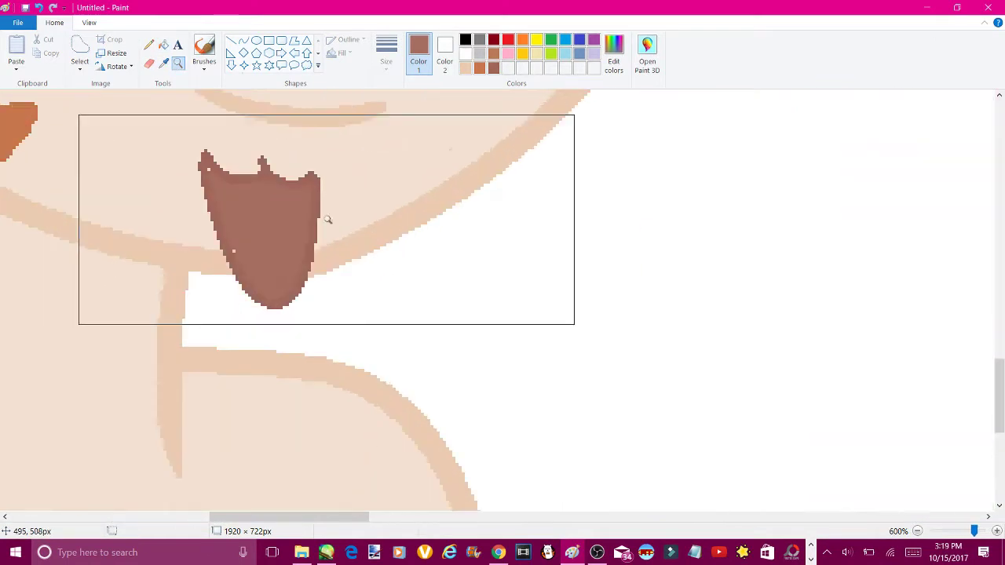
left_click(243, 40)
left_click(386, 55)
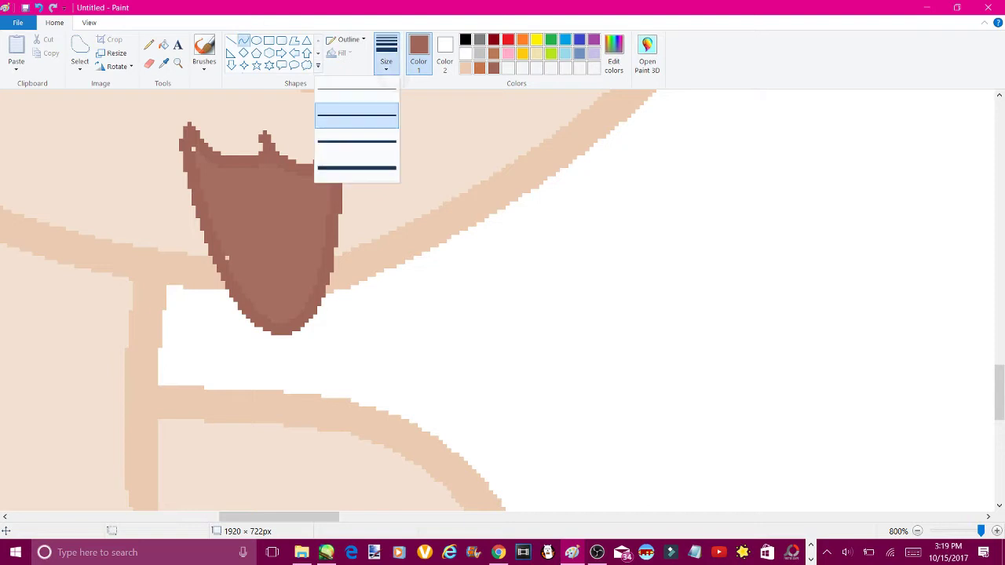
left_click(357, 126)
left_click_drag(276, 132, 191, 132)
left_click_drag(339, 195, 314, 402)
left_click(163, 63)
left_click(389, 145)
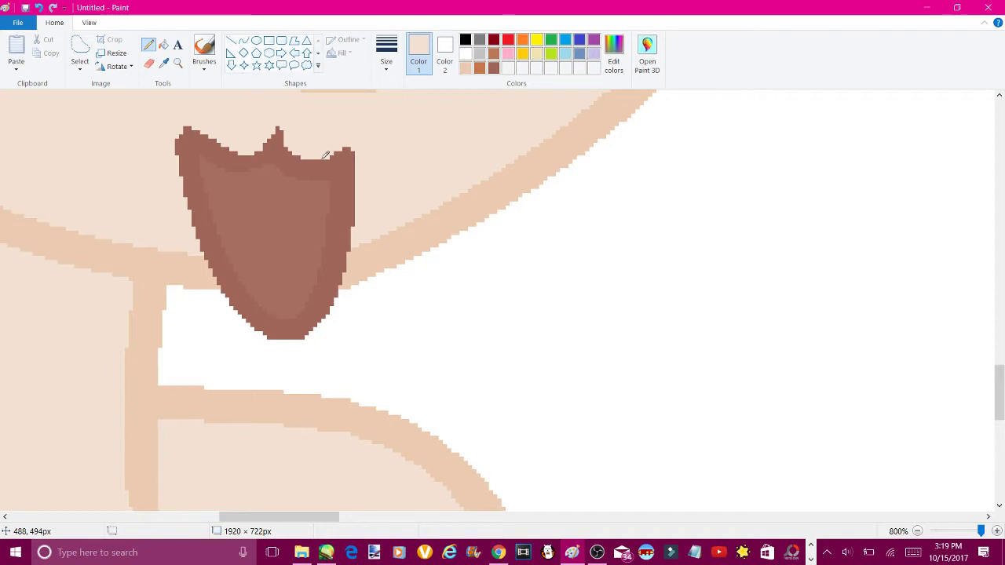
Sample the light orange from the reference hair and fill the front hair section and the back lock with it
scroll(326, 155, "down", 7)
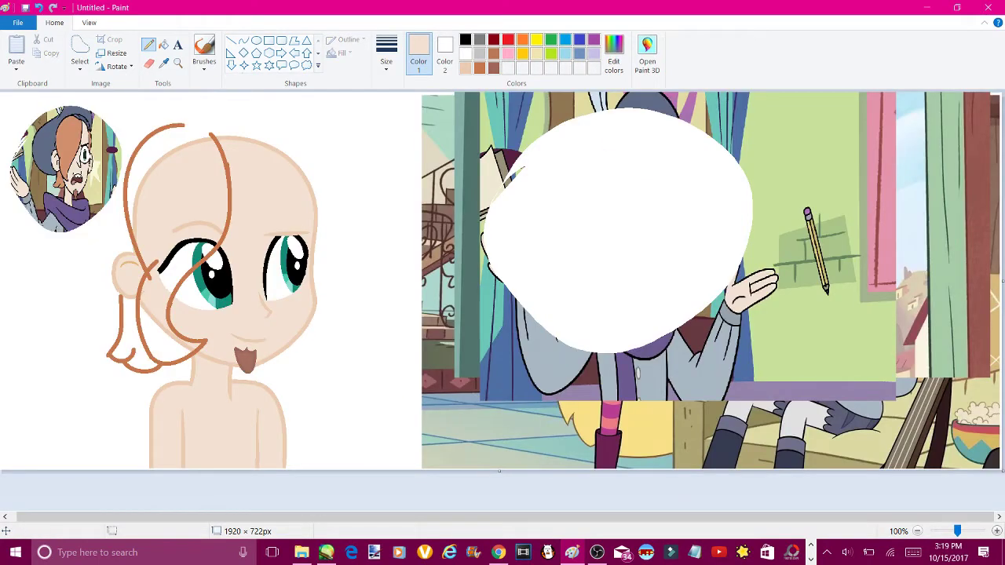
left_click(162, 63)
left_click(68, 133)
left_click(162, 45)
left_click(181, 343)
left_click(161, 297)
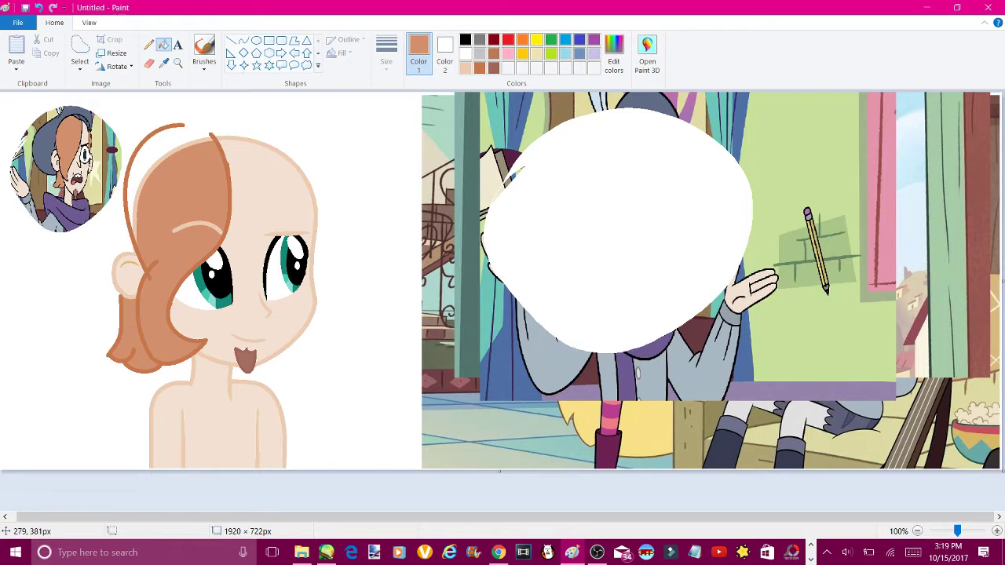
Paint over the stray line ends beside the ear with the hair's light orange, tapering the crease to a point
left_click(177, 63)
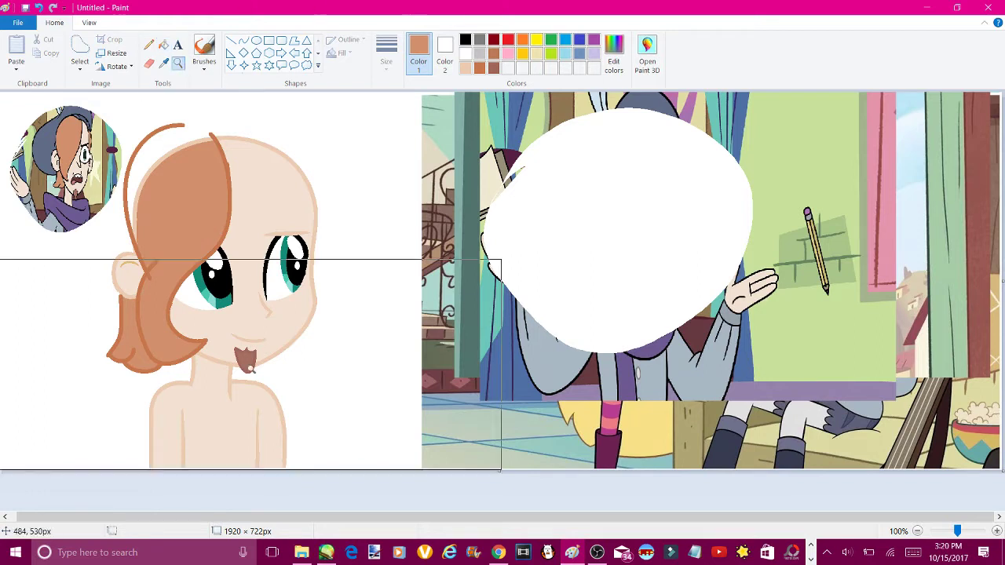
left_click(196, 271)
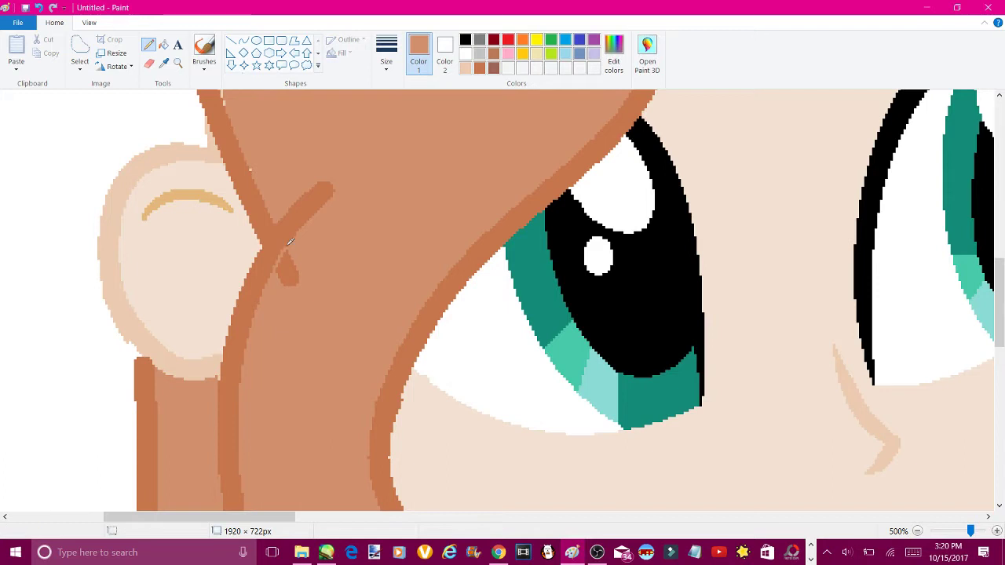
left_click(148, 45)
left_click(386, 51)
left_click(359, 139)
left_click_drag(334, 187, 317, 205)
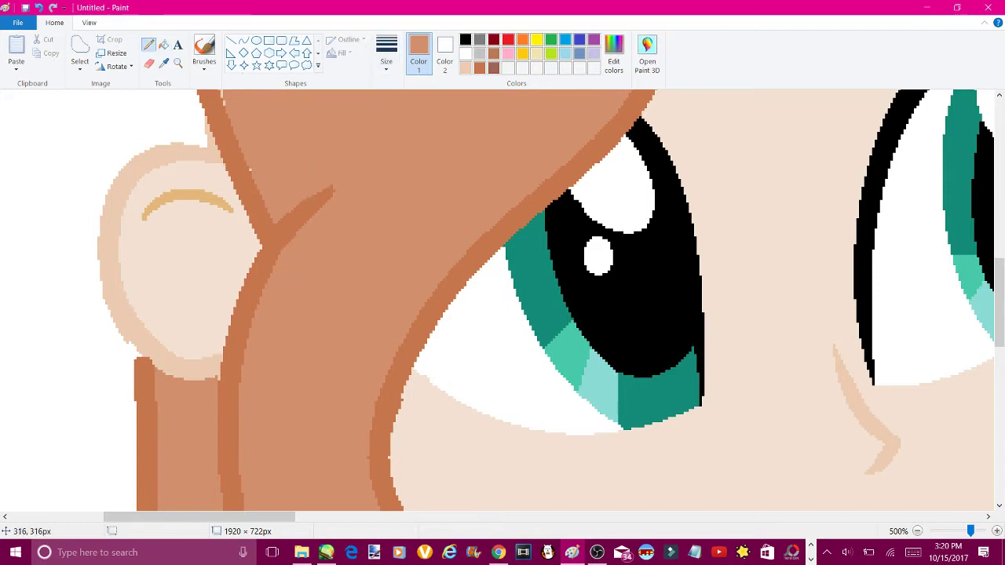
Extend the tips of the front and back locks into sharper points with the darker orange outline colour
scroll(503, 299, "down", 5)
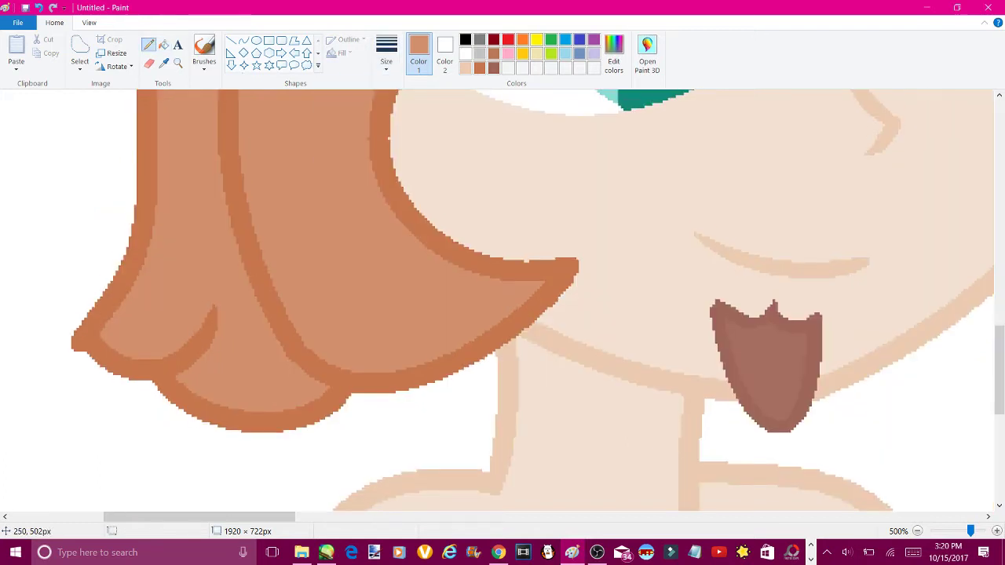
left_click(569, 267)
left_click_drag(579, 258, 595, 251)
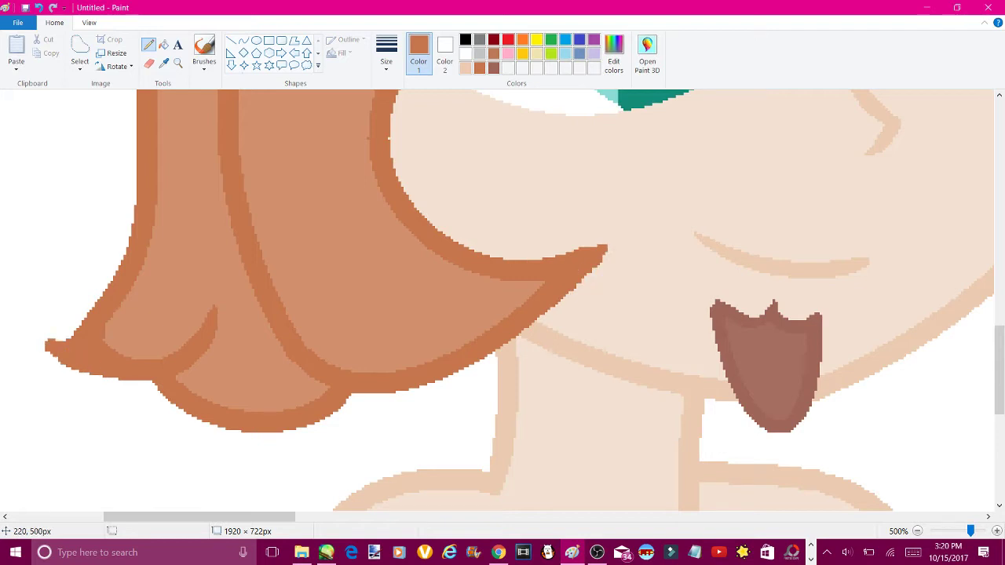
scroll(503, 299, "up", 5)
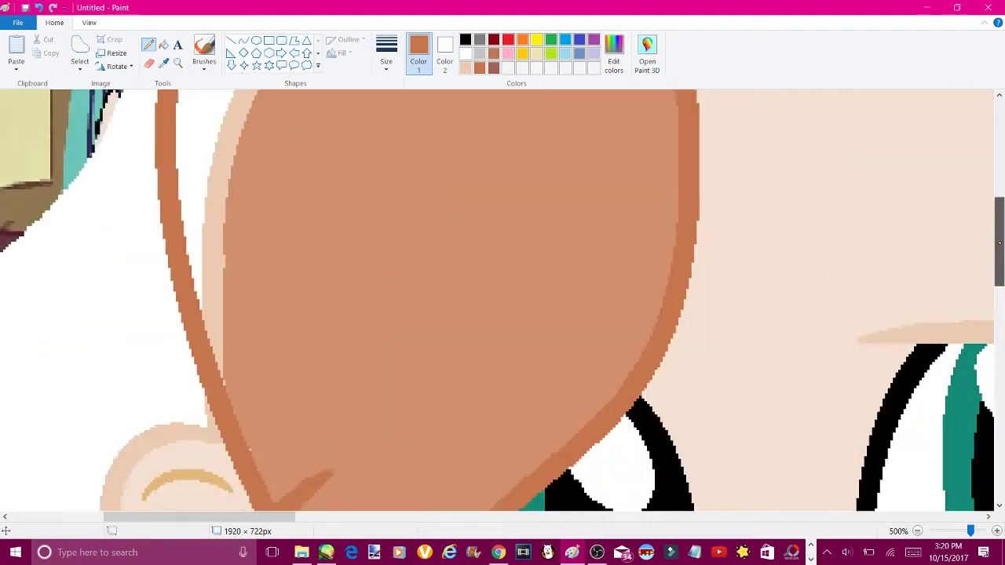
scroll(502, 298, "down", 5, "ctrl")
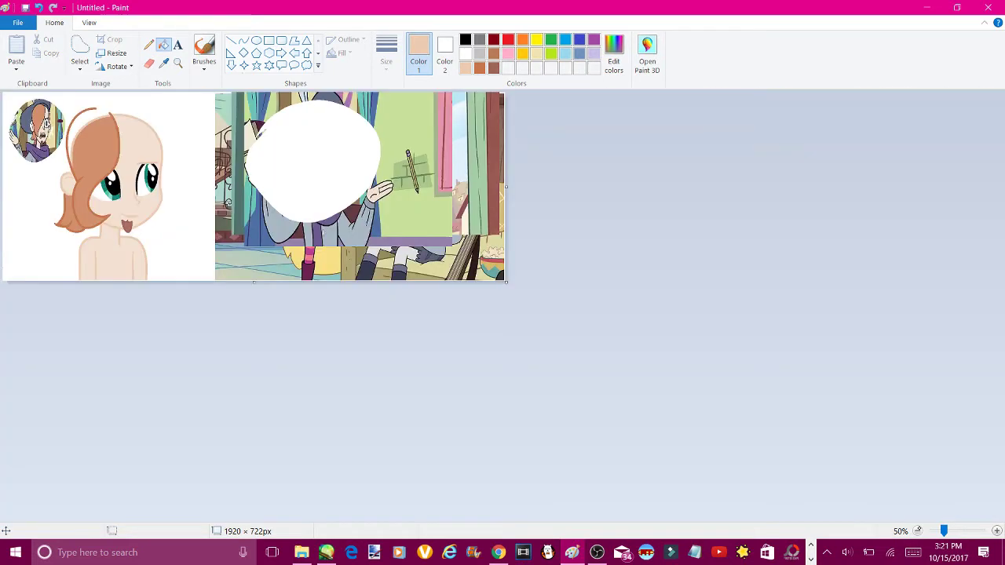
Switch to the browser and copy the picture of Ruberiot looking down at his notepad from the image results
key("alt+Tab")
scroll(502, 294, "up", 10)
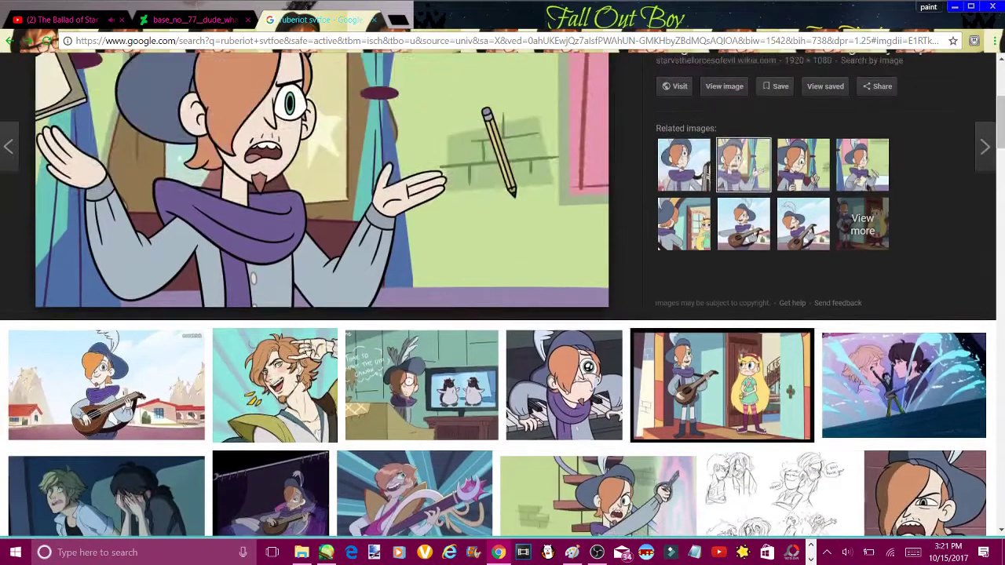
scroll(322, 181, "up", 1)
right_click(265, 65)
left_click(303, 197)
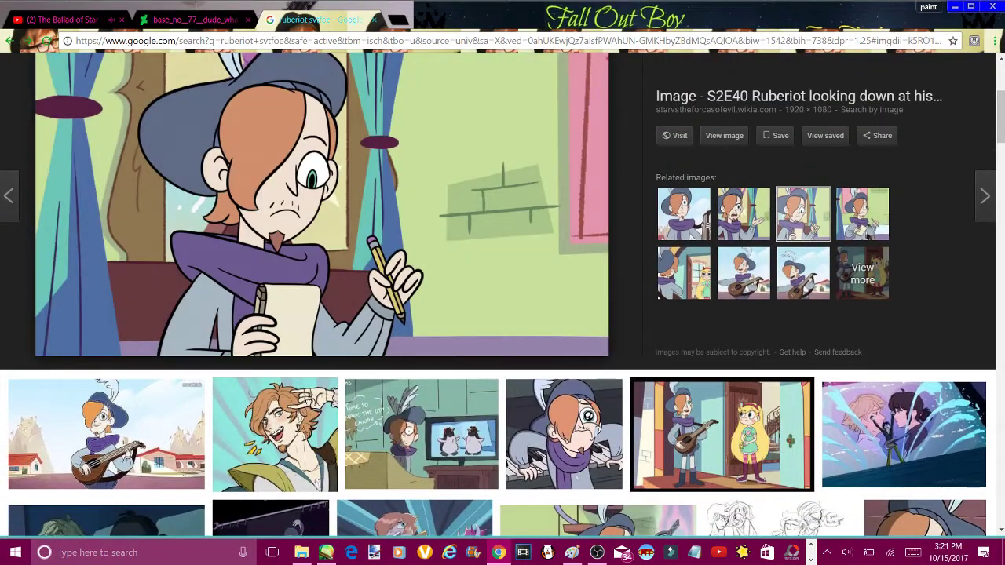
Switch back to Paint, paste the copied picture and place it over the earlier reference images
key("alt+Tab")
key("ctrl+v")
mouse_move(651, 411)
left_mouse_down()
mouse_move(397, 289)
mouse_move(416, 185)
mouse_move(420, 201)
left_mouse_up()
left_click_drag(253, 375, 191, 280)
Sample the iris green from the pasted reference and fill the darkest iris sections of both eyes with it
left_click(177, 63)
left_click(319, 158)
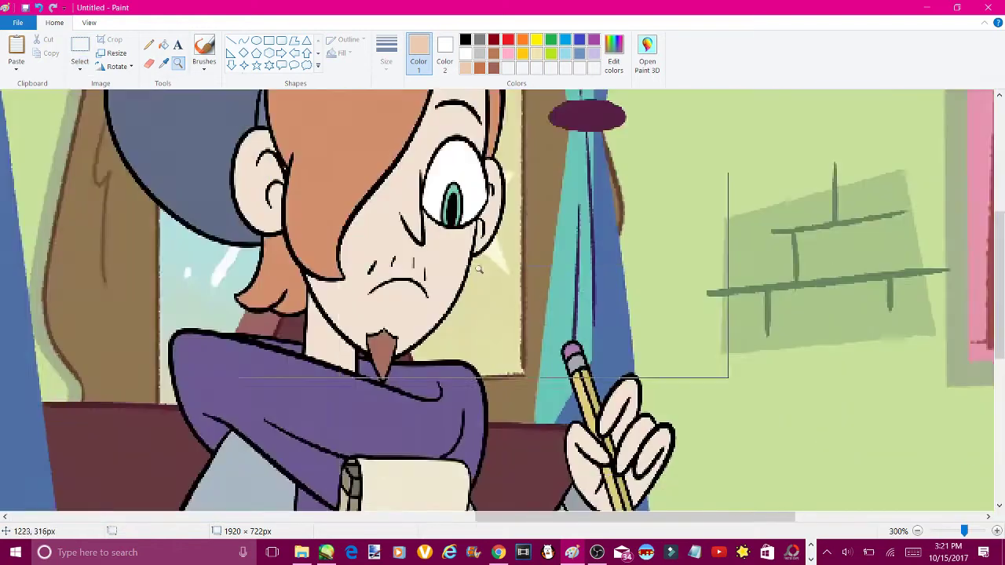
left_click(478, 269)
left_click_drag(667, 517, 283, 516)
left_click(185, 345)
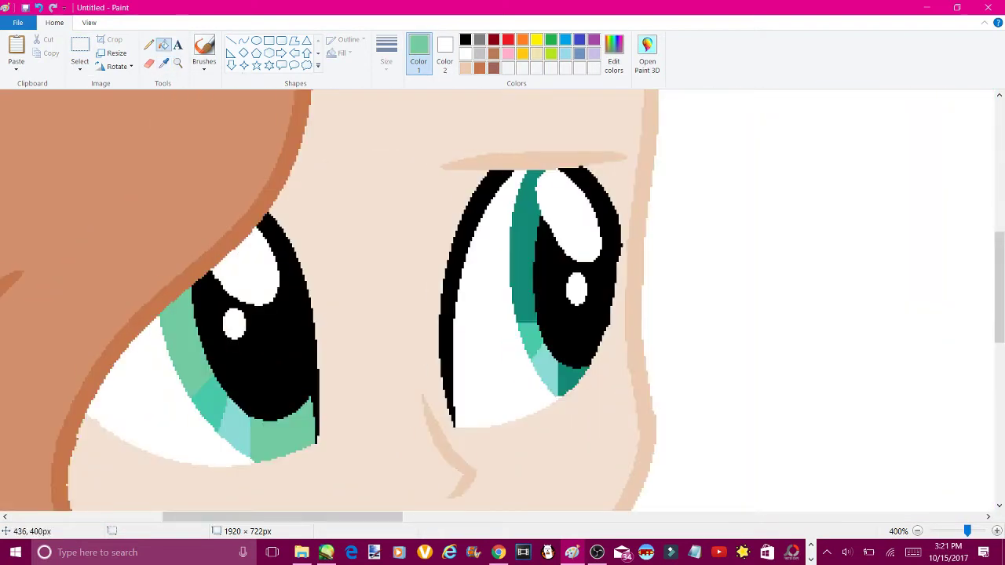
left_click(525, 236)
left_click(570, 380)
Mix a lighter shade of the green and fill the middle iris section of each eye with it
left_click(613, 65)
left_click(651, 228)
left_click(372, 361)
left_click(208, 402)
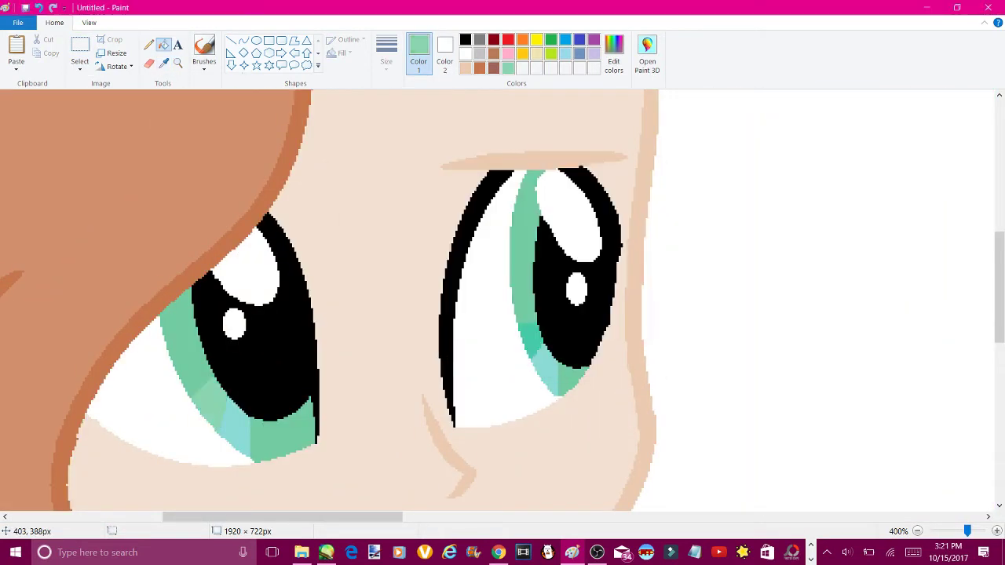
left_click(530, 337)
Mix a still paler green and fill the remaining light iris section of each eye
left_click(614, 65)
left_click(651, 212)
left_click(369, 366)
left_click(549, 376)
left_click(236, 432)
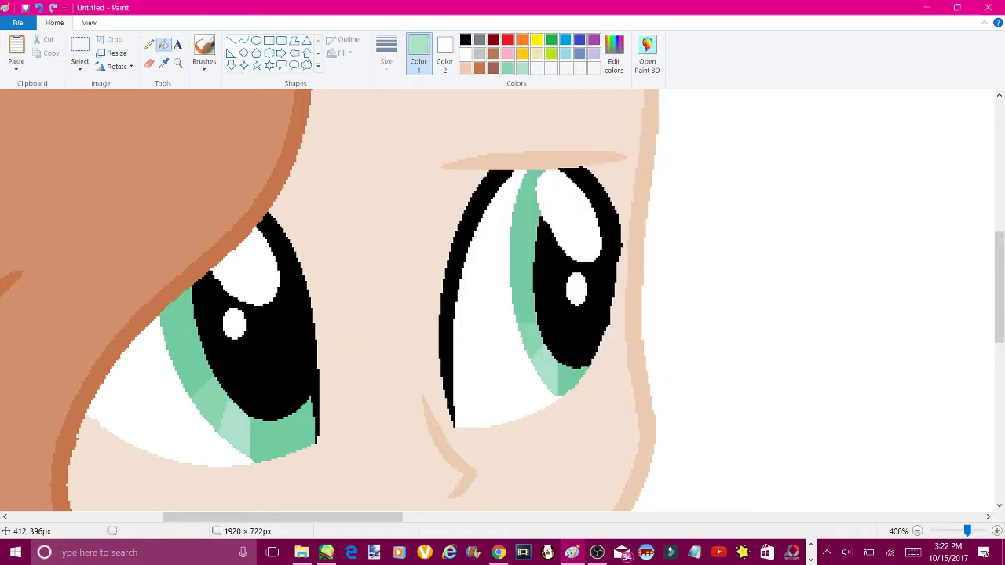
Delete the old round reference cutout beside the character's head with a free-form selection
scroll(502, 306, "down", 3)
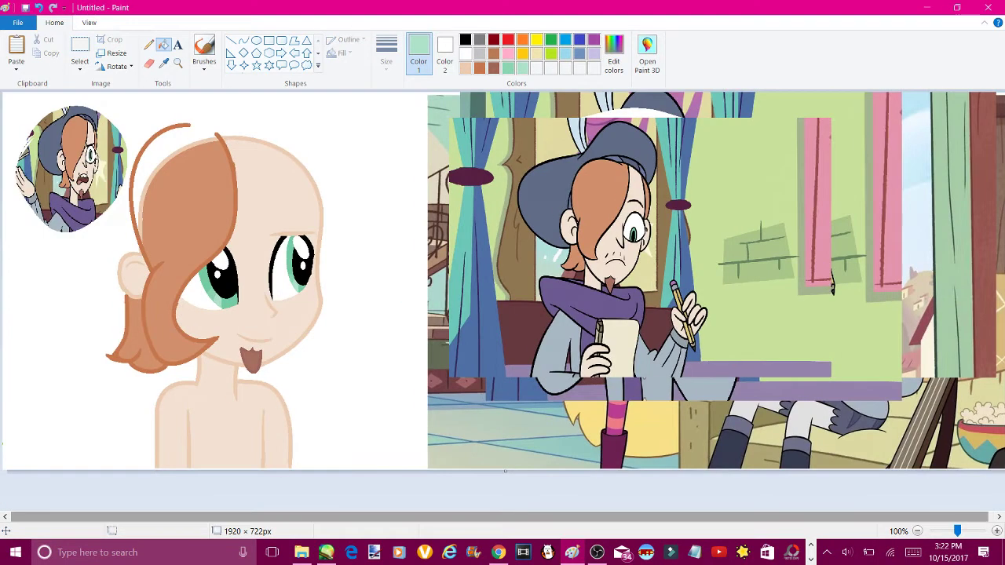
left_click(80, 47)
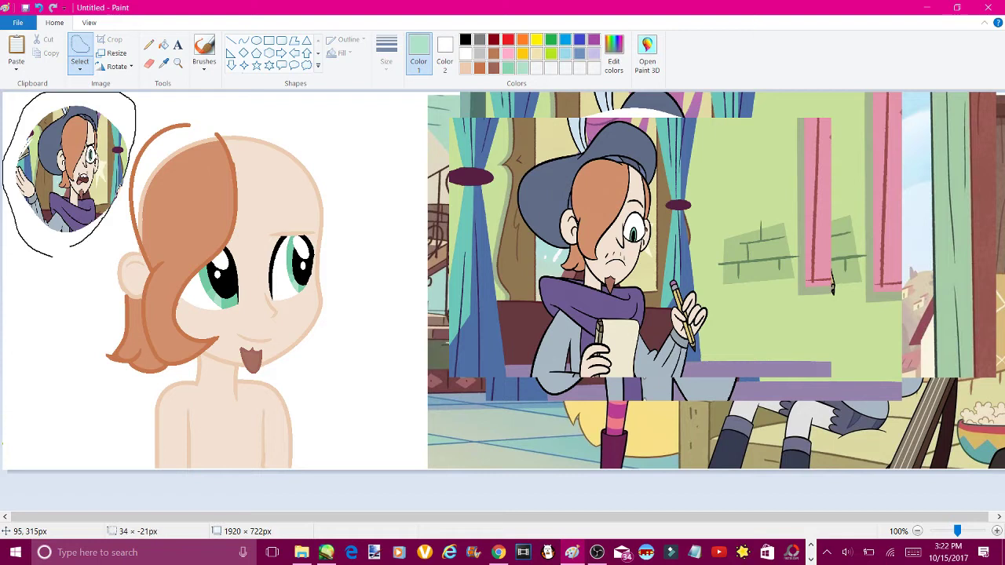
left_click_drag(53, 255, 53, 255)
key("Delete")
left_click_drag(31, 110, 32, 110)
key("Delete")
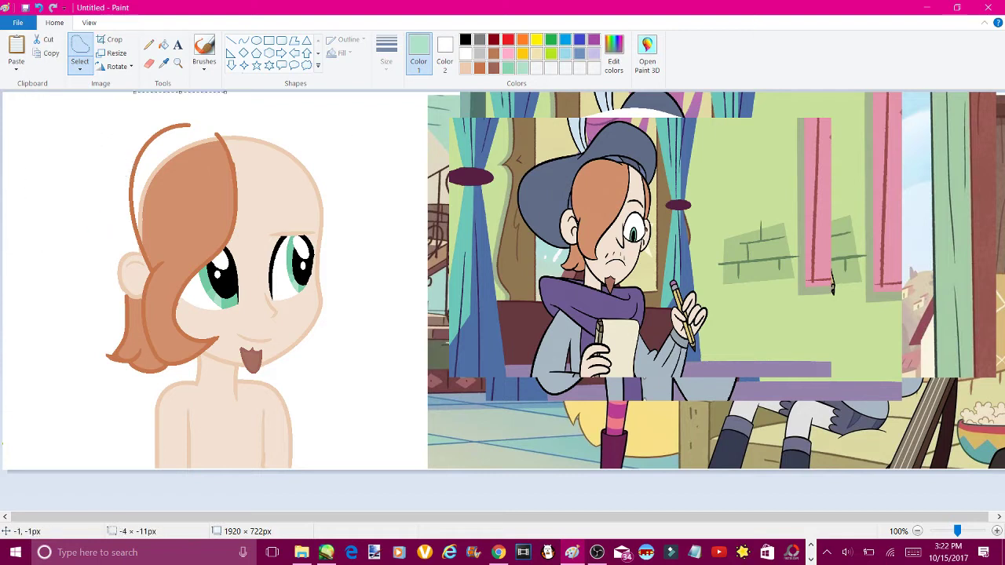
Sample the hat's slate blue from the reference and add a darker shade of it to the custom colours
left_click(163, 63)
left_click(597, 141)
left_click(613, 66)
left_click(374, 359)
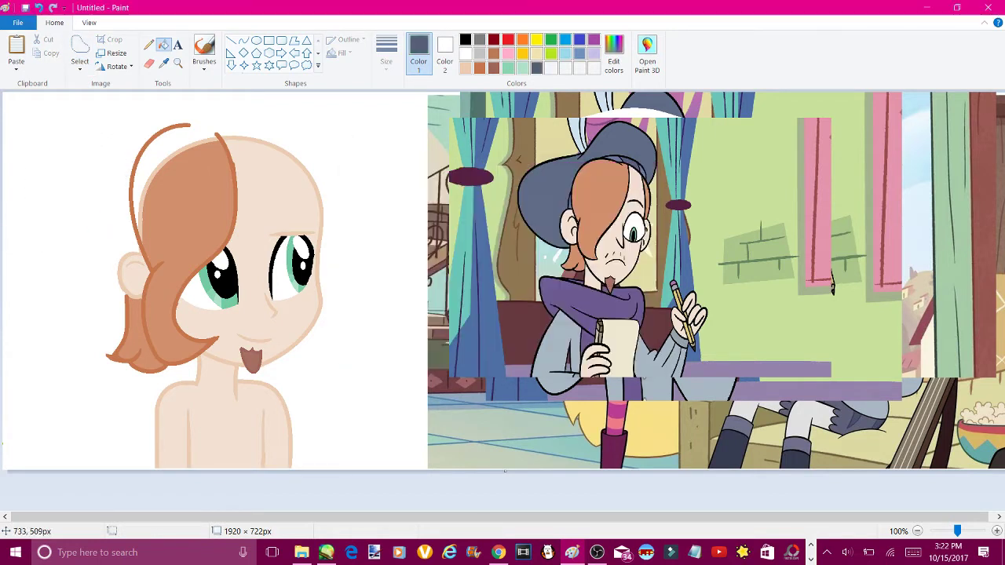
Cut the hat out of the reference with a free-form selection and move it into the white space beside the character's head
left_click(244, 39)
scroll(498, 306, "up", 1)
scroll(498, 306, "right", 10)
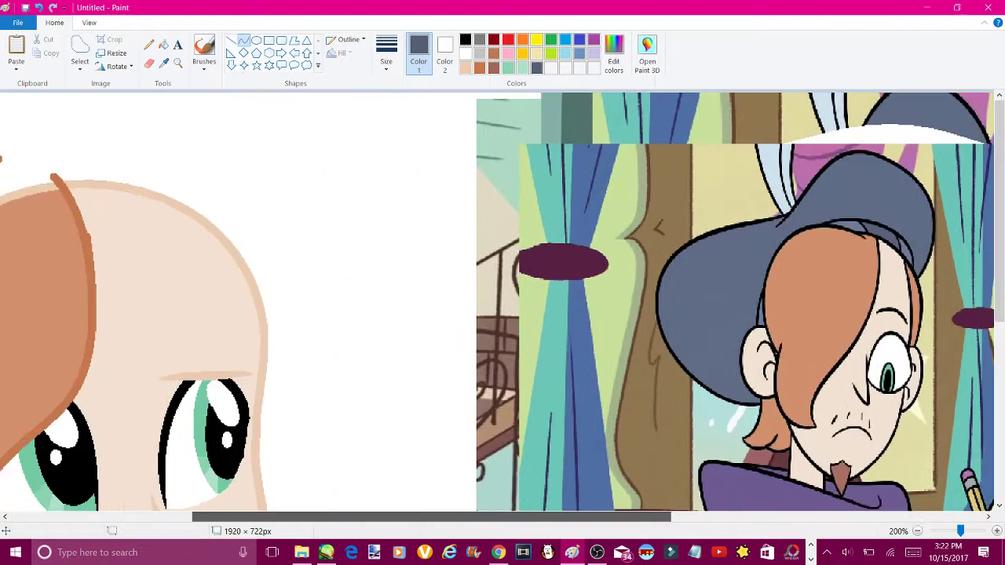
left_click(80, 49)
mouse_move(668, 146)
left_mouse_down()
mouse_move(864, 377)
mouse_move(663, 149)
left_mouse_up()
mouse_move(754, 299)
left_mouse_down()
mouse_move(308, 296)
mouse_move(371, 348)
mouse_move(198, 280)
left_mouse_up()
scroll(343, 424, "left", 10)
left_click_drag(605, 259, 200, 292)
left_click_drag(325, 281, 280, 280)
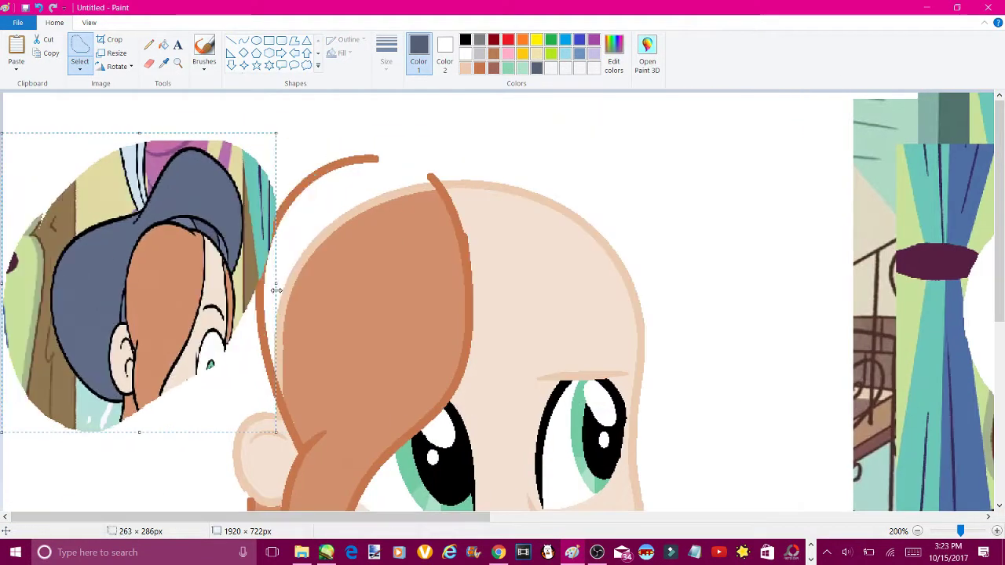
Trim the face off the hat cutout, shrink it and place it clear of the character's hair outline
left_click_drag(155, 230, 129, 183)
left_click_drag(118, 110, 428, 509)
key("ctrl+z")
key("ctrl+z")
key("ctrl+z")
key("ctrl+z")
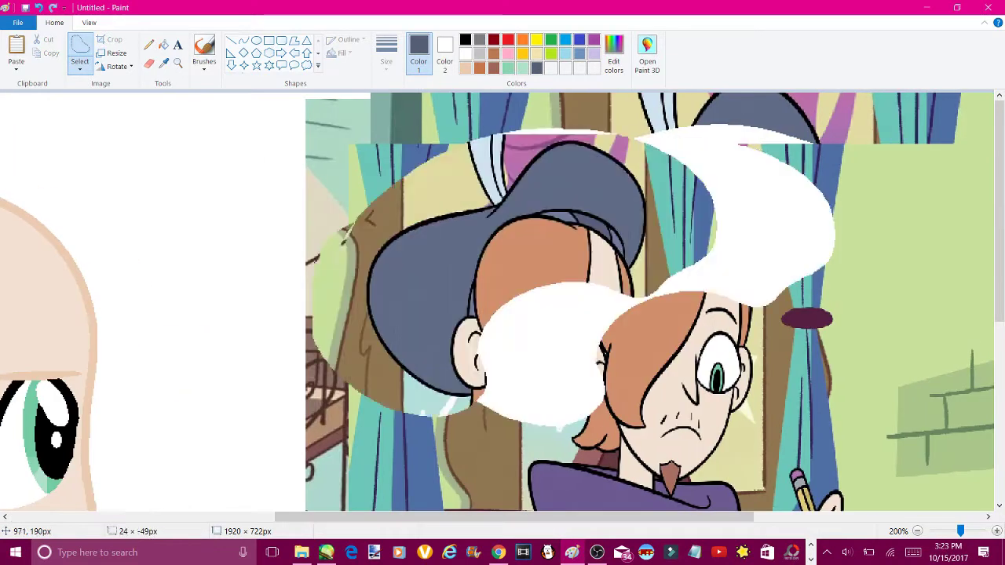
key("ctrl+z")
key("ctrl+z")
key("ctrl+z")
key("ctrl+z")
key("ctrl+z")
key("ctrl+z")
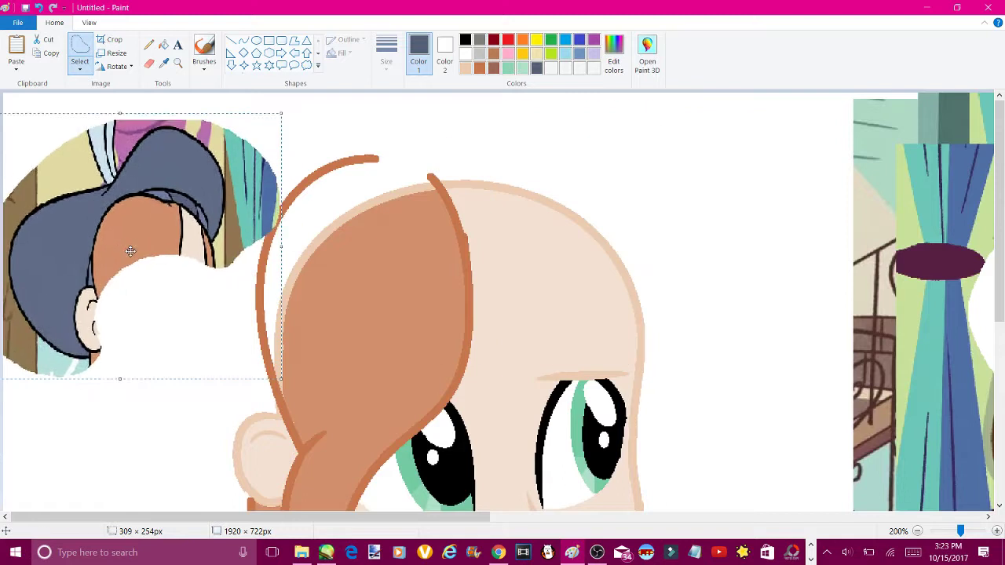
key("ctrl+z")
key("ctrl+z")
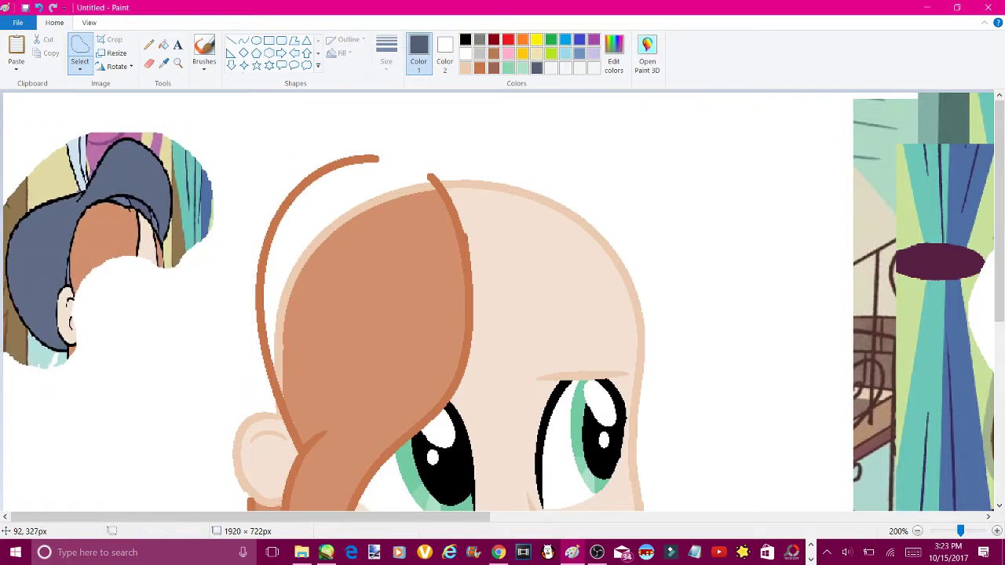
Draw both sides of the hat's crown with dark slate curves, rising from the hair outline and bending down to the forehead
left_click(244, 40)
left_click_drag(338, 196, 448, 92)
key("ctrl+z")
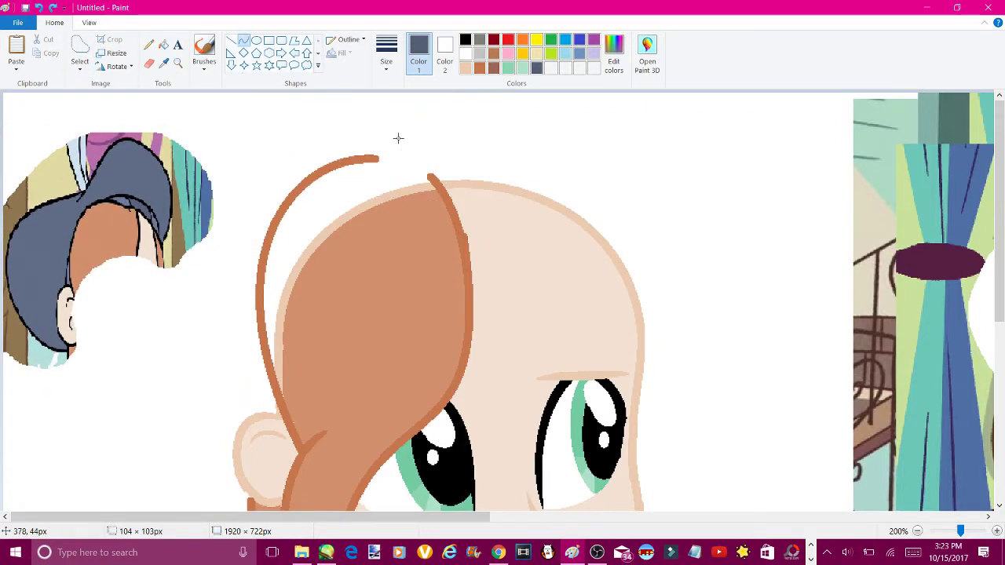
mouse_move(336, 164)
left_mouse_down()
mouse_move(424, 93)
mouse_move(449, 133)
left_mouse_up()
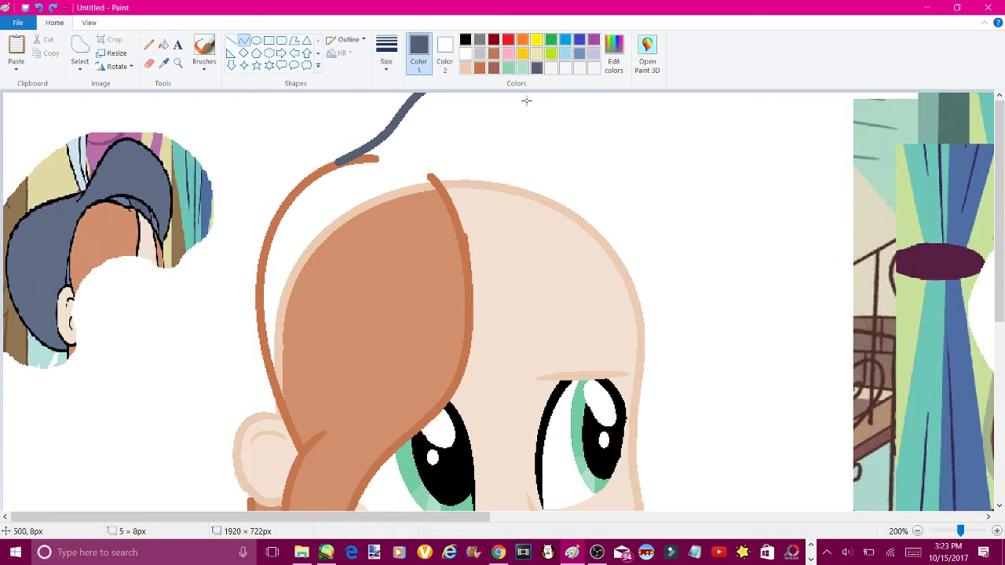
left_click_drag(539, 94, 583, 217)
left_click_drag(599, 153, 630, 178)
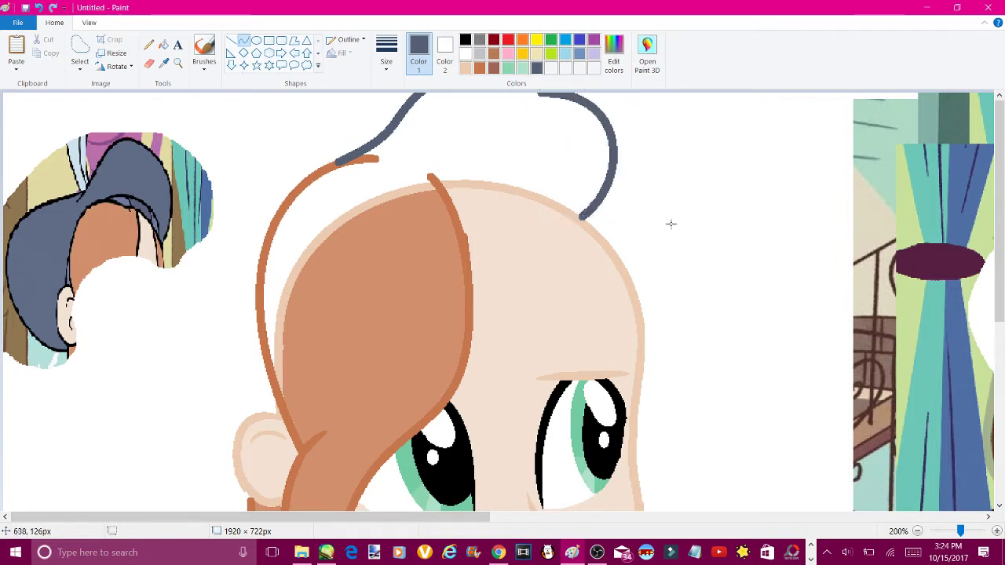
Try to outline the hat's back brim with a long curve from behind the ear and a short one joining the crown
left_click_drag(381, 152, 243, 157)
left_click_drag(315, 157, 262, 144)
key("ctrl+z")
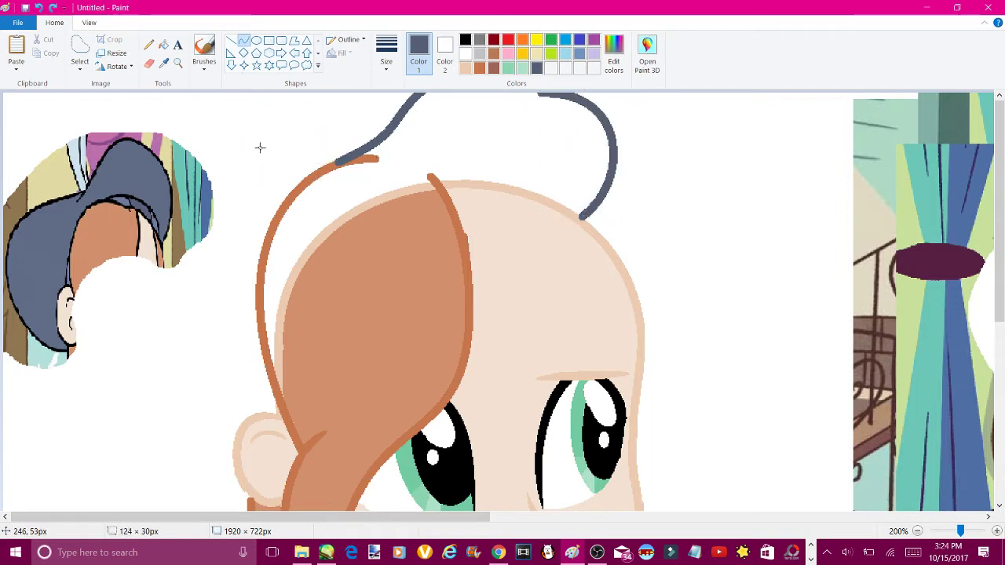
mouse_move(245, 497)
left_mouse_down()
mouse_move(175, 358)
mouse_move(274, 156)
left_mouse_up()
mouse_move(260, 326)
left_mouse_down()
mouse_move(134, 246)
mouse_move(168, 246)
left_mouse_up()
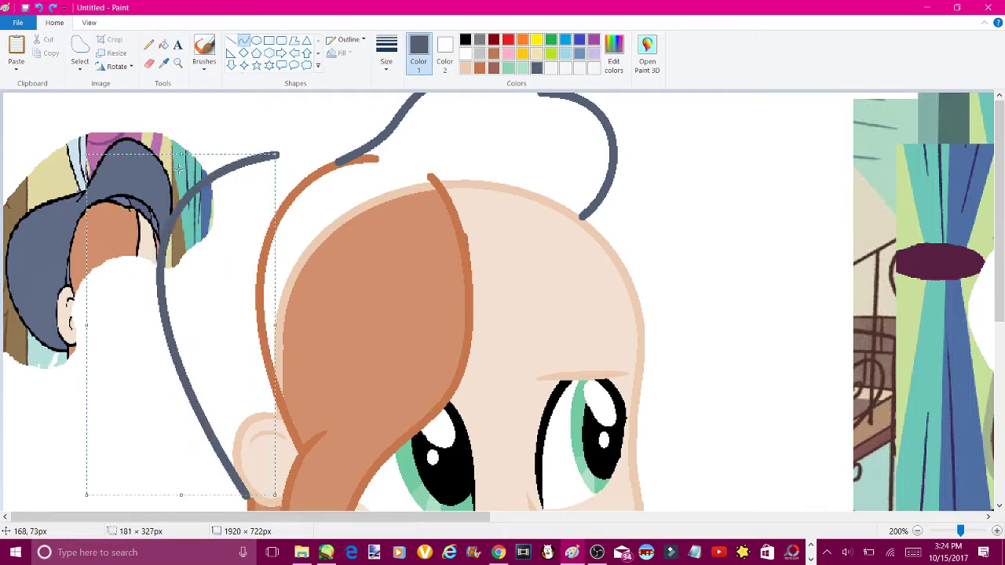
left_click_drag(204, 393, 227, 419)
left_click_drag(385, 122, 271, 162)
left_click_drag(330, 146, 332, 121)
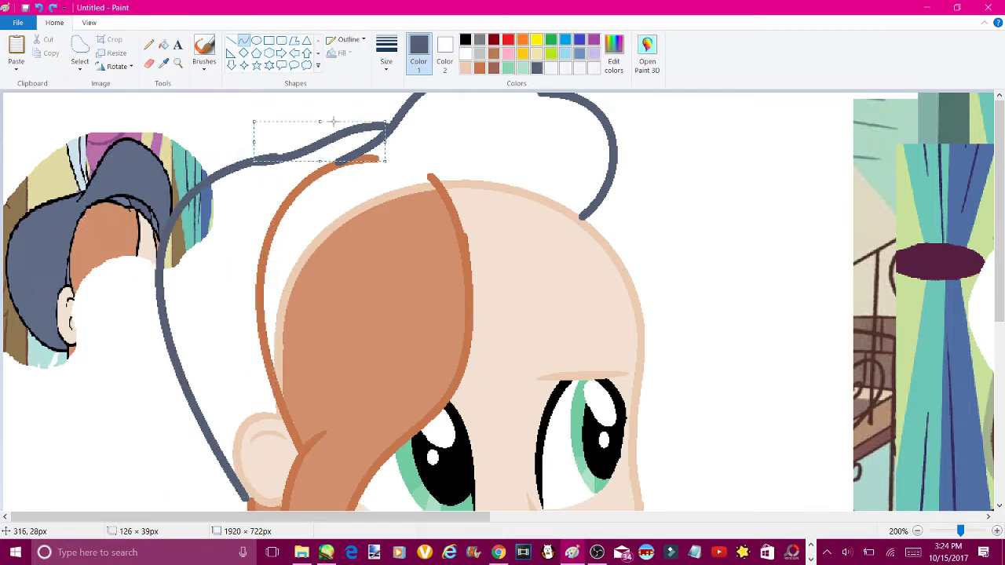
key("ctrl+z")
key("ctrl+z")
Try several alternative curves for the back brim, running from the crown's base out and down behind the ear
left_click_drag(401, 118, 267, 129)
key("ctrl+z")
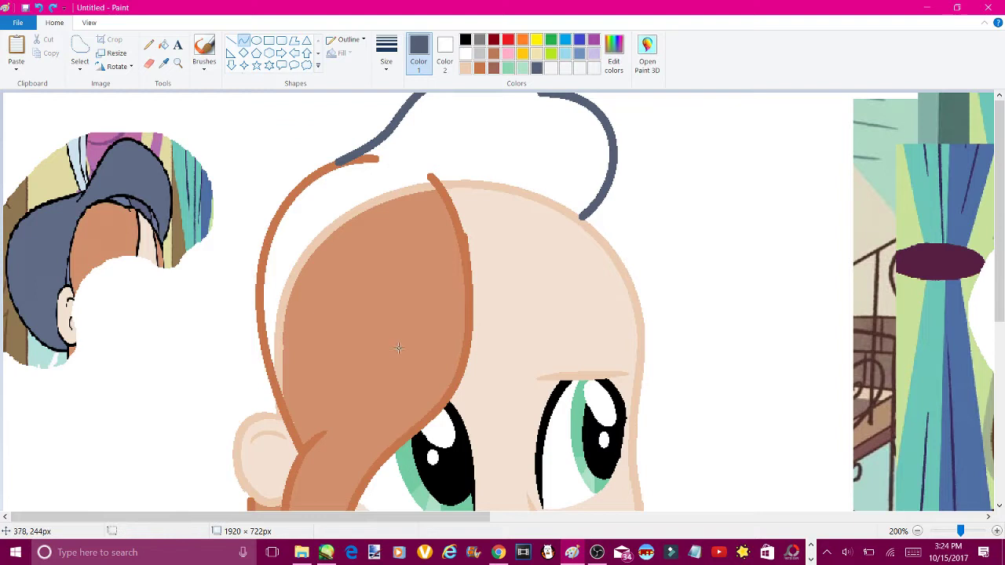
left_click_drag(392, 120, 264, 155)
left_click_drag(330, 143, 336, 134)
key("ctrl+z")
left_click_drag(393, 120, 236, 505)
left_click_drag(260, 329, 241, 217)
key("ctrl+z")
key("ctrl+z")
left_click_drag(388, 125, 271, 142)
key("ctrl+z")
left_click_drag(351, 132, 222, 181)
key("ctrl+z")
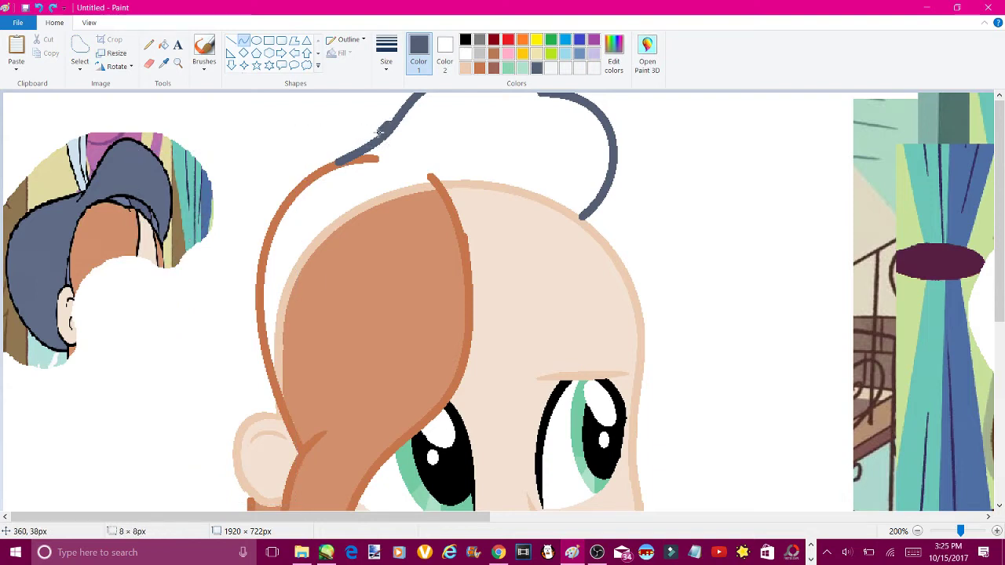
left_click_drag(385, 122, 239, 166)
key("ctrl+z")
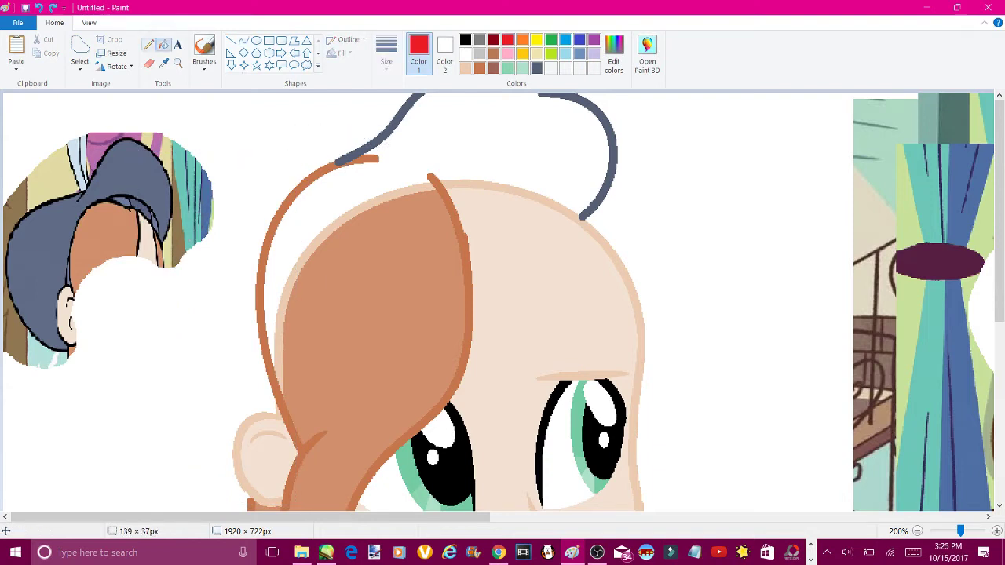
key("ctrl+z")
mouse_move(379, 124)
left_mouse_down()
mouse_move(176, 301)
mouse_move(240, 493)
left_mouse_up()
key("ctrl+z")
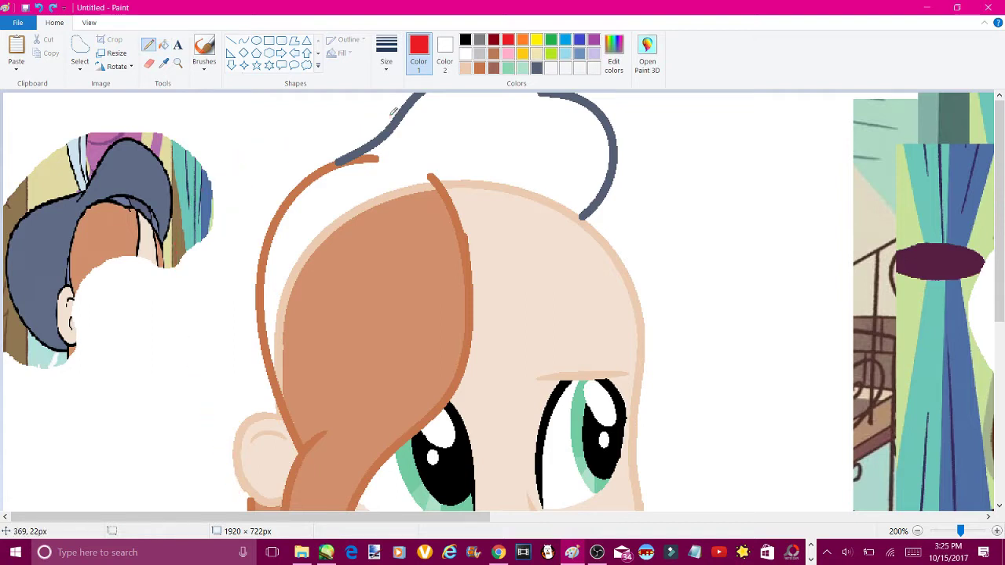
left_click_drag(387, 124, 183, 294)
key("ctrl+z")
scroll(243, 428, "down", 1)
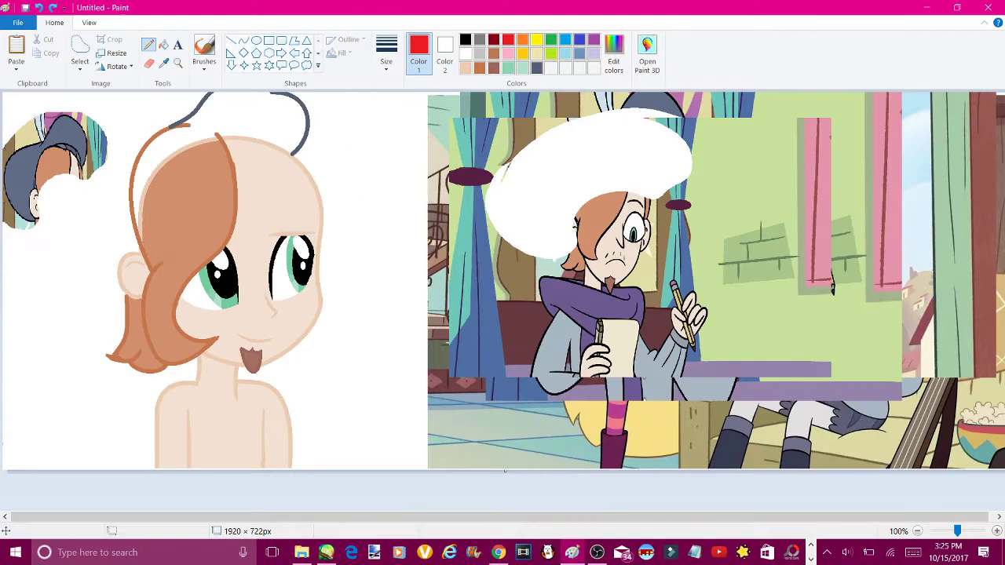
Try a wider back brim, curving up from the back hair lock and over to the base of the crown
left_click(245, 39)
scroll(392, 55, "up", 1)
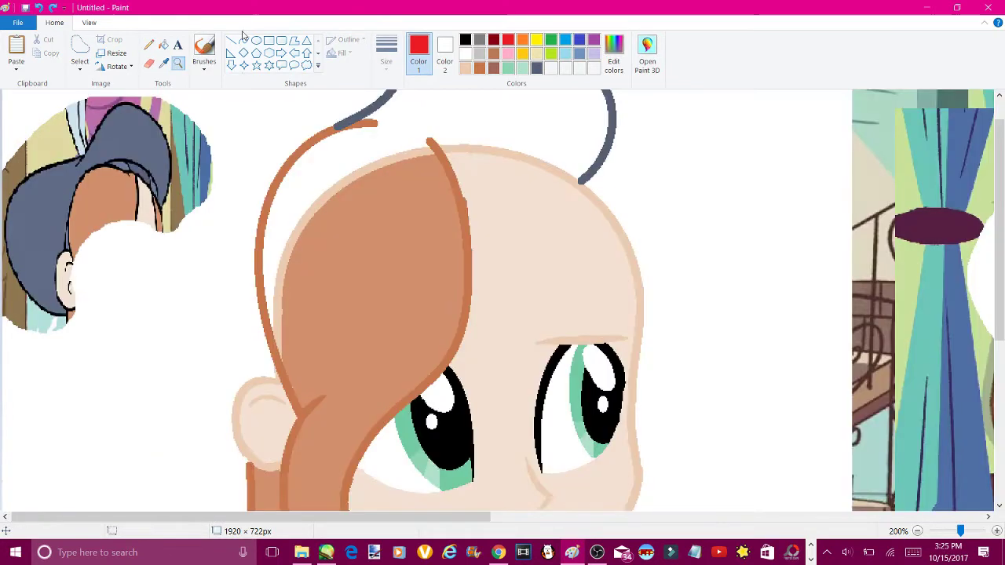
left_click_drag(245, 488, 207, 239)
mouse_move(209, 471)
left_mouse_down()
mouse_move(112, 281)
mouse_move(168, 460)
mouse_move(161, 302)
mouse_move(172, 346)
mouse_move(164, 330)
mouse_move(148, 380)
left_mouse_up()
left_click_drag(212, 157, 361, 106)
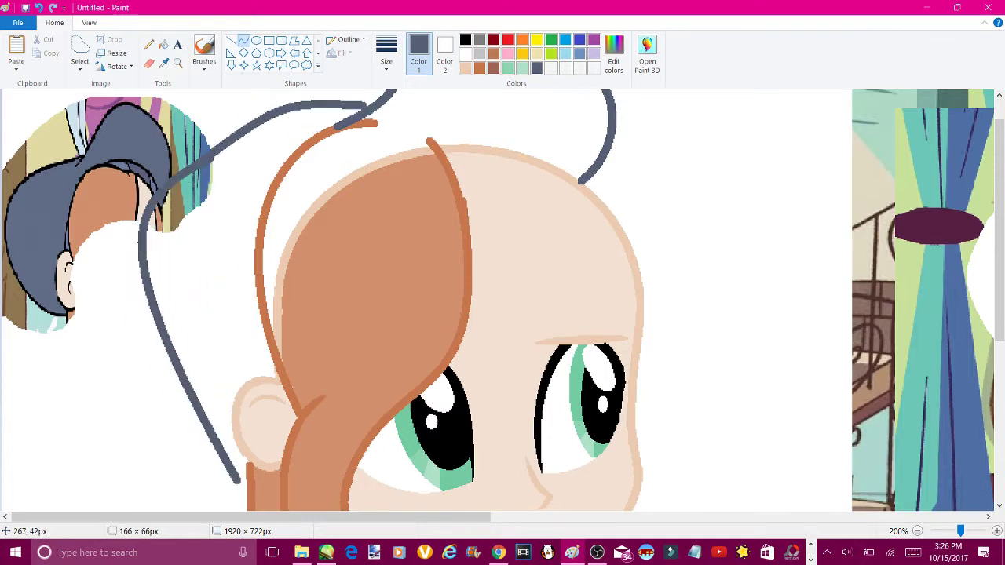
key("ctrl+z")
key("ctrl+z")
key("ctrl+y")
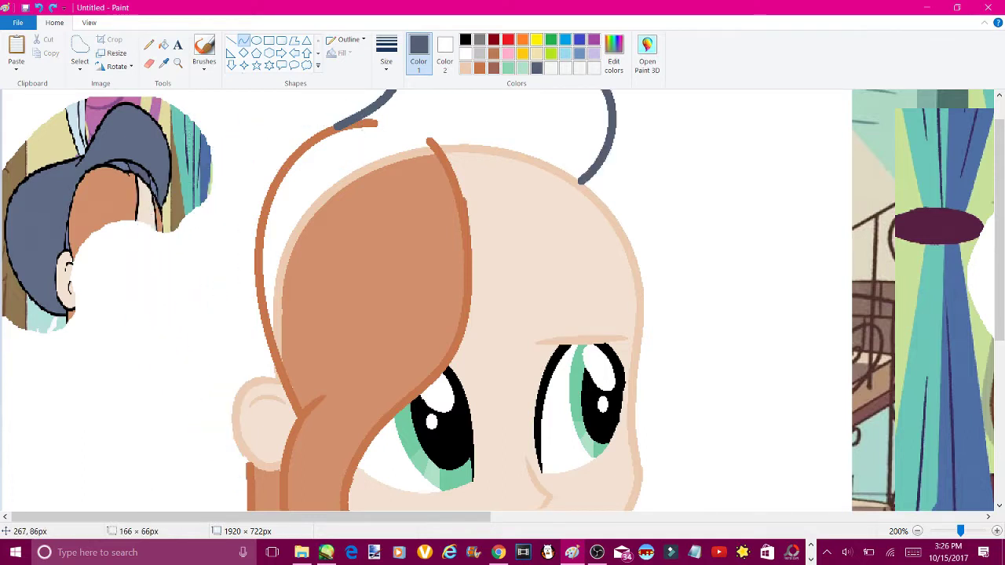
Draw the back brim's outline with slate curves from the crown's base around to the hair lock below the ear
scroll(503, 301, "up", 1)
mouse_move(385, 127)
left_mouse_down()
mouse_move(218, 178)
mouse_move(206, 406)
mouse_move(112, 393)
left_mouse_up()
right_click(217, 154)
key("Escape")
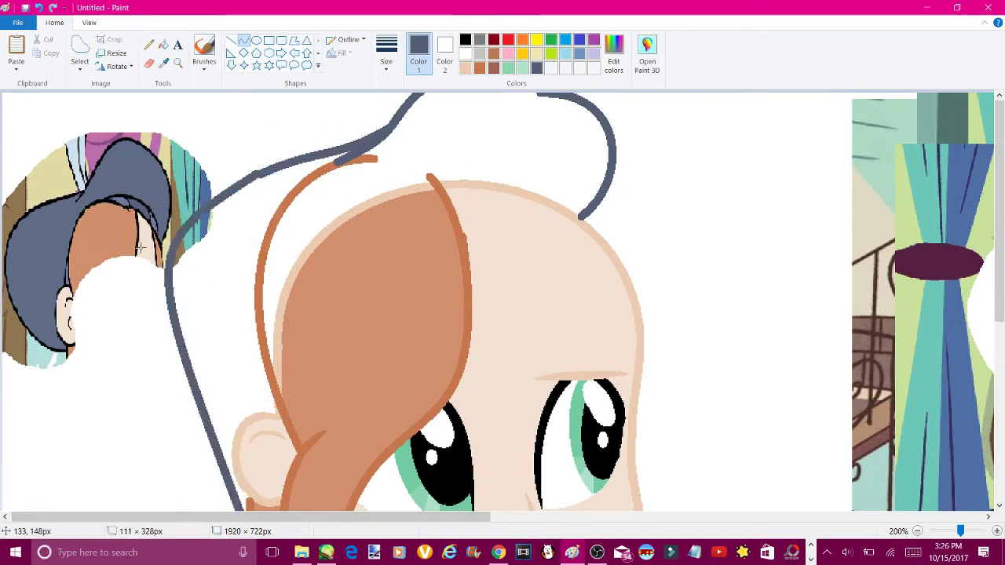
scroll(112, 393, "down", 3)
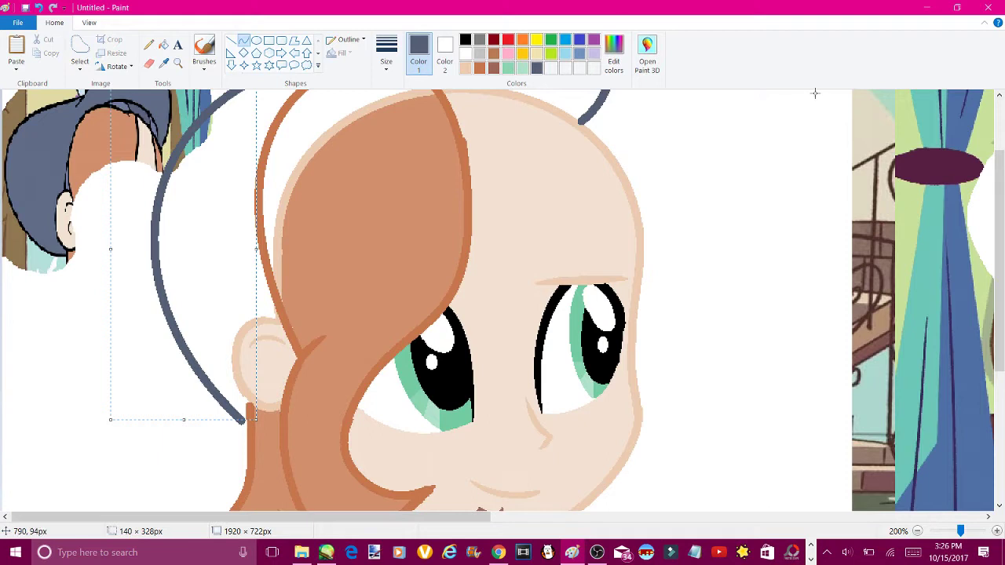
left_click(393, 400)
scroll(393, 400, "up", 3)
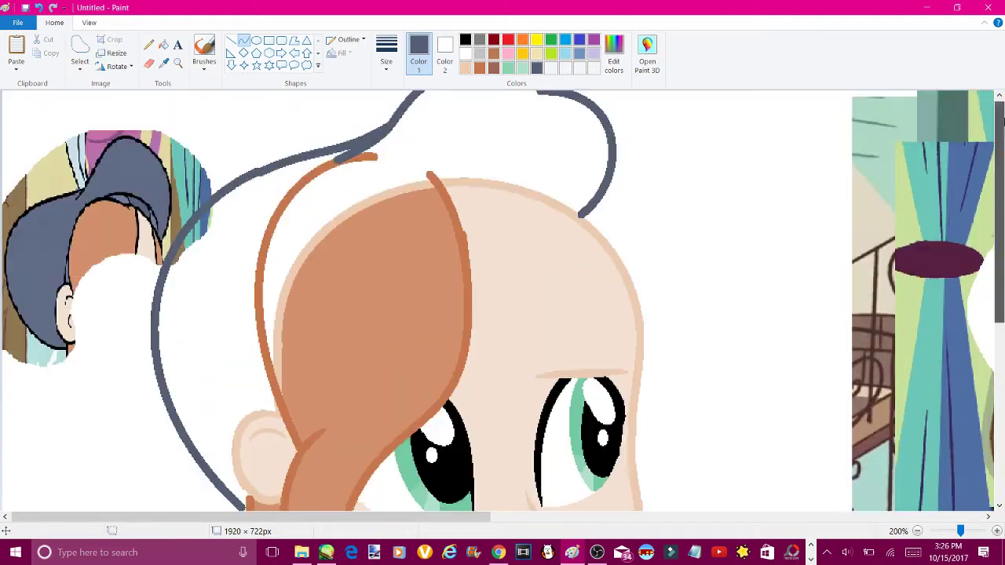
Draw the front brim's upper edge from the hair outline's end to the crown's tip and its lower edge along the forehead's top
mouse_move(377, 155)
left_mouse_down()
mouse_move(579, 218)
mouse_move(580, 168)
left_mouse_up()
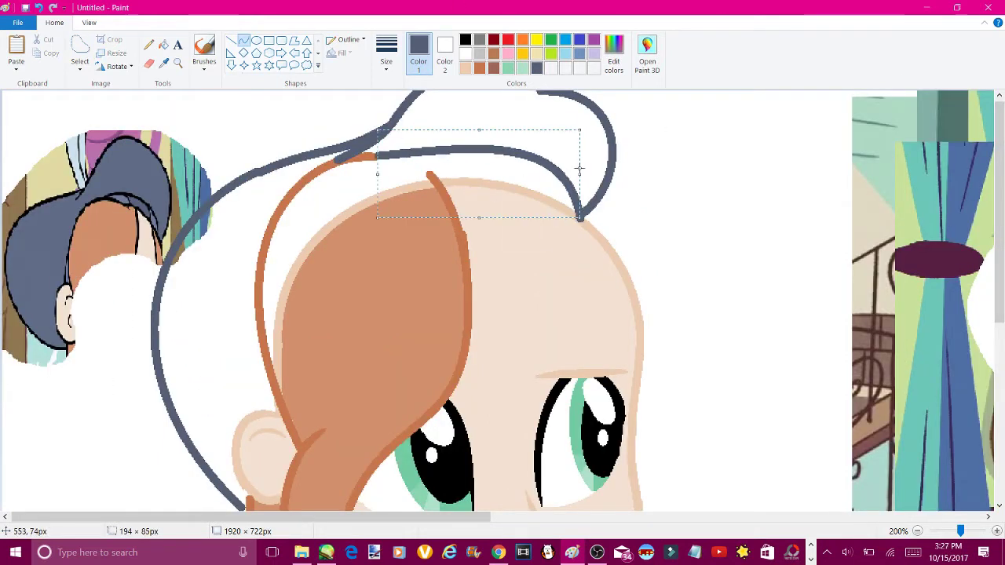
left_click_drag(430, 166, 579, 220)
left_click_drag(505, 192, 505, 161)
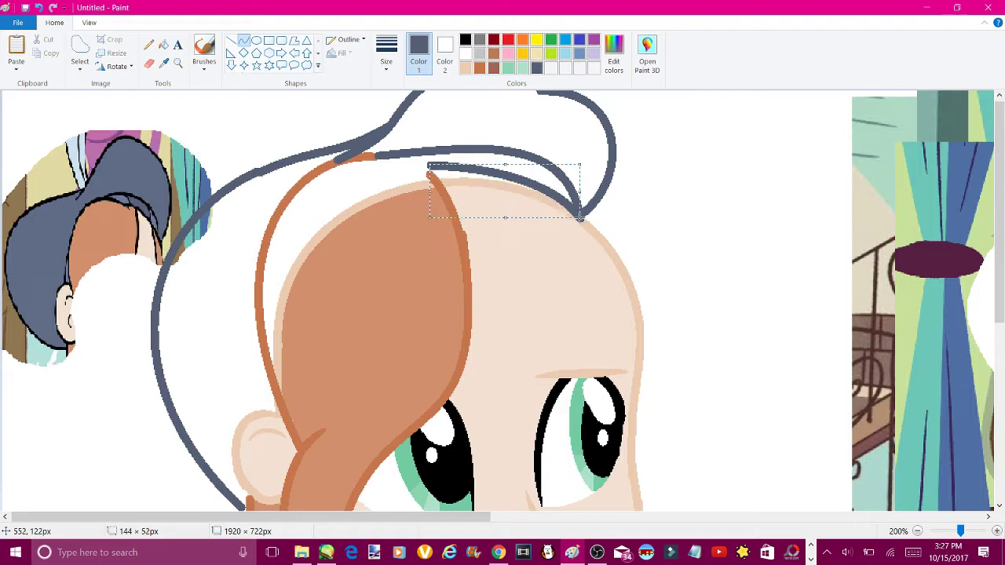
key("ctrl+z")
left_click_drag(446, 185, 577, 224)
left_click_drag(511, 206, 559, 193)
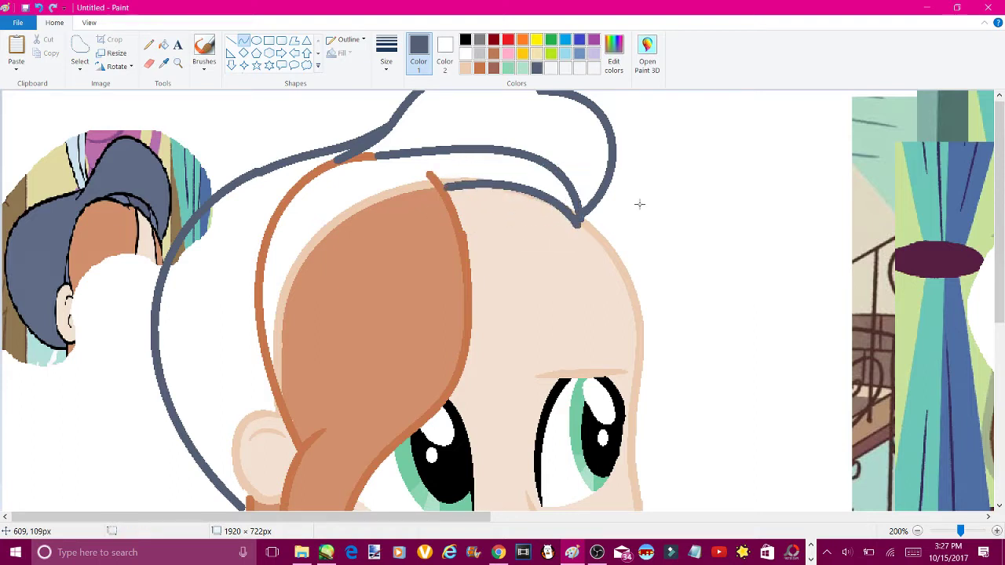
Close the top of the hair outline under the hat with a dark orange curve and fill the enclosed gaps with the lighter hair orange
left_click(164, 63)
left_click(357, 157)
left_click_drag(339, 161, 415, 184)
left_click_drag(377, 175, 377, 153)
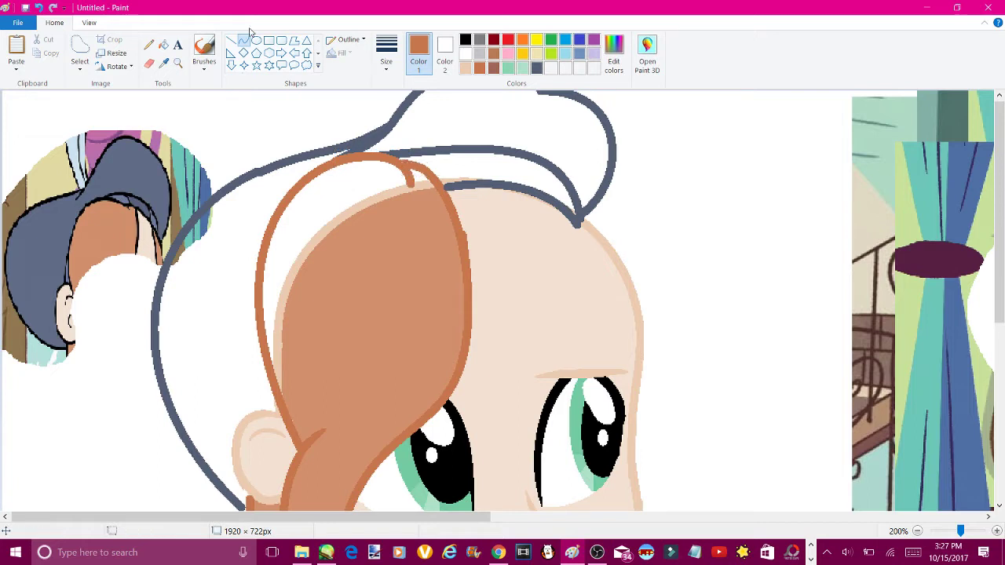
left_click(164, 44)
left_click(382, 213)
left_click(417, 178)
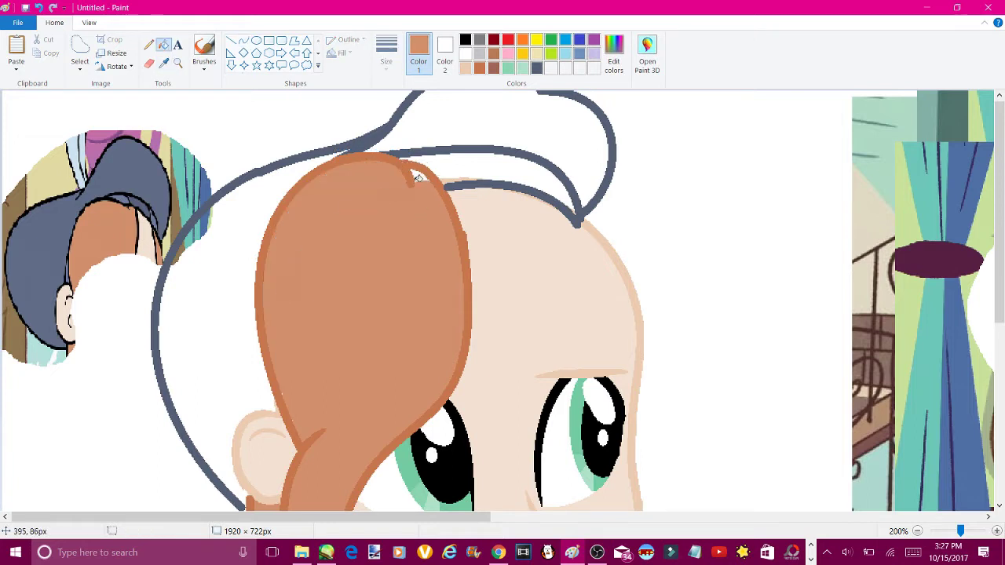
Fill the hat's crown and back brim with the slate blue sampled from the hat reference
left_click(163, 62)
left_click(154, 292)
left_click(201, 292)
left_click(474, 163)
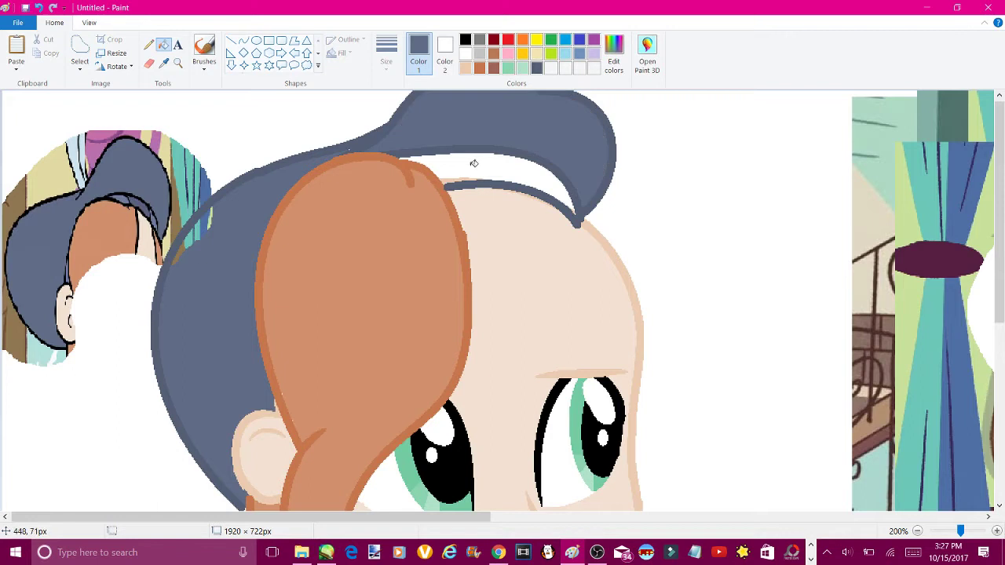
Paint over the reference image remnants showing inside the back brim, using the matching slate fill and outline colours
left_click(178, 62)
left_click(348, 141)
left_click(345, 149)
left_click(343, 153)
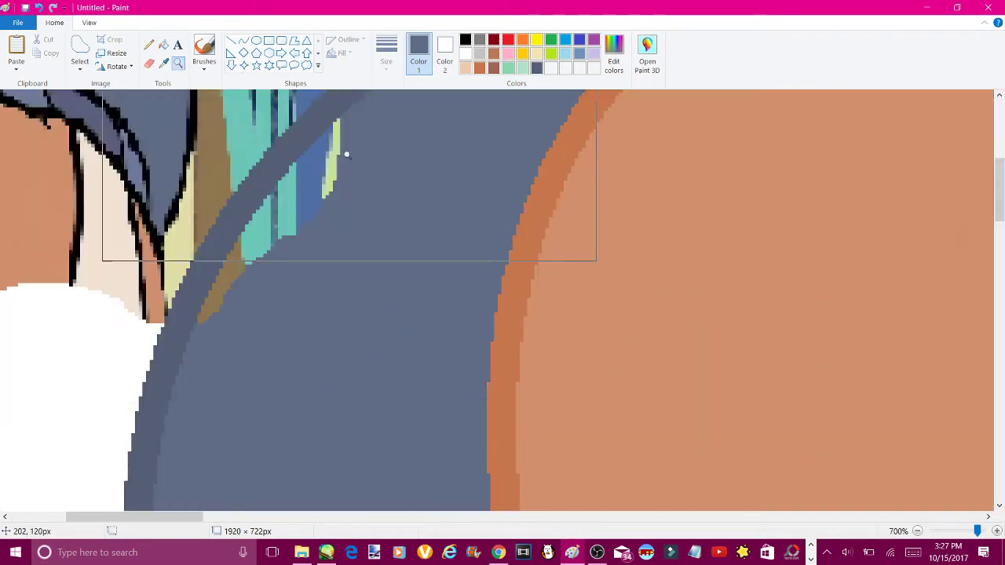
left_click_drag(337, 147, 300, 168)
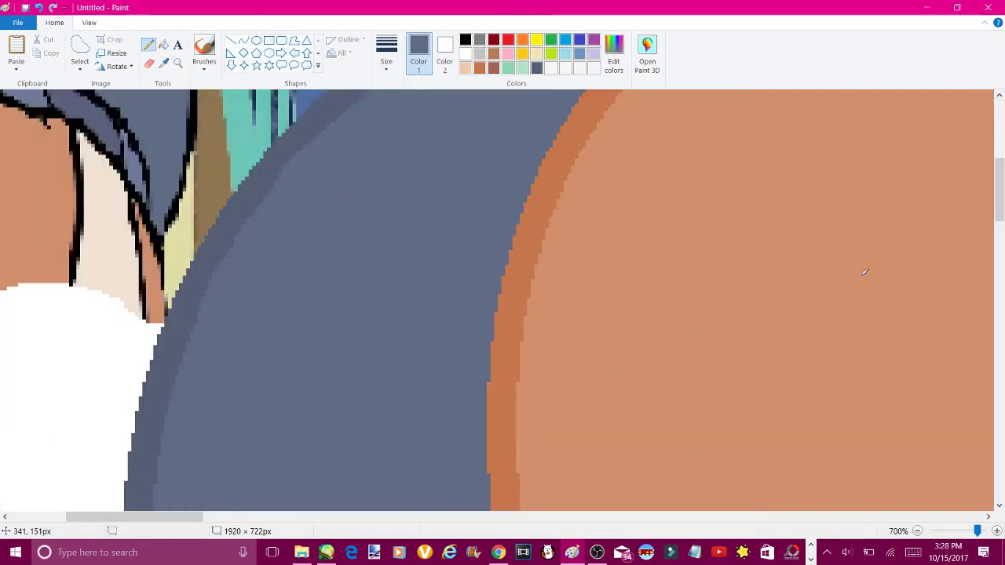
Touch up the hat's outline with the pencil where the crown meets the back brim above the hair
left_click(917, 531)
left_click(917, 531)
left_click(918, 531)
left_click(917, 531)
left_click(917, 531)
left_click(917, 531)
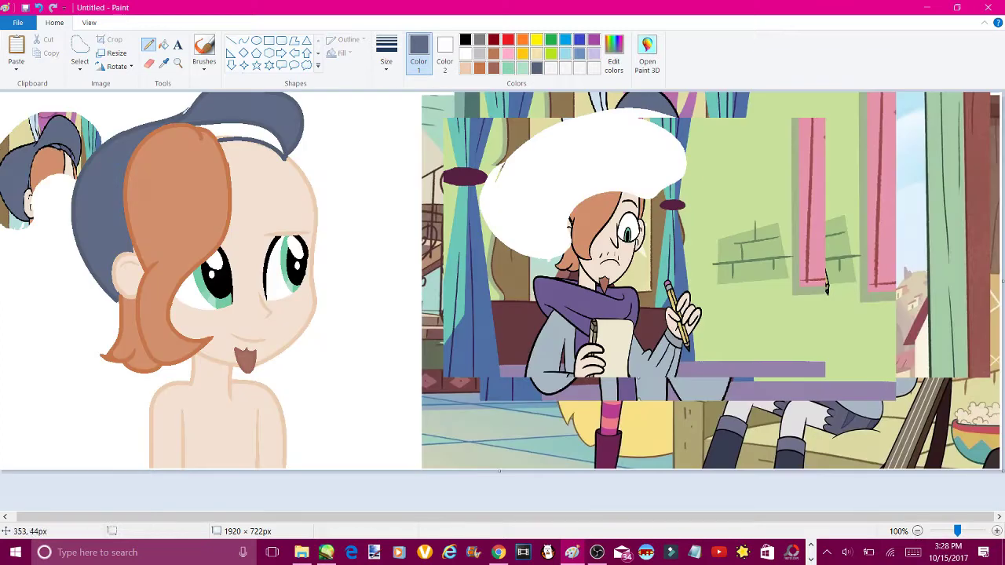
left_click(179, 62)
left_click(225, 143)
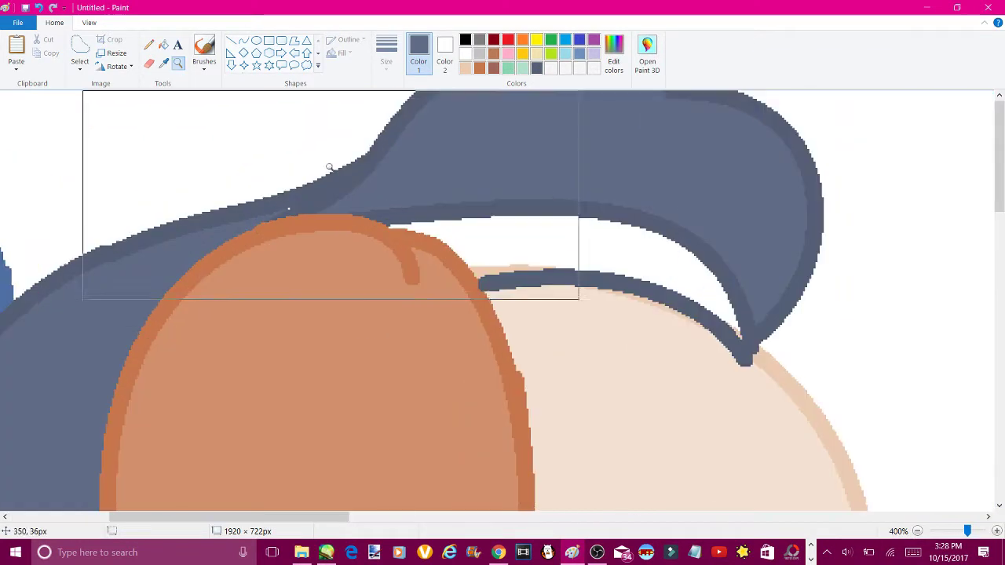
left_click(148, 45)
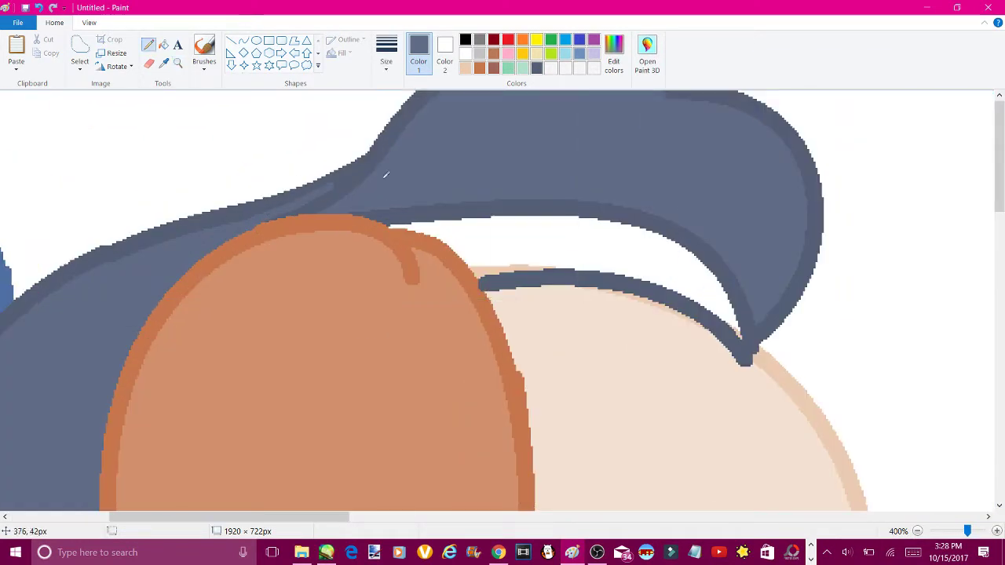
left_click_drag(385, 175, 267, 212)
Divide the white band under the front brim into stripes with four short curved slate lines
left_click_drag(488, 214, 524, 269)
left_click_drag(559, 219, 604, 276)
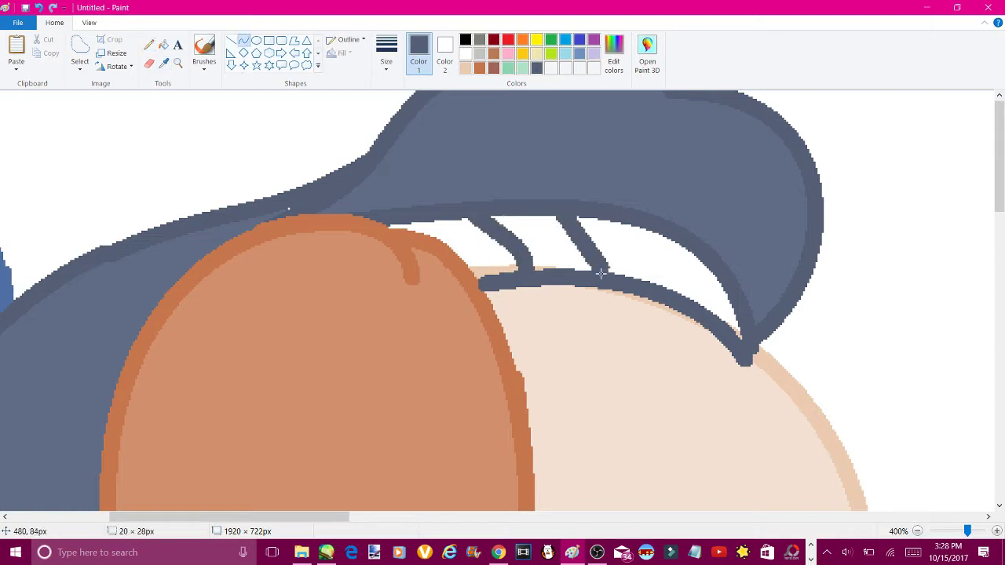
mouse_move(581, 236)
left_mouse_down()
mouse_move(595, 235)
mouse_move(666, 294)
left_mouse_up()
left_click_drag(688, 253, 707, 293)
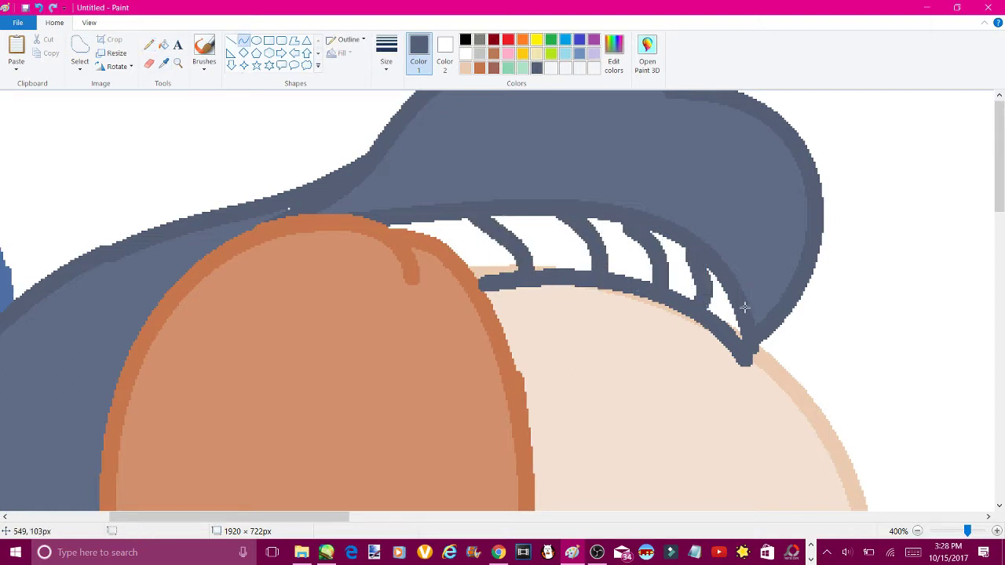
Fill alternate stripes of the band under the front brim with a lighter blue, starting next to the hair
scroll(745, 307, "left", 5)
scroll(745, 307, "right", 8)
left_click(498, 239)
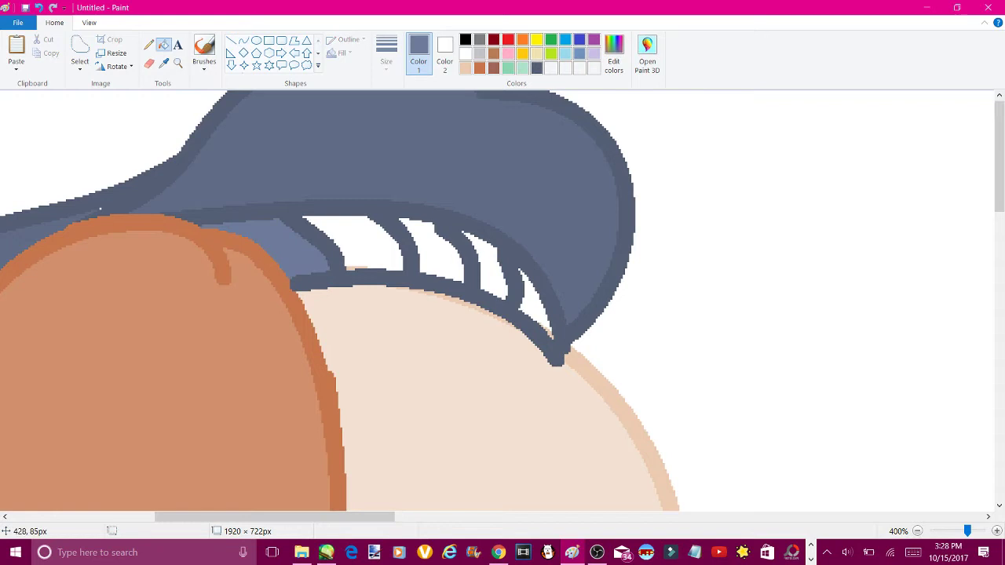
left_click(432, 252)
left_click(532, 302)
left_click(549, 334)
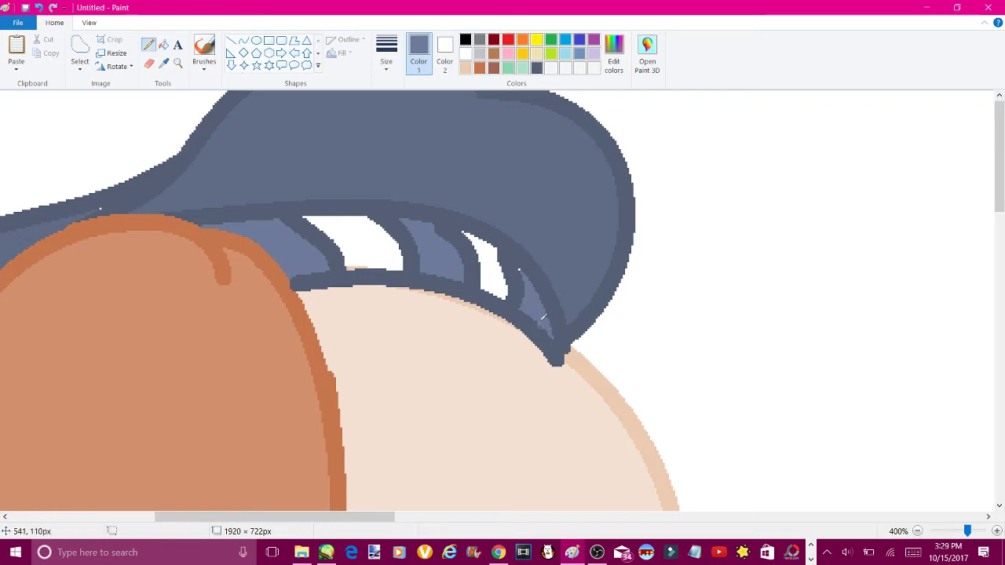
Fill the remaining white stripes of the hat band with a darker purplish blue
left_click(386, 55)
left_click(356, 140)
mouse_move(391, 518)
left_mouse_down()
mouse_move(248, 518)
mouse_move(319, 530)
mouse_move(394, 518)
left_mouse_up()
left_click(163, 45)
left_click(464, 236)
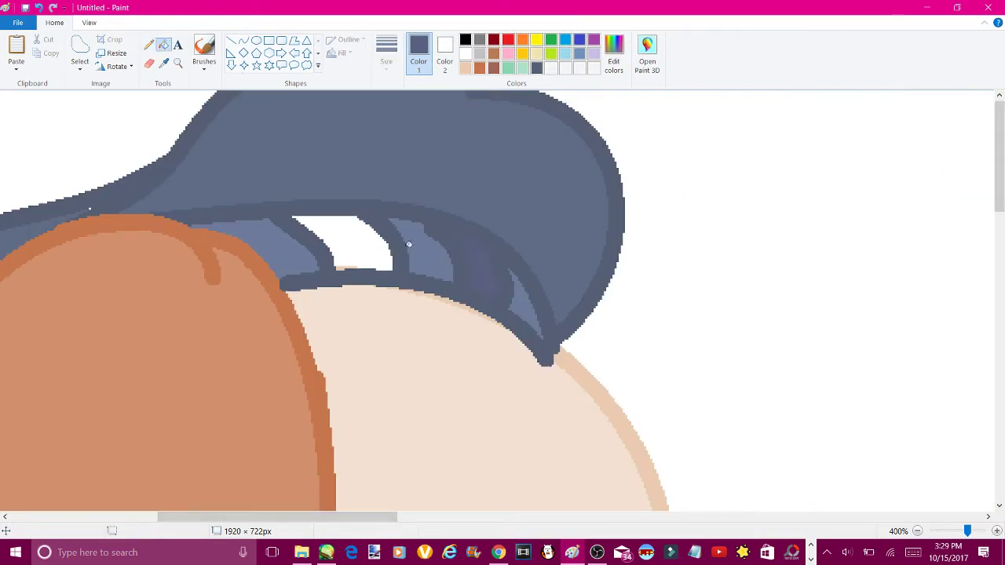
left_click(369, 244)
scroll(633, 261, "down", 3, "ctrl")
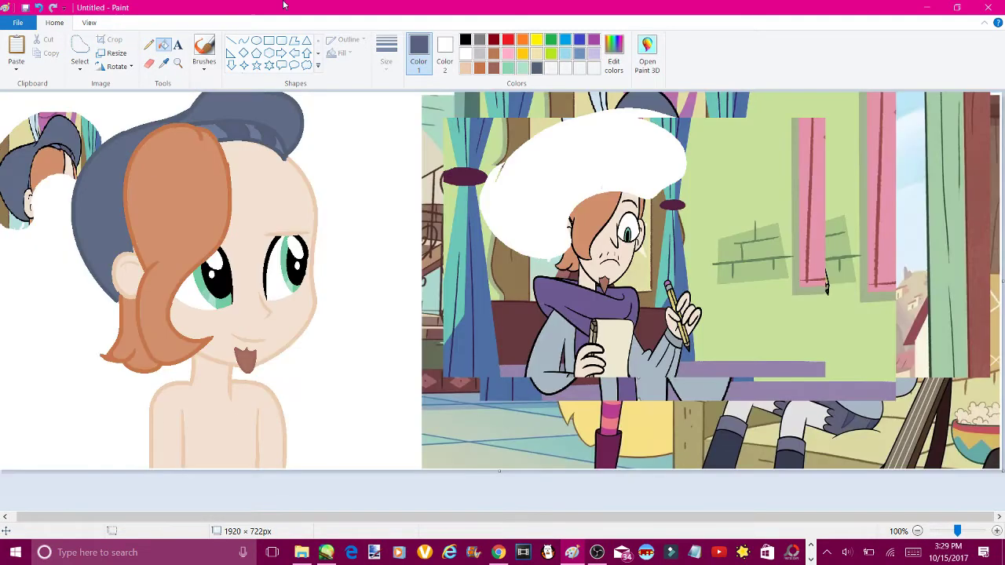
Draw the far-side hair lock's outer outline in dark orange, from the front brim's tip down to the face edge beside the eye
left_click(203, 135)
left_click(243, 40)
left_click_drag(295, 149, 313, 275)
left_click_drag(318, 220, 346, 231)
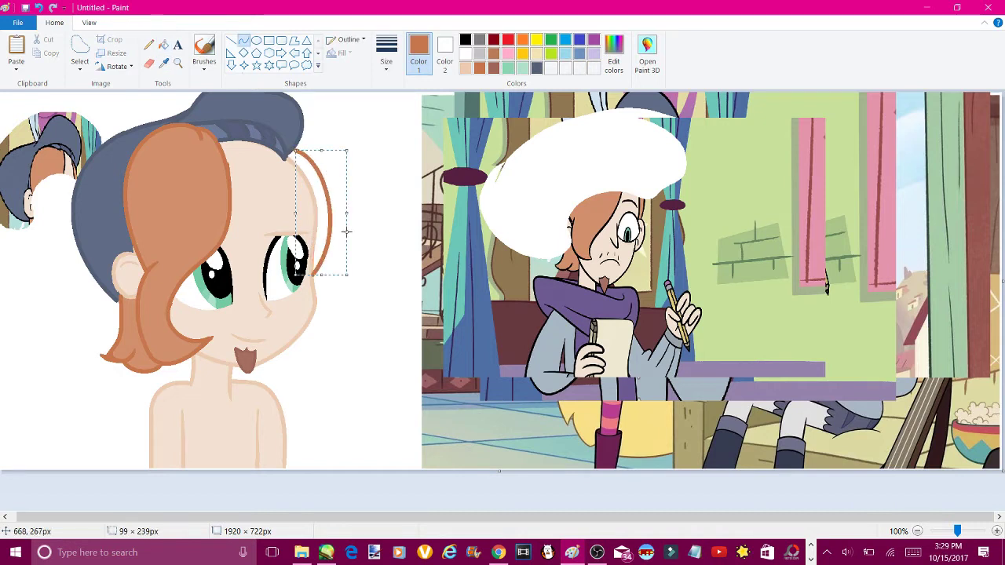
left_click_drag(297, 266, 330, 221)
left_click(177, 63)
left_click(327, 135)
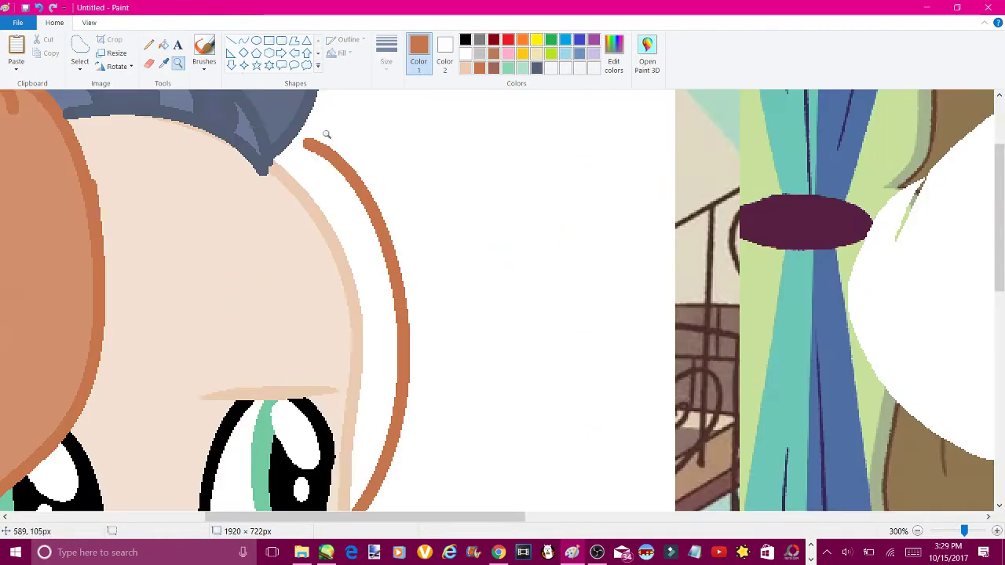
left_click(231, 40)
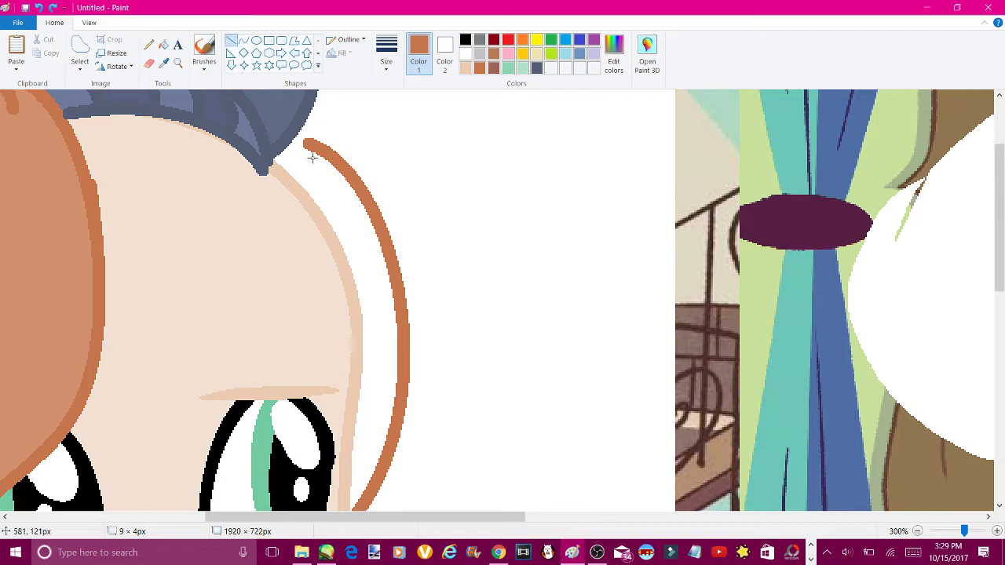
scroll(372, 153, "down", 3)
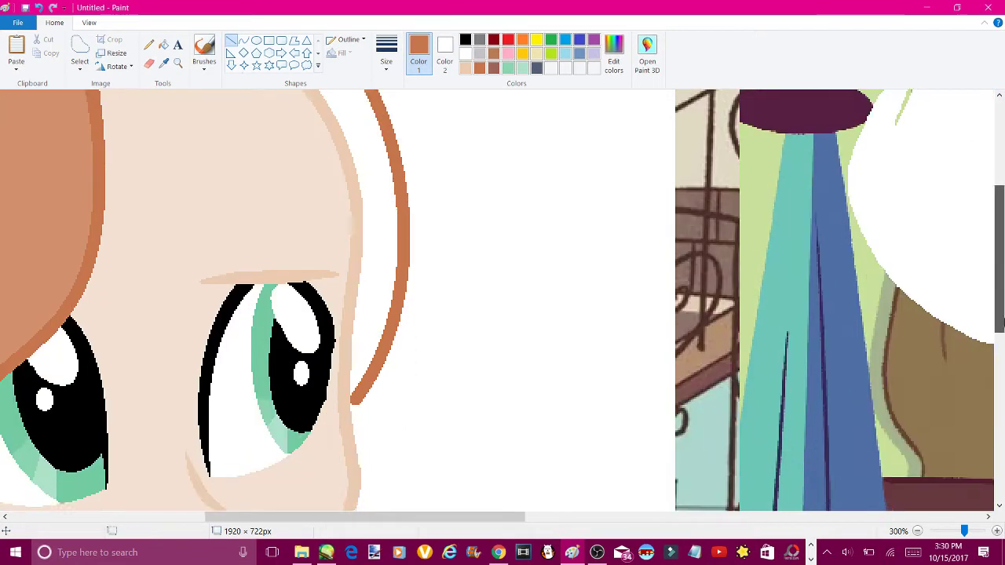
scroll(157, 196, "up", 3)
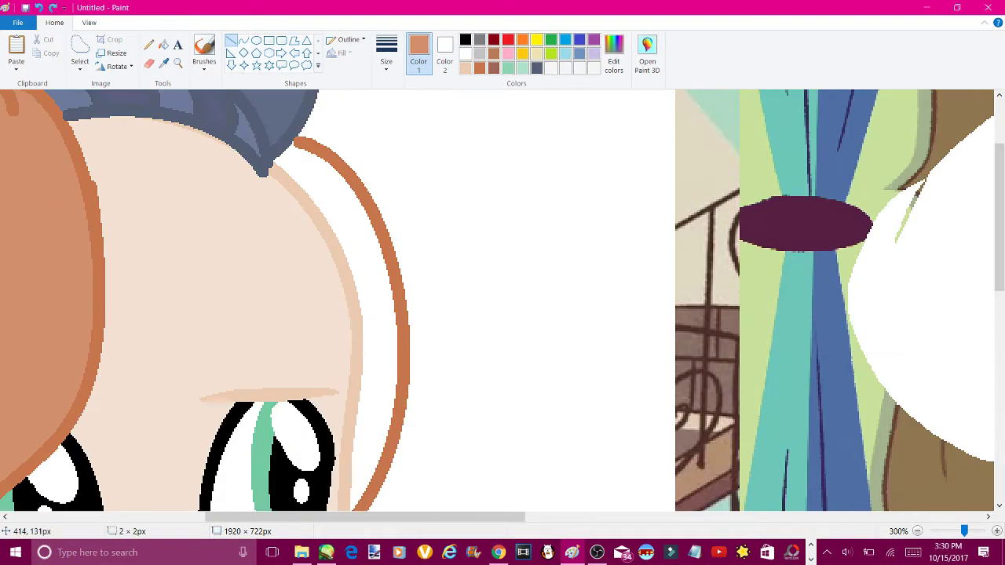
Fill the far-side hair lock with light orange and recolour its inner edge along the face in the dark orange outline colour
left_click(163, 45)
left_click(381, 259)
scroll(381, 259, "down", 3, "ctrl")
scroll(164, 170, "up", 2, "ctrl")
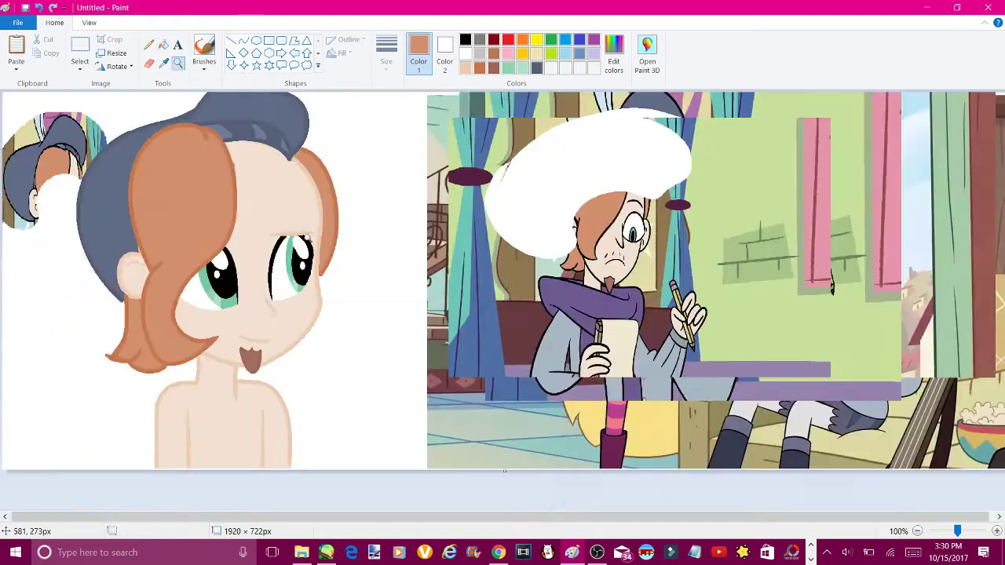
left_click(231, 40)
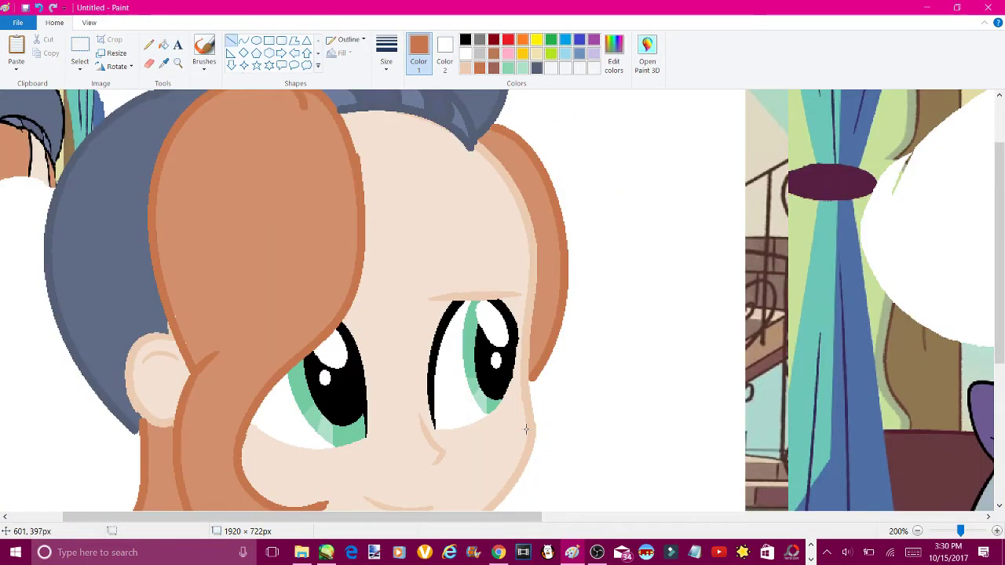
left_click_drag(530, 379, 532, 380)
left_click(163, 44)
left_click(918, 534)
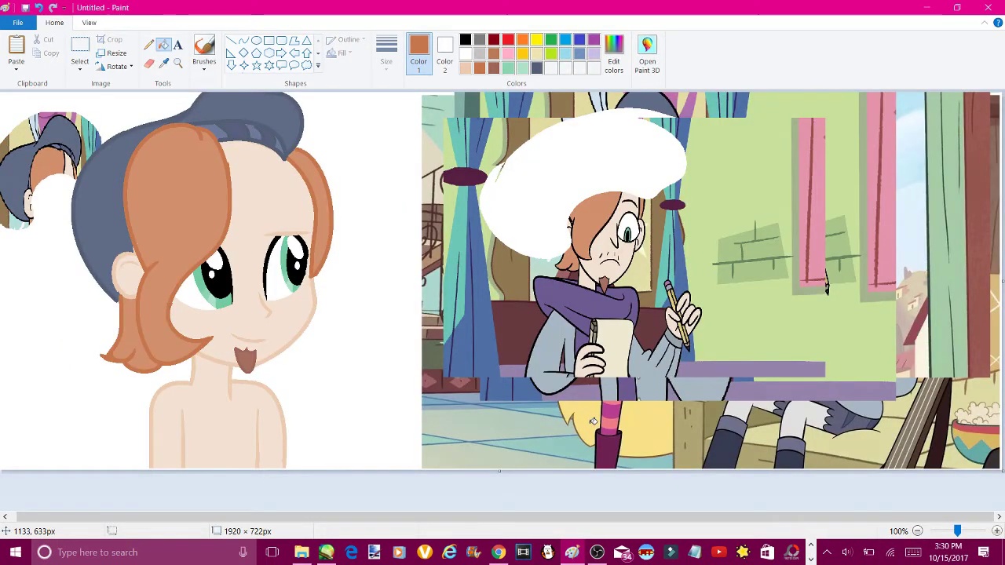
Sample the scarf's purple from the reference image and add a darker shade of it to the custom colours
left_click(162, 63)
left_click(581, 302)
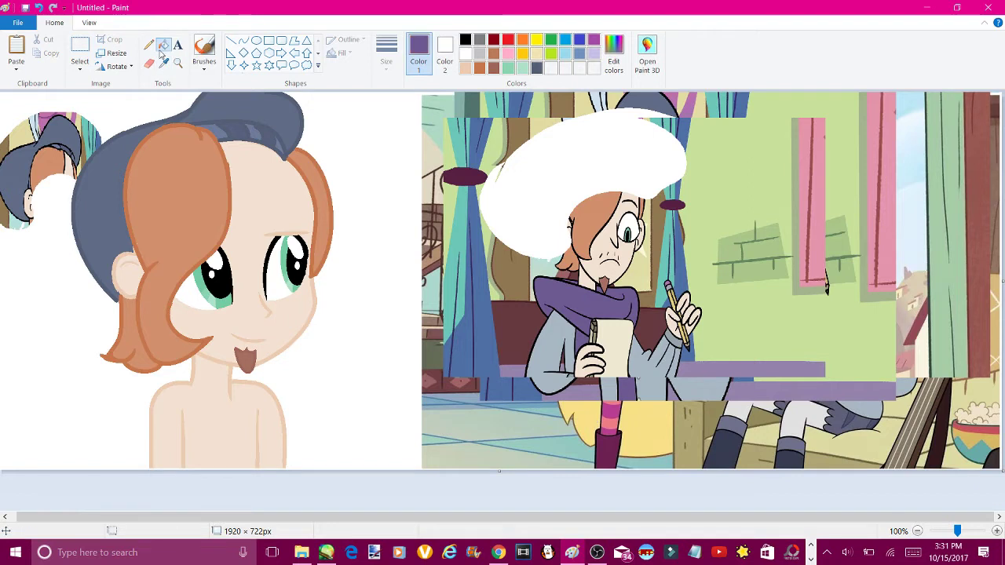
left_click(615, 55)
left_click(370, 362)
Remove most of the hat reference image beside the character's head using selections
left_click(79, 47)
mouse_move(4, 112)
left_mouse_down()
mouse_move(77, 135)
mouse_move(12, 157)
mouse_move(88, 126)
left_mouse_up()
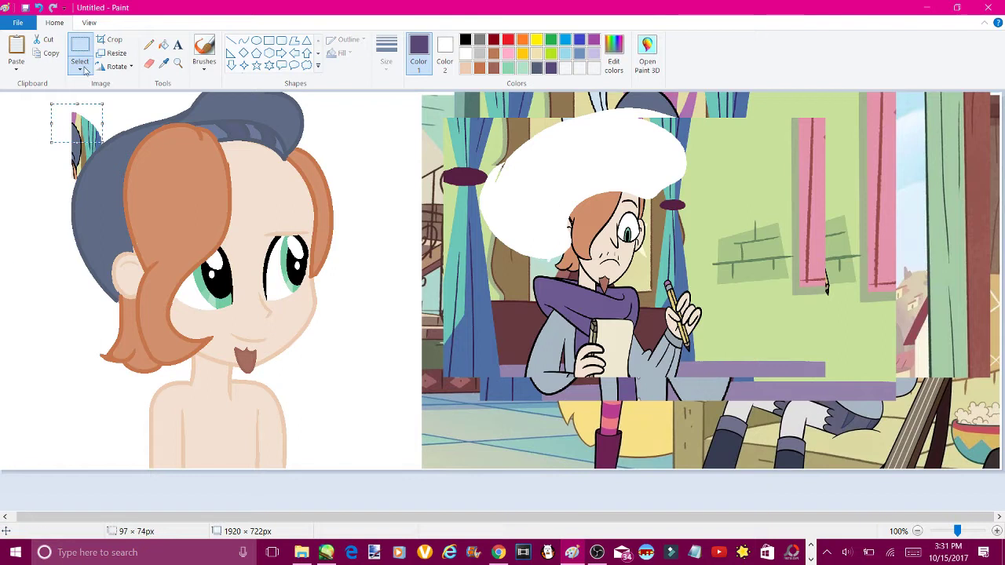
left_click(178, 62)
left_click(10, 190)
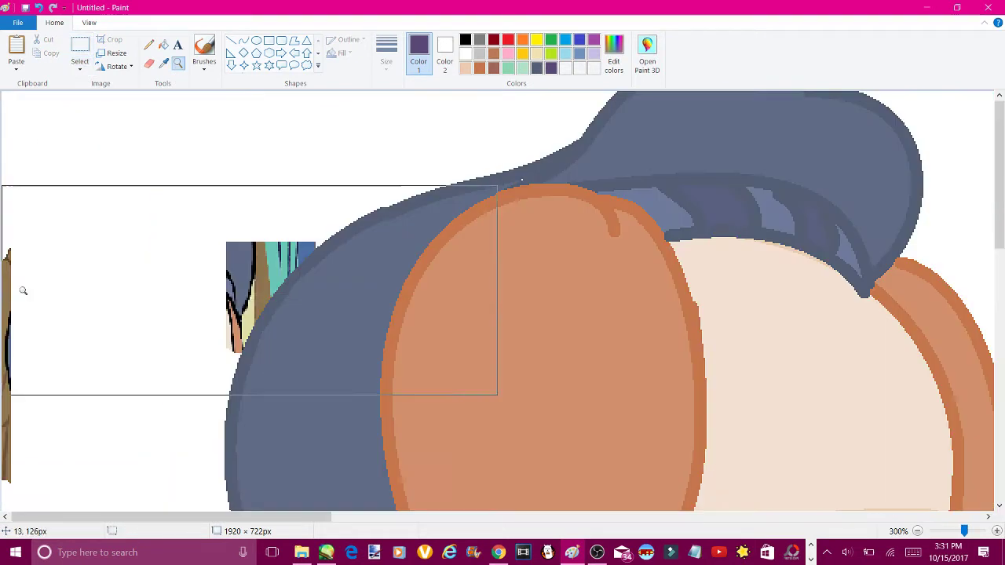
left_click(79, 69)
left_click(40, 110)
left_click(79, 69)
Paint over the leftover fragments of the hat reference with a thick white pencil
left_click(149, 45)
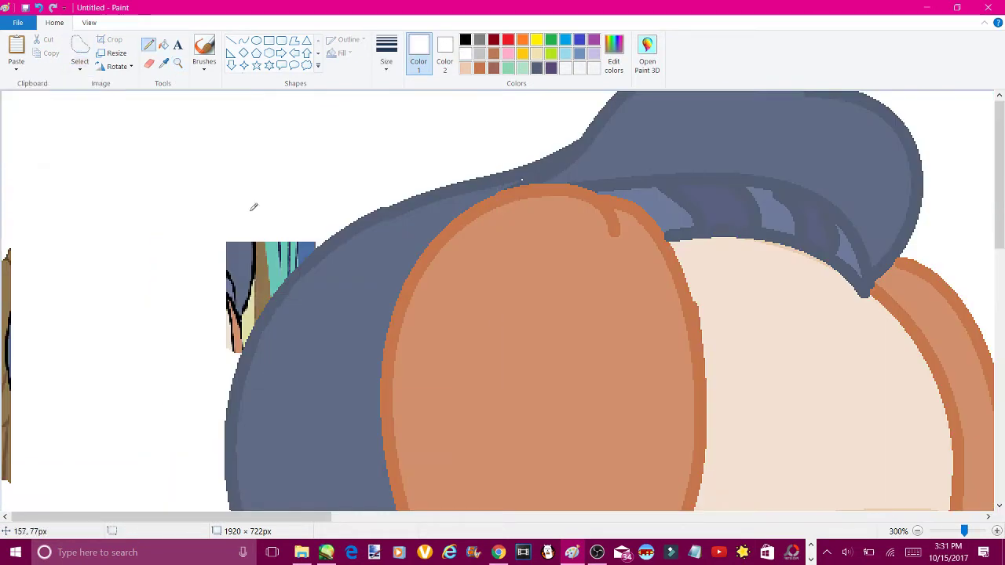
left_click(386, 55)
left_click(357, 141)
left_click_drag(235, 245, 229, 277)
left_click_drag(6, 251, 7, 419)
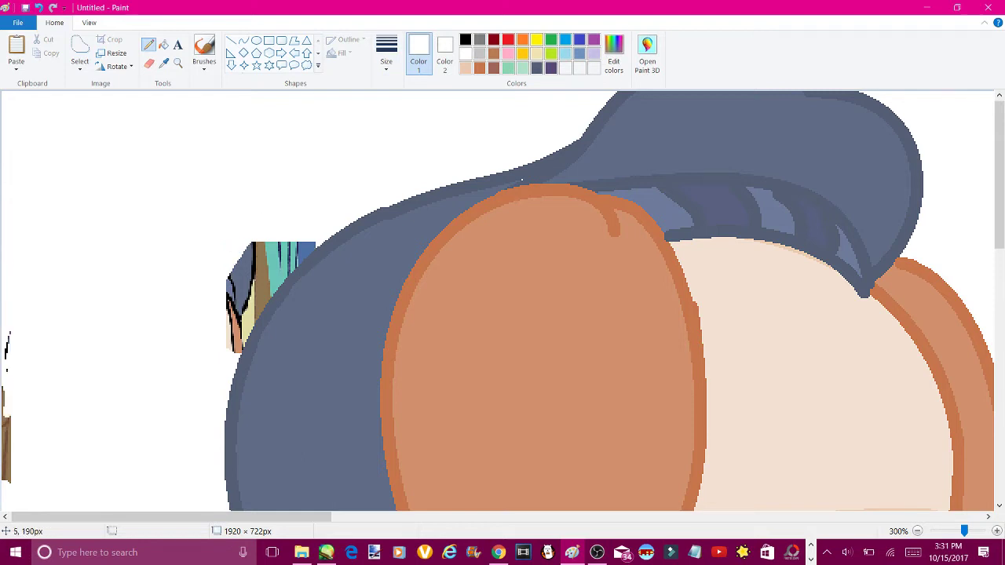
left_click_drag(8, 362, 10, 481)
mouse_move(231, 247)
left_mouse_down()
mouse_move(242, 350)
mouse_move(299, 251)
mouse_move(312, 247)
mouse_move(240, 327)
left_mouse_up()
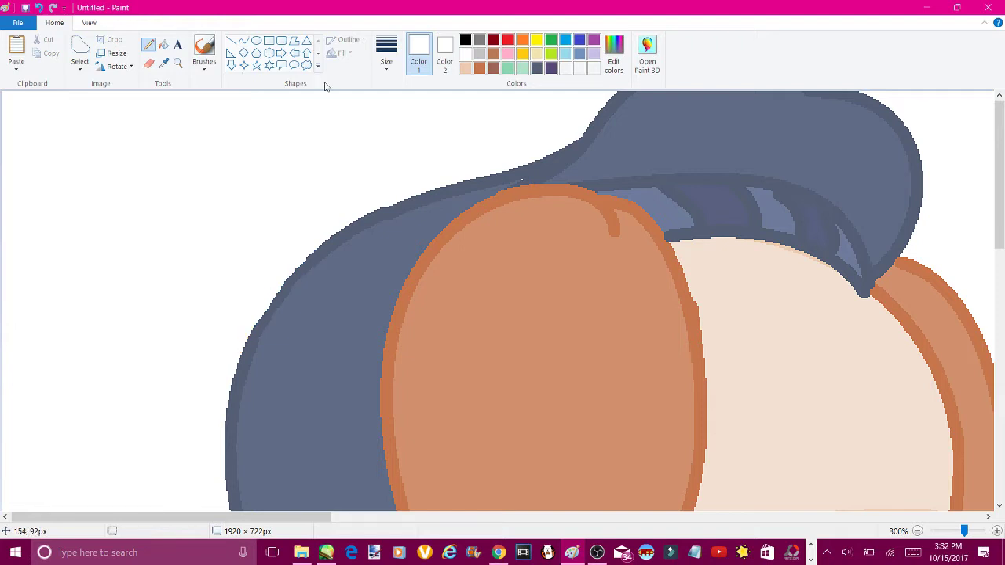
Sample a pale blue from the reference's sky, draw the feather's back curve above the brim, and add the outline shade to the custom colours
left_click(165, 64)
left_click(917, 531)
left_click(917, 531)
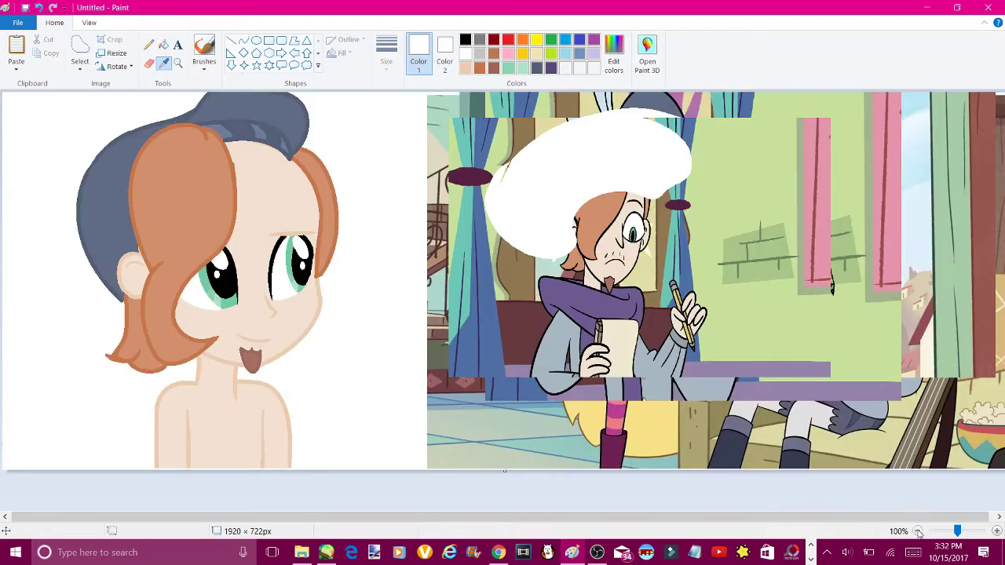
left_click(535, 147)
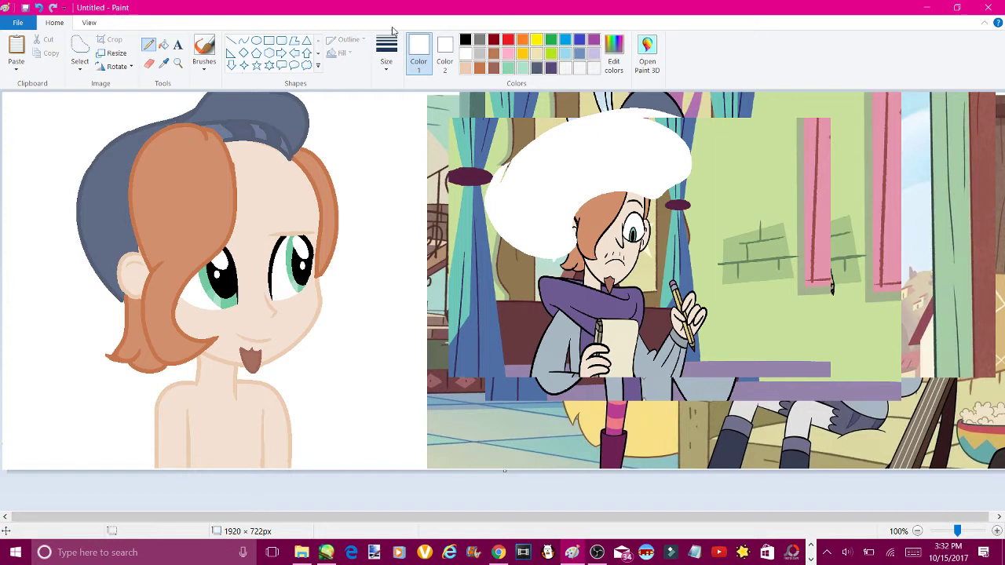
left_click(163, 63)
left_click(906, 111)
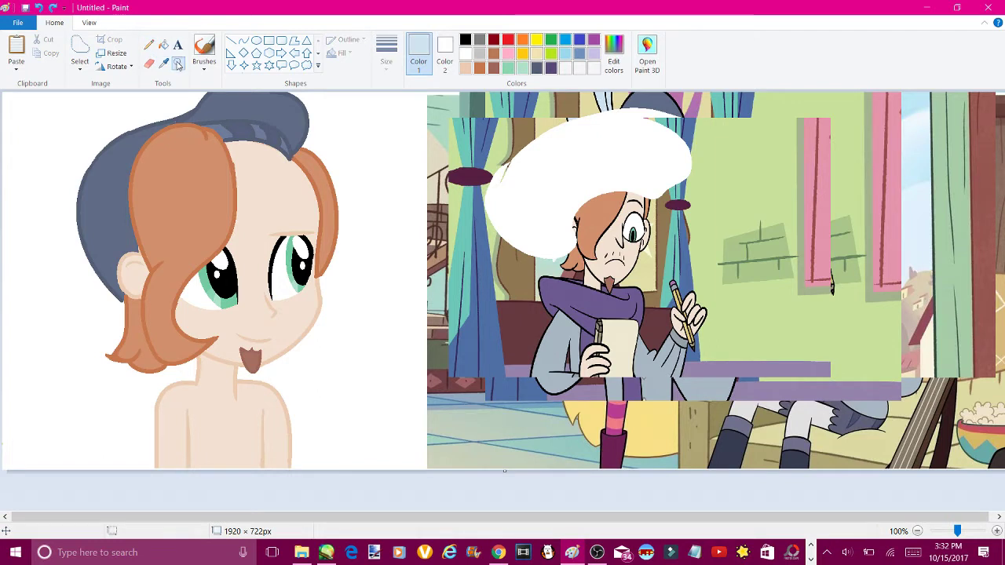
scroll(134, 157, "up", 2)
left_click(244, 40)
mouse_move(186, 92)
left_mouse_down()
mouse_move(232, 167)
mouse_move(187, 132)
left_mouse_up()
left_click(614, 61)
left_click(373, 361)
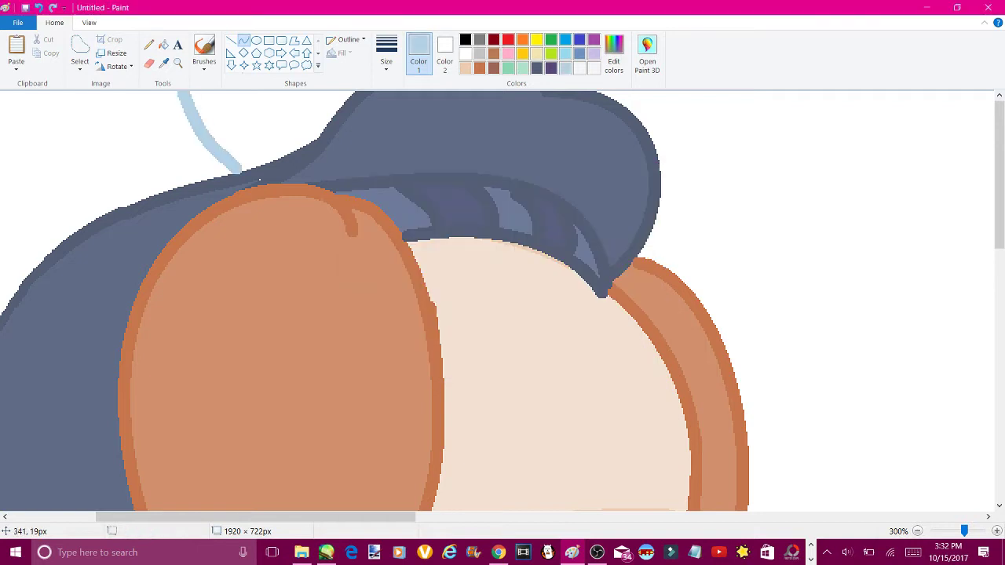
Draw two more pale blue curves for the feathers between the back curve and the crown, and fill the feathers with light blue
left_click_drag(287, 93, 312, 140)
mouse_move(249, 100)
left_mouse_down()
mouse_move(276, 154)
mouse_move(281, 145)
left_mouse_up()
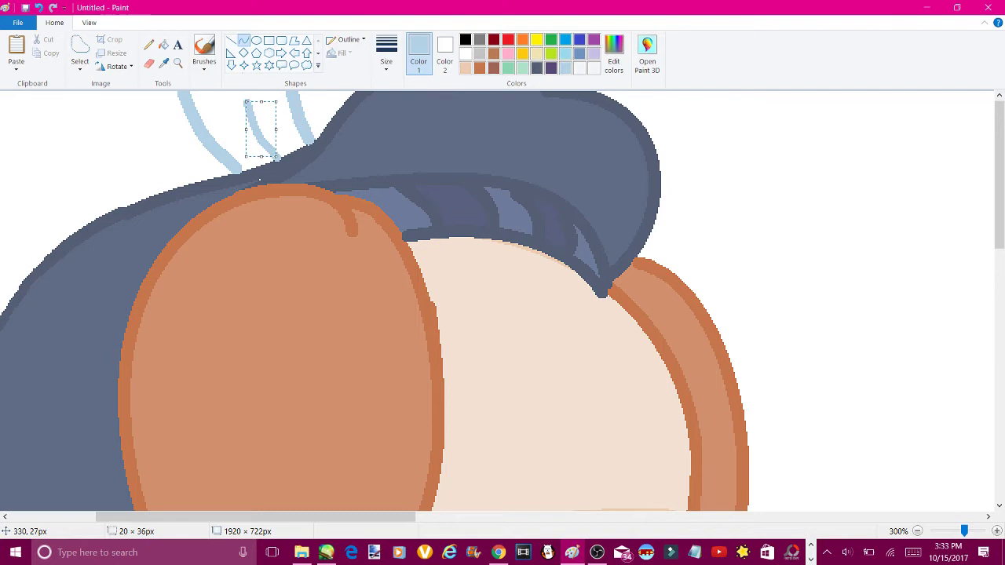
scroll(502, 306, "down", 2)
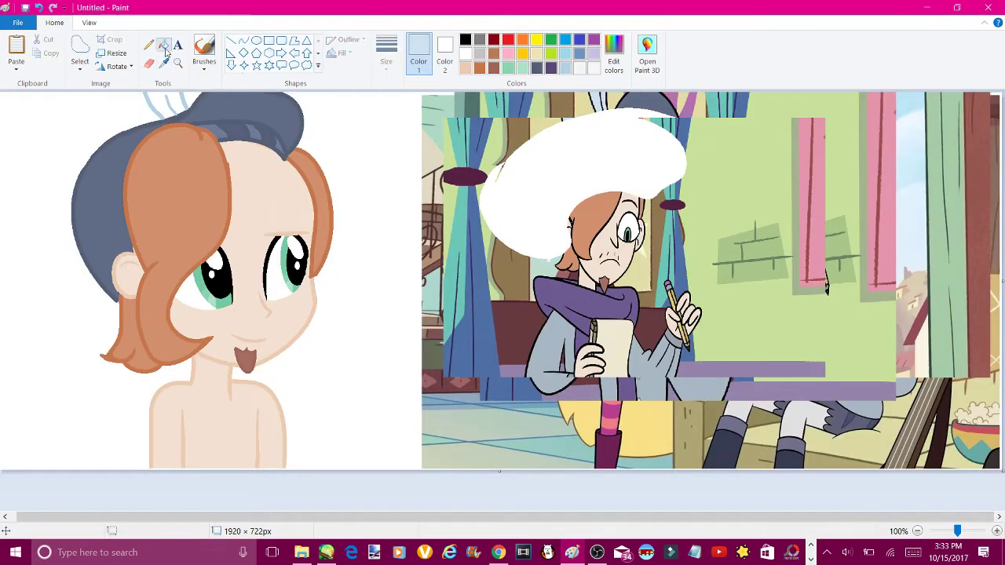
left_click(163, 45)
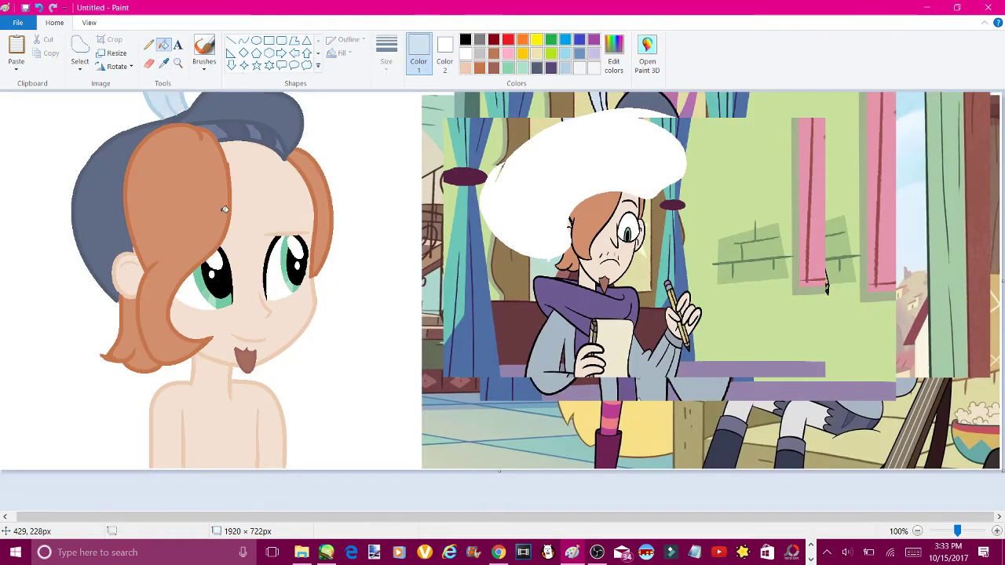
Check the Ruberiot reference in the browser and try to draw four thick black stubble lines above the mouth
key("alt+Tab")
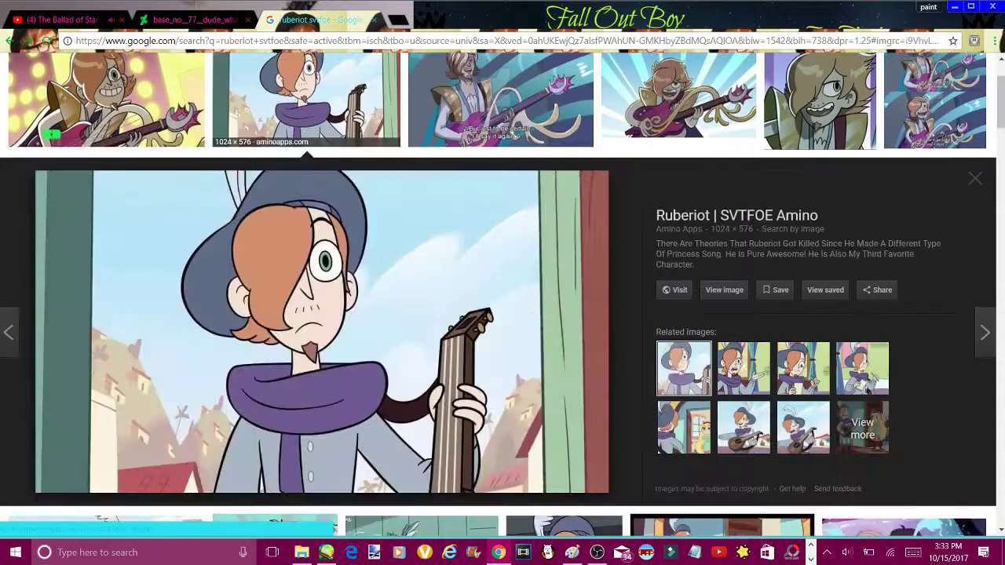
key("alt+Tab")
scroll(502, 306, "up", 3)
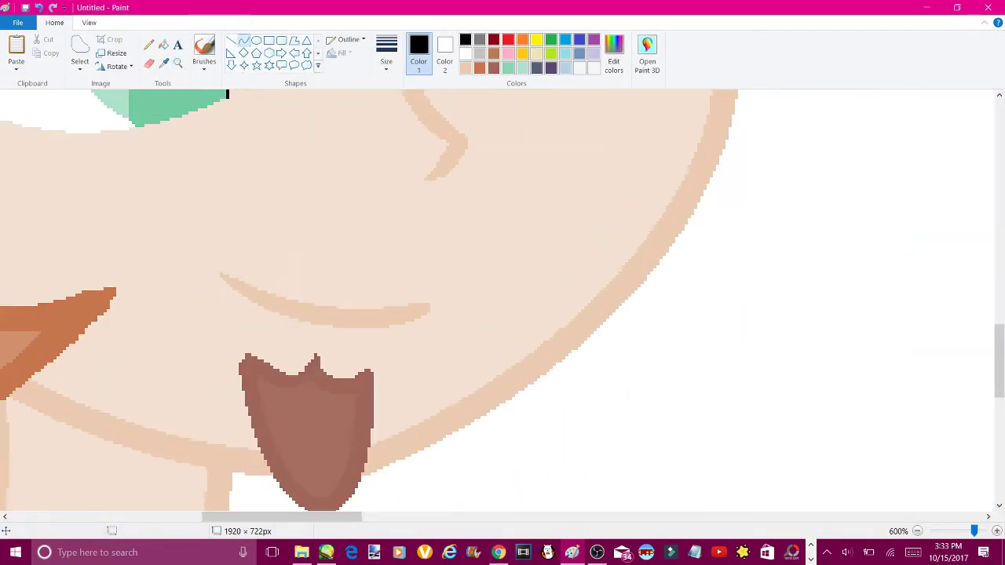
left_click_drag(243, 228, 316, 245)
mouse_move(298, 212)
left_mouse_down()
mouse_move(280, 179)
mouse_move(234, 237)
left_mouse_up()
key("Escape")
left_click(232, 40)
left_click_drag(315, 191, 310, 267)
left_click_drag(355, 198, 387, 267)
left_click_drag(425, 236, 449, 285)
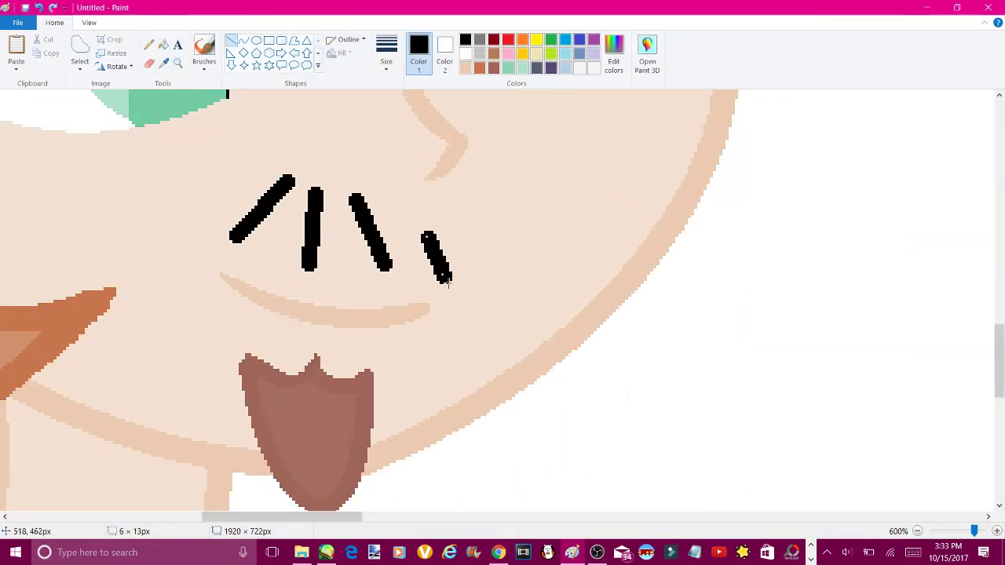
left_click_drag(406, 201, 442, 271)
scroll(826, 289, "down", 3)
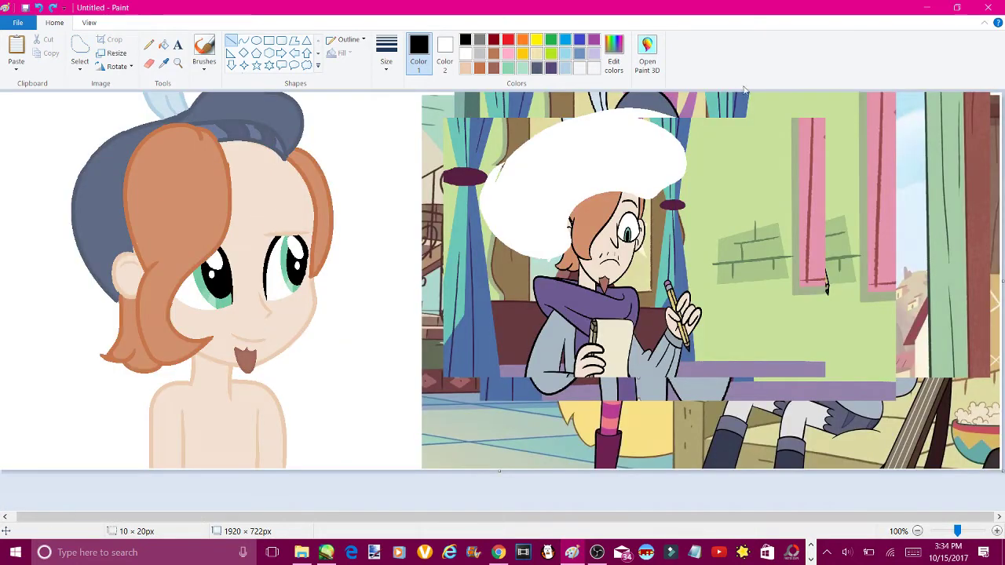
Draw four thinner black stubble lines above the mouth, two slanting outward on each side
left_click(387, 52)
left_click(178, 63)
left_click(280, 348)
left_click(316, 226)
left_click(232, 40)
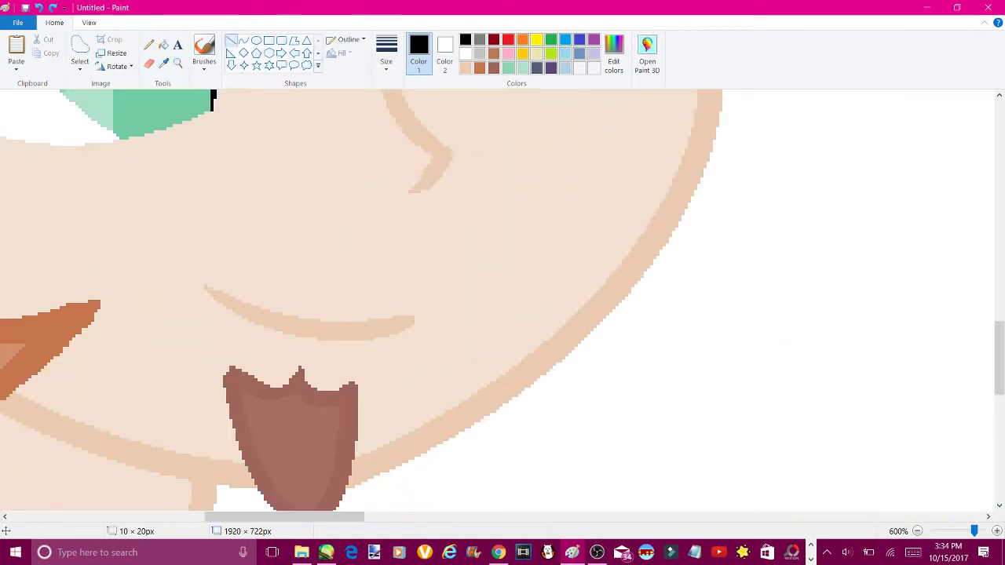
left_click_drag(266, 190, 218, 245)
mouse_move(304, 204)
left_mouse_down()
mouse_move(269, 259)
mouse_move(358, 270)
left_mouse_up()
left_click_drag(376, 204, 413, 269)
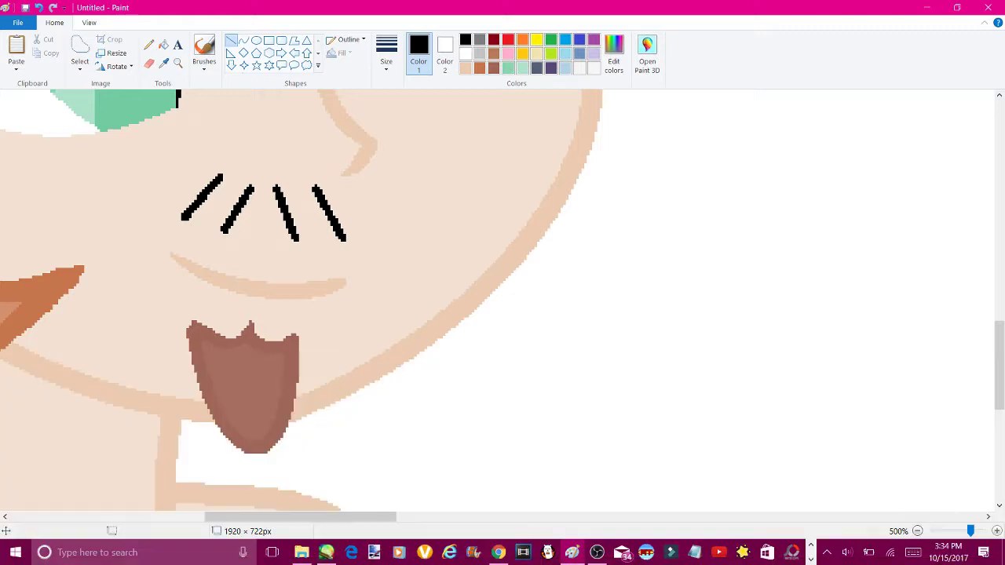
scroll(502, 298, "down", 5)
Spread the stubble apart by moving the two pairs of lines away from each other with free-form selections
left_click(178, 63)
left_click(452, 355)
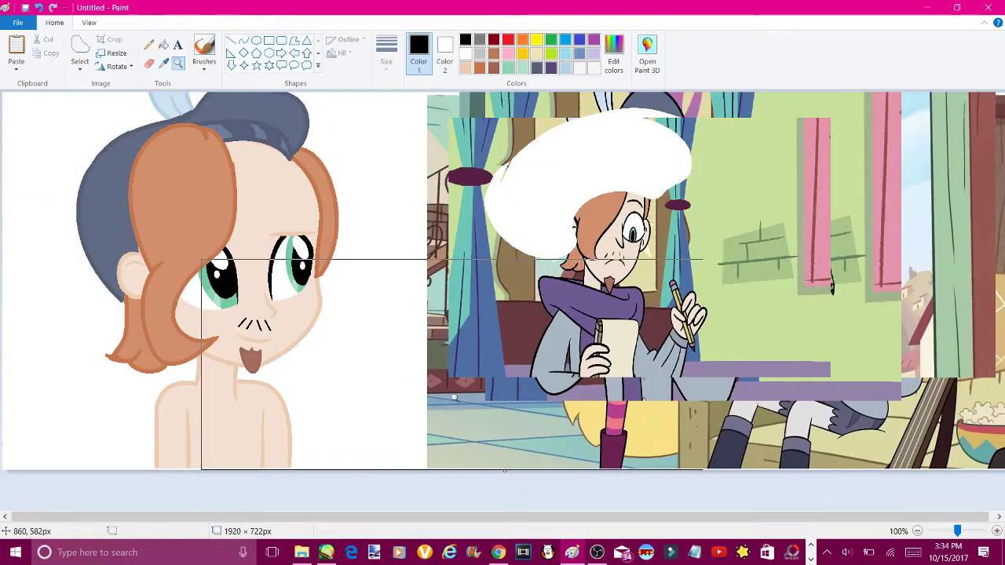
left_click(307, 382)
left_click(307, 341)
left_click(85, 60)
left_click(50, 113)
mouse_move(253, 184)
left_mouse_down()
mouse_move(377, 186)
mouse_move(254, 281)
left_mouse_up()
mouse_move(330, 236)
left_mouse_down()
mouse_move(427, 249)
mouse_move(428, 259)
left_mouse_up()
left_click_drag(145, 235, 141, 228)
left_click_drag(203, 223, 206, 229)
left_click_drag(200, 159, 191, 157)
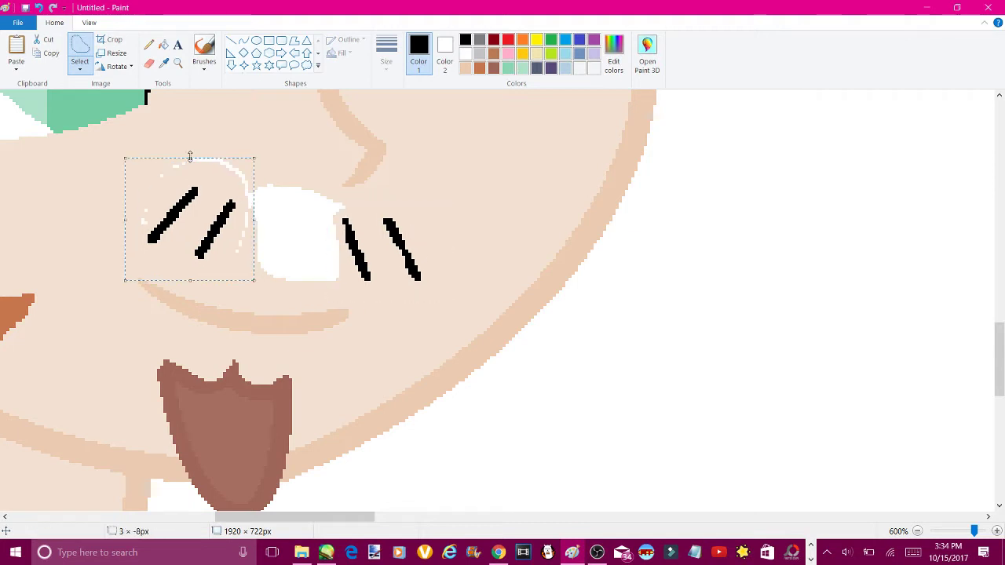
left_click_drag(181, 235, 178, 235)
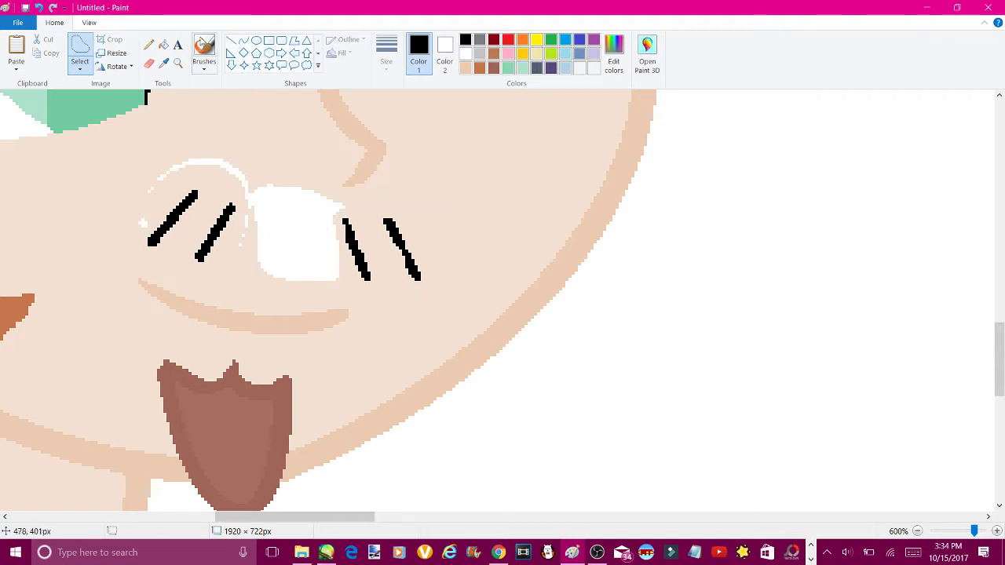
Fill the face with white to merge the gaps around the stubble, and refill it with the skin tone sampled from the neck
left_click(162, 45)
left_click(163, 63)
left_click(291, 228)
left_click(306, 150)
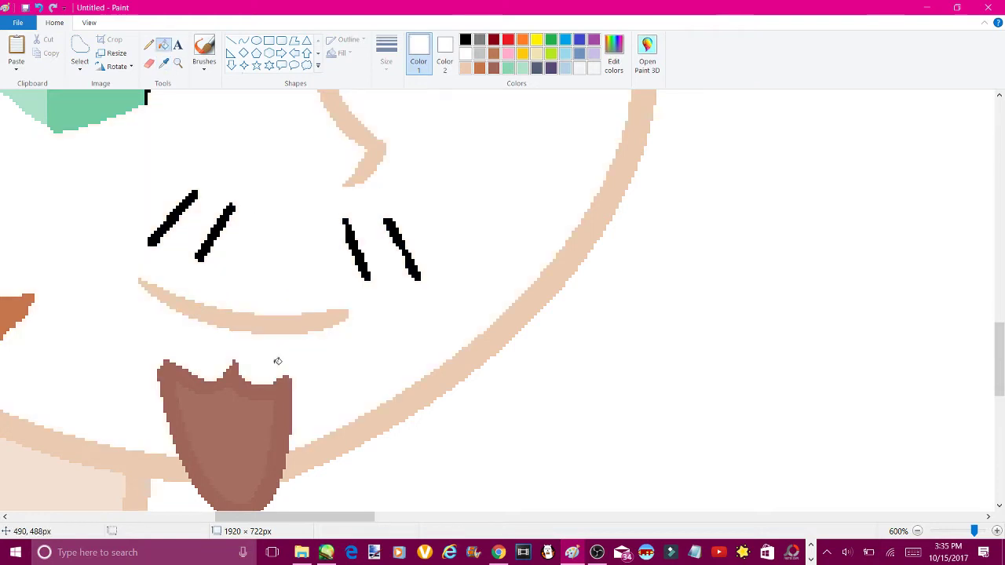
left_click(164, 63)
left_click(118, 476)
left_click(377, 369)
scroll(437, 421, "down", 6)
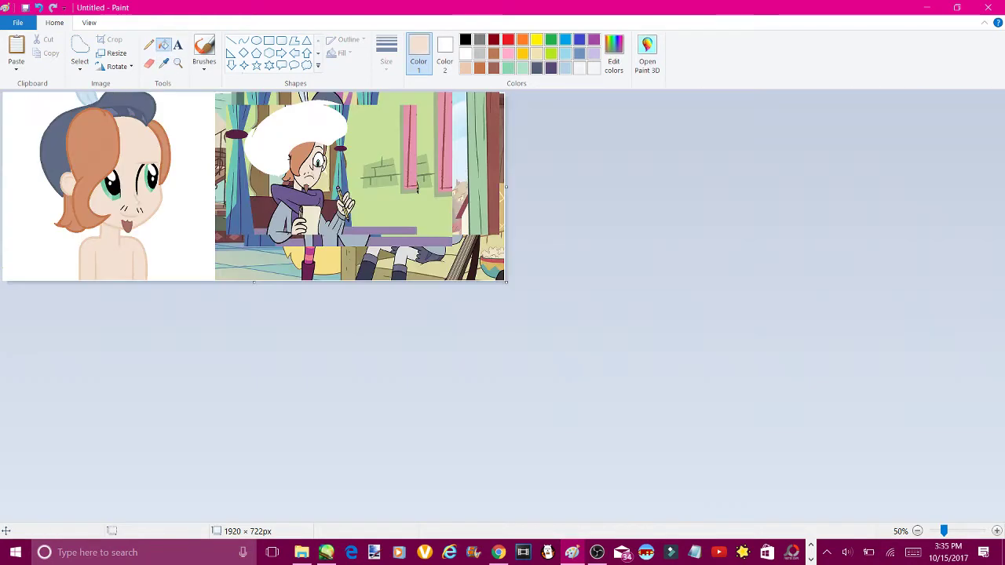
Set the skin tone as the secondary colour and white as the primary, and erase the white remnants between the stubble lines
left_click(164, 63)
right_click(110, 180)
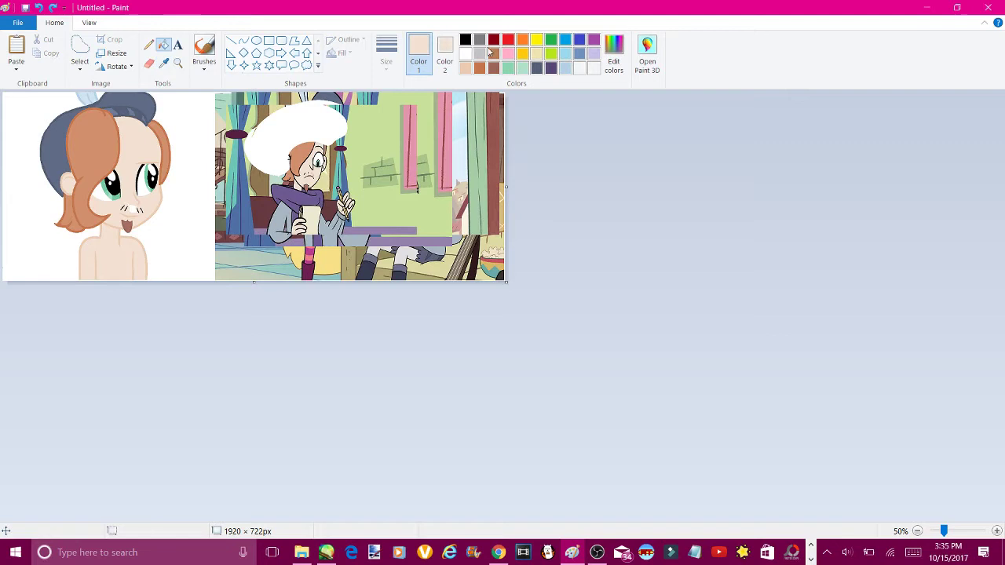
left_click(163, 63)
left_click(188, 157)
left_click(148, 63)
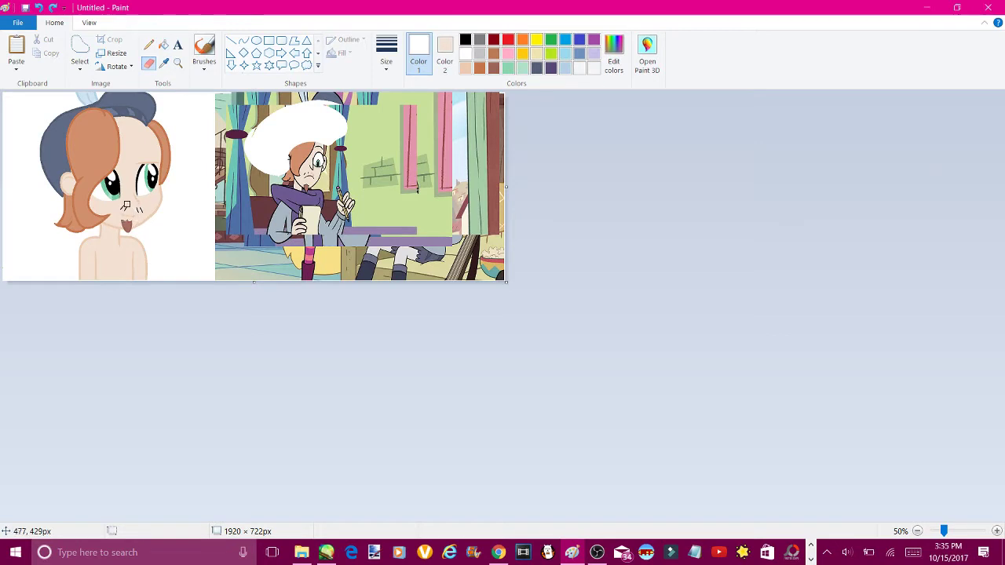
Try to draw the scarf's edge as a thin dark purple curve from the neck across the chest, checking the browser reference
left_click(178, 63)
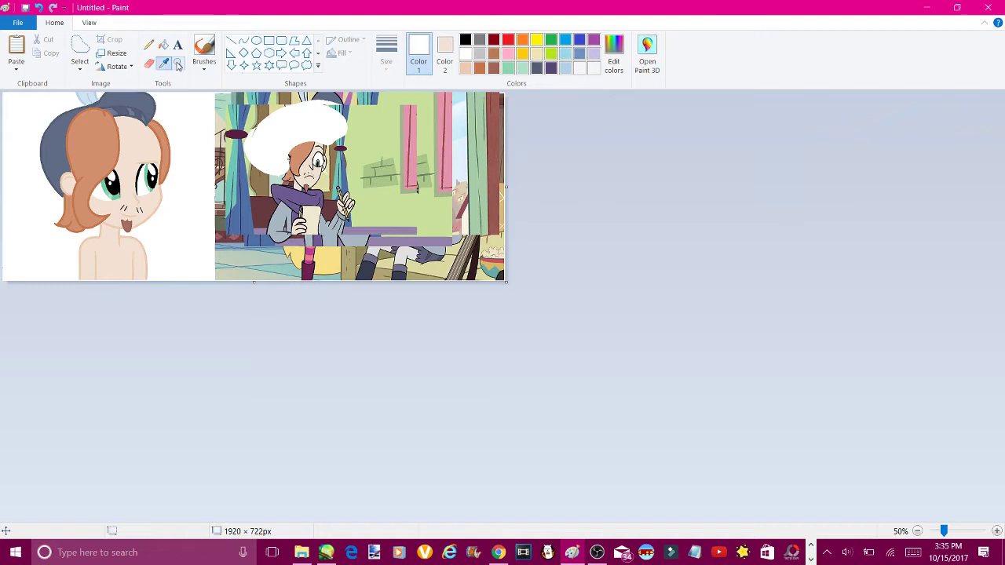
left_click(103, 245)
left_click(414, 414)
left_click(536, 68)
left_click(243, 40)
left_click_drag(285, 193, 422, 424)
left_click_drag(228, 260, 377, 363)
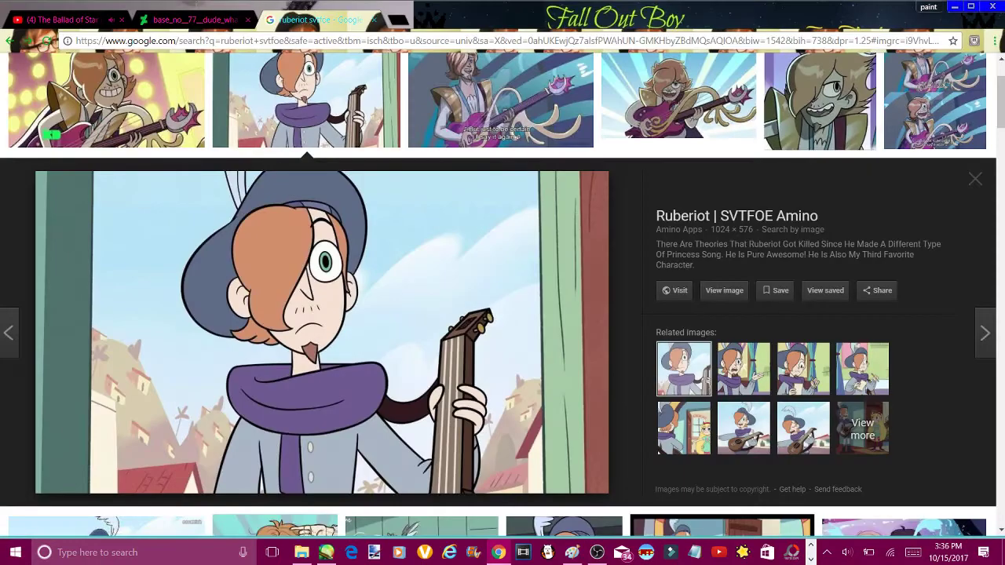
scroll(502, 294, "down", 5)
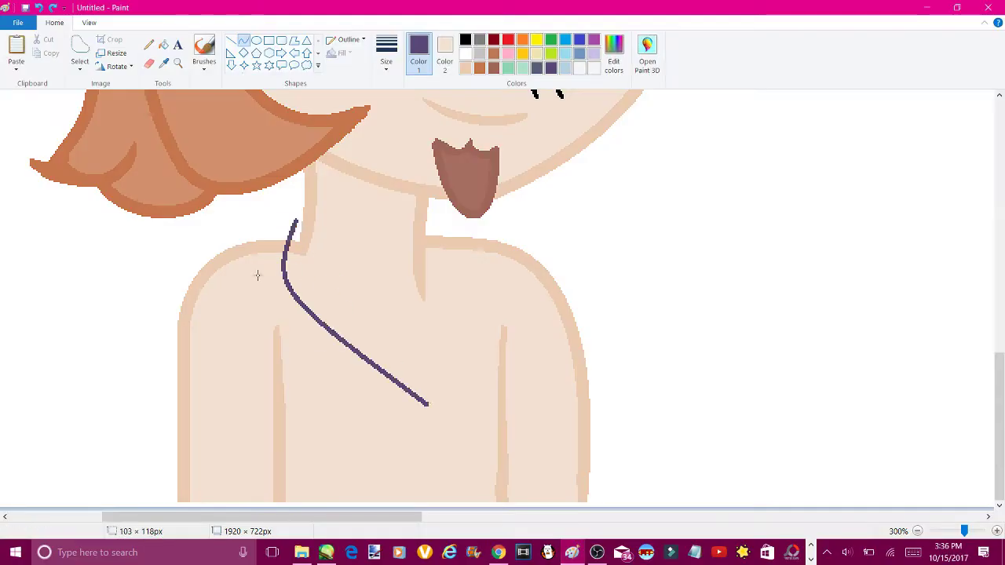
mouse_move(256, 275)
left_mouse_down()
mouse_move(247, 240)
mouse_move(259, 299)
left_mouse_up()
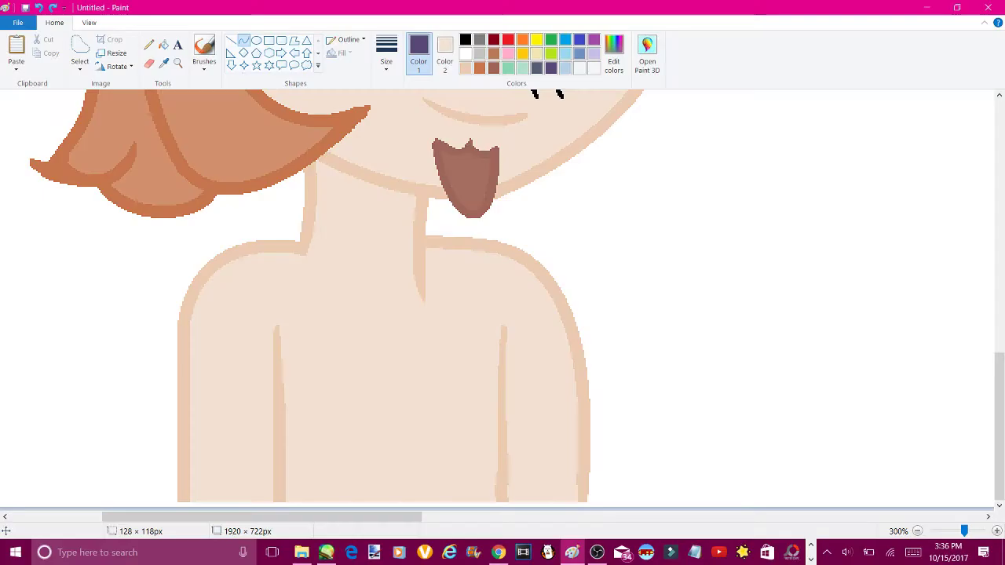
scroll(503, 306, "down", 4)
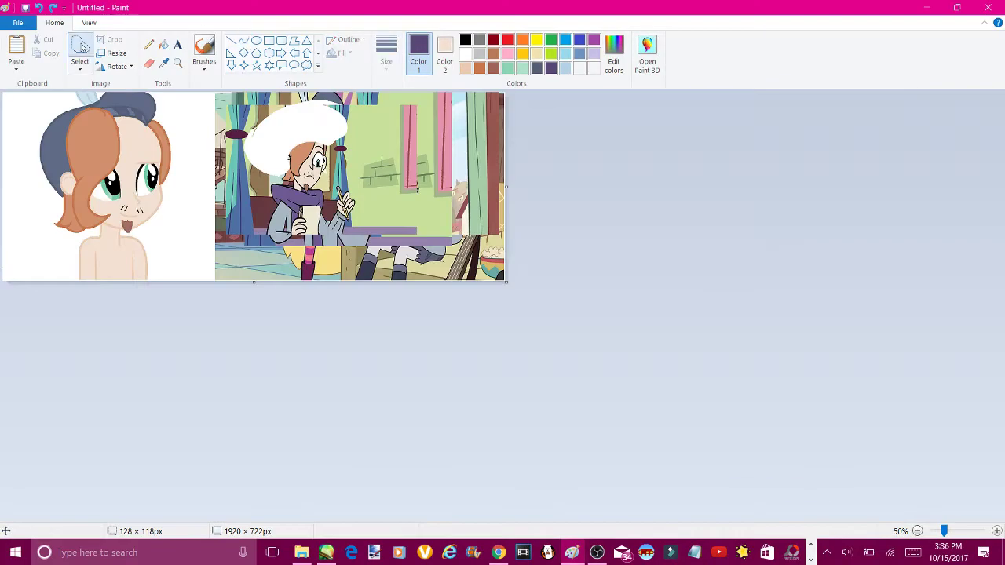
Cut the scarf area out of the reference image with a free-form selection and move it beside the character's shoulder
left_click(81, 47)
left_click_drag(262, 171, 352, 224)
left_click_drag(307, 196, 55, 240)
left_click(177, 63)
left_click(110, 251)
left_click(110, 251)
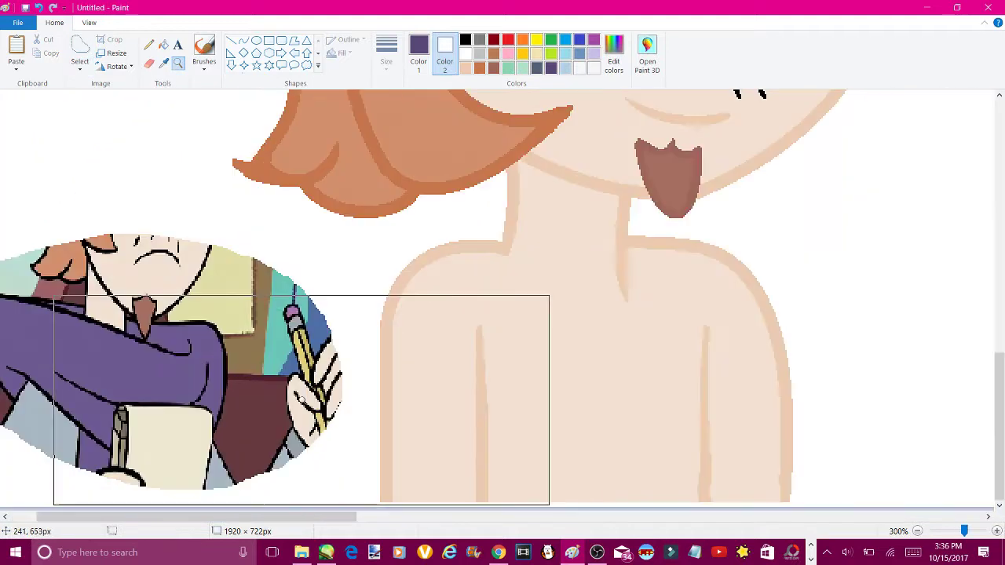
scroll(503, 307, "left", 2)
Draw the scarf's front fold as a thick dark purple curve from beside the neck across the chest, hooking up at its end
left_click(418, 51)
left_click(232, 41)
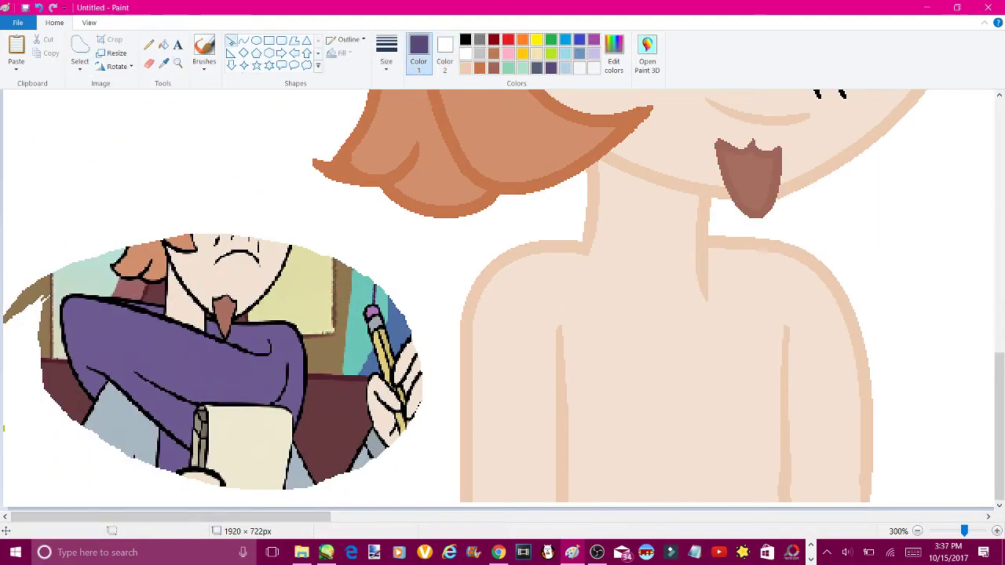
left_click_drag(539, 244, 730, 393)
mouse_move(669, 416)
left_mouse_down()
mouse_move(714, 460)
mouse_move(769, 360)
mouse_move(696, 295)
mouse_move(819, 319)
left_mouse_up()
left_click(826, 331)
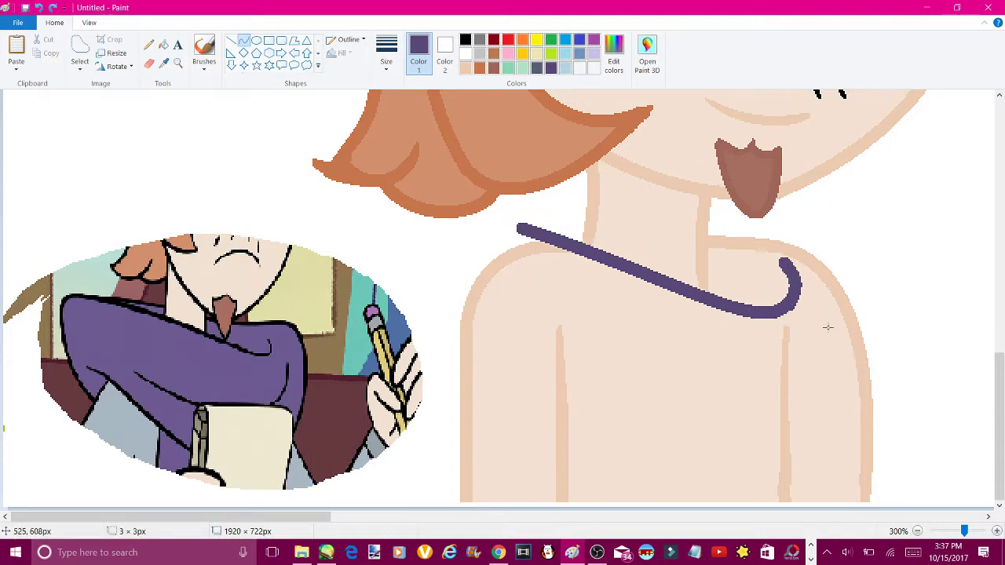
Draw the scarf's lower edge as a dark purple curve across the chest, and its rounded end below the hair
mouse_move(470, 253)
left_mouse_down()
mouse_move(606, 389)
mouse_move(903, 344)
left_mouse_up()
left_click(639, 385)
mouse_move(691, 432)
left_mouse_down()
mouse_move(777, 398)
mouse_move(767, 400)
left_mouse_up()
left_click(914, 307)
mouse_move(470, 253)
left_mouse_down()
mouse_move(583, 233)
mouse_move(550, 214)
mouse_move(541, 188)
left_mouse_up()
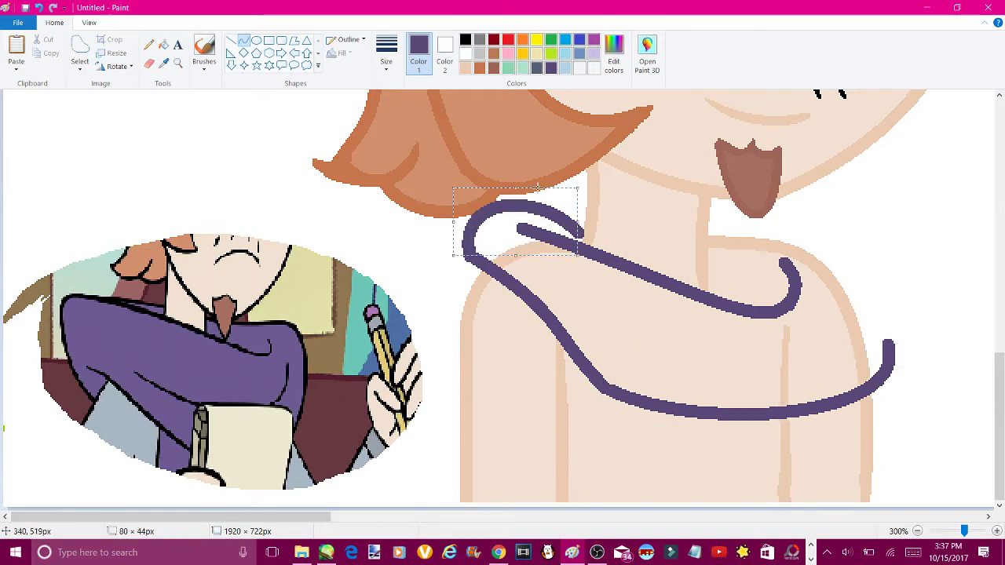
left_click(605, 206)
Draw the scarf's back edge curving from the neck down to the lower edge, and a short curve down the opposite shoulder
mouse_move(711, 228)
left_mouse_down()
mouse_move(812, 247)
mouse_move(845, 228)
mouse_move(830, 242)
mouse_move(892, 363)
left_mouse_up()
mouse_move(879, 298)
left_mouse_down()
mouse_move(902, 325)
mouse_move(897, 296)
mouse_move(885, 314)
mouse_move(903, 271)
left_mouse_up()
left_click(937, 277)
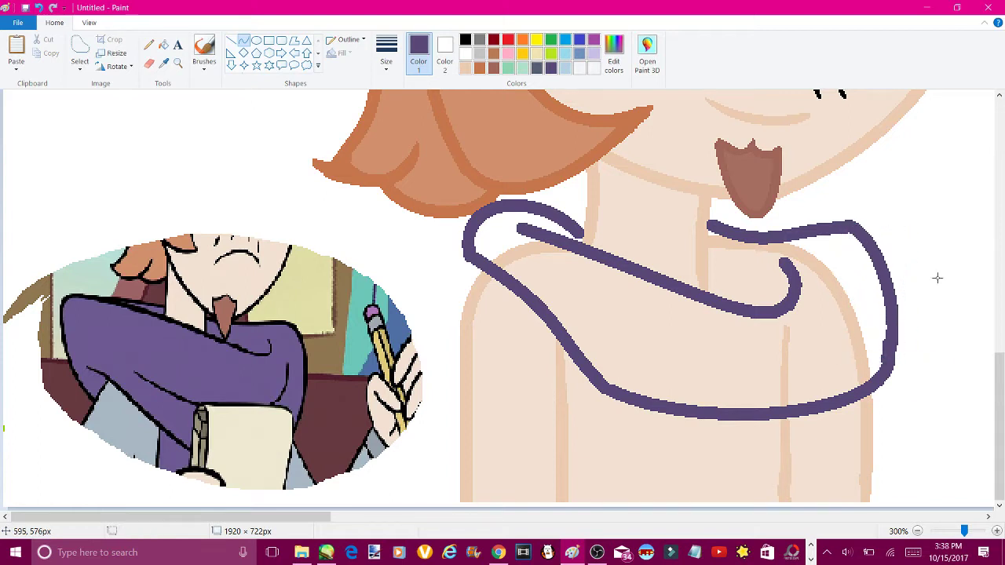
left_click_drag(471, 234, 455, 331)
left_click_drag(453, 291, 451, 295)
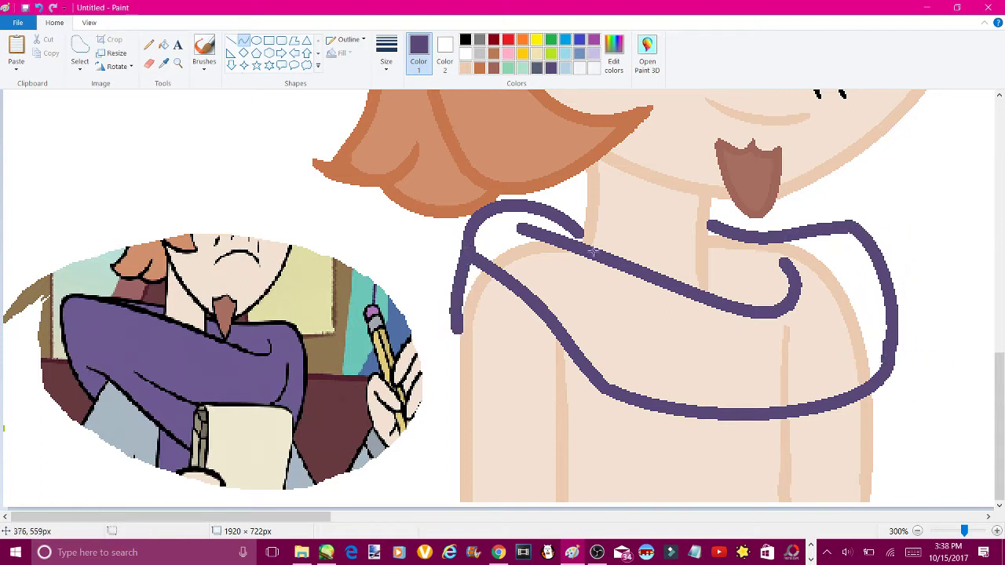
Erase the stray piece of purple outline crossing the shoulder below the hair with a white pencil
left_click(163, 63)
left_click(590, 197)
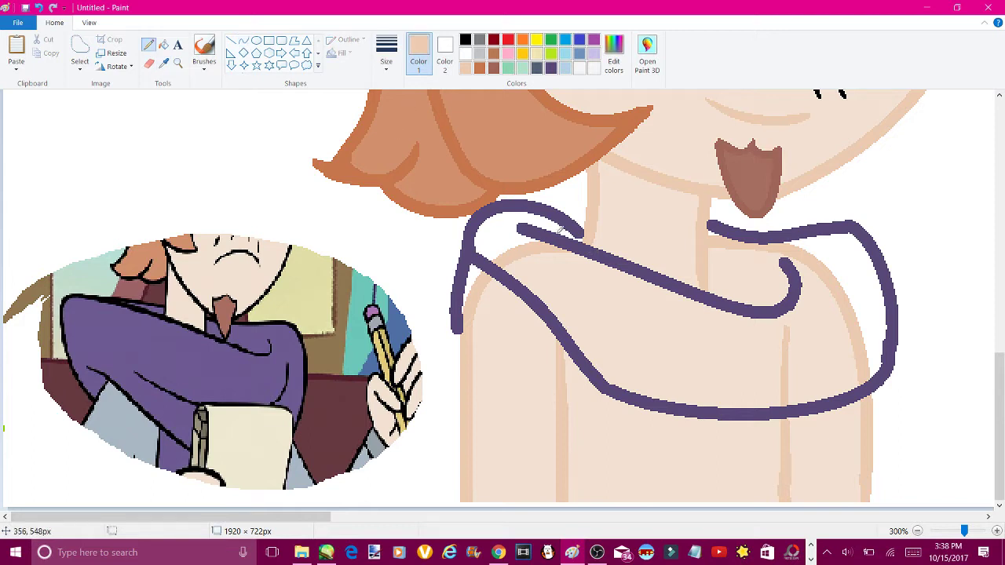
left_click(465, 55)
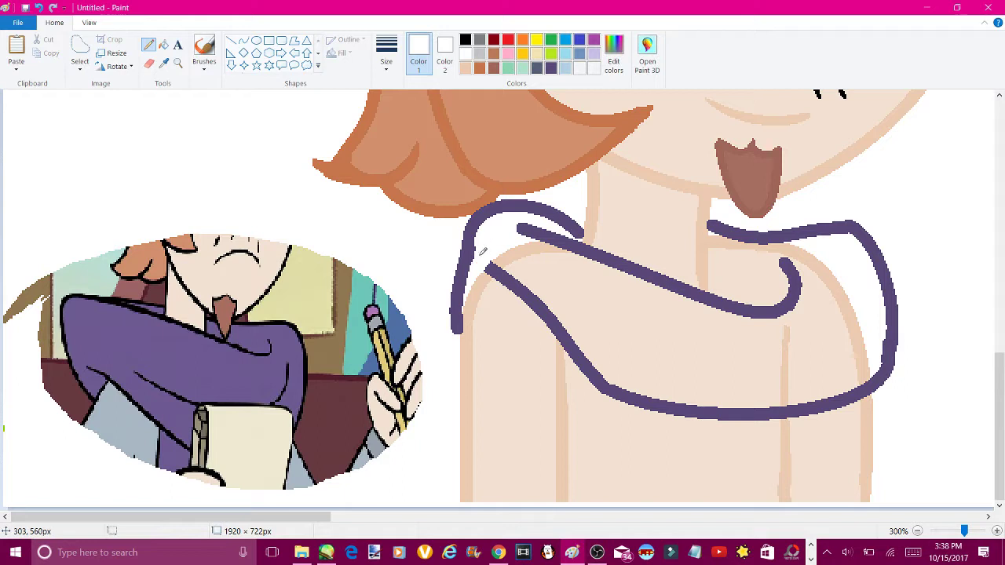
Sample the scarf's lighter purple from the reference and fill the enclosed areas of the scarf with it
left_click(165, 63)
left_click(138, 412)
left_click(163, 62)
left_click(158, 329)
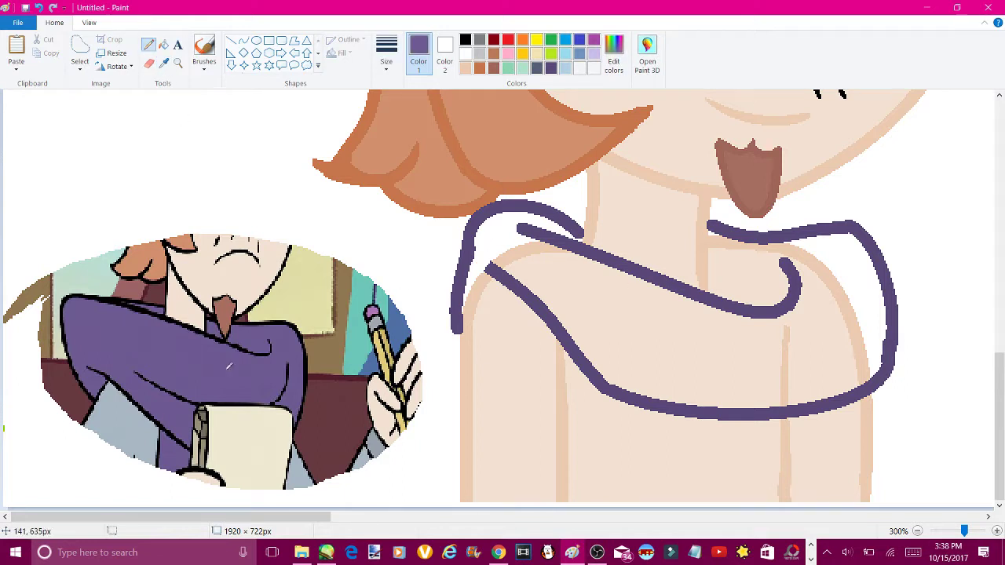
left_click(163, 45)
left_click(480, 250)
left_click(668, 346)
left_click(786, 370)
left_click(875, 314)
left_click(738, 235)
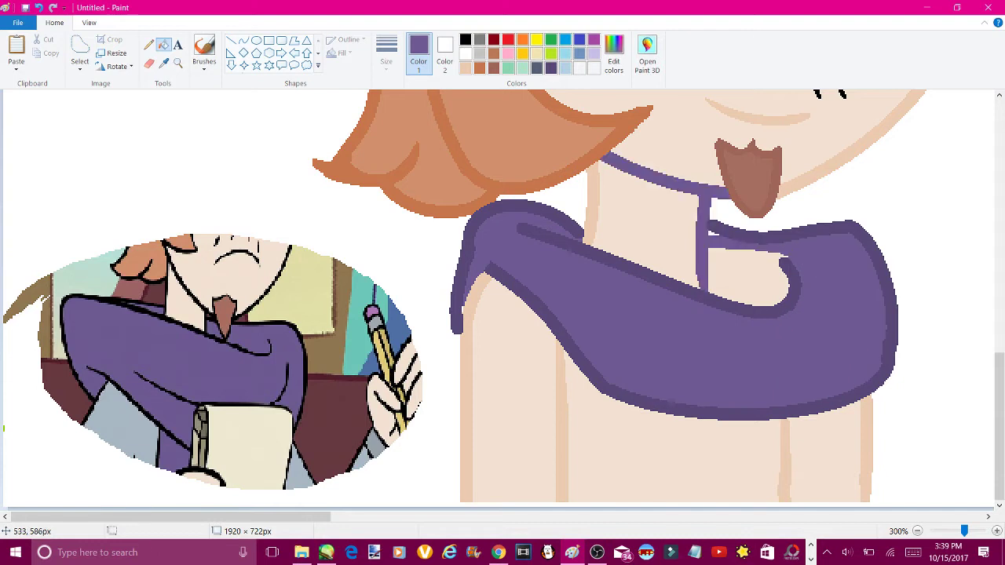
Undo the purple fill on the neck and chin outline, close the gap with the pencil, and fill the scarf's remaining areas
left_click(53, 7)
left_click(746, 275)
left_click(148, 45)
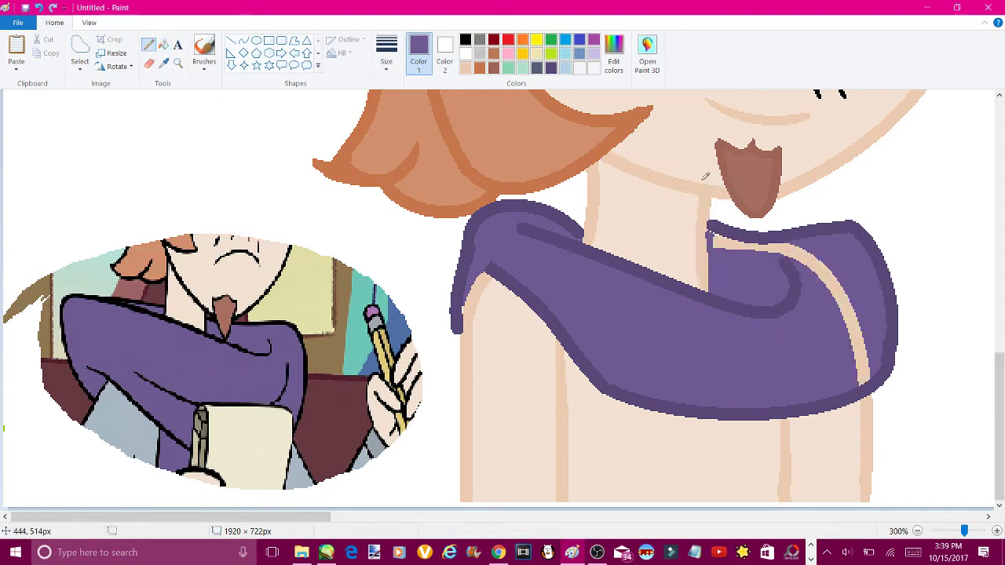
left_click(163, 45)
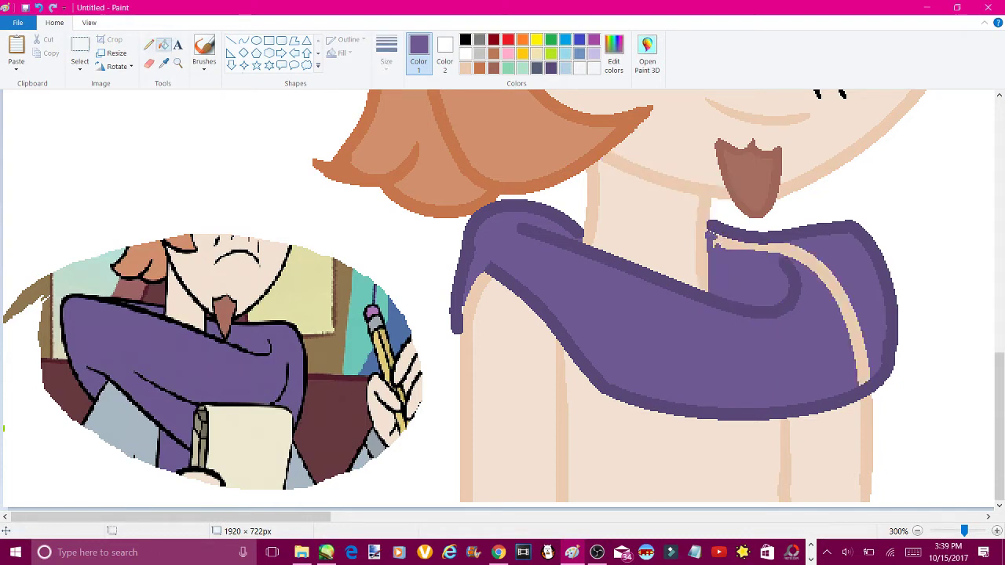
left_click(793, 346)
left_click(918, 531)
left_click(917, 530)
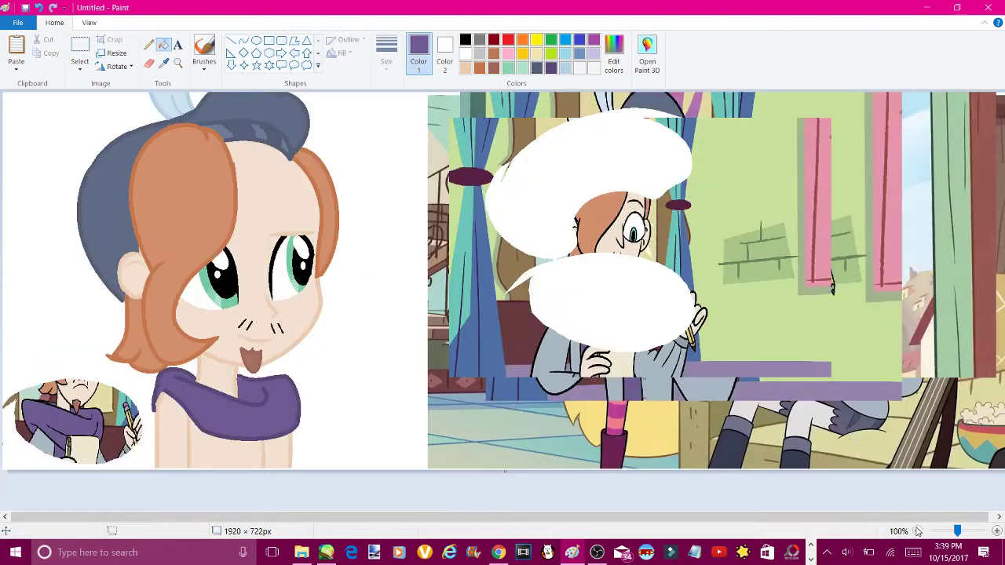
Sample a blue-grey from the reference, adjust it in the colour editor, and recolour the arm and torso outlines with it
left_click(163, 62)
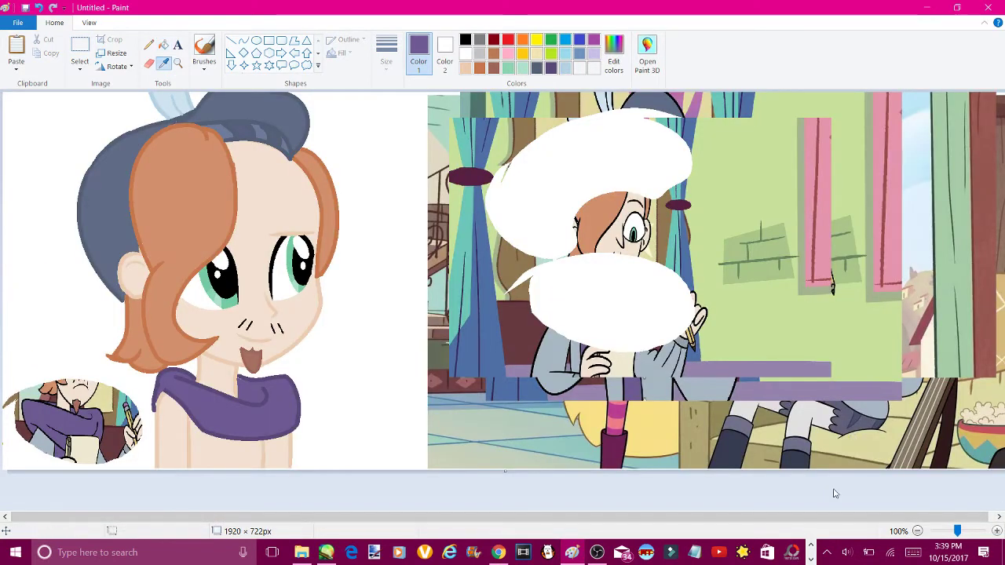
left_click(876, 402)
left_click(613, 66)
left_click(375, 361)
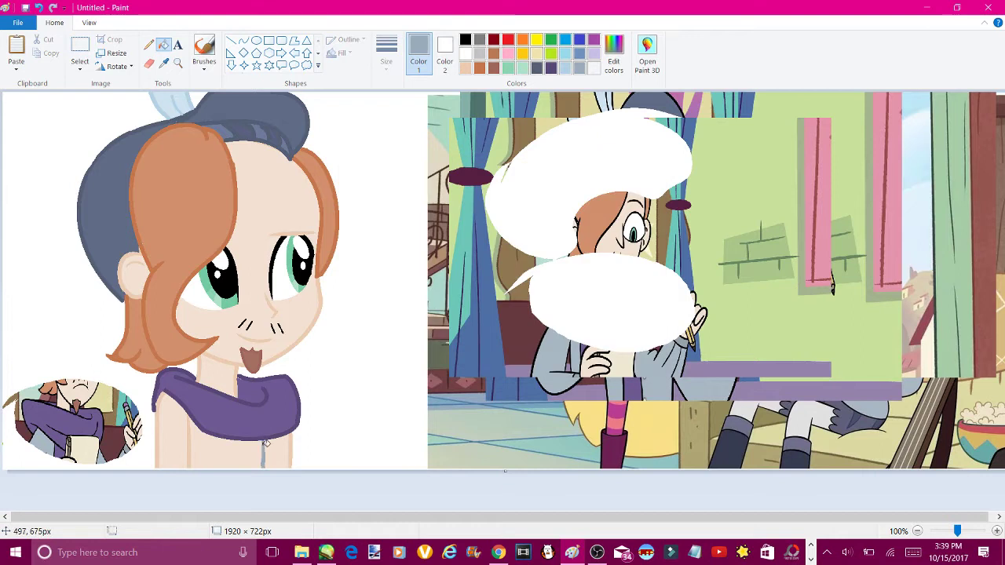
left_click(159, 413)
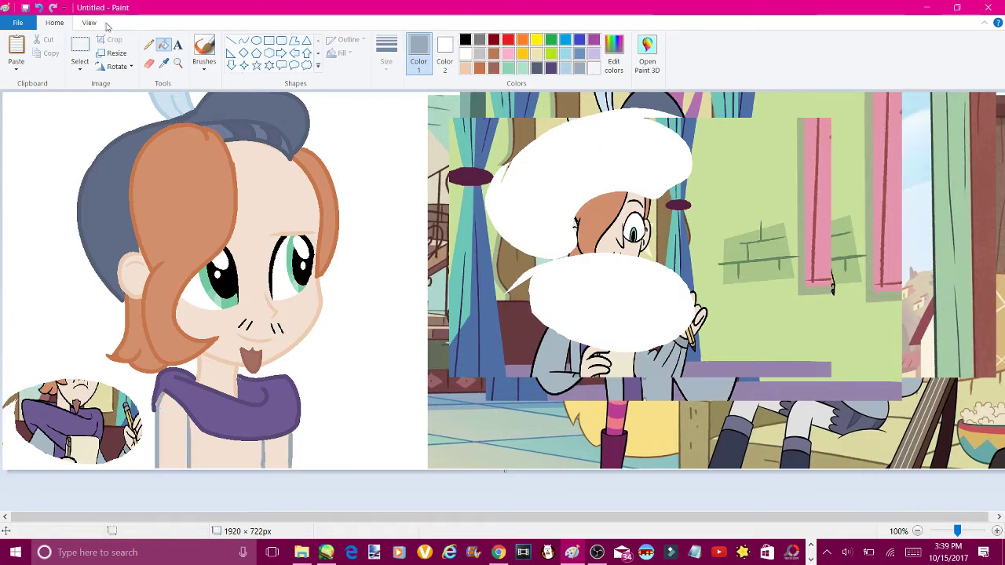
Fill the sleeves and torso with a lighter blue-grey and reduce the canvas height to 719 px
left_click(171, 440)
left_click(229, 460)
left_click_drag(505, 470, 505, 468)
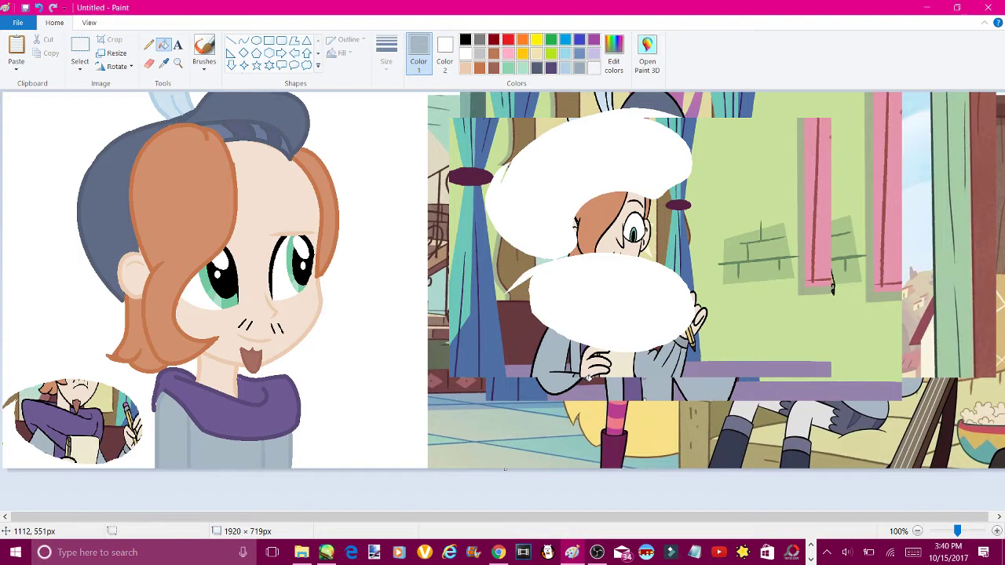
Check the character reference in the browser, then draw the scarf's hanging end in dark purple curves and fill it with lighter purple
left_click(927, 7)
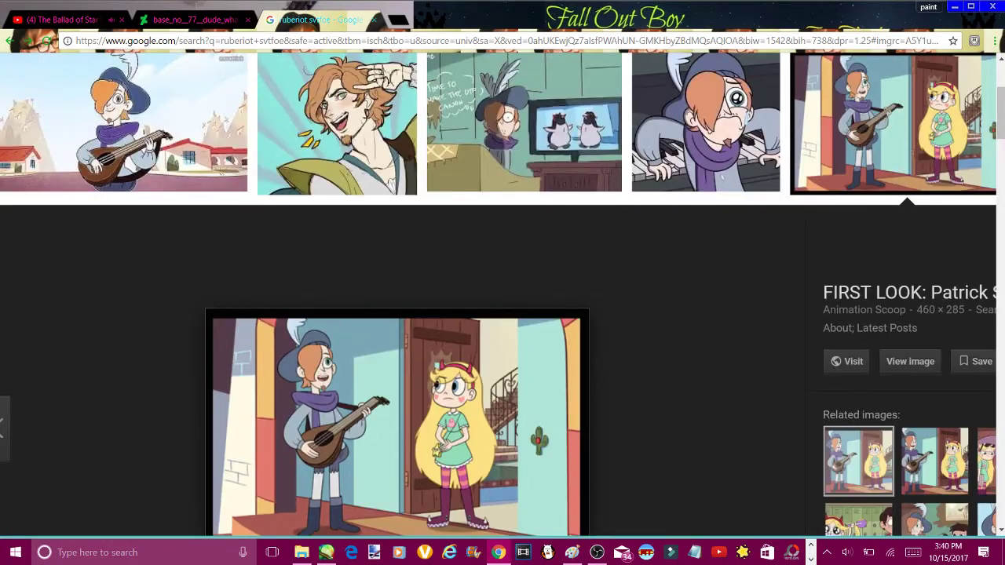
left_click(573, 552)
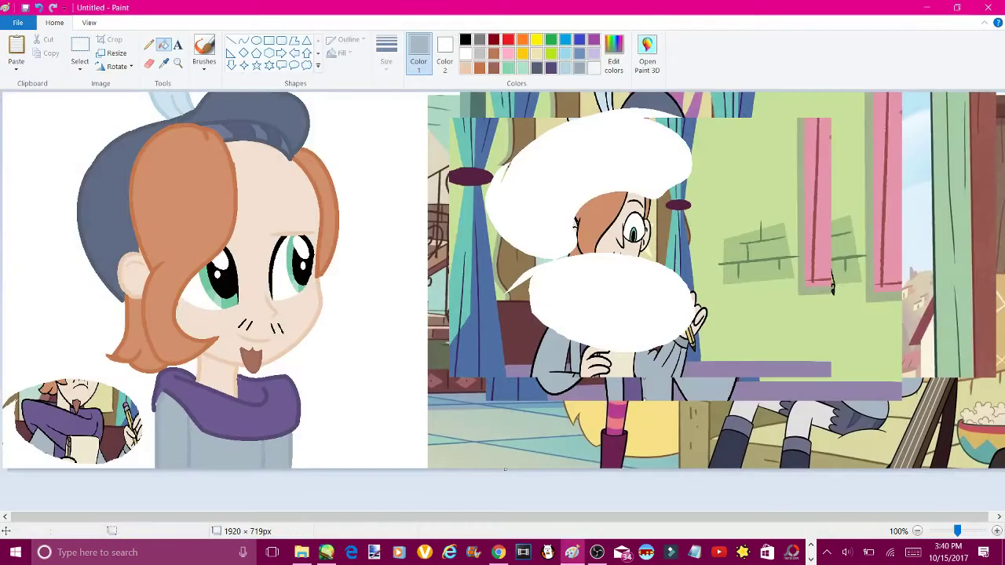
left_click(178, 63)
left_click(424, 424)
left_click(209, 276)
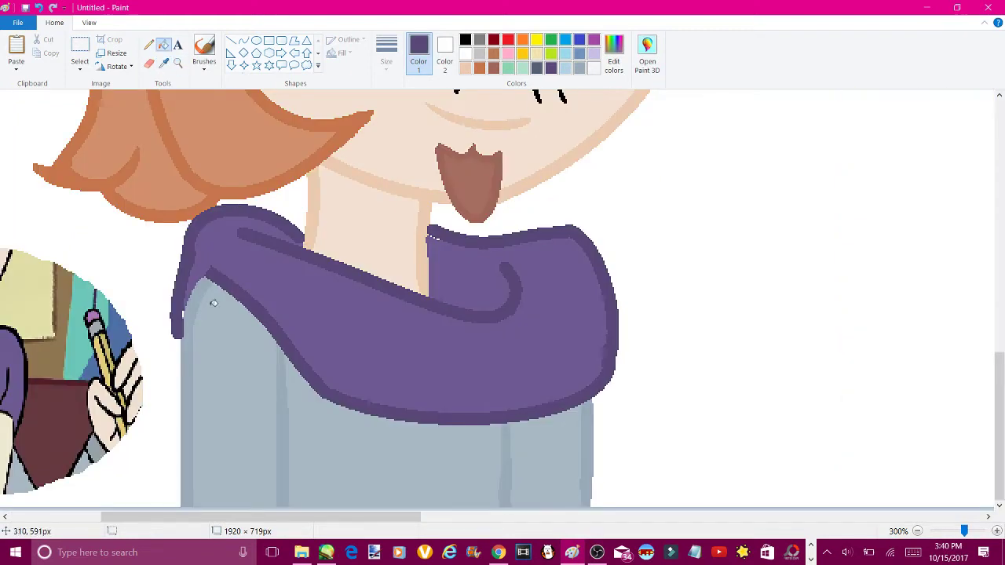
left_click(244, 39)
left_click_drag(374, 418, 362, 508)
left_click_drag(435, 428, 412, 507)
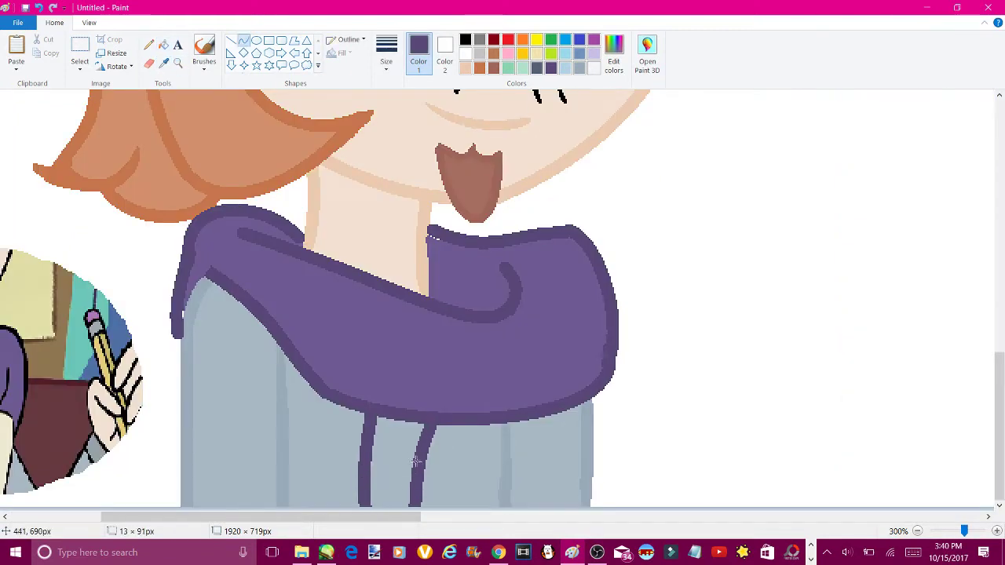
left_click(162, 45)
left_click(394, 471)
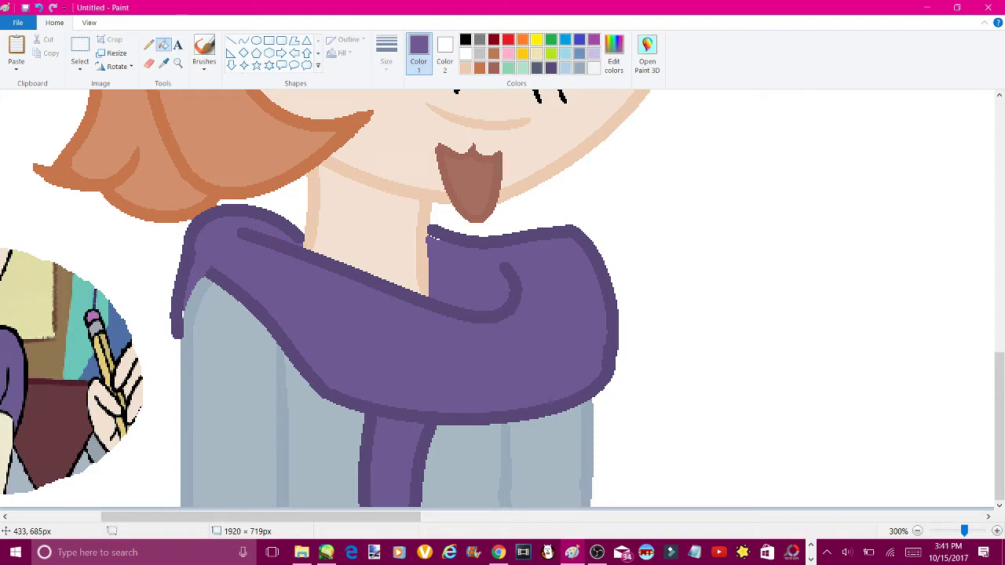
Sample the scarf's dark purple outline and extend the fold line above the shoulder with a short line
left_click(177, 63)
left_click(235, 300)
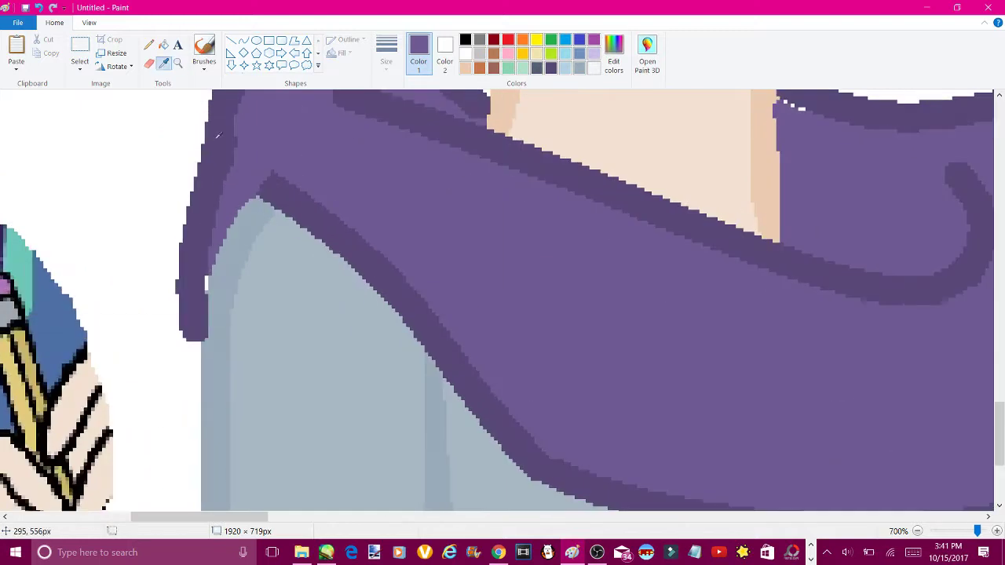
left_click(233, 42)
left_click_drag(245, 162, 271, 205)
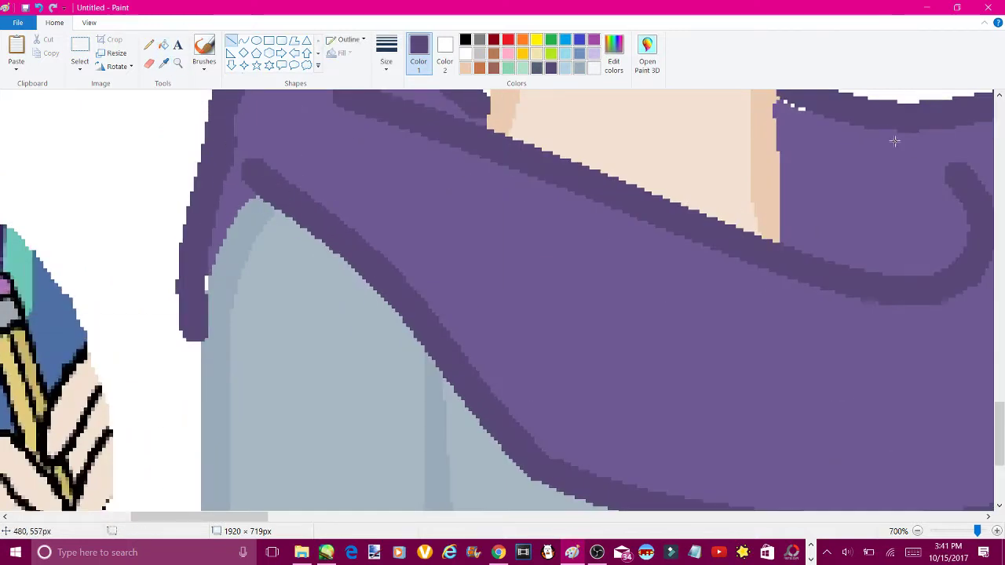
Touch up the stray white pixels along the scarf and neck edges with the pencil in sampled purple and skin-outline colours
left_click(168, 69)
left_click(233, 158)
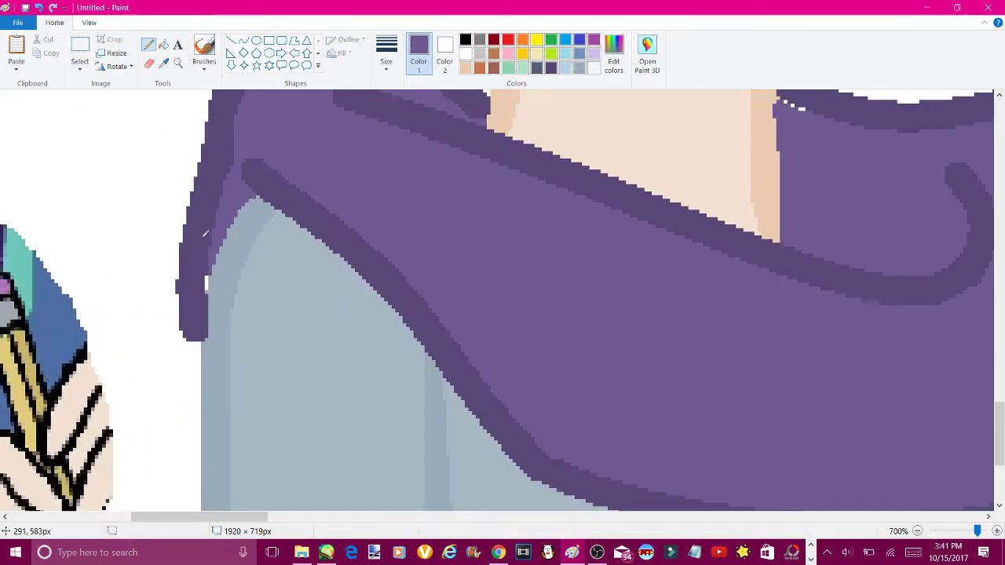
left_click(208, 283)
key("ctrl+z")
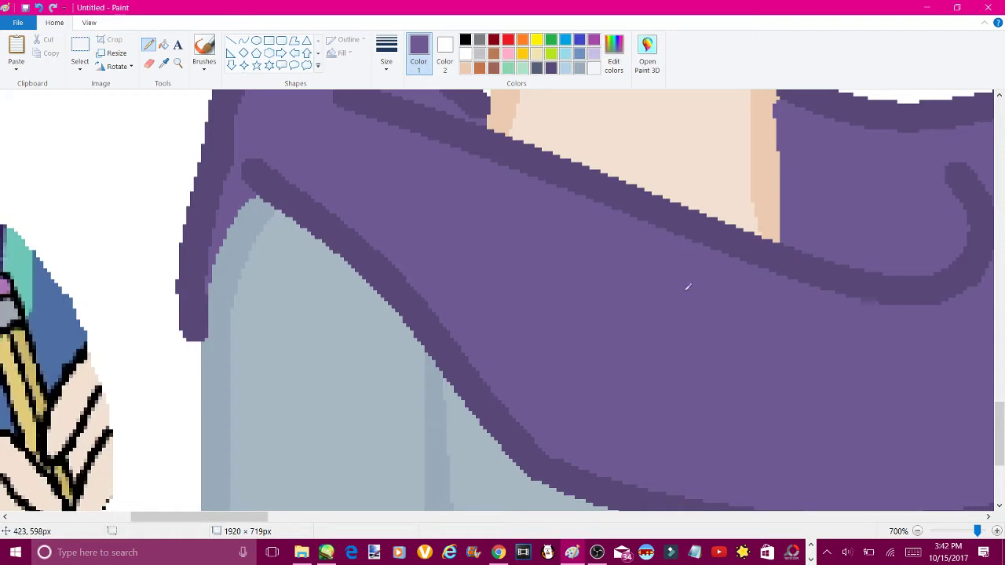
left_click(164, 62)
left_click(773, 100)
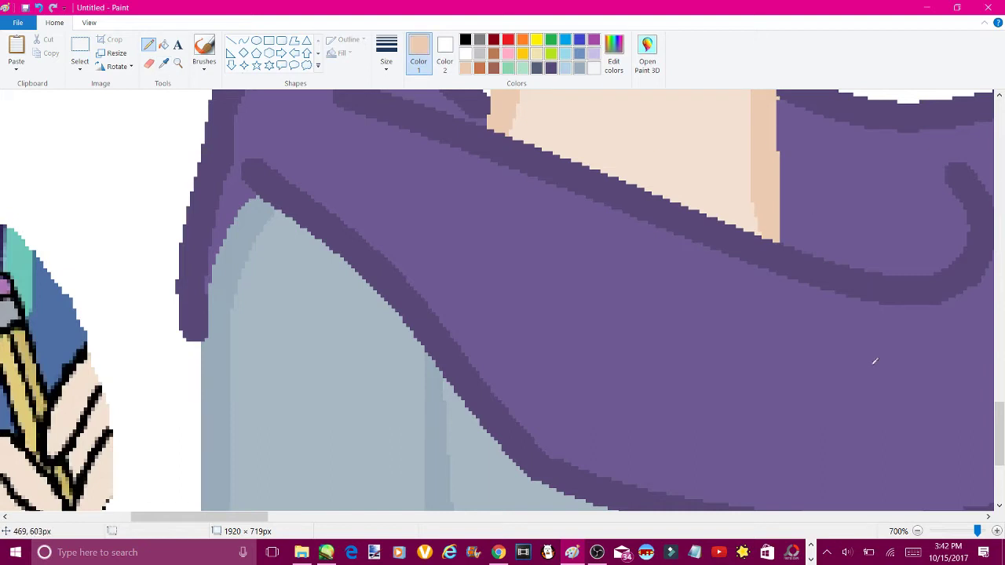
Delete the leftover oval reference picture beside the character's scarf
scroll(875, 361, "down", 6, "ctrl")
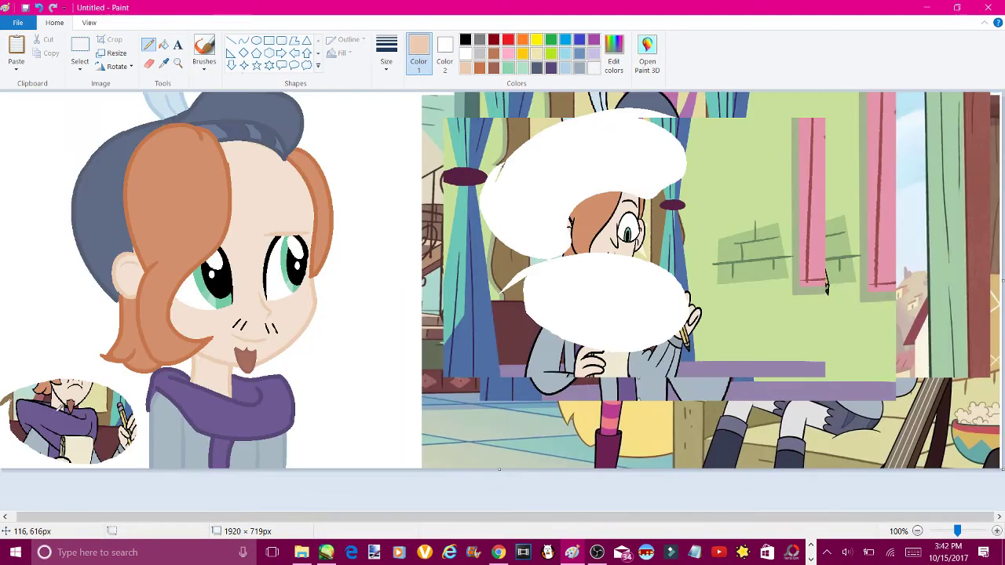
left_click(80, 69)
left_click(91, 99)
left_click_drag(58, 379, 92, 465)
key("Delete")
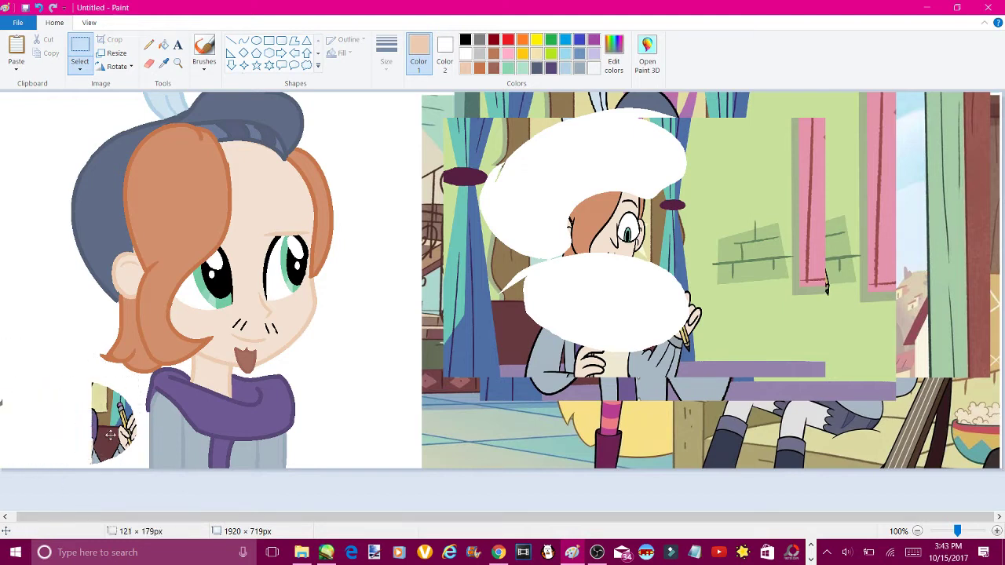
key("Delete")
left_click_drag(44, 373, 1, 417)
left_click(356, 492)
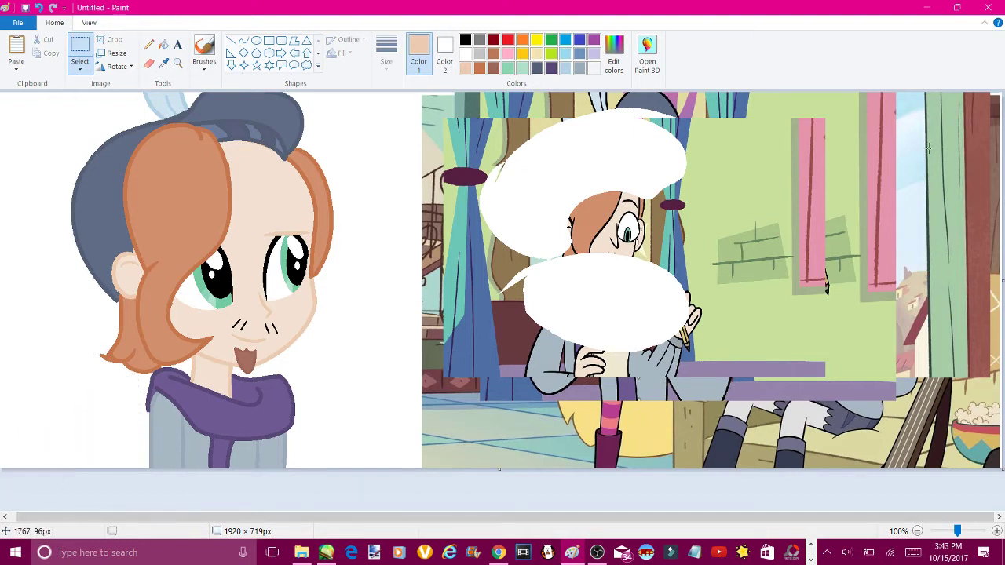
Crop the large reference images off by reducing the canvas to 734 × 718 px
left_click(917, 531)
left_click_drag(510, 185, 195, 186)
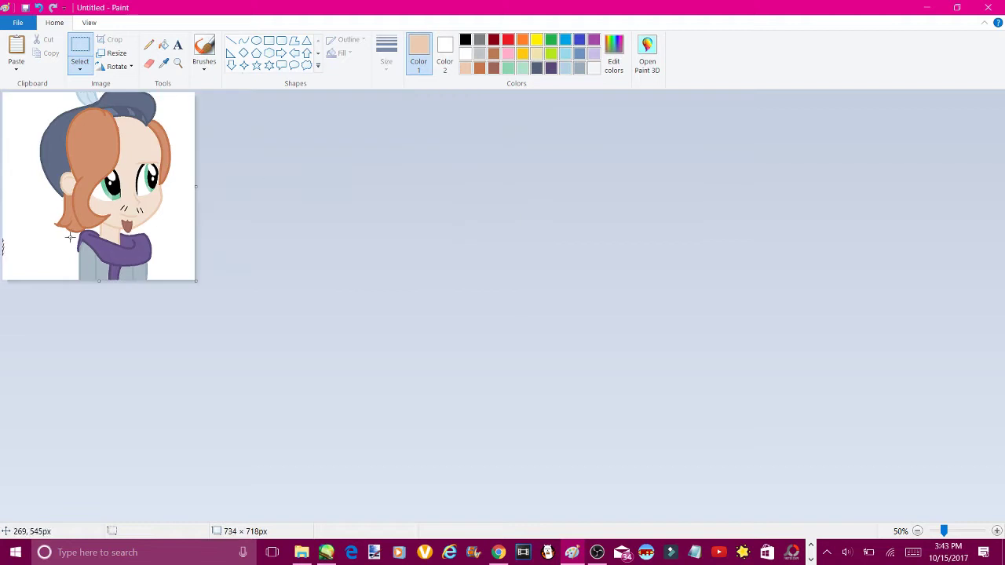
left_click(377, 170)
Close the drawing and save it in Documents as a PNG named "ruberiot cool"
key("alt+F4")
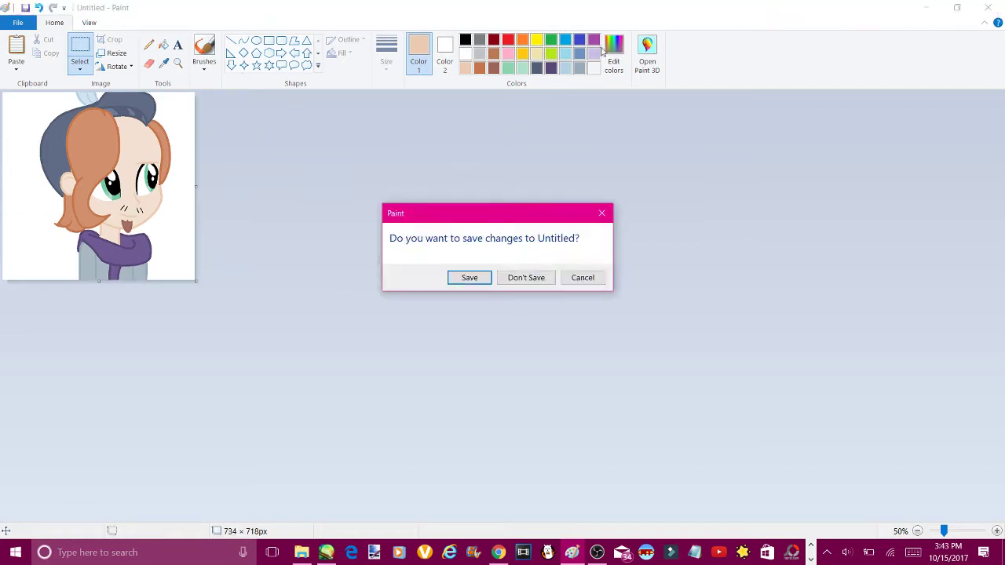
left_click(466, 275)
left_click(371, 204)
left_click(466, 317)
key("ctrl+a")
key("BackSpace")
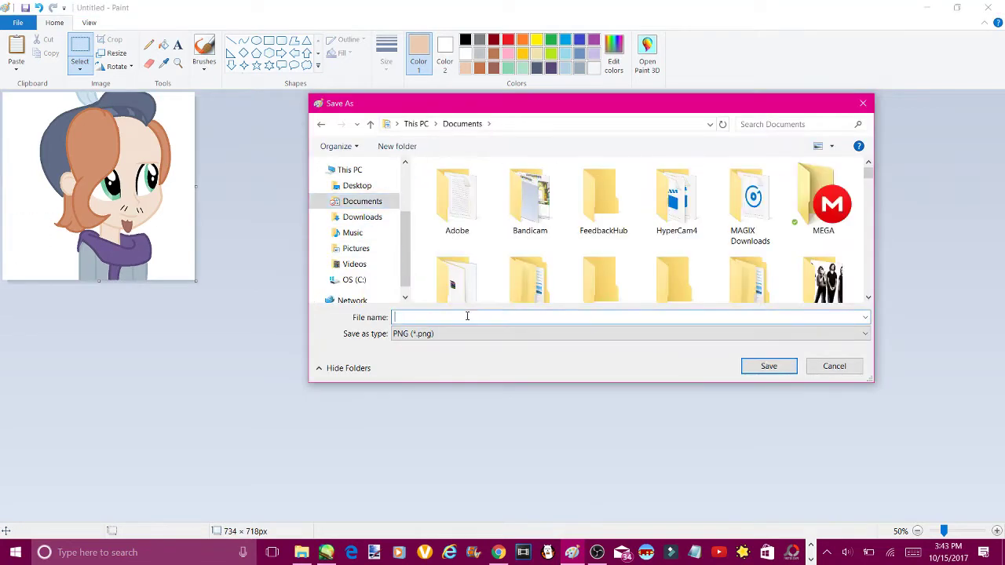
type("re")
right_click(326, 552)
right_click(267, 482)
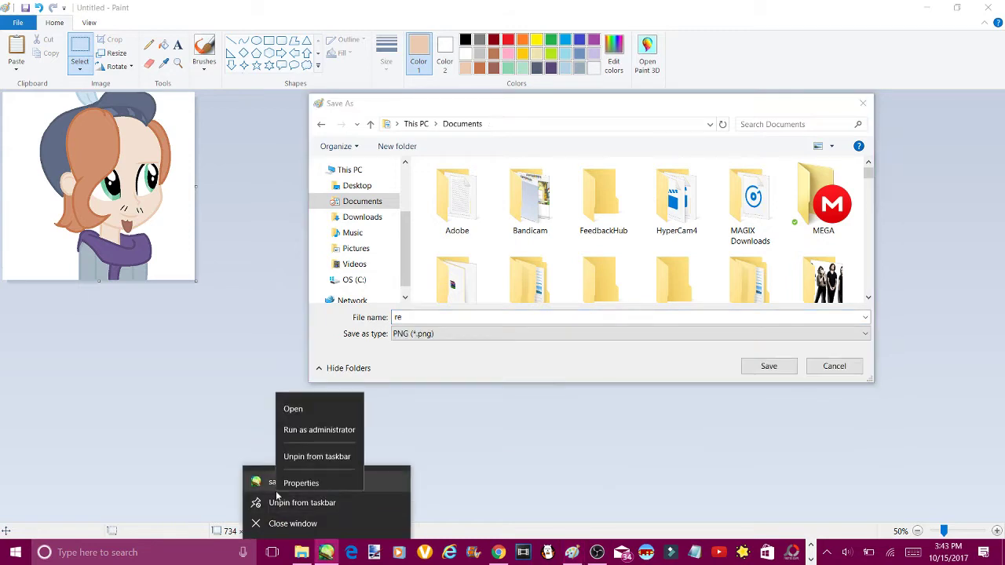
left_click(432, 316)
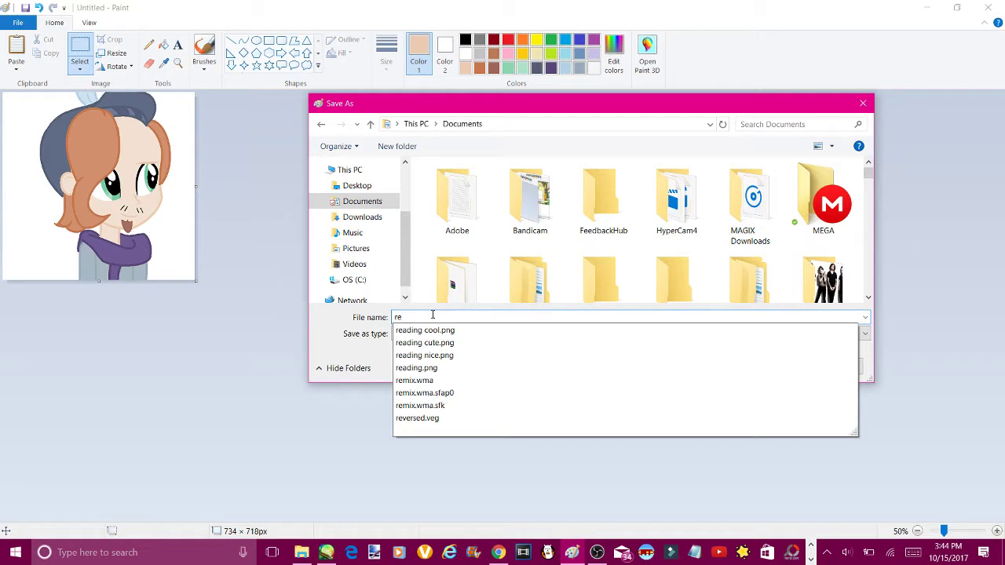
key("BackSpace")
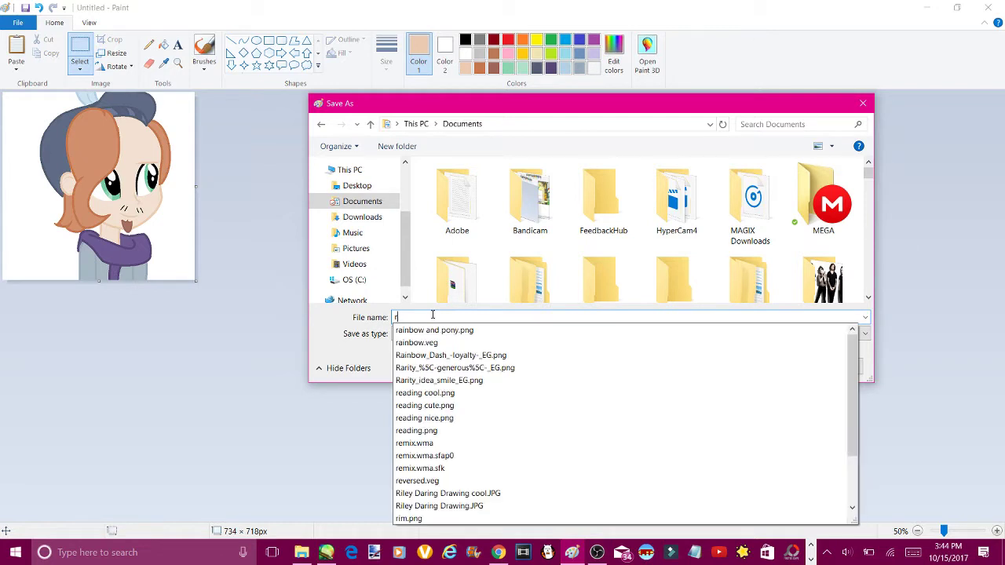
type("uberio")
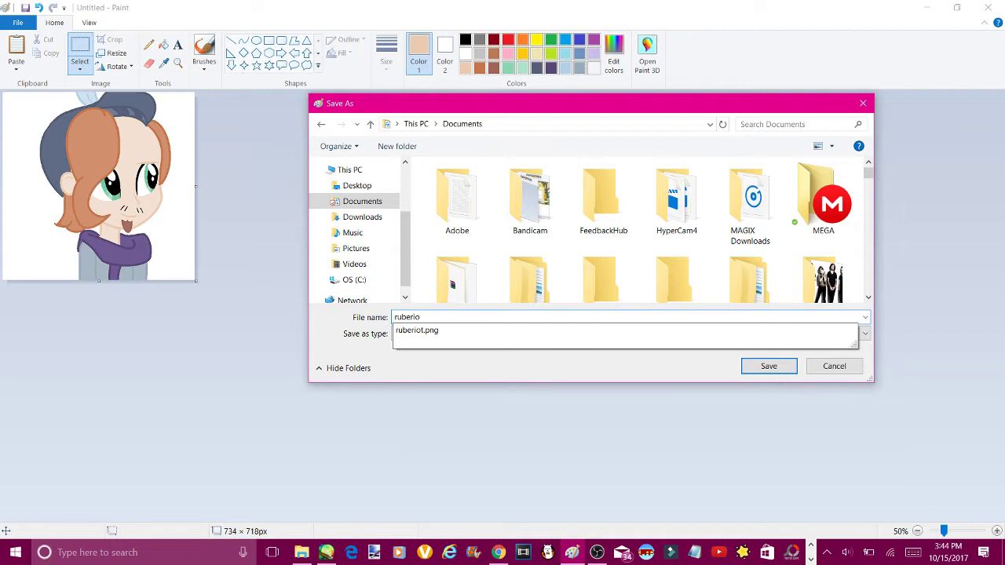
type("t c")
Switch to PaintTool SAI and close its old canvases, saving New Canvas.sai
left_click(498, 552)
right_click(326, 552)
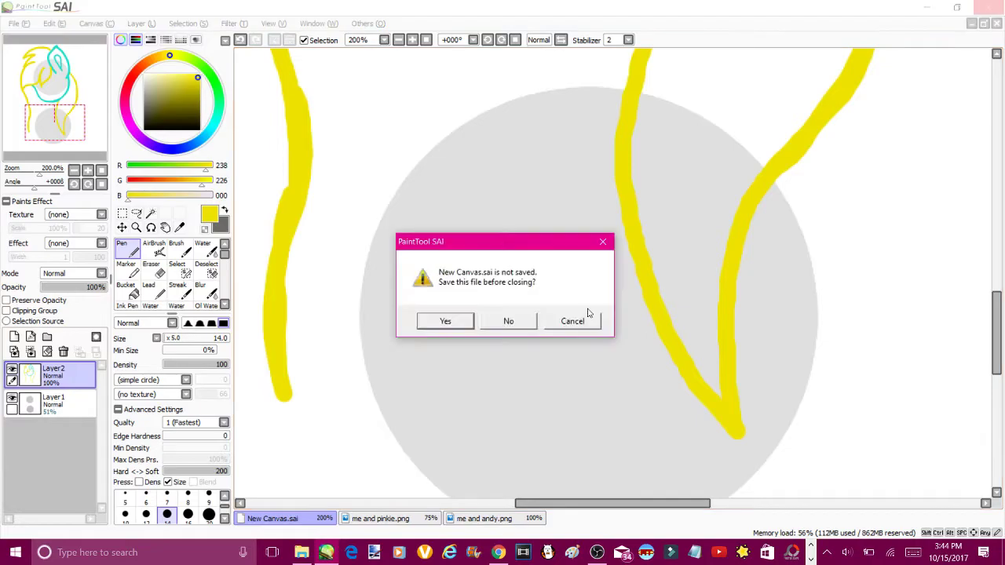
left_click(456, 323)
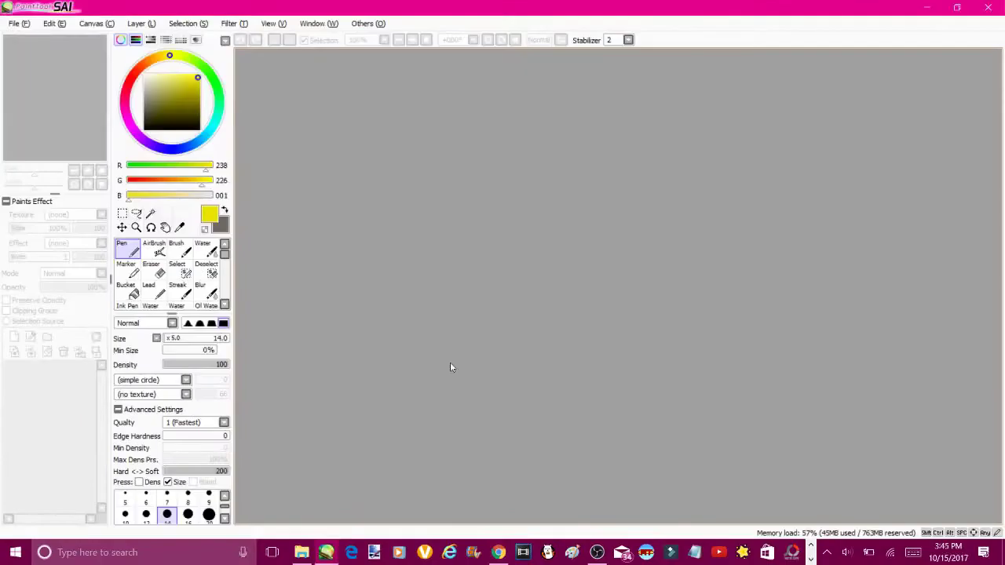
Open "ruberiot cool.png" from the Documents folder in PaintTool SAI
left_click(14, 23)
left_click(23, 49)
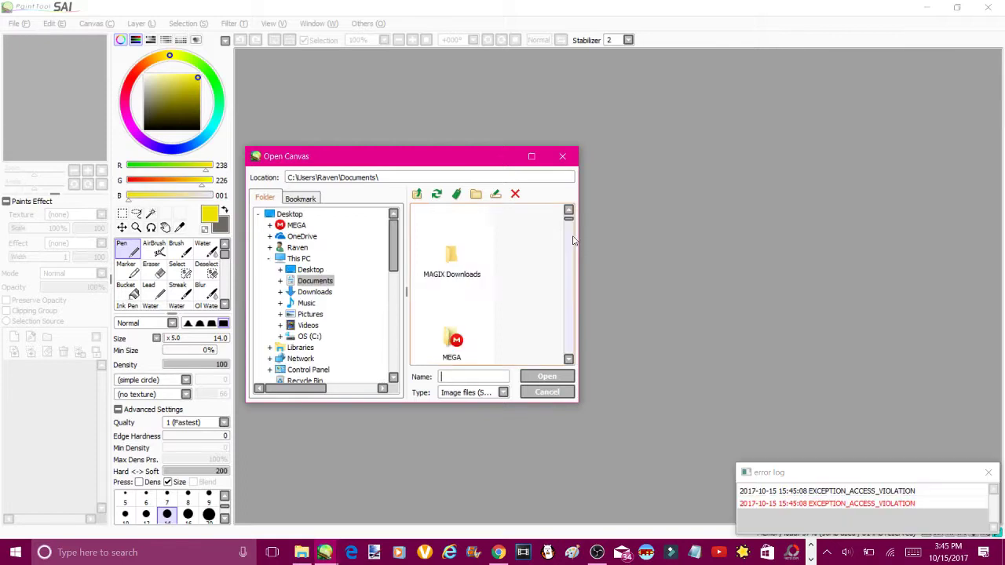
scroll(573, 297, "down", 5)
left_click_drag(573, 297, 593, 336)
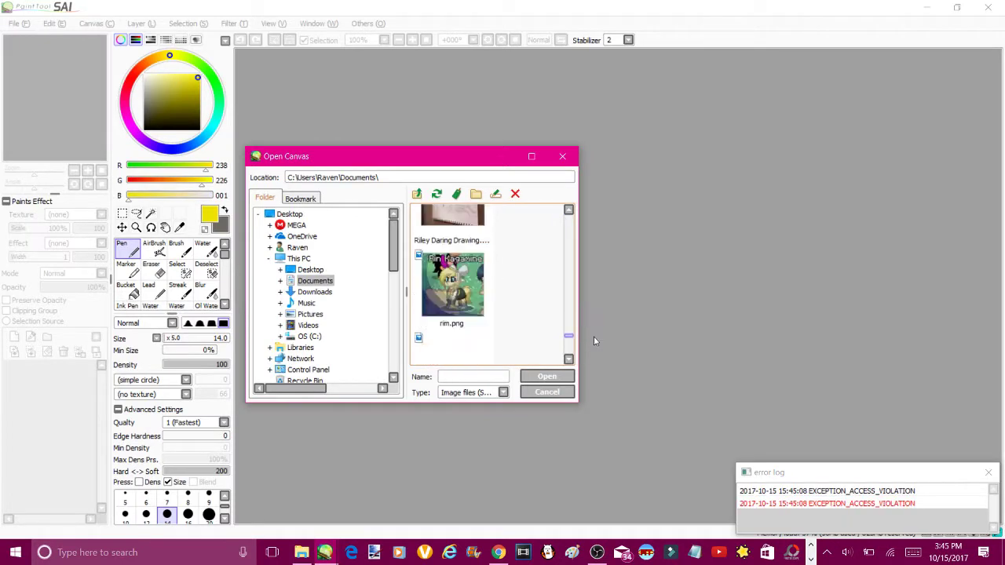
scroll(486, 291, "up", 5)
double_click(452, 283)
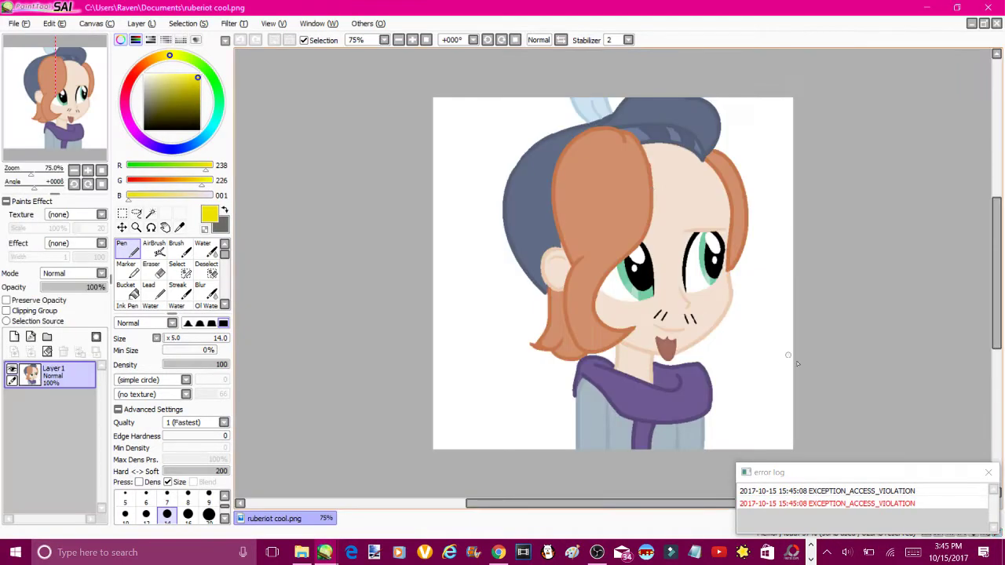
Add a new layer and select all the orange hair areas with the Magic Wand
left_click(151, 212)
left_click(14, 337)
left_click(607, 247)
left_click(561, 326)
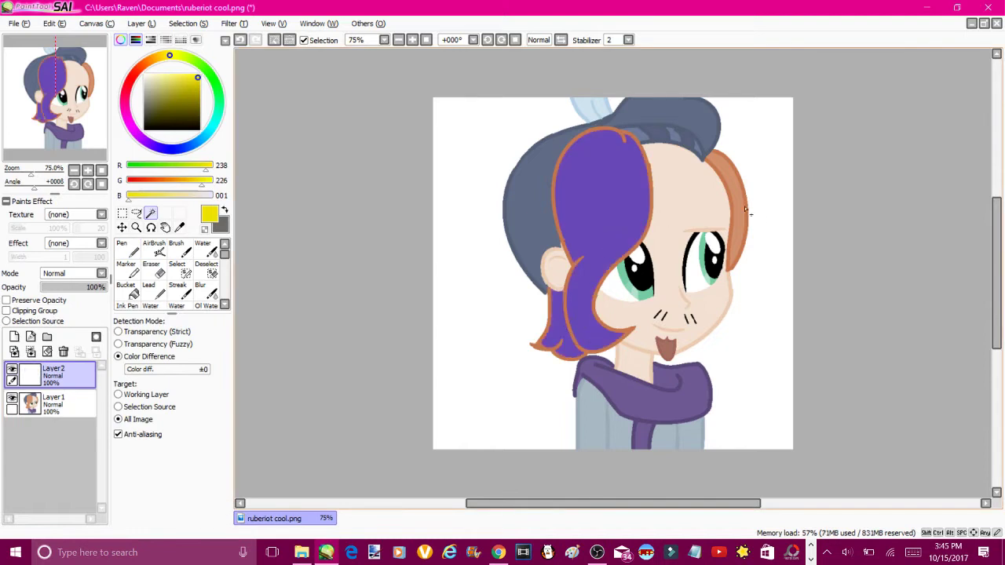
left_click(730, 204)
Sample the hair's orange, airbrush bands across the selected hair at size 40, and soften them with Blur
left_click(621, 174, "alt")
left_click(154, 248)
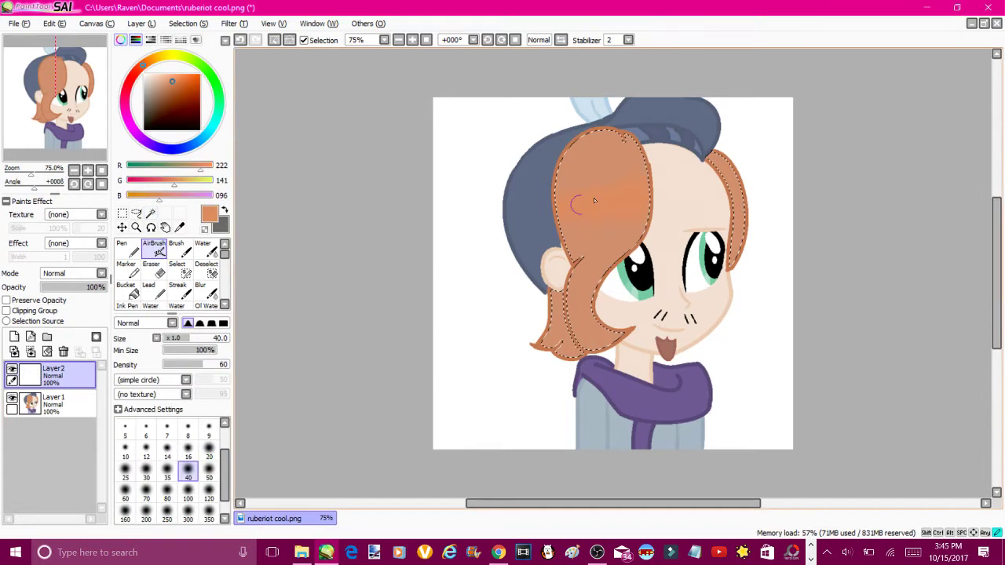
left_click_drag(601, 150, 548, 323)
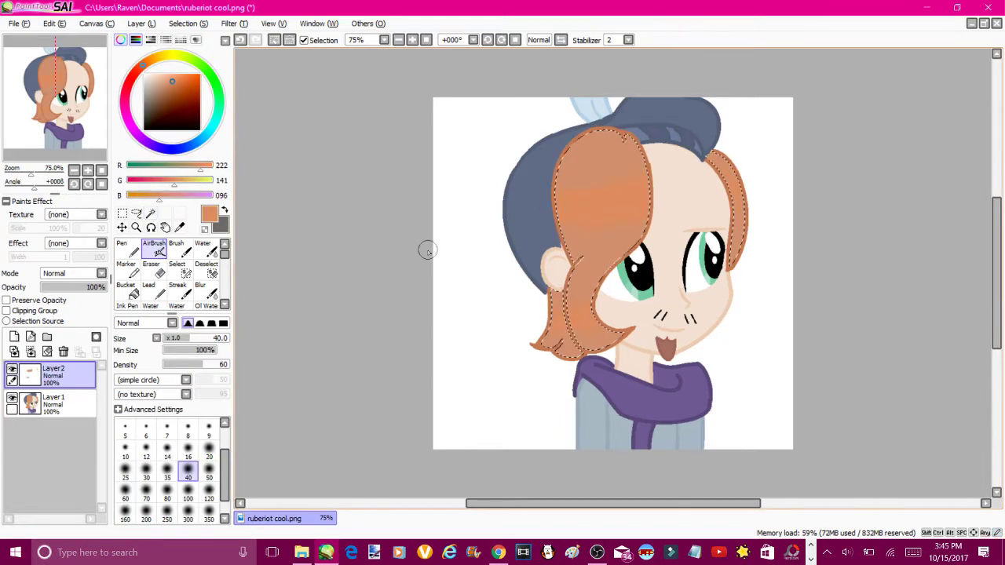
left_click(206, 290)
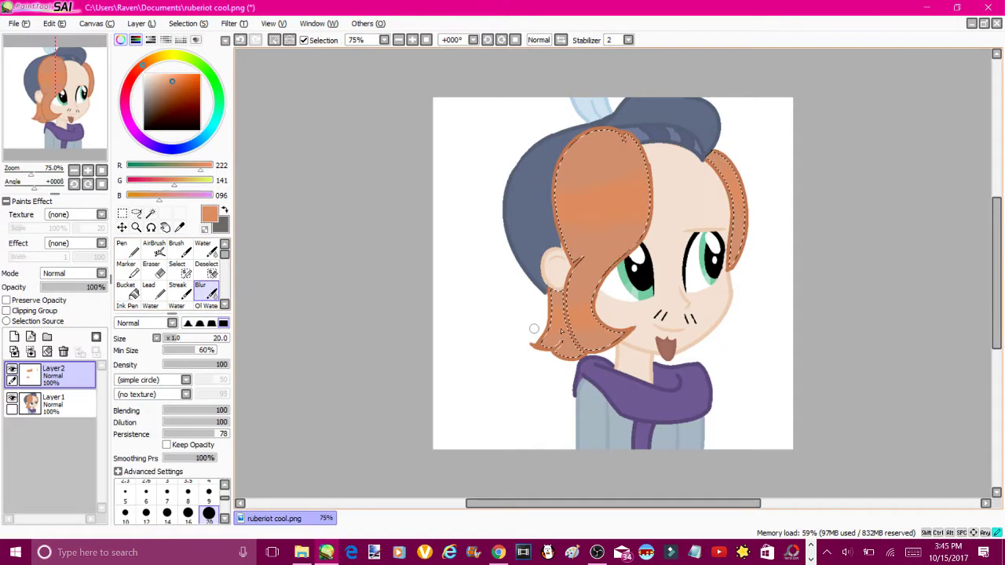
left_click_drag(534, 329, 601, 157)
Set the highlight layer to Luminosity mode and paint shine bands across the upper and lower hair with the Pen
left_click(122, 248)
left_click(75, 273)
left_click(63, 330)
left_click_drag(558, 196, 648, 189)
mouse_move(557, 322)
left_mouse_down()
mouse_move(565, 227)
mouse_move(565, 345)
left_mouse_up()
left_click_drag(565, 290, 621, 251)
left_click_drag(558, 204, 644, 197)
Blur the edges of the hair shine bands and set the highlight layer's opacity to 63%
left_click(206, 290)
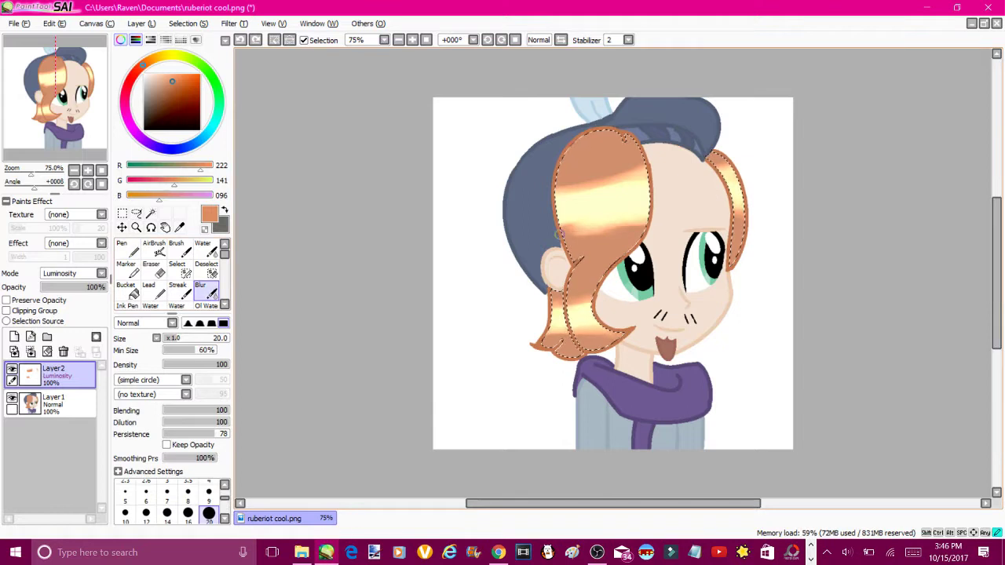
left_click_drag(559, 234, 596, 330)
left_click_drag(566, 298, 636, 188)
left_click_drag(105, 286, 81, 287)
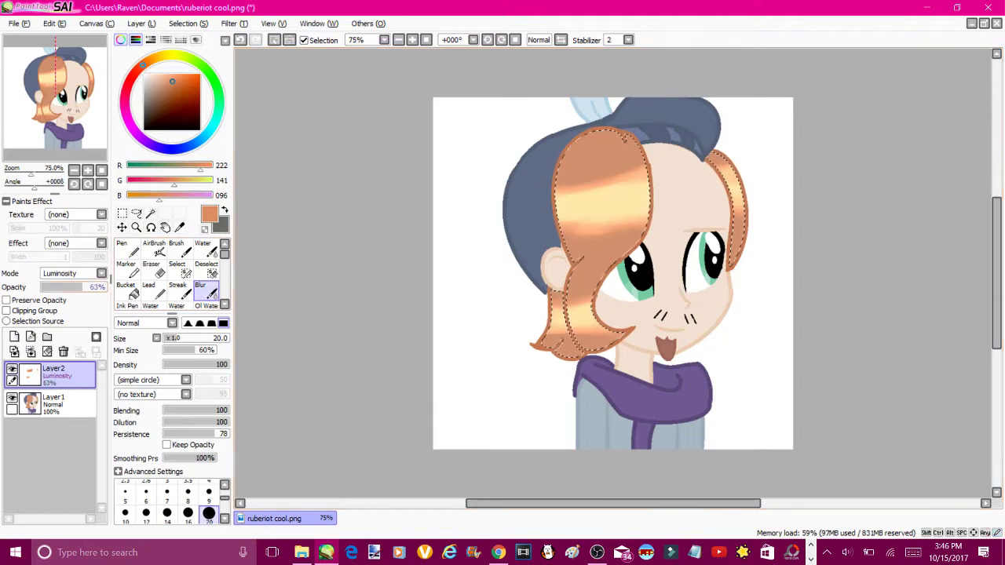
Add another layer above the highlights and try a white Pen stroke at size 20 on the lower hair
left_click(14, 337)
left_click(122, 249)
left_click(166, 513)
left_click(144, 73)
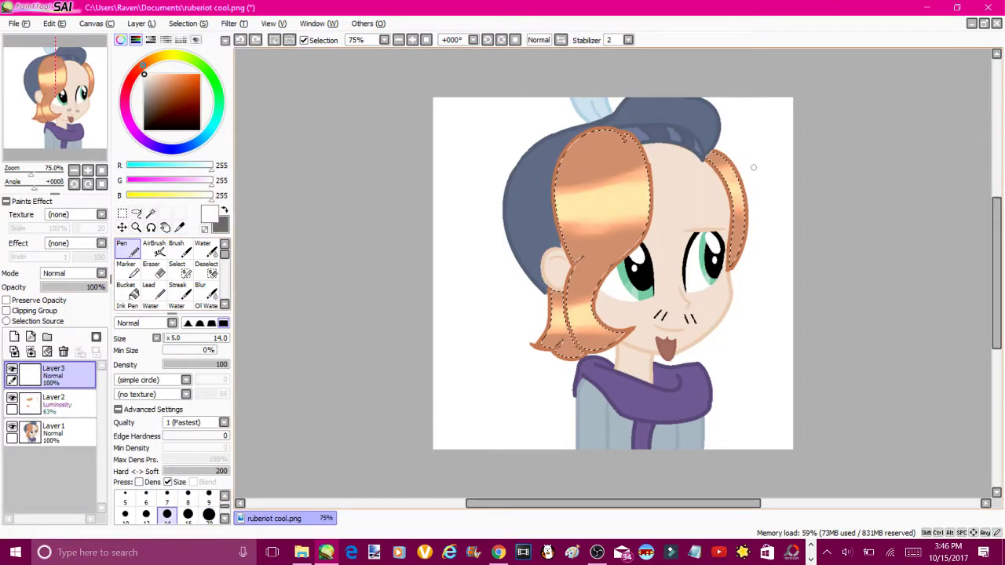
key("bracketright")
key("bracketright")
mouse_move(555, 297)
left_mouse_down()
mouse_move(579, 292)
mouse_move(583, 257)
left_mouse_up()
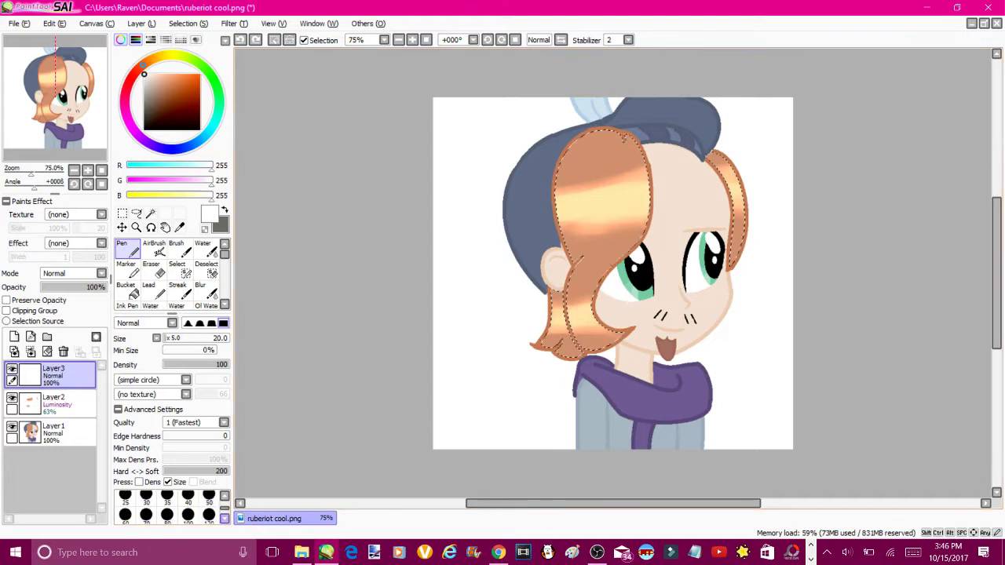
key("ctrl+z")
Paint white bands across the hair with the Pen at size 50, blur them, and set the layer's opacity to 25%
key("bracketleft")
key("bracketleft")
key("bracketleft")
key("bracketleft")
key("bracketleft")
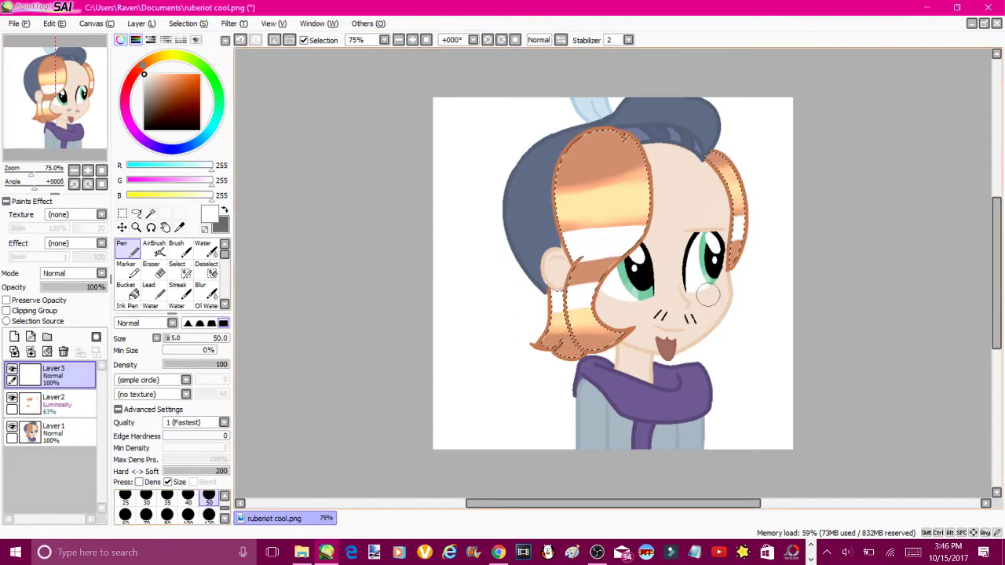
key("b")
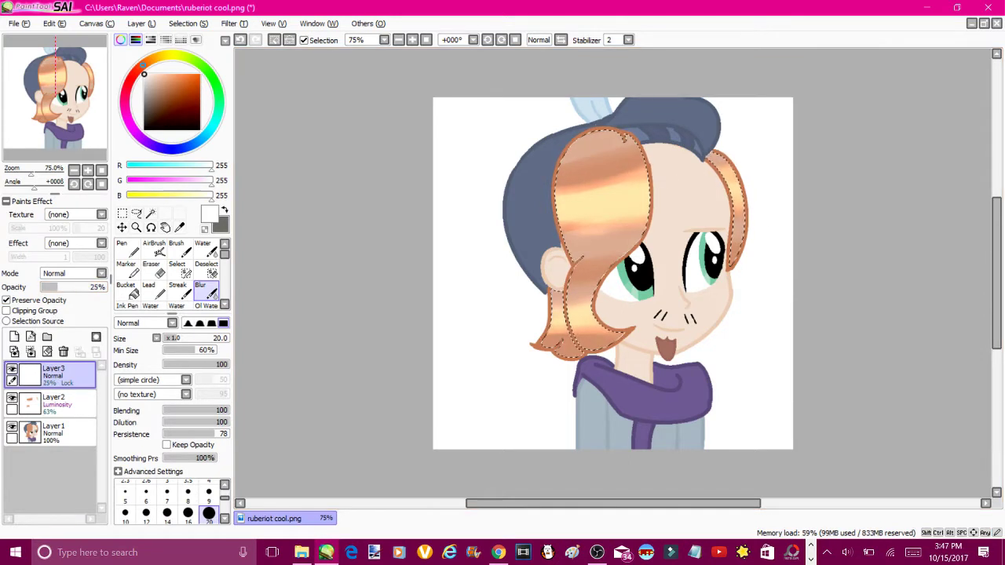
Add a new layer above the hair highlights, set it to Shade mode, and choose black
left_click(14, 336)
left_click(75, 273)
left_click(55, 334)
left_click(143, 130)
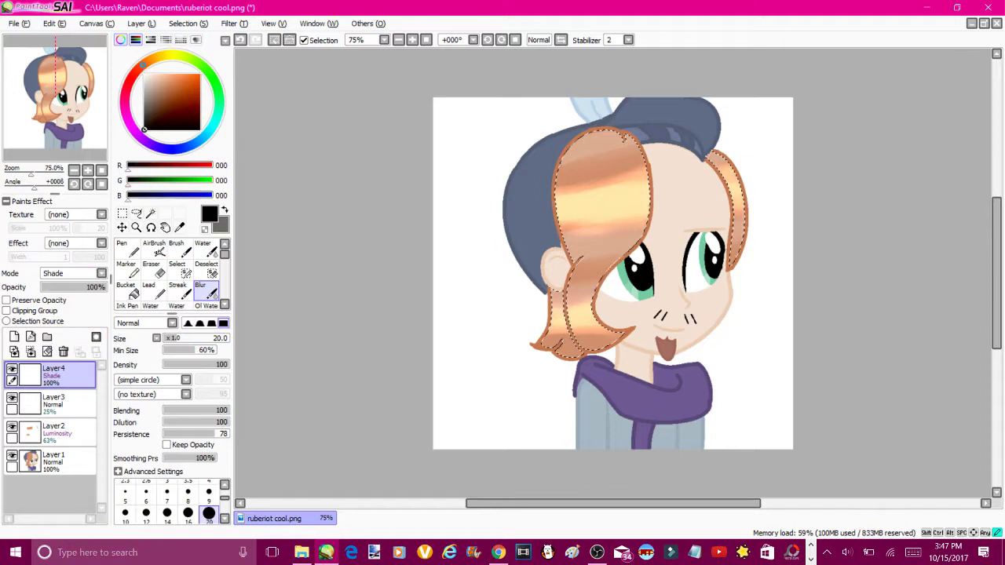
Set the 25% opacity hair highlight layer to Luminosity mode
left_click(53, 401)
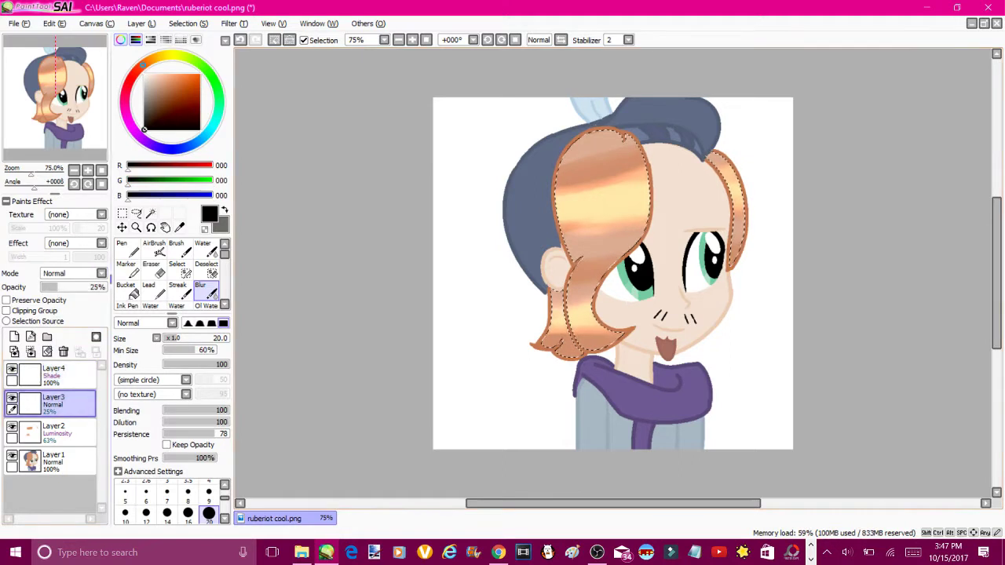
left_click(75, 273)
left_click(55, 322)
Paint black along the hair edges on the Shade layer with the Pen at size 50, and set its opacity to 4%
left_click(54, 373)
left_click(123, 248)
left_click_drag(628, 140, 563, 224)
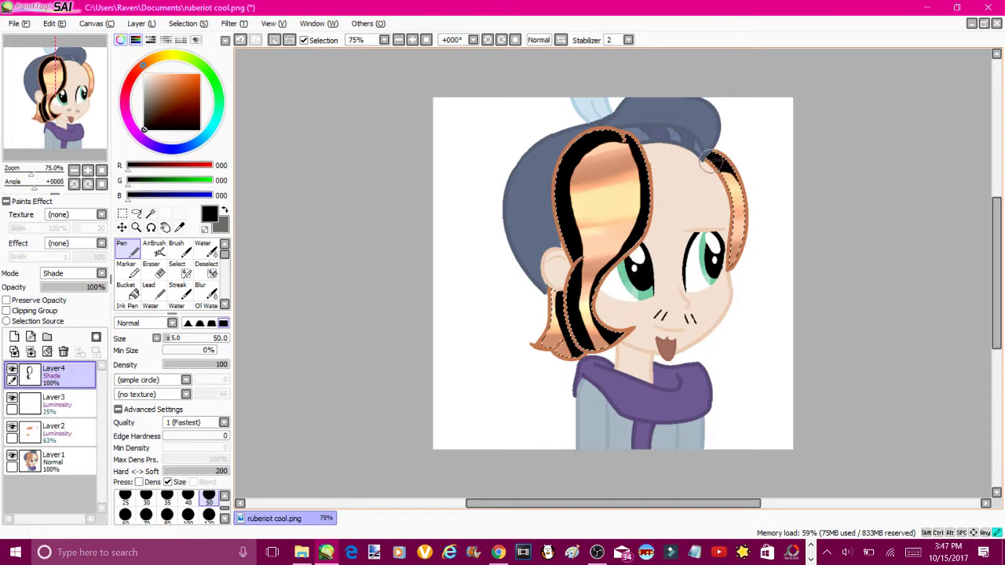
left_click_drag(106, 286, 43, 287)
scroll(612, 275, "left", 2)
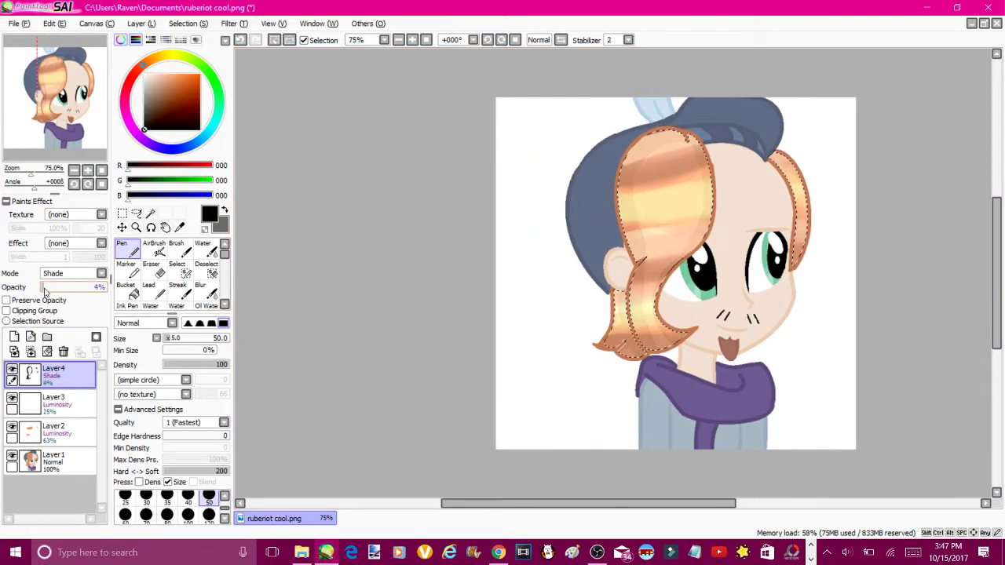
left_click_drag(662, 503, 701, 503)
left_click(274, 39)
Add a new layer and select all the green areas of both irises with the Magic Wand
left_click(412, 39)
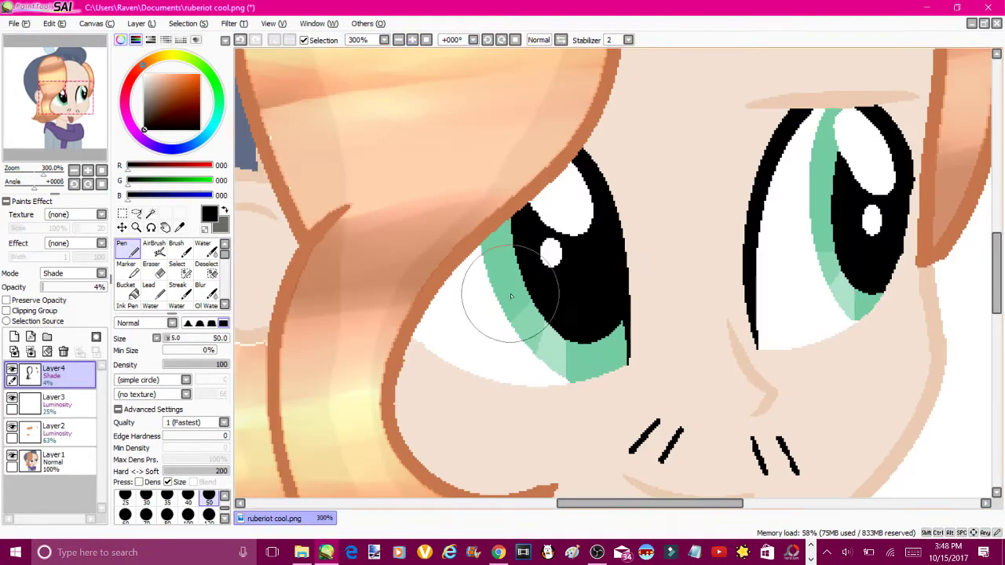
left_click(151, 213)
left_click(14, 336)
left_click(495, 275)
left_click(533, 328)
left_click(554, 355)
left_click(856, 302)
left_click(825, 196)
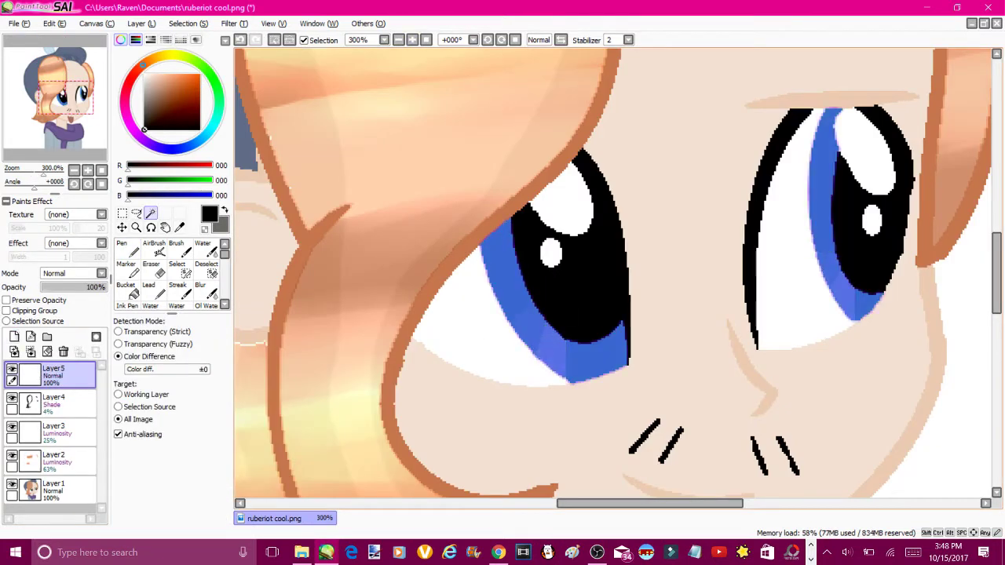
Paint darker and lighter green shading on both irises with the Pen, down to size 9, and set the layer's opacity to 47%
left_click(553, 350, "alt")
left_click(135, 249)
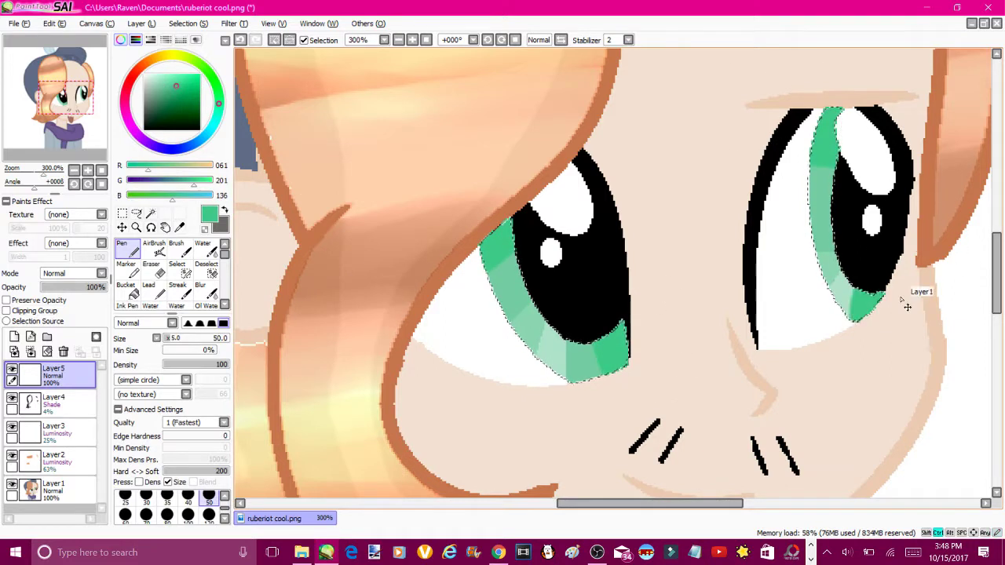
left_click(162, 82)
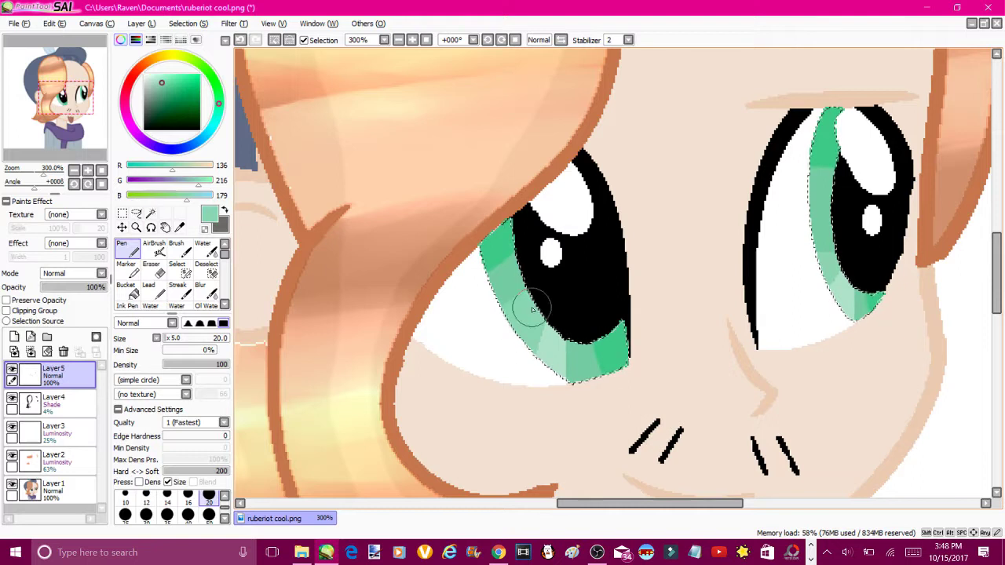
left_click(169, 76)
scroll(214, 502, "up", 1)
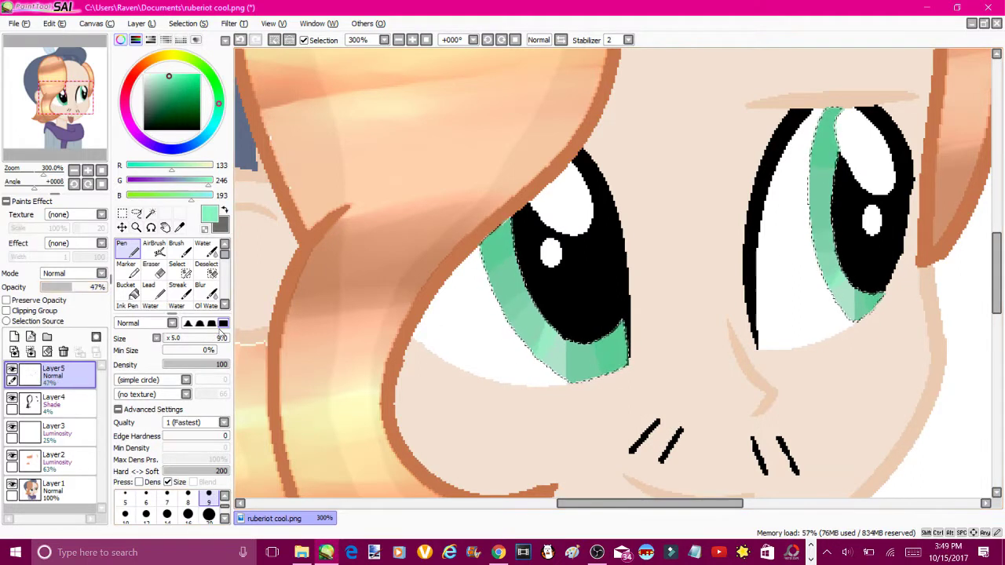
Blur the iris shading, set its layer to Luminosity mode, and lower the opacity to 17%
left_click(203, 289)
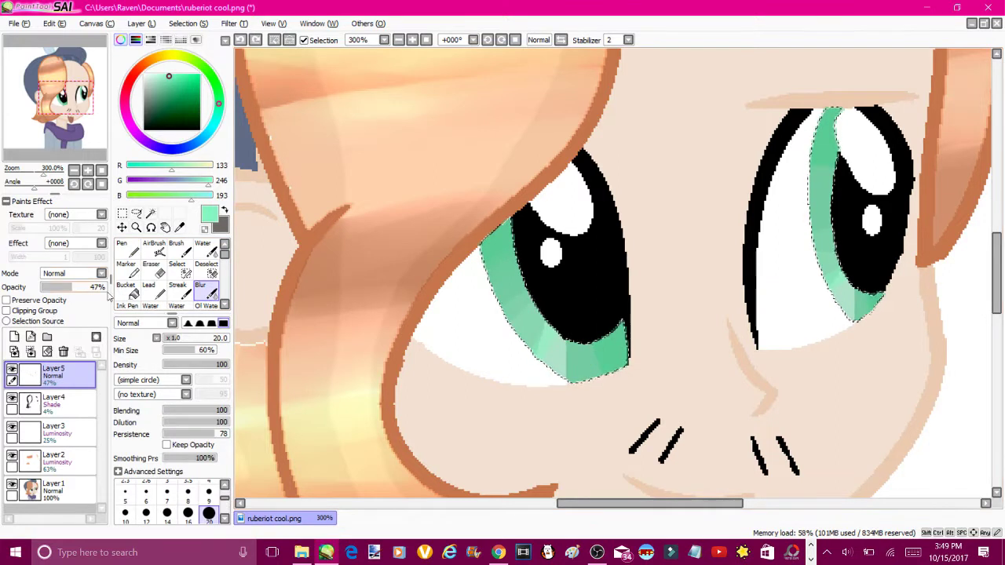
left_click(78, 273)
left_click(72, 322)
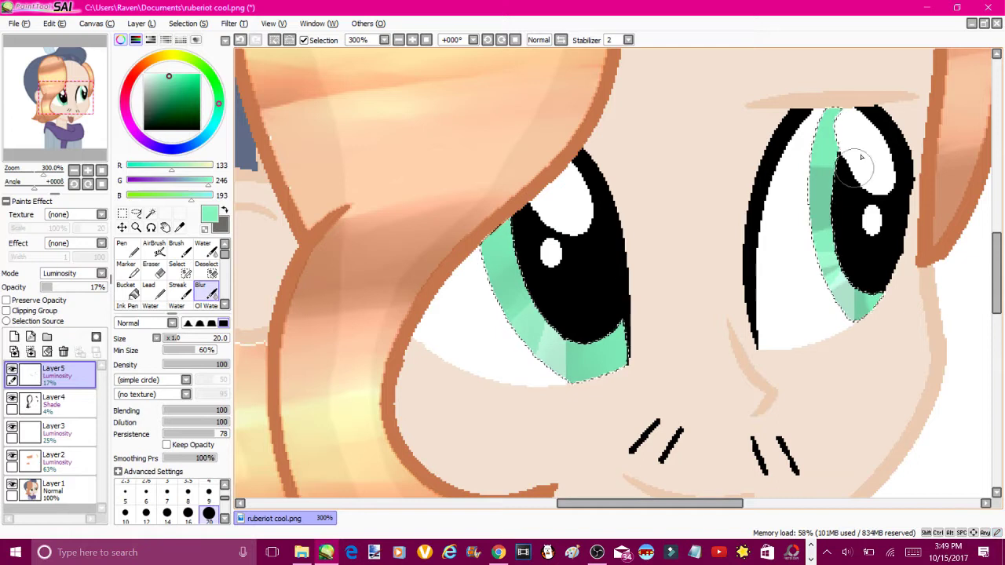
Add white highlights to the irises with the Pen at size 9, blur them, and set the layer's opacity to 16%
left_click(526, 344, "alt")
key("n")
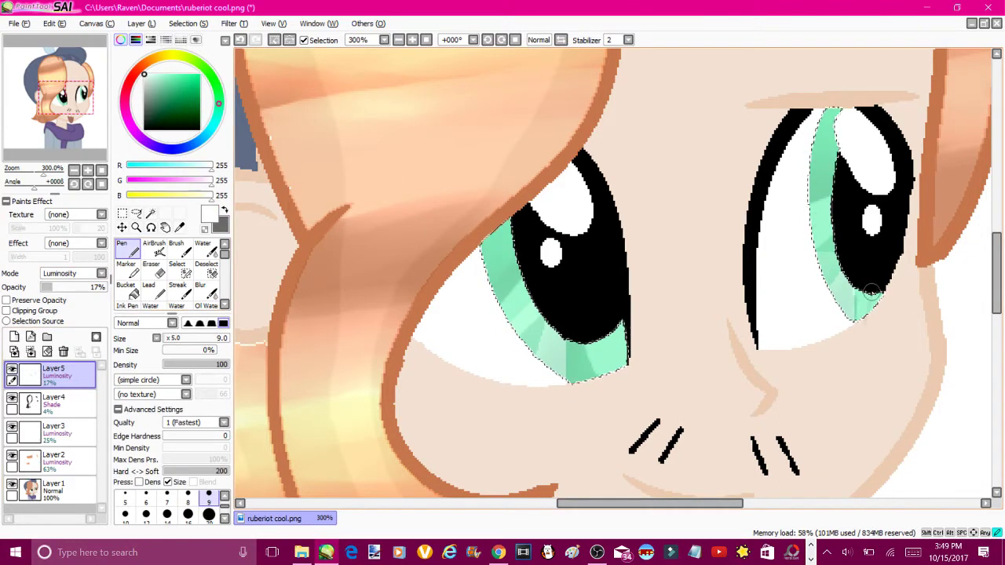
key("b")
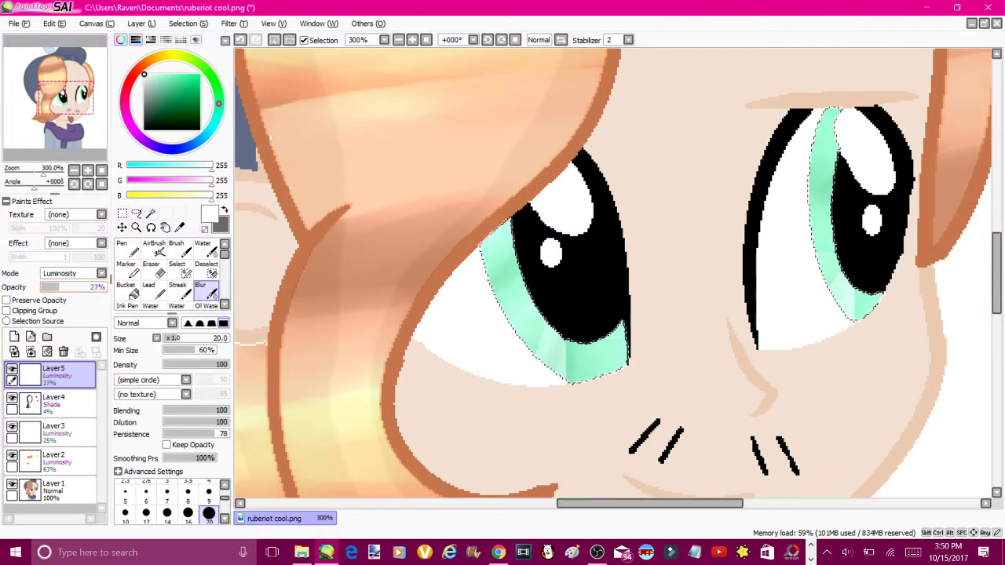
scroll(612, 274, "up", 2)
scroll(613, 273, "down", 5)
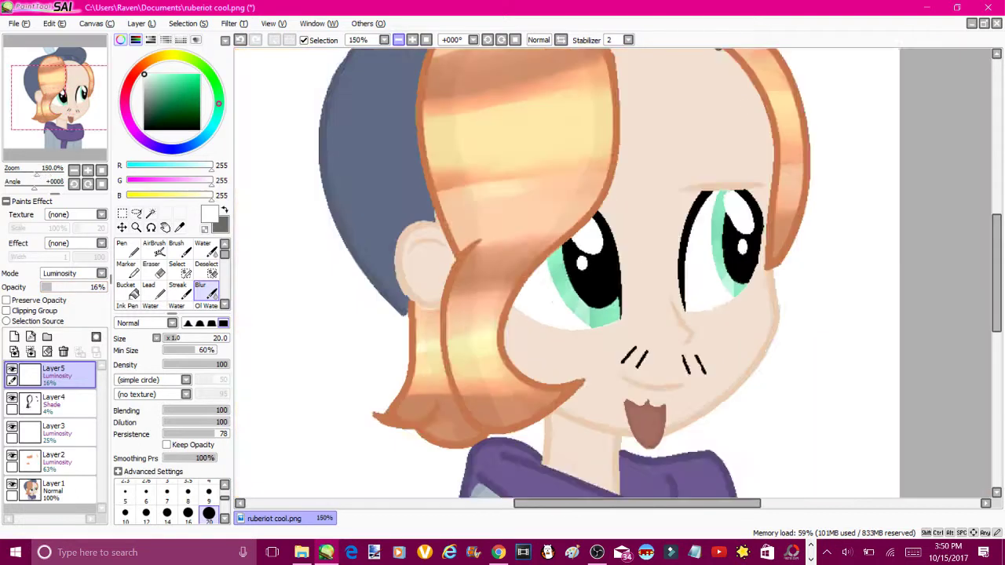
Add a new layer, sample the skin colour, and clear the Magic Wand selection of the face, ear and neck
key("w")
key("ctrl+shift+n")
left_click(644, 188)
left_click(488, 264)
left_click(592, 392)
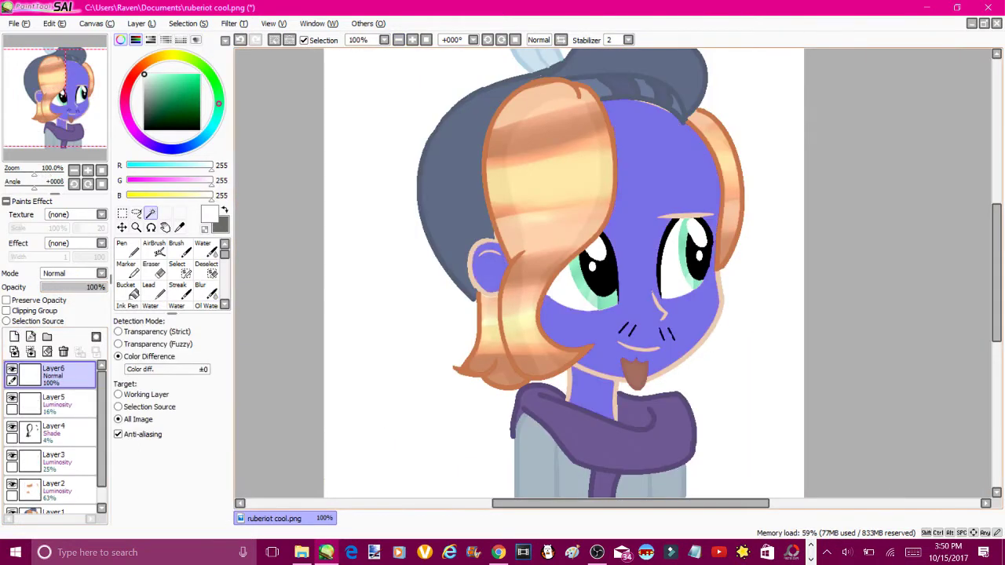
left_click(630, 224, "alt")
key("ctrl+d")
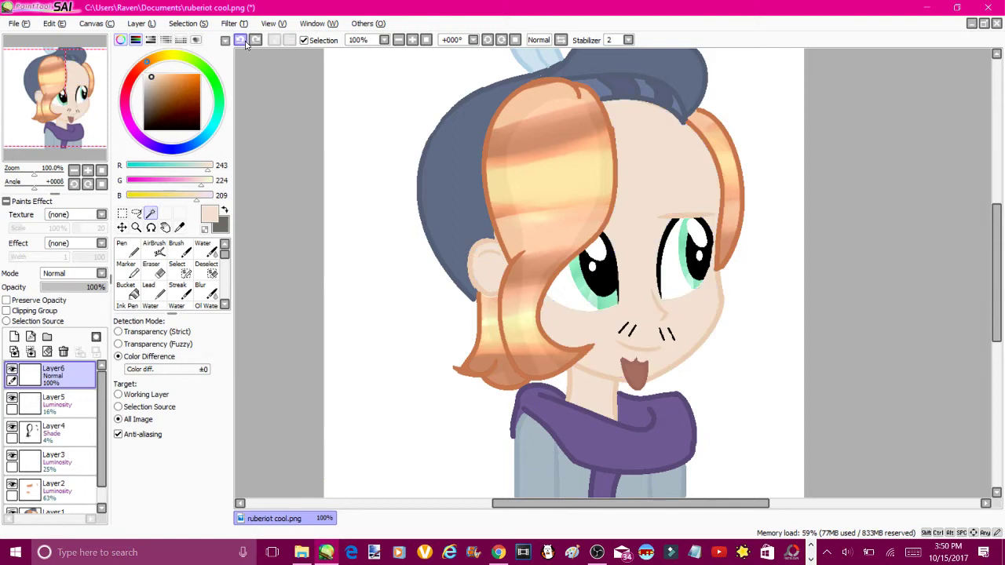
Set the new layer to Luminosity mode and dot the iris beside the hair with the Pen at size 9
scroll(605, 259, "up", 4)
left_click(123, 250)
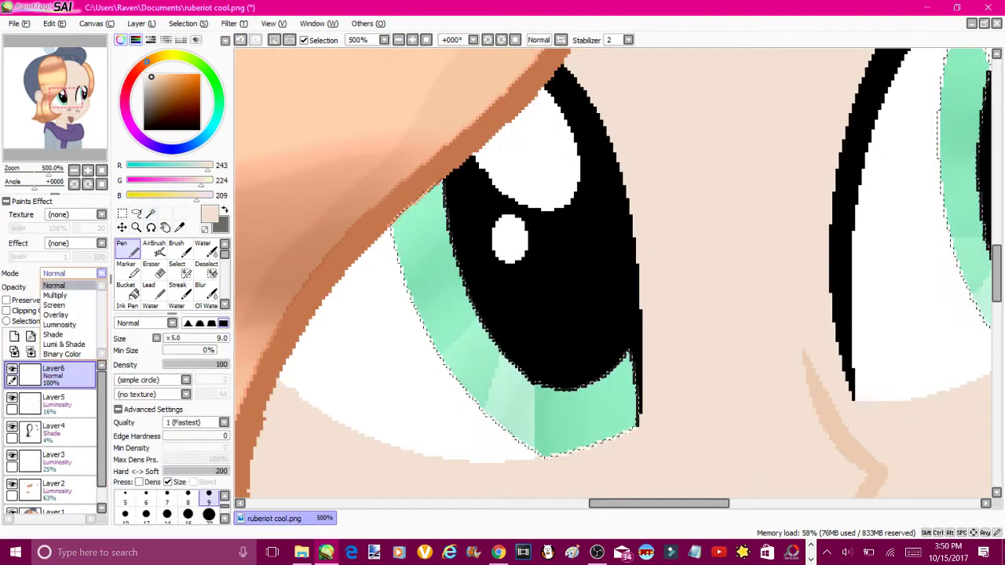
left_click(73, 274)
left_click(428, 206)
left_click(446, 348)
left_click(499, 389)
left_click(552, 424)
left_click(618, 382)
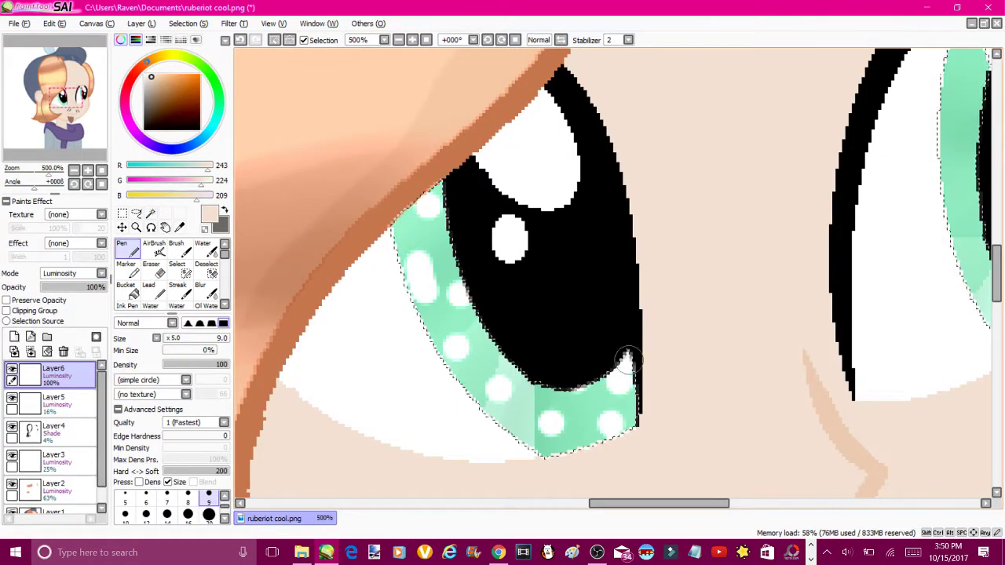
Add strokes along the iris edge with the Pen at size 4 and carve into them with the Eraser at size 8
key("bracketleft")
key("bracketleft")
key("bracketleft")
key("bracketleft")
key("bracketleft")
key("bracketleft")
left_click_drag(395, 227, 402, 266)
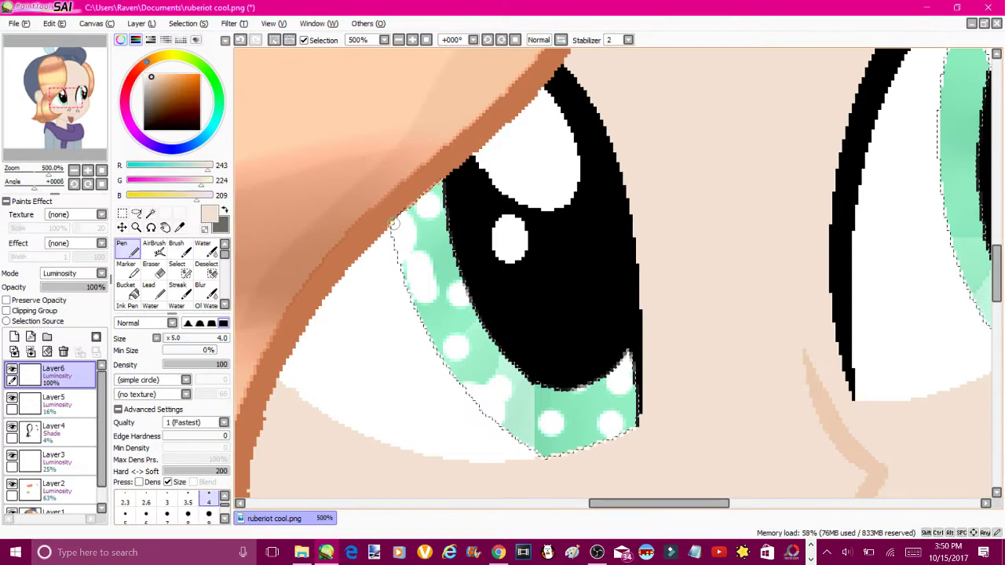
key("e")
left_click_drag(403, 224, 397, 259)
left_click_drag(464, 389, 478, 412)
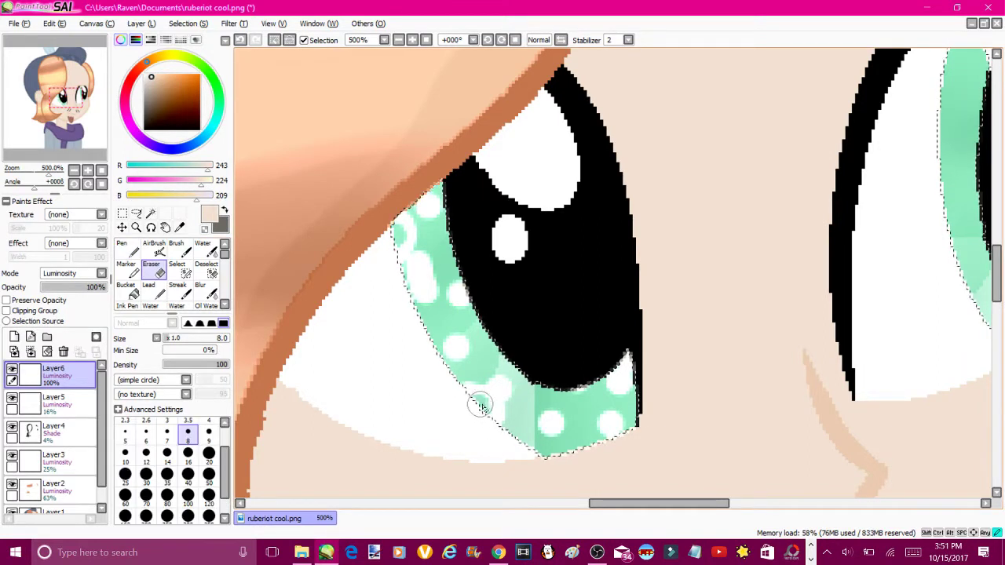
Dot the other eye's iris with bright sparkles of varied size using the Pen at size 4
key("n")
key("h")
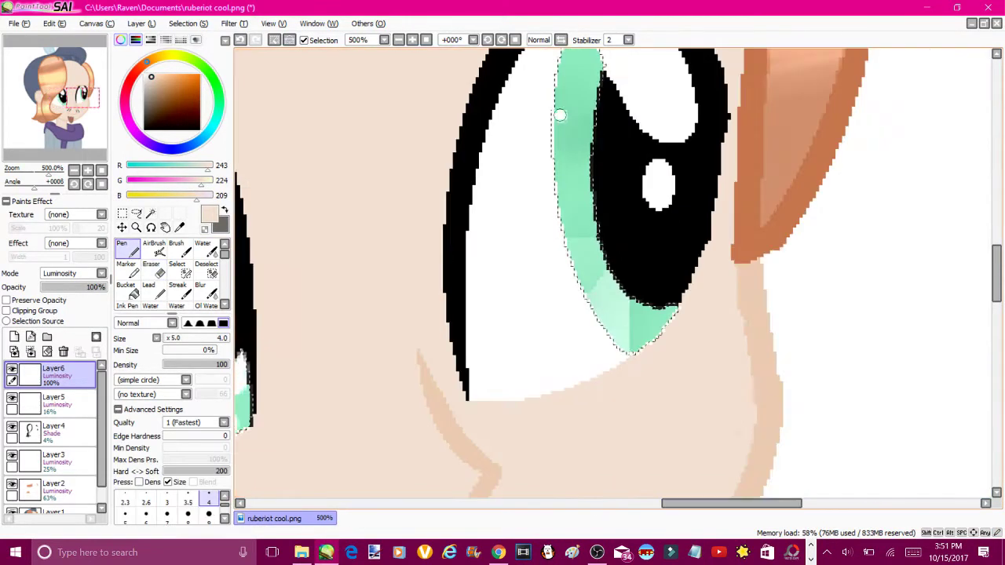
left_click(589, 76)
left_click(571, 148)
left_click(656, 318)
left_click(577, 263)
left_click(620, 298)
left_click(647, 313)
left_click(635, 342)
left_click(567, 180)
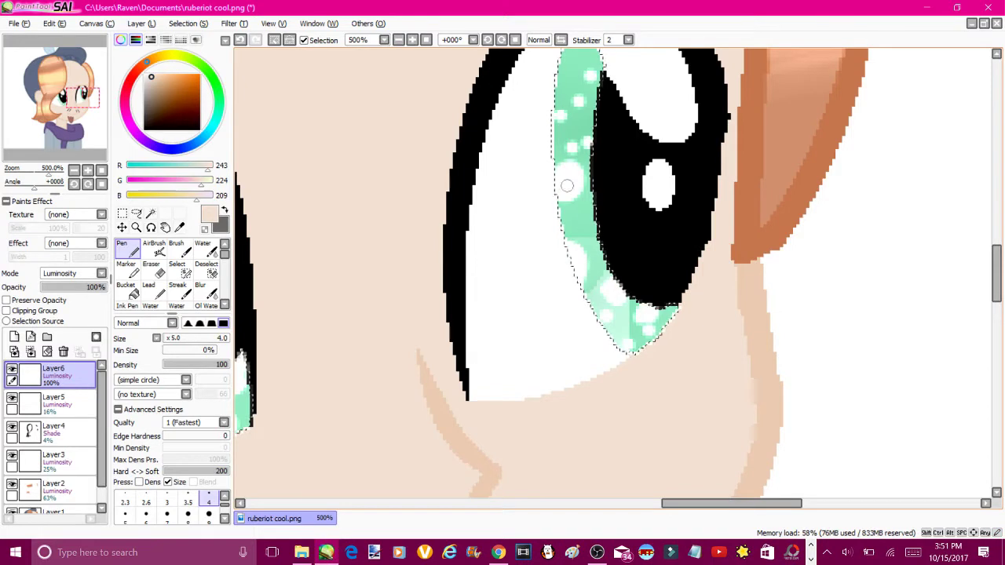
scroll(570, 259, "up", 5)
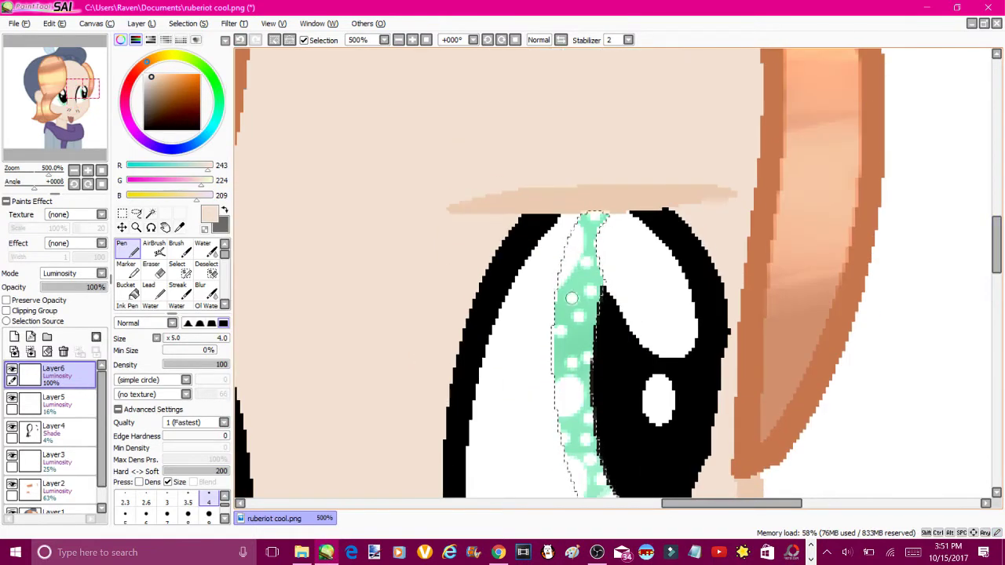
Erase into the largest sparkles on that iris with the Eraser at size 8, leaving rings
key("e")
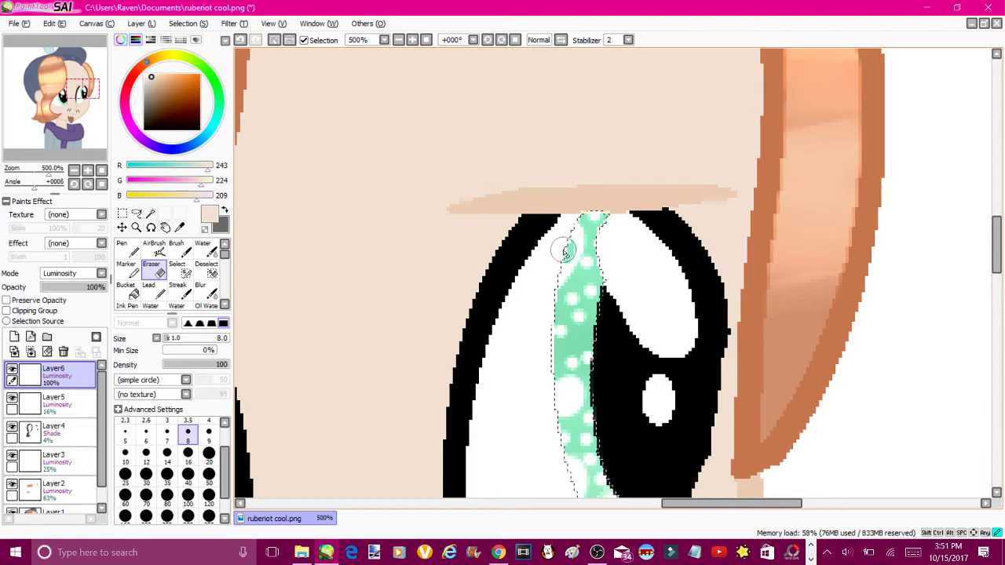
left_click(562, 396)
scroll(902, 328, "down", 3)
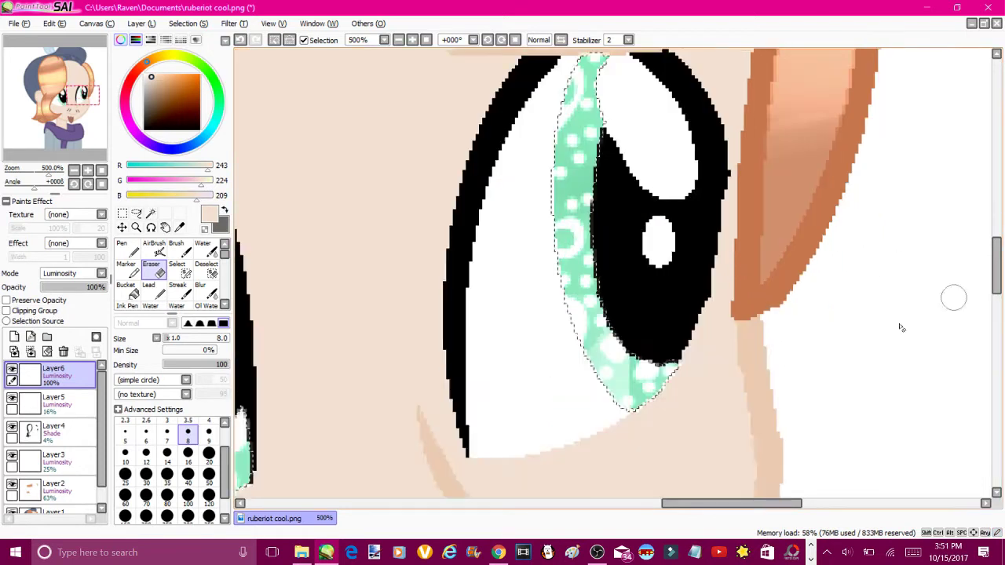
Fill the iris beside the hair with more small sparkle dots using the Pen at size 4
left_click_drag(703, 503, 635, 505)
left_click(128, 256)
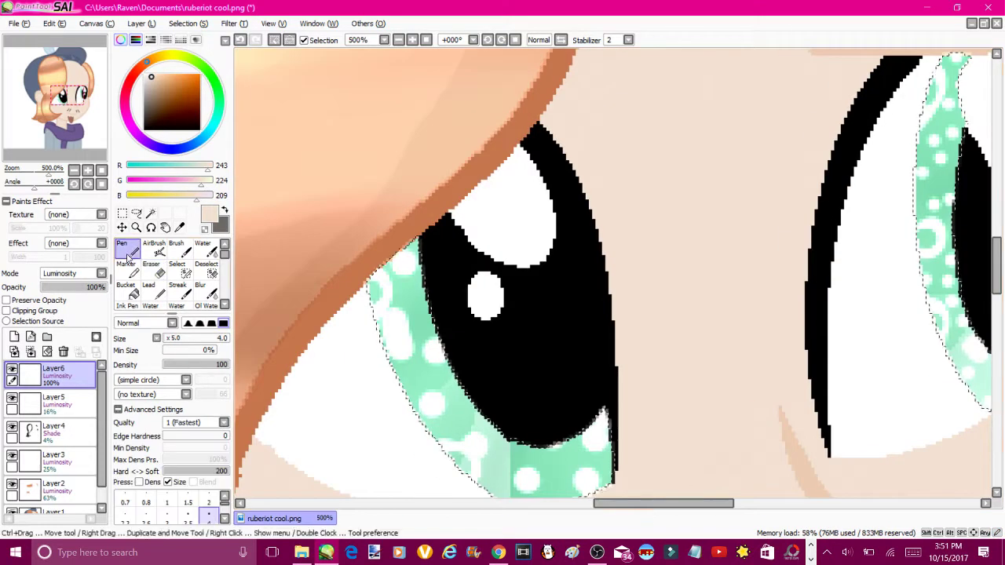
left_click(413, 377)
left_click(451, 451)
left_click(594, 466)
left_click(403, 295)
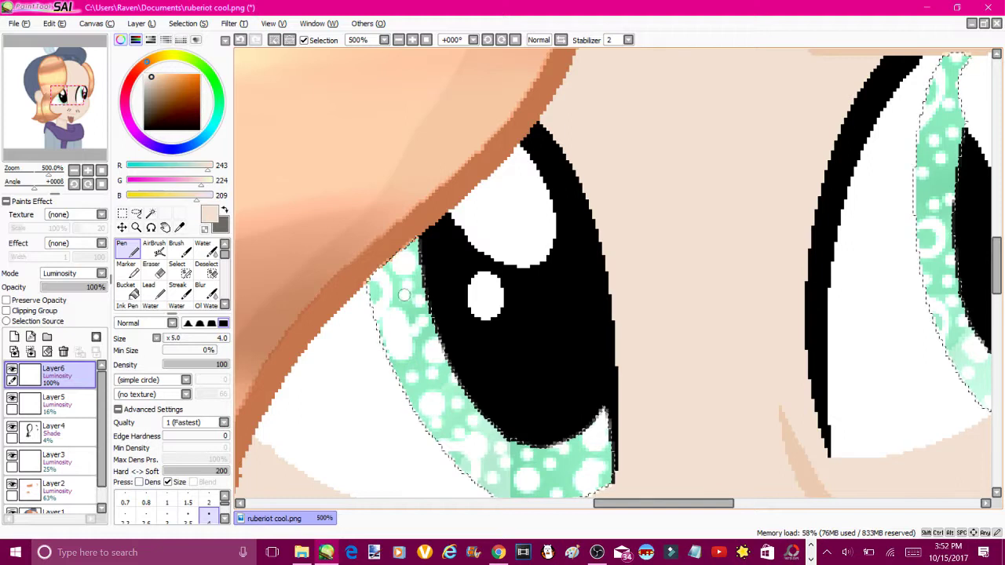
scroll(495, 269, "down", 3)
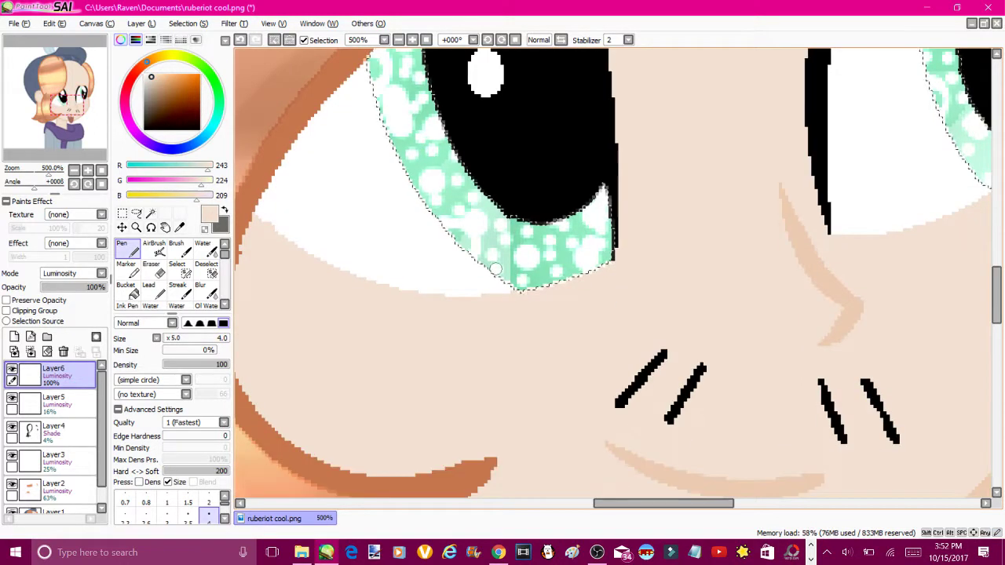
Lower the iris sparkle layer's opacity to 34% and clear the selection
left_click_drag(105, 287, 64, 286)
key("minus")
key("minus")
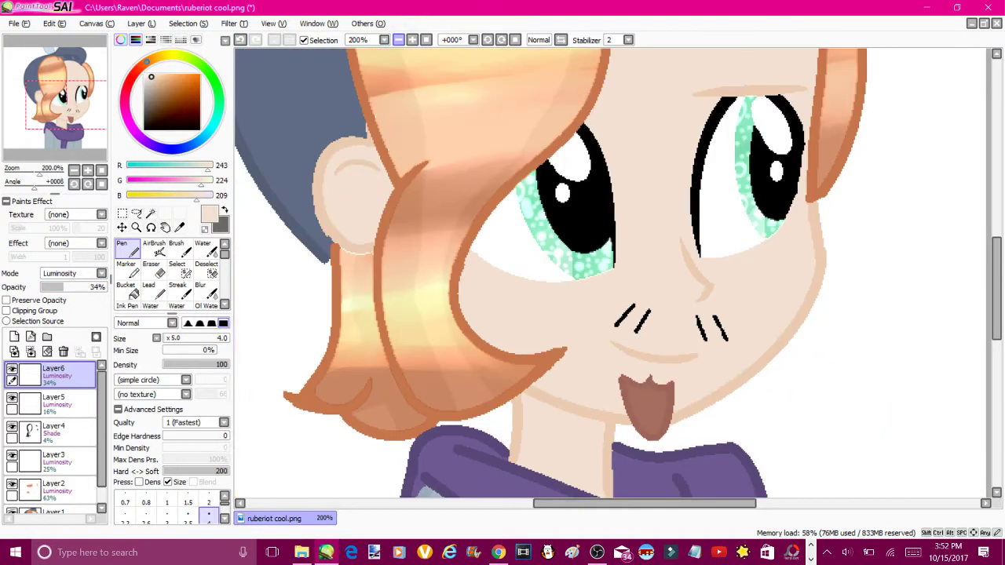
Add a new layer, select the black pupils of both eyes with the Magic Wand, and pick a medium green for the Pen
key("w")
key("ctrl+shift+n")
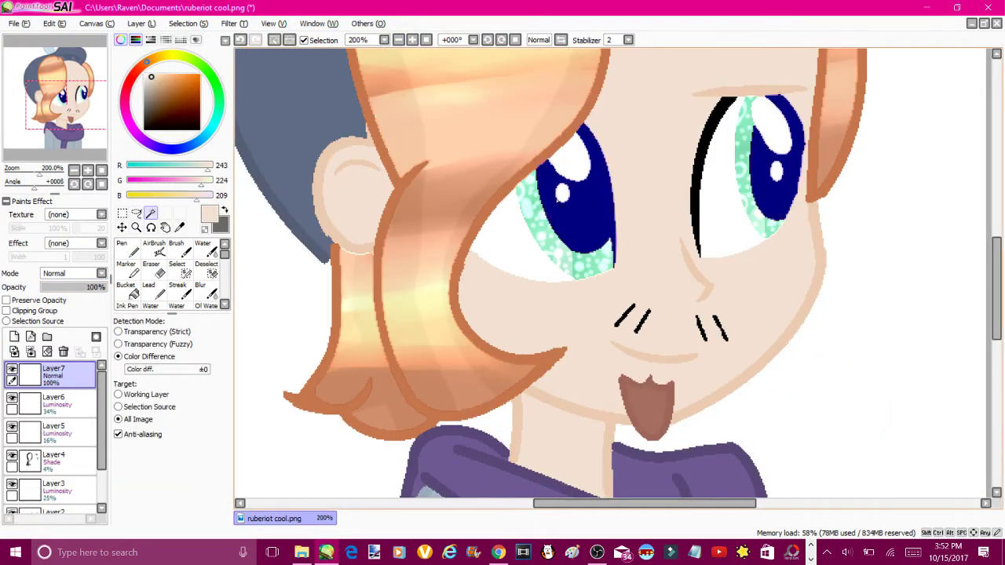
left_click(550, 188, "alt")
key("n")
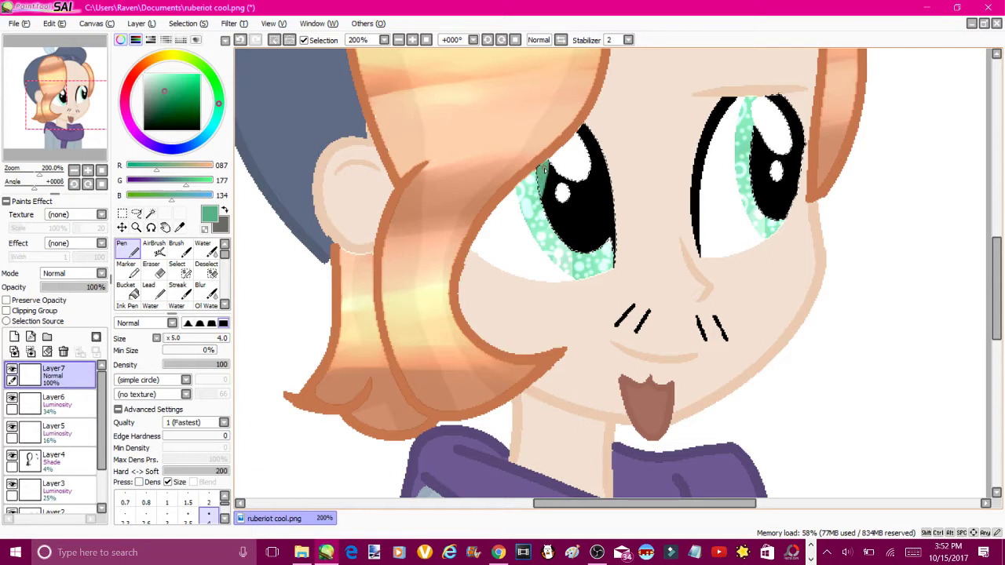
Paint green over the upper part of both selected pupils with the Pen at size 20
key("bracketright")
key("bracketright")
key("bracketright")
key("bracketright")
key("bracketright")
key("bracketright")
key("bracketright")
key("bracketright")
key("bracketright")
key("bracketright")
left_click(572, 198)
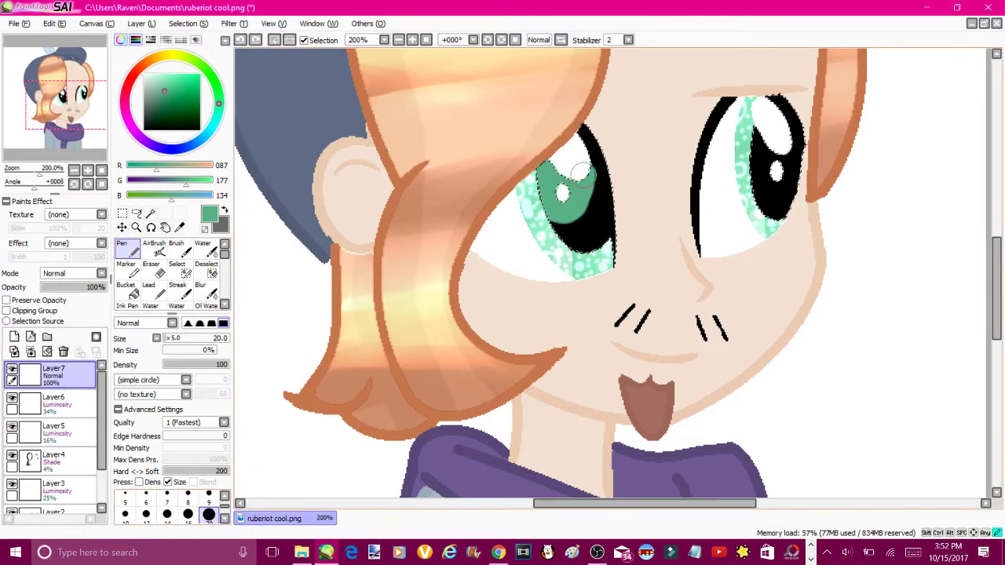
left_click_drag(773, 141, 758, 167)
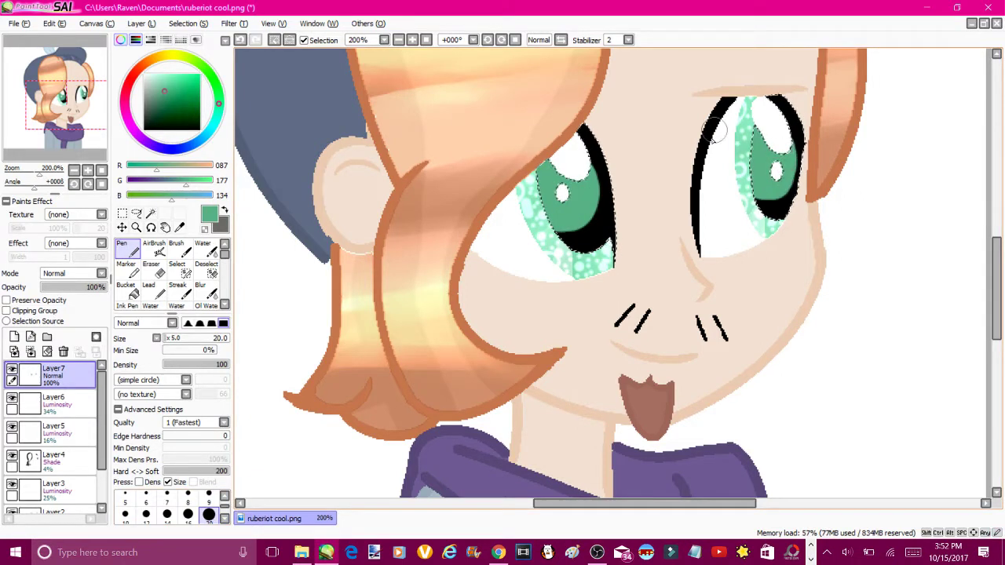
Paint black back over the middle of both pupils with the Pen at size 16, leaving green crescents along their sides
left_click_drag(578, 161, 563, 179)
left_click(564, 179, "alt")
key("ctrl+z")
key("ctrl+z")
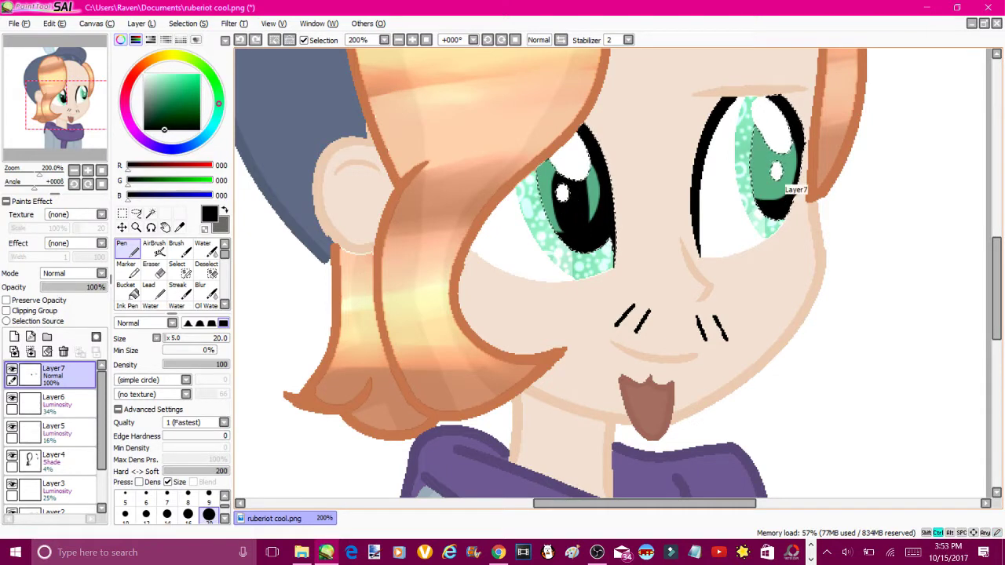
scroll(777, 157, "up", 3)
left_click(187, 515)
left_click_drag(534, 139, 534, 422)
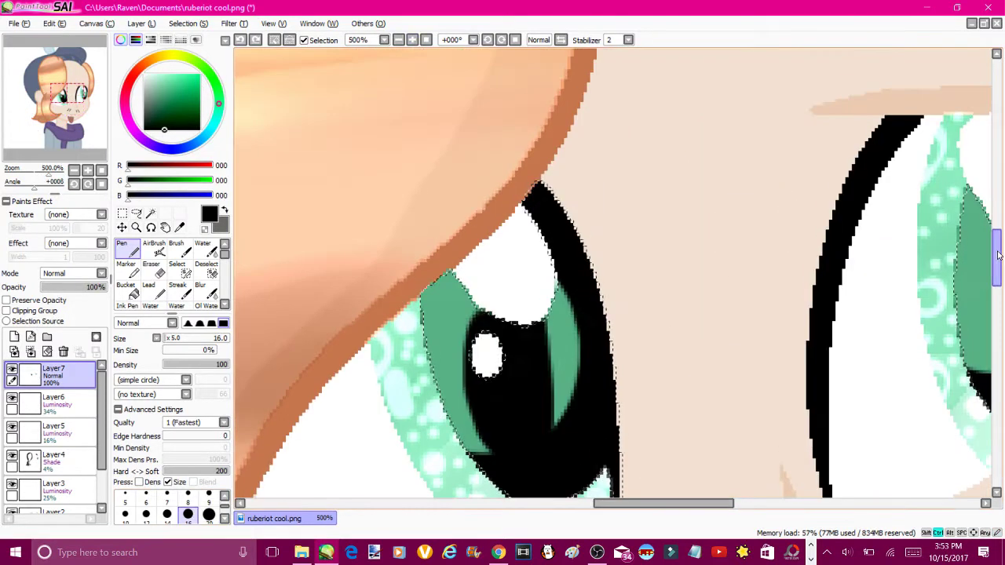
key("h")
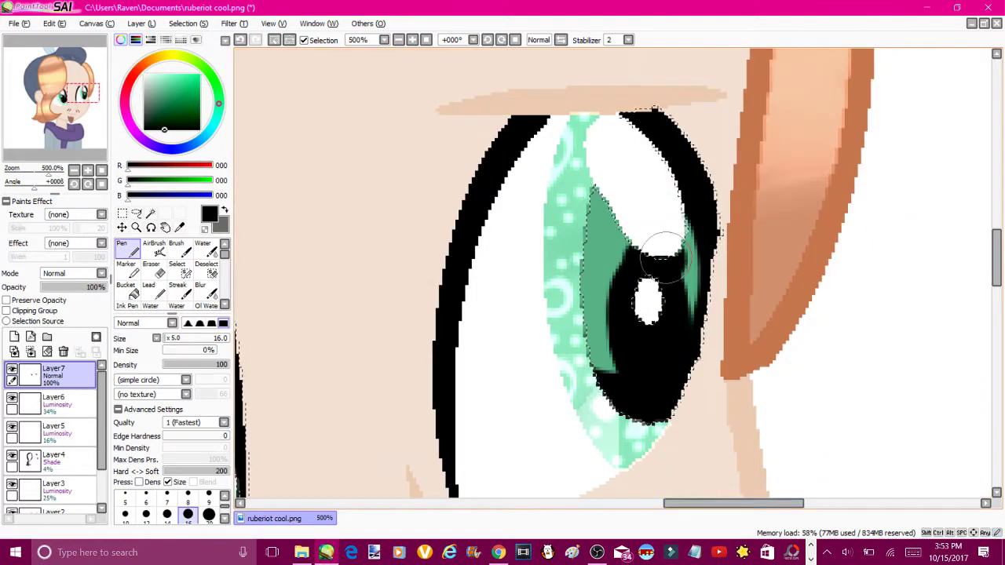
key("h")
key("x")
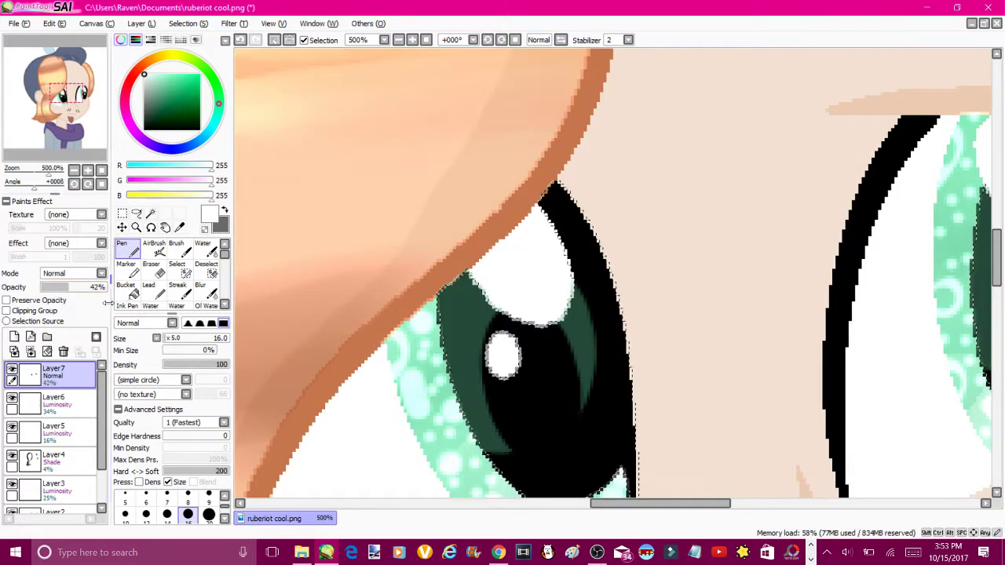
Try the Luminosity blending mode on the green pupil layer, then return it to Normal
left_click(86, 275)
left_click(60, 325)
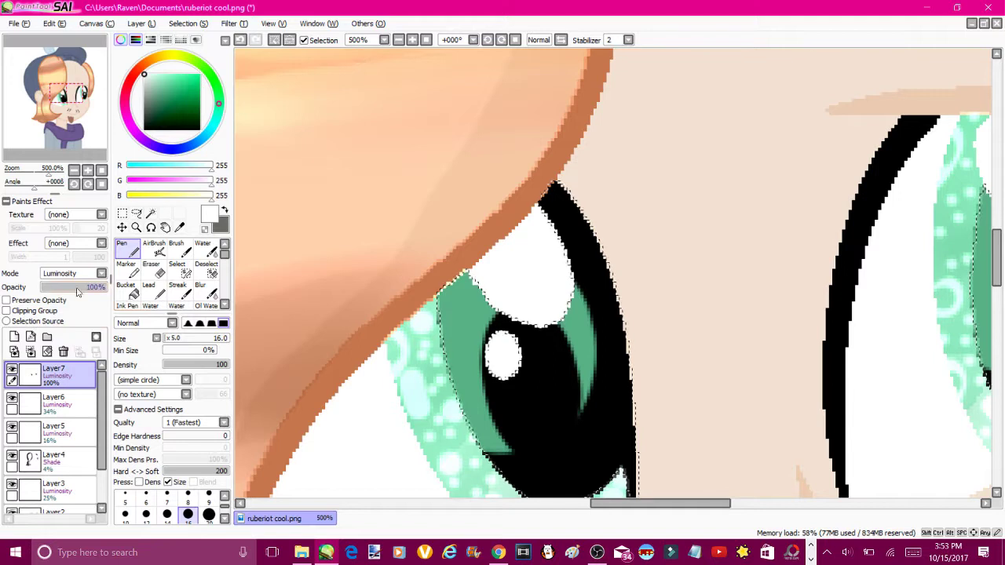
left_click(103, 273)
left_click(53, 285)
Add a new layer, paint a white diagonal band across both pupils, and set the layer to Luminosity at 34% opacity
left_click(14, 337)
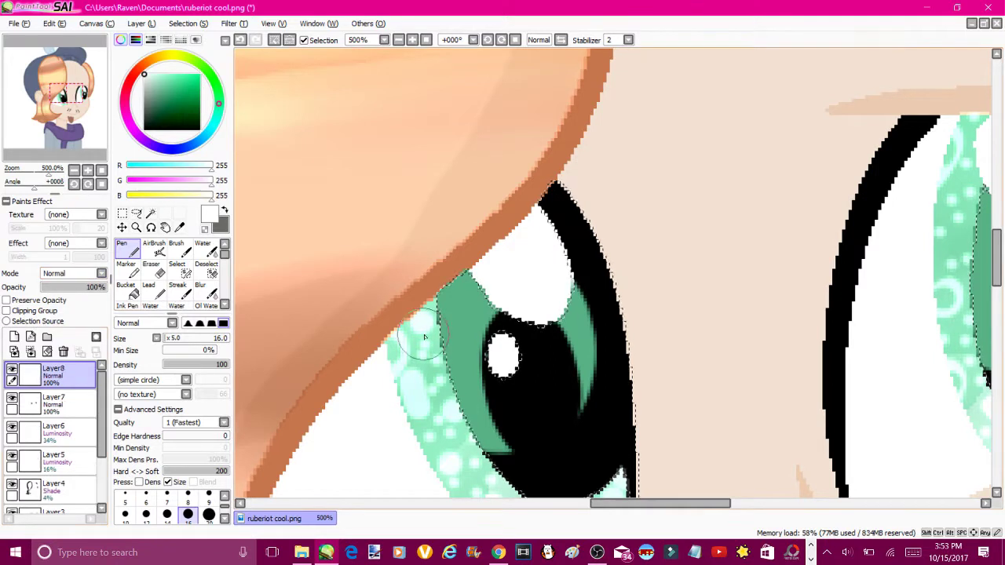
left_click_drag(627, 515, 624, 521)
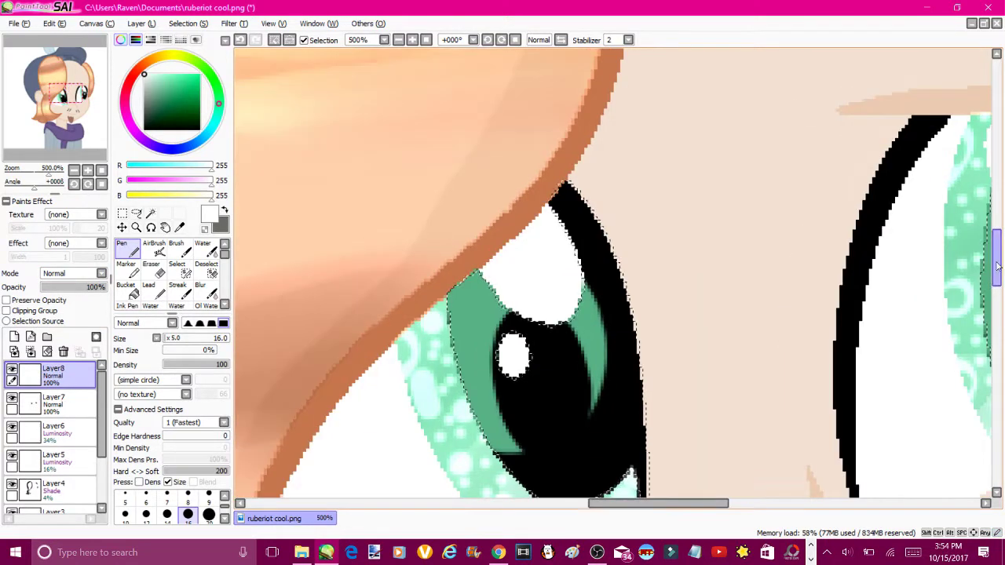
left_click_drag(998, 263, 1002, 281)
left_click_drag(658, 503, 618, 517)
left_click(86, 273)
left_click(60, 324)
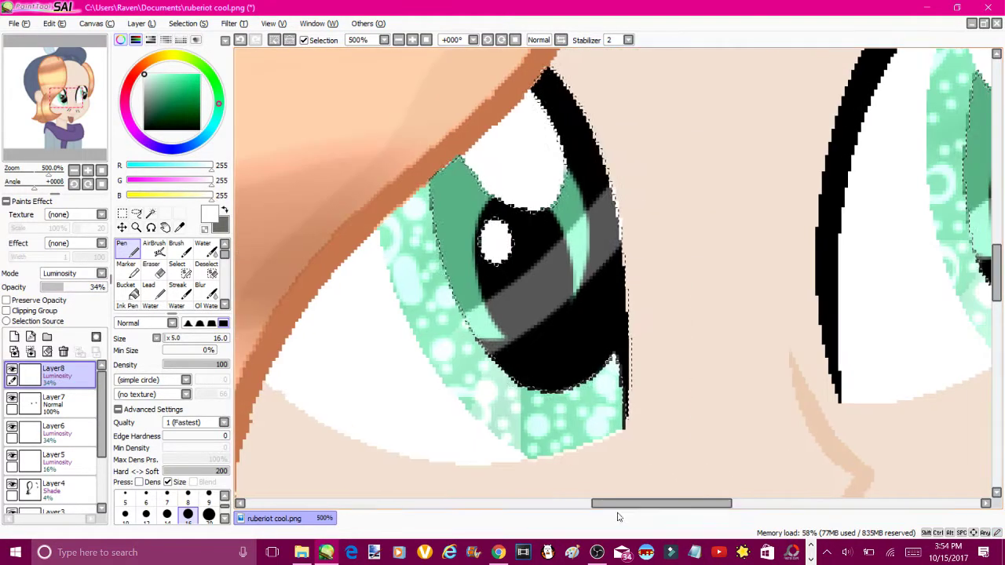
Add another layer and paint white sparkle dots over both pupils with the Pen at size 9
left_click(646, 192, "alt")
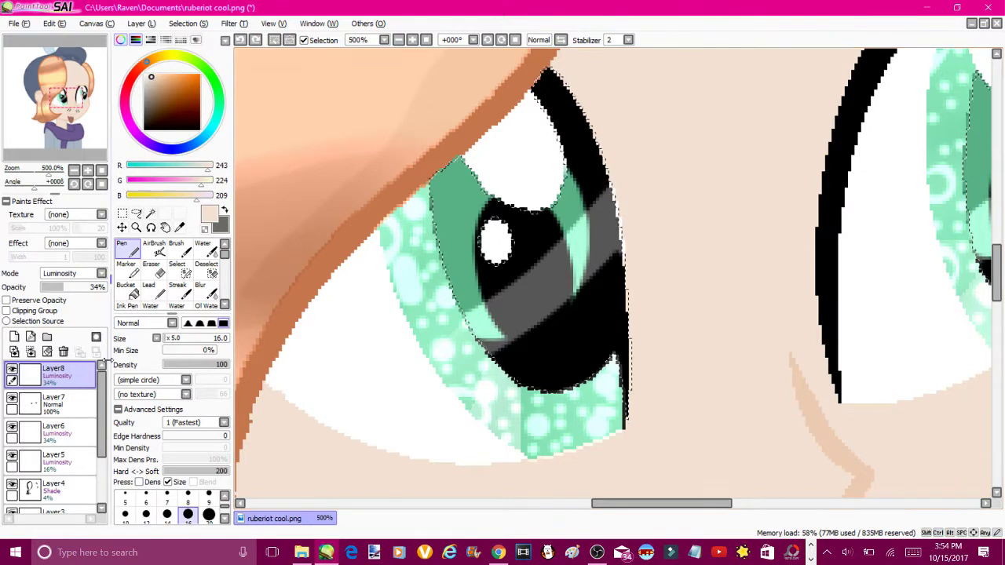
left_click(15, 336)
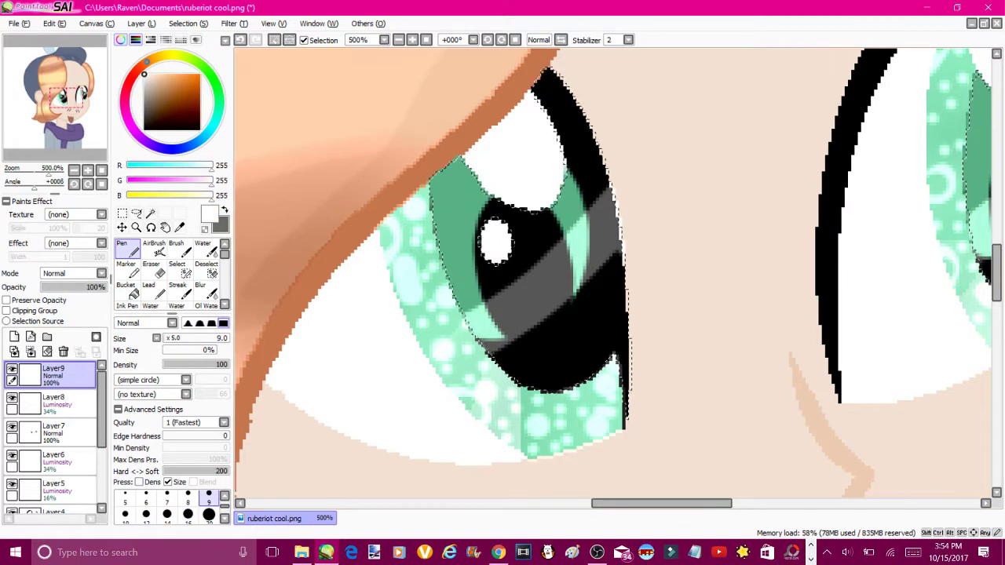
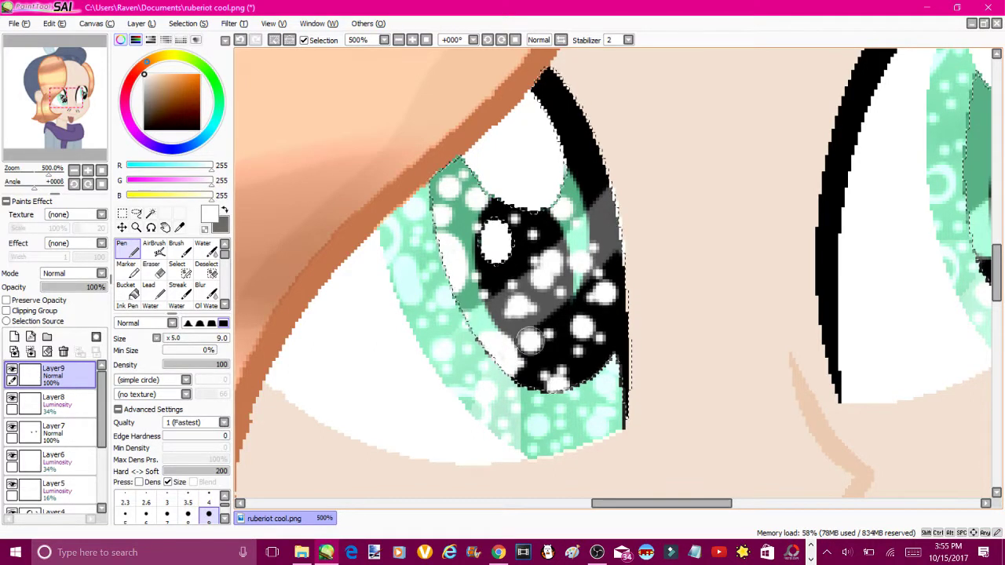
scroll(551, 226, "right", 5)
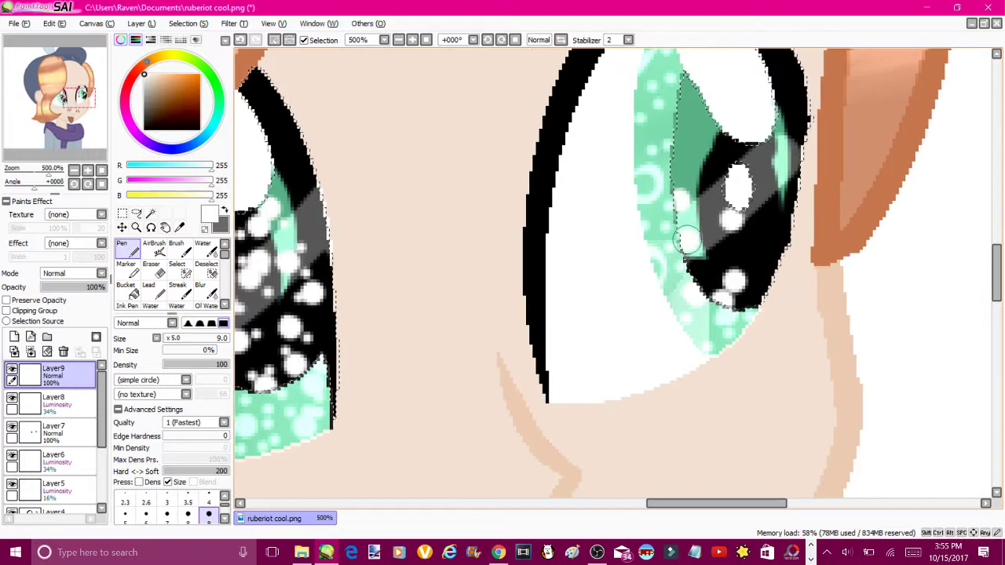
scroll(325, 276, "left", 3)
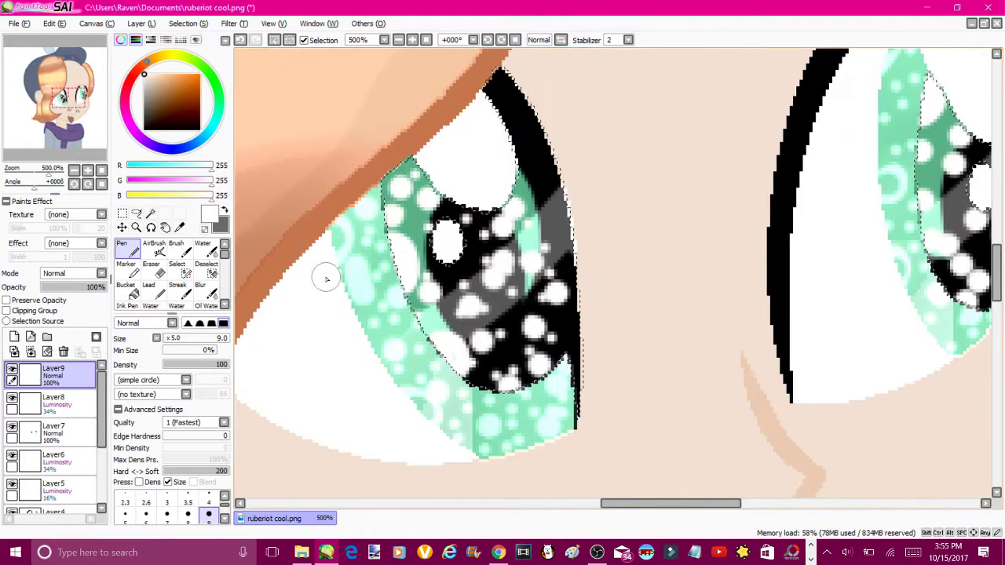
Add smaller white dots to both pupils with the Pen at size 4 and hollow out the largest dots with the Eraser at size 8
key("bracketleft")
key("bracketleft")
key("bracketleft")
key("bracketleft")
key("bracketleft")
left_click_drag(610, 503, 669, 506)
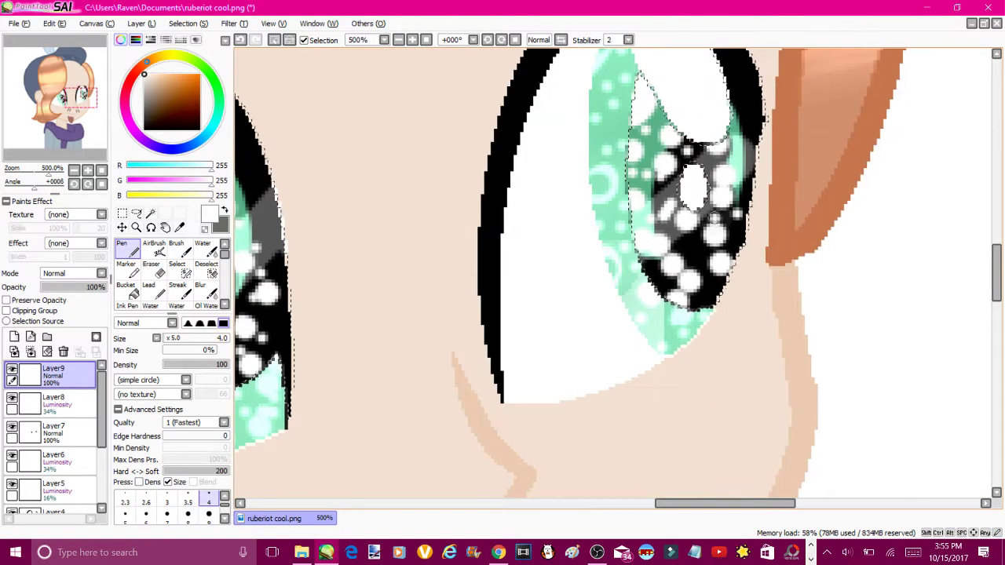
key("e")
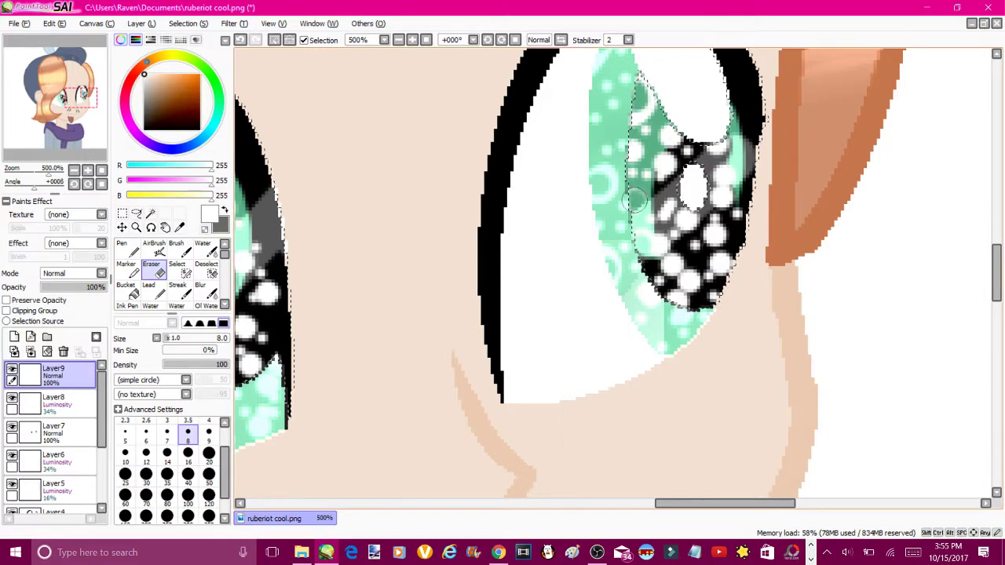
left_click_drag(725, 503, 663, 503)
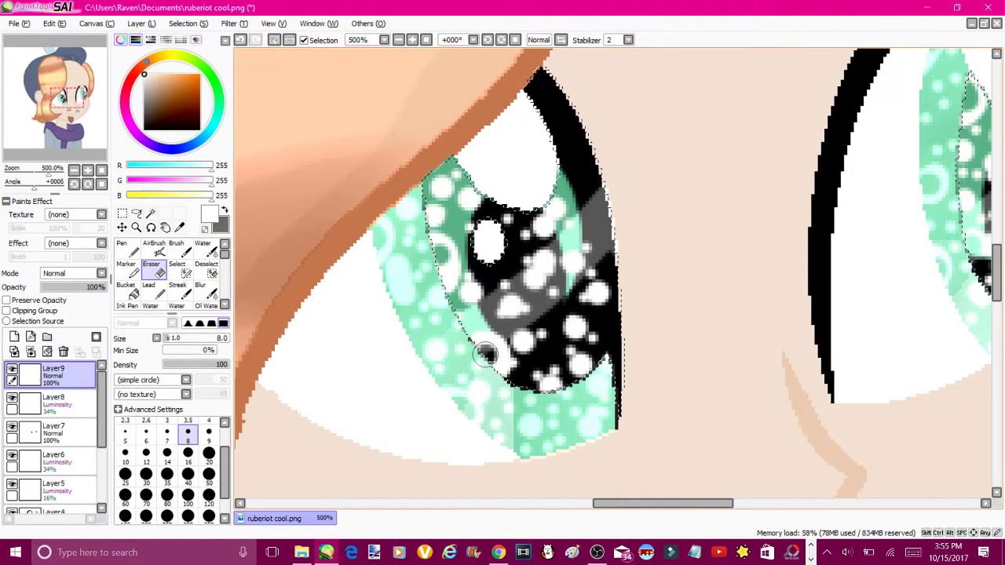
Set the pupil sparkle layer to Luminosity at 36% opacity and clear the selection
left_click(75, 274)
left_click(59, 325)
left_click(74, 286)
left_click_drag(74, 286, 65, 287)
left_click_drag(110, 236, 129, 235)
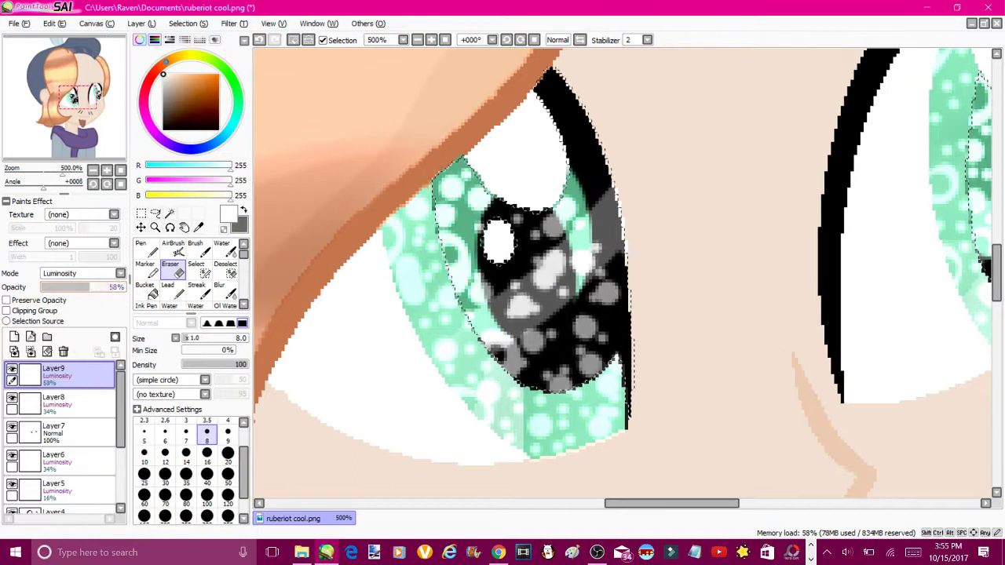
scroll(624, 271, "down", 6)
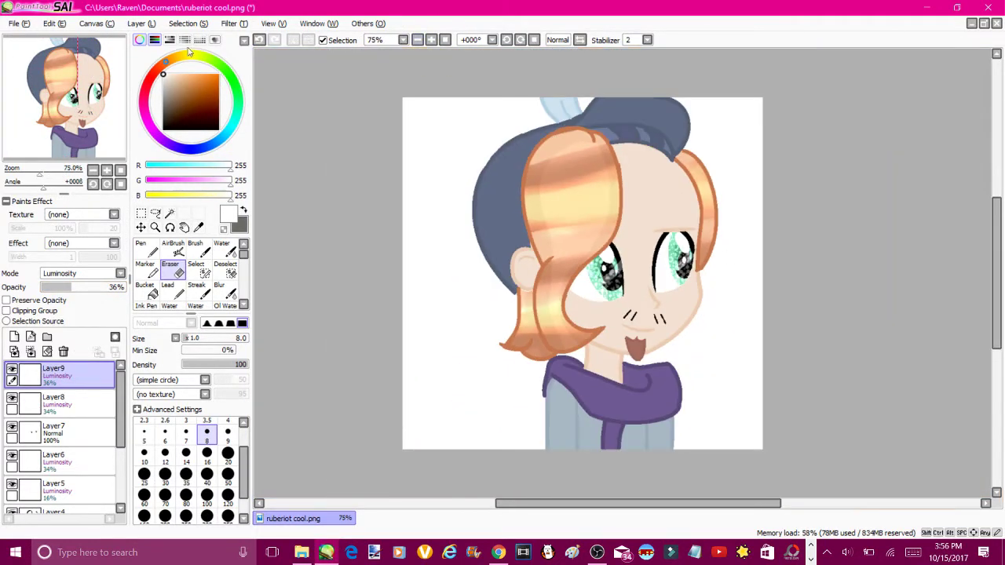
Add a new layer, select the purple scarf and its hanging tail with the Magic Wand, and pick a brighter purple for the Pen
left_click(169, 213)
left_click(14, 336)
left_click(634, 400)
left_click(618, 432, "alt")
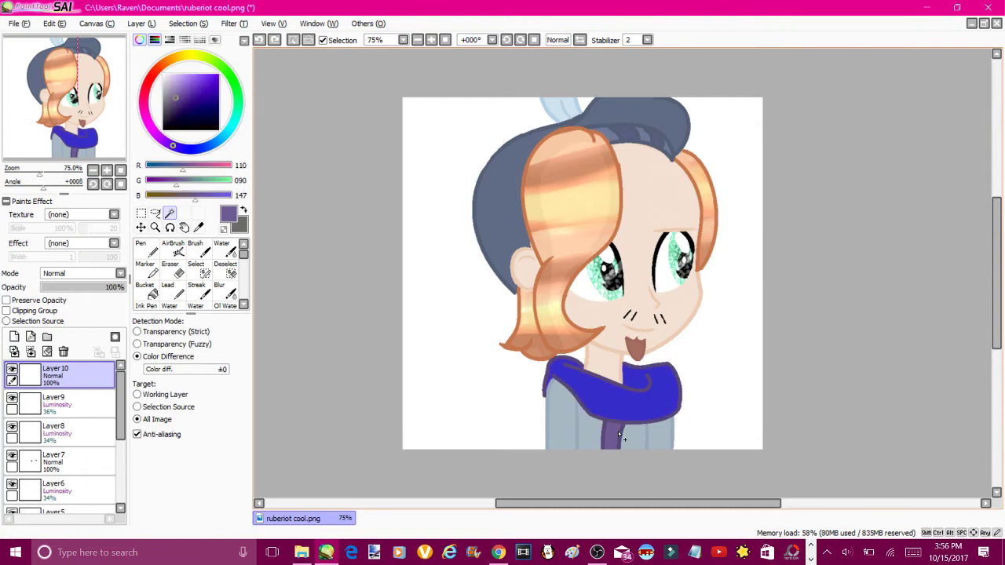
key("n")
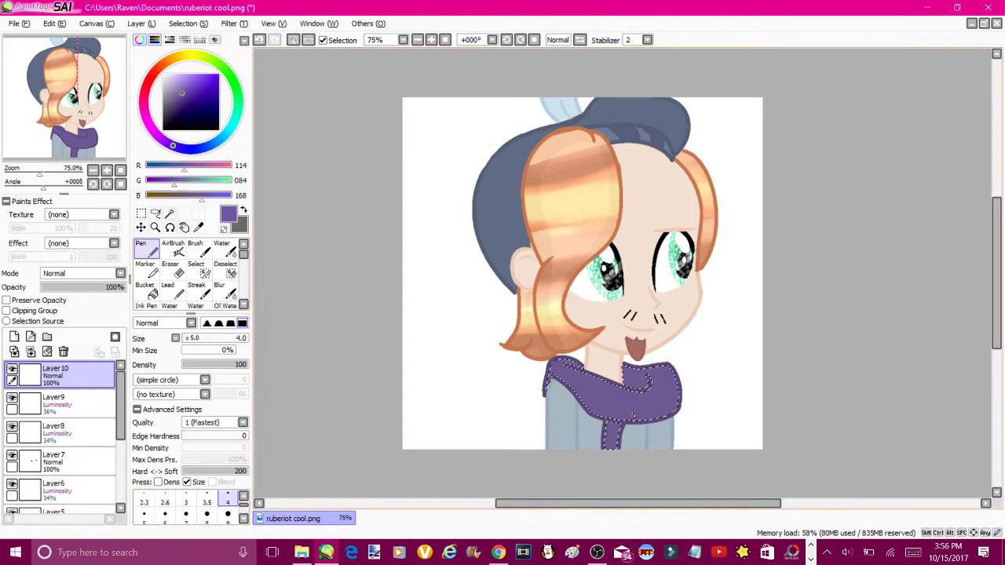
Paint broad purple highlight bands across the scarf with the Pen at size 20 and set the layer to Luminosity
scroll(610, 401, "up", 5)
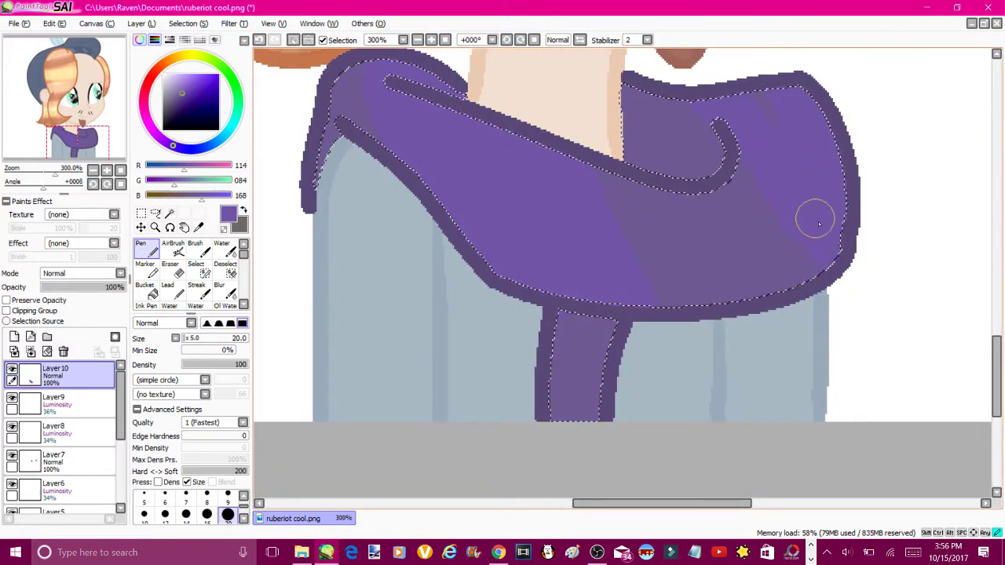
mouse_move(703, 110)
left_mouse_down()
mouse_move(817, 235)
mouse_move(691, 133)
left_mouse_up()
left_click(74, 286)
left_click(82, 273)
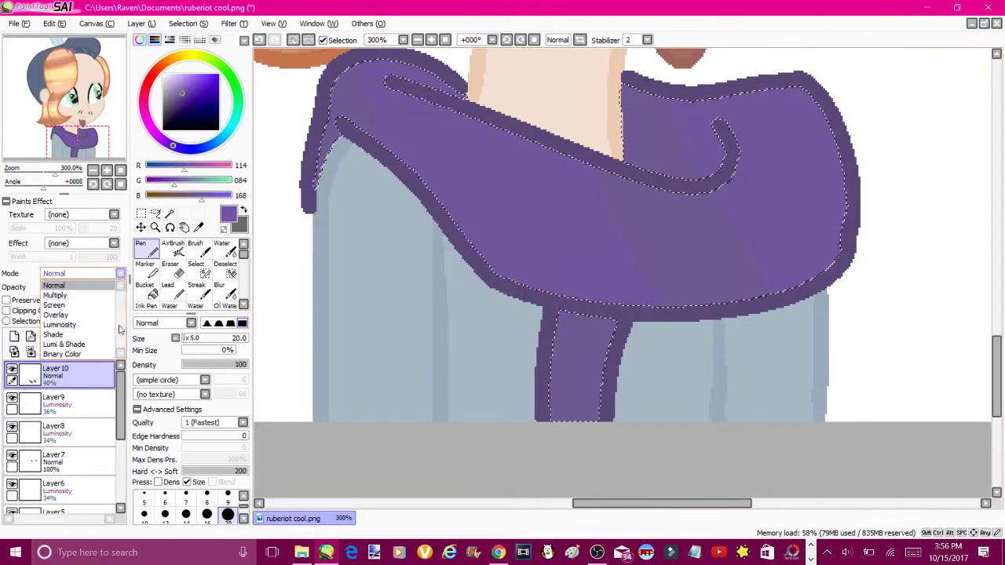
left_click(78, 325)
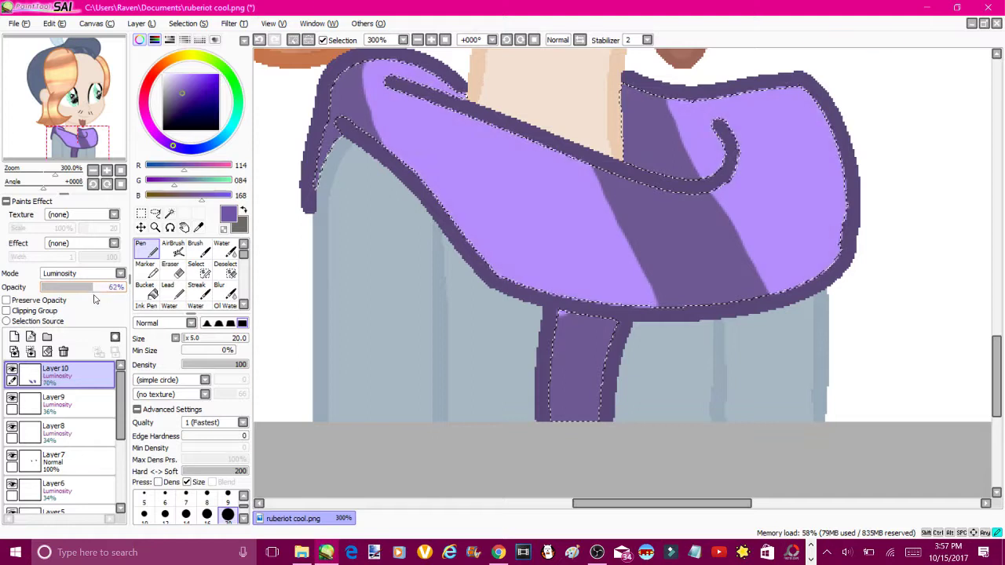
Soften the edges of the scarf highlights with the Blur tool at size 20 and lower their layer's opacity to 28%
left_click(220, 287)
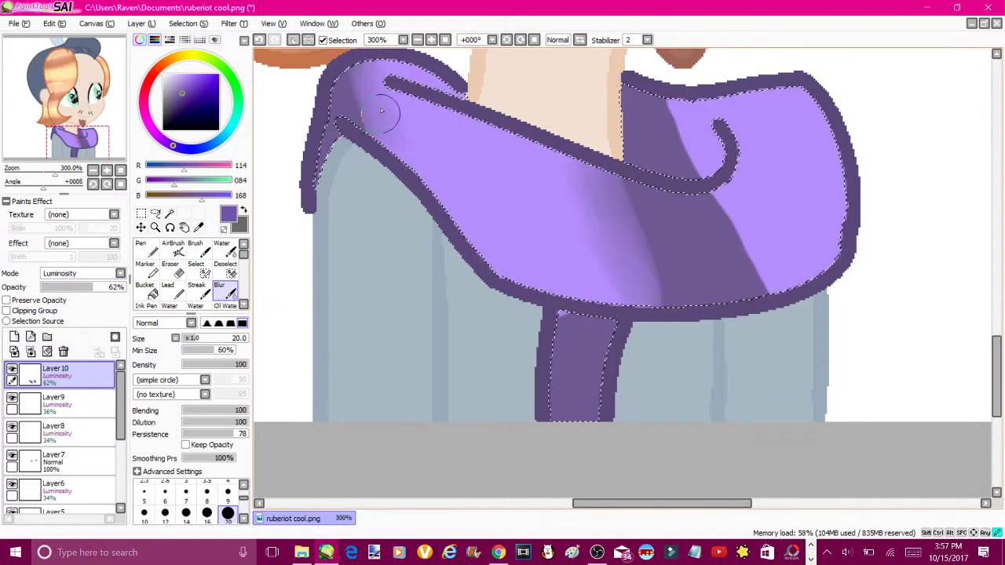
left_click(61, 287)
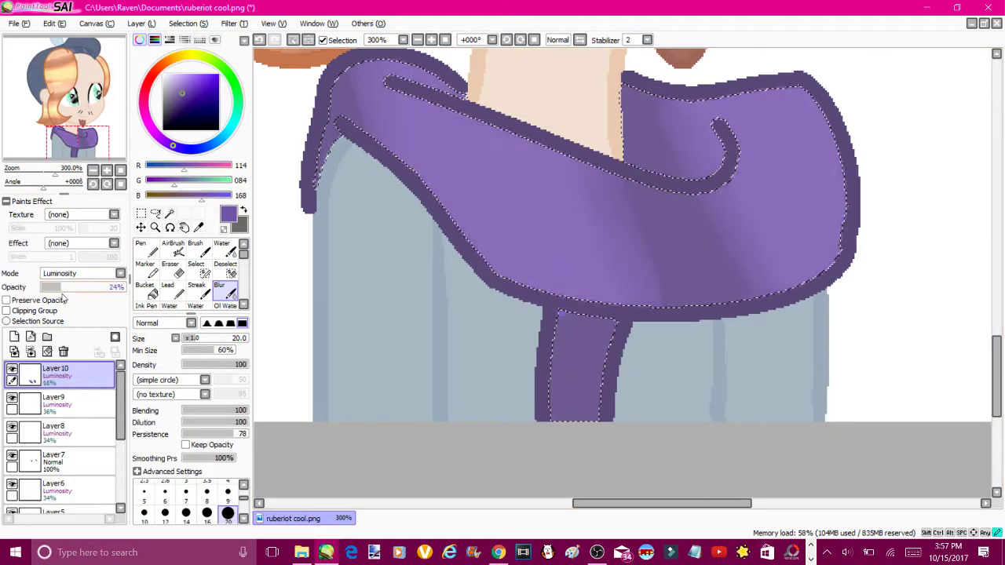
Sample the base purple from the scarf's hanging tail for the Pen, turn off Preserve Opacity, and add two new layers
key("n")
left_click(572, 353, "alt")
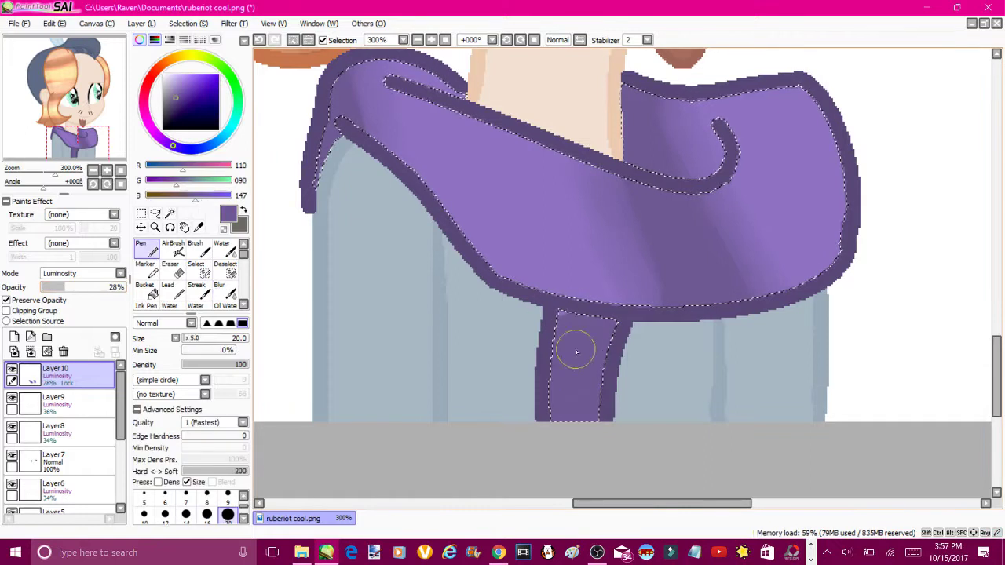
left_click(7, 301)
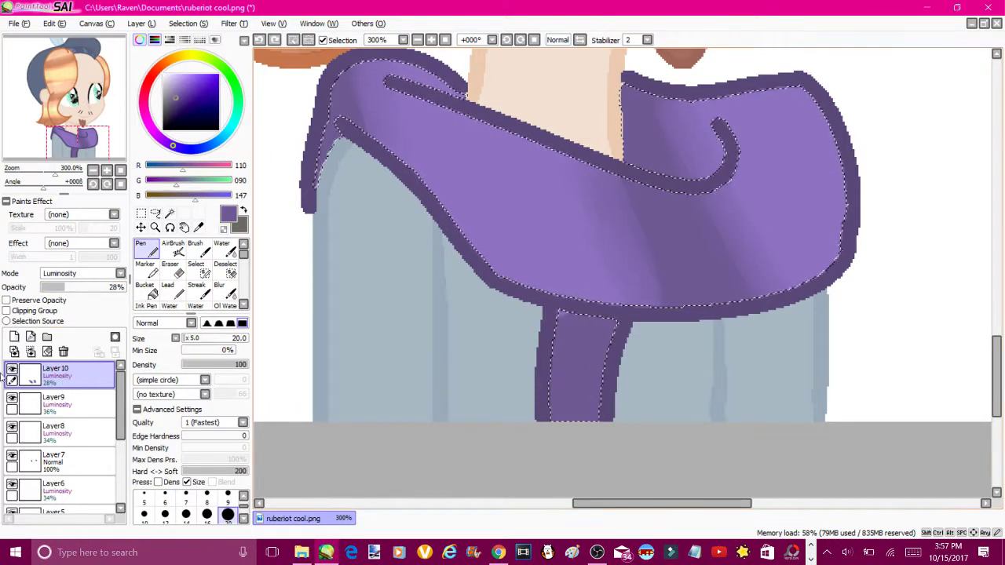
left_click(14, 336)
left_click(14, 337)
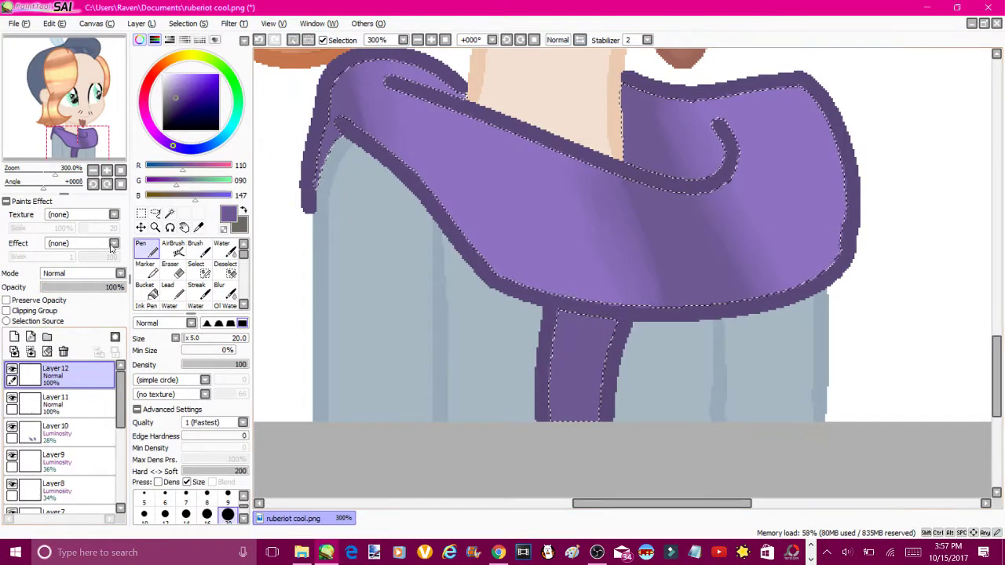
Paint white highlight bands across the purple scarf on Layer12 and soften their edges with the Blur brush
left_click(163, 74)
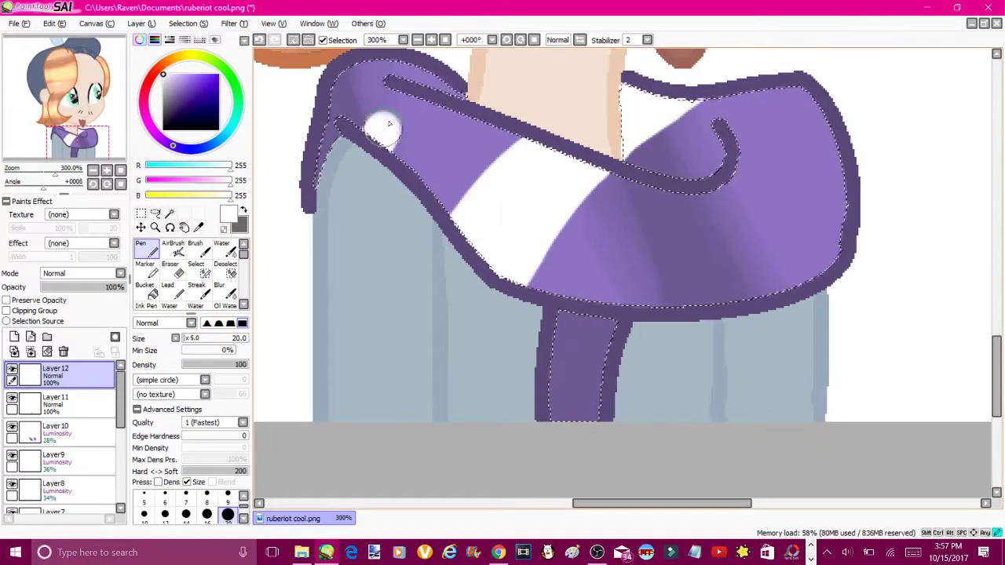
key("b")
left_click_drag(369, 126, 406, 190)
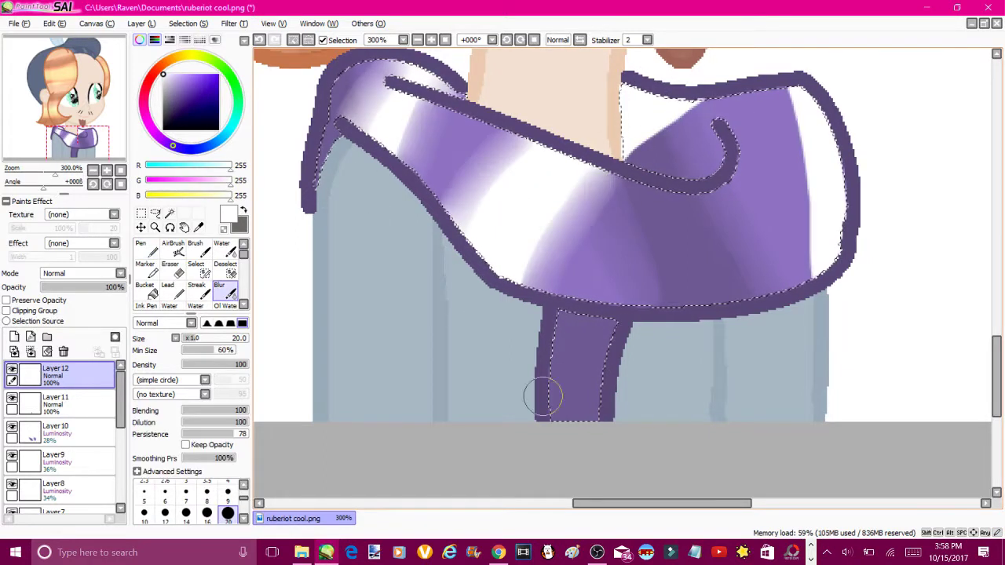
Set the scarf highlight layer to Luminosity mode at 27% opacity and clear the selection
scroll(83, 273, "down", 4)
left_click_drag(118, 287, 63, 287)
key("ctrl+d")
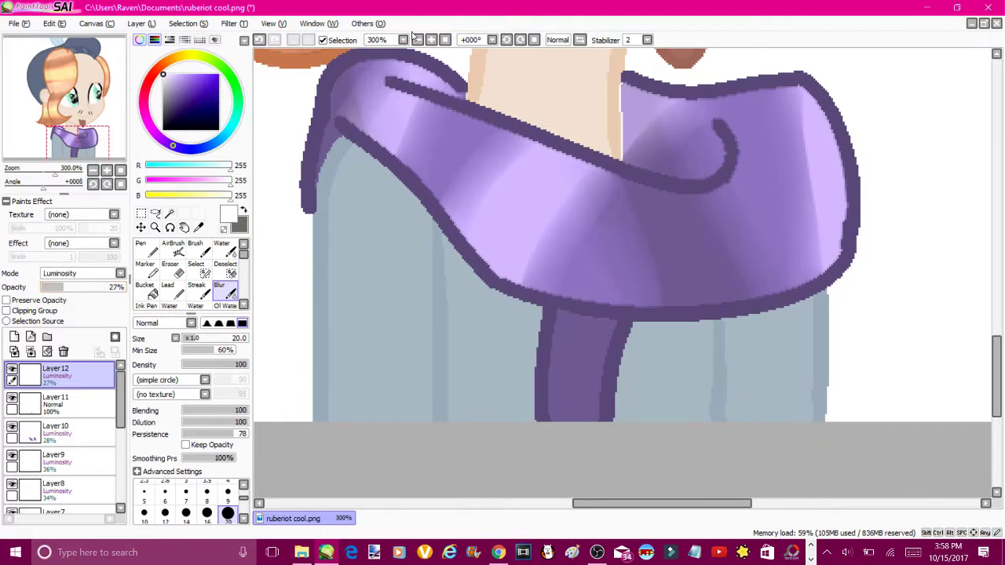
Select the blue hat area and shade it with a darker sampled blue on a new layer, using the Pen
scroll(983, 296, "down", 3)
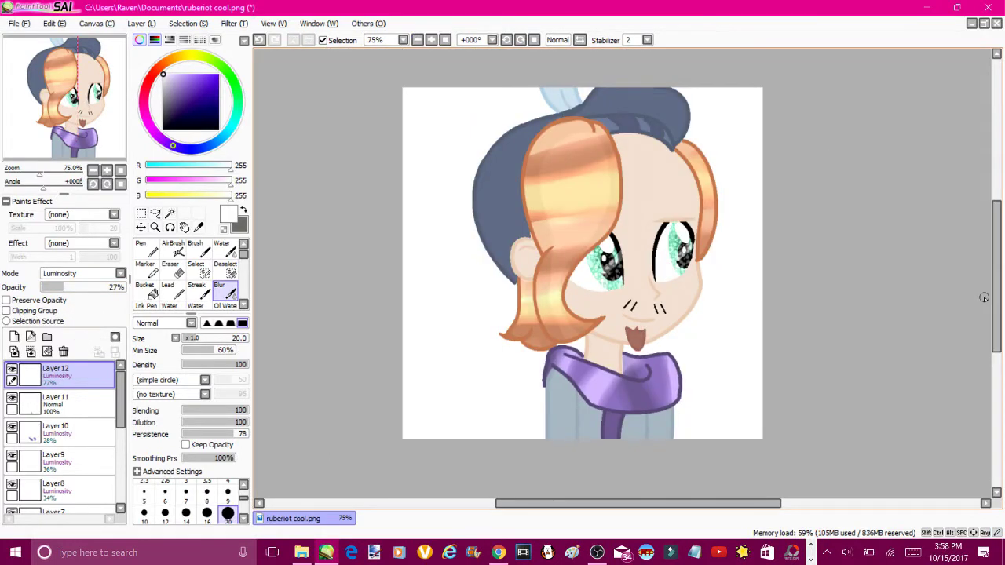
key("w")
key("ctrl+shift+n")
left_click(502, 204)
left_click(503, 204, "alt")
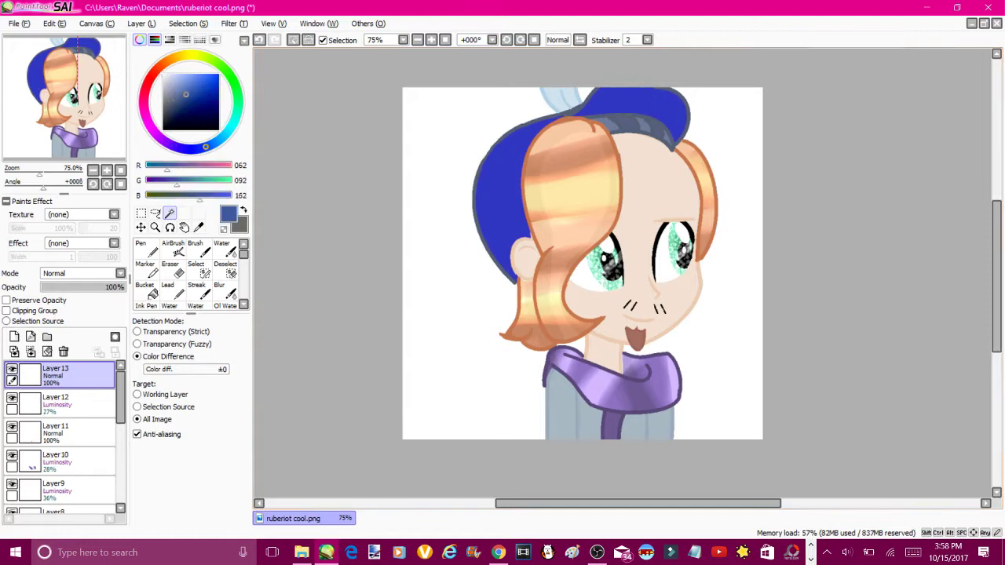
key("n")
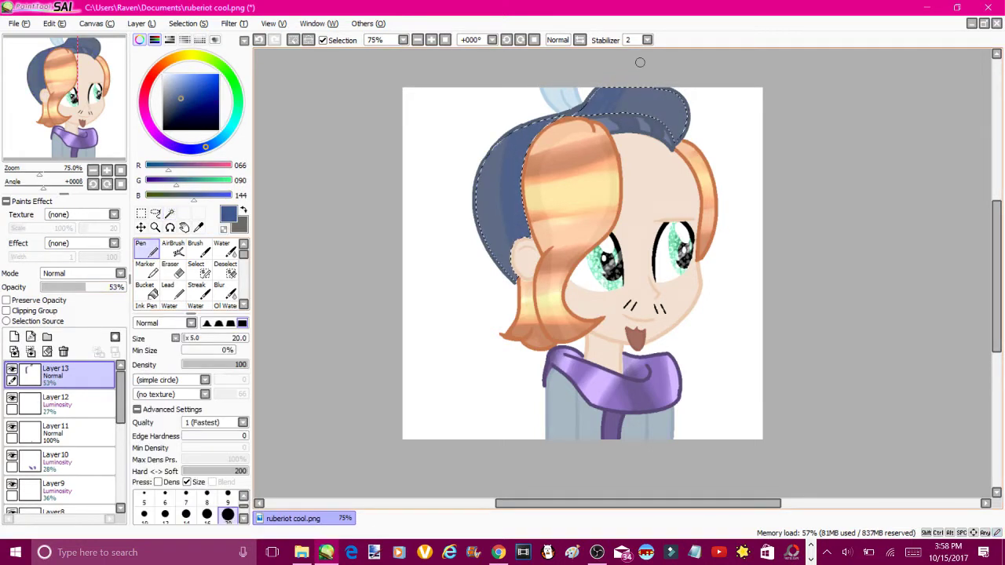
Blur the hat shading and set its layer to Luminosity mode at 31% opacity
key("b")
left_click_drag(519, 236, 519, 185)
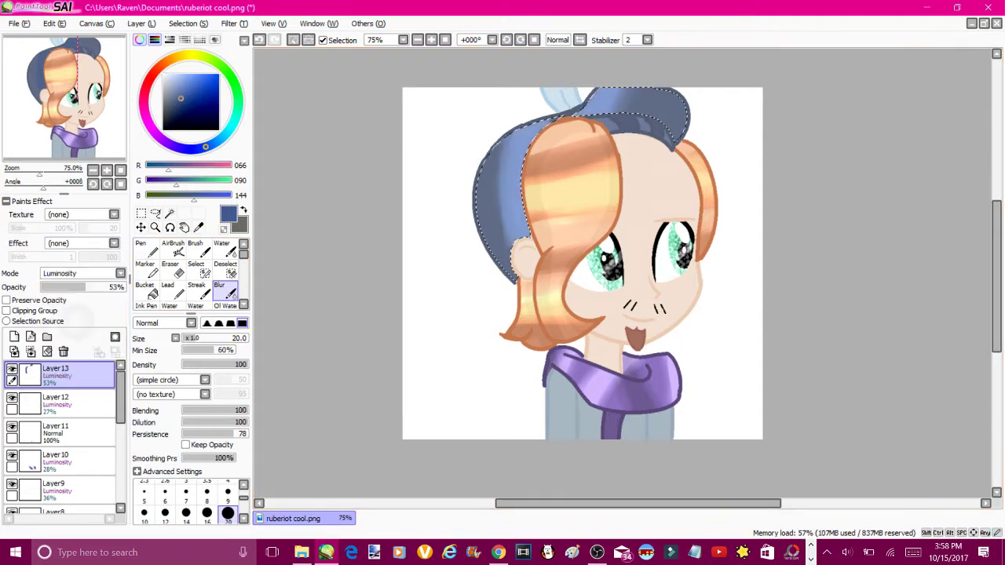
left_click(82, 273)
left_click(67, 287)
Paint diagonal white highlight stripes across the hat on a new layer with the size 20 Pen
left_click(14, 336)
key("n")
left_click(162, 74)
left_click_drag(675, 94, 477, 206)
left_click_drag(480, 239, 513, 200)
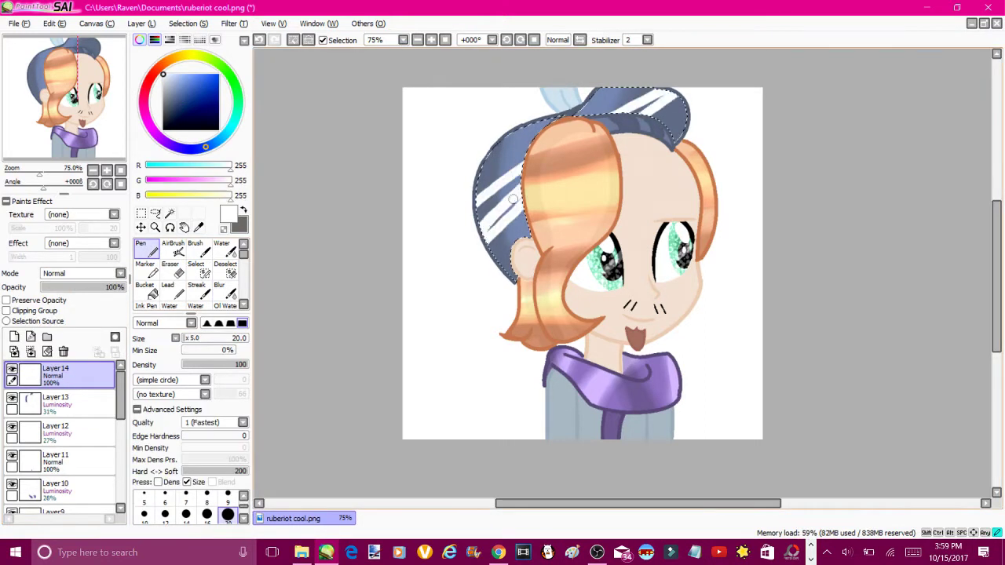
Blur the white hat highlights and set their layer to Luminosity mode at 43% opacity
key("b")
mouse_move(510, 149)
left_mouse_down()
mouse_move(491, 259)
mouse_move(628, 98)
mouse_move(503, 260)
left_mouse_up()
left_click(83, 274)
left_click(63, 332)
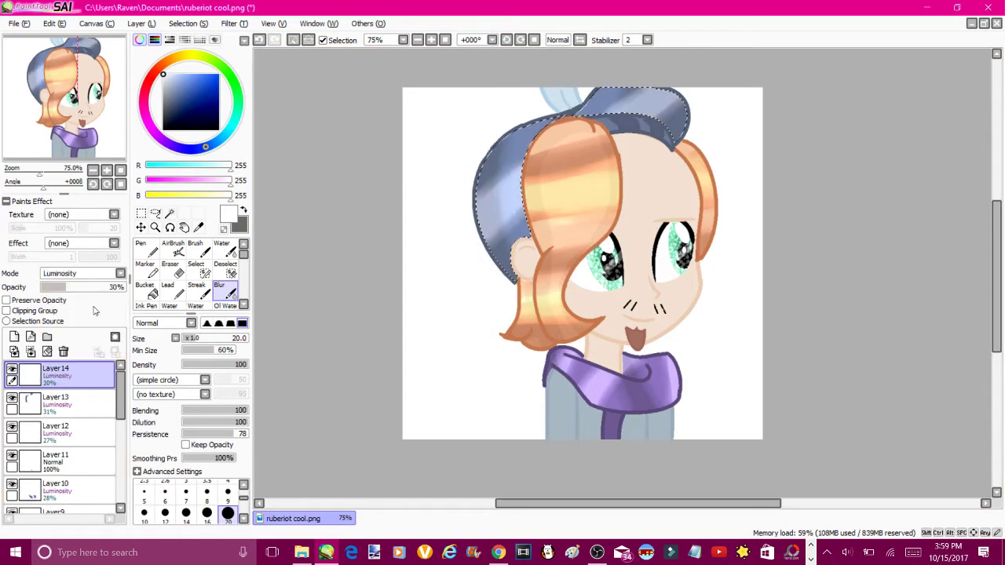
left_click_drag(117, 287, 78, 287)
Select the hat's feather and shade it with a sampled light blue on a new Luminosity layer at 24% opacity
left_click(170, 215)
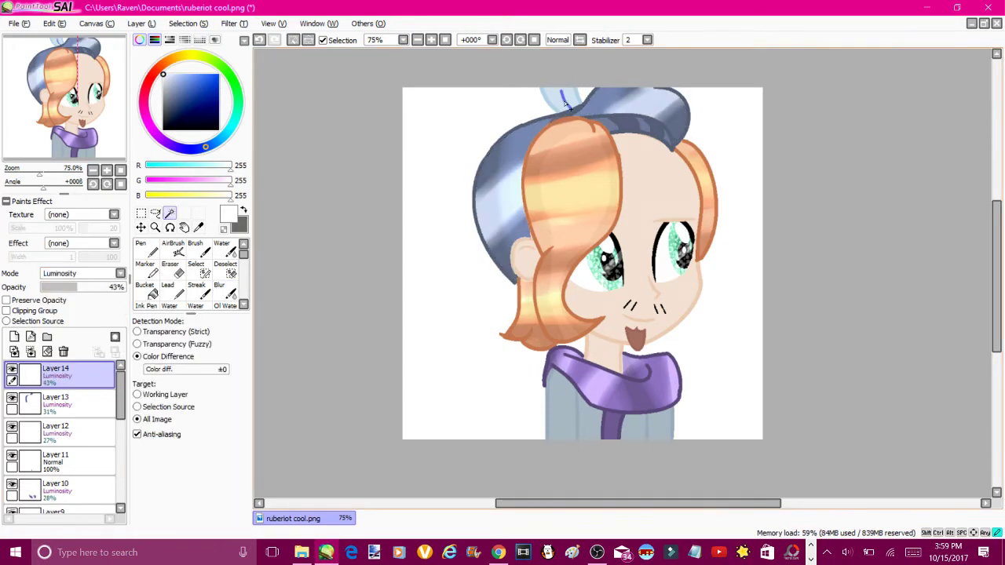
left_click(559, 94)
left_click(559, 94, "alt")
left_click(141, 250)
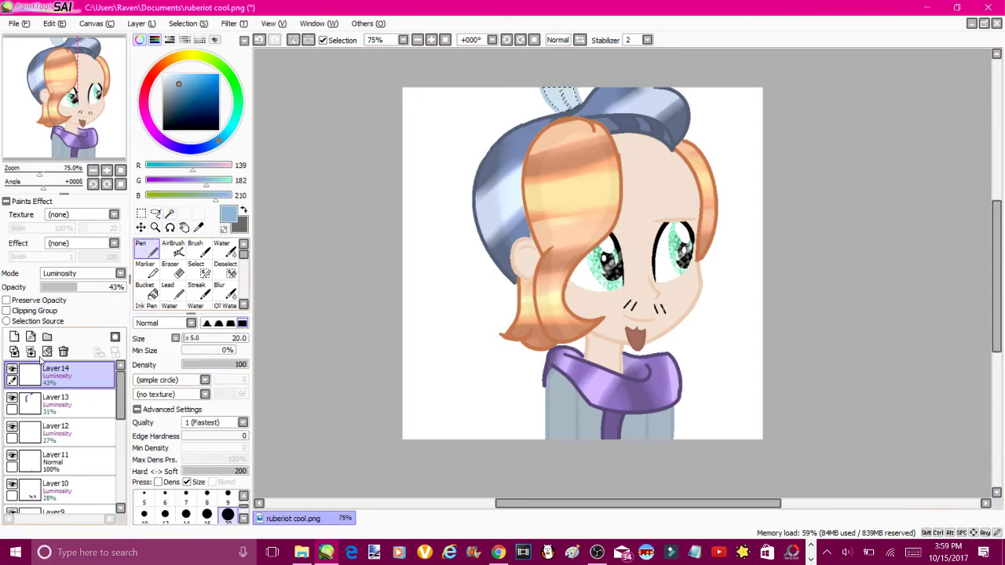
left_click(15, 336)
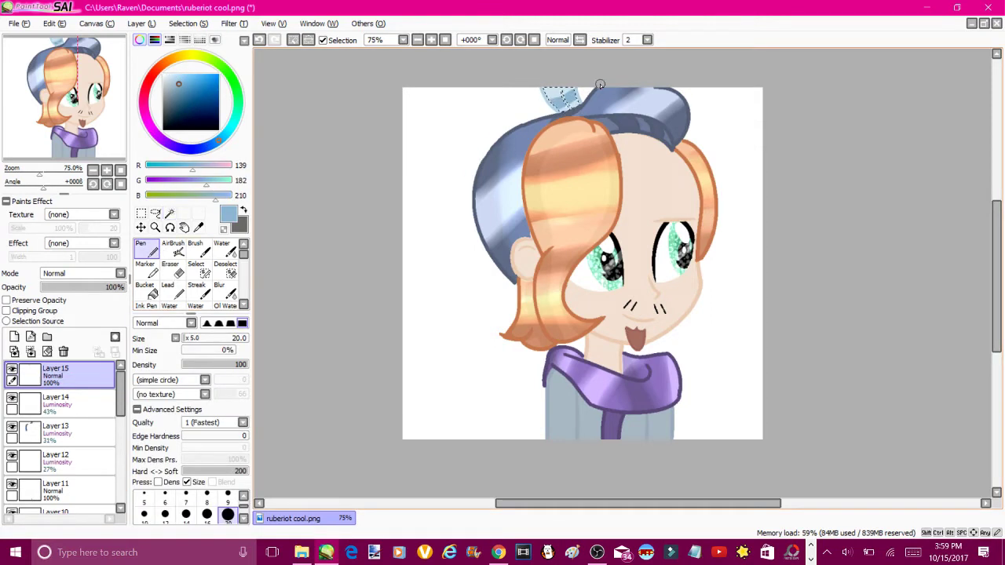
left_click(83, 273)
left_click(71, 325)
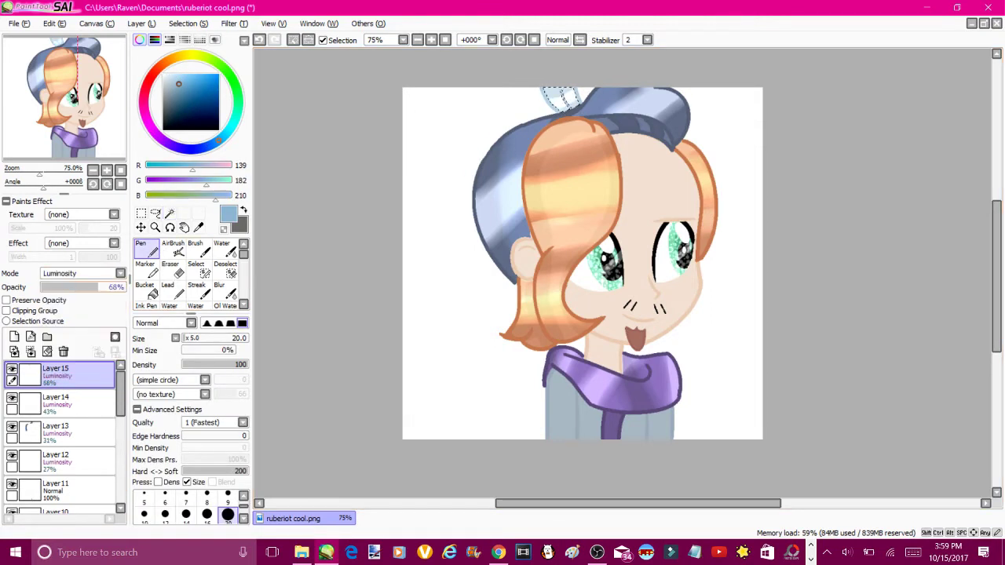
Add blurred white highlights to the feather on a new Luminosity layer at 14% opacity, then clear the selection
left_click(14, 337)
left_click(454, 94, "alt")
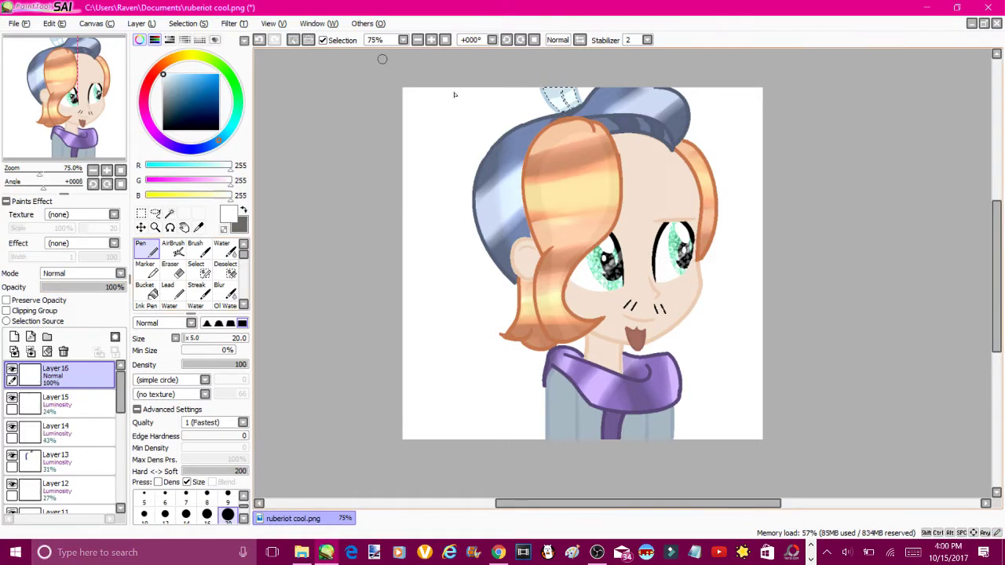
left_click(121, 274)
left_click(85, 317)
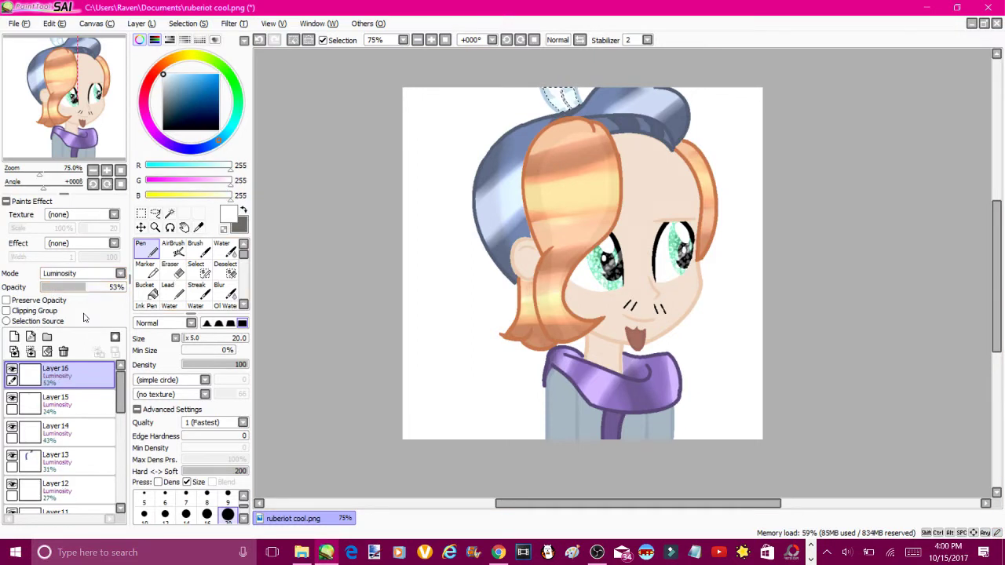
left_click(226, 290)
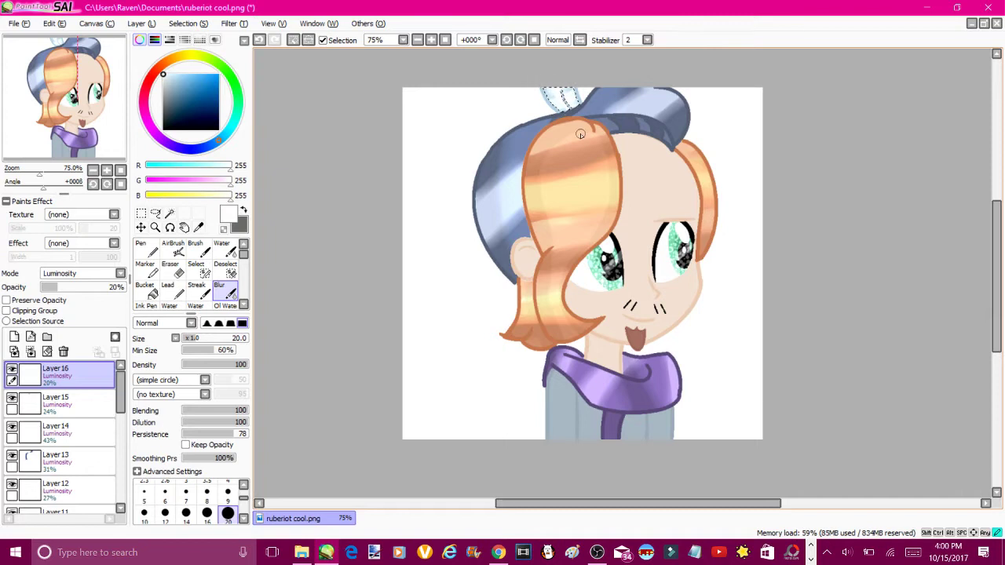
left_click_drag(57, 294, 54, 287)
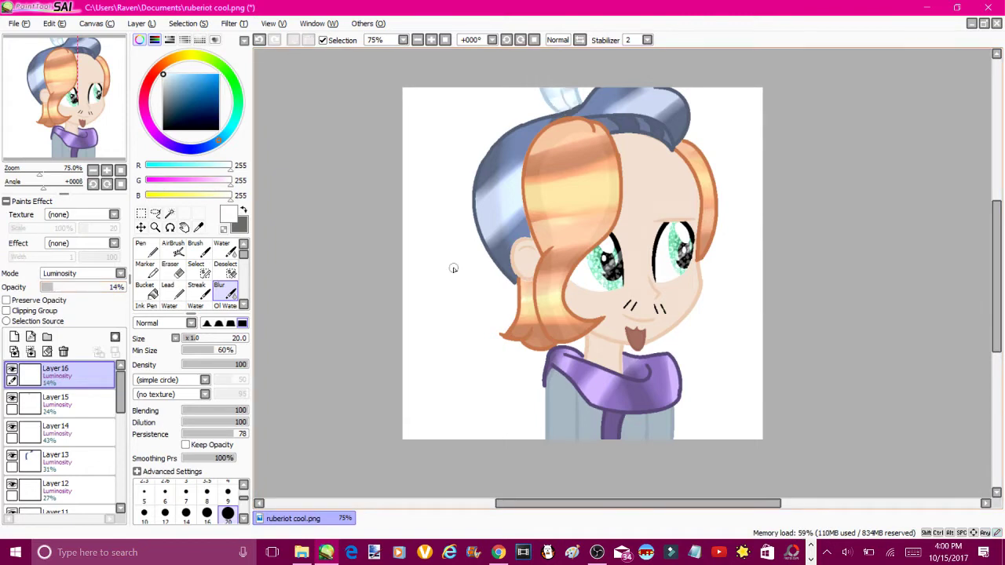
Add a new layer above Layer10, sample the scarf's purple and select the inside of the hanging scarf tail
left_click(63, 483)
scroll(63, 439, "down", 2)
left_click(63, 439)
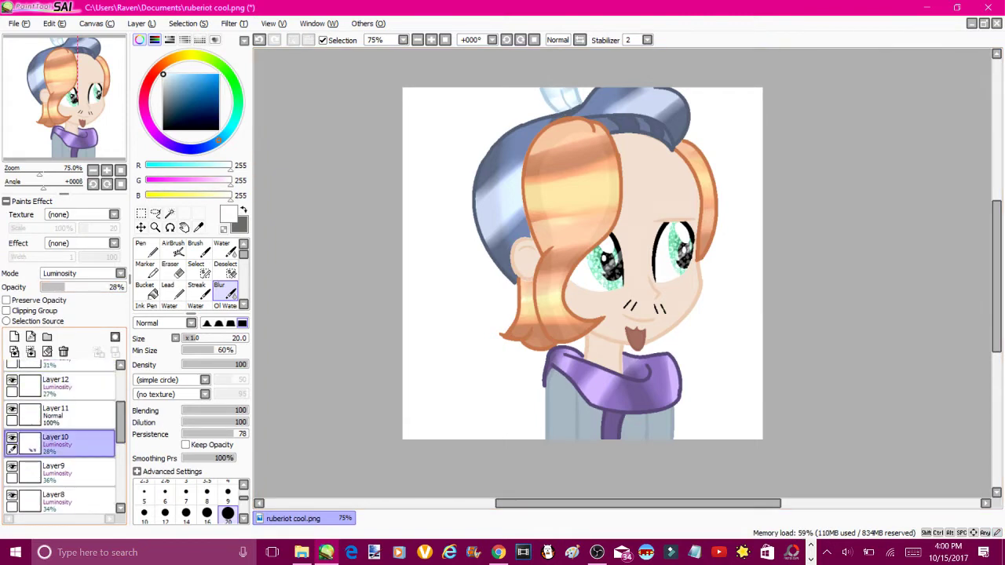
left_click(14, 336)
left_click(170, 213)
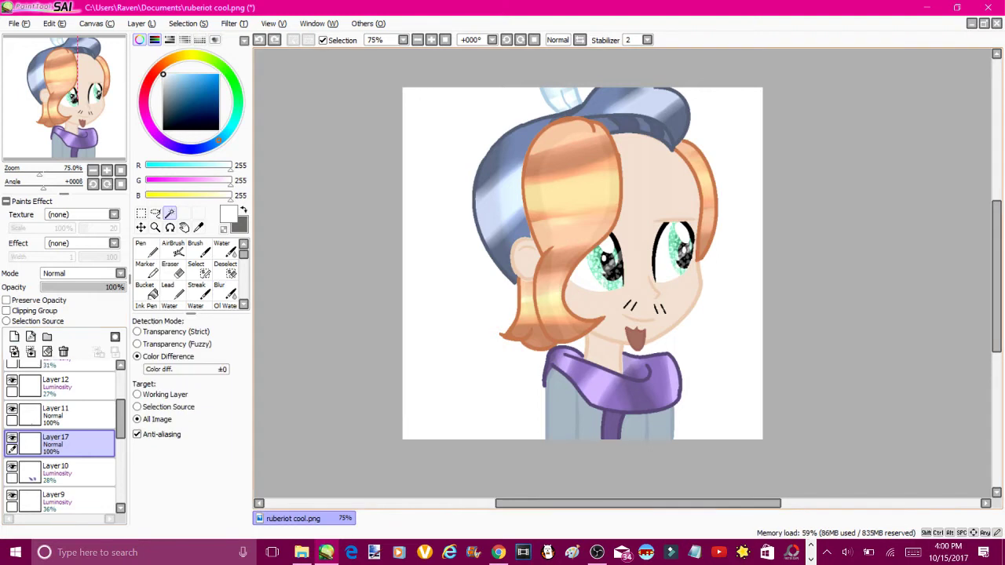
left_click(609, 438, "alt")
left_click(609, 427)
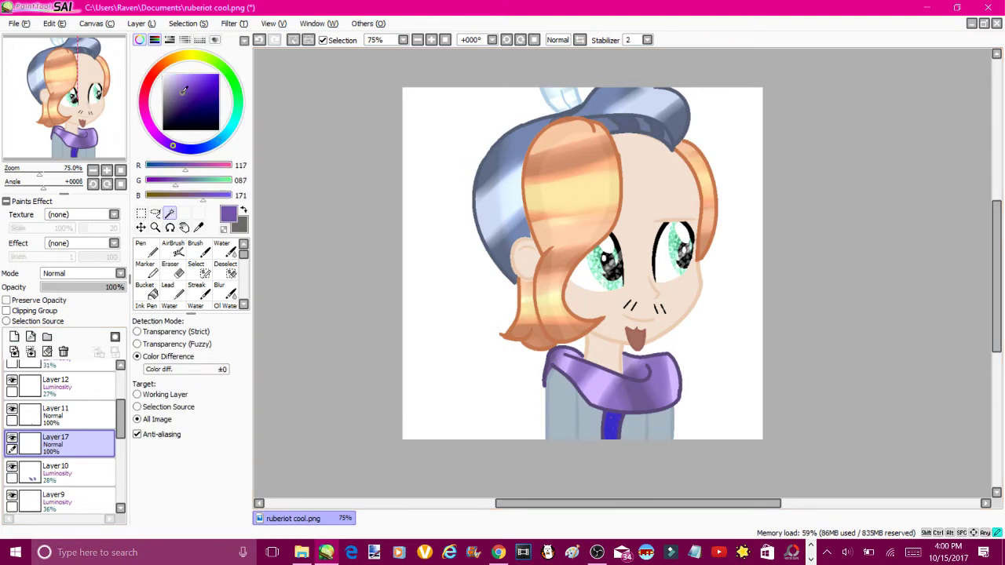
key("n")
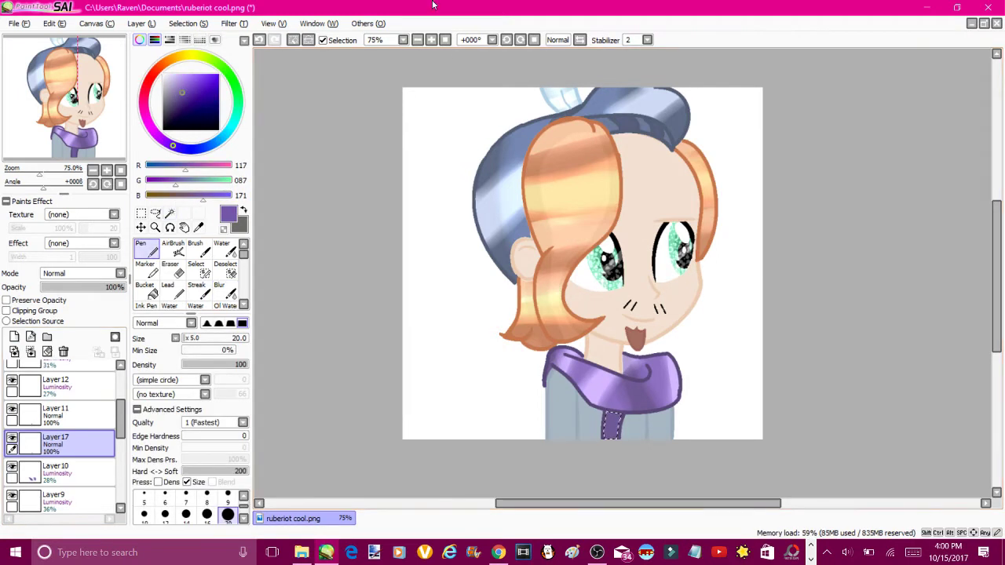
Try shading the scarf tail with the size 20 Pen and fill the gaps in its selection with the Select brush
left_click(430, 40)
left_click_drag(1000, 265, 1000, 329)
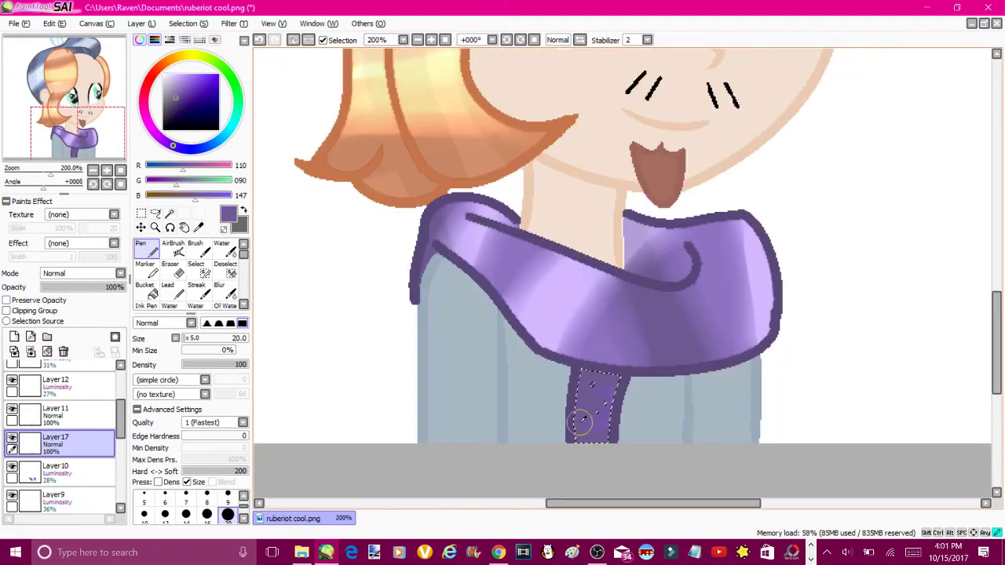
key("s")
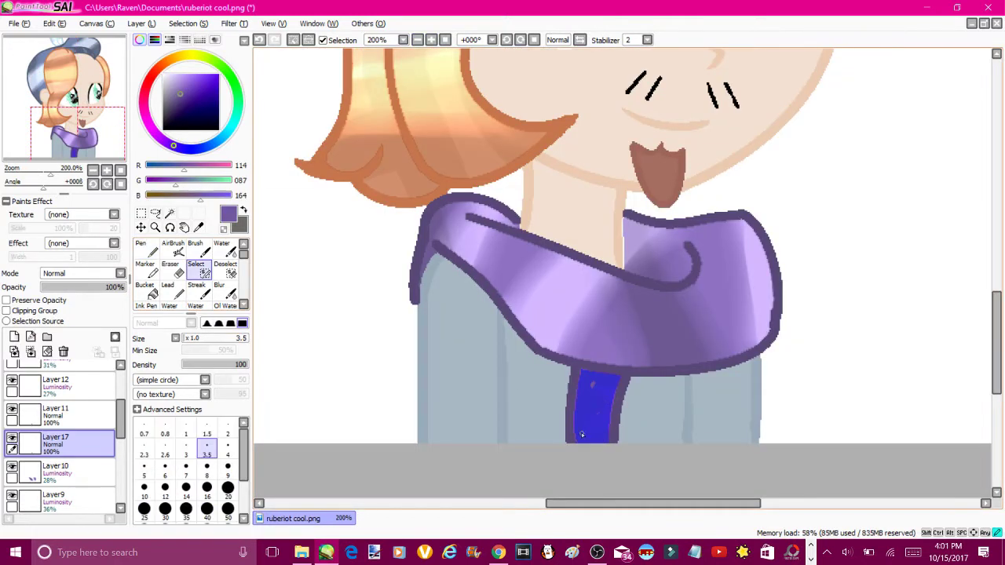
key("n")
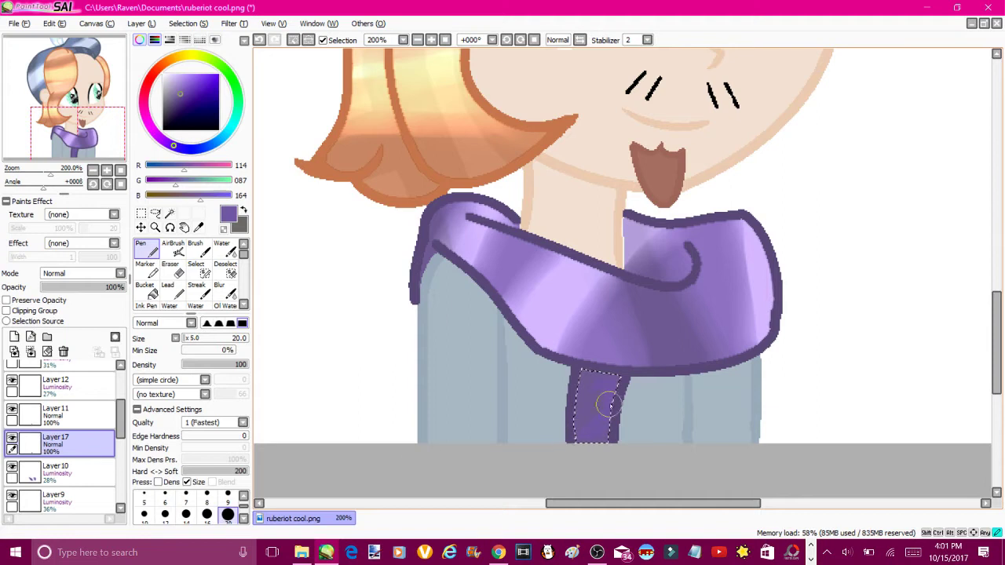
Add a layer above the scarf tail shading and set Layer17 to Luminosity mode at 37% opacity
left_click(14, 336)
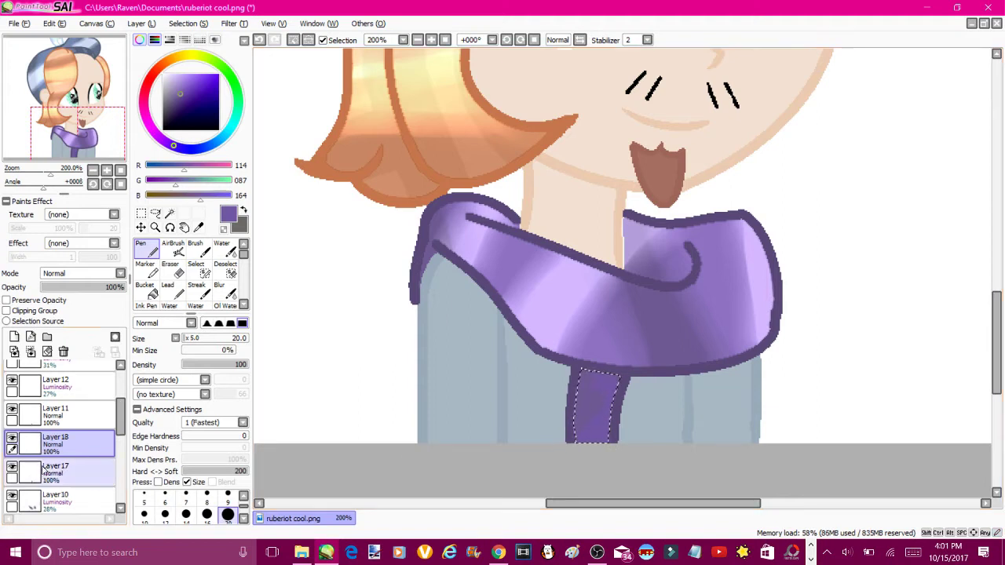
left_click(63, 471)
left_click(78, 273)
left_click(63, 322)
left_click_drag(62, 287, 71, 287)
Refine the scarf tail selection with the Select and Deselect brushes
key("s")
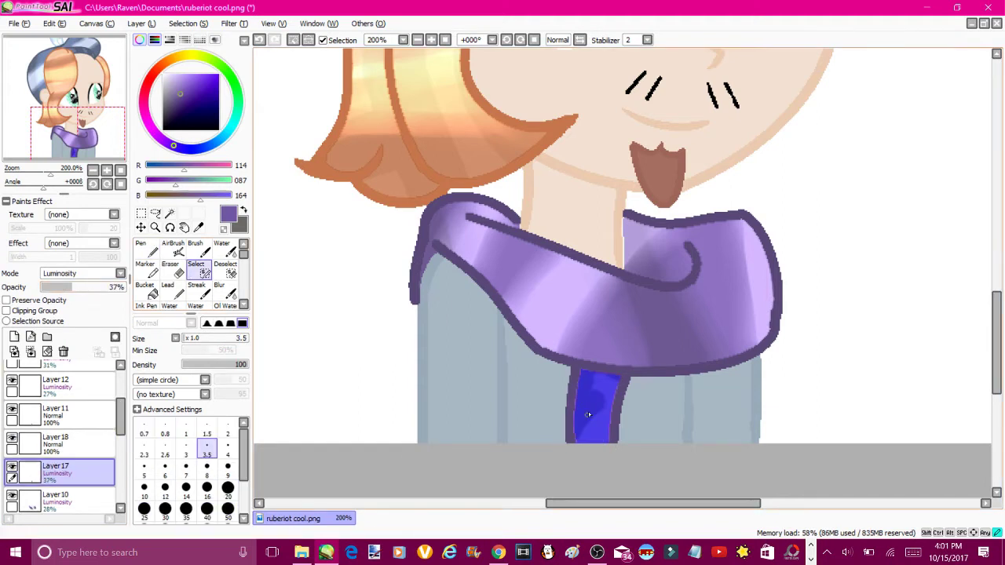
key("d")
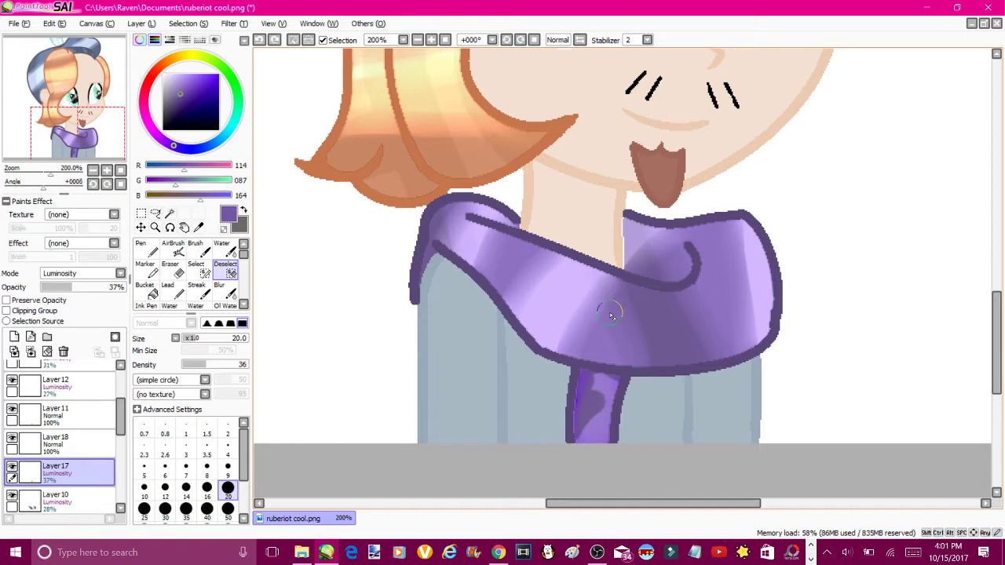
key("n")
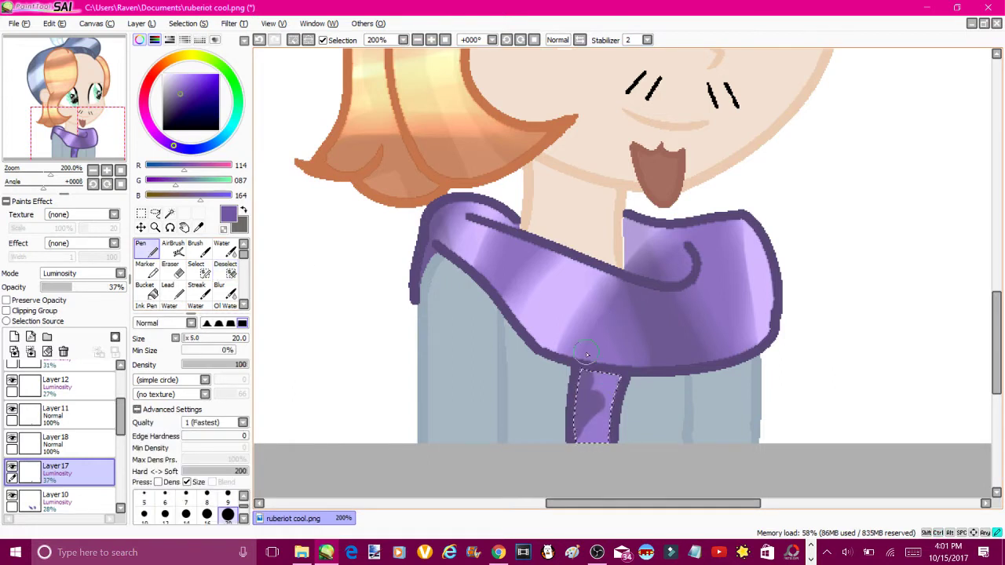
Try painting white highlights and sampled purple shading on the scarf tail on a new layer above Layer17
left_click(431, 40)
left_click(431, 40)
left_click_drag(995, 338, 993, 453)
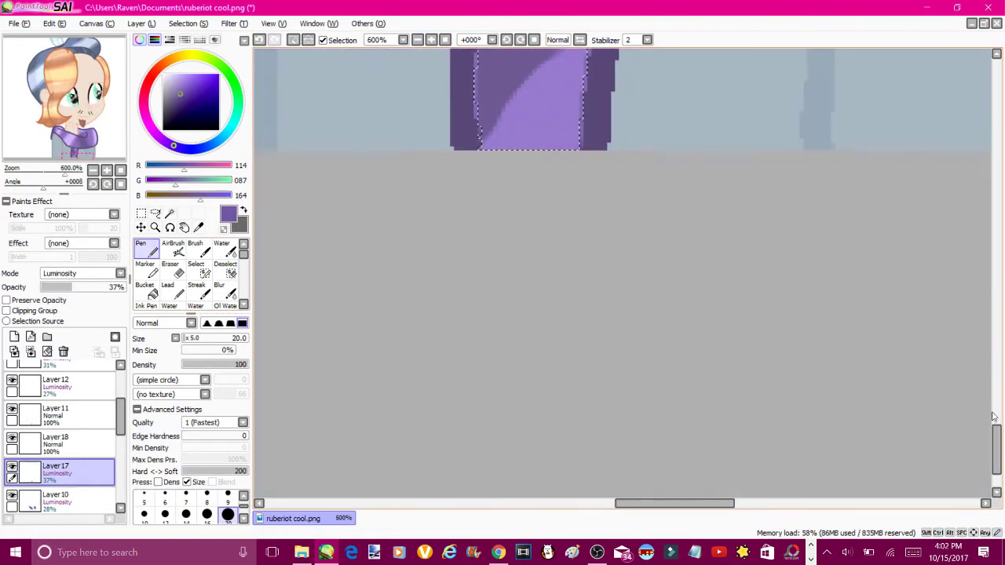
left_click(14, 336)
scroll(628, 275, "up", 5)
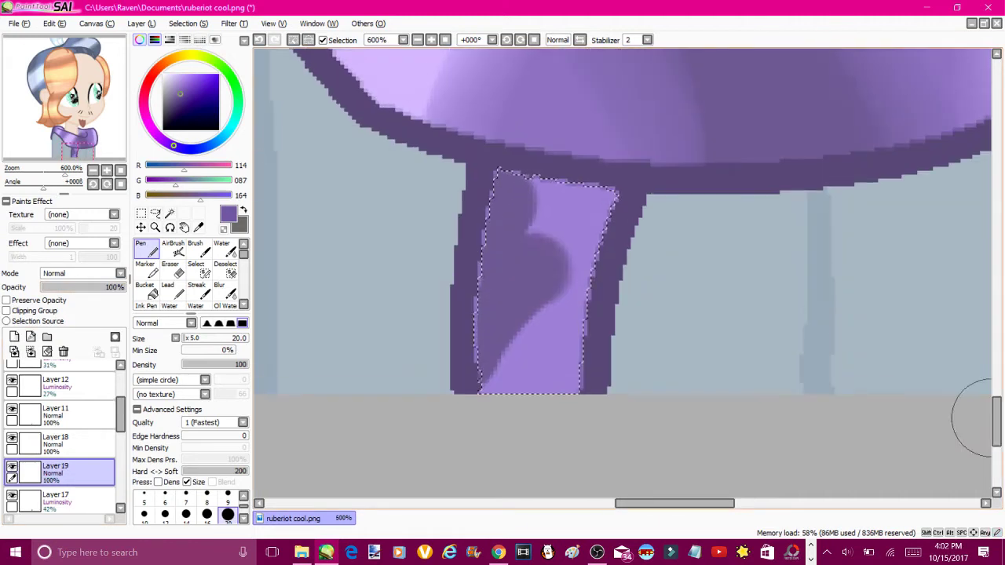
left_click(162, 75)
left_click_drag(581, 204, 454, 399)
left_click(511, 260, "alt")
mouse_move(510, 259)
left_mouse_down()
mouse_move(538, 281)
mouse_move(520, 404)
mouse_move(471, 321)
mouse_move(493, 273)
mouse_move(490, 301)
left_mouse_up()
left_click(180, 92)
left_click(172, 248)
Undo the scarf tail shading along with its layer changes, and clear the selection
key("ctrl+e")
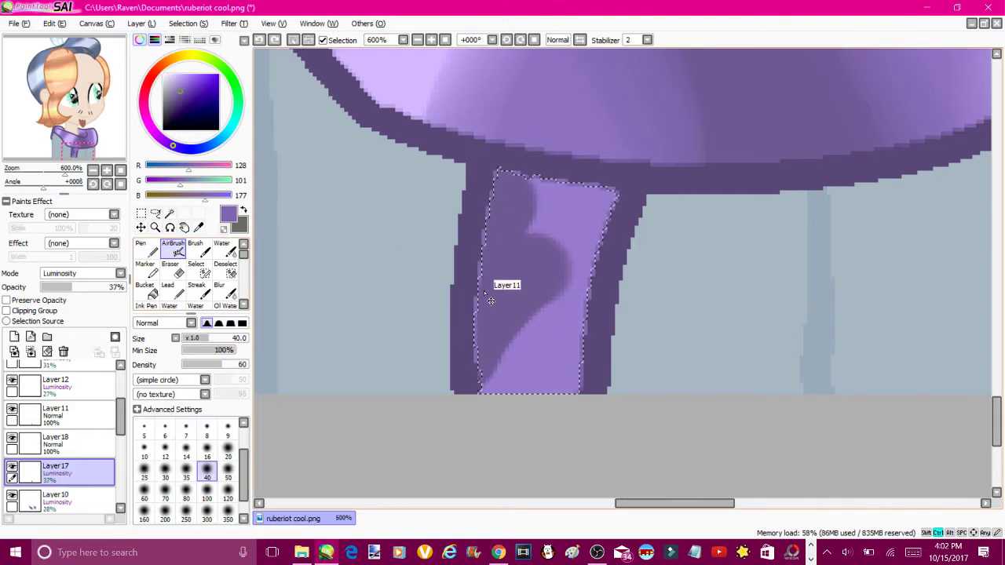
key("ctrl+e")
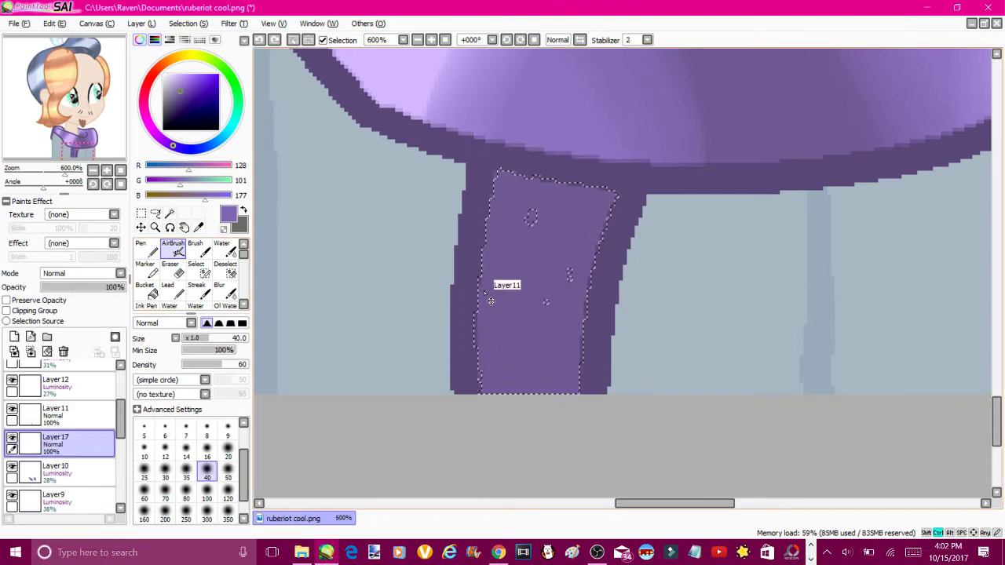
left_click_drag(498, 288, 487, 306)
key("ctrl+d")
Make Layer10 active, select the inside of the scarf tail and fill the selection's gaps with the Select brush
left_click(66, 475)
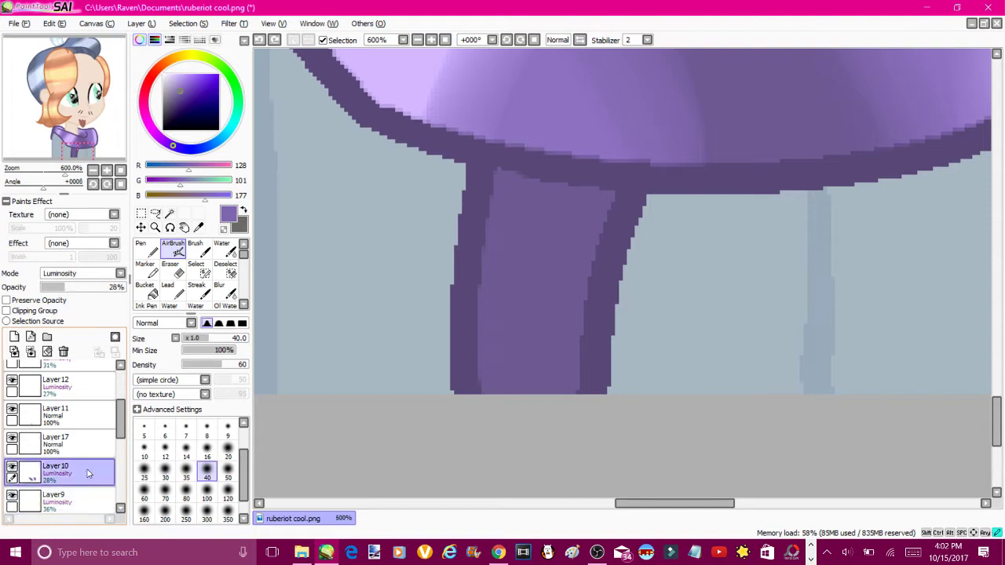
left_click(169, 213)
left_click(540, 313)
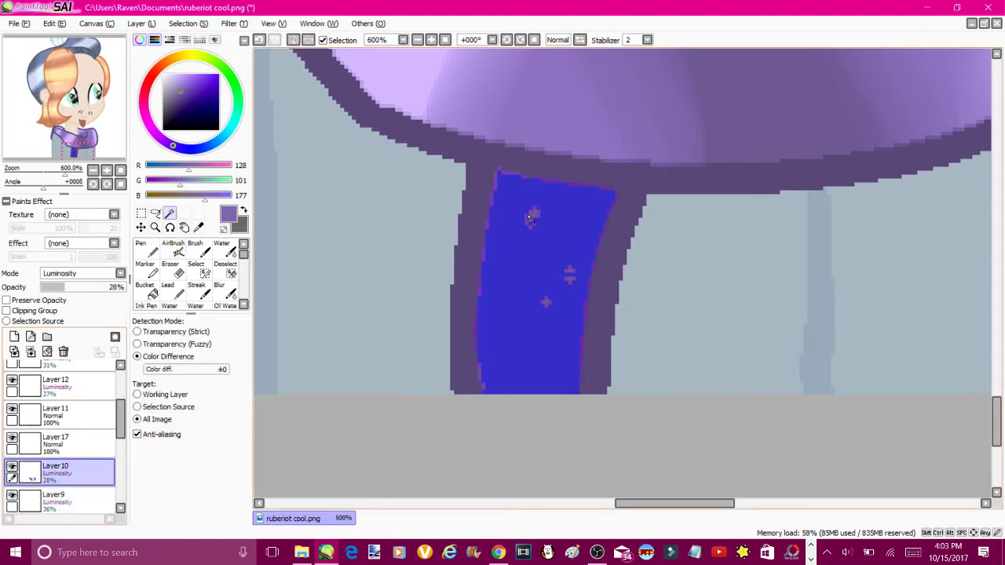
left_click(204, 271)
key("n")
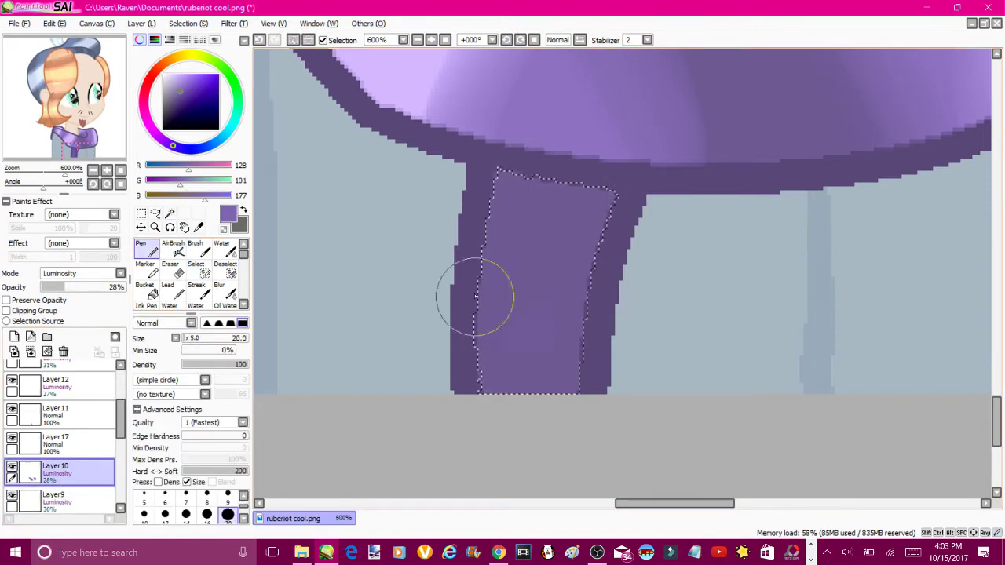
Add a new layer above Layer10, clear the scarf tail selection and try purple pen strokes on the tail
key("ctrl+shift+n")
key("ctrl+d")
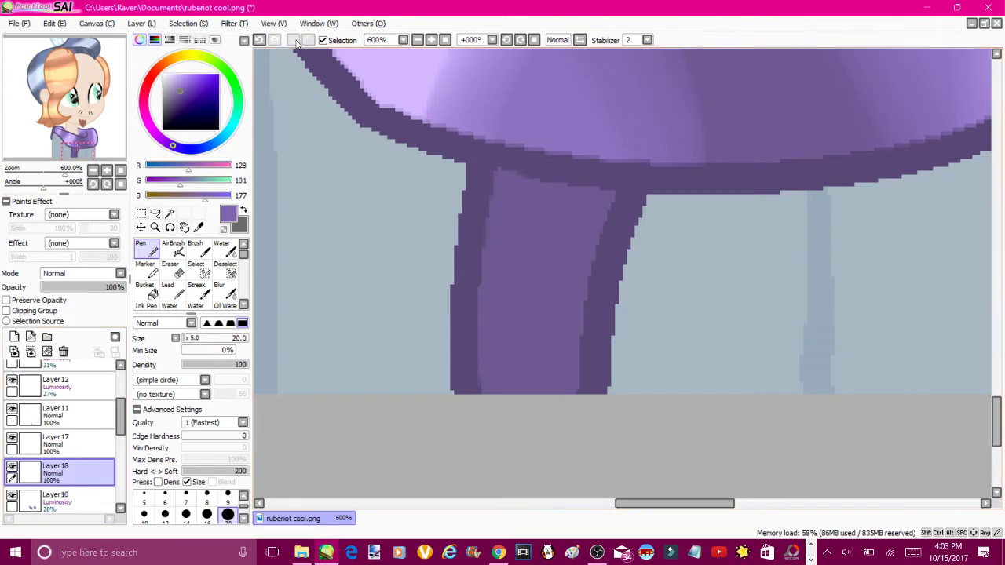
left_click_drag(464, 247, 471, 283)
left_click_drag(534, 270, 512, 297)
key("ctrl+z")
key("ctrl+z")
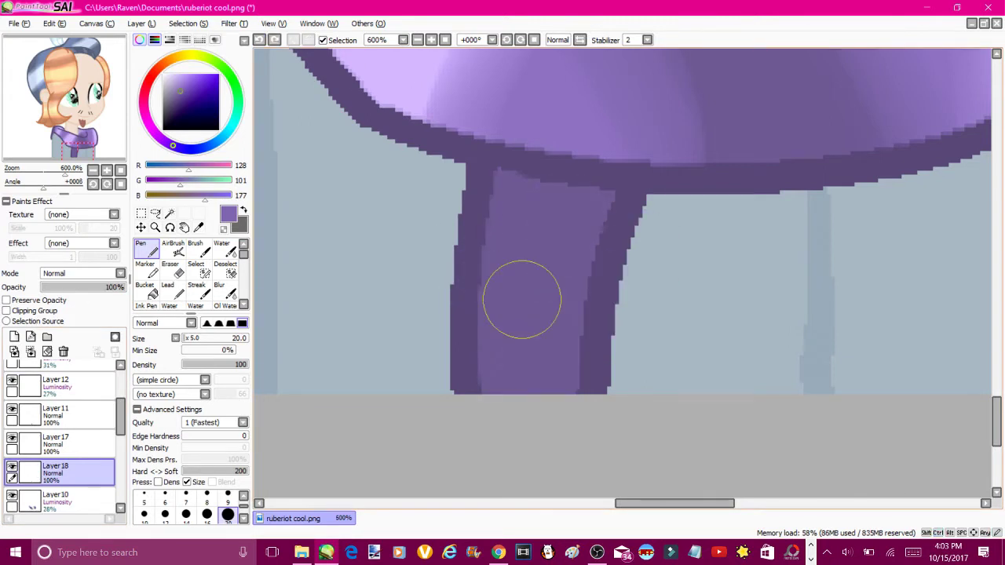
Test size 9 purple strokes on the scarf tail across the existing layers, including Layer7, Layer4 and Layer2, undoing each one
scroll(62, 440, "down", 2)
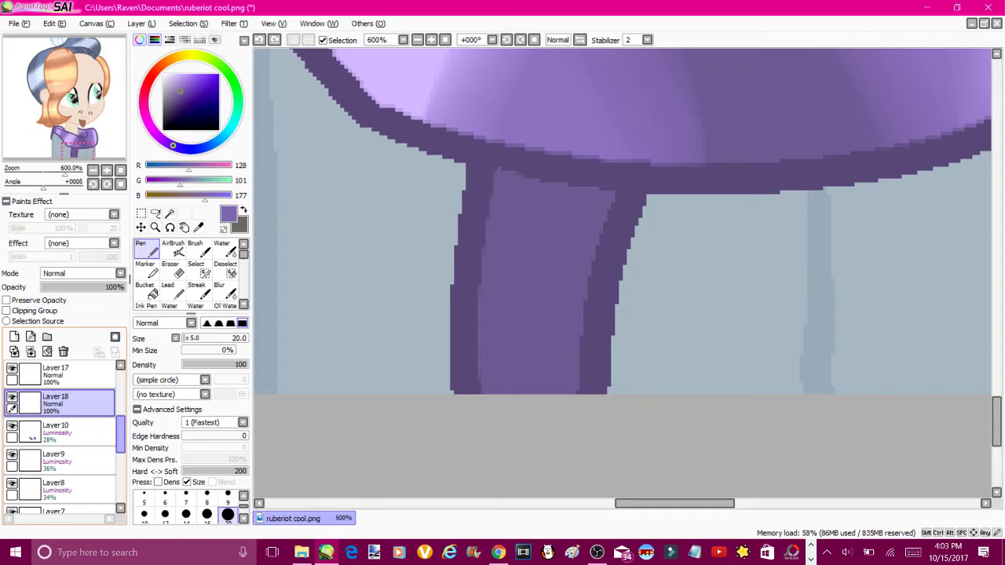
key("ctrl+y")
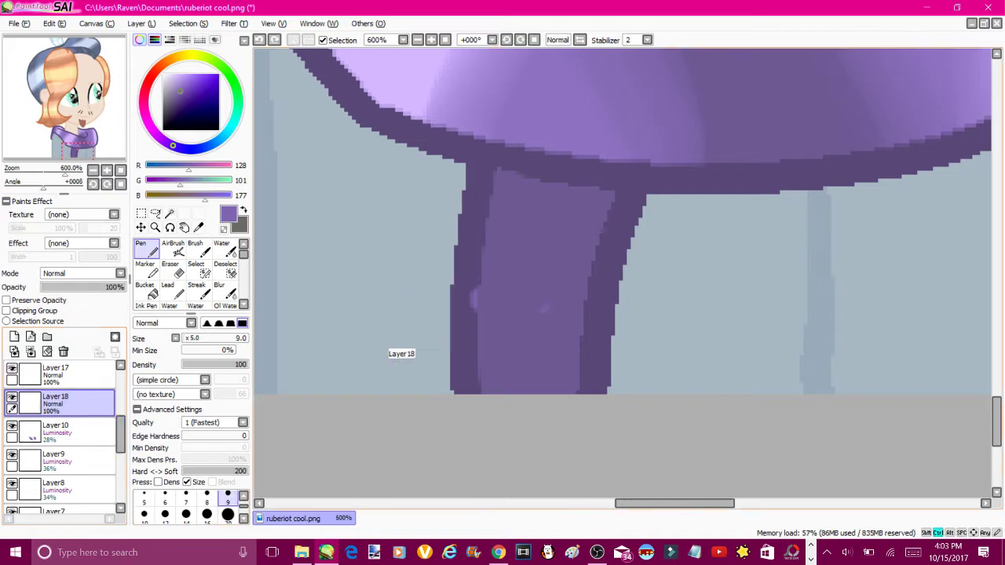
left_click(377, 359, "ctrl")
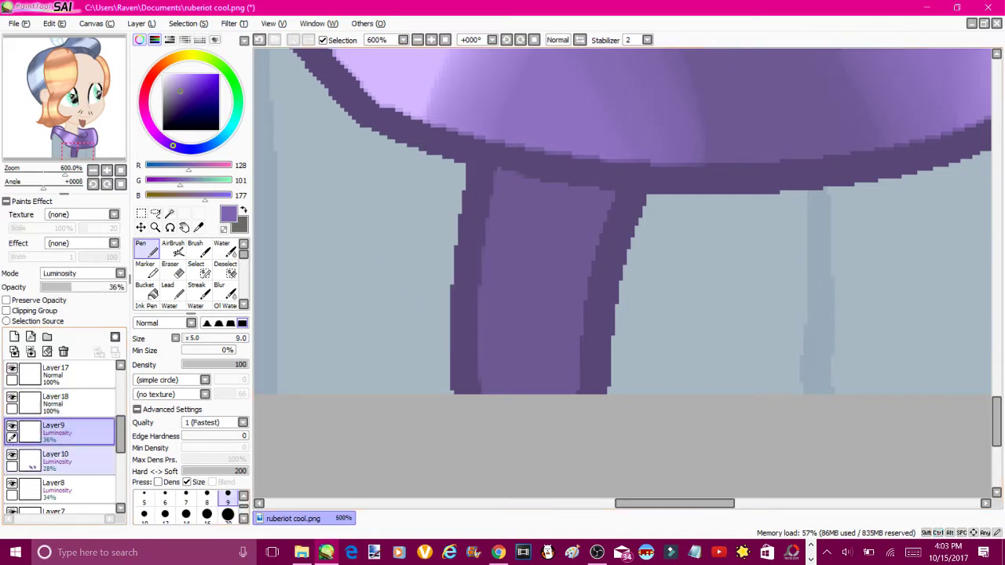
left_click(518, 330, "ctrl")
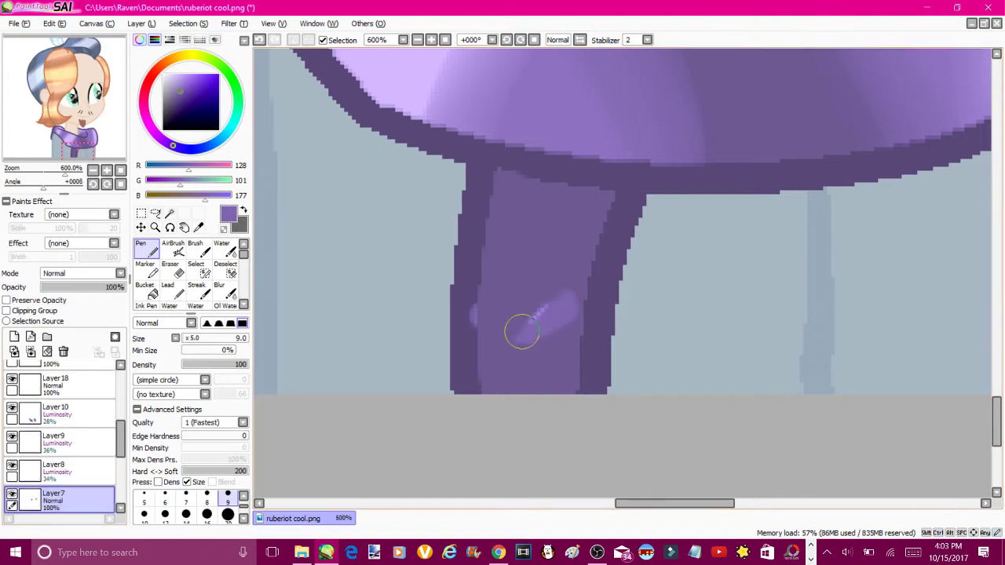
left_click(522, 285, "ctrl")
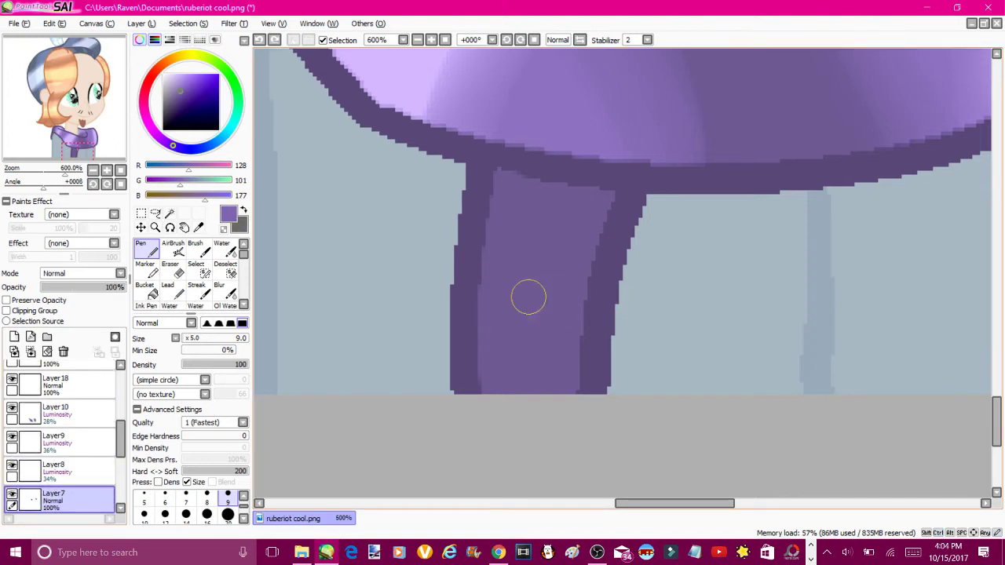
left_click(529, 299, "ctrl")
left_click(530, 281, "ctrl")
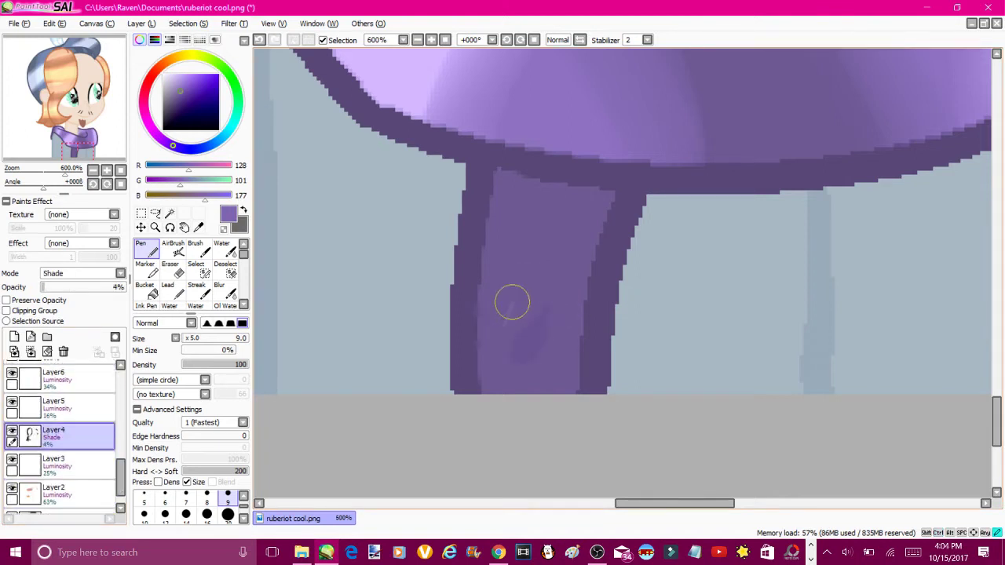
left_click(541, 354, "ctrl")
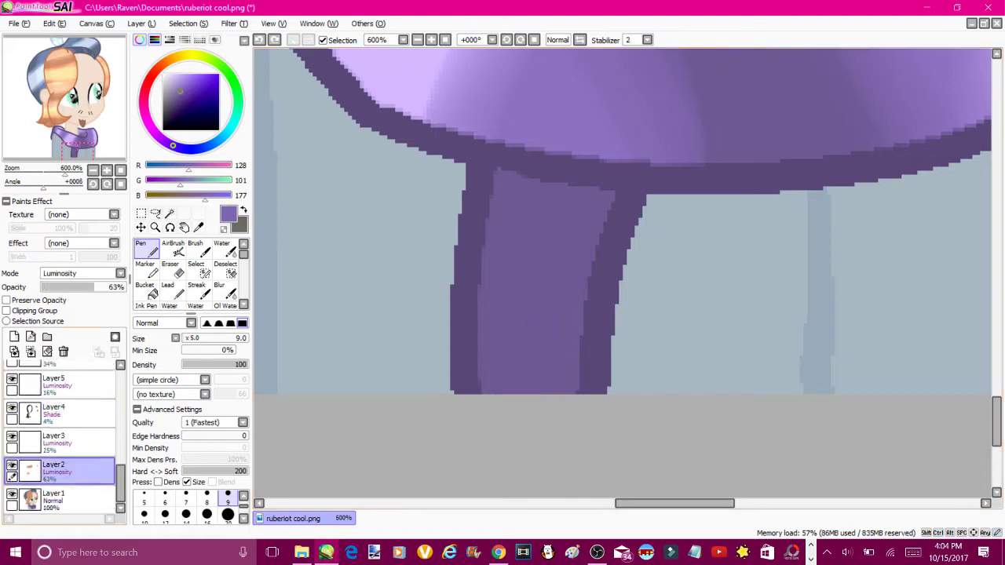
left_click(541, 354, "ctrl")
Sample the scarf's light purple and paint a diagonal highlight down the scarf tail on Layer16
left_click(417, 41)
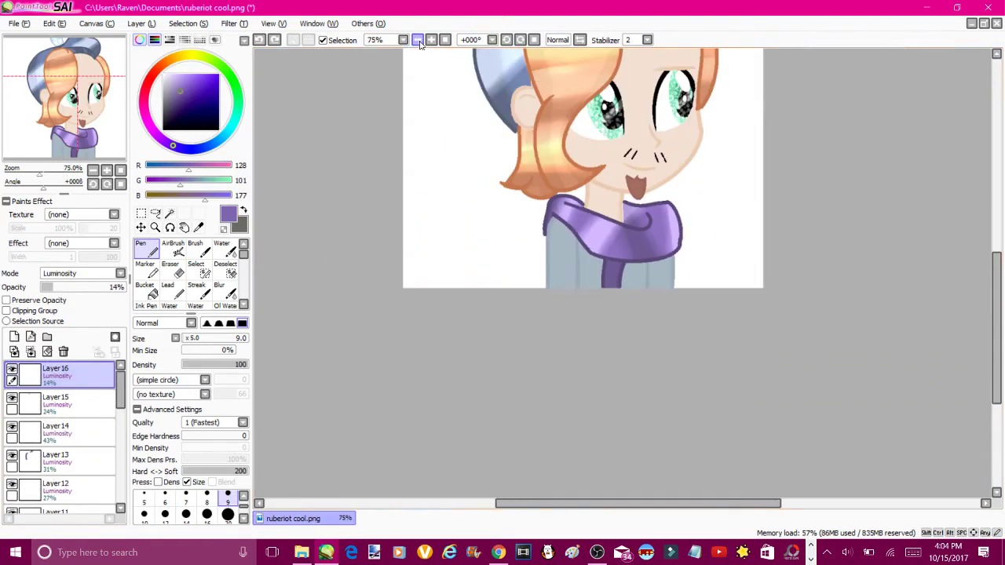
left_click(565, 228, "alt")
scroll(448, 299, "up", 8)
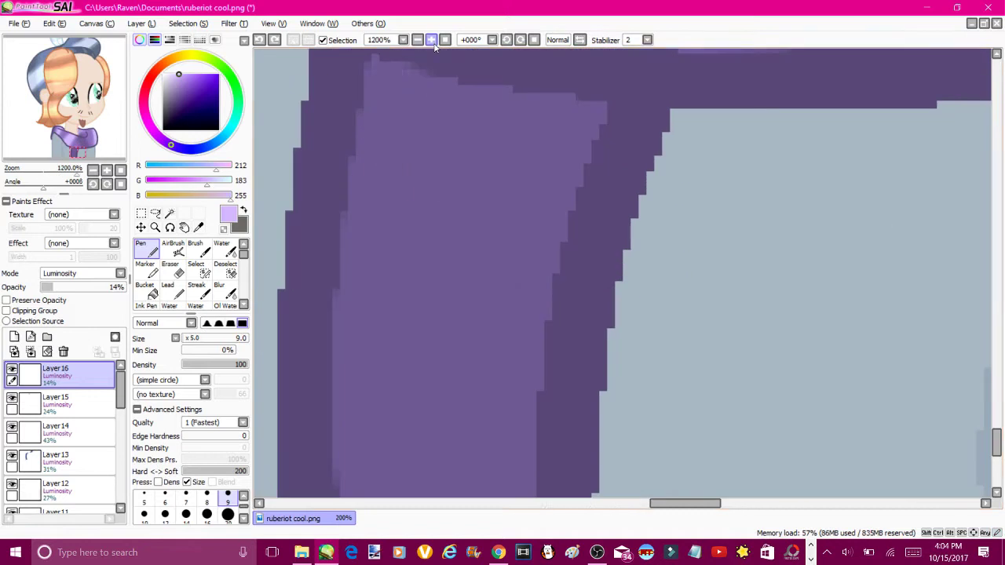
left_click_drag(376, 75, 501, 402)
mouse_move(357, 149)
left_mouse_down()
mouse_move(464, 440)
mouse_move(414, 370)
mouse_move(369, 248)
left_mouse_up()
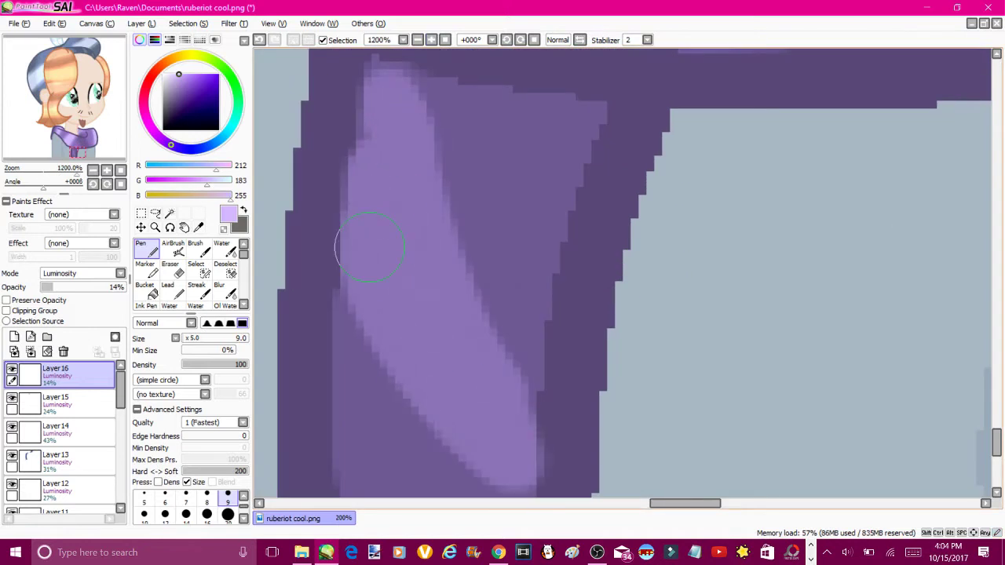
Paint a white diagonal stroke crossing the scarf tail highlight on a new layer, set to Luminosity at 20% opacity
left_click(163, 74)
mouse_move(337, 437)
left_mouse_down()
mouse_move(534, 134)
mouse_move(605, 83)
mouse_move(382, 417)
mouse_move(334, 468)
left_mouse_up()
key("ctrl+z")
left_click(14, 336)
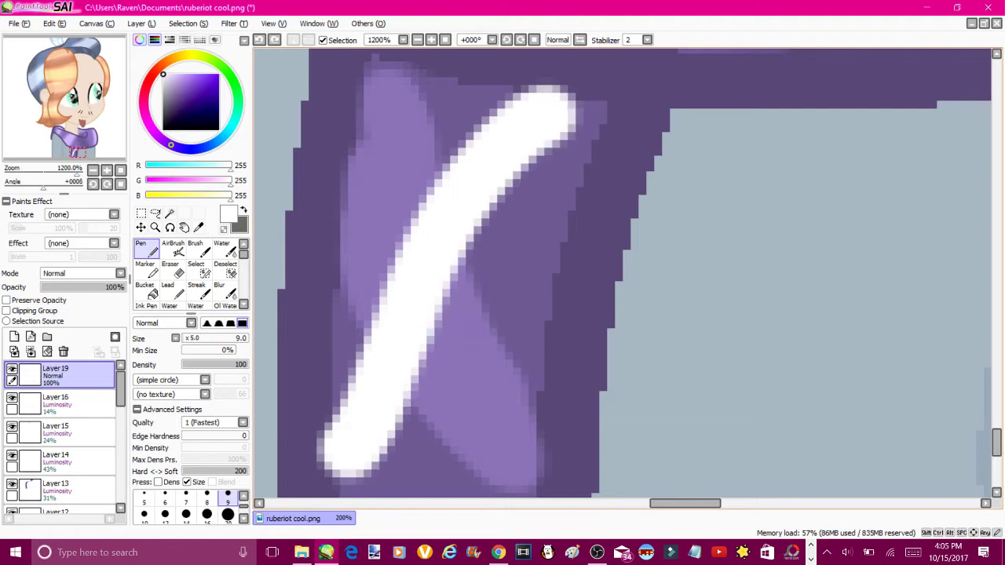
left_click_drag(581, 98, 338, 471)
left_click_drag(126, 286, 58, 287)
left_click(82, 273)
left_click(63, 314)
Soften the scarf tail highlights with the Blur tool and raise Layer16's opacity to 100%
left_click(224, 289)
scroll(988, 196, "down", 8)
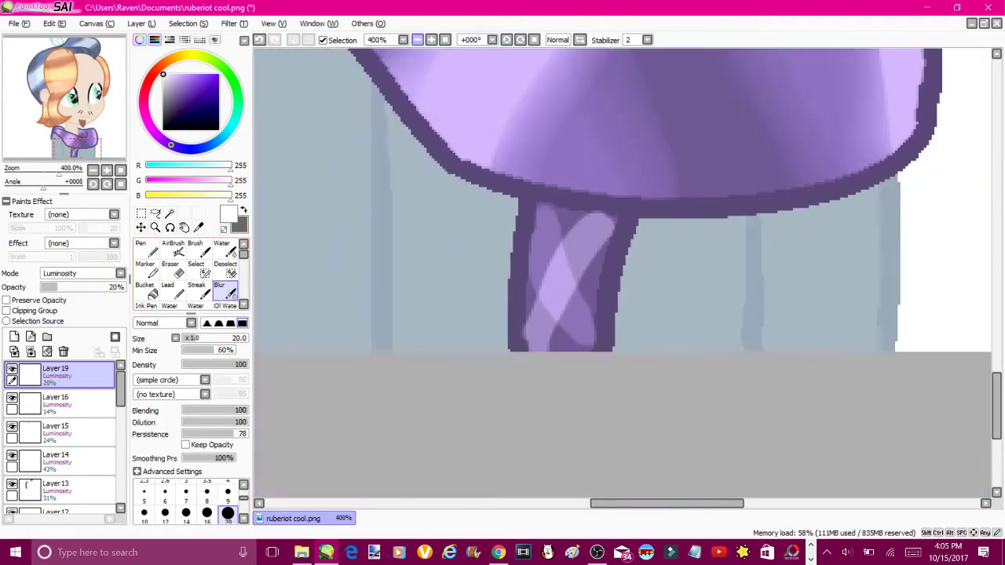
scroll(986, 239, "up", 3)
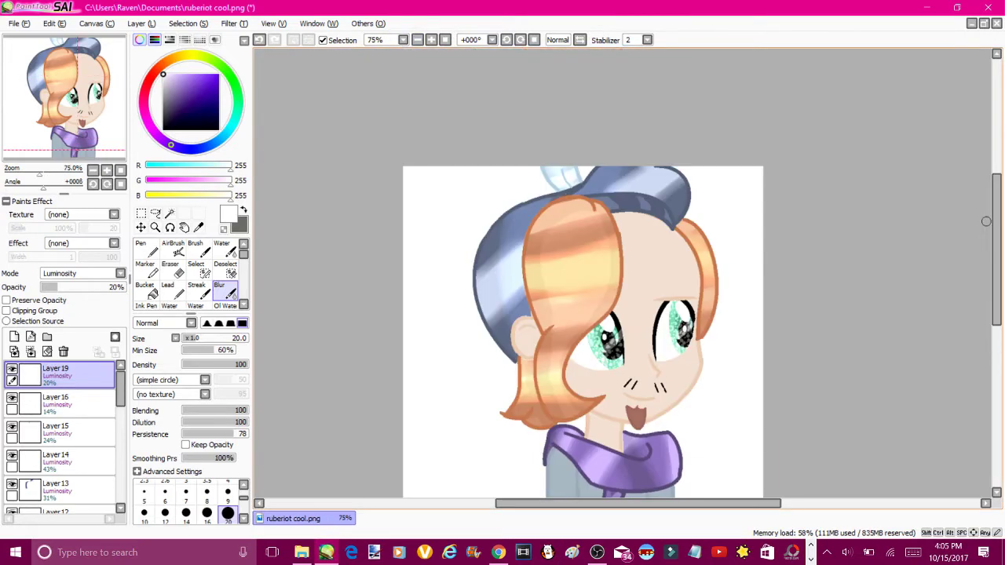
scroll(581, 314, "down", 1)
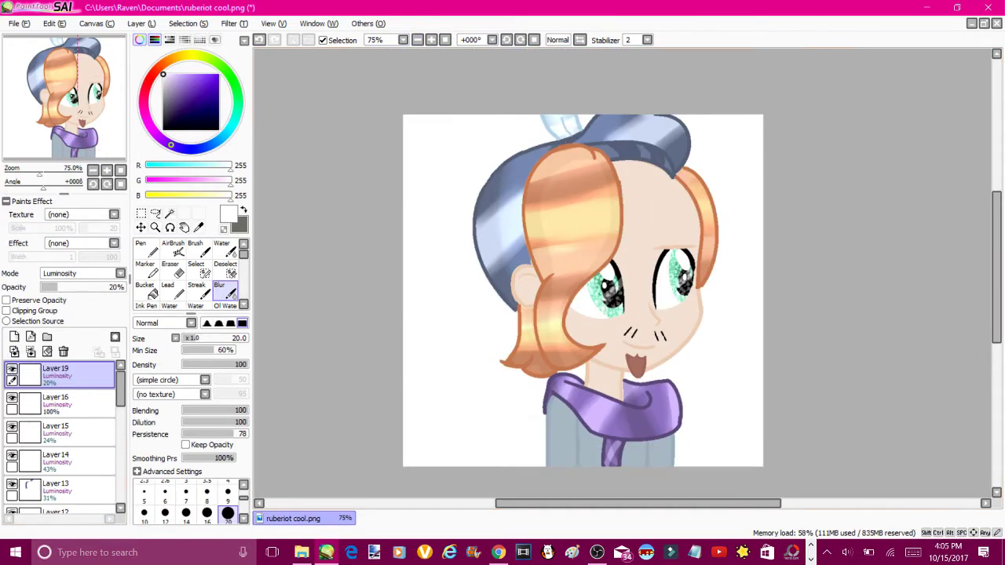
Add a new layer and select the dark patches along the hat brim with the Magic Wand
left_click(13, 336)
double_click(171, 229)
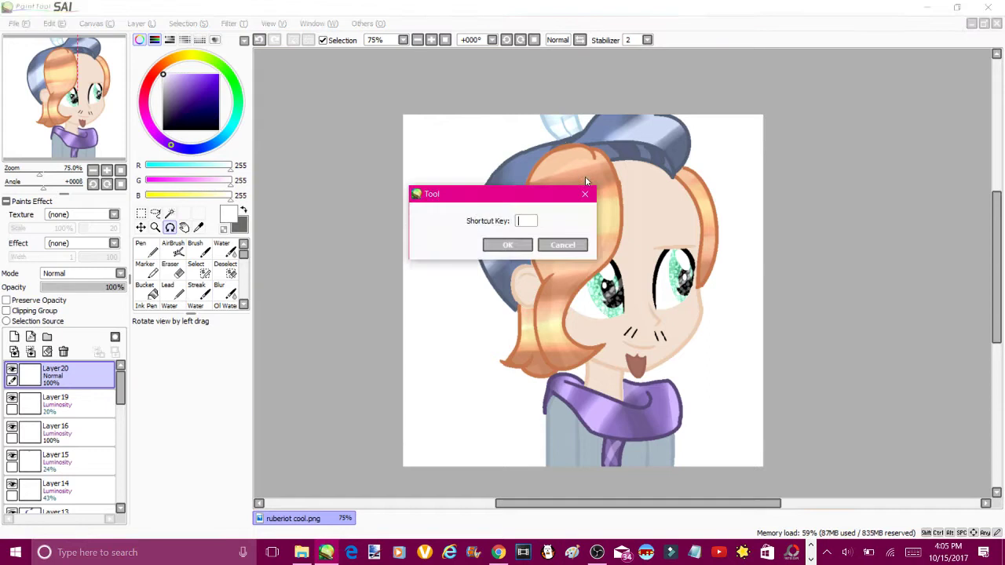
left_click(561, 243)
left_click(140, 227)
left_click(143, 248)
left_click(169, 213)
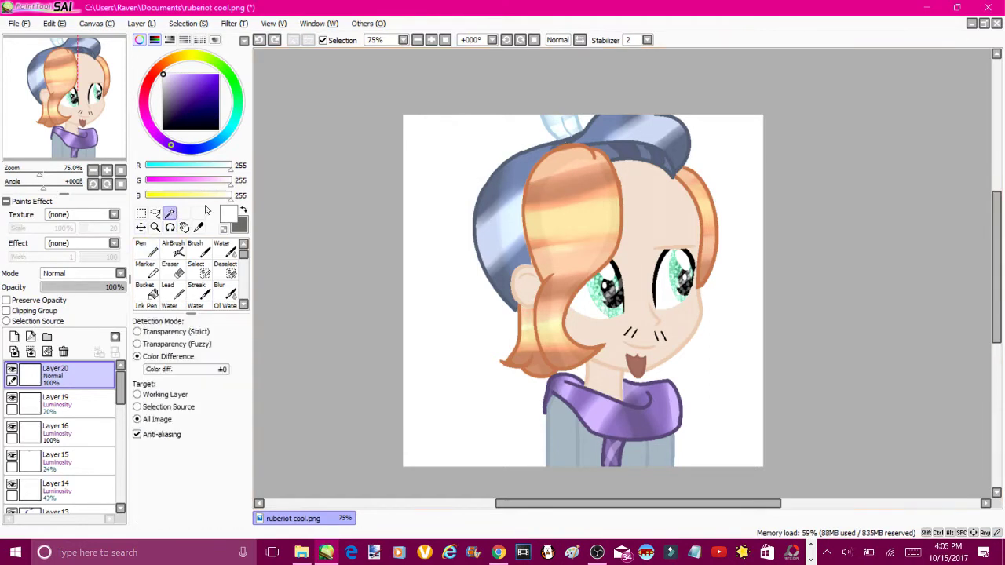
left_click(650, 165)
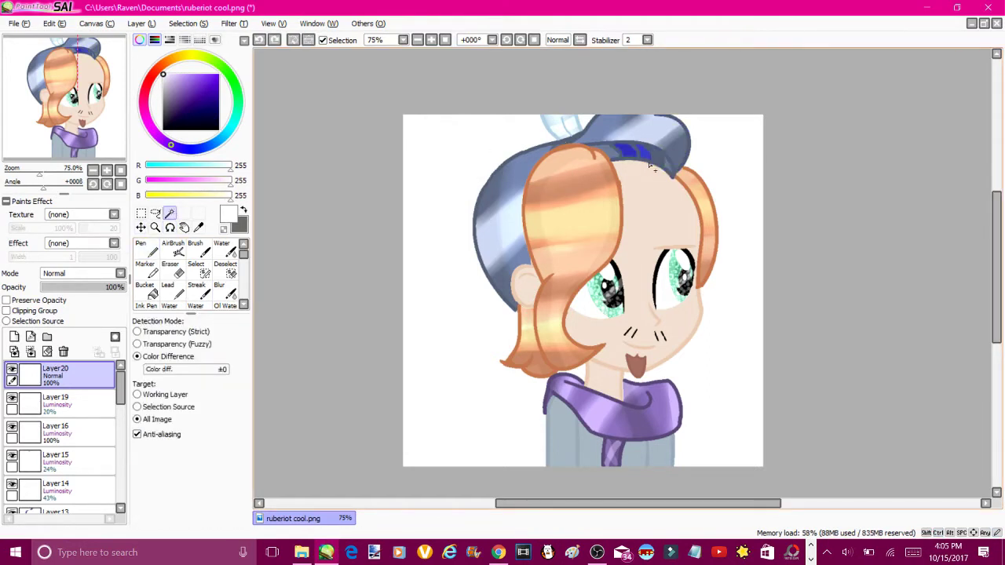
Paint white over the selected hat brim patches at size 16, set the layer to Luminosity at 20% opacity and clear the selection
key("n")
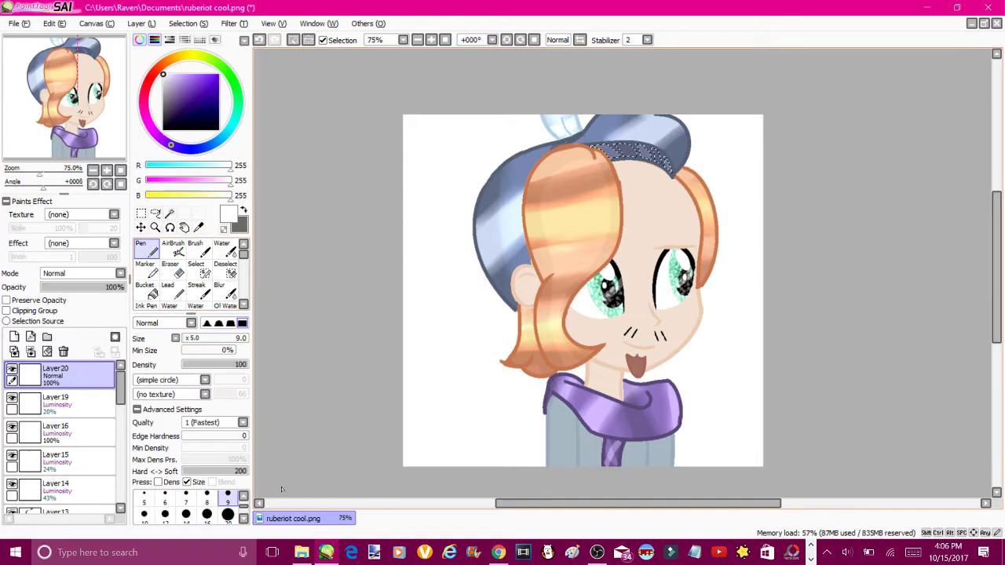
left_click_drag(581, 167, 623, 147)
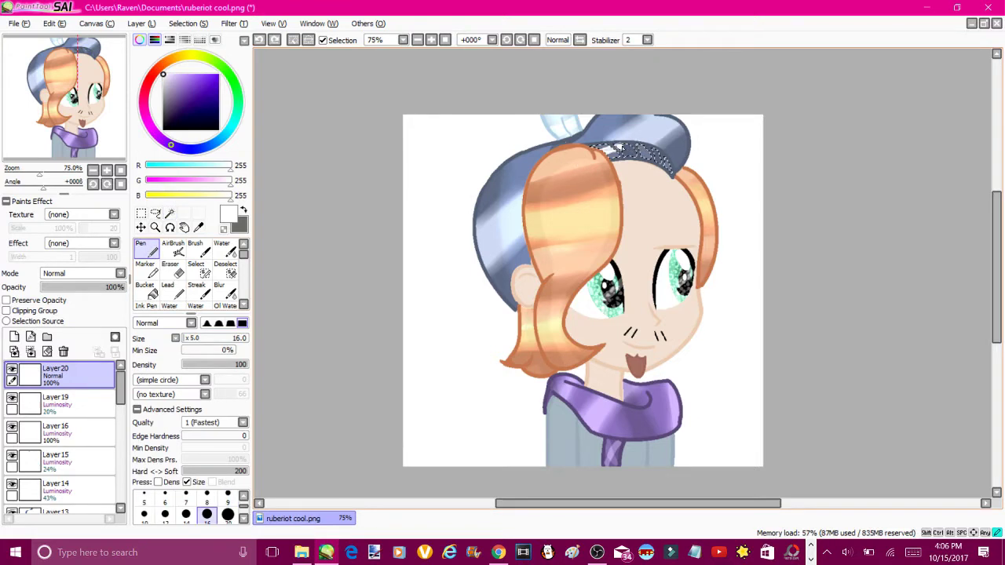
left_click(74, 287)
left_click(82, 273)
left_click(78, 314)
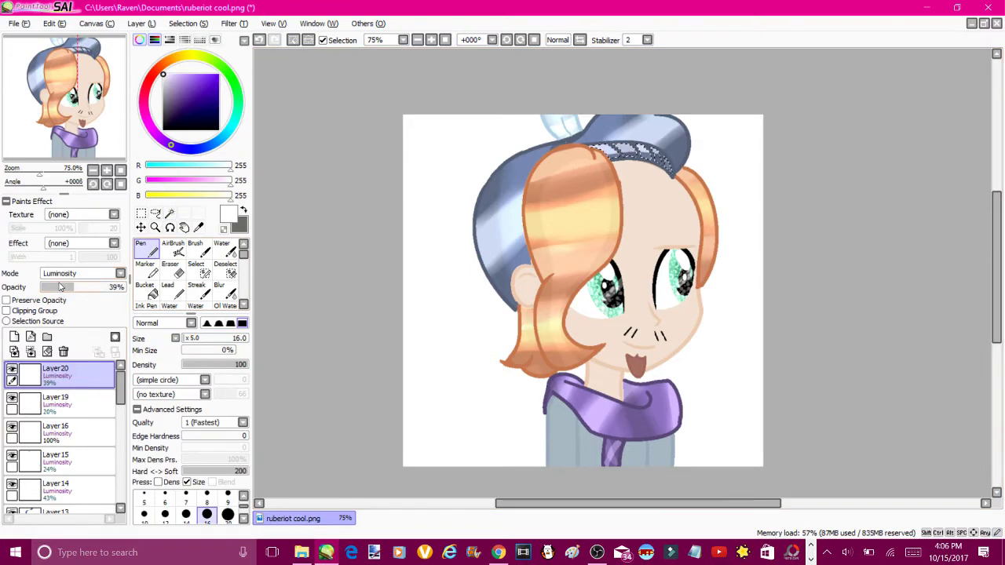
Select the face, ear and neck skin with the Magic Wand and sample the skin tone as the paint colour
key("w")
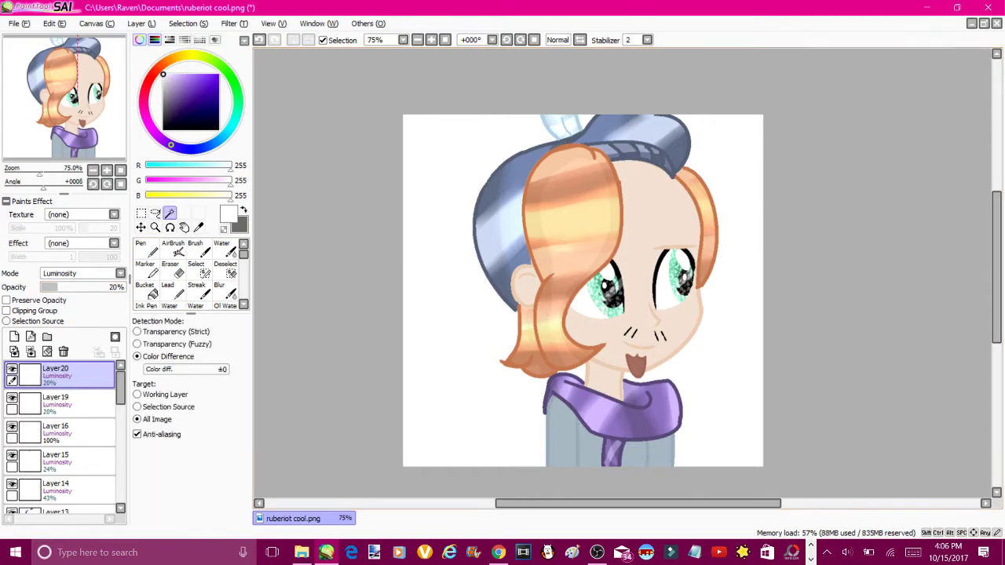
left_click(629, 179)
left_click(629, 179, "alt")
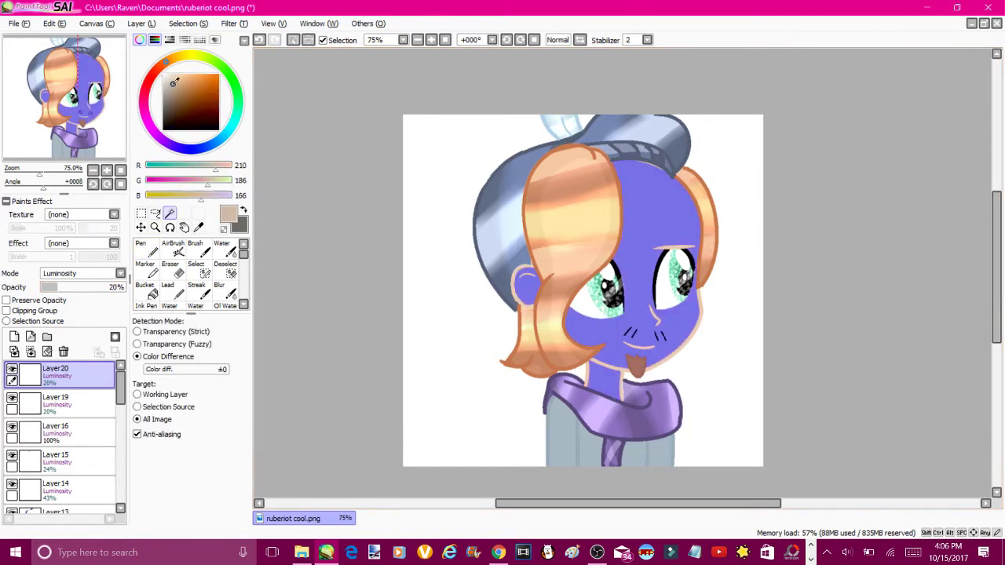
left_click(196, 288)
Shade the selected skin with a darker skin tone on a new layer at 42% opacity
key("ctrl+shift+n")
key("n")
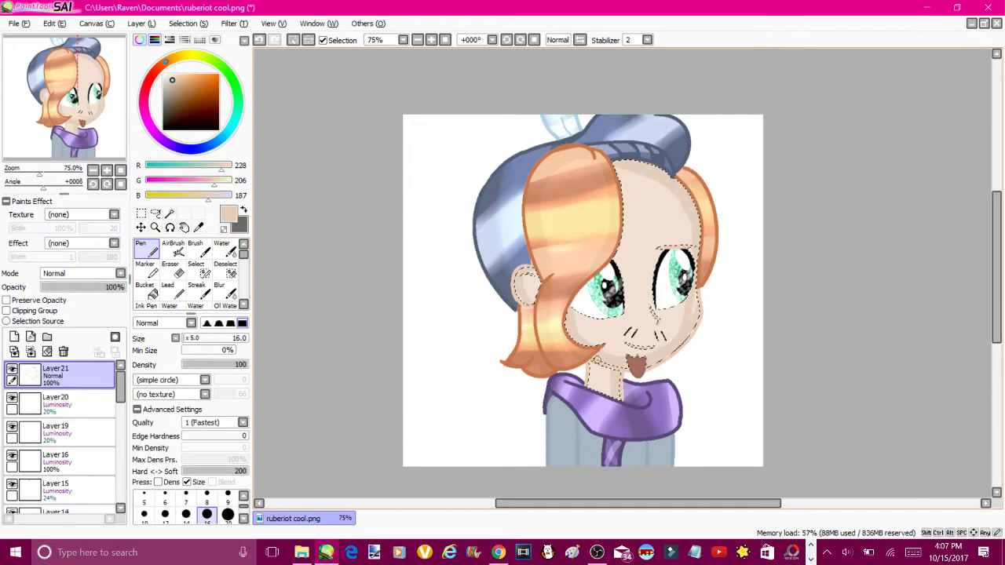
left_click(97, 289)
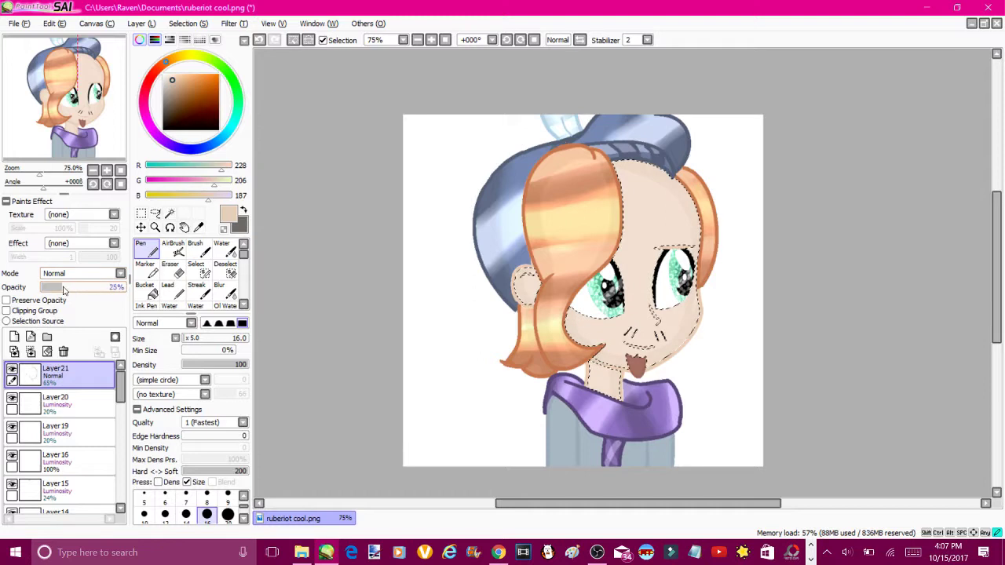
Paint a white highlight band across the face and ear on a new layer at 6% opacity and clear the selection
left_click(14, 336)
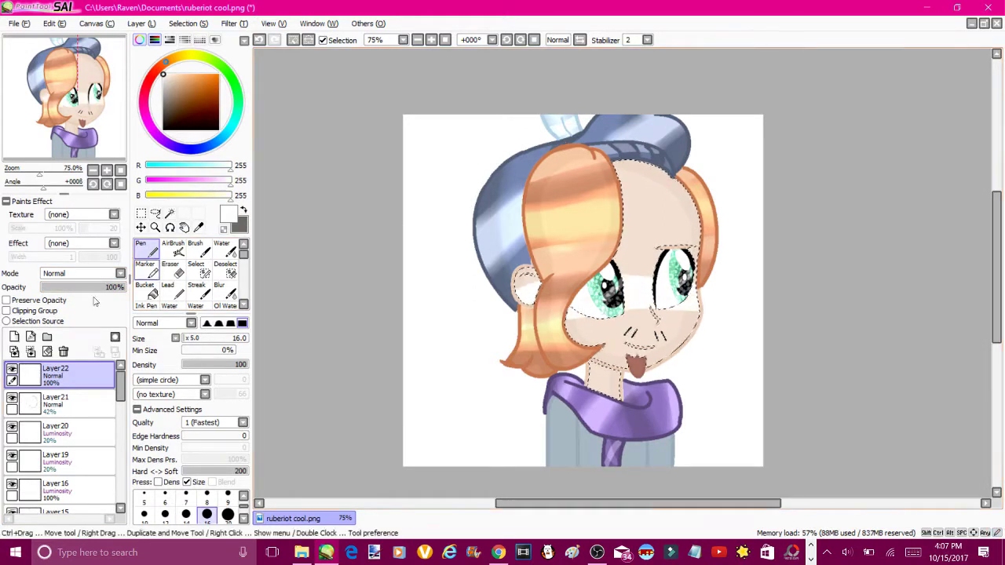
left_click(67, 287)
left_click_drag(54, 289, 45, 287)
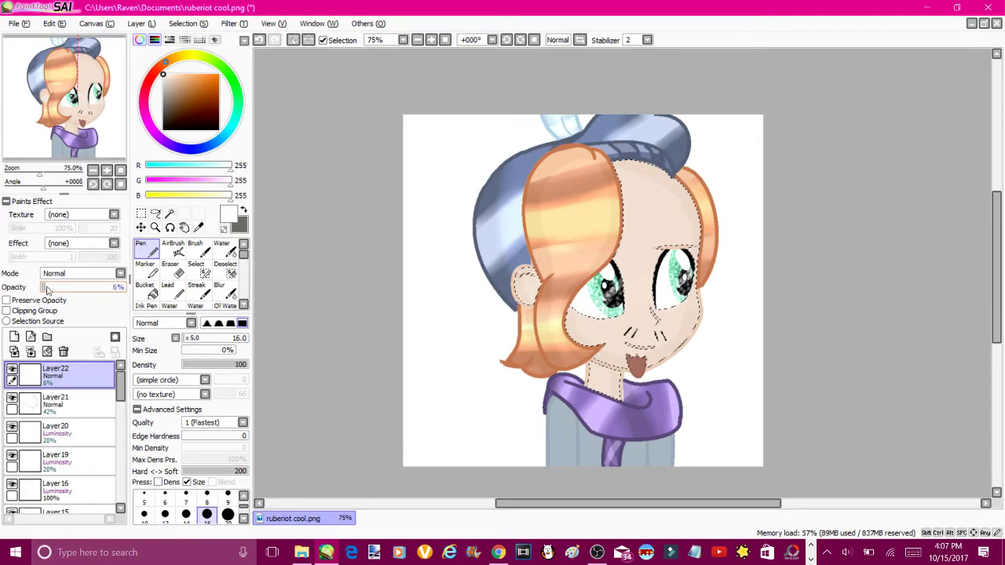
left_click(294, 42)
Add a new layer, select the shirt panels below the scarf with the Magic Wand and sample their blue-grey colour
left_click(14, 336)
left_click(169, 213)
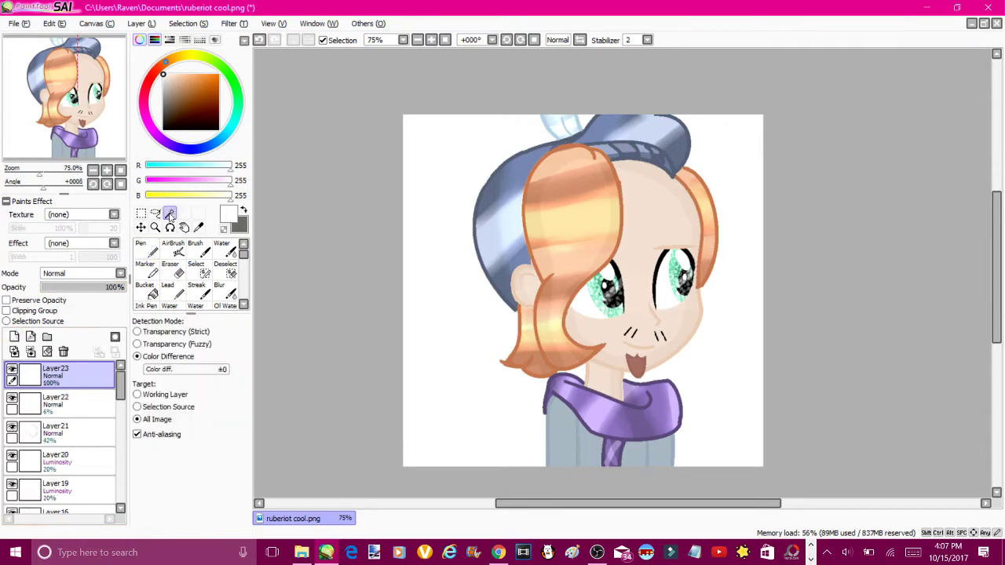
left_click(562, 432)
left_click(562, 443, "alt")
Paint blue-grey shading on the selected shirt panels and set the layer to Luminosity at 13% opacity
key("n")
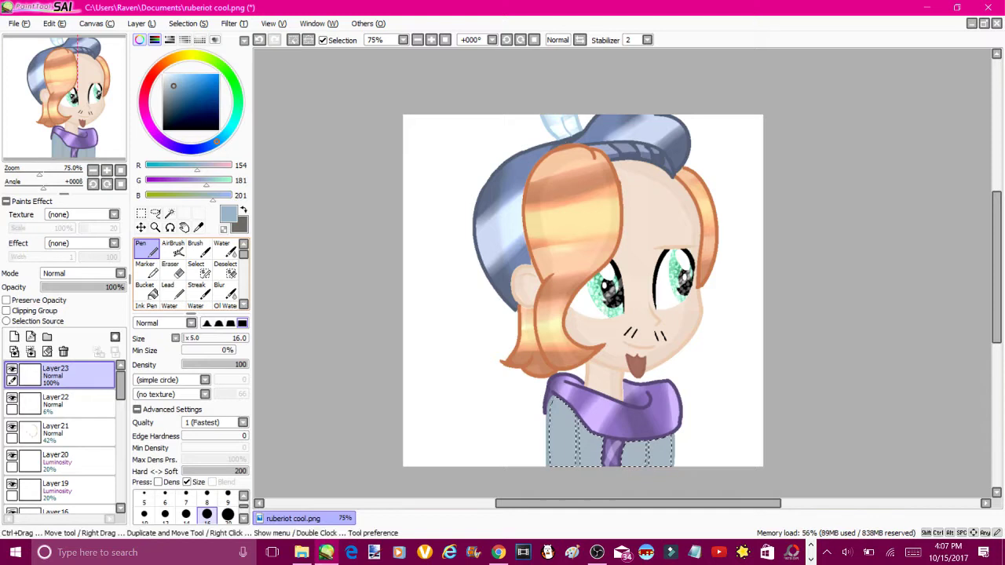
left_click(83, 274)
left_click_drag(118, 286, 52, 286)
left_click(59, 325)
Paint white bands across the shirt with a size 50 pen on a new layer, set to Luminosity at 18% opacity
left_click(15, 336)
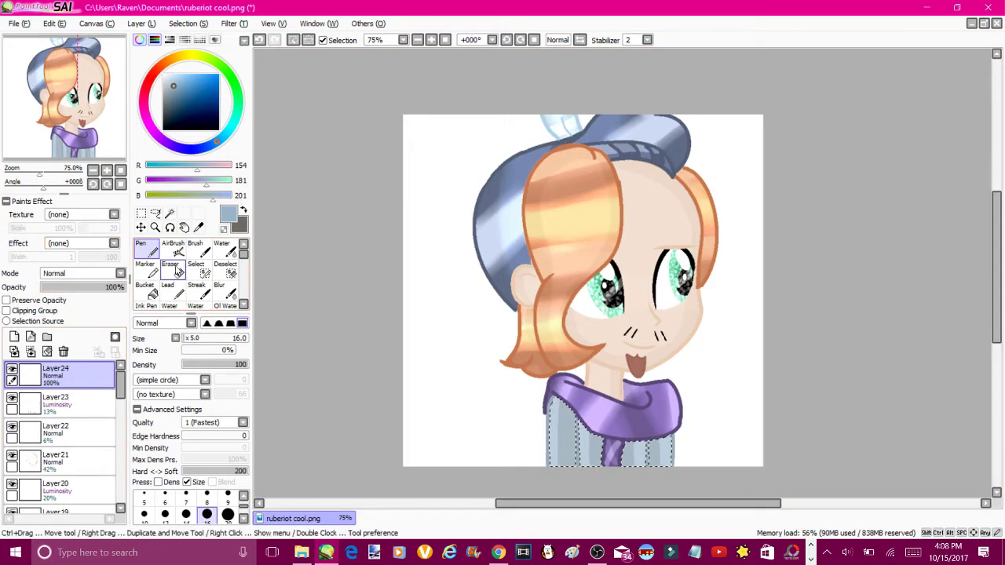
key("bracketright")
key("bracketright")
key("bracketright")
key("bracketright")
key("bracketright")
key("bracketright")
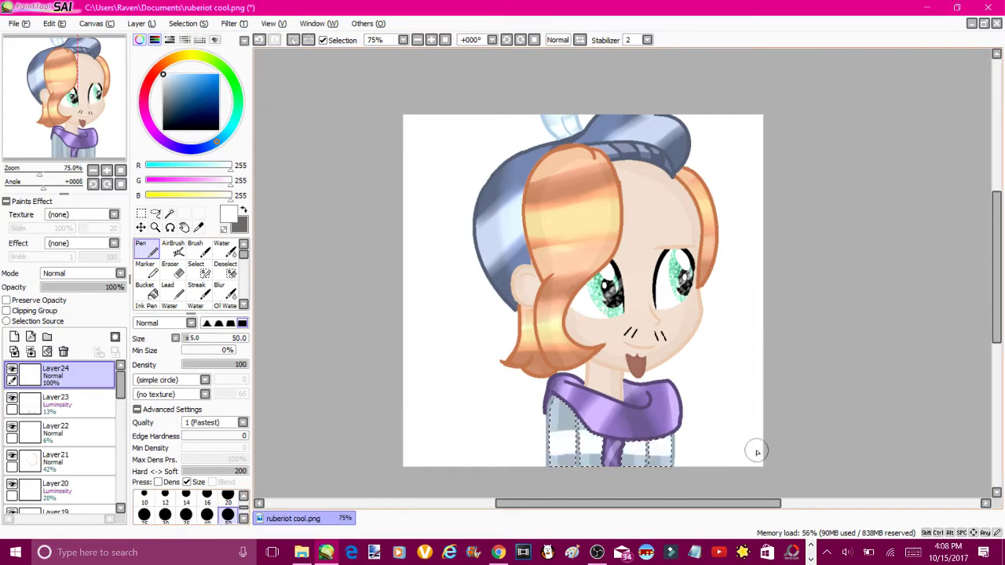
left_click_drag(77, 288, 49, 287)
left_click(83, 273)
left_click(79, 324)
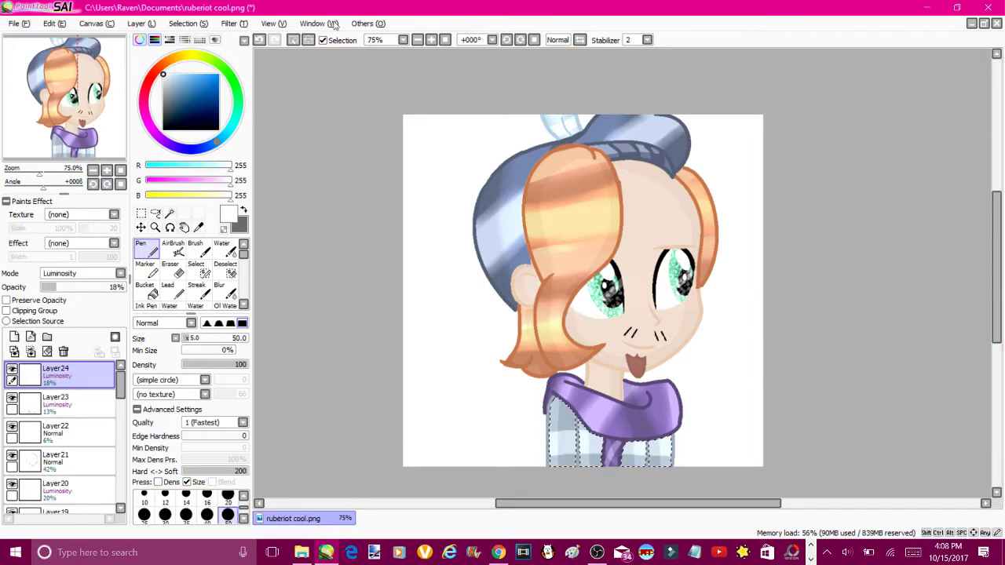
Clear the shirt selection, add a new layer and select the white background behind the character's hat and hair with the Magic Wand
left_click(188, 23)
left_click(15, 336)
left_click(187, 22)
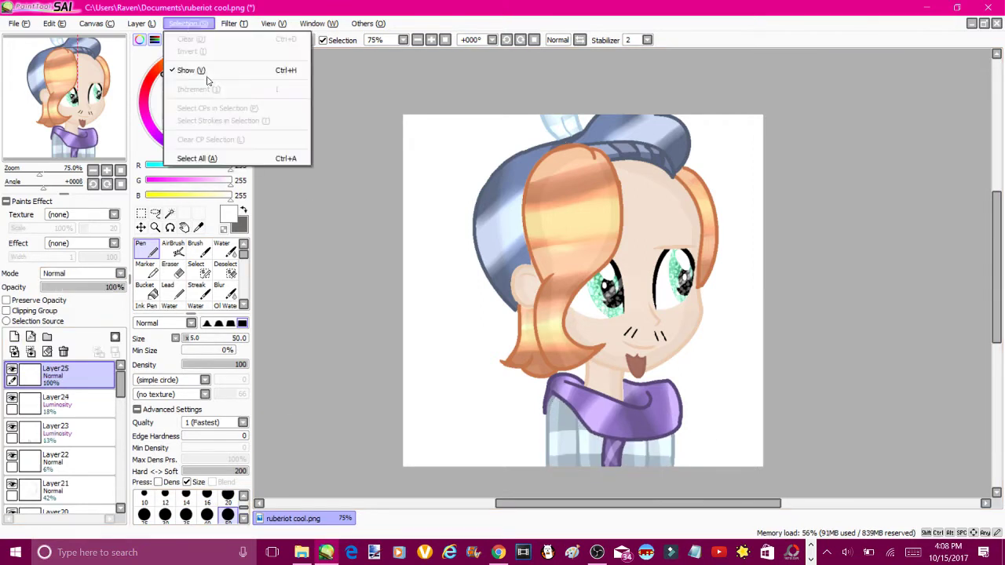
left_click(195, 70)
left_click(172, 213)
left_click(437, 206)
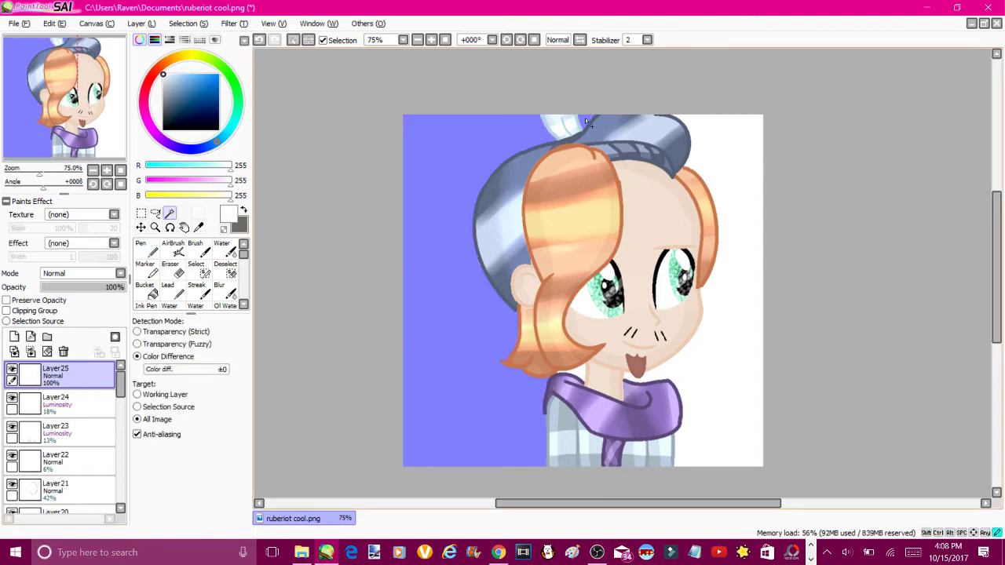
Add the remaining white gap beside the hat's feather to the selection and invert it so the character is selected
left_click(585, 122)
left_click(233, 23)
left_click(192, 51)
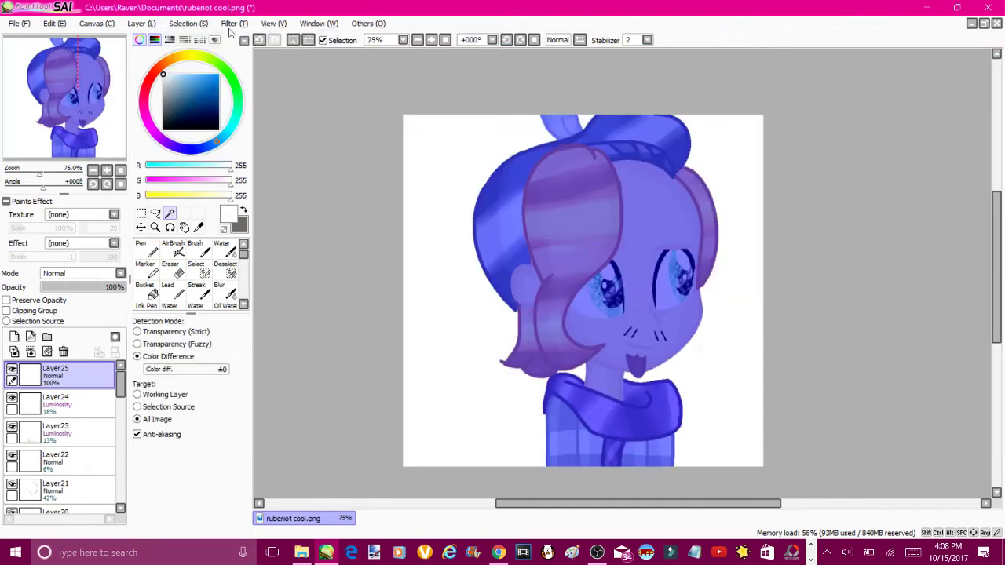
Expand the character selection outward with repeated Increment operations so it leaves an even margin around the outline
left_click(188, 22)
key("i")
key("alt+s")
key("i")
key("alt+s")
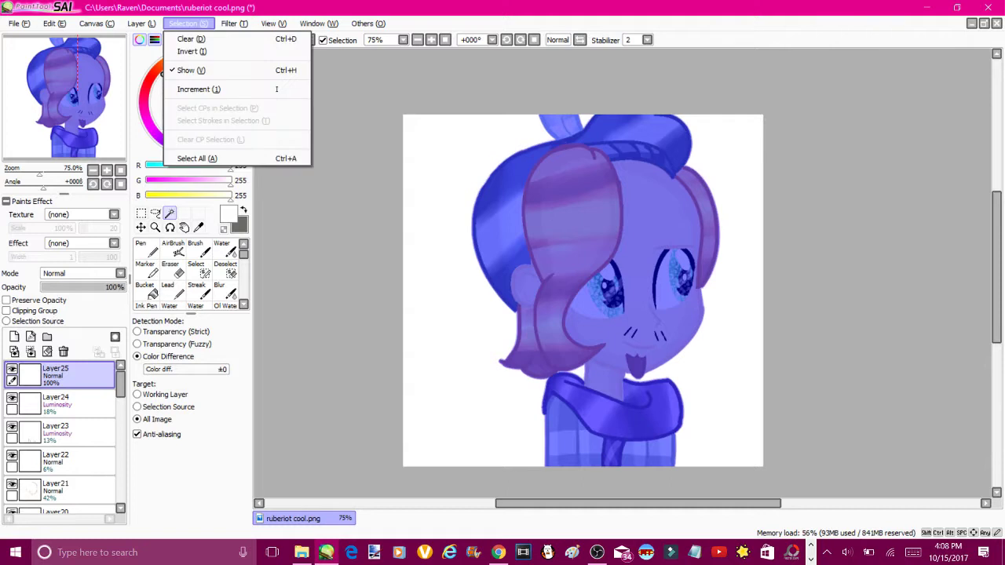
key("i")
key("alt+s")
key("i")
key("alt+s")
key("i")
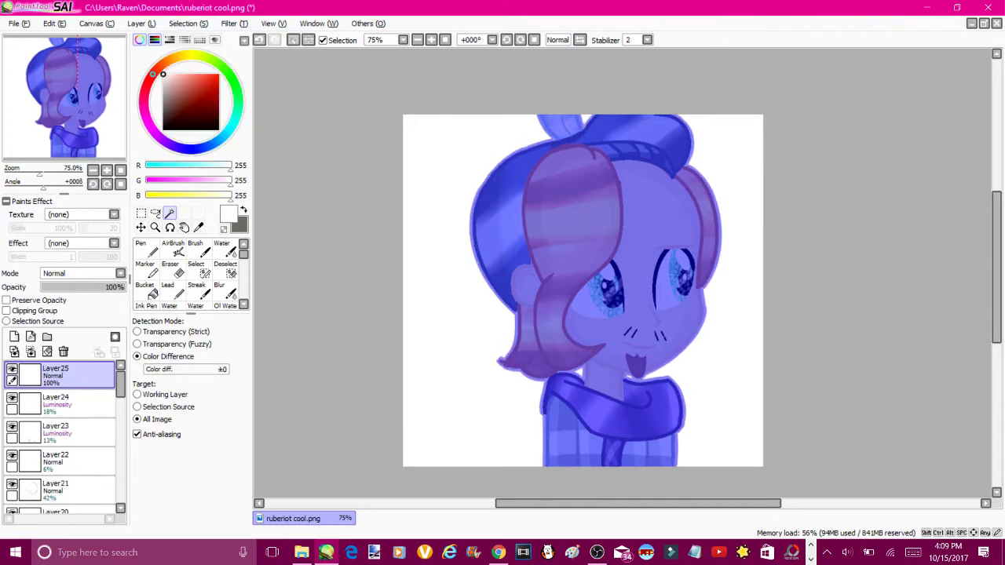
key("d")
key("i")
key("i")
key("i")
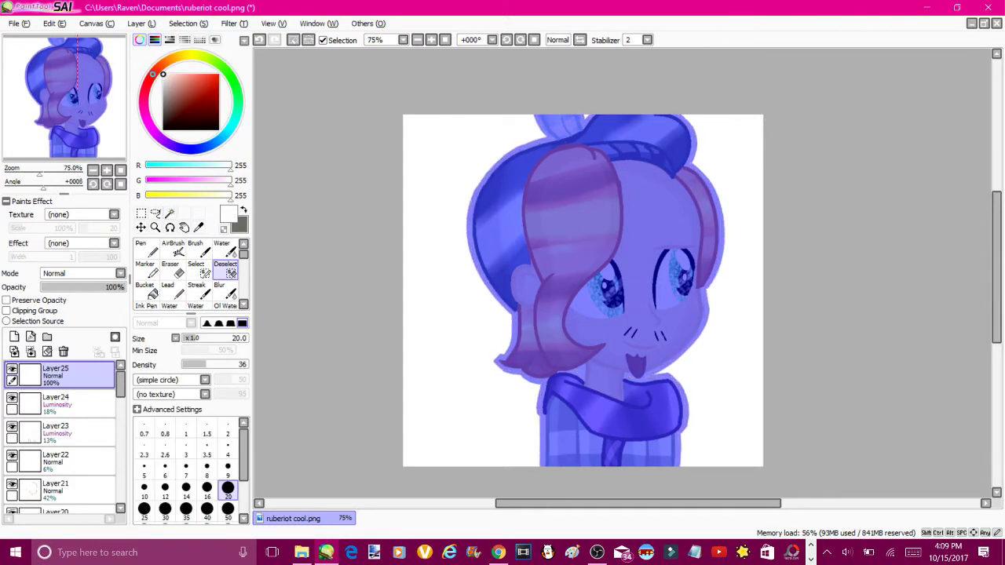
Invert the expanded selection to the background and paint it light pink (255, 196, 190) with a size 120 Pen
key("ctrl+i")
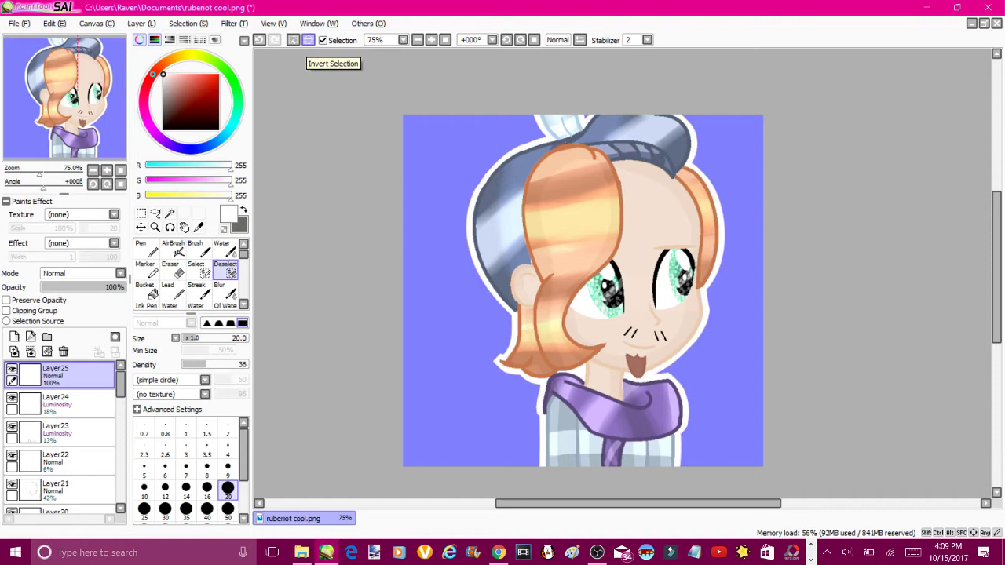
key("ctrl+i")
key("n")
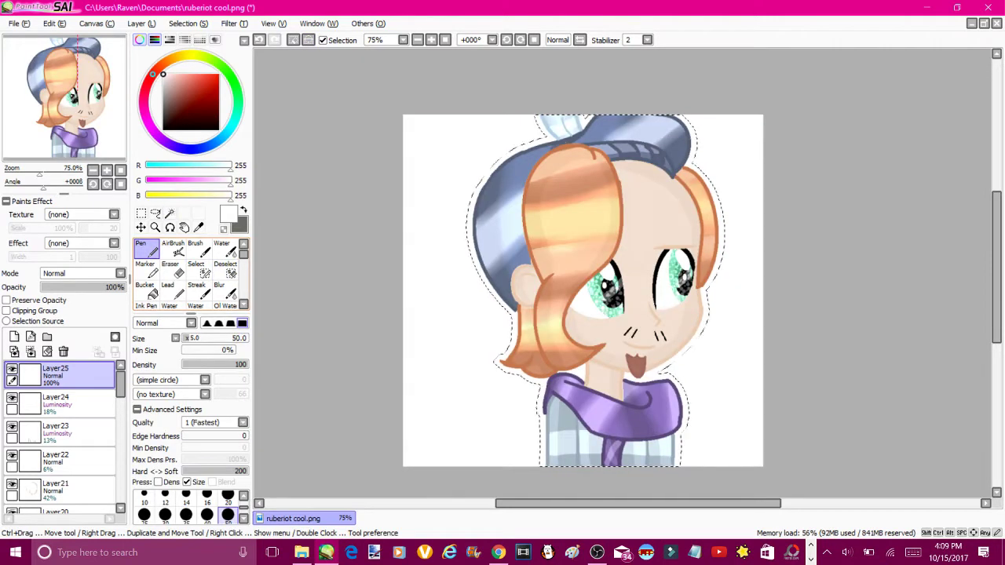
key("bracketright")
key("bracketright")
key("bracketright")
key("bracketright")
key("bracketright")
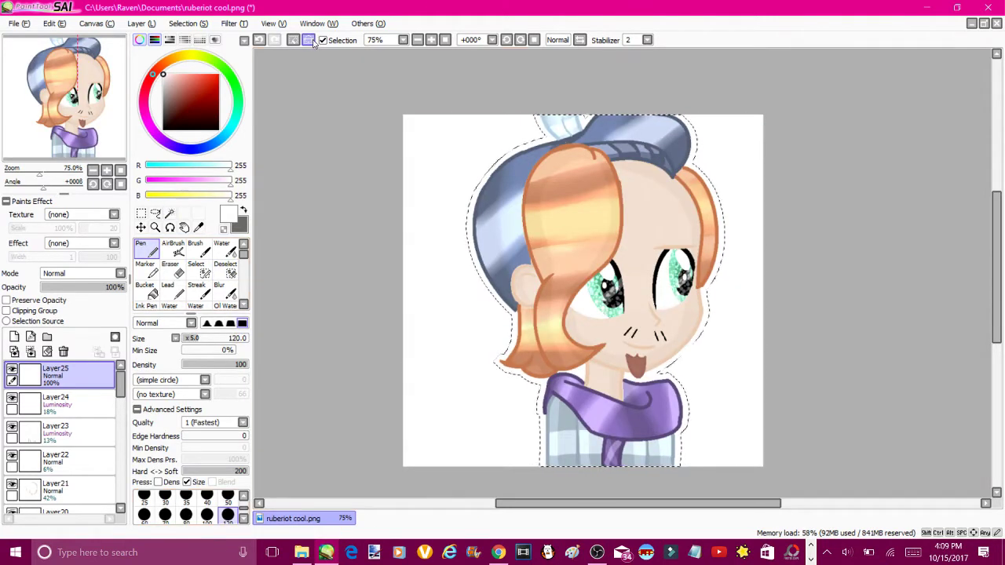
key("ctrl+i")
left_click(177, 74)
mouse_move(359, 152)
left_mouse_down()
mouse_move(521, 228)
mouse_move(516, 132)
mouse_move(447, 481)
mouse_move(418, 434)
mouse_move(602, 310)
mouse_move(728, 446)
mouse_move(702, 94)
left_mouse_up()
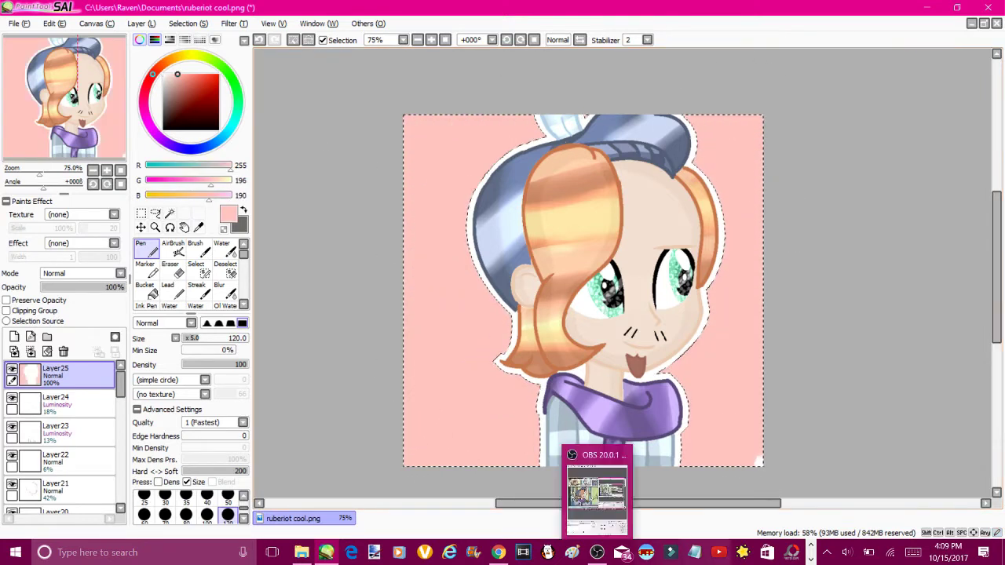
Try covering the character with pink inside a Magic Wand selection and lowering the layer's opacity
key("w")
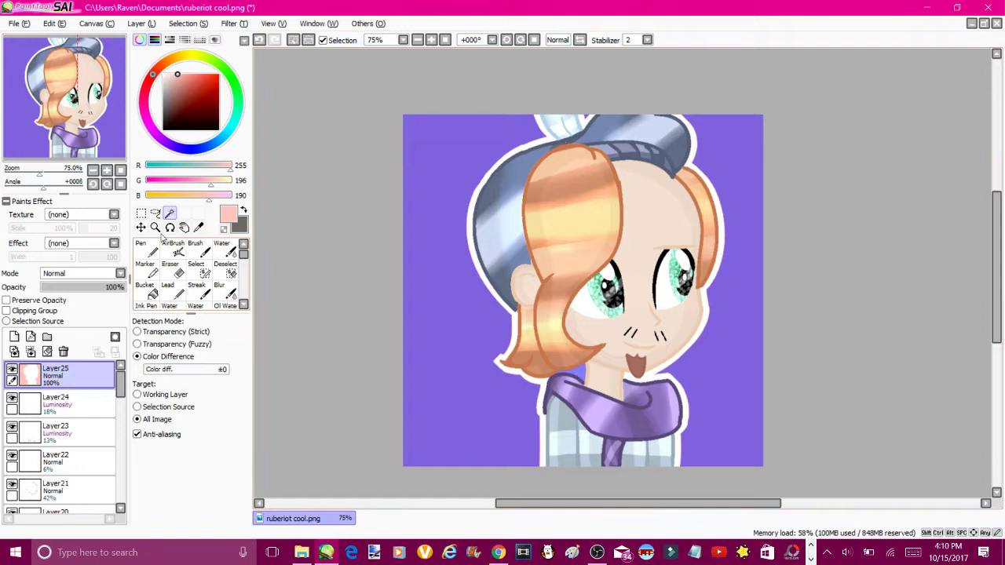
left_click(141, 246)
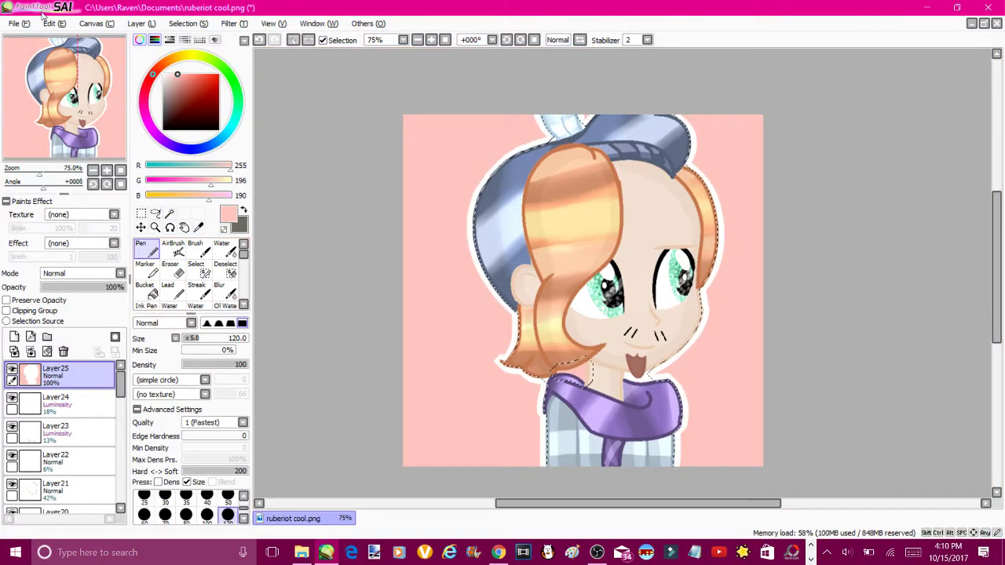
left_click(310, 43)
left_click_drag(620, 228, 575, 114)
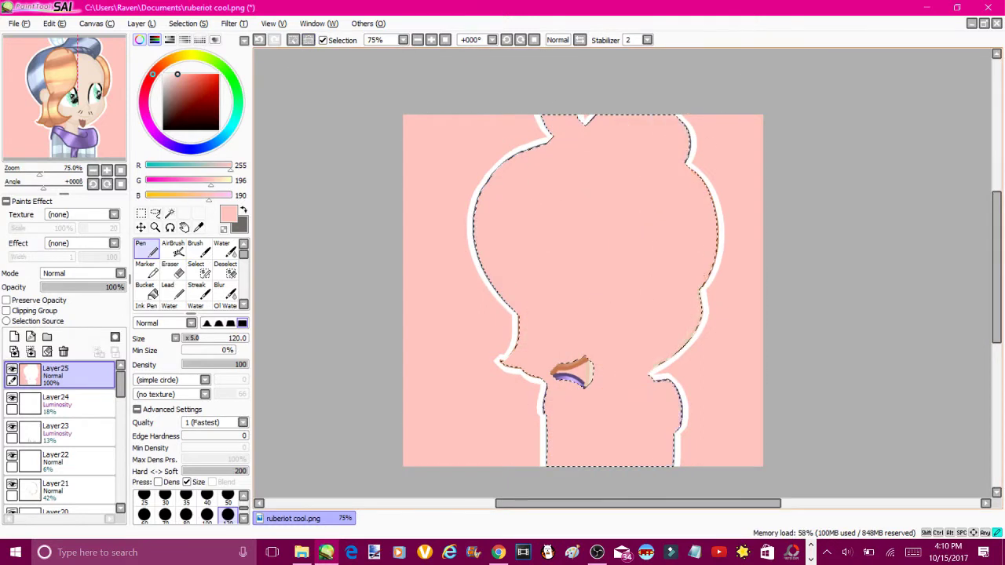
left_click_drag(117, 287, 79, 286)
left_click(260, 41)
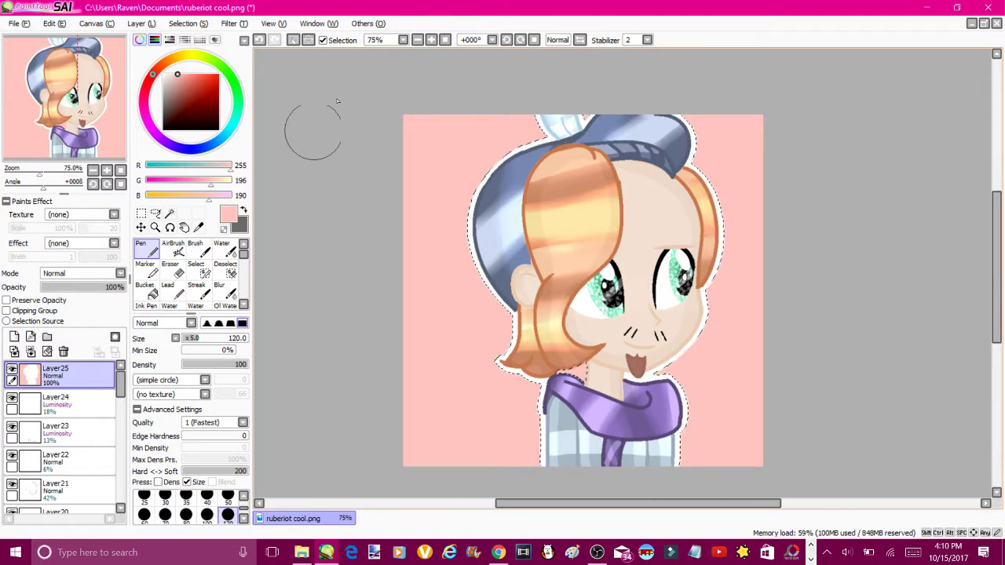
Try painting pink over the whole expanded character selection on the background layer and adjusting its opacity
mouse_move(575, 252)
left_mouse_down()
mouse_move(620, 330)
mouse_move(701, 247)
left_mouse_up()
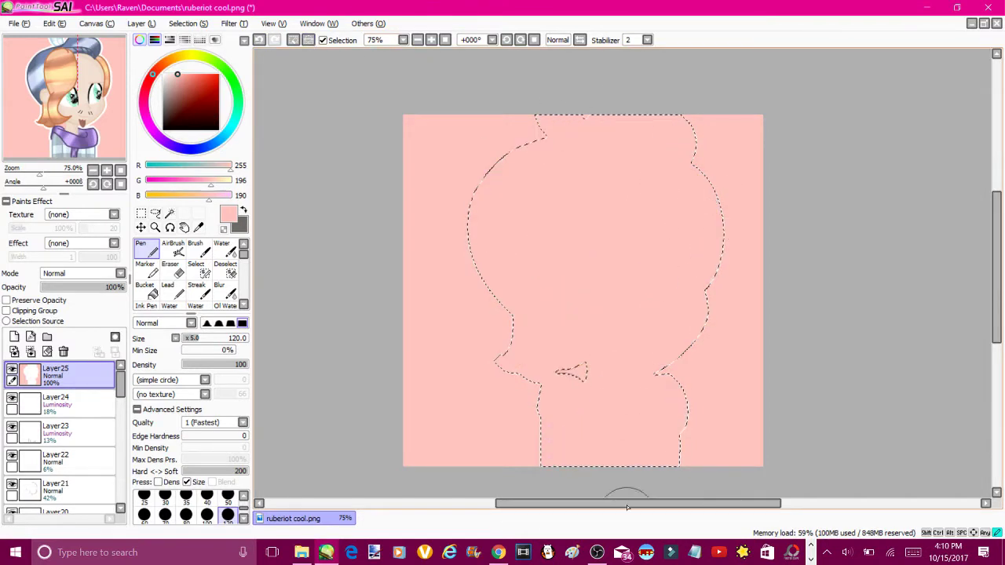
left_click(233, 121)
mouse_move(388, 165)
left_mouse_down()
mouse_move(416, 269)
mouse_move(505, 240)
mouse_move(566, 378)
mouse_move(632, 154)
left_mouse_up()
left_click_drag(110, 286, 508, 287)
left_click(507, 287, "alt")
left_click(77, 288)
left_click_drag(77, 288, 125, 288)
Undo the pink paint over the character and repaint the background around it light cyan (190, 255, 248)
key("ctrl+z")
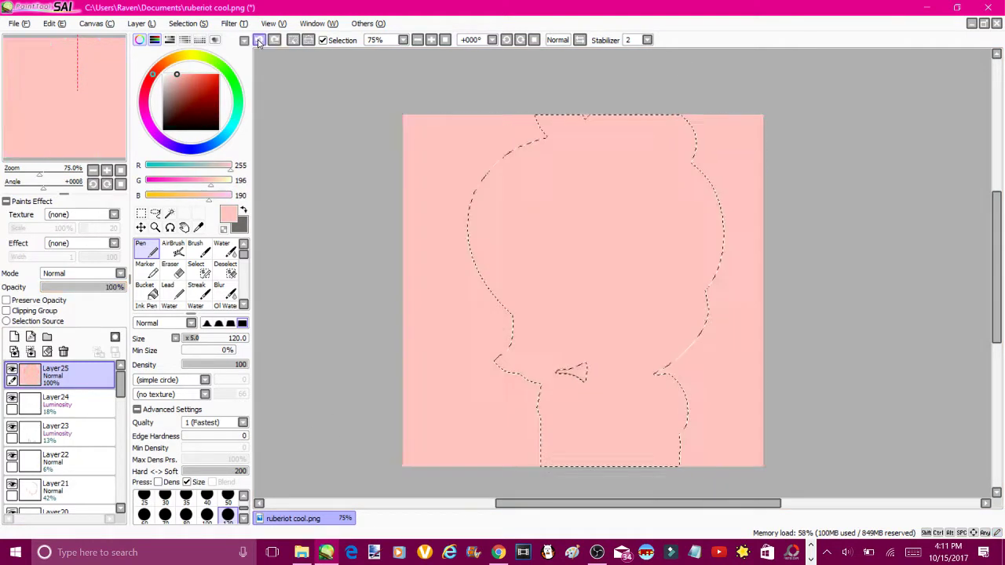
key("ctrl+y")
left_click(259, 40)
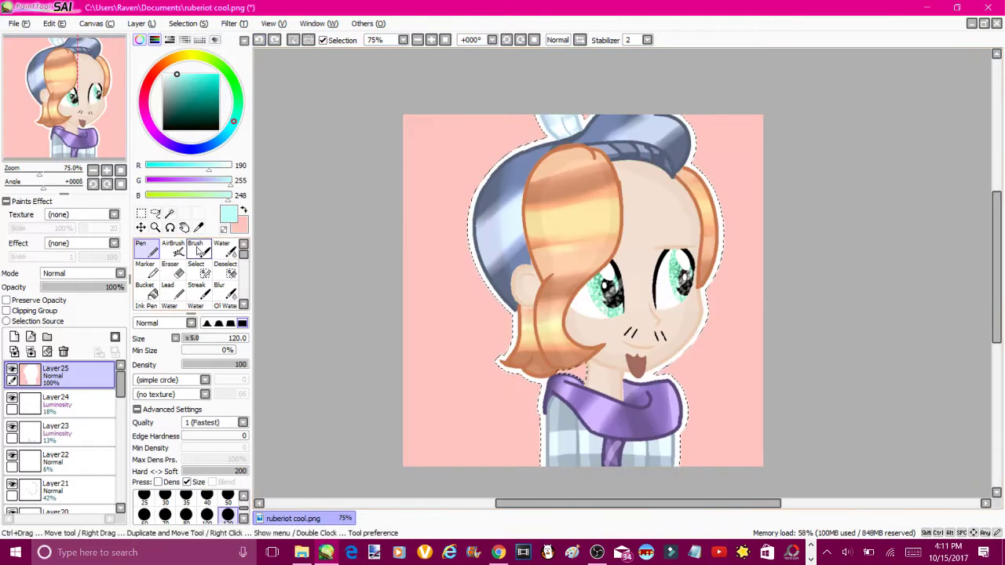
mouse_move(416, 157)
left_mouse_down()
mouse_move(572, 102)
mouse_move(651, 332)
mouse_move(440, 408)
left_mouse_up()
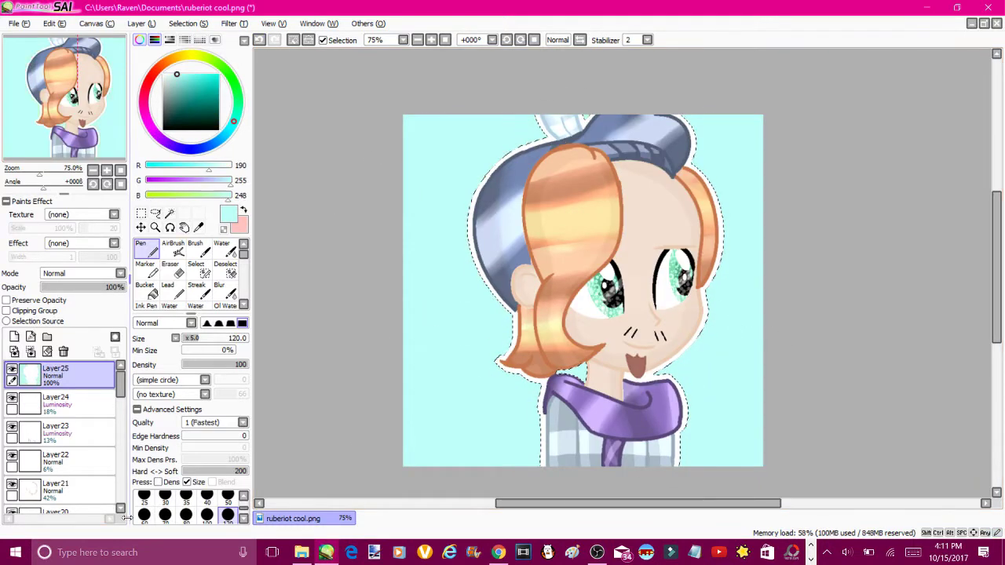
Try a pink overlay on the selected character in a separate layer at 22% opacity, and undo it
key("x")
mouse_move(545, 197)
left_mouse_down()
mouse_move(524, 287)
mouse_move(573, 296)
mouse_move(638, 403)
mouse_move(555, 417)
left_mouse_up()
left_click_drag(77, 287, 61, 292)
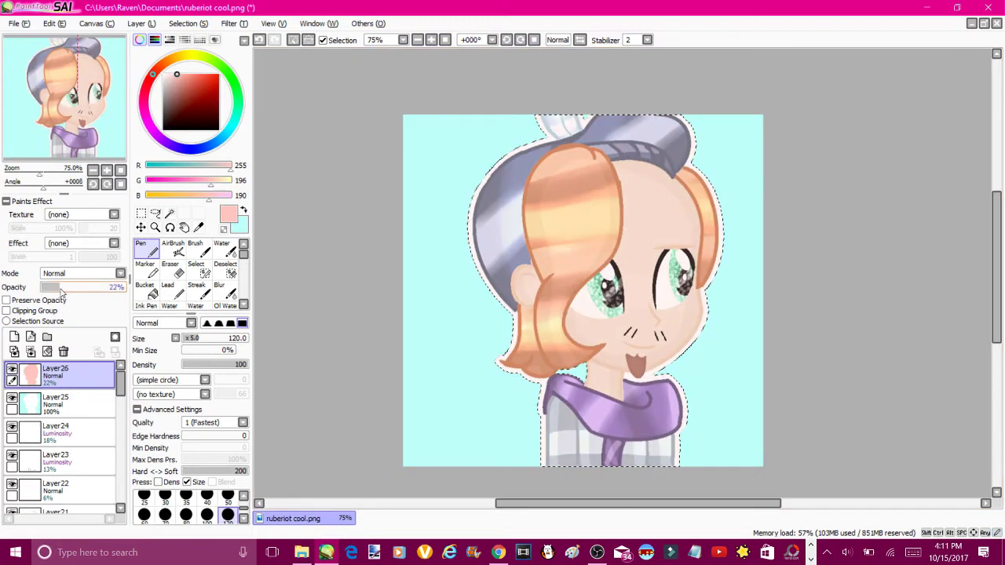
key("ctrl+z")
key("ctrl+z")
key("ctrl+z")
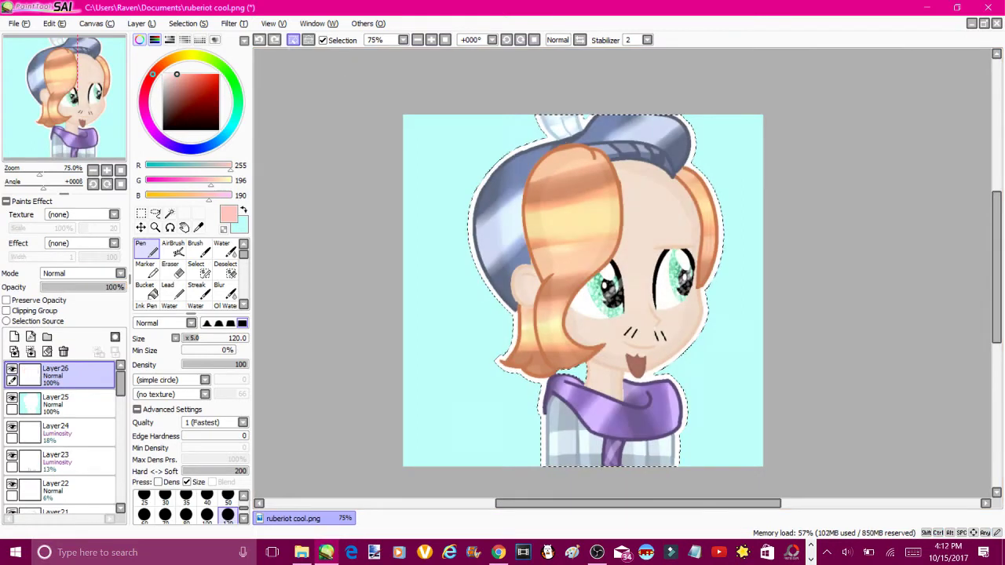
Try hand-lettering a white capital R on the background beside the character's hair, and undo it
scroll(389, 270, "up", 5)
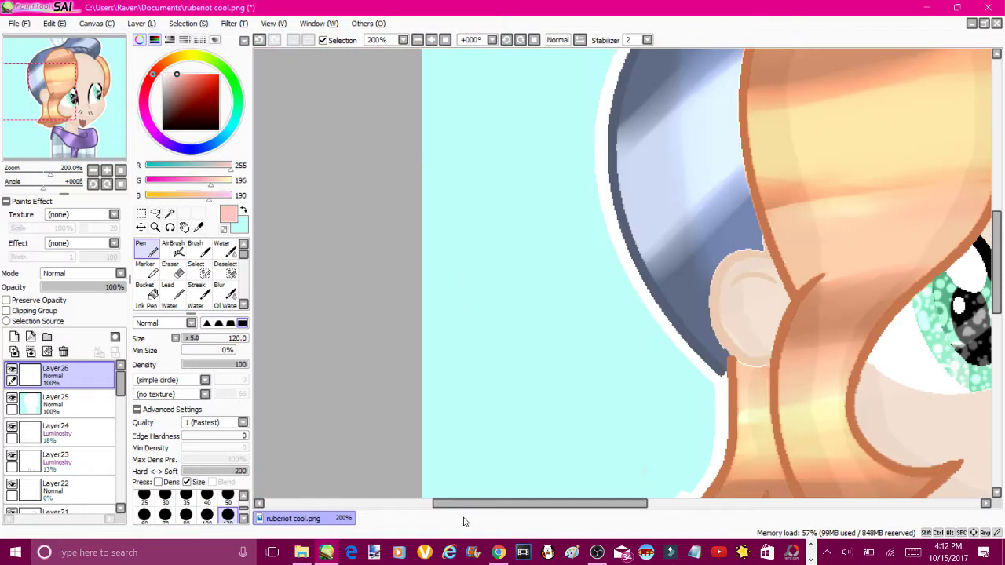
left_click(55, 403)
left_click_drag(463, 298, 449, 404)
key("ctrl+z")
key("x")
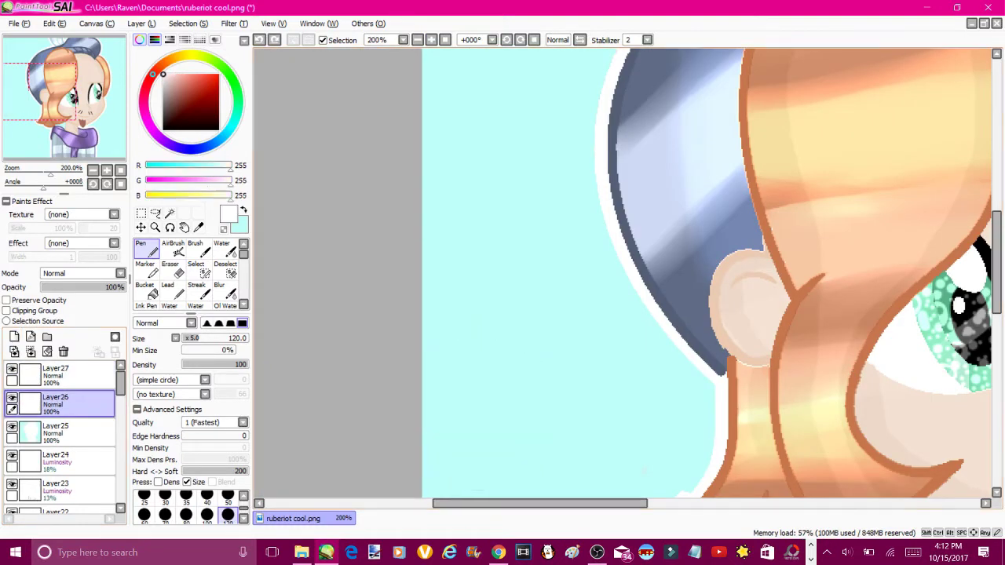
left_click_drag(448, 337, 605, 440)
scroll(605, 440, "down", 1)
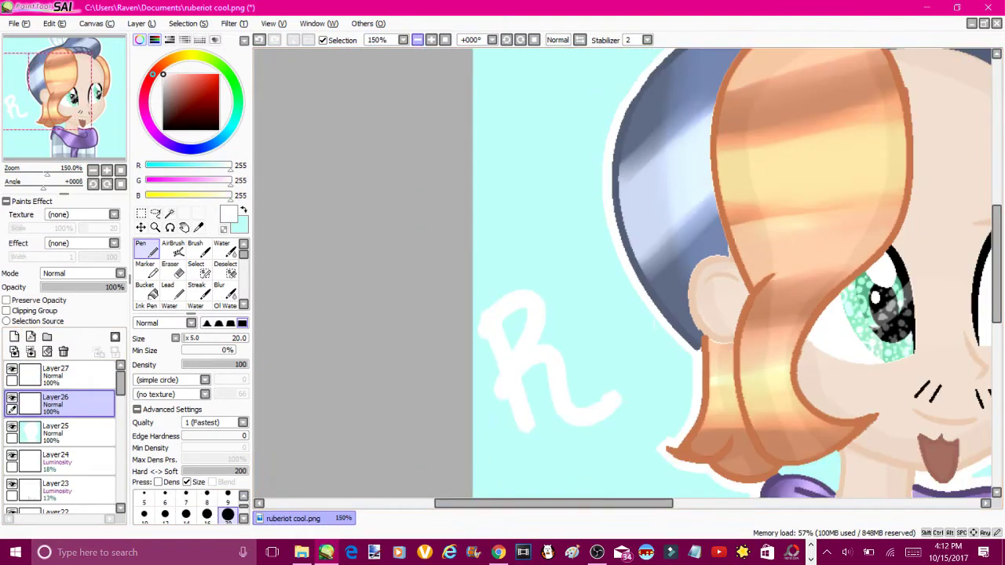
left_click_drag(605, 369, 691, 375)
key("ctrl+z")
key("ctrl+z")
Hand-letter "Ruberiot" in white with a size 20 Pen from the cyan background across the character's hair and lower face
left_click_drag(491, 379, 599, 434)
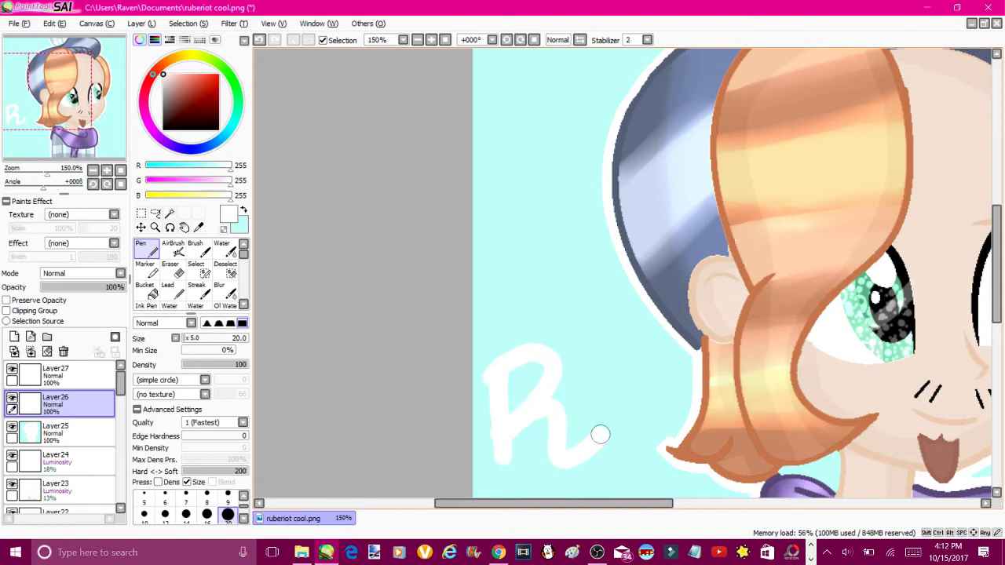
left_click_drag(603, 391, 669, 449)
left_click_drag(676, 337, 685, 445)
left_click_drag(746, 416, 795, 451)
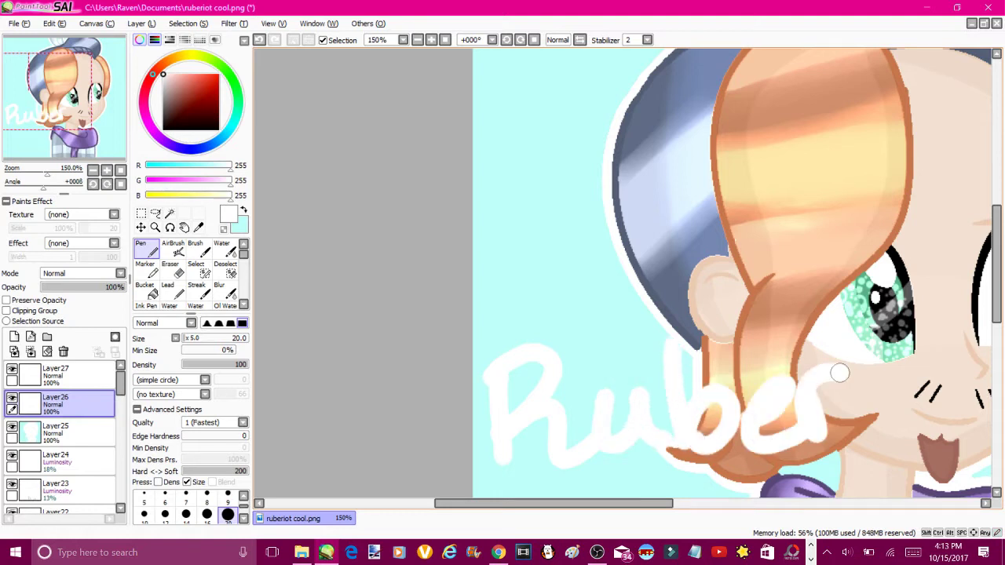
scroll(833, 392, "right", 3)
mouse_move(818, 397)
left_mouse_down()
mouse_move(851, 375)
mouse_move(795, 386)
left_mouse_up()
left_click_drag(847, 322, 835, 462)
left_click_drag(817, 379, 879, 366)
scroll(873, 370, "right", 1)
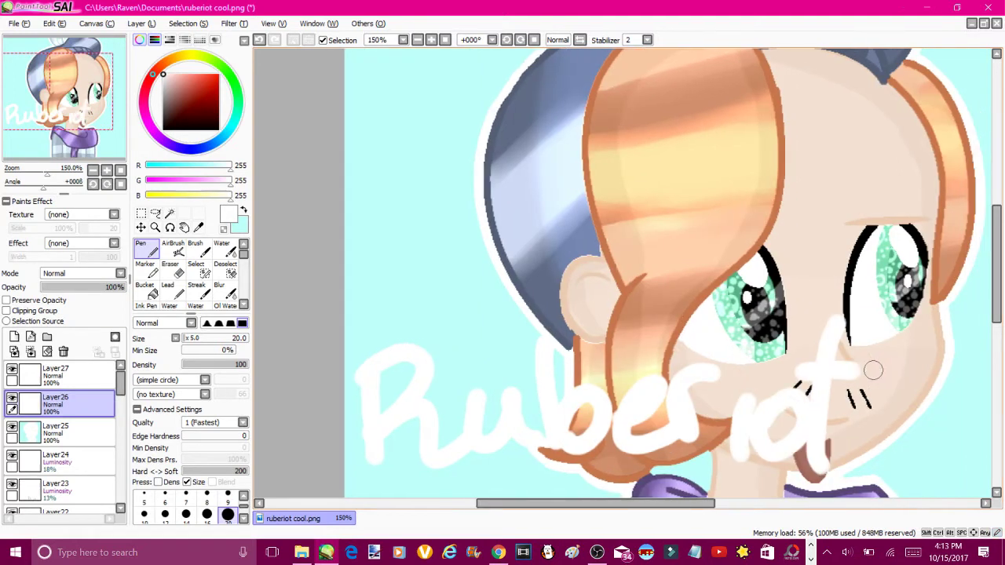
Try to marquee-select and move the lettering, then clear the selection and undo recent changes back to "Ruber"
key("m")
left_click_drag(381, 303, 673, 414)
left_click_drag(345, 363, 539, 235)
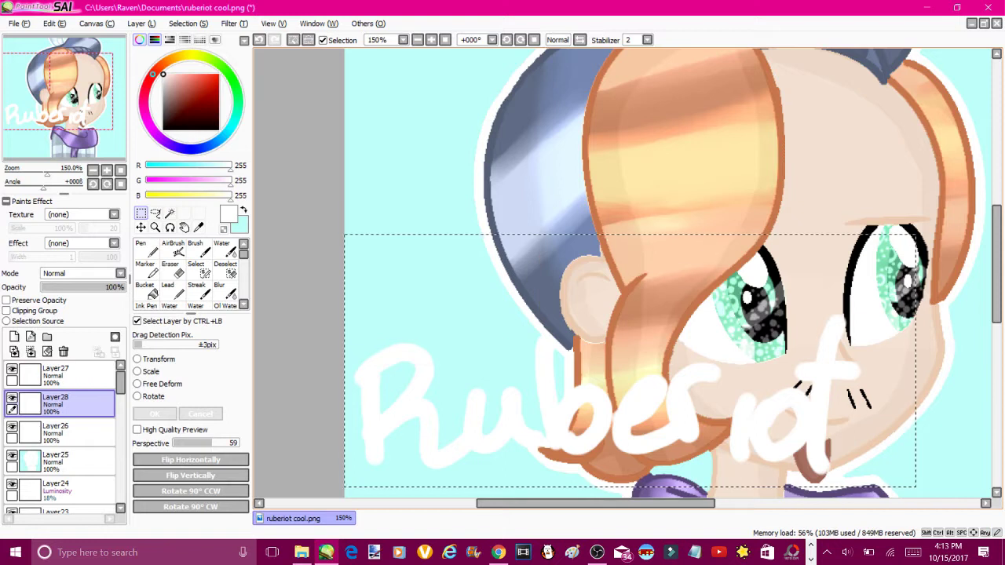
left_click(807, 422, "ctrl")
left_click_drag(806, 422, 683, 392)
scroll(636, 310, "down", 2)
key("ctrl+d")
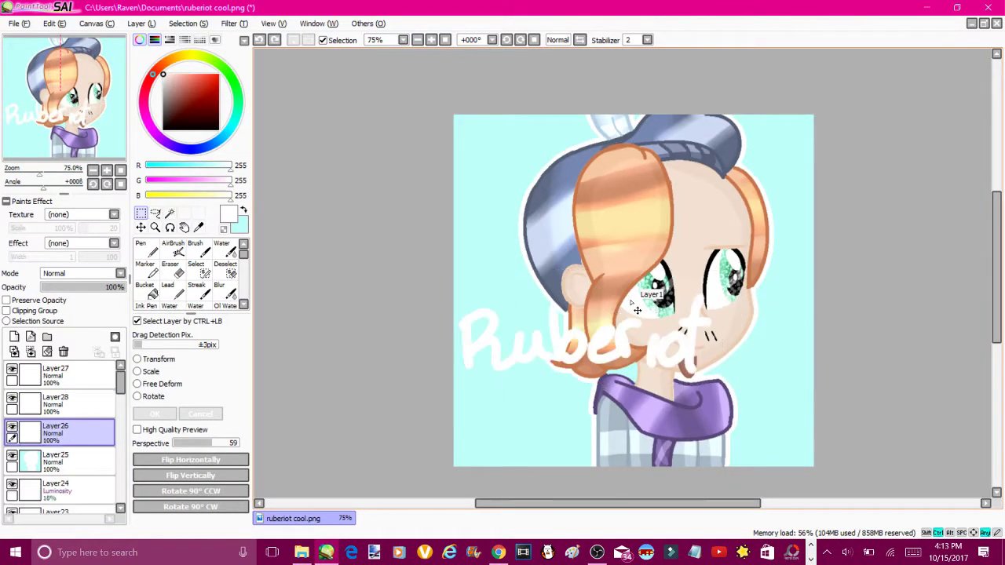
key("ctrl+z")
scroll(628, 299, "up", 3)
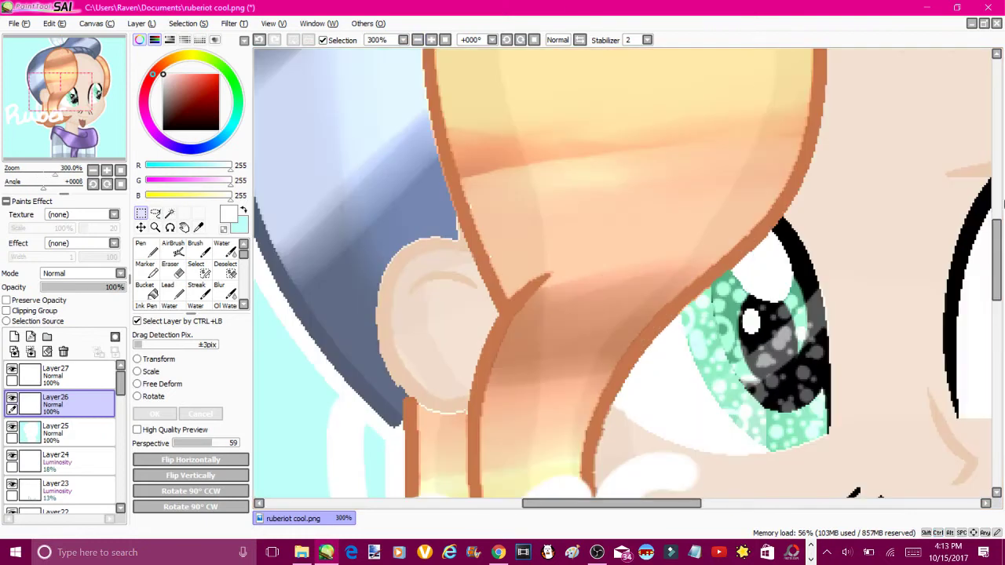
Hand-letter the ending "iot" in white after "Ruber", including the dot of the i and the crossbar of the t
scroll(628, 299, "down", 1)
key("n")
left_click_drag(730, 189, 693, 334)
left_click(728, 146)
mouse_move(817, 212)
left_mouse_down()
mouse_move(801, 315)
mouse_move(772, 220)
left_mouse_up()
left_click_drag(934, 129, 903, 361)
left_click_drag(848, 228, 980, 234)
Try drawing a white star after the "Ruberiot" lettering, and undo its strokes
scroll(980, 234, "down", 2)
left_click_drag(859, 224, 817, 322)
left_click_drag(816, 322, 911, 235)
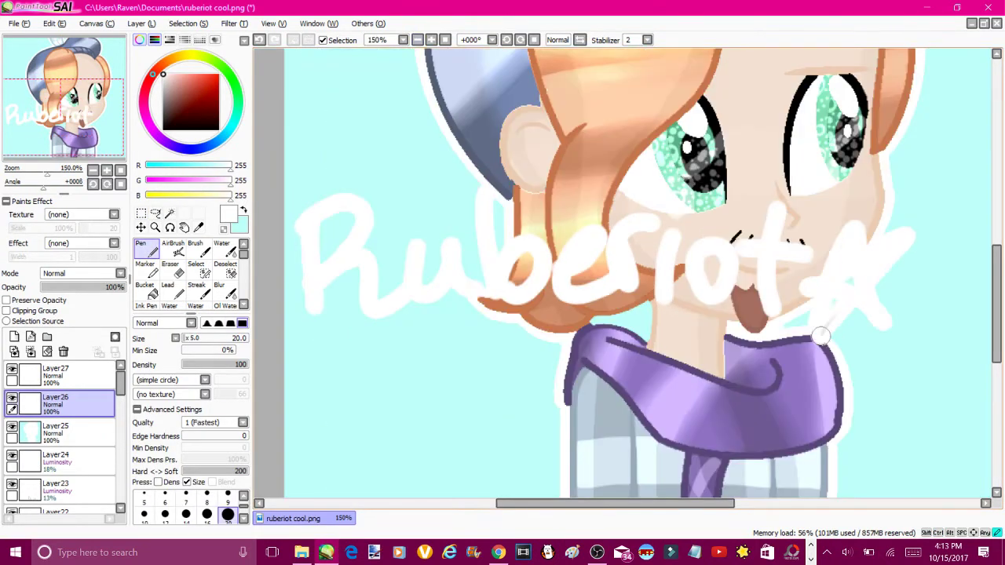
key("ctrl+z")
left_click_drag(864, 208, 809, 318)
left_click_drag(895, 232, 829, 323)
key("ctrl+z")
key("ctrl+z")
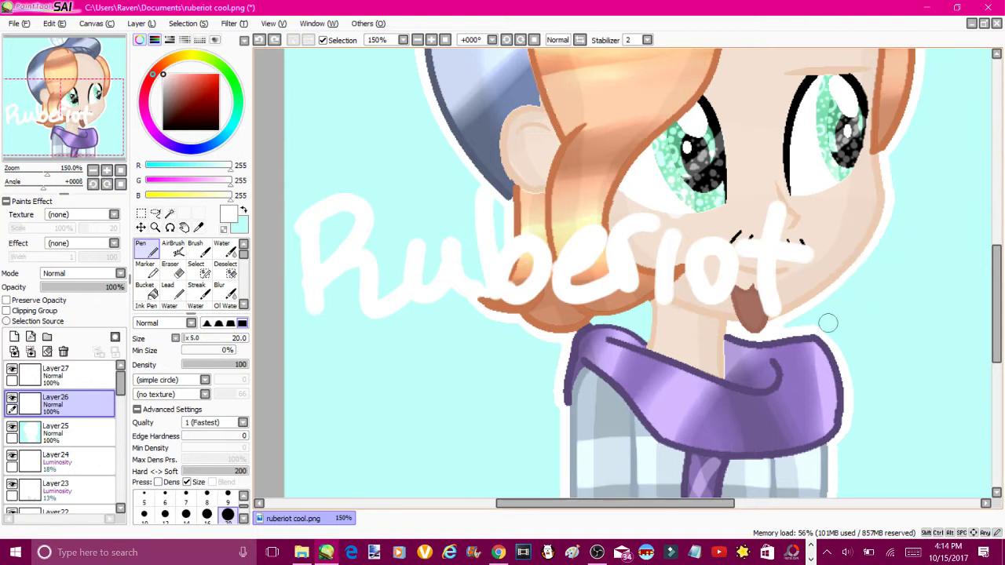
Move the "Ruberiot" lettering off the face, then transform it smaller and place it on the background beside the purple scarf
left_click(141, 227)
left_click_drag(550, 251, 557, 345)
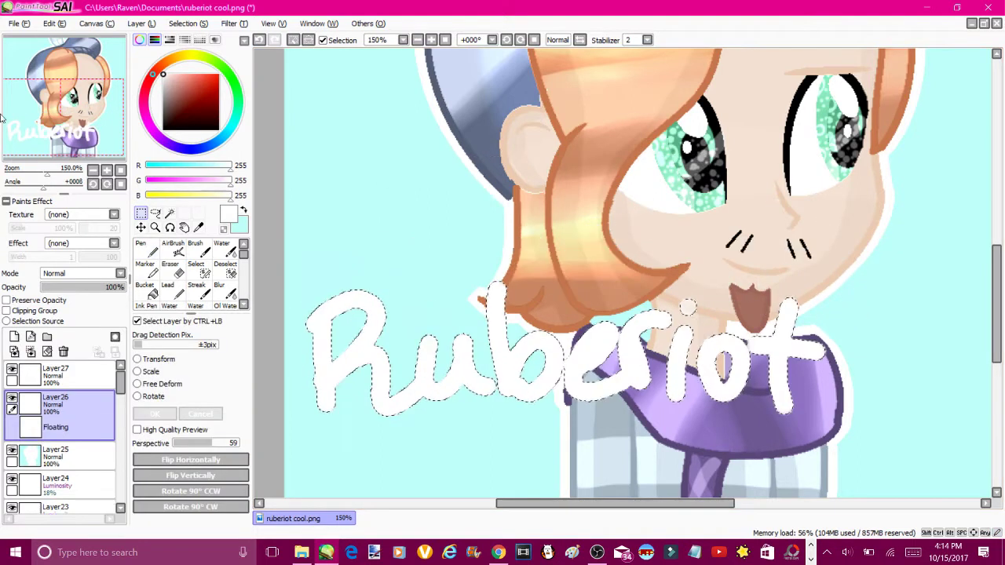
left_click(152, 359)
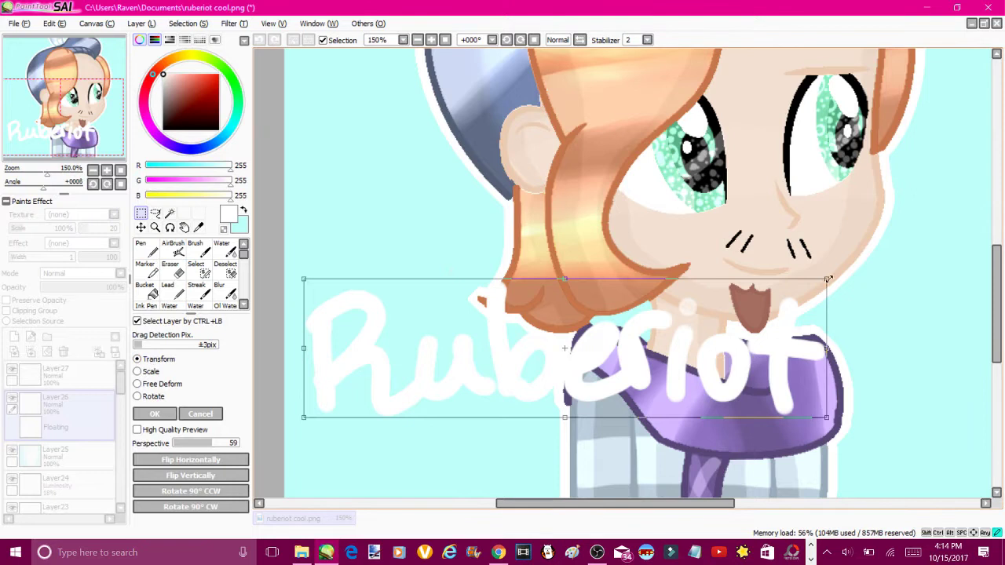
left_click_drag(828, 279, 426, 414)
left_click_drag(487, 414, 872, 365)
left_click_drag(859, 280, 919, 448)
scroll(920, 449, "down", 5)
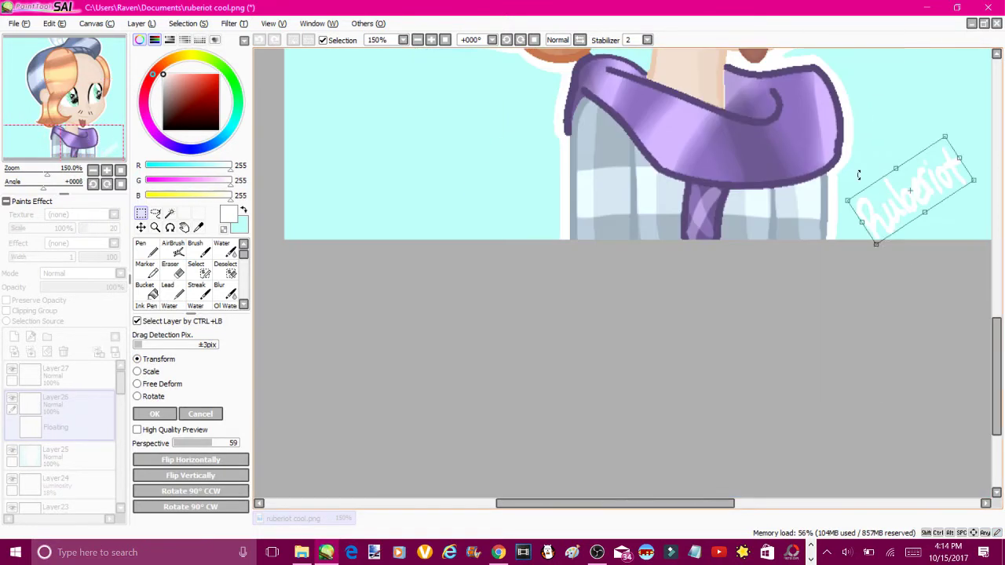
left_click_drag(911, 193, 940, 95)
left_click(155, 414)
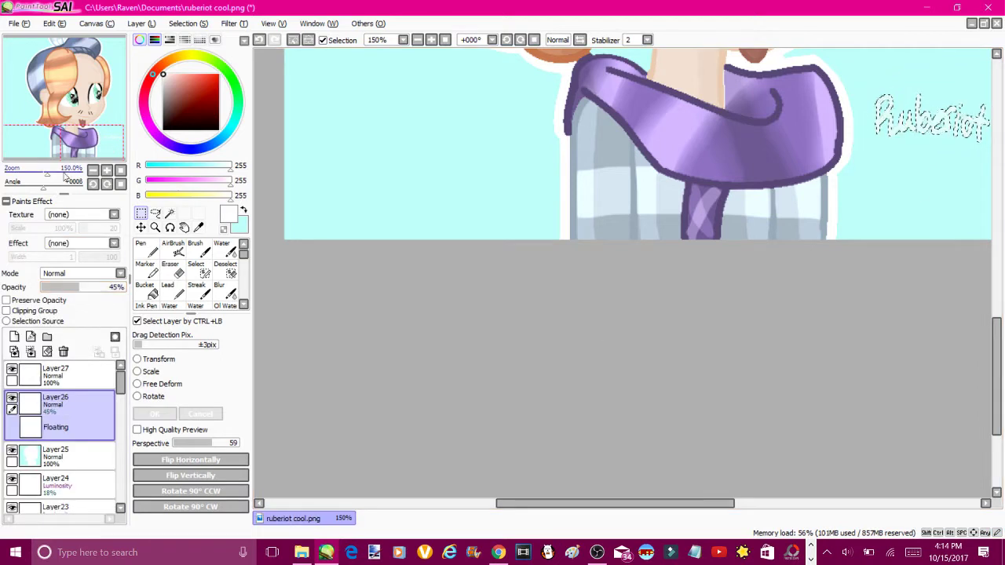
Move the small lettering into the artwork's lower-right corner, set its layer to 62% opacity and clear the selection
key("ctrl+t")
left_click_drag(933, 118, 906, 198)
key("Return")
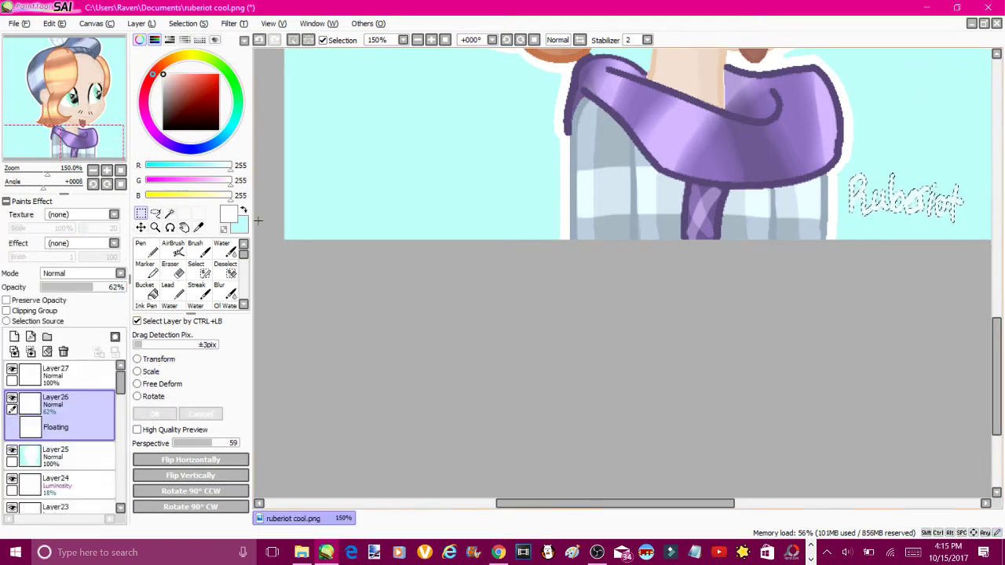
left_click(297, 51)
scroll(421, 52, "down", 3)
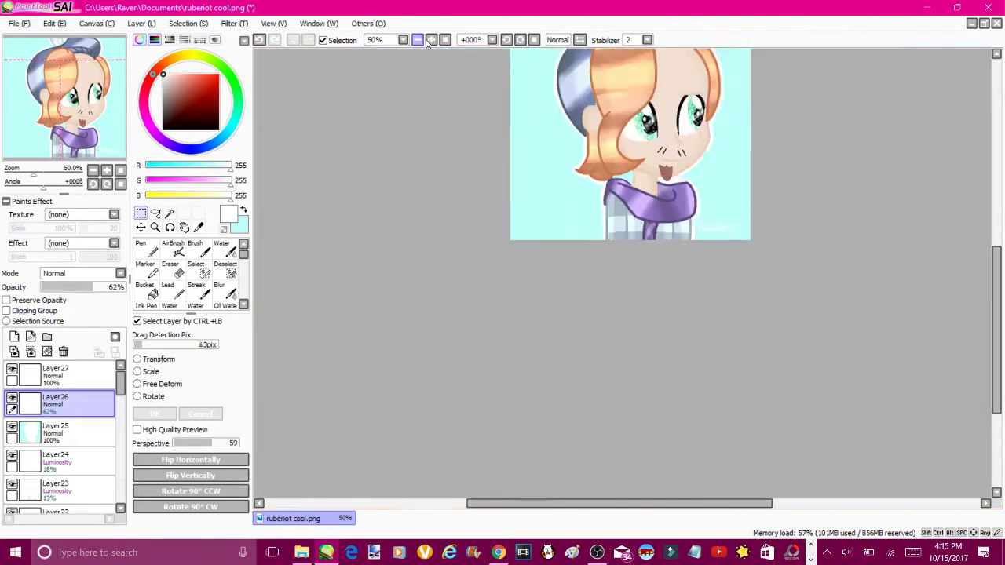
Switch to the Chrome browser and search Google Images for "svtfoe logo"
scroll(421, 52, "up", 3)
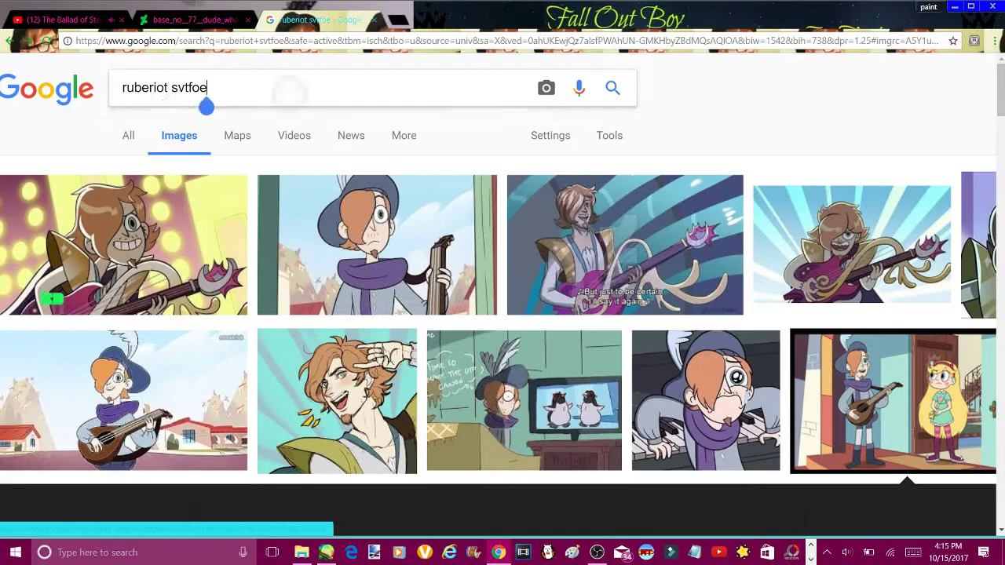
left_click(165, 105)
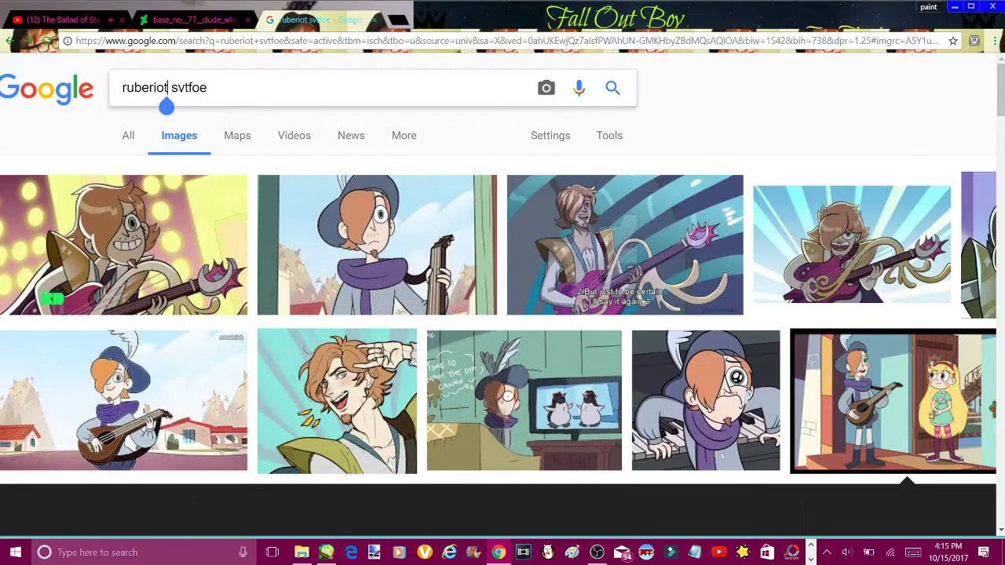
key("BackSpace")
key("BackSpace")
key("BackSpace")
key("BackSpace")
key("BackSpace")
key("BackSpace")
key("BackSpace")
key("BackSpace")
key("BackSpace")
key("End")
type("logo")
key("Return")
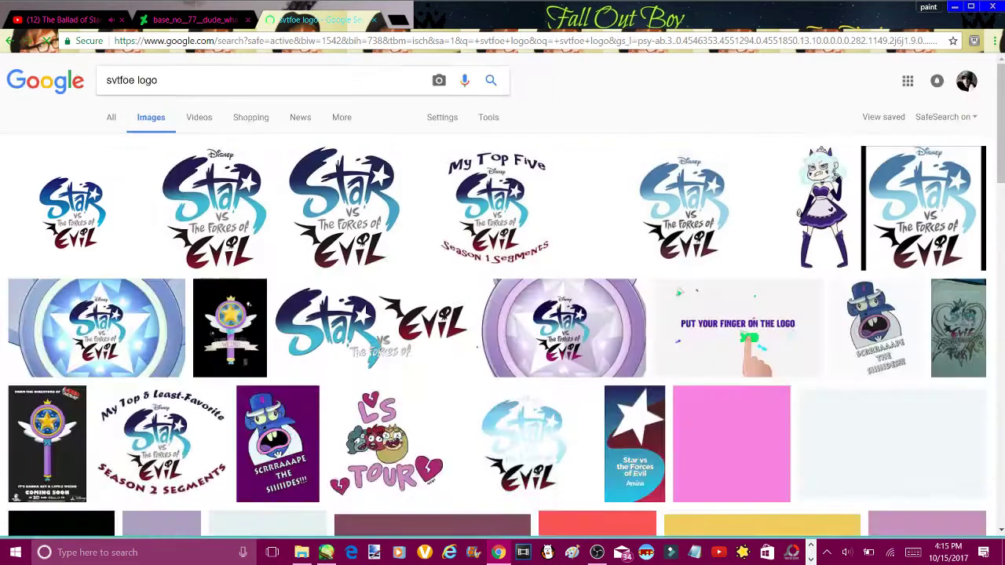
Open the Disney Wiki result showing the Star vs. the Forces of Evil logo and copy the image
left_click(83, 206)
left_click(212, 103)
left_click(344, 102)
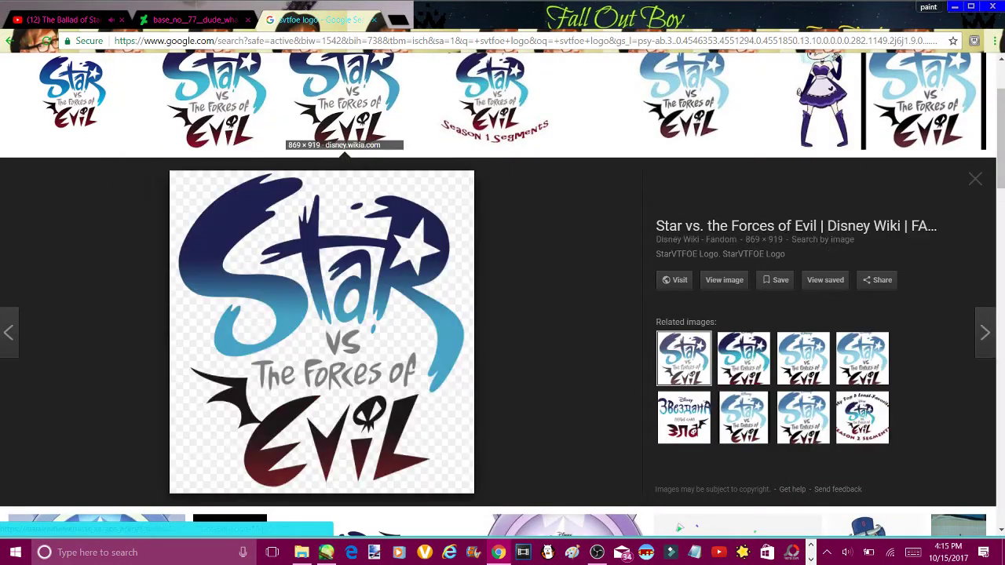
right_click(148, 200)
left_click(180, 333)
Switch to PaintTool SAI and create a new canvas from the copied logo image
left_click(326, 552)
left_click(54, 22)
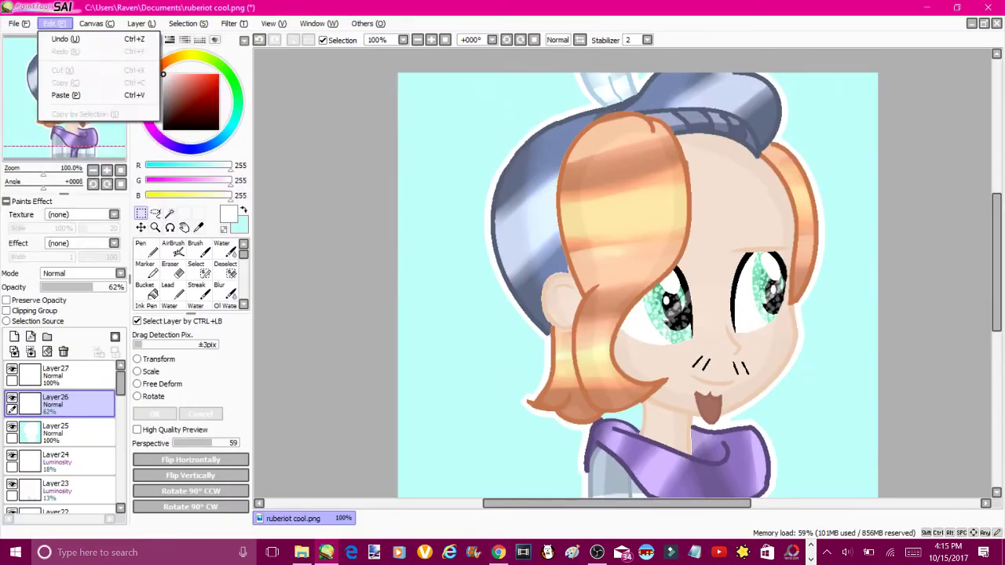
mouse_move(19, 23)
left_click(57, 63)
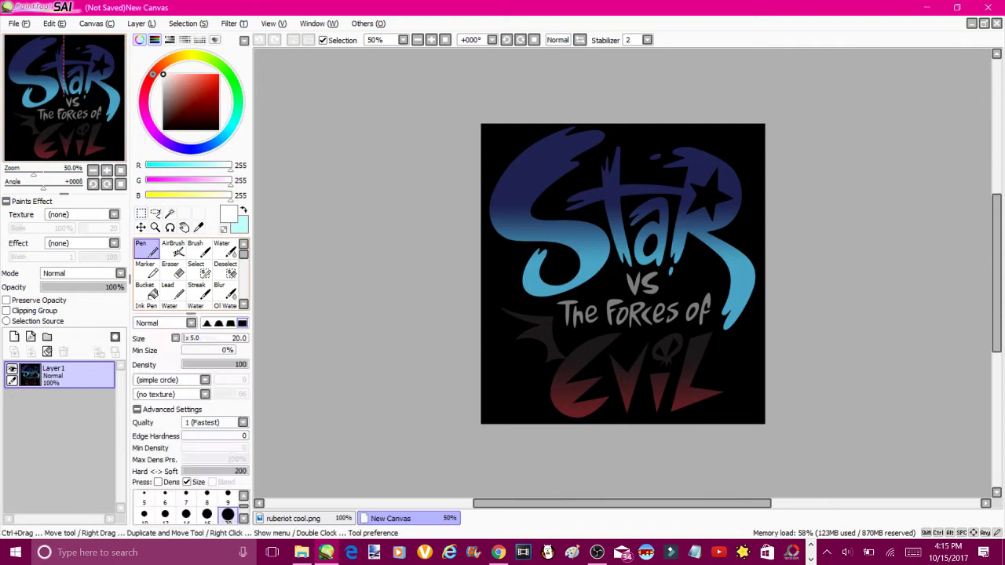
left_click_drag(527, 213, 525, 213)
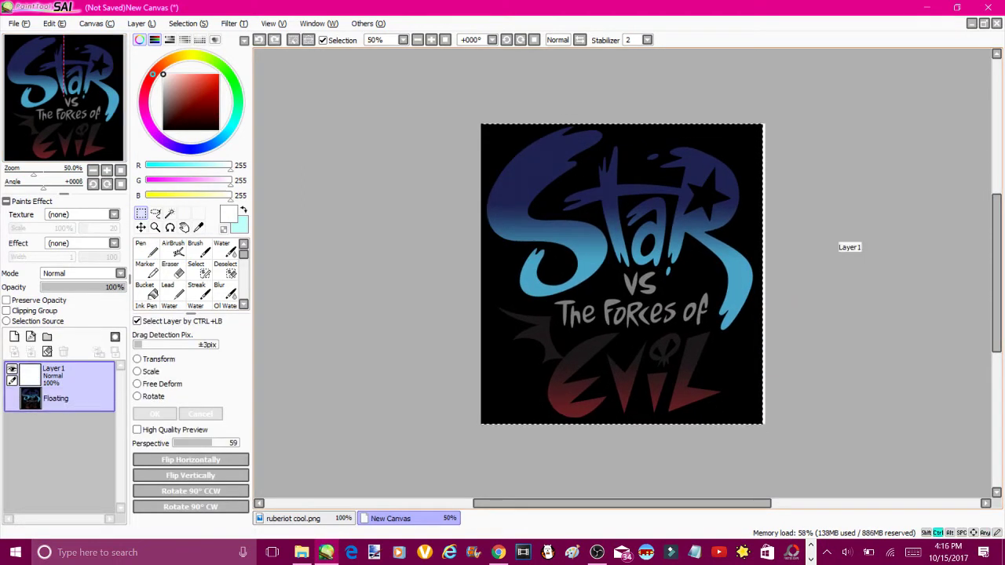
Select the black background around the logo's lettering by colour difference, including the gaps inside the letters
left_click(170, 213)
left_click(502, 142)
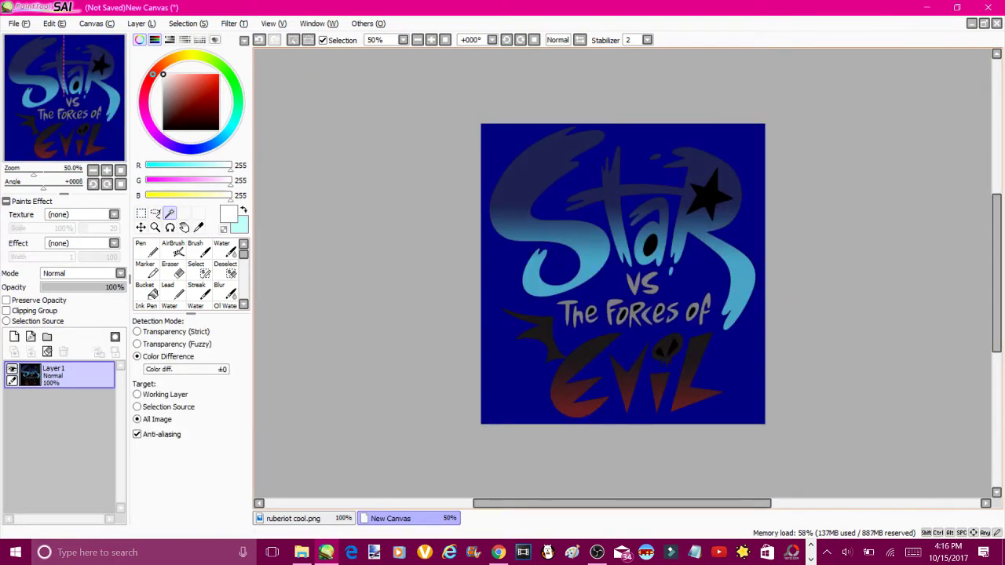
left_click(434, 41)
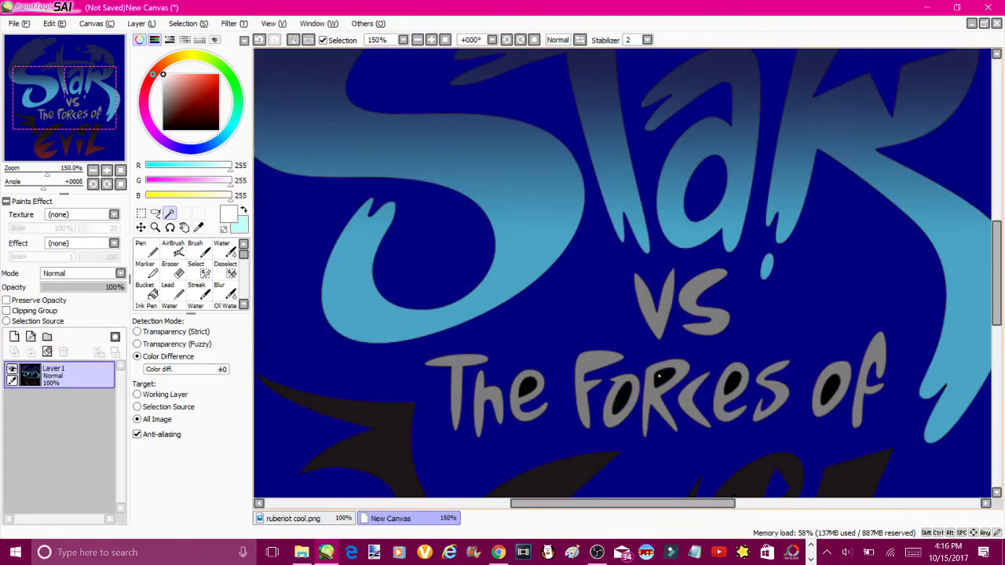
scroll(753, 242, "down", 5)
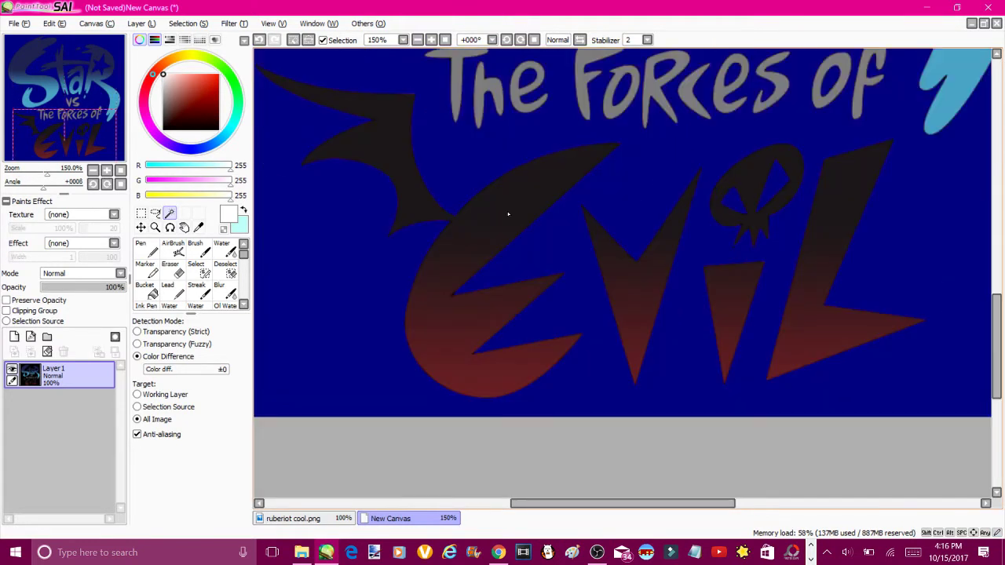
scroll(507, 184, "up", 2)
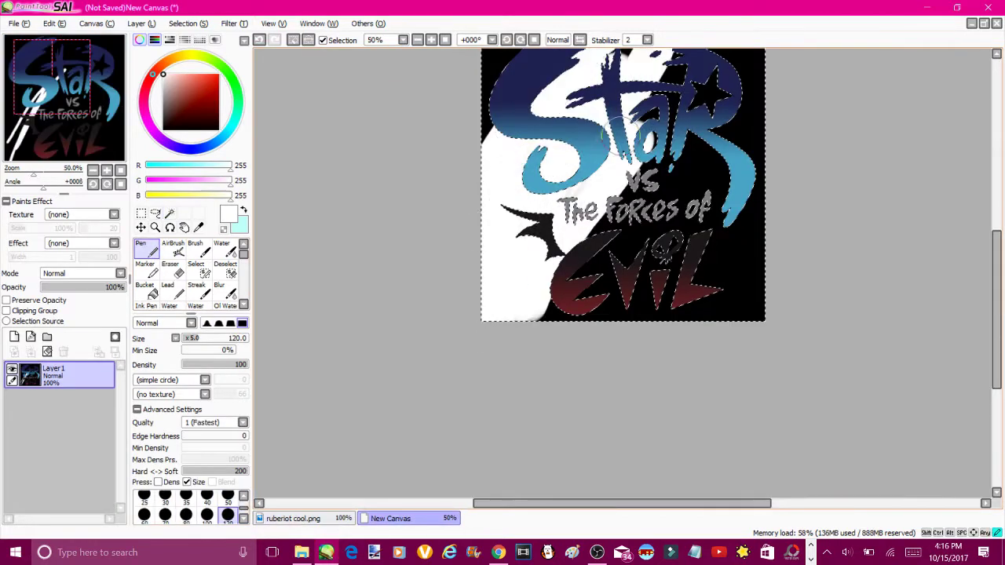
Paint the selected background around the logo white with the 120 px Pen and clear the selection
mouse_move(608, 138)
left_mouse_down()
mouse_move(718, 161)
mouse_move(490, 337)
mouse_move(719, 334)
mouse_move(781, 319)
left_mouse_up()
scroll(544, 92, "up", 1)
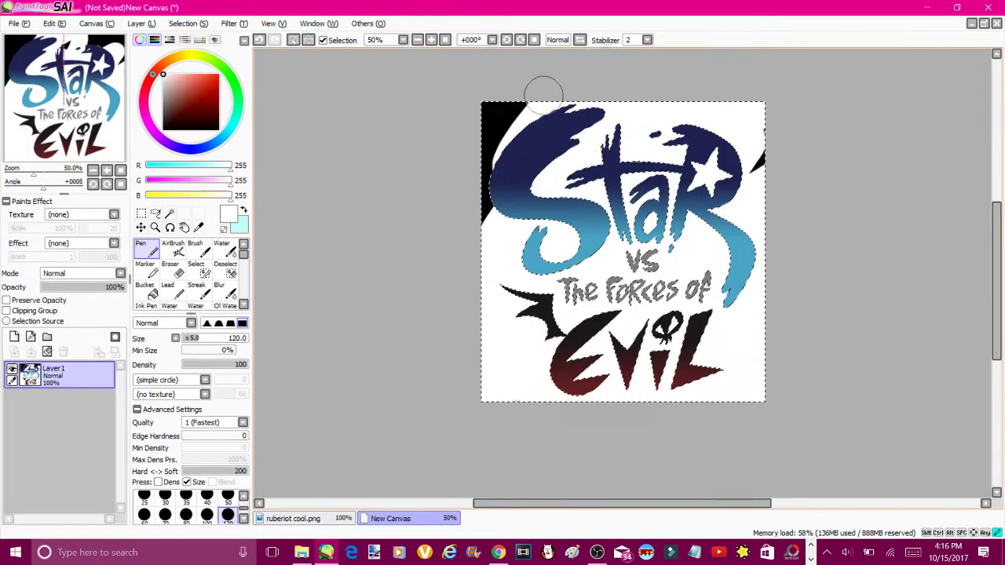
left_click_drag(544, 92, 490, 201)
key("ctrl+d")
Transform the white-backed logo to a smaller size on its canvas
left_click(142, 214)
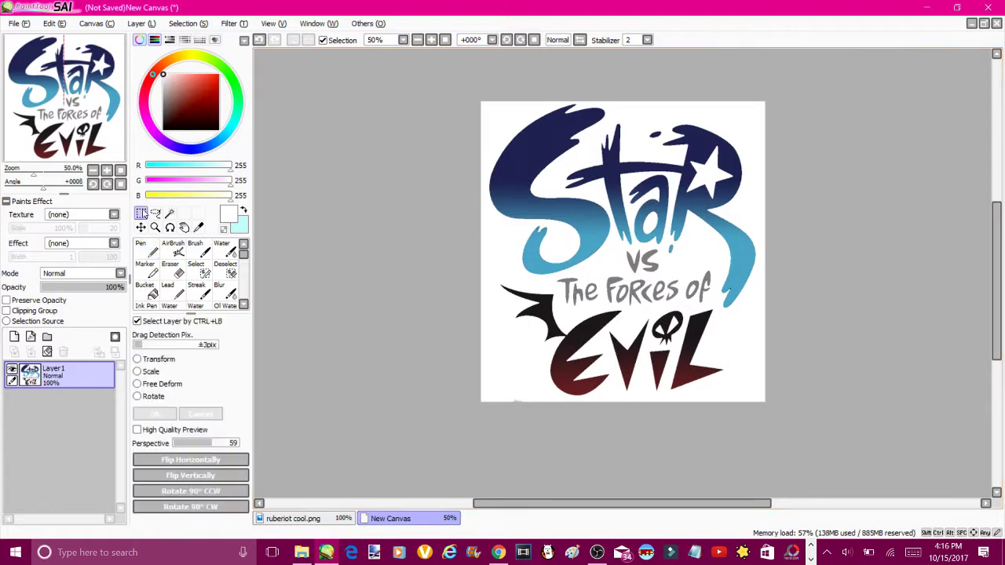
key("ctrl+t")
left_click_drag(765, 102, 748, 138)
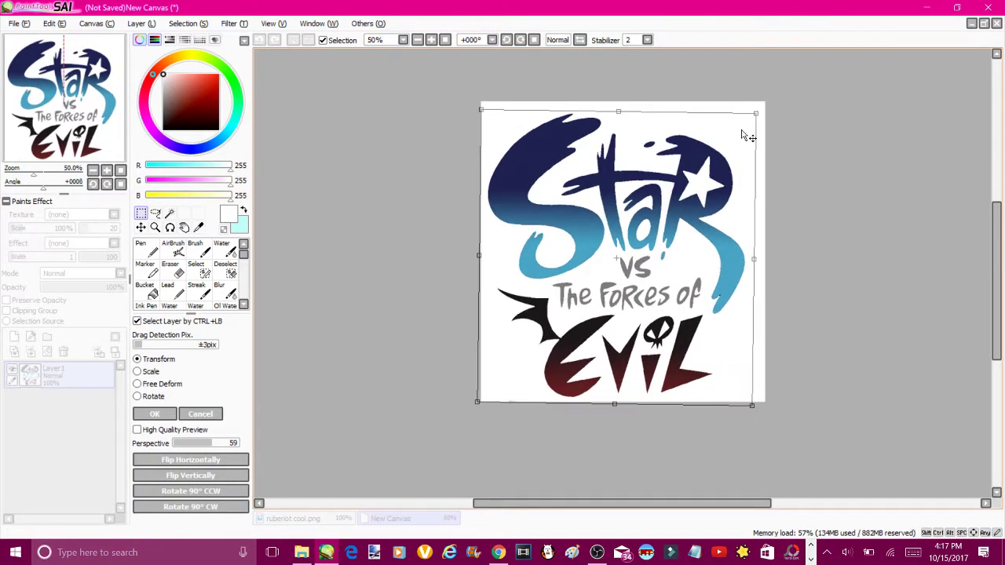
key("Escape")
key("ctrl+t")
left_click_drag(764, 102, 718, 83)
left_click(155, 413)
Copy the reduced white-backed logo and paste it into the ruberiot cool.png artwork
left_click(49, 23)
left_click(48, 81)
left_click(292, 518)
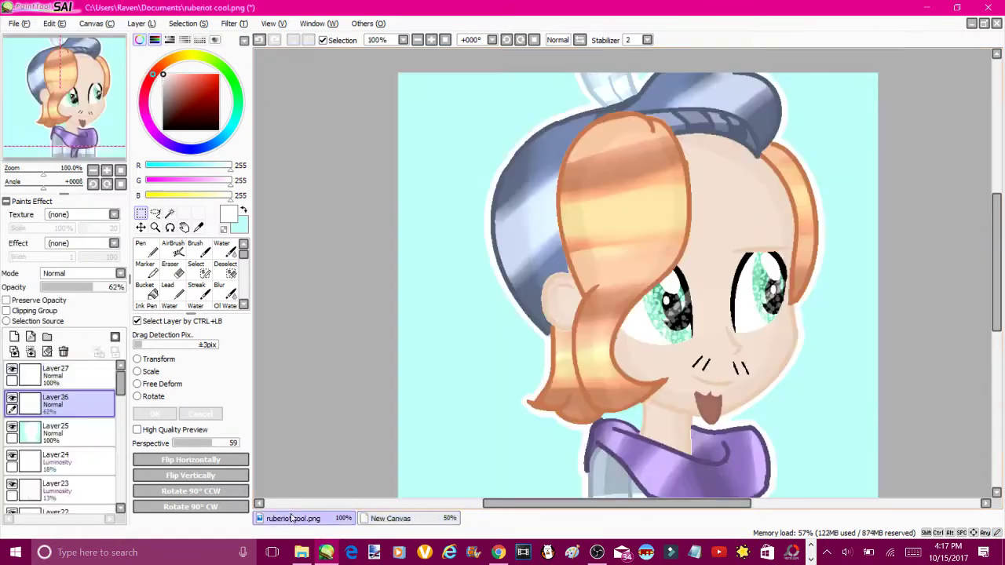
left_click(417, 40)
left_click(48, 23)
left_click(47, 94)
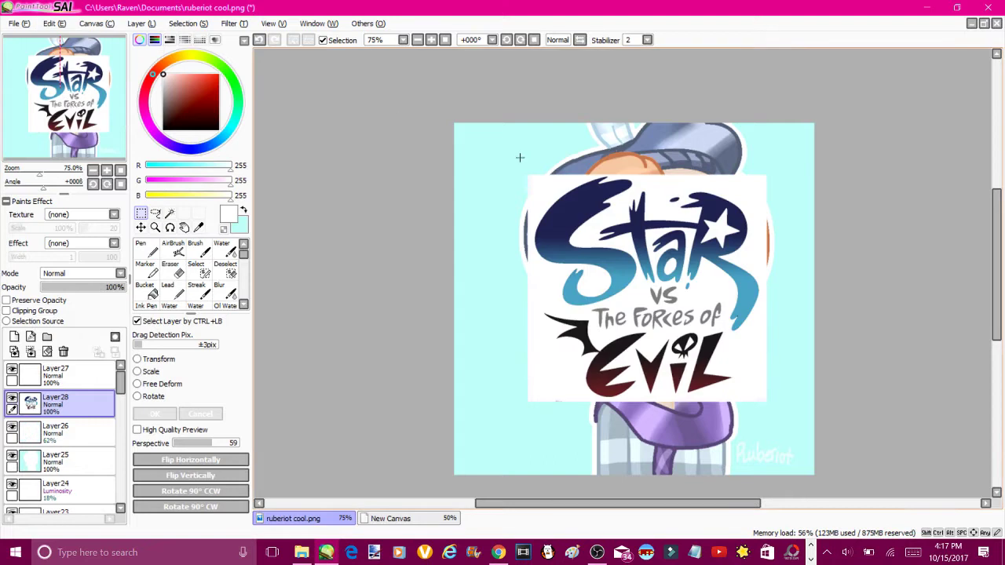
Try shifting the pasted logo toward the artwork's left edge and painting its white backing light cyan, and undo the attempt
left_click_drag(597, 224, 523, 275)
left_click(171, 214)
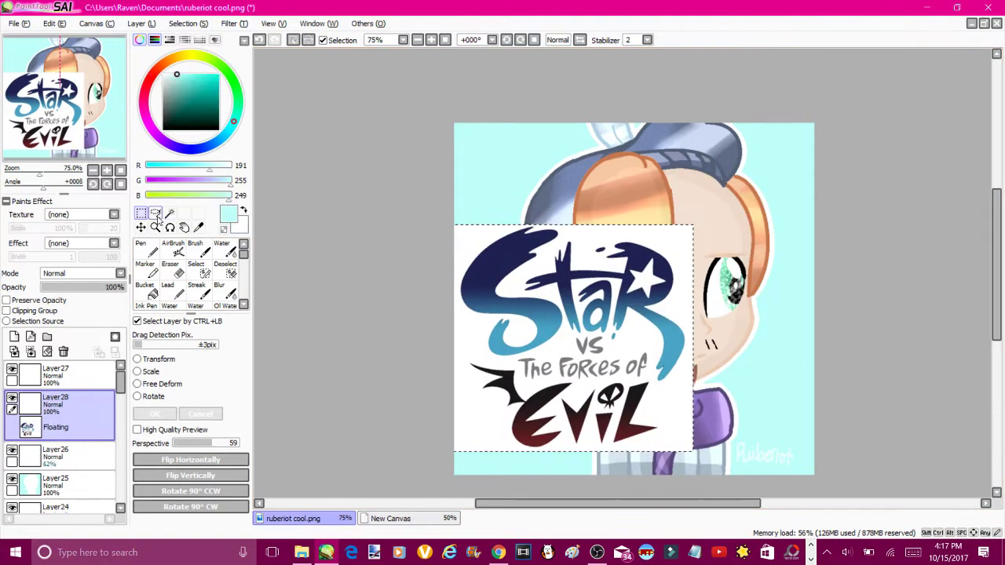
left_click(153, 248)
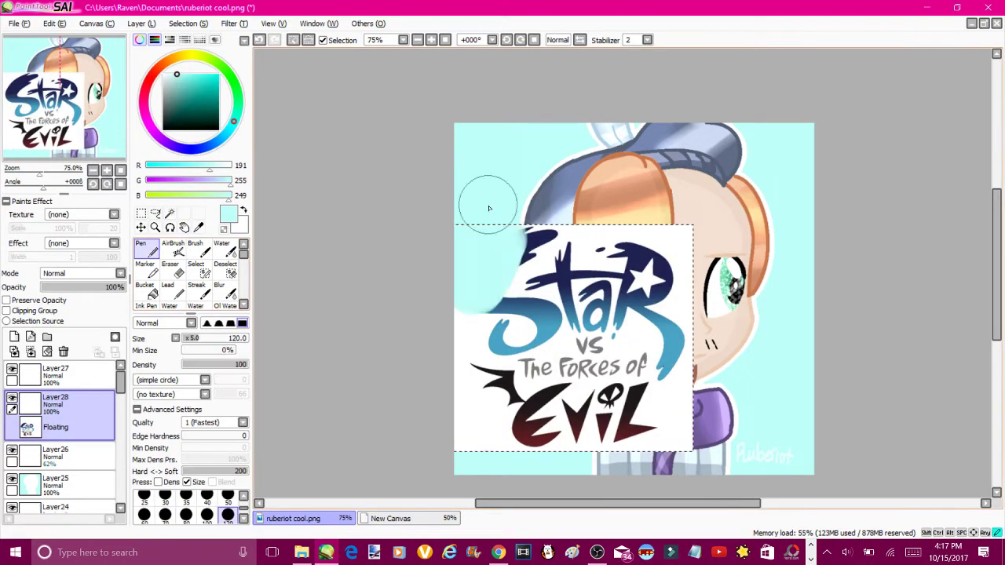
left_click(170, 214)
key("ctrl+z")
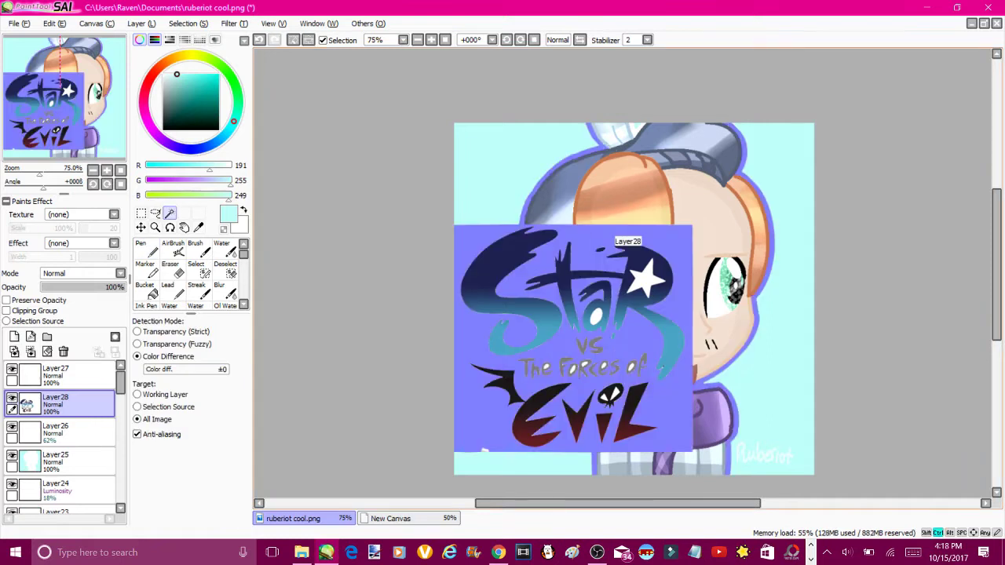
key("ctrl+z")
key("ctrl+z")
Return to the logo canvas, undo the stray cyan strokes and paint the white area around the lettering light cyan
key("ctrl+Tab")
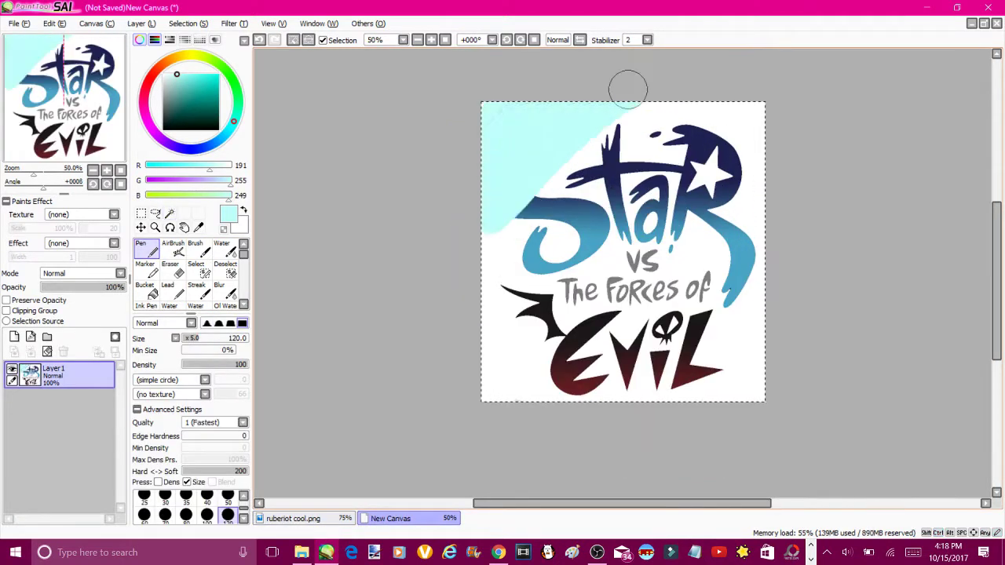
key("ctrl+z")
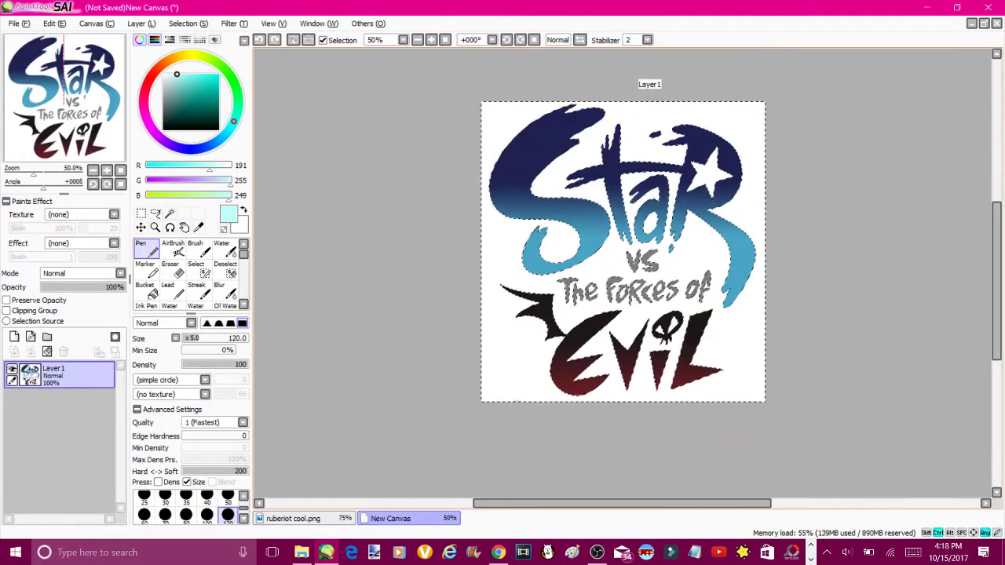
mouse_move(510, 118)
left_mouse_down()
mouse_move(550, 204)
mouse_move(779, 90)
mouse_move(685, 222)
left_mouse_up()
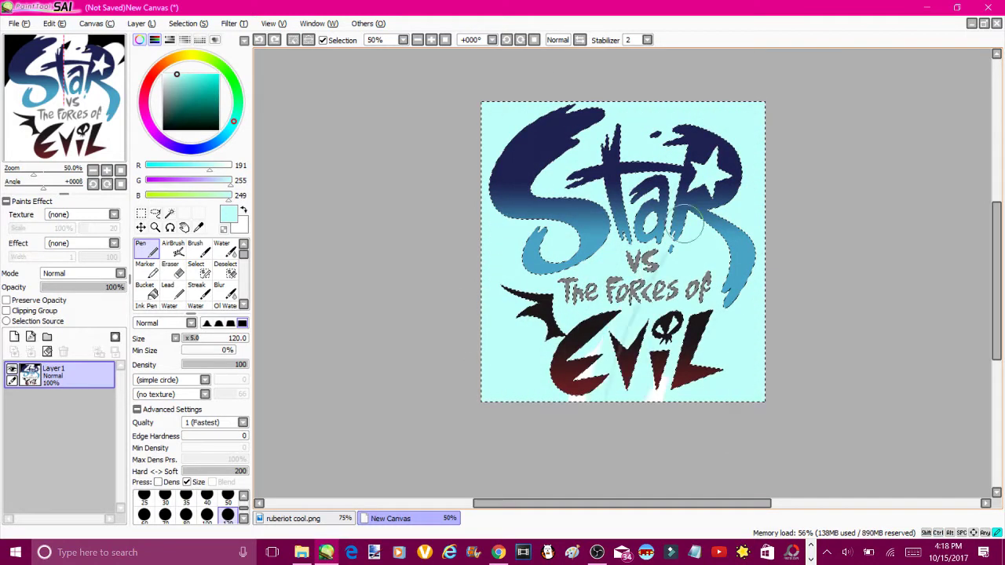
key("ctrl+Tab")
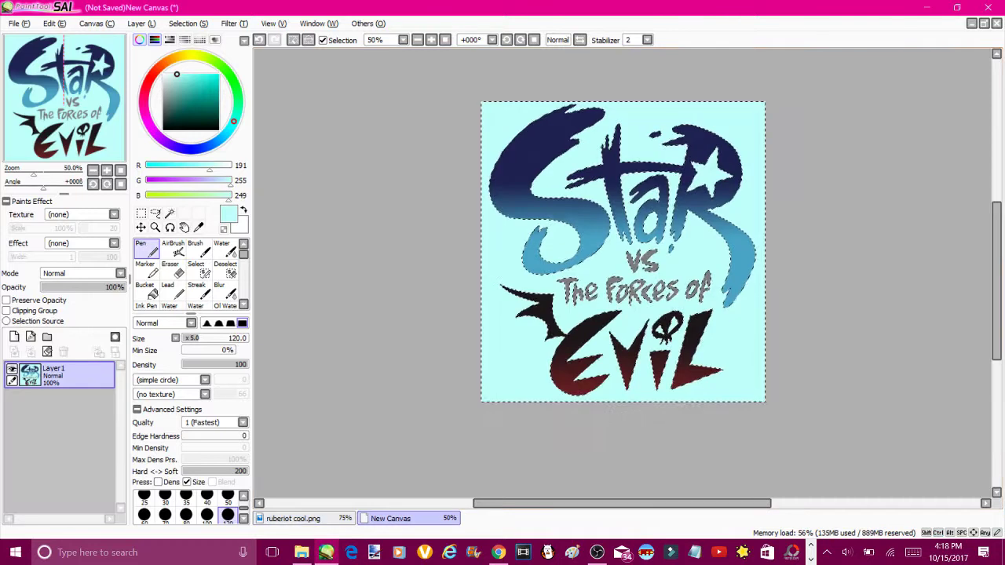
key("ctrl+t")
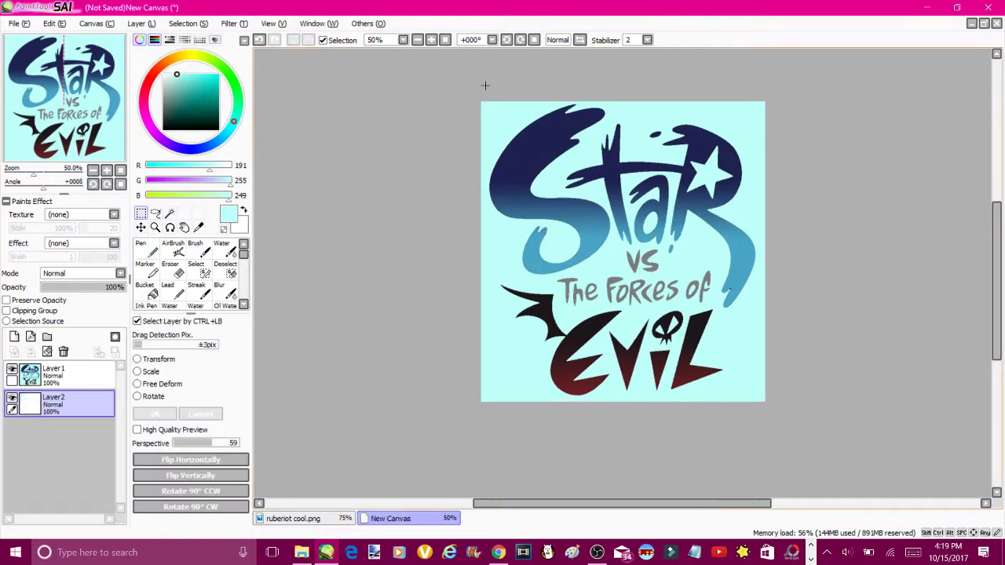
key("ctrl+t")
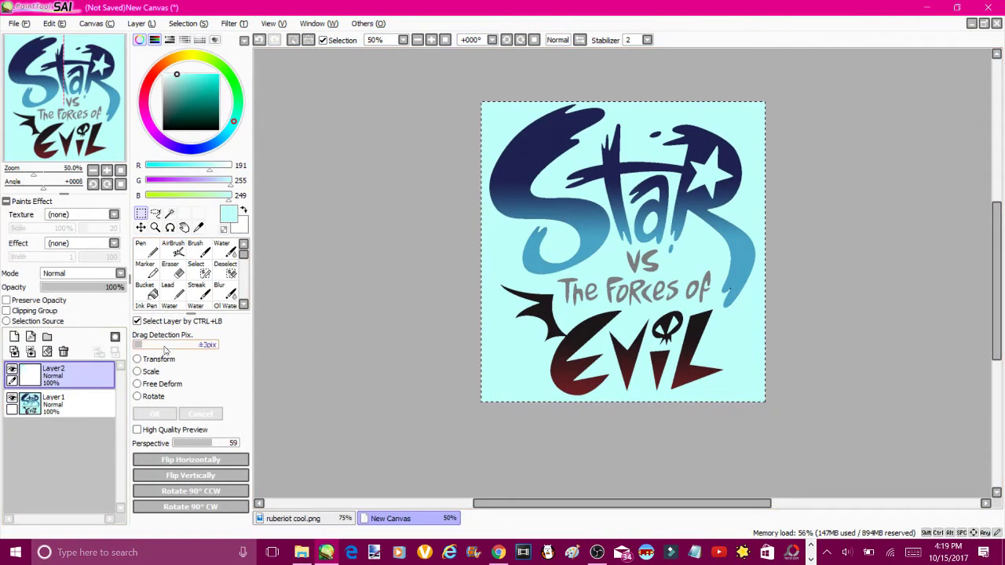
key("ctrl+t")
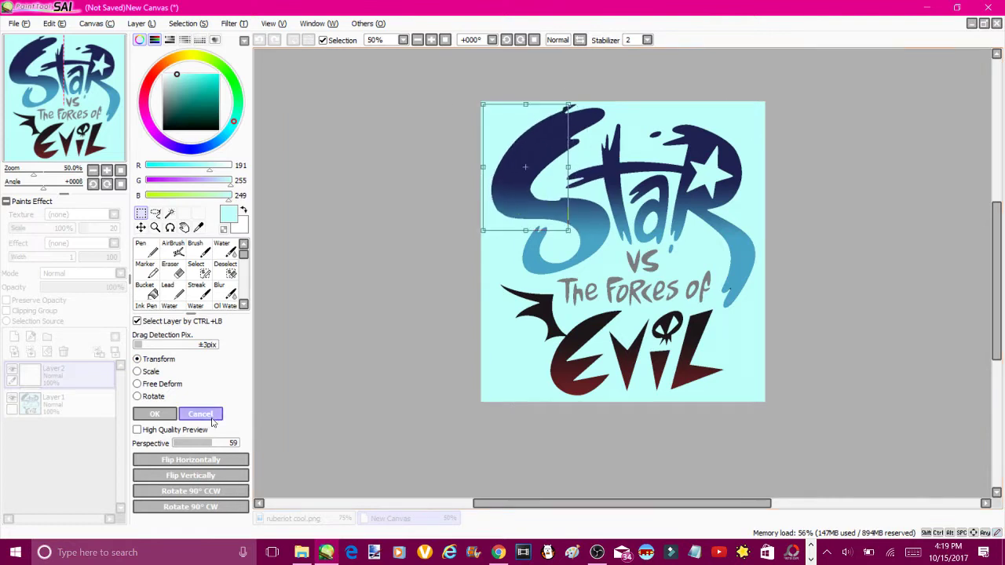
left_click(201, 414)
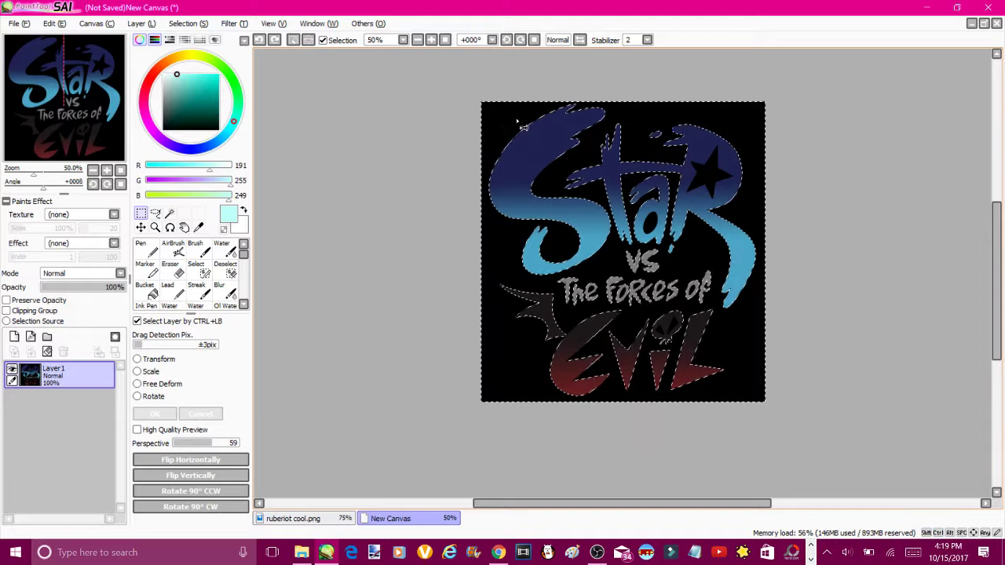
Paint the black background and the gaps inside the logo's letters light cyan, and clear the selection
left_click(141, 248)
mouse_move(539, 87)
left_mouse_down()
mouse_move(493, 251)
mouse_move(637, 163)
mouse_move(677, 228)
mouse_move(728, 367)
mouse_move(519, 283)
mouse_move(620, 409)
mouse_move(762, 341)
left_mouse_up()
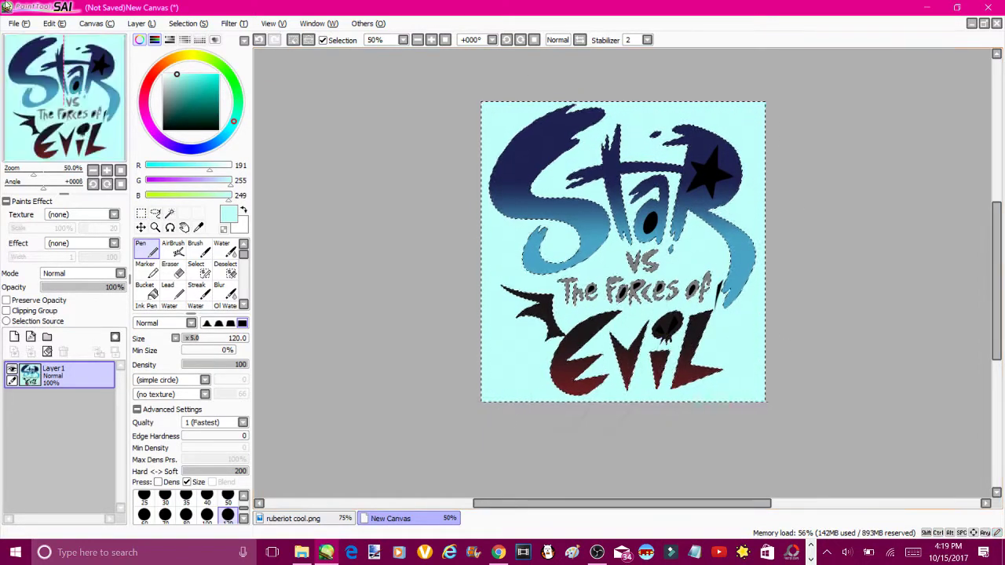
left_click(170, 213)
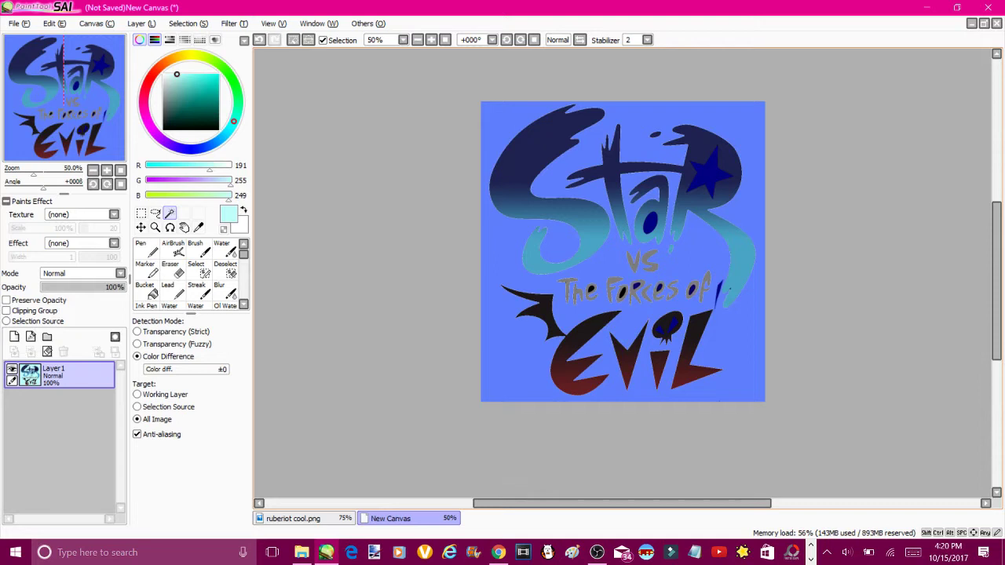
key("n")
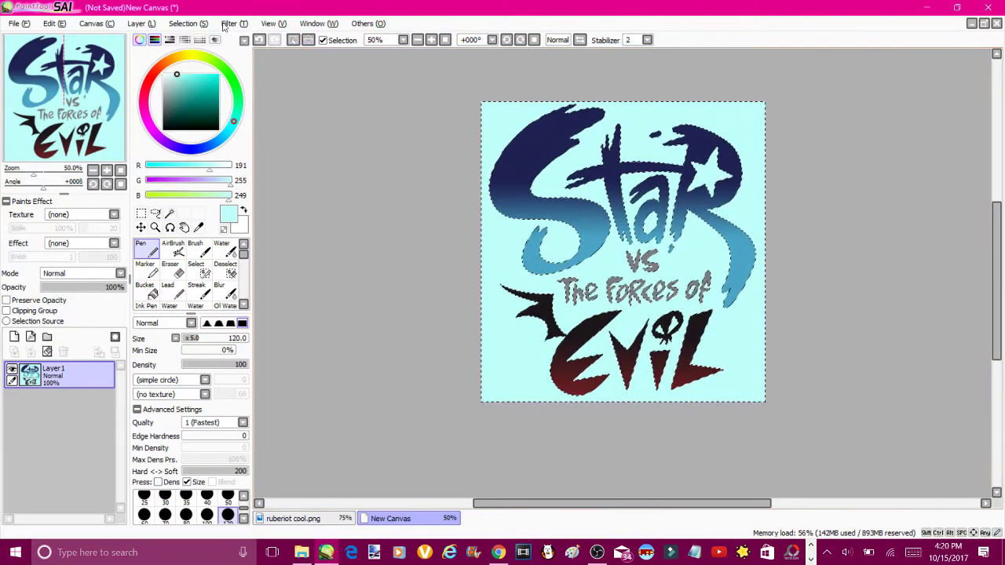
key("ctrl+d")
Transform the cyan-backed logo to less than half its size near the middle of its canvas
key("m")
key("ctrl+t")
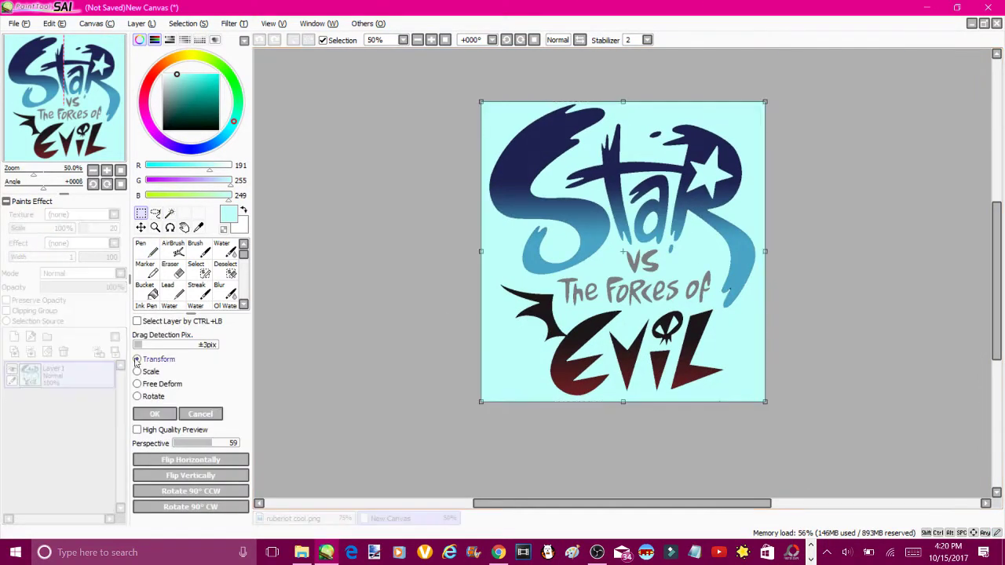
left_click_drag(774, 106, 484, 291)
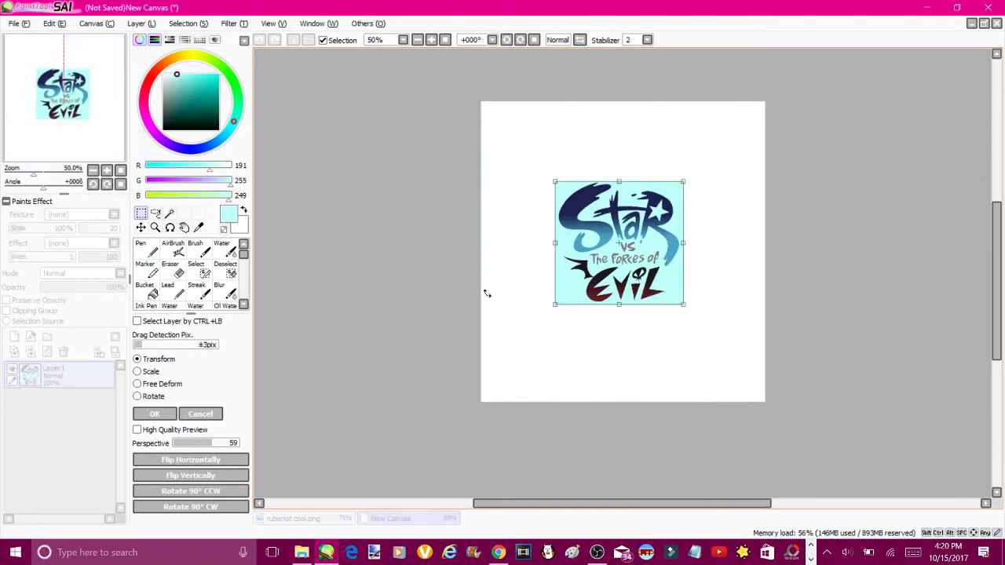
key("alt+e")
key("Escape")
key("alt+e")
left_click(165, 410)
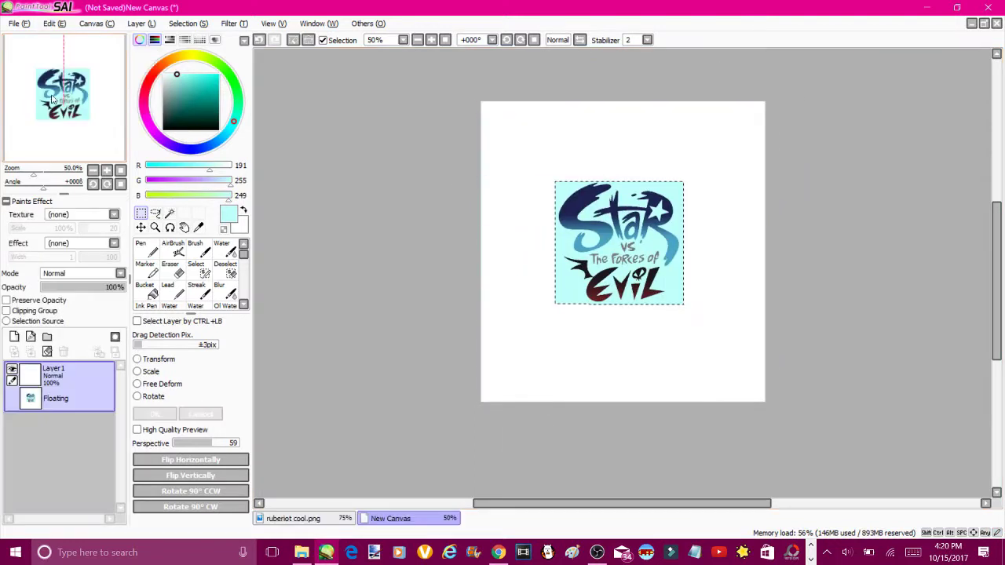
Copy the small cyan-backed logo into the ruberiot cool.png artwork and move it toward the artwork's left side
key("alt+e")
key("c")
left_click(292, 519)
left_click(54, 23)
key("p")
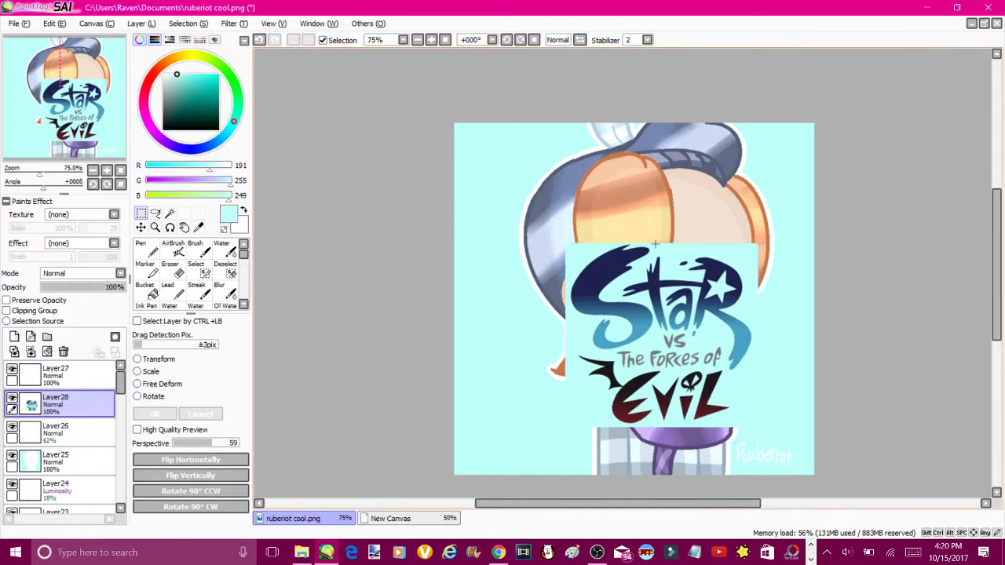
left_click_drag(662, 338, 566, 335)
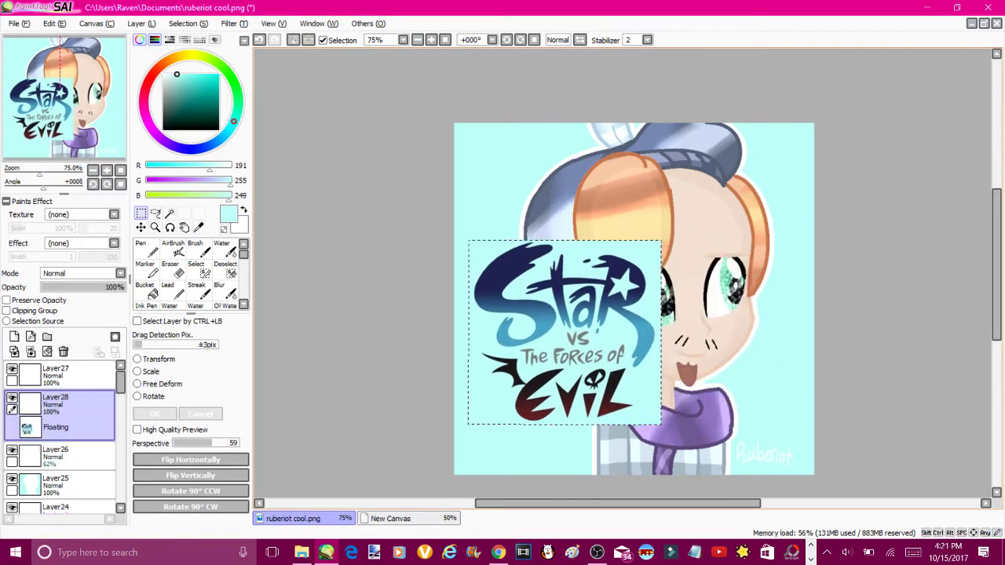
Shrink the pasted logo to a small size just above the Ruberiot lettering and set its layer opacity to 61%
left_click_drag(124, 286, 81, 287)
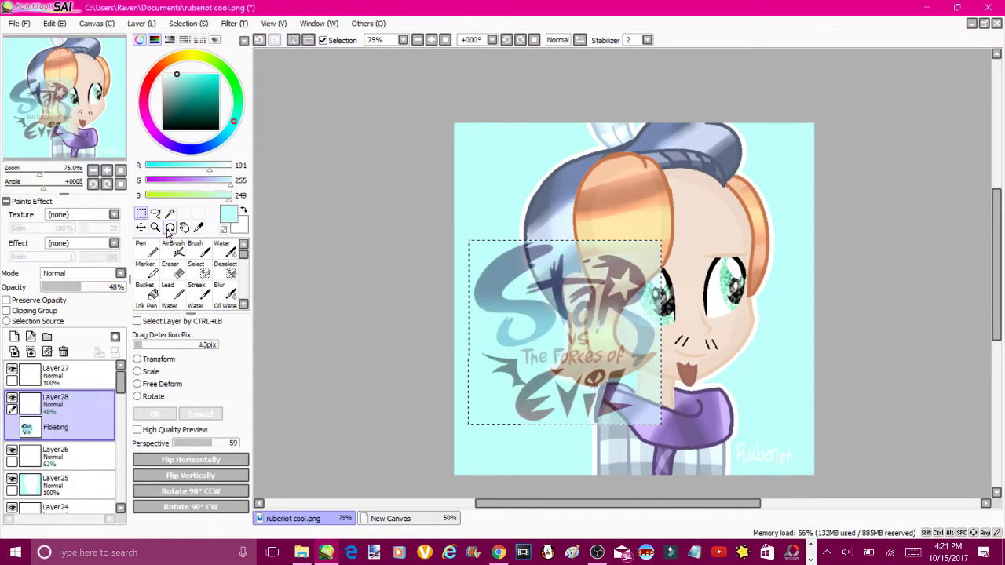
left_click(147, 362)
left_click_drag(662, 241, 826, 351)
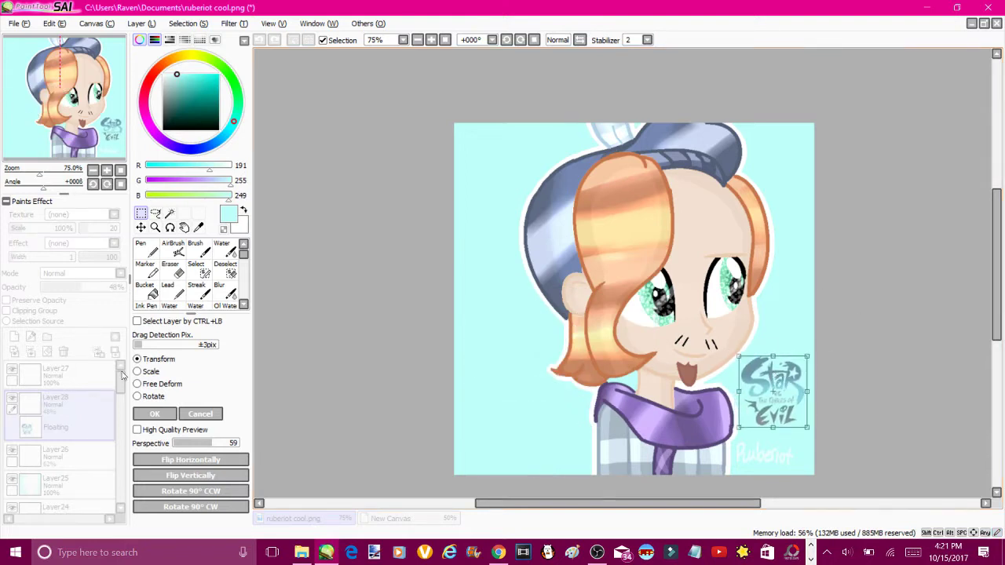
left_click(155, 414)
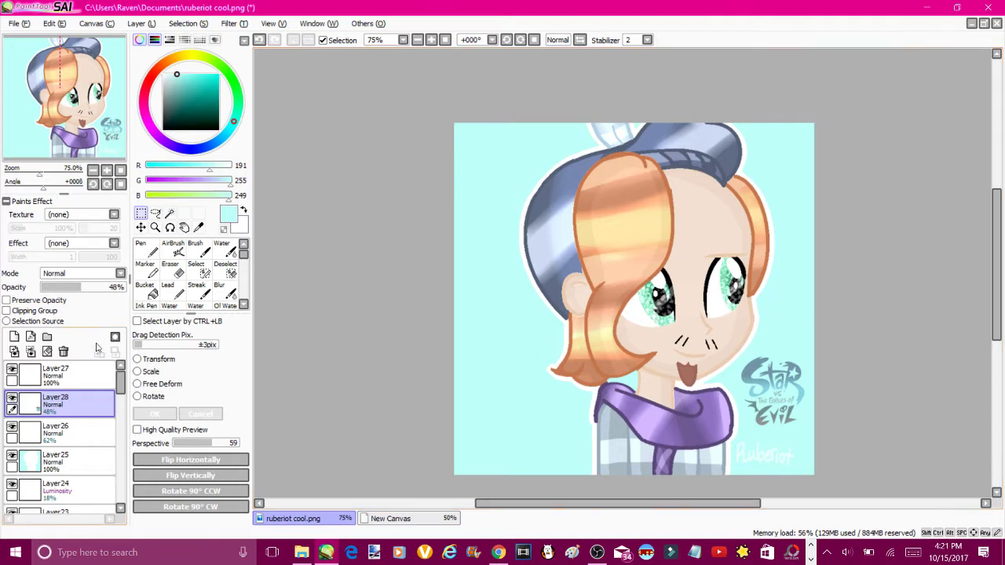
left_click(60, 424)
left_click(86, 402)
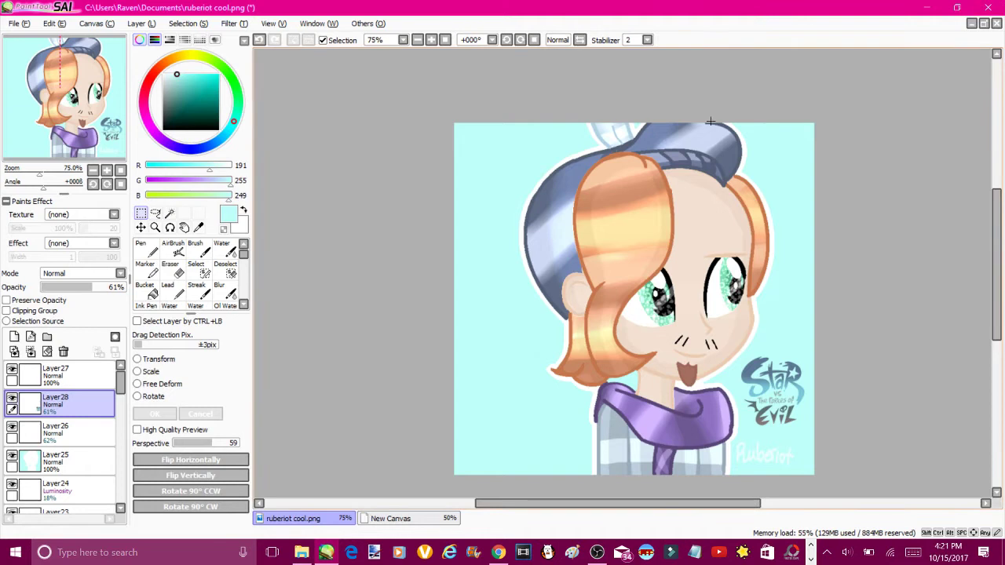
Sample the hat's dark outline colour and, on a new layer, thicken the hat outline at the feather's base
left_click(431, 40)
left_click_drag(996, 277, 996, 118)
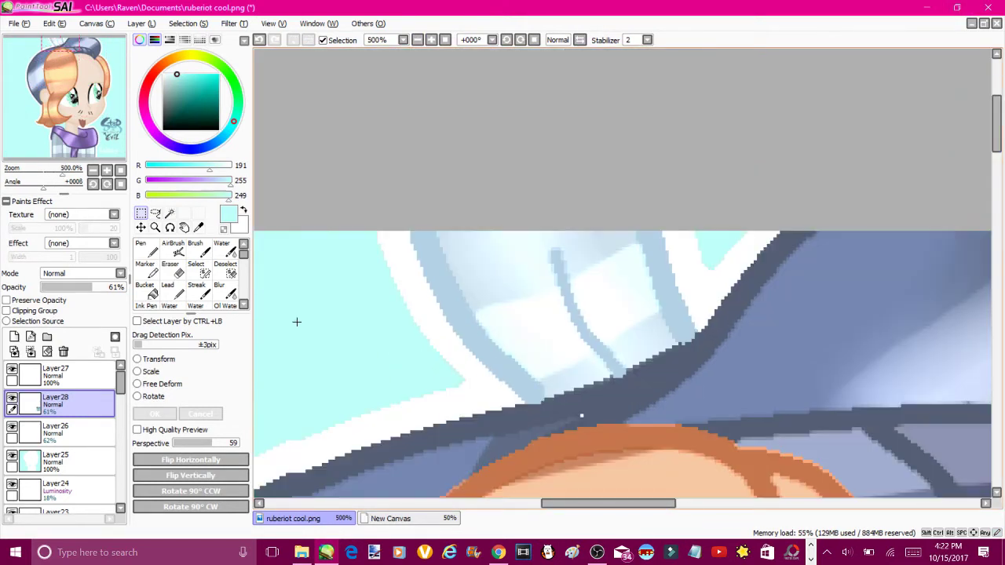
left_click(594, 404, "alt")
key("n")
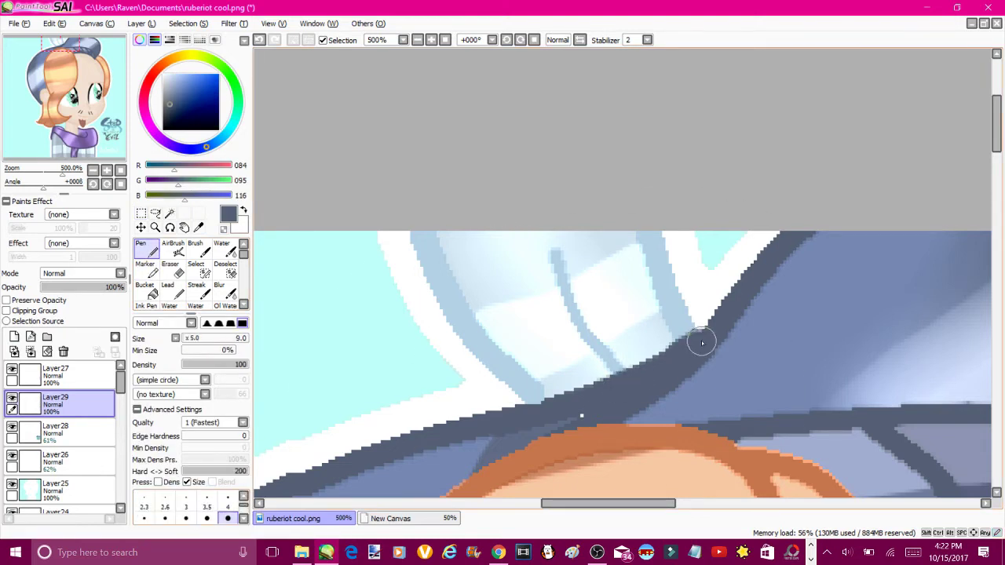
scroll(792, 292, "down", 8)
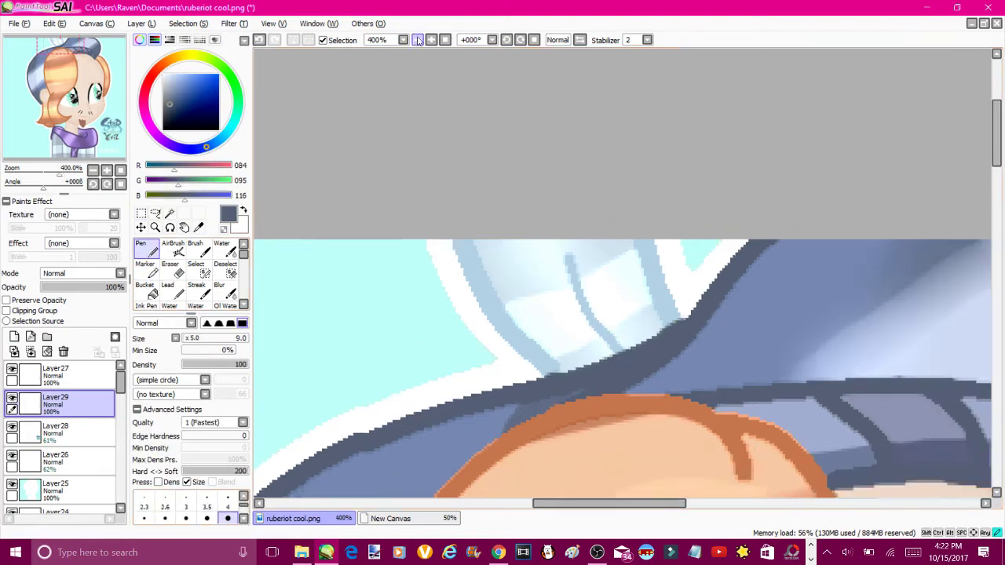
Close the artwork, saving it as the PNG file ruberiot cool.png in the Documents folder
key("ctrl+w")
left_click(496, 337)
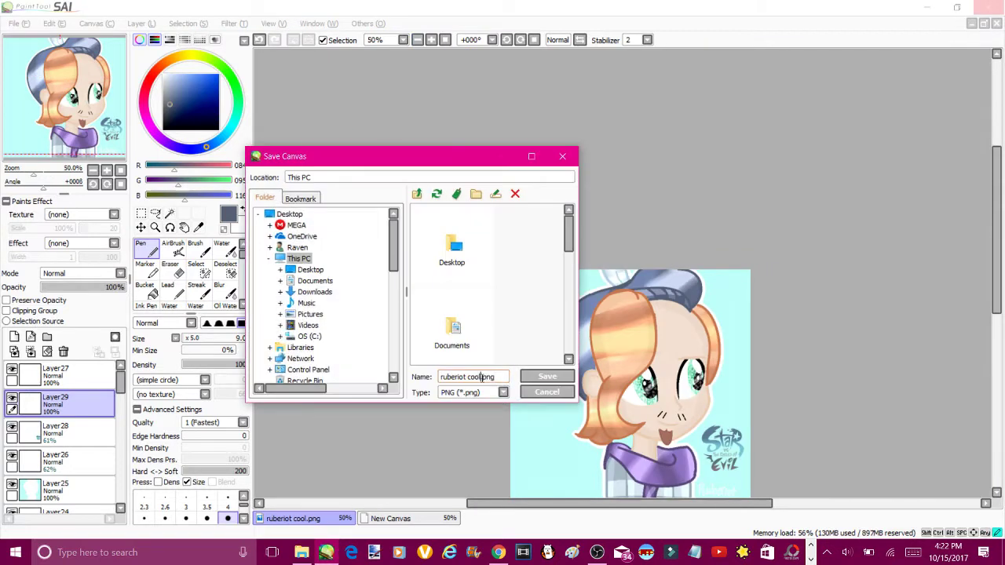
left_click(548, 377)
left_click(588, 319)
left_click(315, 280)
left_click(548, 377)
left_click(532, 262)
left_click(572, 321)
Switch to Paint and paste the "Base #77: Dude What??" picture from the mlp bases folder on the Desktop
key("alt+Tab")
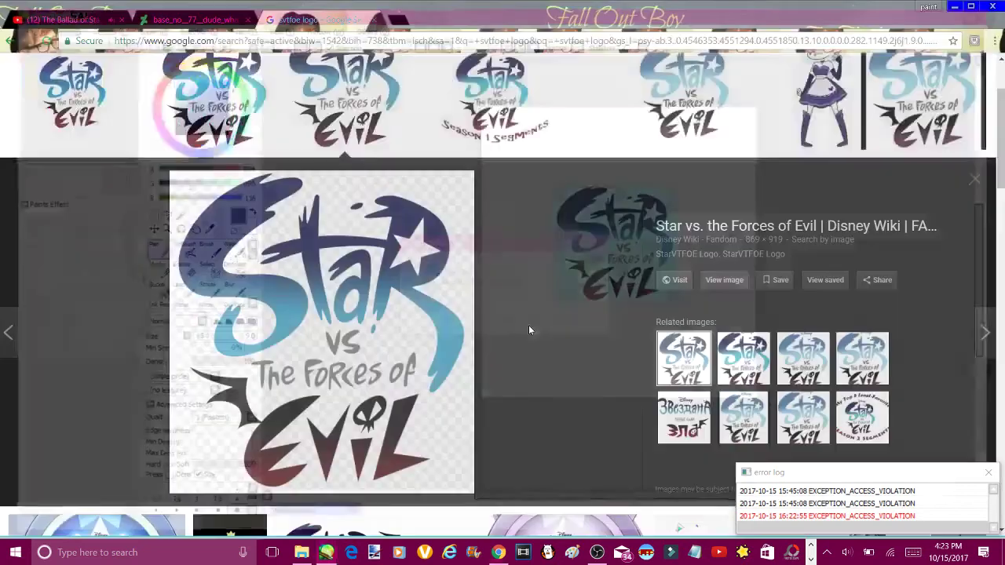
key("alt+Tab")
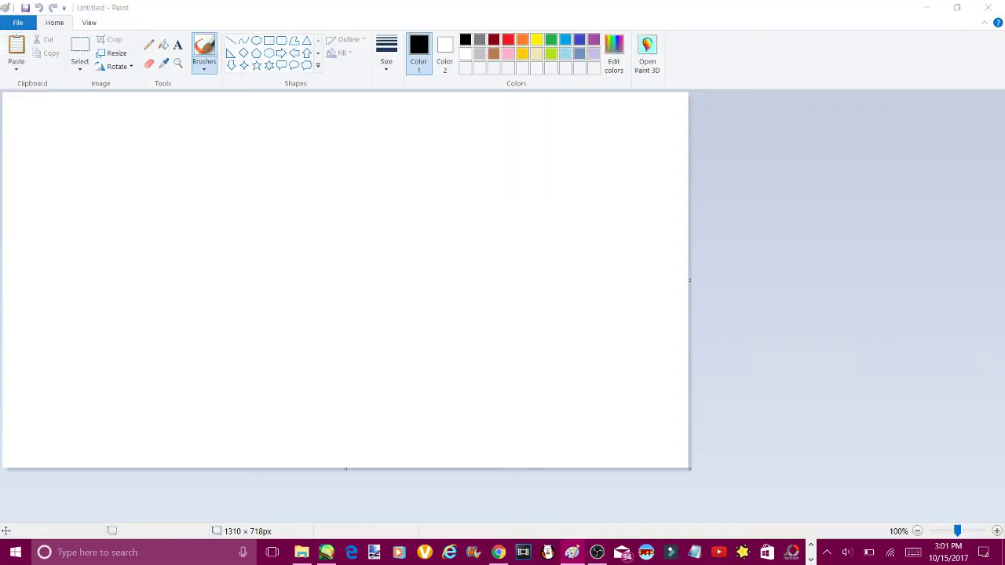
left_click(357, 274)
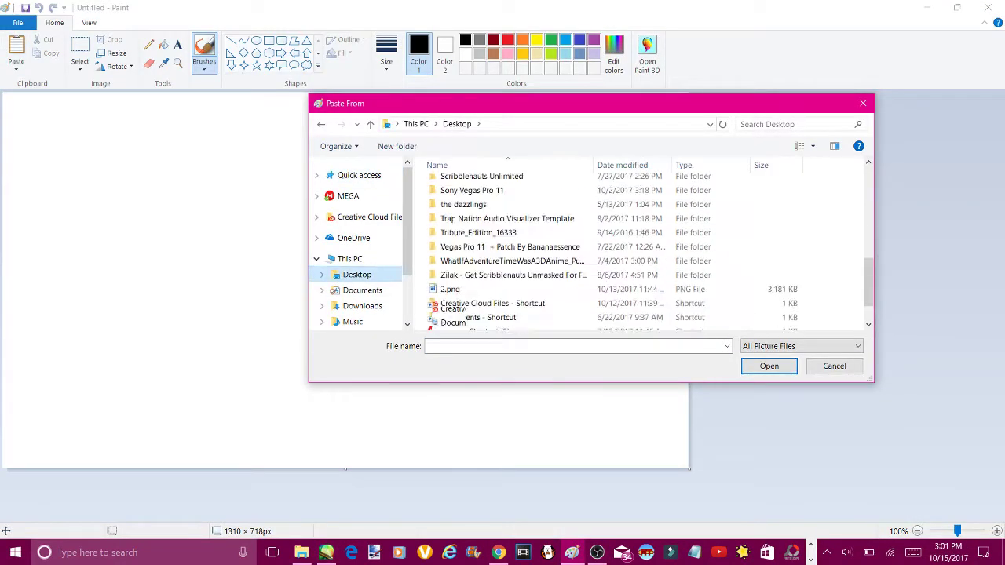
scroll(612, 252, "down", 3)
key("Return")
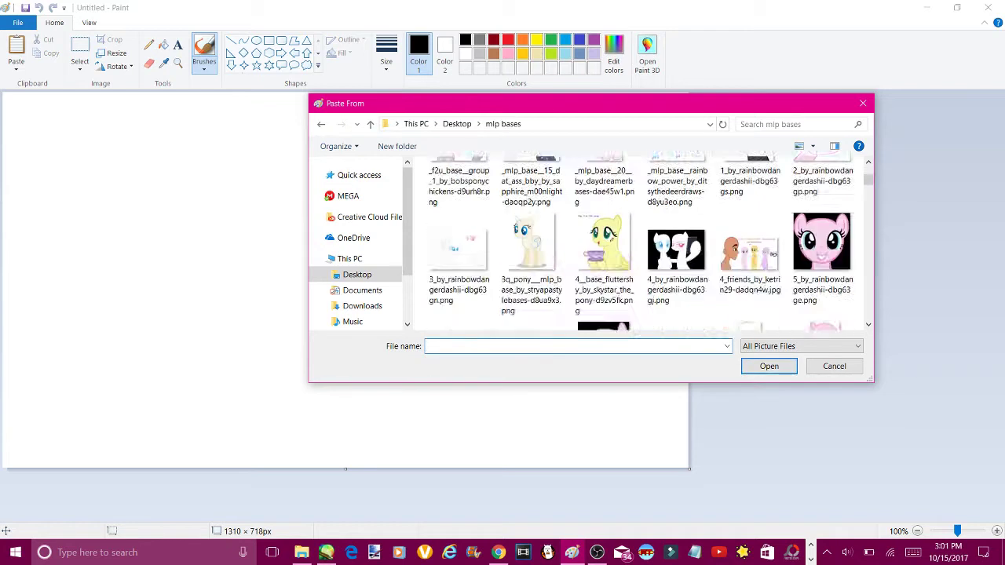
scroll(644, 244, "down", 15)
scroll(651, 265, "down", 5)
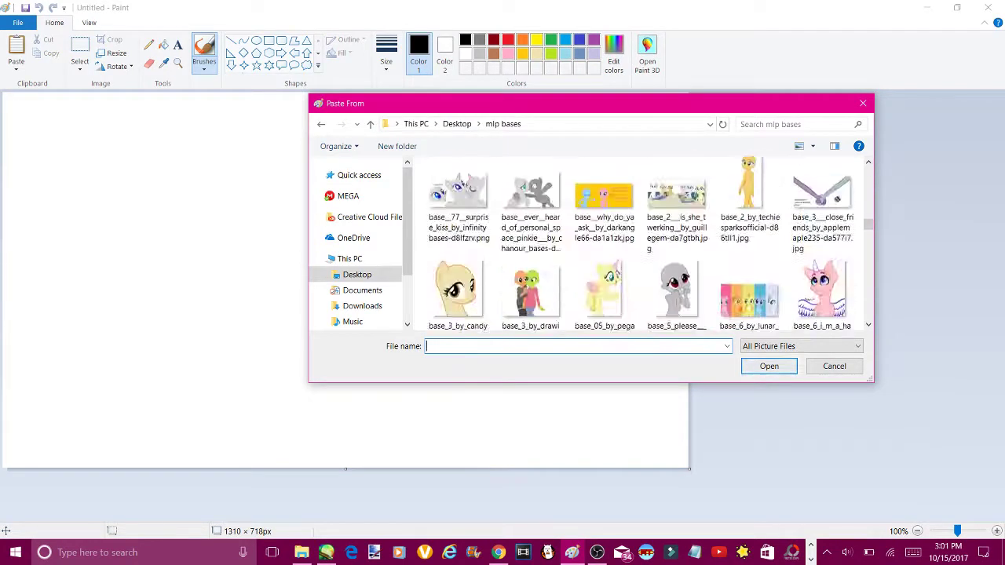
double_click(822, 205)
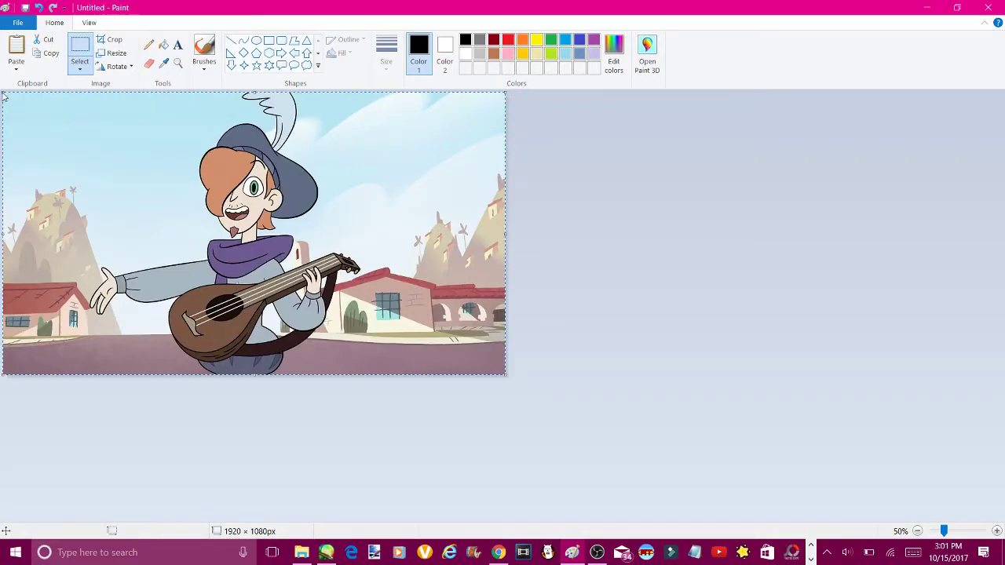
Shrink the pasted picture of Ruberiot with his lute, flip it horizontally and place it beside the base character
left_click_drag(214, 185, 213, 178)
left_click_drag(3, 277, 265, 277)
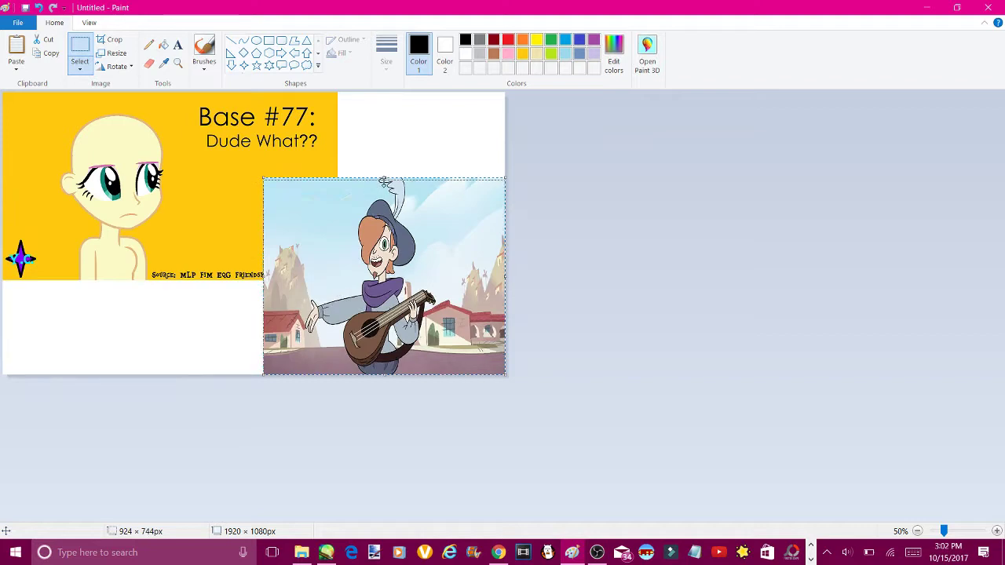
left_click_drag(382, 194, 448, 179)
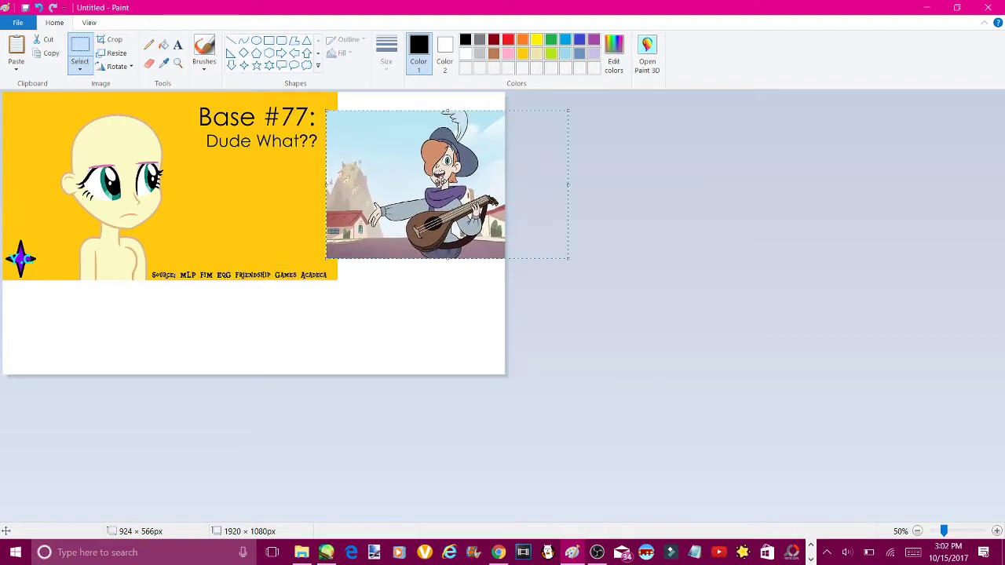
right_click(359, 180)
mouse_move(393, 287)
left_click(322, 344)
left_click_drag(403, 230, 411, 183)
Trim the canvas height to 722 px and delete the Base #77 title and the source credit from the yellow background
left_click_drag(254, 375, 213, 281)
left_click(164, 44)
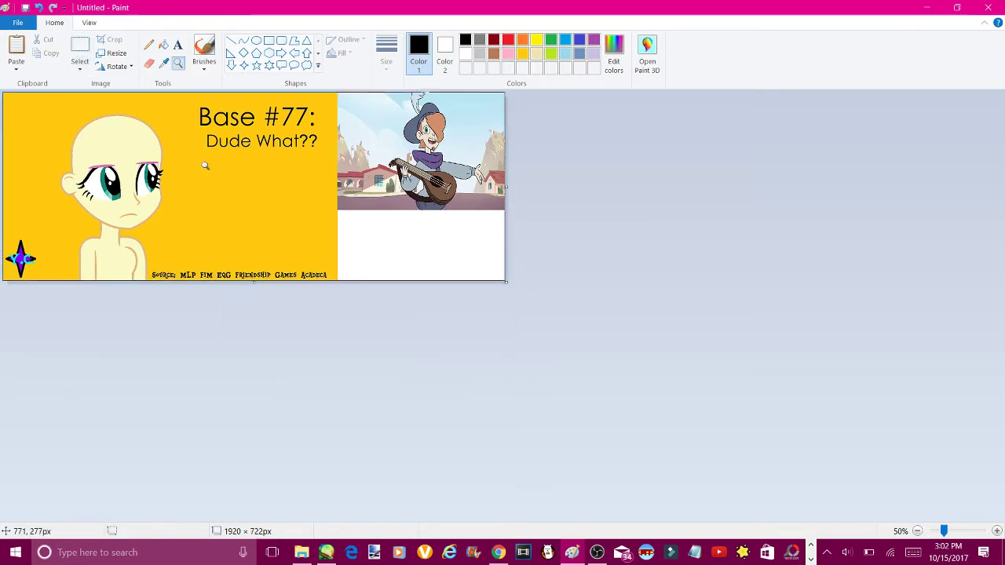
scroll(206, 164, "up", 1)
key("Delete")
left_click_drag(306, 420, 644, 471)
key("Delete")
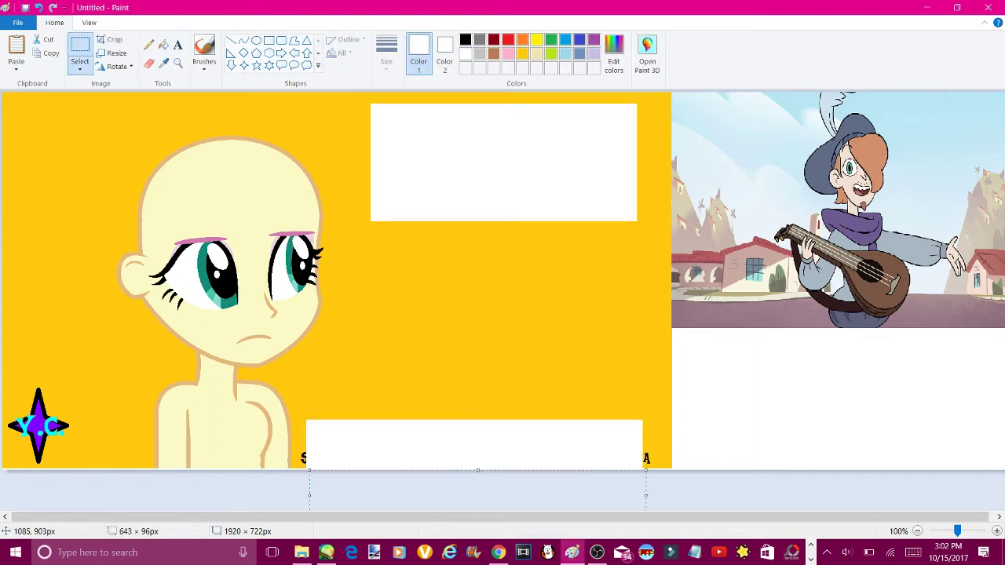
left_click_drag(299, 426, 672, 471)
key("Delete")
Trim the canvas height to 719 px and delete the purple star watermark beside the base character's body
left_click_drag(504, 470, 505, 468)
left_click_drag(74, 342, 1, 431)
key("Delete")
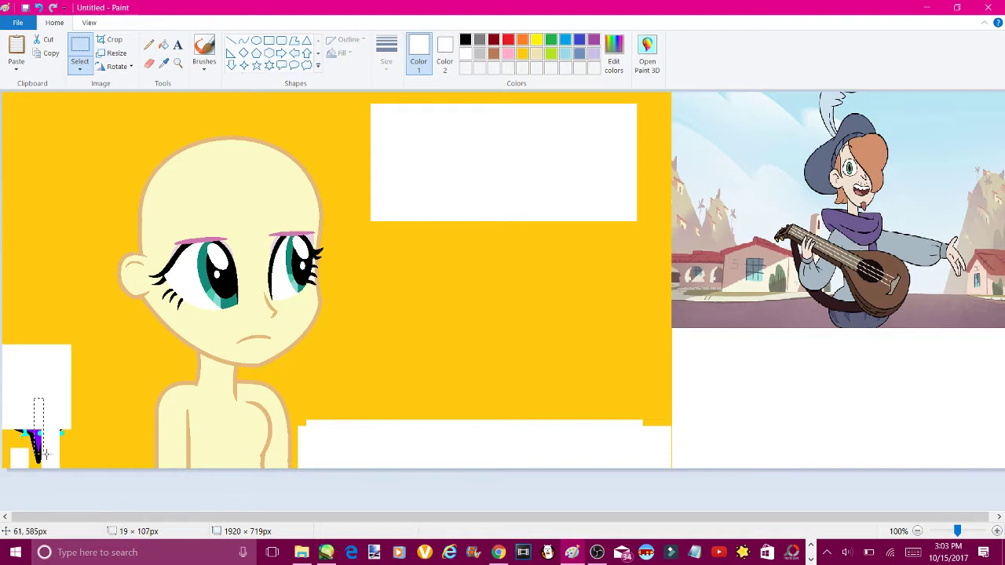
left_click_drag(132, 398, 2, 469)
key("Delete")
Fill the remaining yellow background around the base character with white
left_click(163, 45)
left_click(93, 107)
left_click(50, 431)
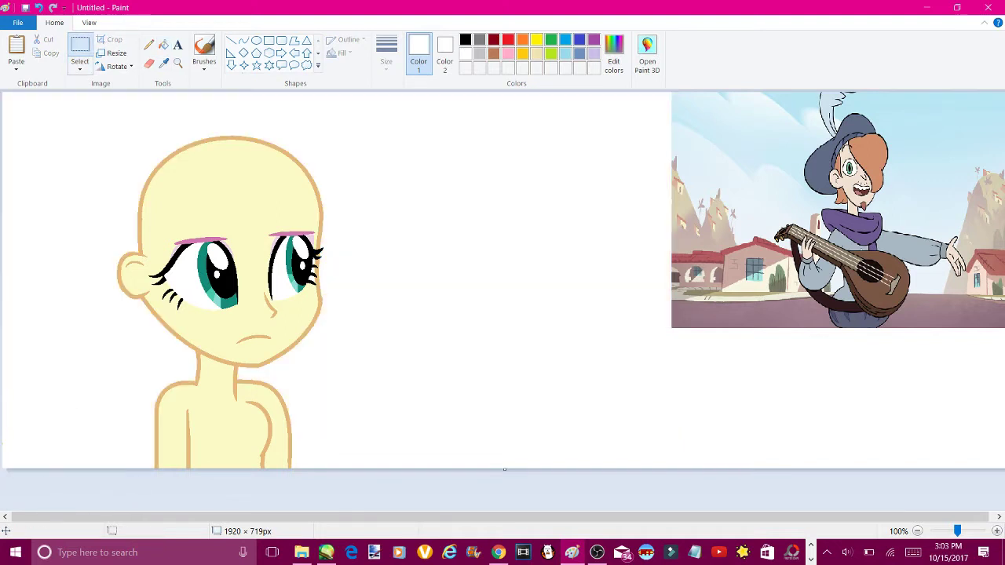
Select the area around the flipped Ruberiot reference picture beside the base character
scroll(504, 314, "down", 2)
left_click_drag(455, 248, 301, 149)
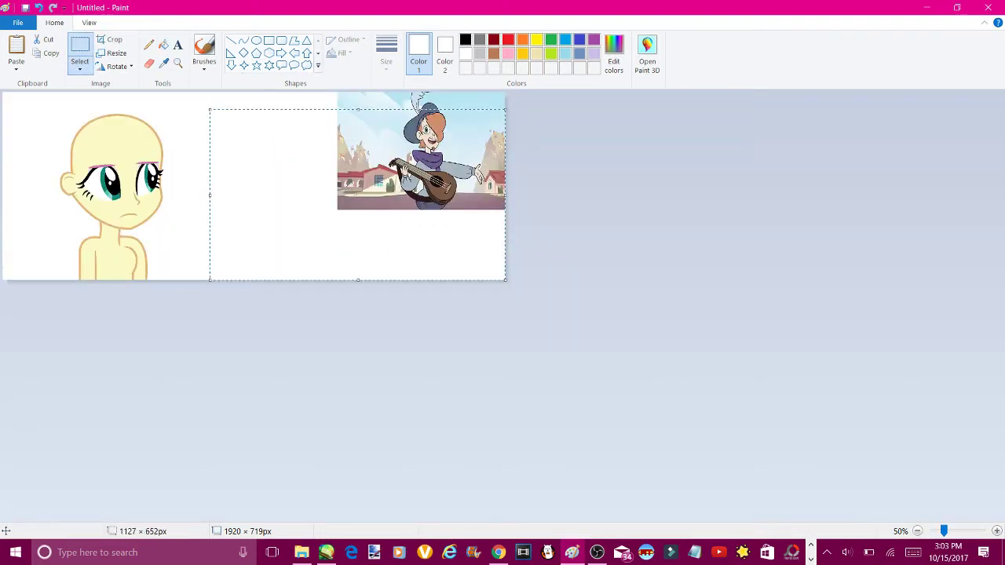
left_click_drag(271, 92, 381, 212)
Copy the picture of Star leaning beside the seated Ruberiot from the browser's image results and paste it next to the base in Paint
key("alt+Tab")
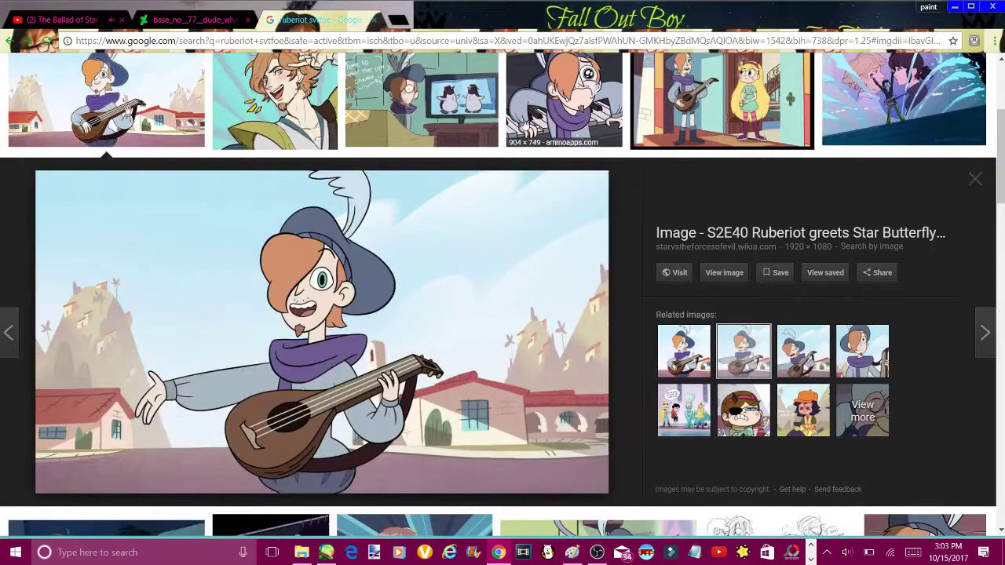
scroll(503, 282, "down", 5)
scroll(502, 283, "down", 5)
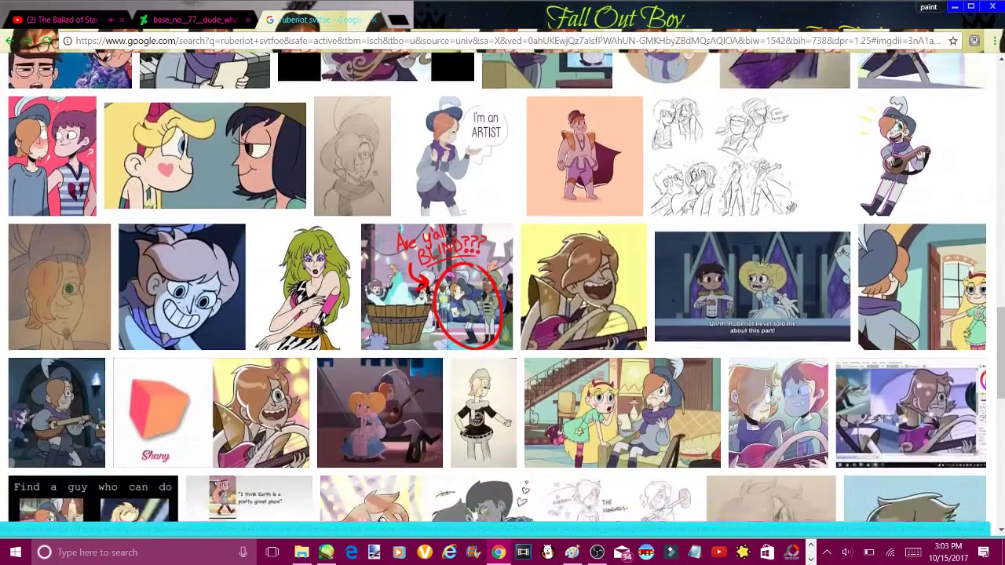
left_click(622, 282)
right_click(395, 184)
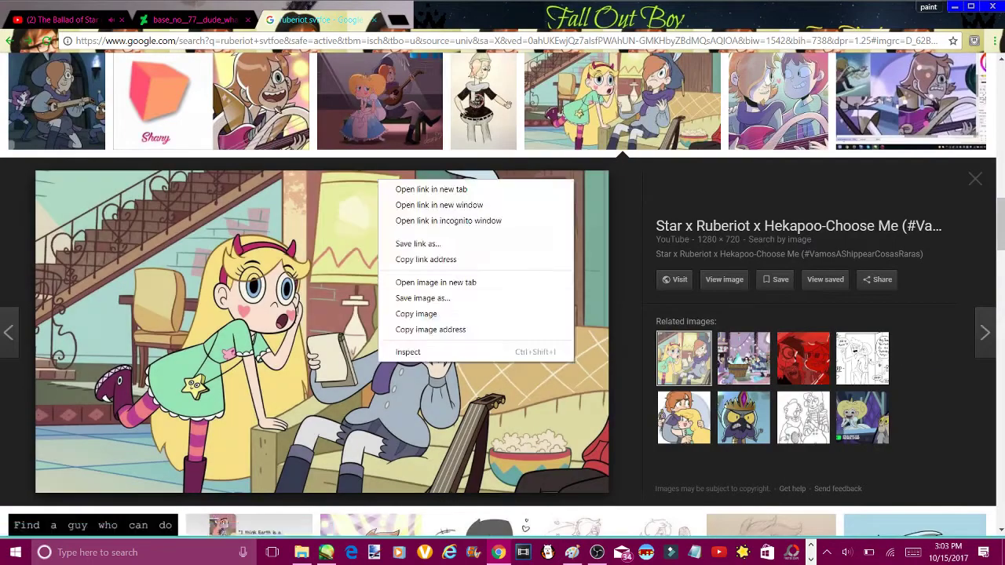
left_click(427, 310)
key("alt+Tab")
key("ctrl+v")
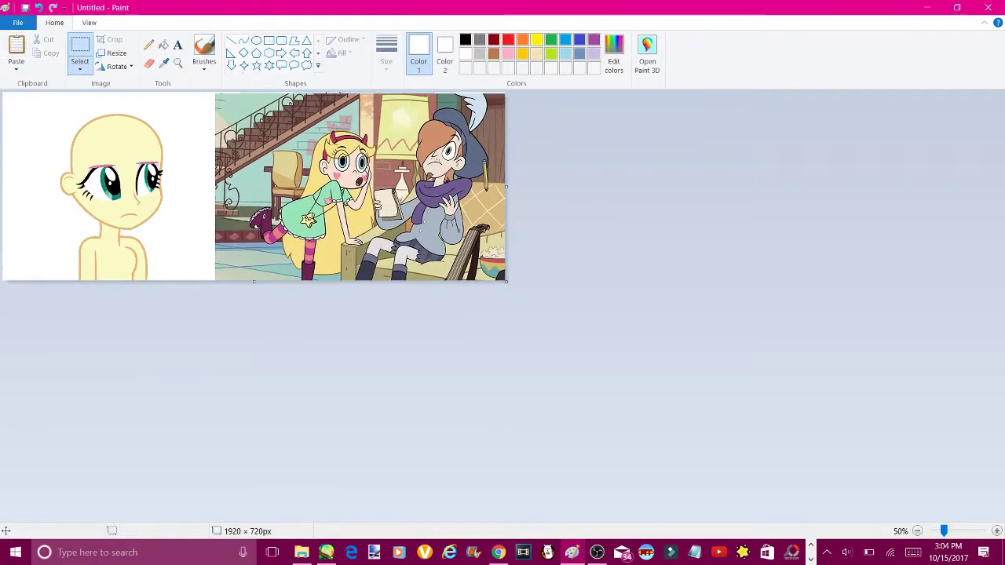
Sample the base's pale yellow skin colour and fill the three short lashes under the eye nearest the ear
left_click(178, 63)
left_click(378, 248)
left_click(284, 261)
left_click(149, 62)
left_click(163, 63)
left_click(149, 135)
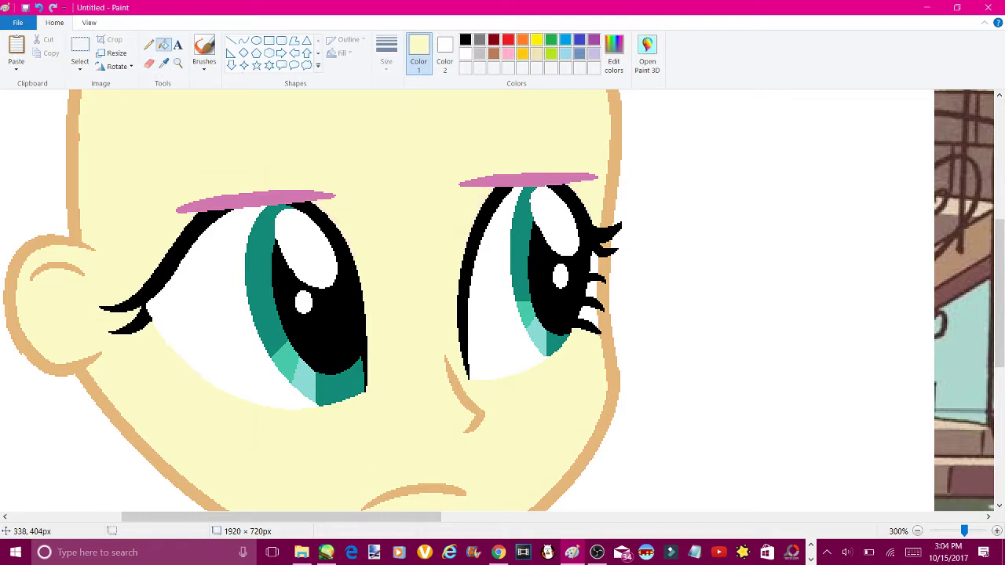
key("ctrl+z")
key("ctrl+y")
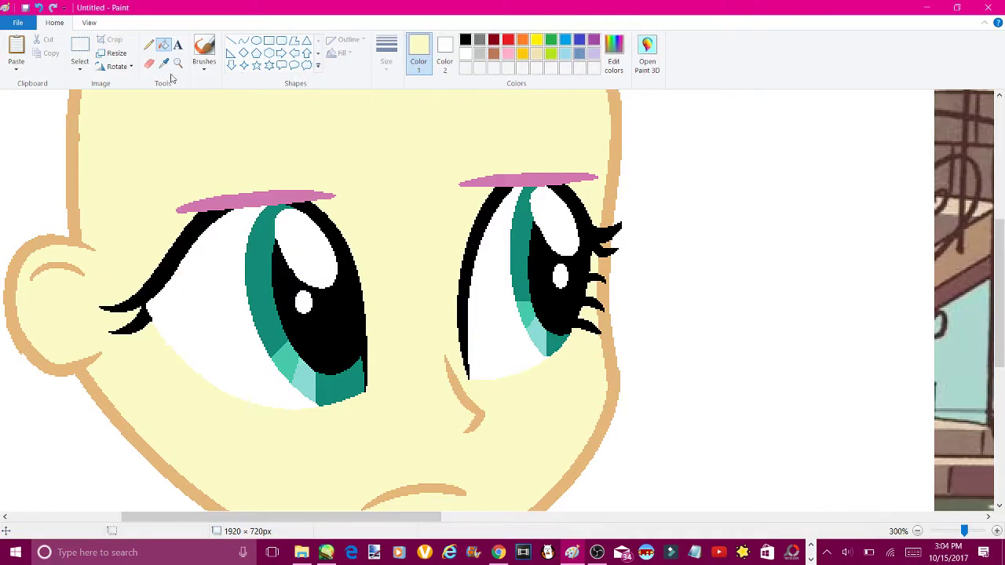
Cut the outer lashes off the eye nearest the ear and fill them with the skin colour
left_click(178, 63)
left_click(274, 269)
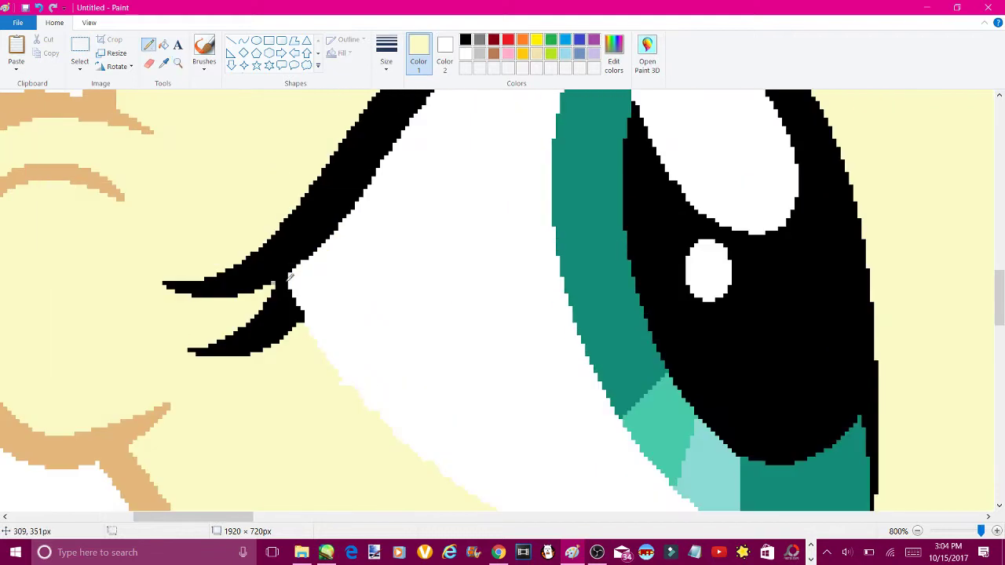
left_click(163, 45)
left_click(236, 279)
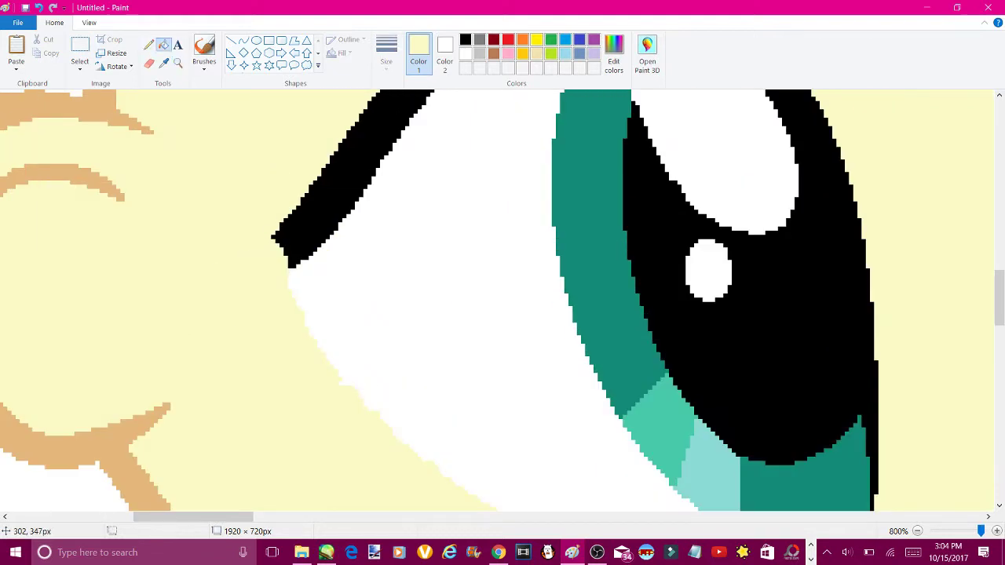
Separate the far eye's lashes from the eye with the skin colour and fill the lash pieces lying on the cheek
scroll(502, 299, "down", 3)
key("ctrl+z")
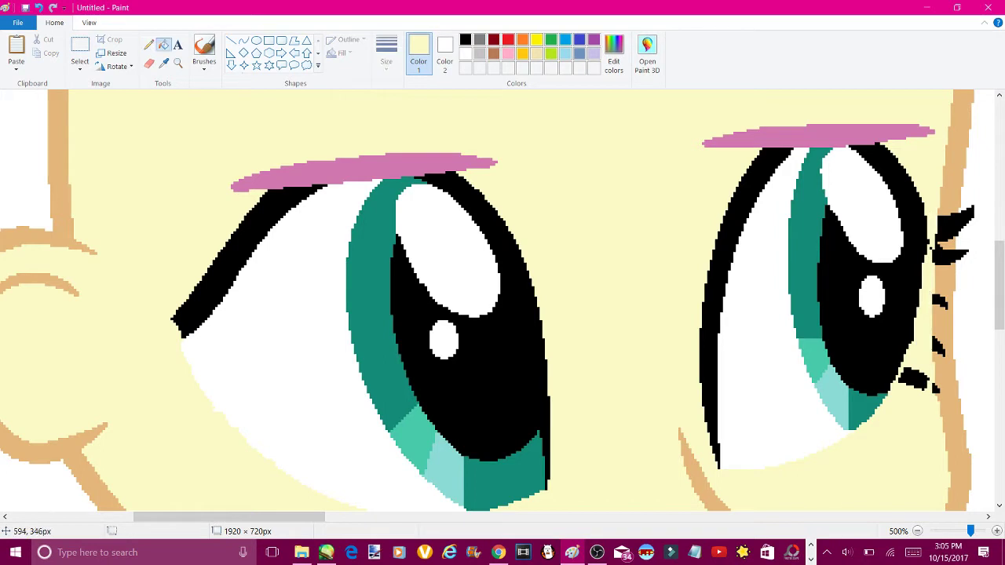
left_click(889, 432)
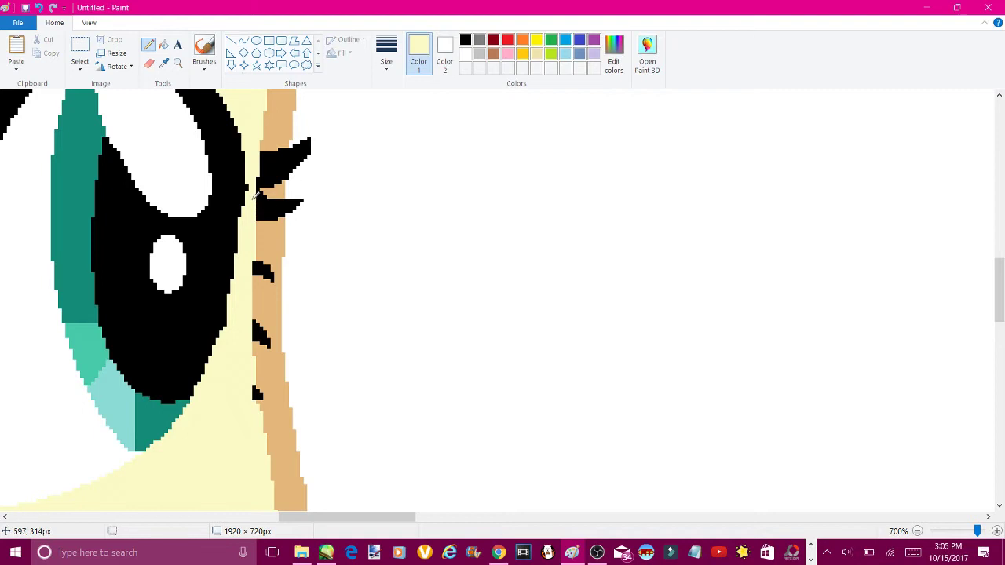
Recolour the far eye's lash remnants in the tan outline colour along the face edge and in white outside it
left_click(295, 111)
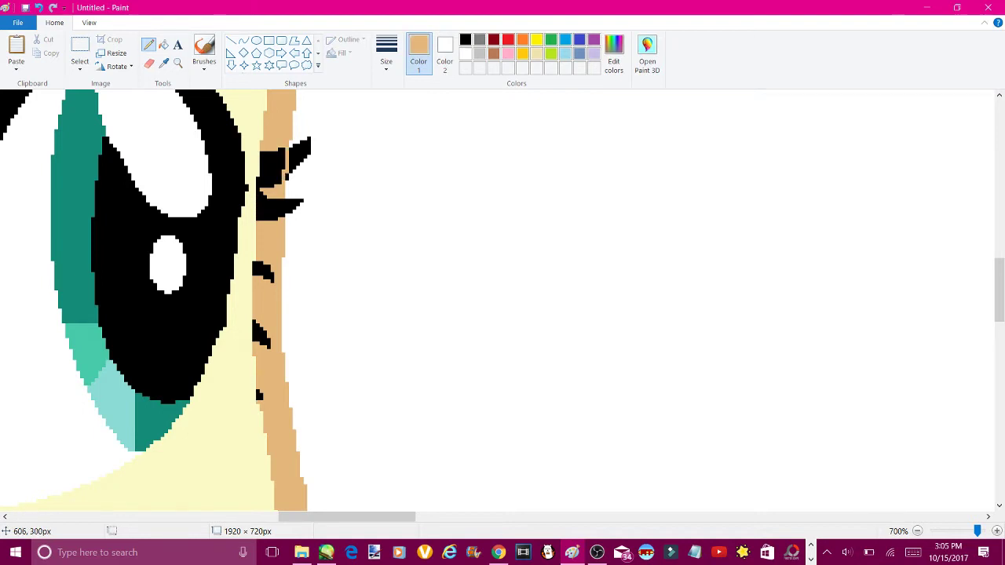
left_click(164, 44)
left_click(267, 206)
left_click(262, 273)
left_click(259, 334)
left_click(259, 395)
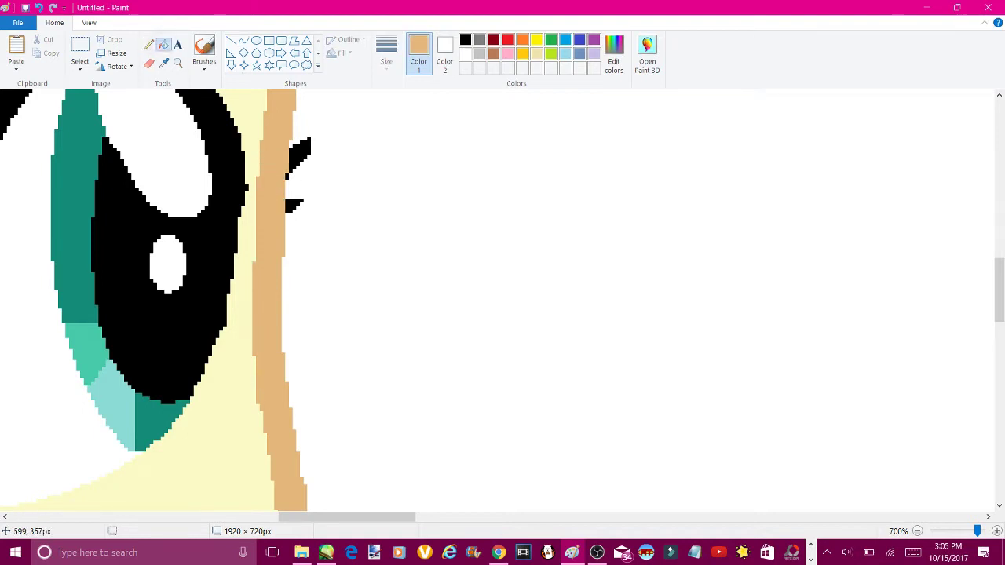
scroll(502, 298, "down", 8)
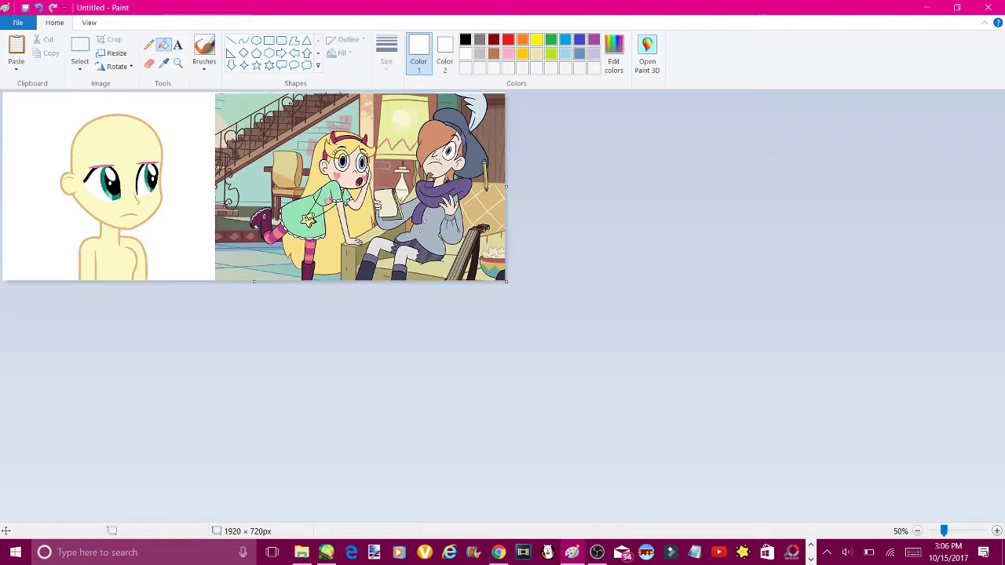
scroll(354, 432, "up", 8)
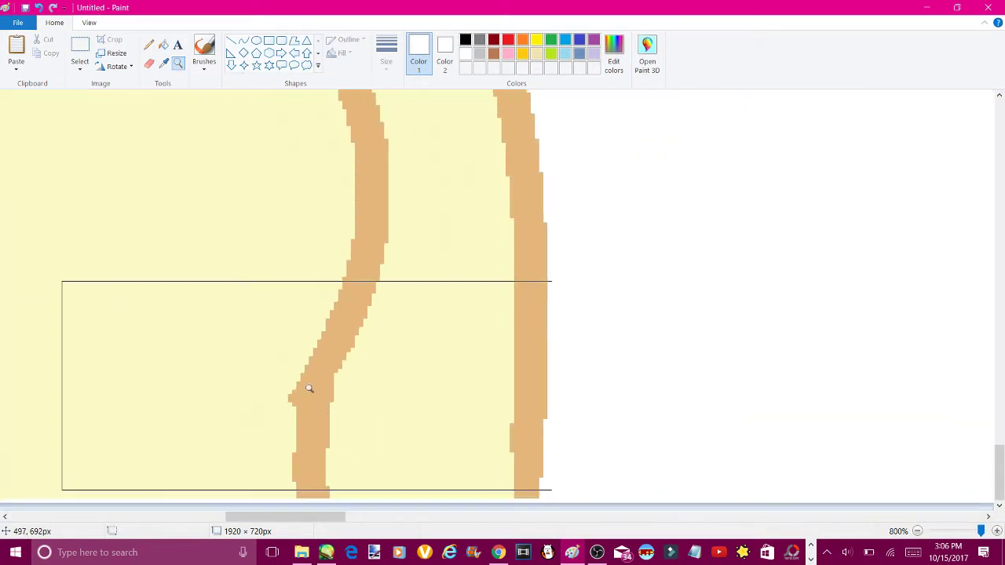
Fill the curved upper part of the inner arm line on the side away from the ear with the skin colour
left_click(147, 44)
left_click(163, 44)
left_click(357, 299)
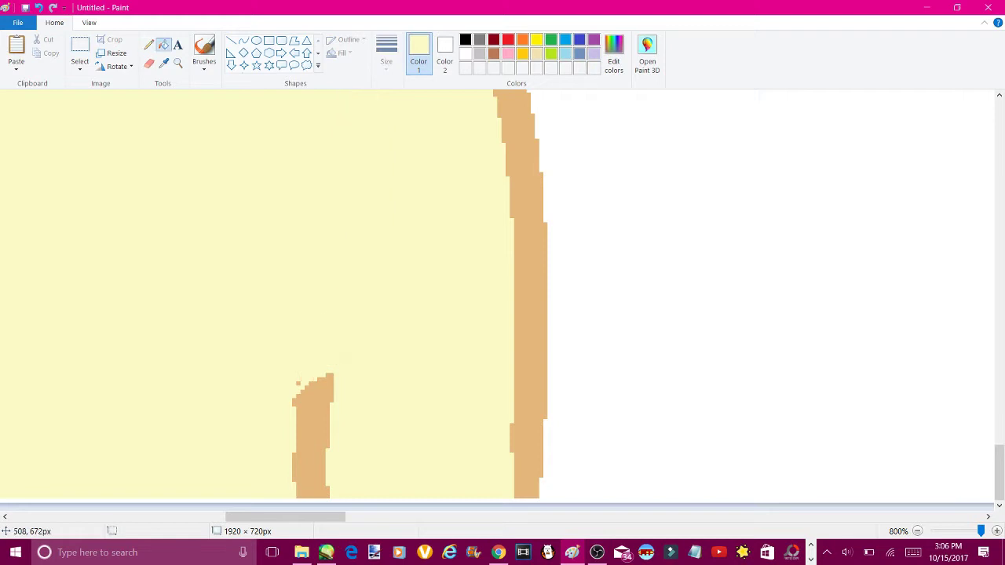
left_click(312, 432)
key("ctrl+z")
Sample the tan outline colour and redraw the shortened inner arm line as a thicker straight line extending upward
left_click(163, 63)
left_click(312, 428)
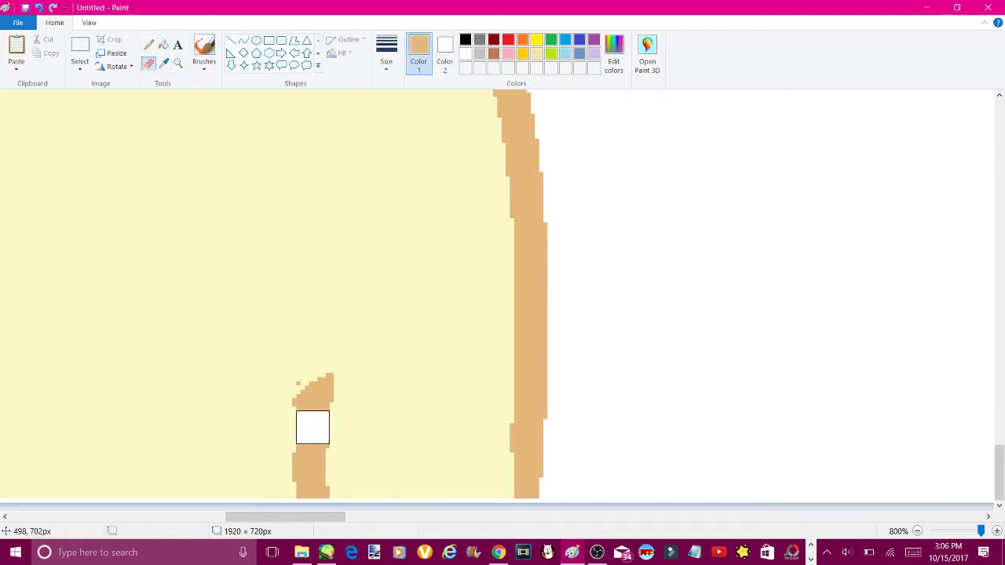
left_click(244, 40)
left_click(231, 40)
left_click(387, 55)
left_click(358, 139)
mouse_move(321, 93)
left_mouse_down()
mouse_move(292, 410)
mouse_move(304, 405)
left_mouse_up()
scroll(304, 405, "up", 6)
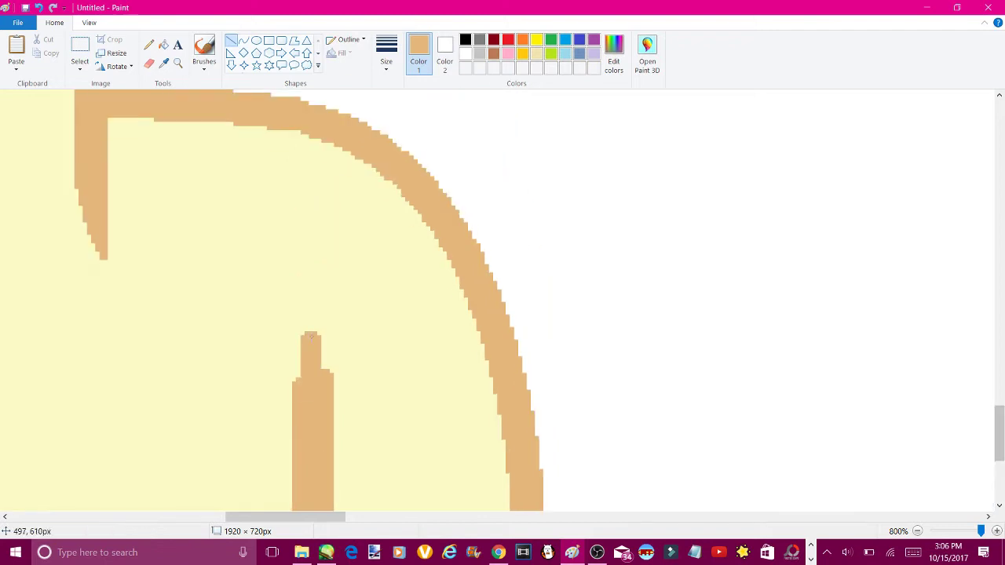
scroll(338, 364, "down", 7)
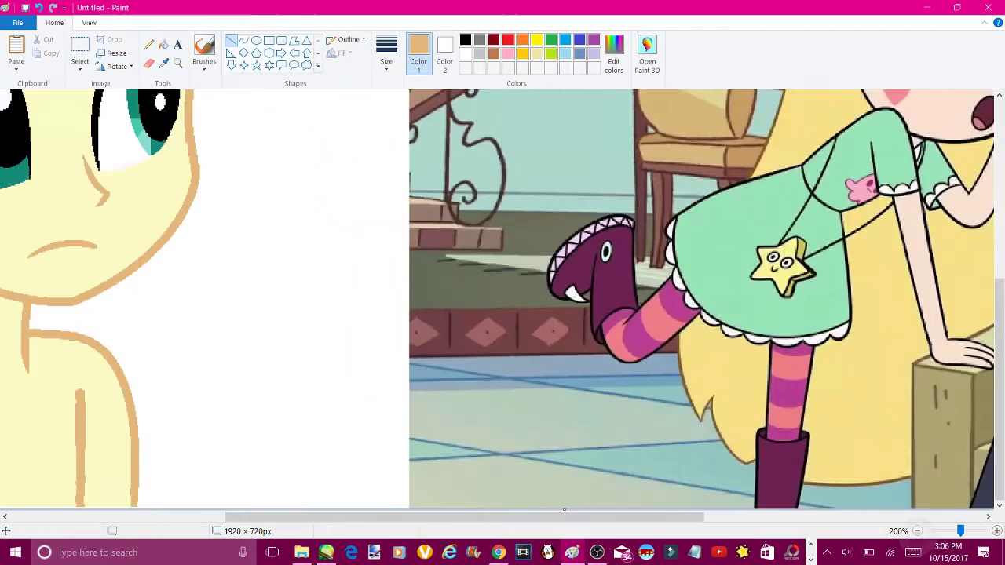
Trim the redrawn arm line to a slimmer, smoother shape with a skin-coloured curve along its edge
left_click(177, 63)
scroll(332, 209, "up", 5)
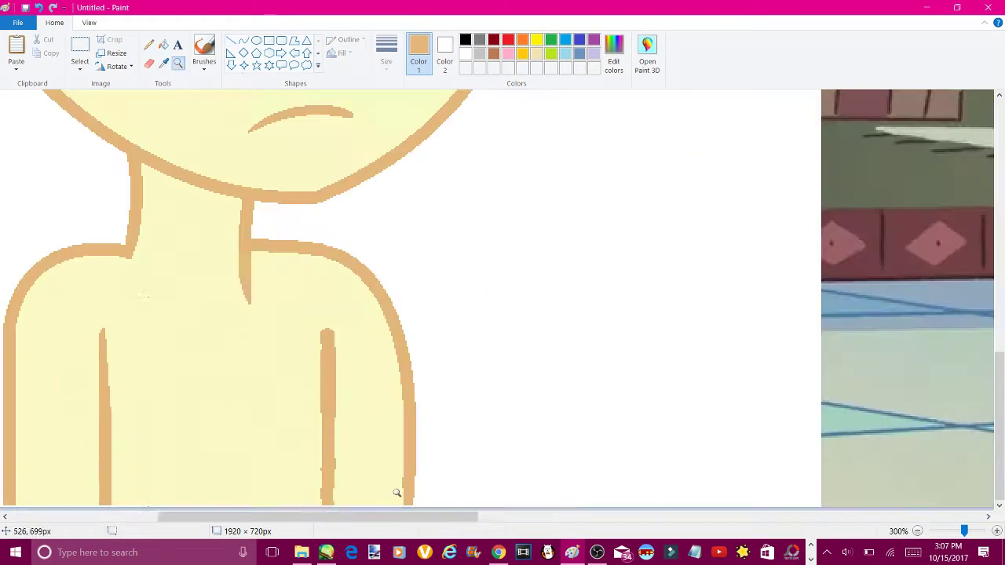
left_click_drag(293, 236, 280, 503)
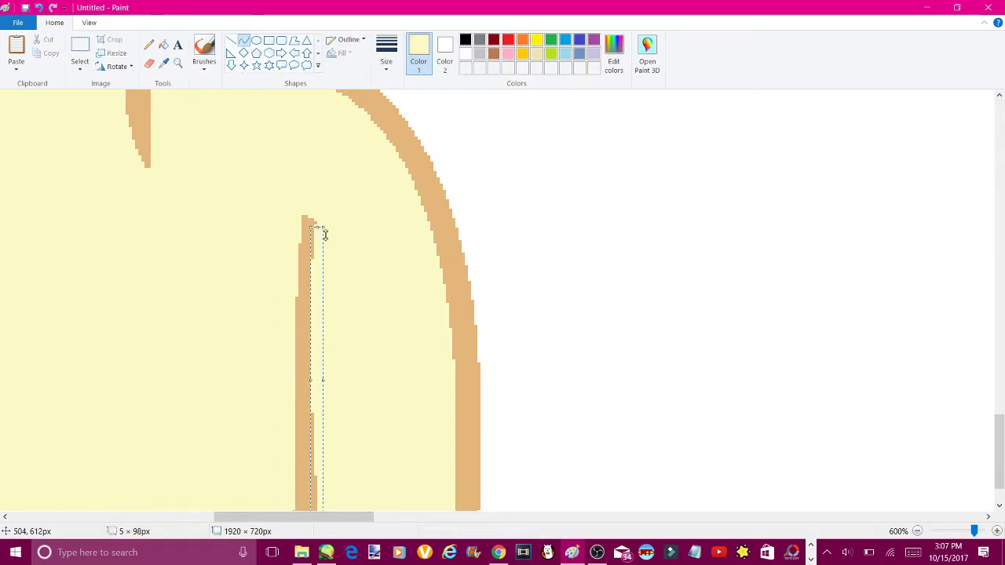
left_click(917, 531)
left_click(917, 531)
left_click(917, 531)
left_click(917, 531)
left_click(917, 531)
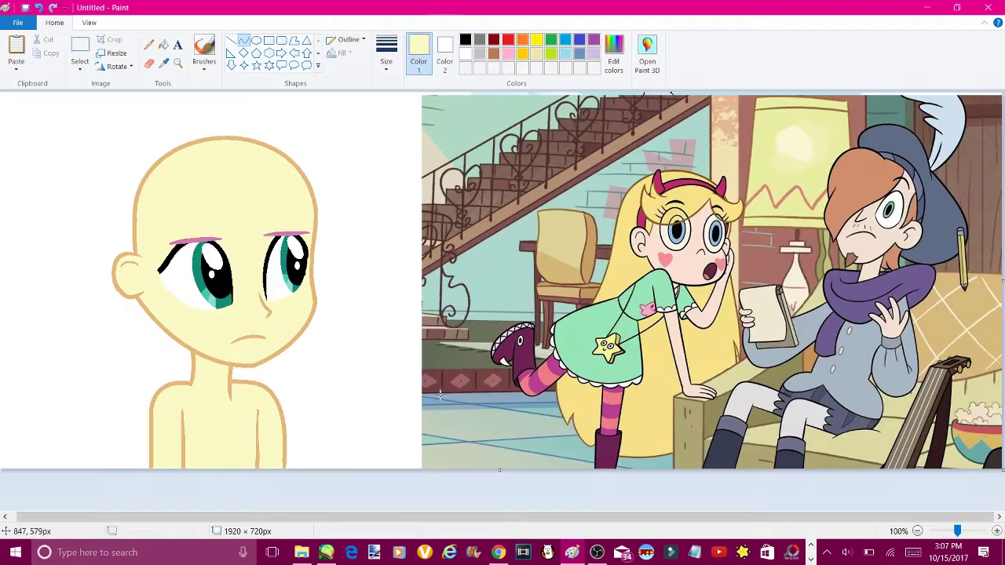
Fill the base's head and body with the skin tone sampled from Ruberiot's face, and its outlines with a darker shade of it
left_click(893, 243)
left_click(224, 196)
left_click(193, 410)
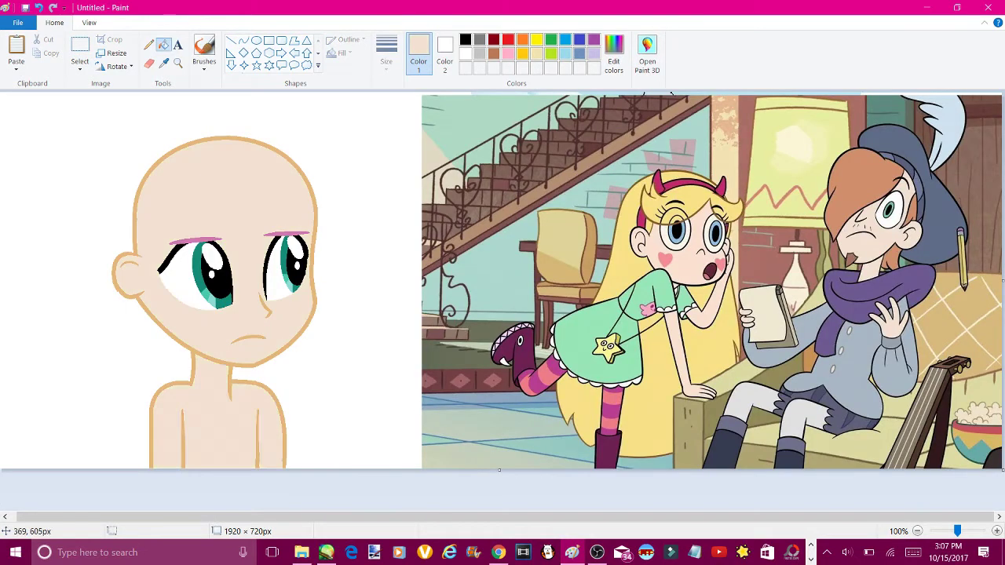
left_click(614, 61)
left_click(373, 362)
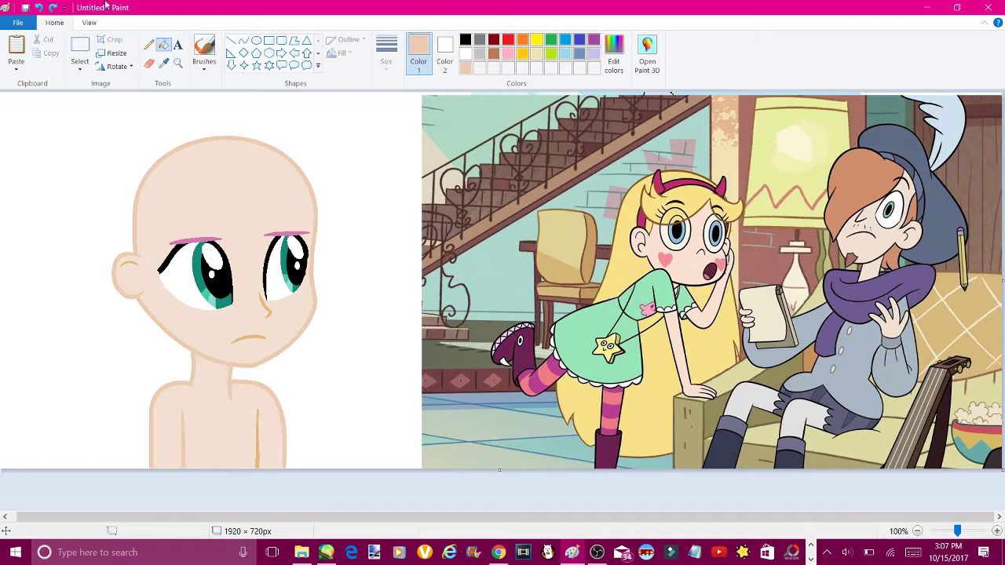
left_click(177, 63)
left_click(314, 382)
left_click(314, 386)
left_click(134, 69)
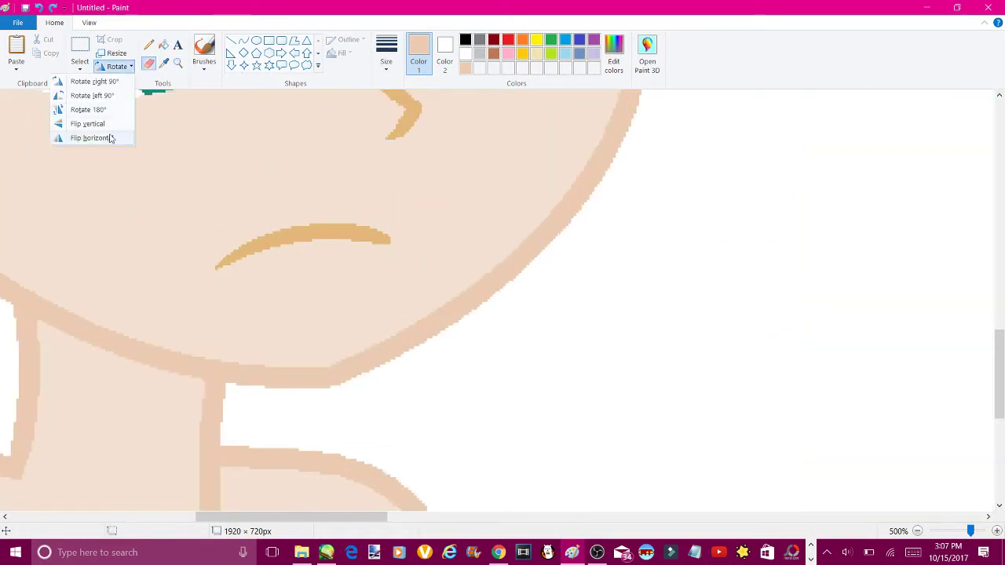
left_click(112, 137)
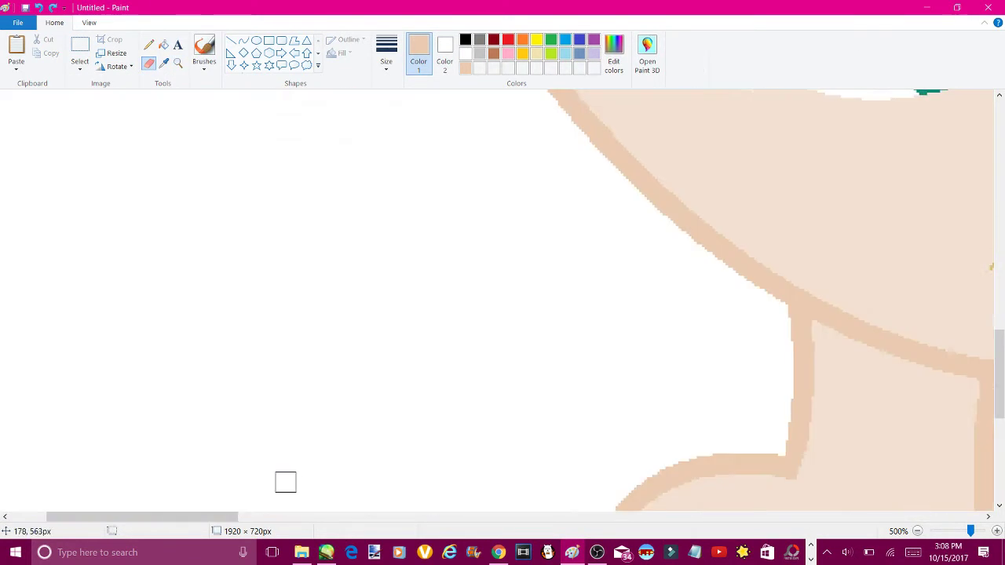
left_click_drag(142, 516, 272, 517)
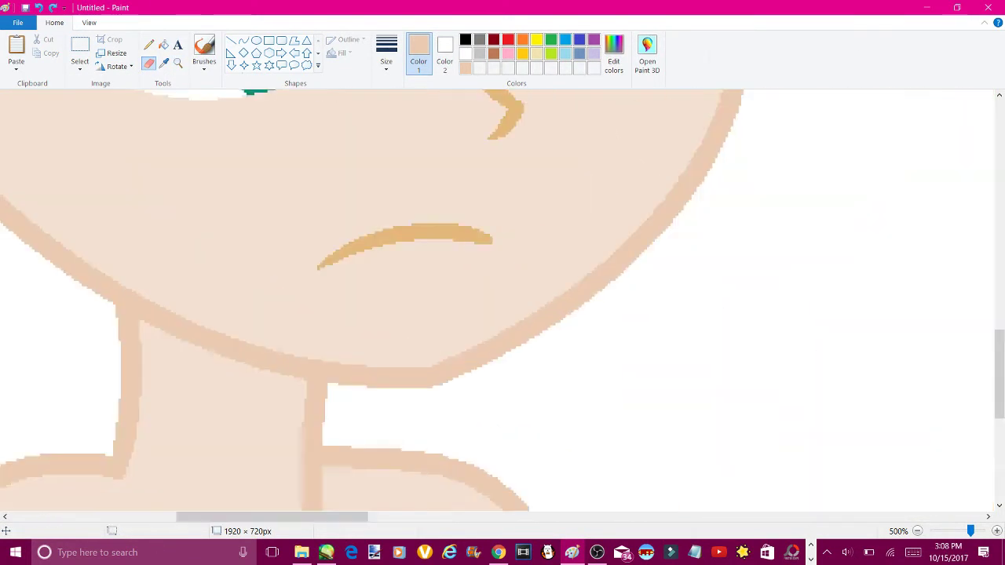
Make a free-form selection around the mouth and flip it vertically into a smile
left_click(81, 69)
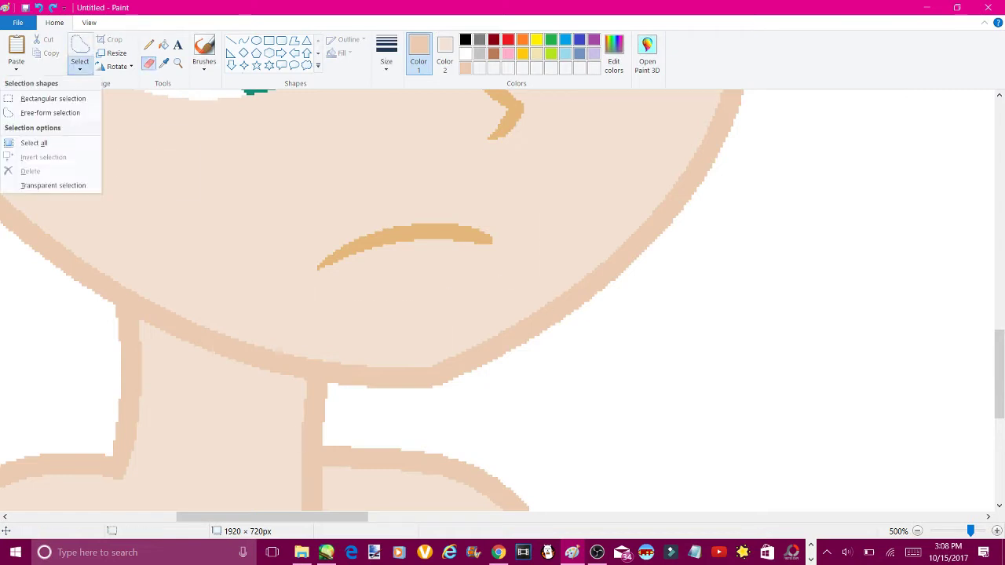
left_click(47, 108)
mouse_move(540, 219)
left_mouse_down()
mouse_move(413, 290)
mouse_move(518, 275)
left_mouse_up()
right_click(298, 273)
mouse_move(325, 379)
left_click(256, 445)
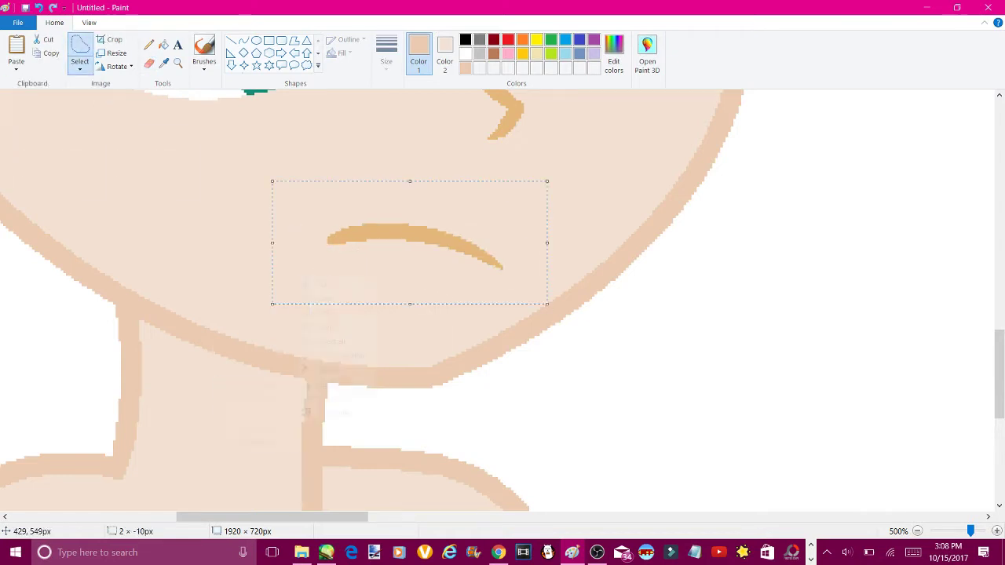
right_click(350, 272)
mouse_move(380, 379)
left_click(307, 424)
right_click(351, 272)
left_click(306, 439)
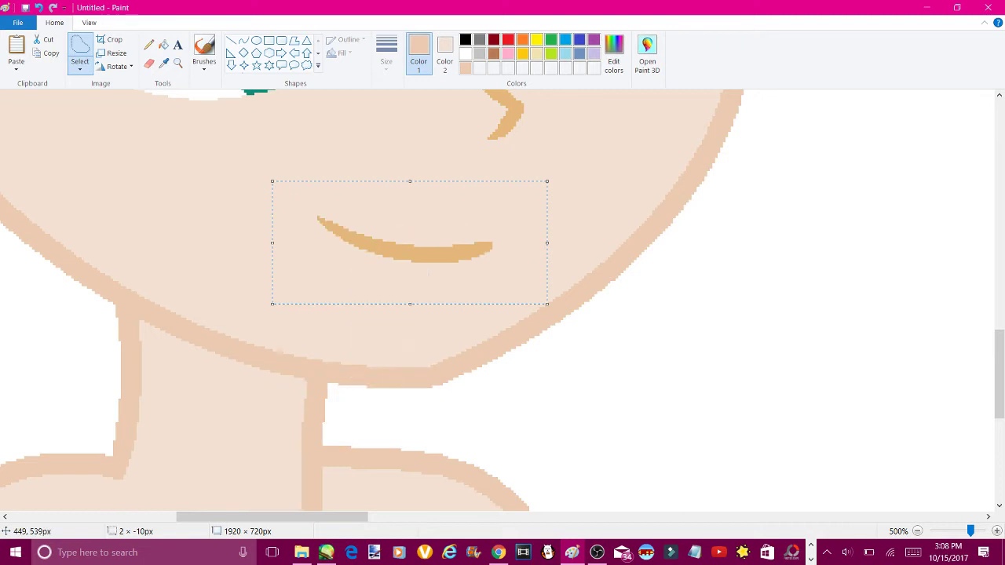
Complete the upper lid line of the eye nearest the ear with a black curve and fill its pink brow with the skin colour
scroll(502, 315, "down", 4)
left_click(148, 63)
left_click(178, 63)
left_click(220, 266)
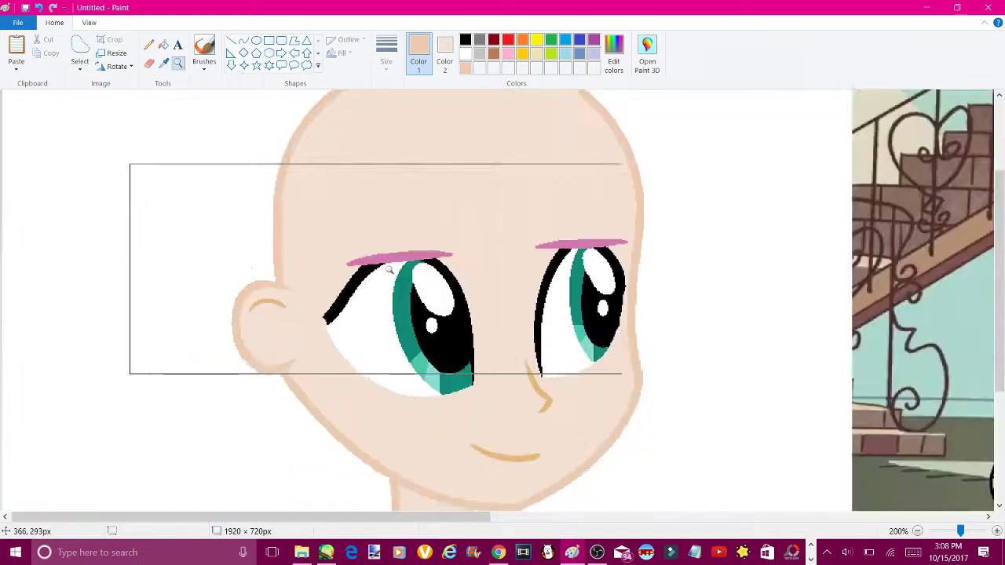
left_click(220, 271)
left_click(163, 63)
left_click(204, 274)
left_click(244, 40)
left_click_drag(259, 226, 453, 195)
left_click_drag(519, 233, 298, 193)
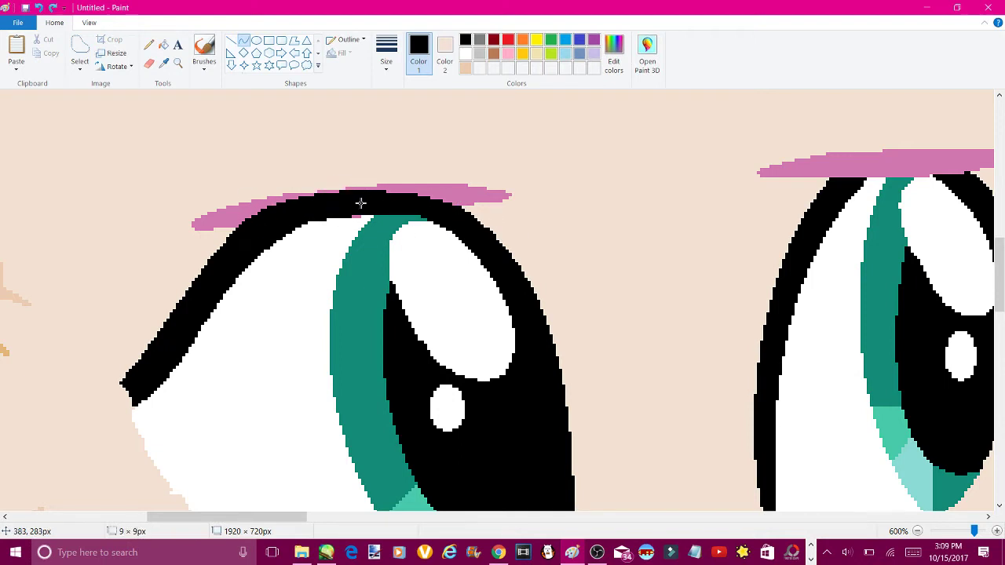
left_click(463, 195)
scroll(503, 300, "down", 3)
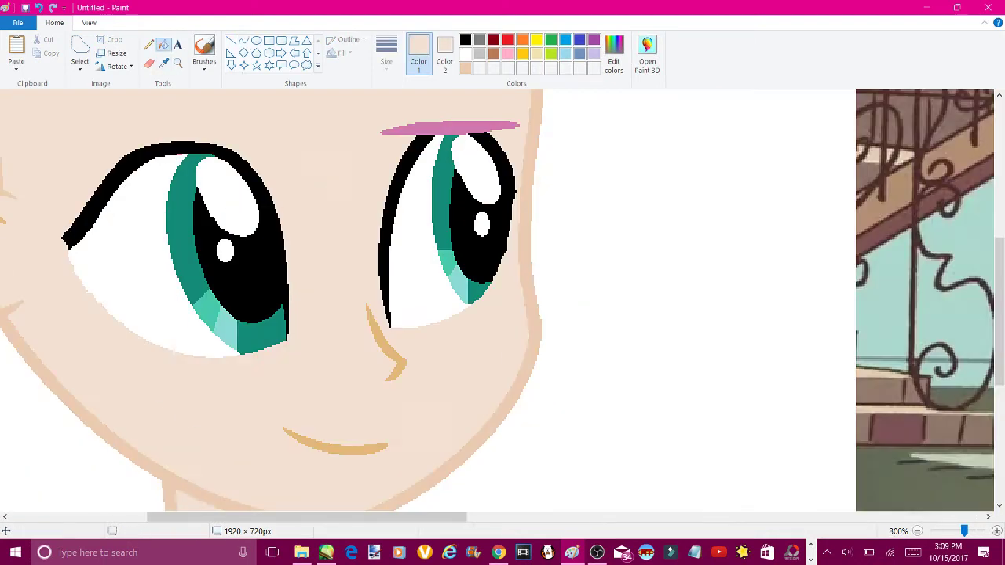
Draw an arched eyebrow about 91 px wide above the eye nearest the ear in the darker skin outline colour
scroll(503, 300, "up", 3)
key("ctrl+z")
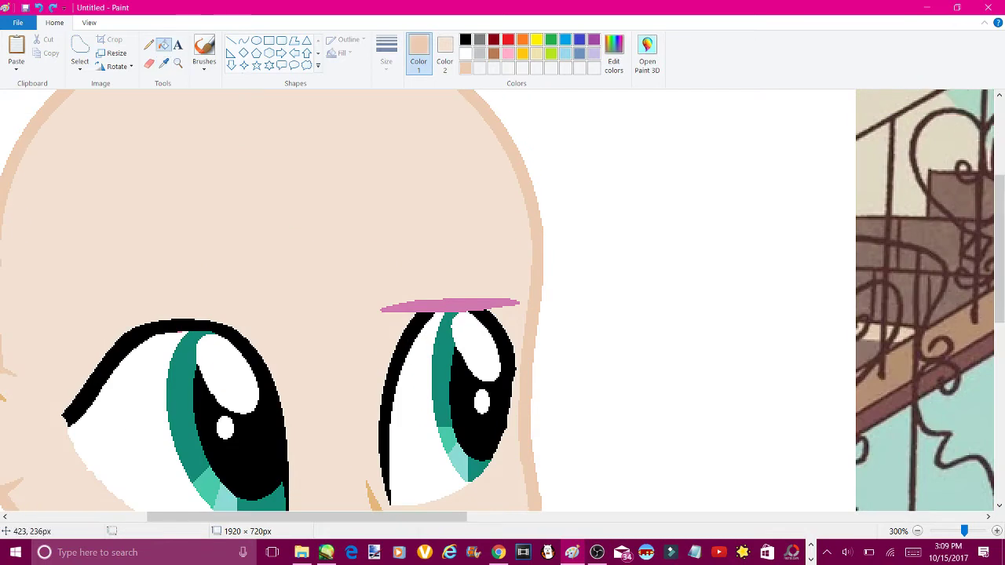
left_click_drag(104, 227, 252, 235)
left_click(386, 55)
left_click(356, 141)
left_click_drag(114, 284, 264, 289)
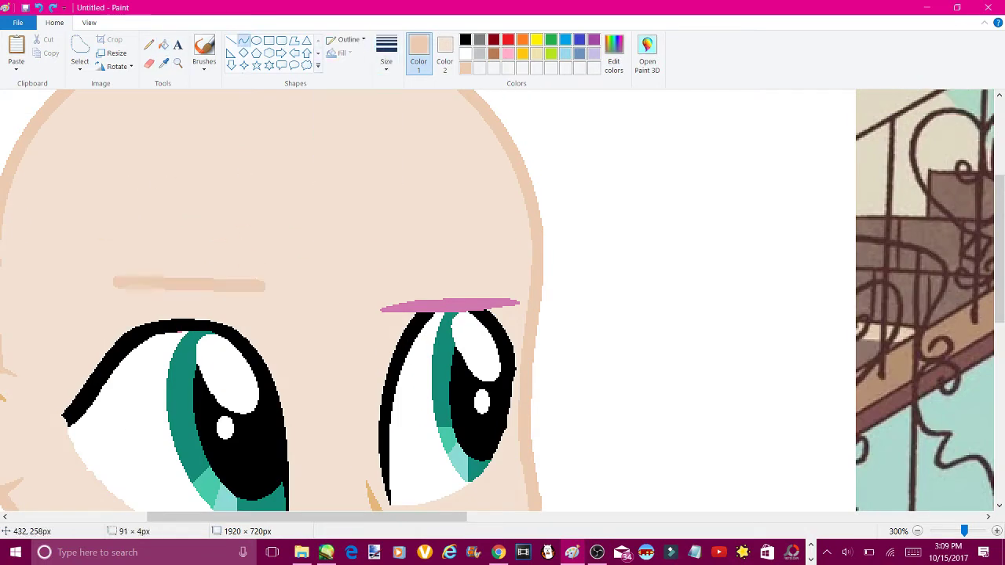
left_click_drag(188, 287, 196, 250)
Recolour the nose, mouth and far eyebrow with the darker skin outline colour
scroll(271, 300, "down", 2)
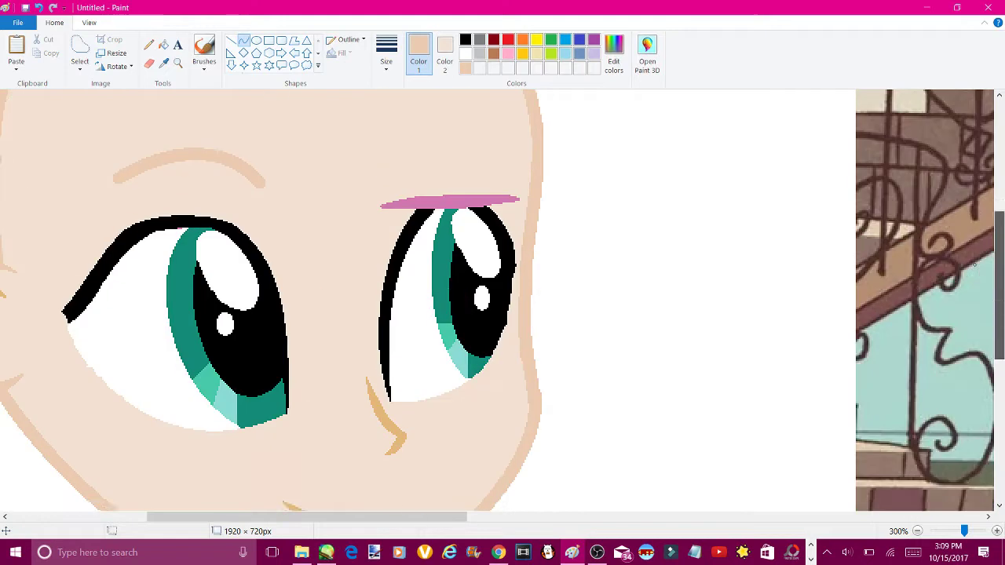
left_click(164, 45)
scroll(271, 299, "down", 4)
scroll(271, 300, "up", 4)
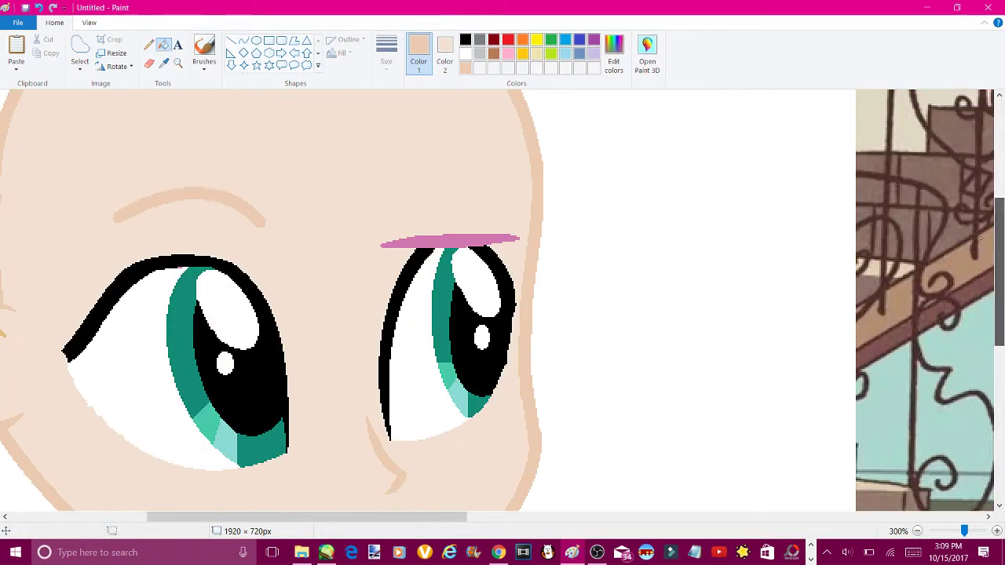
scroll(671, 95, "down", 2)
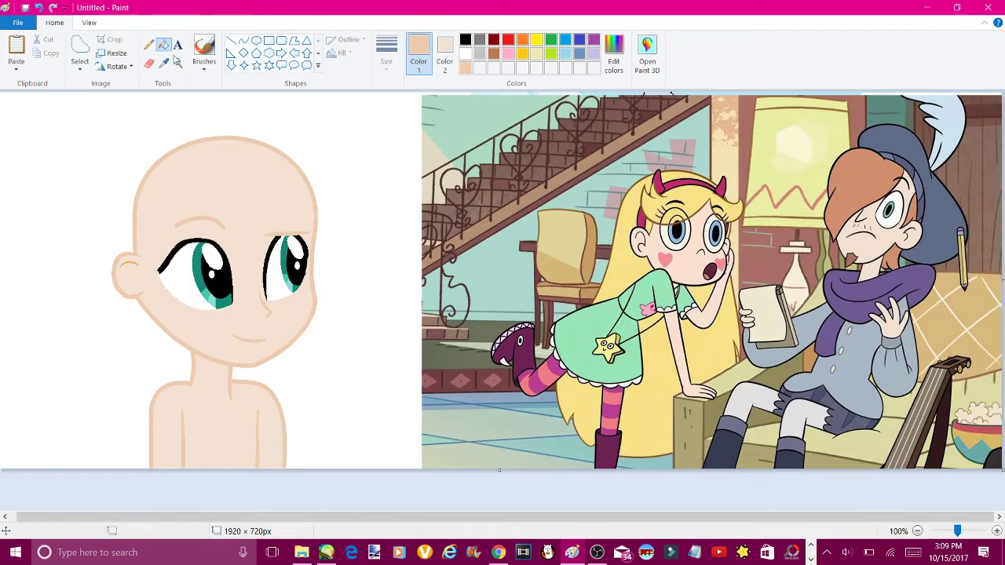
Select the arched eyebrow with a free-form selection and move it closer to the eye below it
left_click(178, 62)
left_click(442, 242)
left_click(443, 243)
left_click(80, 47)
mouse_move(202, 197)
left_mouse_down()
mouse_move(399, 263)
mouse_move(382, 250)
left_mouse_up()
left_click_drag(311, 178, 315, 165)
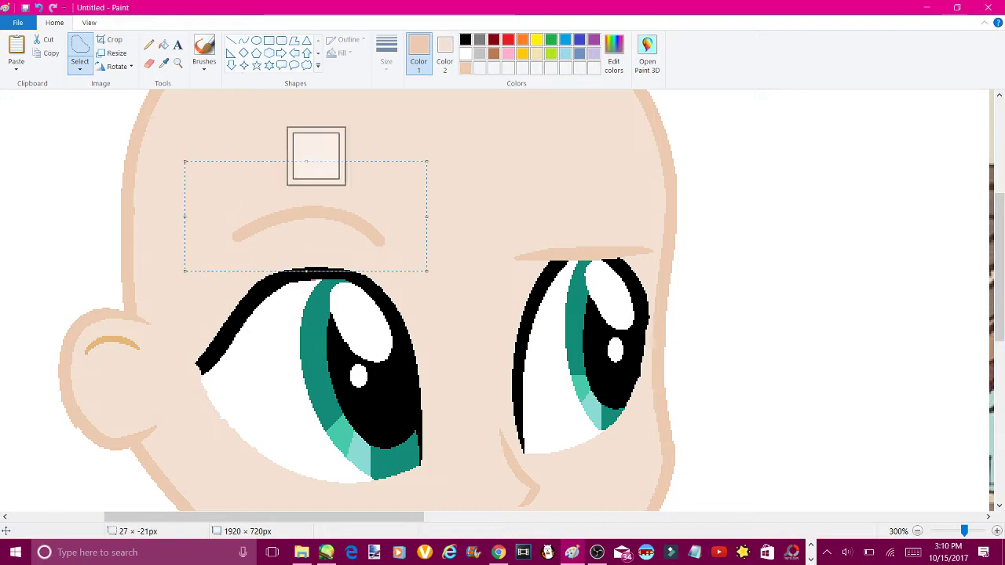
left_click_drag(339, 219, 348, 234)
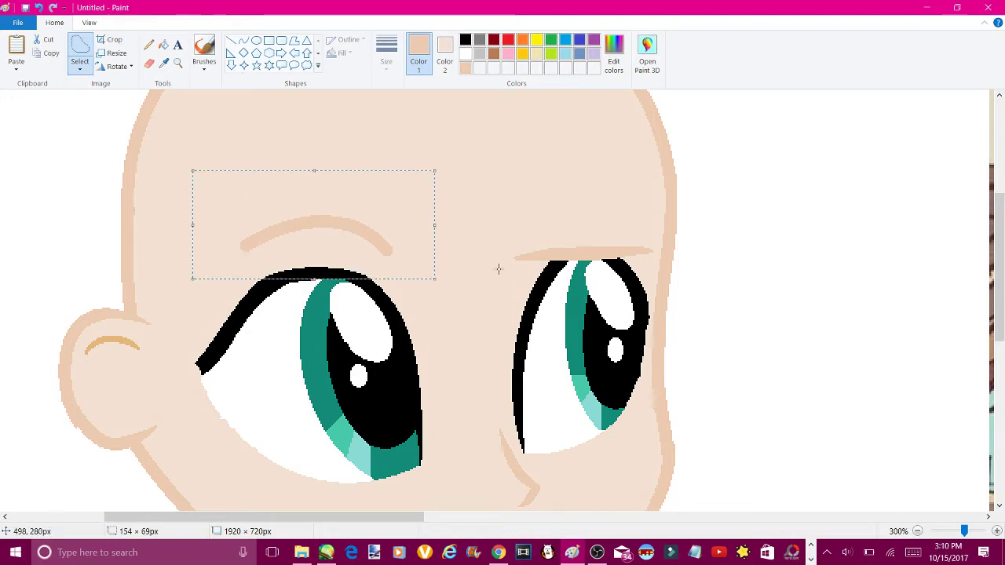
left_click(163, 45)
left_click(315, 280)
key("ctrl+z")
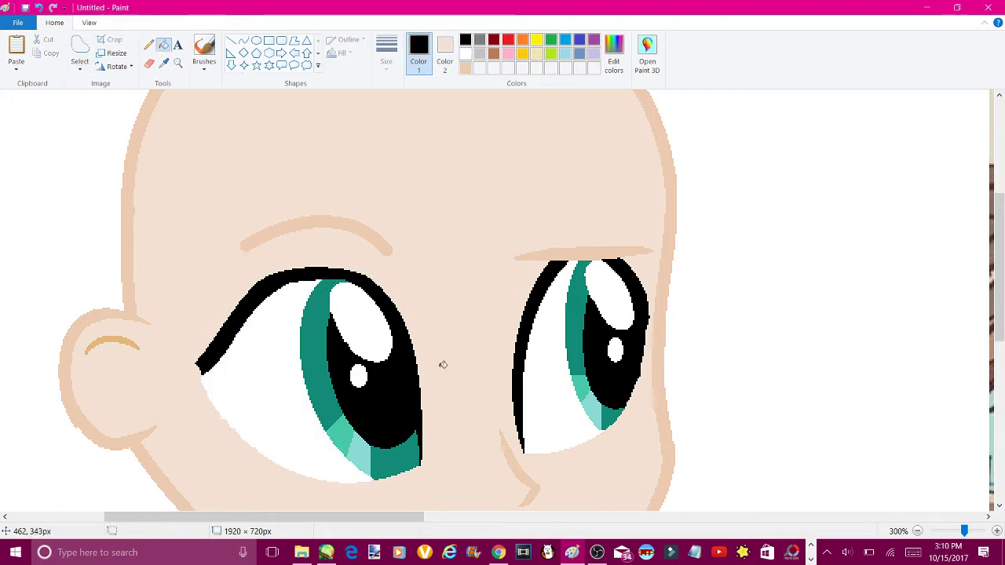
Widen the canvas to 2982 px and copy the front-facing Ruberiot image with the guitar from the Google Images results in Chrome
scroll(443, 364, "down", 3)
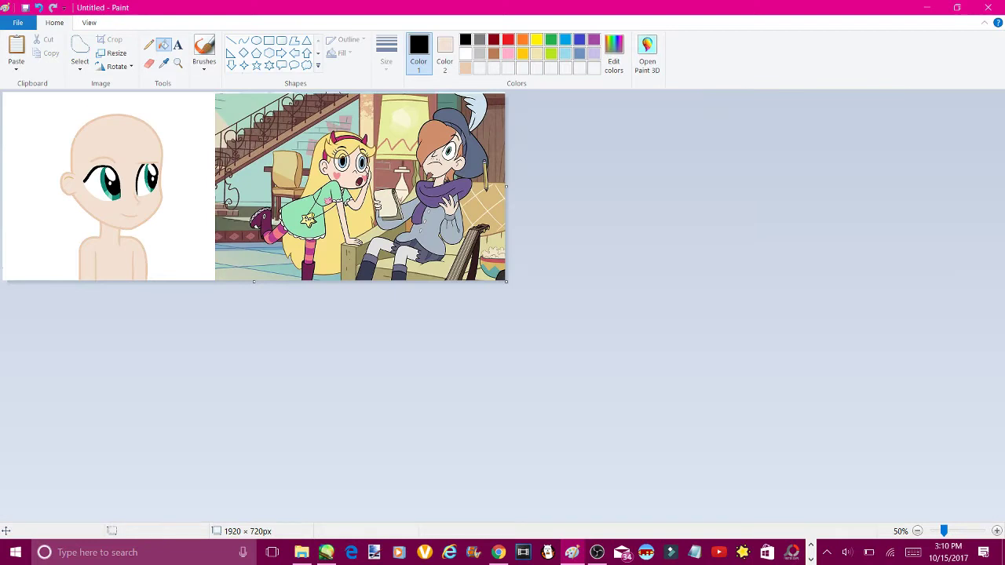
left_click_drag(506, 186, 784, 186)
key("alt+Tab")
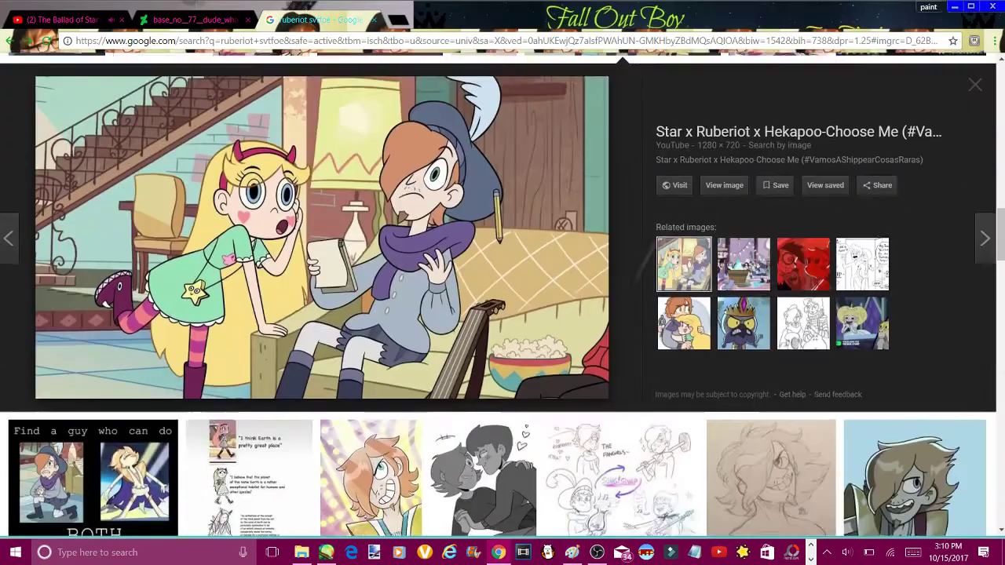
scroll(502, 294, "down", 6)
scroll(503, 294, "up", 4)
scroll(502, 294, "up", 5)
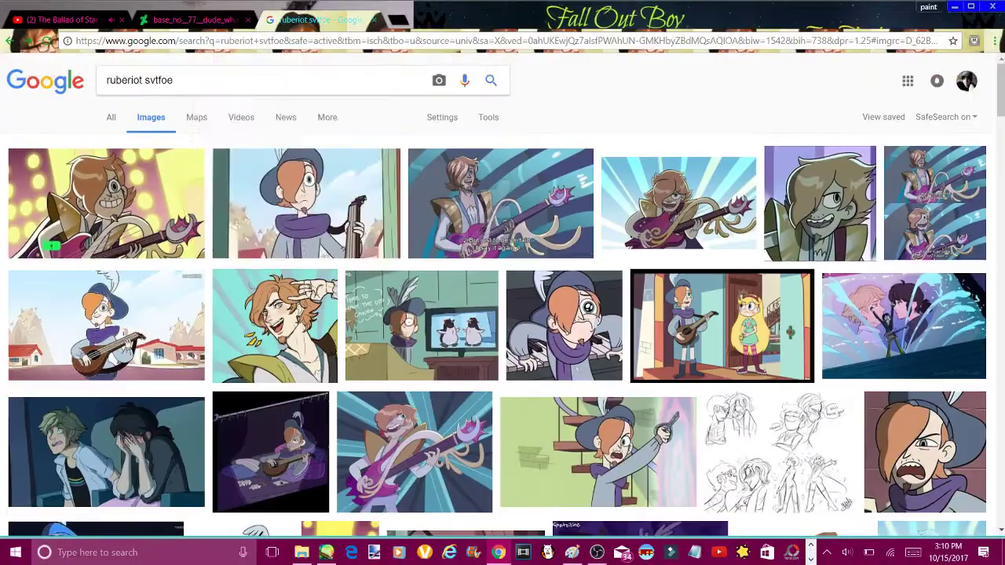
left_click(303, 191)
right_click(197, 206)
left_click(234, 338)
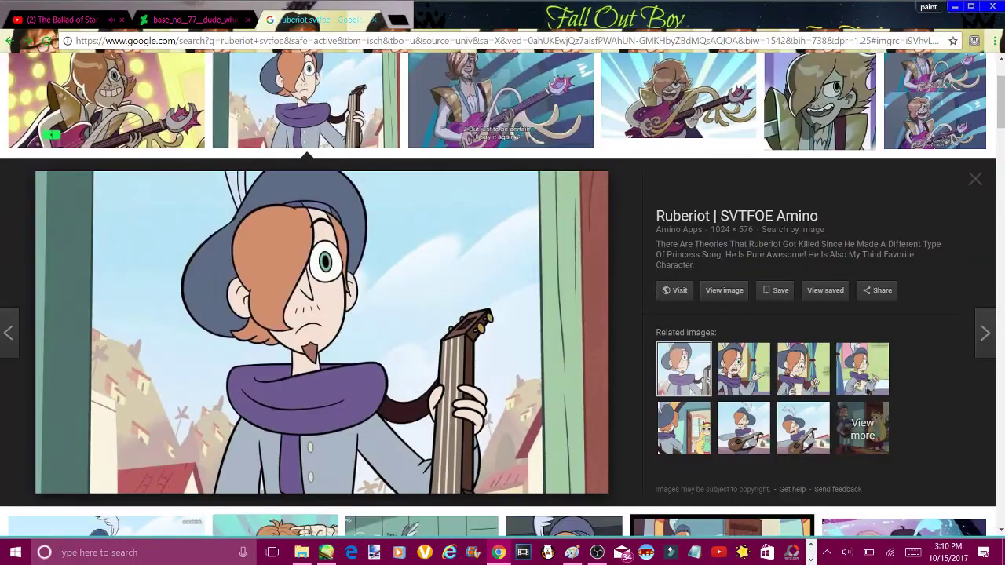
Back in Paint, paste the copied Ruberiot image over the old reference and reduce the canvas width to 1916 px
key("alt+Tab")
key("ctrl+v")
mouse_move(133, 185)
left_mouse_down()
mouse_move(343, 185)
mouse_move(342, 175)
left_mouse_up()
left_click(555, 274)
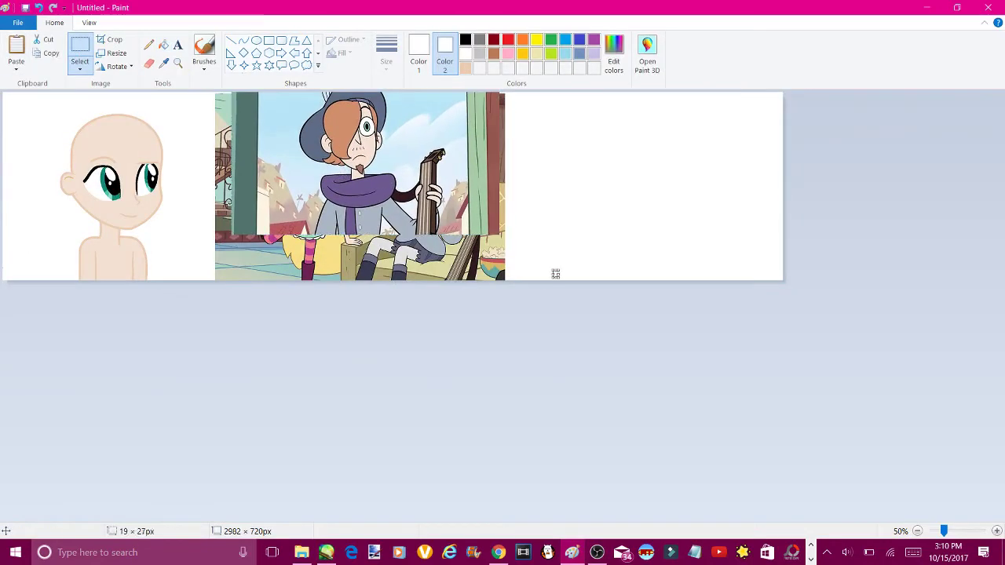
left_click_drag(794, 190, 505, 190)
Mix a darker shade of Ruberiot's sampled hair colour and draw a curved hair line from the forehead across the eye nearest the ear
left_click(177, 63)
left_click(197, 141)
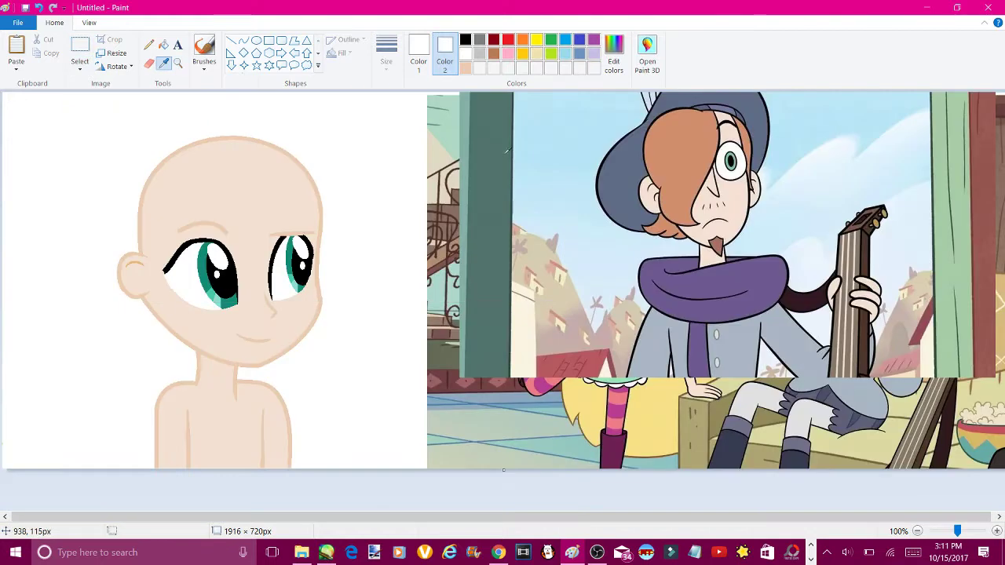
left_click(614, 61)
left_click(647, 171)
left_click(614, 61)
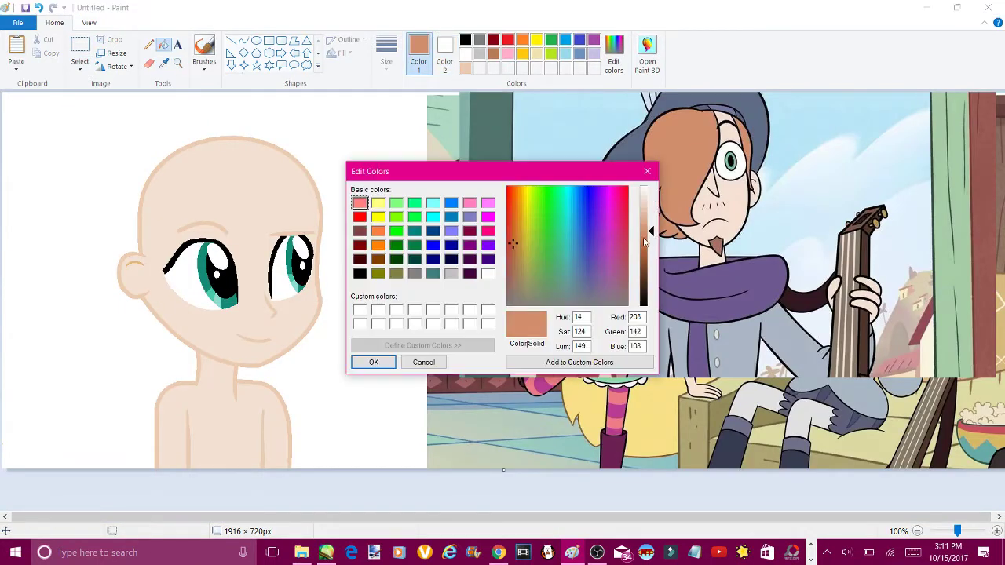
left_click(372, 362)
left_click_drag(237, 165, 173, 304)
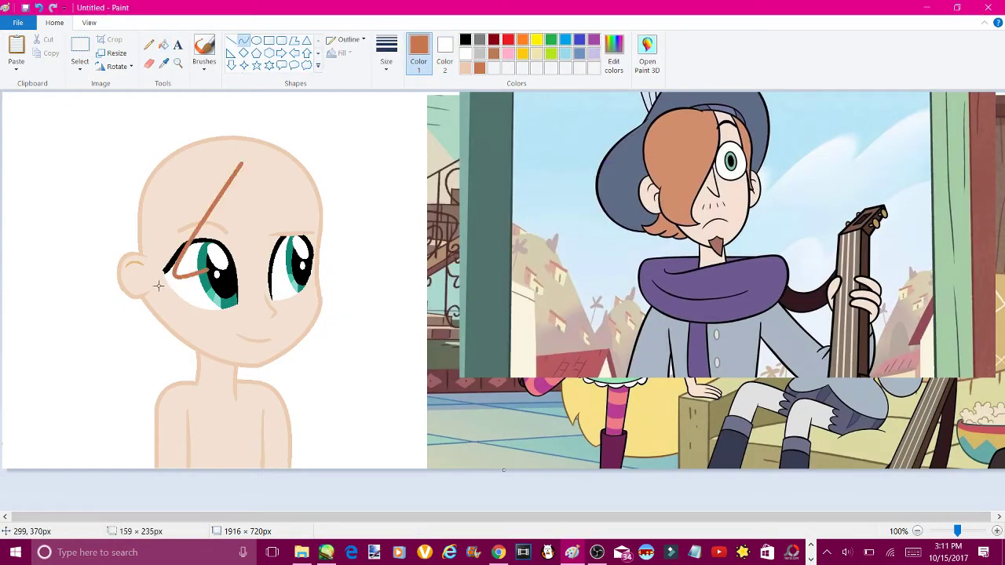
left_click_drag(205, 232, 197, 242)
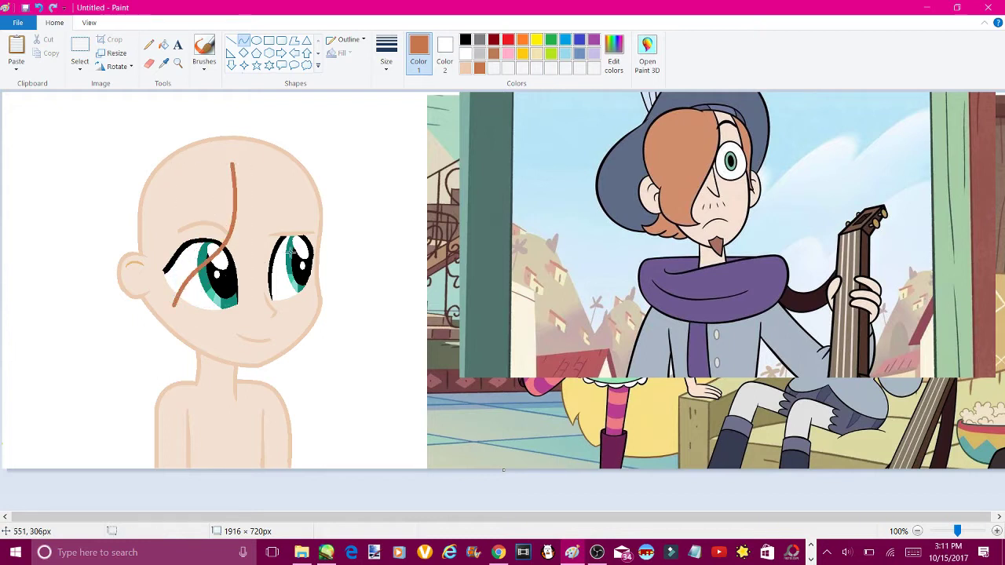
Extend the hair lock with a curve below the eye to a tip on the cheek, plus a lower curve back past the jaw
scroll(305, 298, "up", 2, "ctrl")
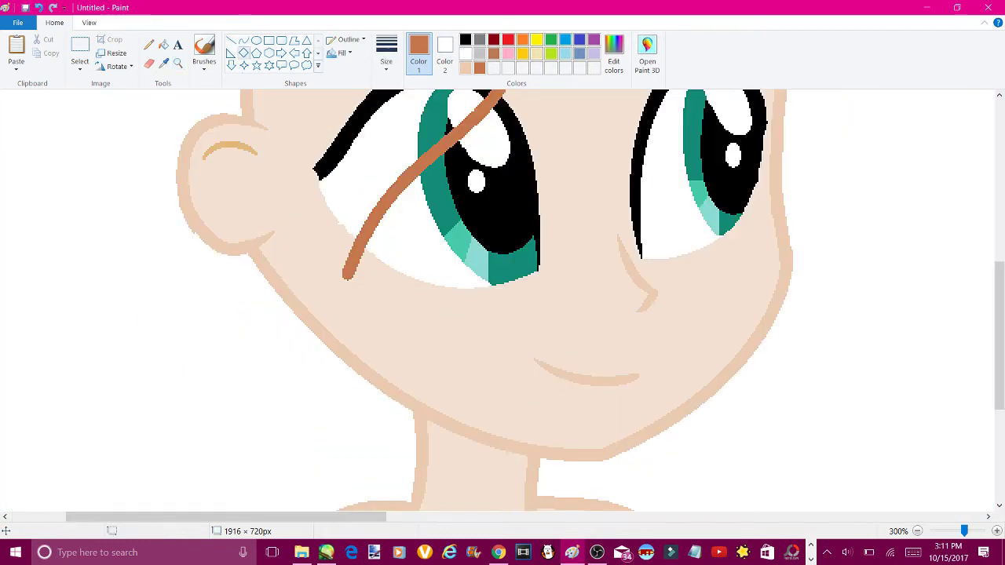
left_click_drag(351, 271, 463, 380)
mouse_move(408, 338)
left_mouse_down()
mouse_move(358, 331)
mouse_move(294, 419)
mouse_move(417, 298)
left_mouse_up()
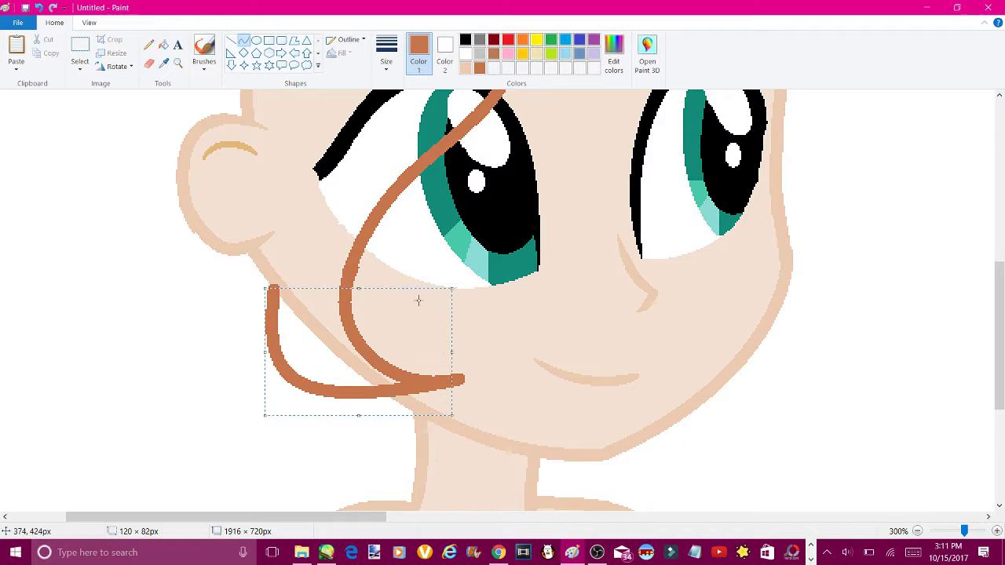
left_click_drag(464, 380, 295, 425)
Try to draw the outer edge of the hair lock from its lower end up to the ear
mouse_move(377, 440)
left_mouse_down()
mouse_move(422, 445)
mouse_move(330, 460)
mouse_move(273, 157)
left_mouse_up()
left_click_drag(266, 306, 243, 308)
key("ctrl+z")
scroll(244, 309, "down", 2, "ctrl")
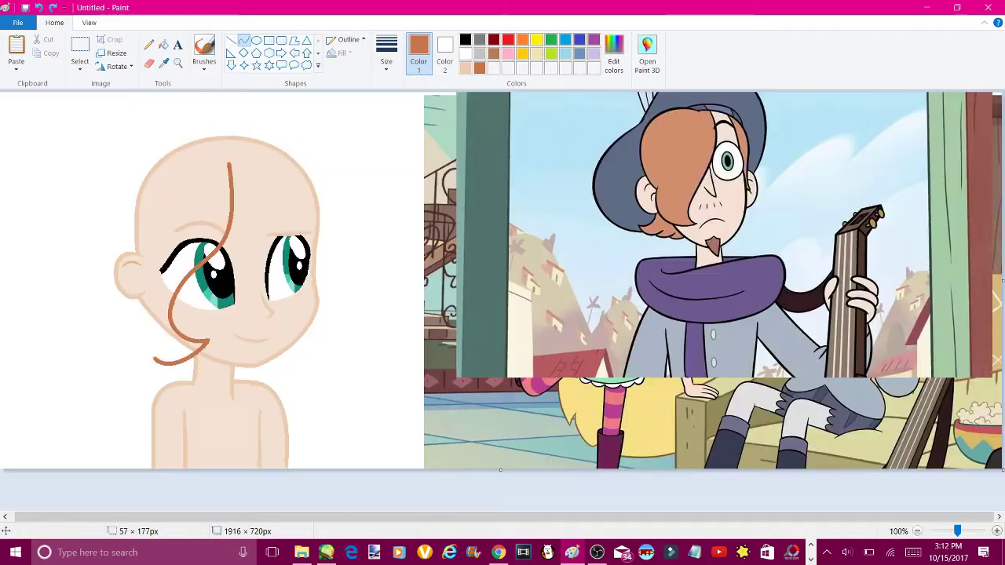
scroll(300, 348, "up", 2, "ctrl")
left_click(244, 40)
left_click_drag(284, 95, 303, 384)
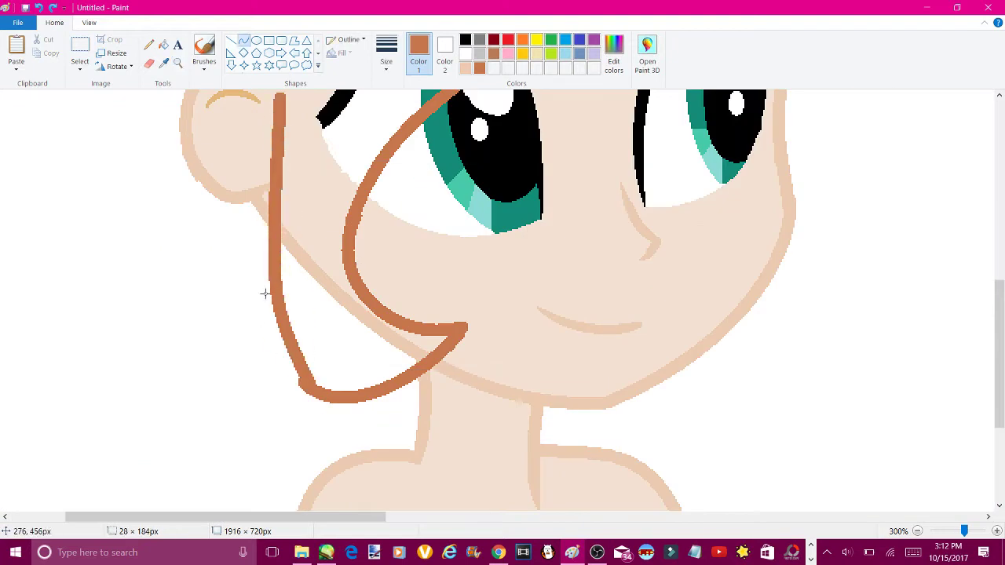
mouse_move(265, 292)
left_mouse_down()
mouse_move(219, 153)
mouse_move(303, 386)
left_mouse_up()
key("ctrl+z")
left_click_drag(262, 259, 281, 357)
scroll(374, 342, "down", 2, "ctrl")
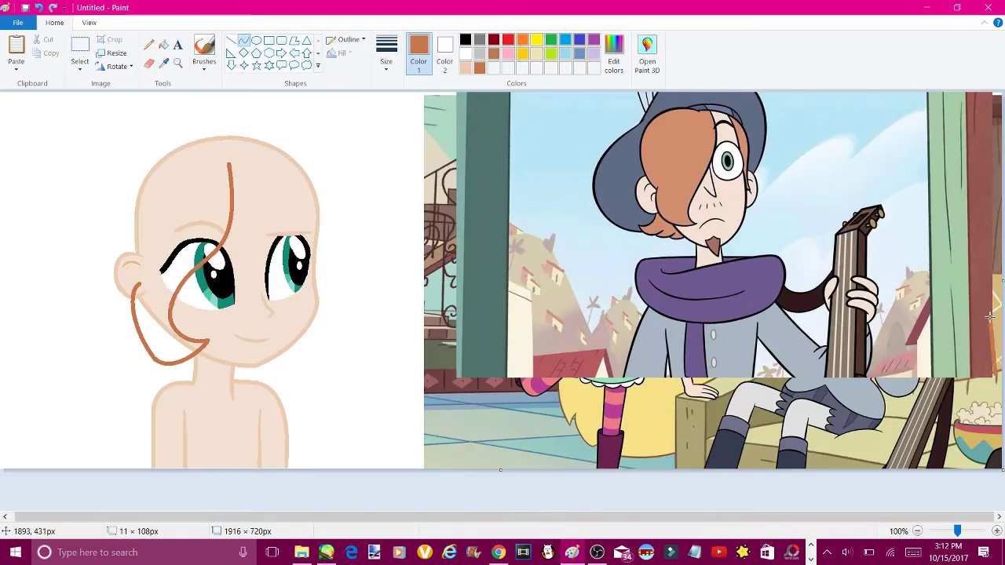
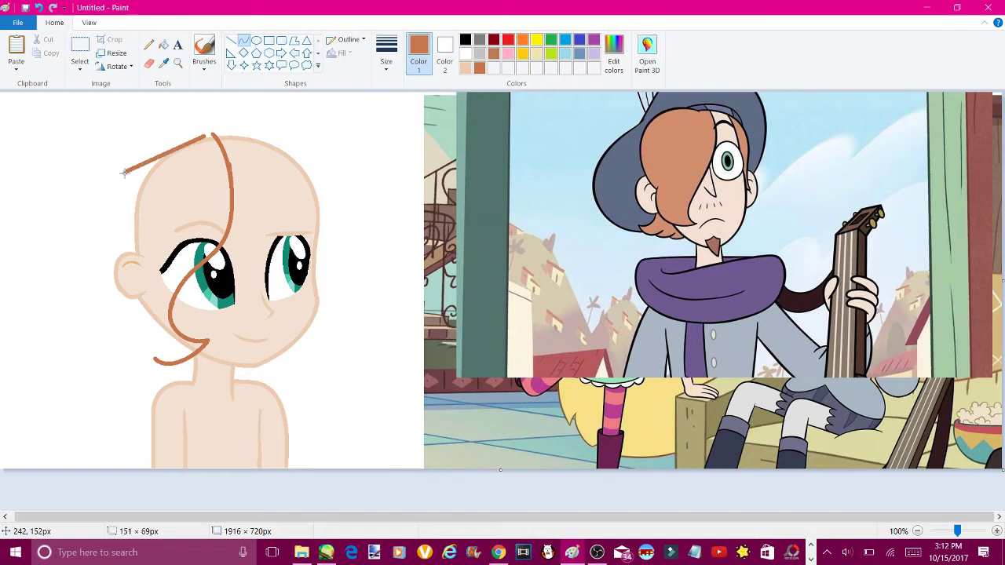
Try to draw a rounded hair arc from the top of the head around the back towards the ear
left_click_drag(123, 172, 97, 207)
right_click(95, 181)
key("Escape")
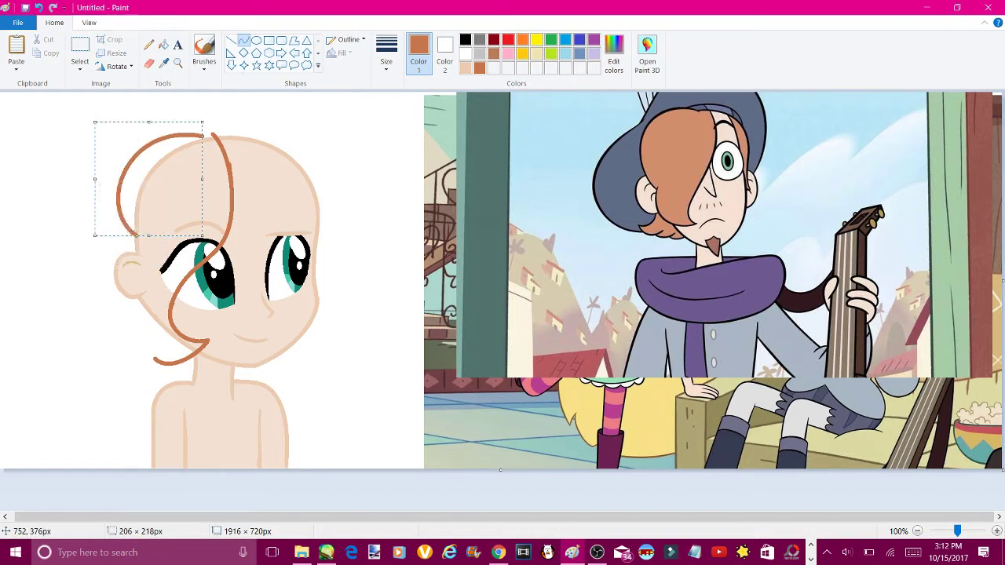
left_click_drag(157, 196, 119, 133)
key("Delete")
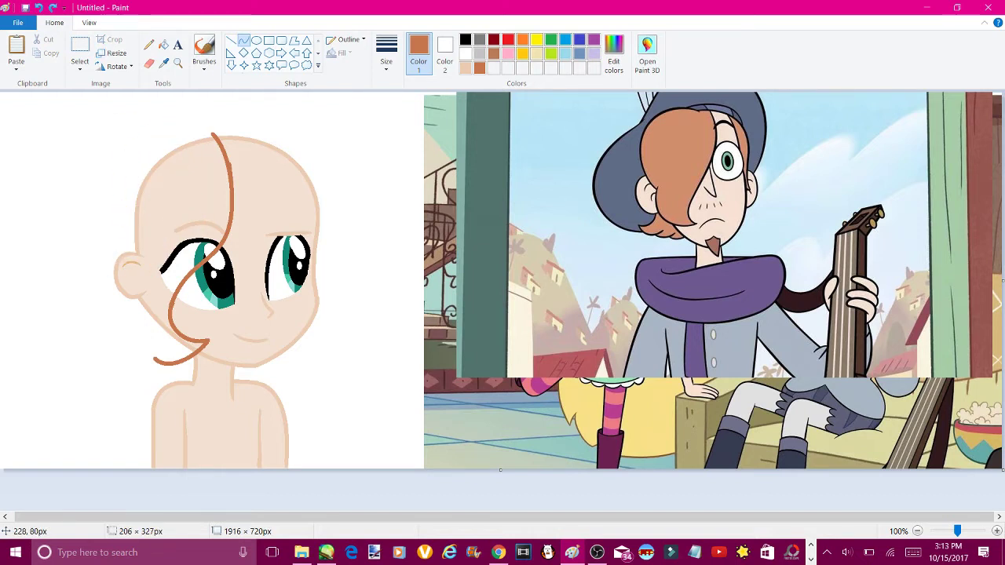
Switch to Chrome and copy the related image of Ruberiot tossing things away with both hands raised
key("alt+Tab")
left_click(744, 351)
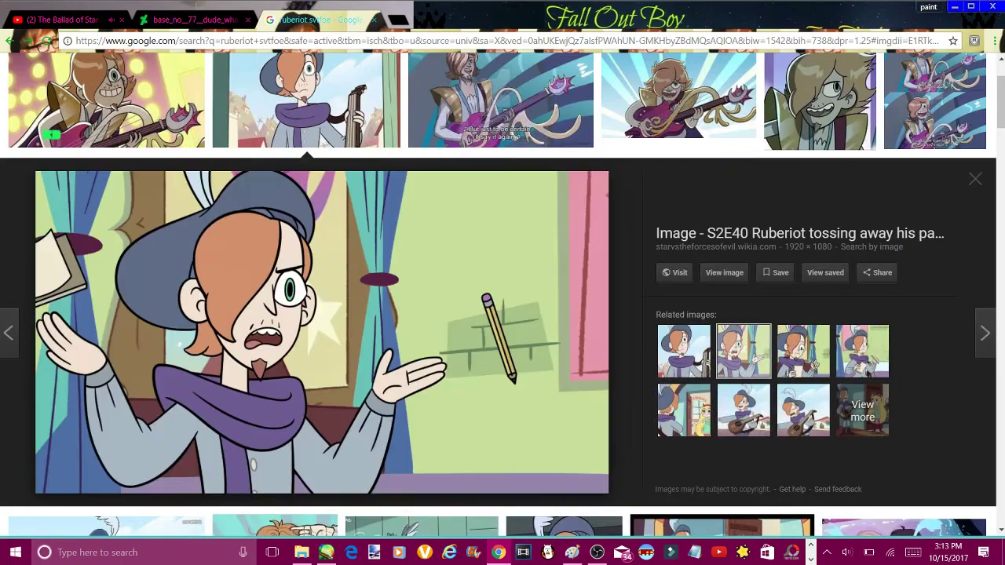
right_click(74, 206)
left_click(78, 329)
Back in Paint, paste the copied Ruberiot image, shrink it and place it over the old reference pictures beside the base
key("alt+Tab")
key("ctrl+v")
key("ctrl+v")
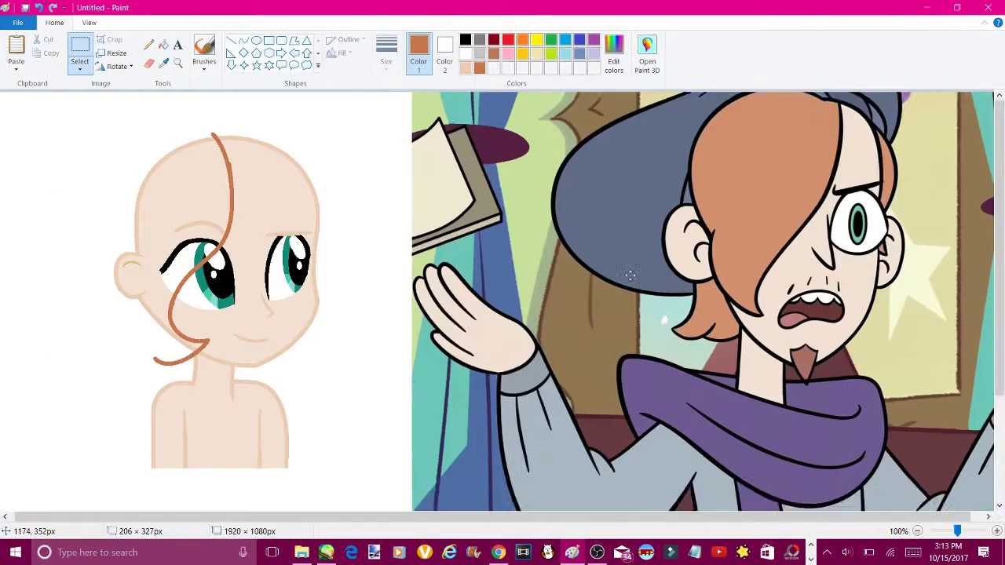
key("ctrl+z")
key("ctrl+z")
key("ctrl+z")
key("ctrl+z")
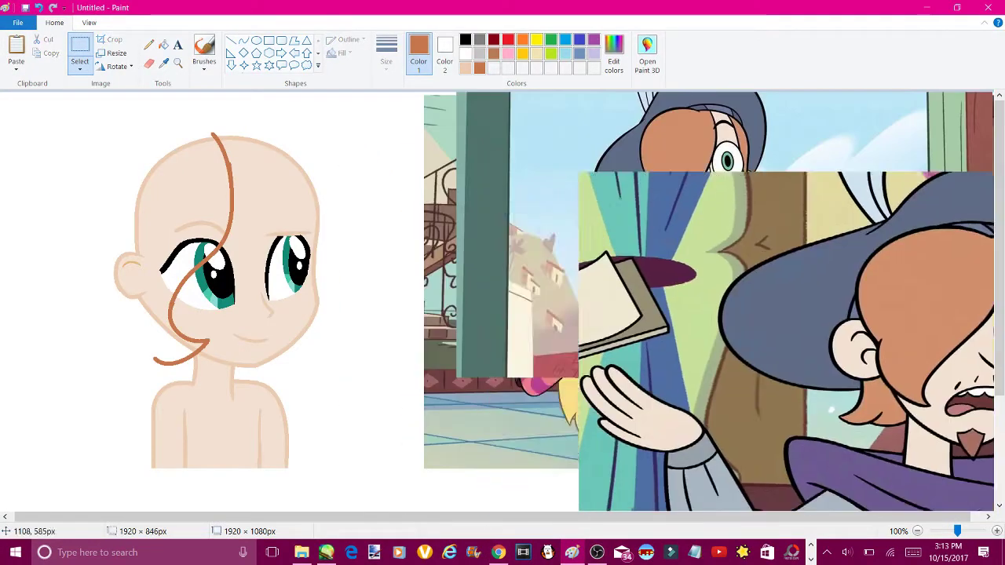
key("ctrl+z")
key("ctrl+z")
key("ctrl+z")
key("ctrl+z")
key("ctrl+z")
key("ctrl+z")
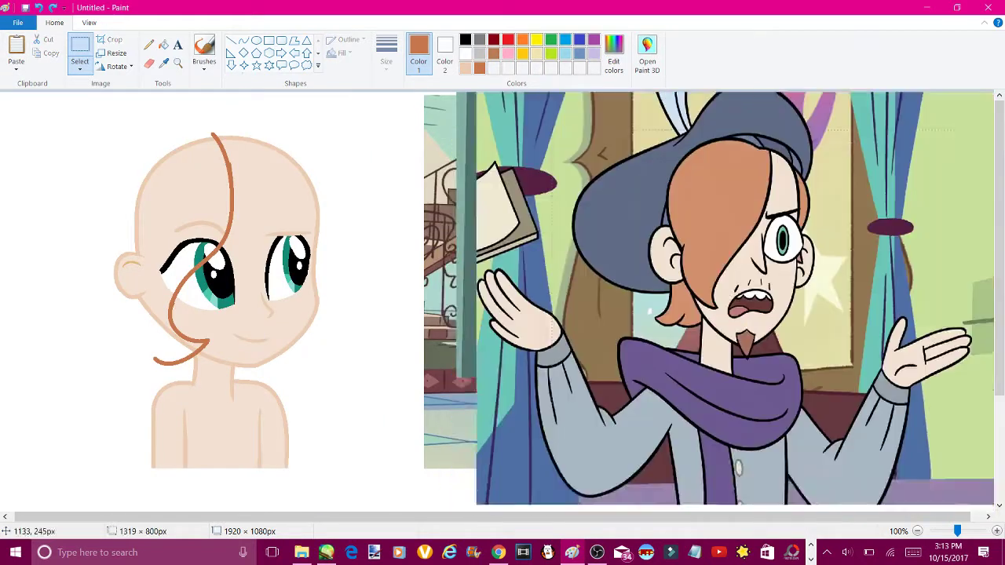
key("ctrl+z")
Reduce the canvas height to 722 px to remove the empty area below the drawing
key("ctrl+Page_Down")
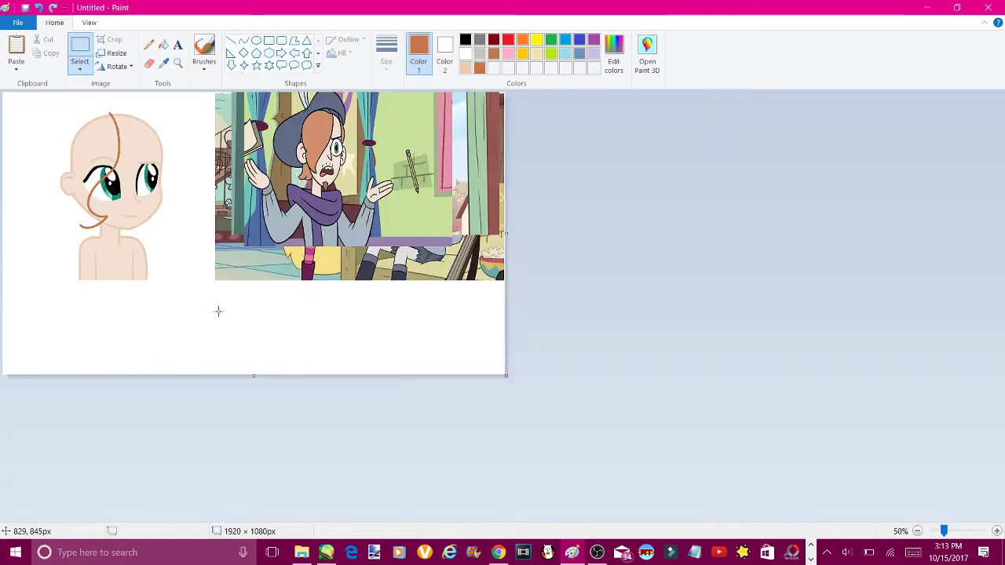
left_click_drag(253, 375, 229, 280)
left_click(178, 63)
left_click(123, 234)
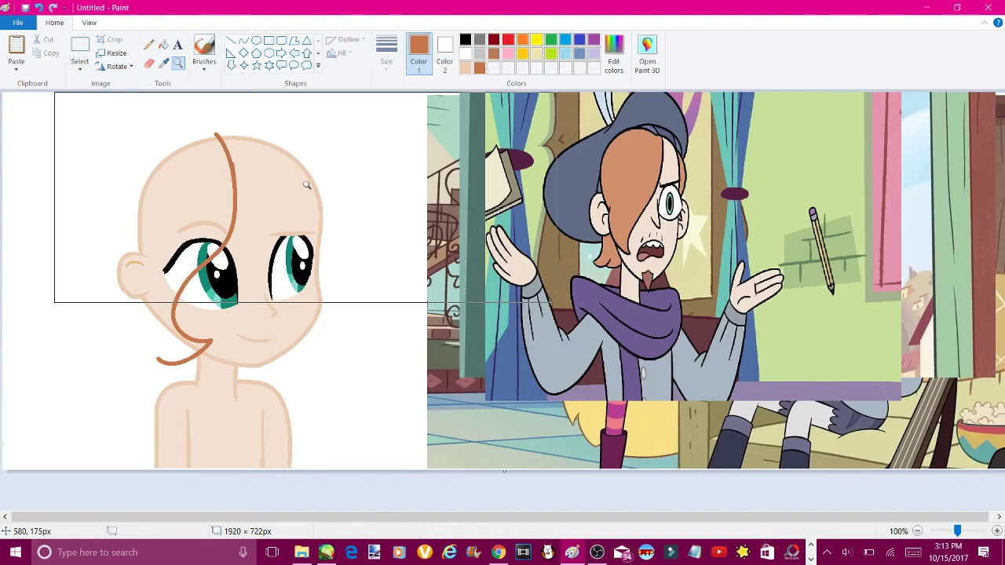
Try to draw a curved hair line linking the lock's lower end with the ear
left_click(243, 40)
mouse_move(159, 358)
left_mouse_down()
mouse_move(139, 352)
mouse_move(149, 323)
left_mouse_up()
left_click_drag(143, 270, 123, 277)
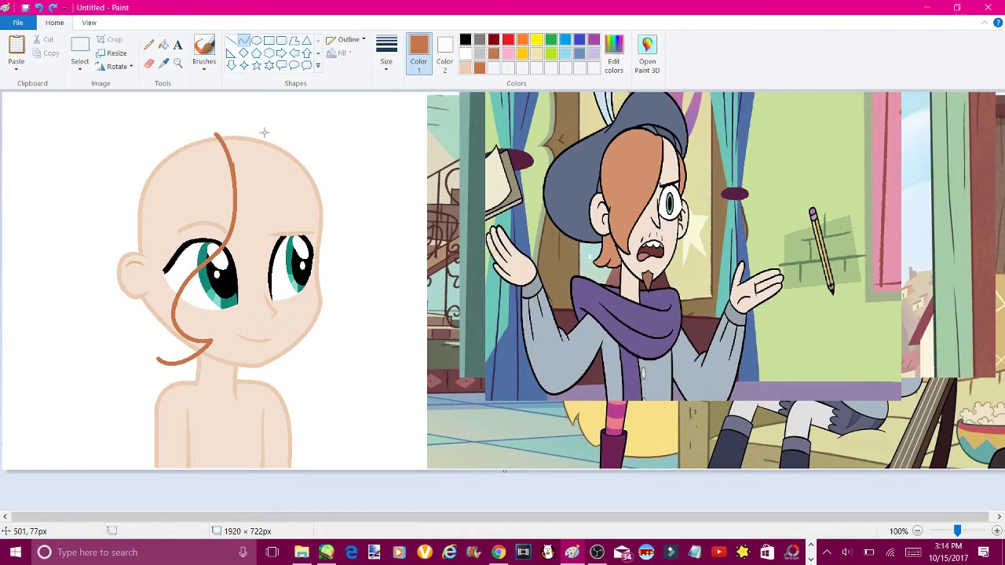
Cut out Ruberiot's head and shoulders with a free-form selection, shrink the piece and place it in the blank corner beside the base's head
left_click(80, 70)
left_click(44, 112)
mouse_move(502, 110)
left_mouse_down()
mouse_move(628, 353)
mouse_move(503, 114)
left_mouse_up()
left_click_drag(621, 235, 497, 256)
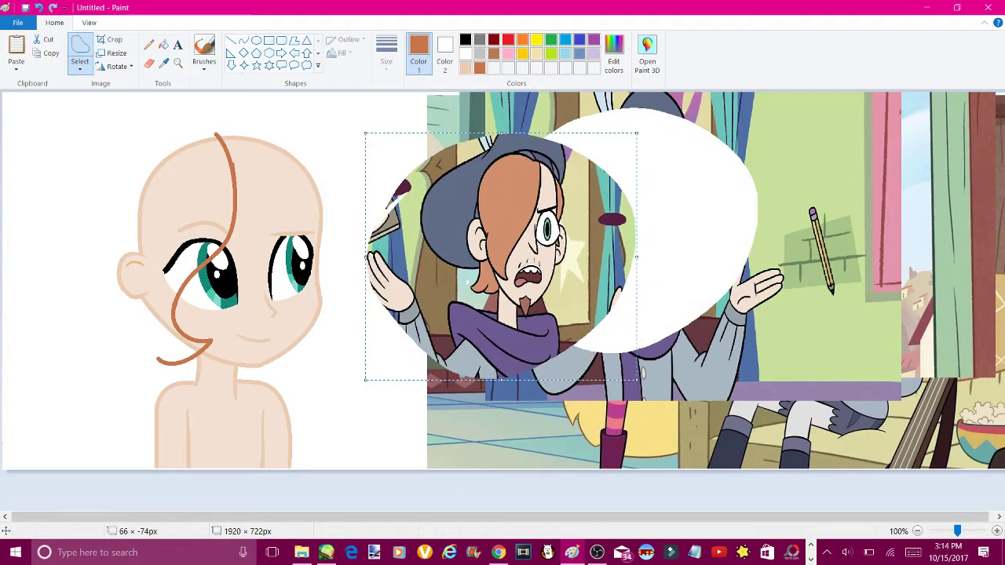
left_click_drag(634, 251, 431, 259)
left_click_drag(376, 143, 376, 269)
left_click_drag(369, 330, 67, 169)
Draw the outer hair curve from above the head, around its back edge, down to the inner side of the ear
left_click(426, 252)
scroll(196, 250, "up", 1, "ctrl")
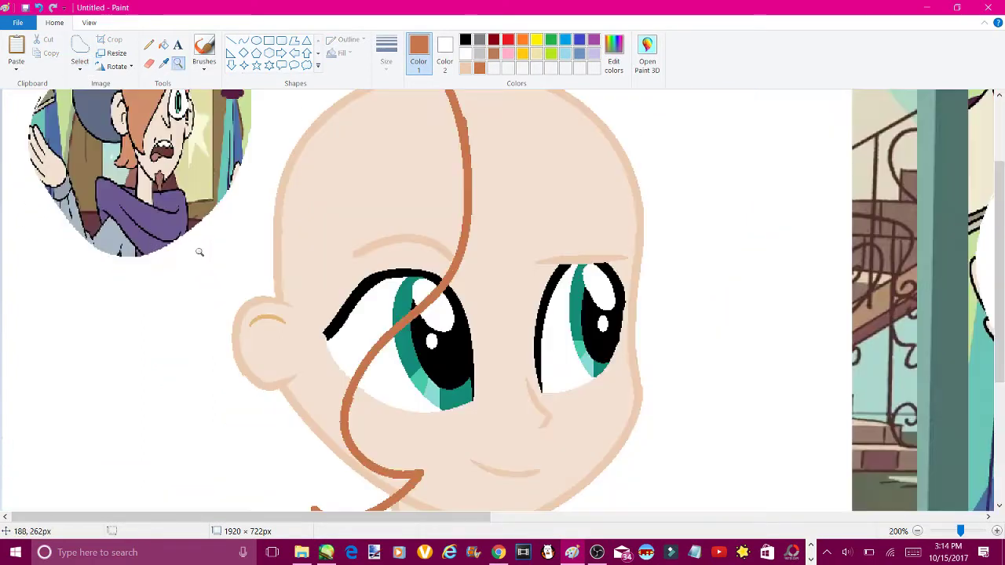
scroll(982, 245, "up", 2)
scroll(981, 245, "down", 1)
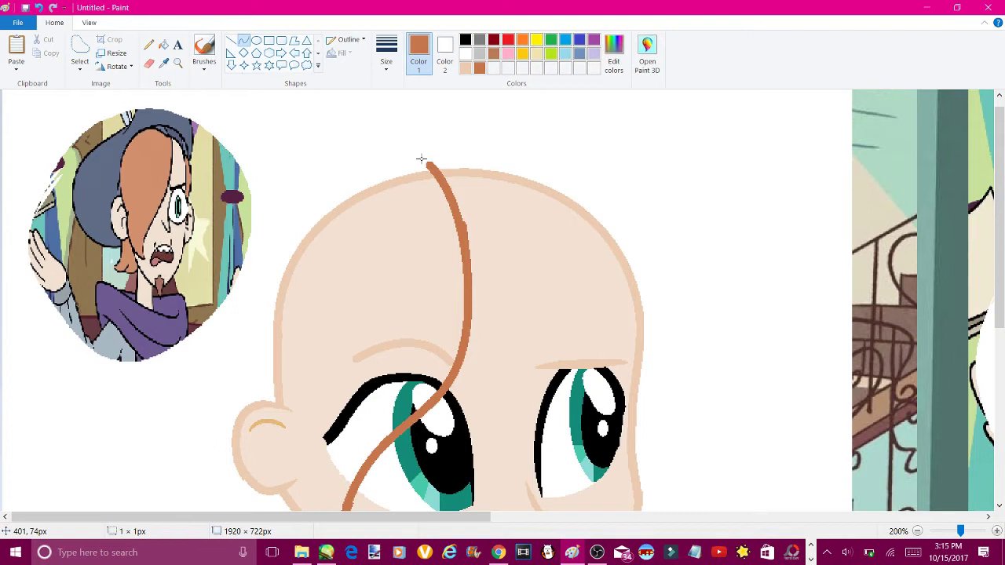
left_click_drag(377, 147, 310, 454)
left_click_drag(344, 300, 292, 124)
left_click_drag(291, 236, 303, 354)
left_click(427, 273)
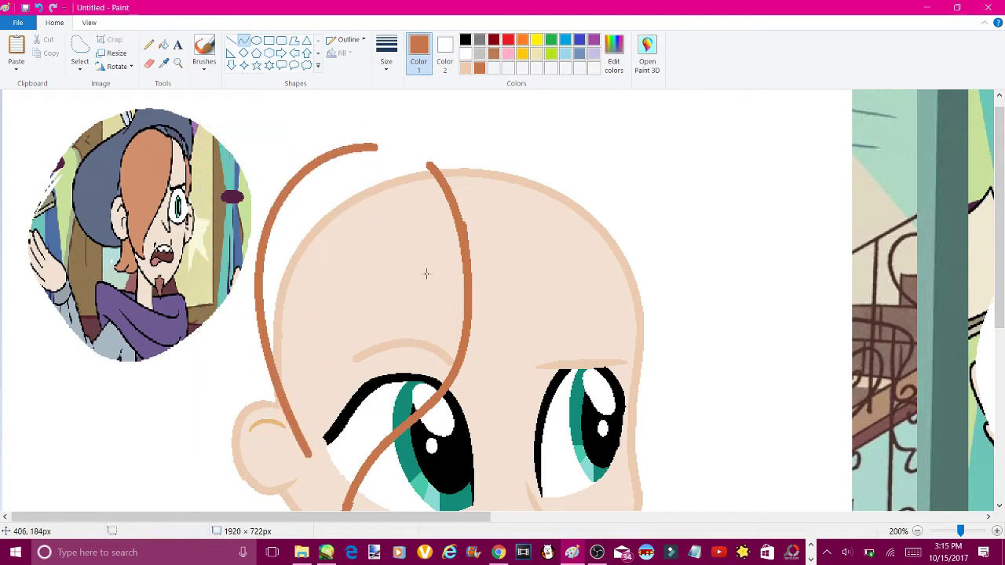
Try to draw a bulging curve from the end of the outer hair line beside the ear down to the lock's lower end
scroll(427, 273, "down", 5)
left_click_drag(320, 209, 319, 404)
mouse_move(320, 306)
left_mouse_down()
mouse_move(245, 362)
mouse_move(302, 305)
mouse_move(290, 330)
mouse_move(314, 228)
left_mouse_up()
right_click(240, 377)
key("Escape")
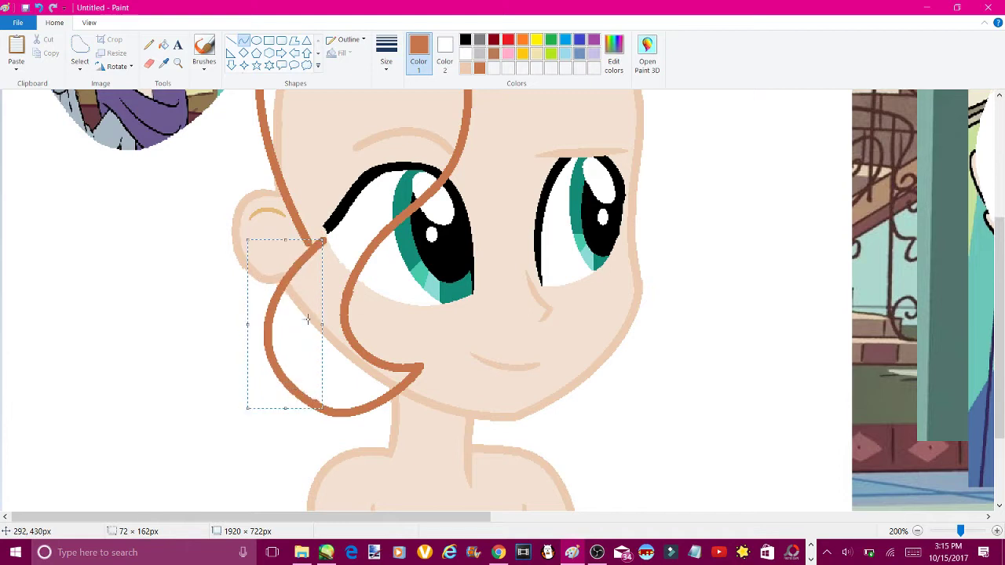
left_click_drag(307, 319, 288, 278)
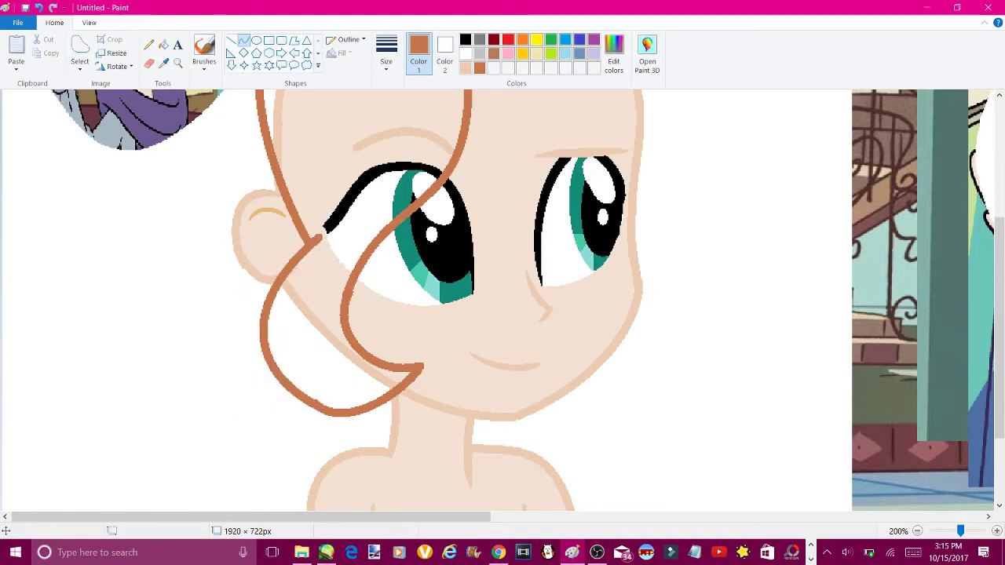
key("ctrl+Page_Down")
key("ctrl+Page_Down")
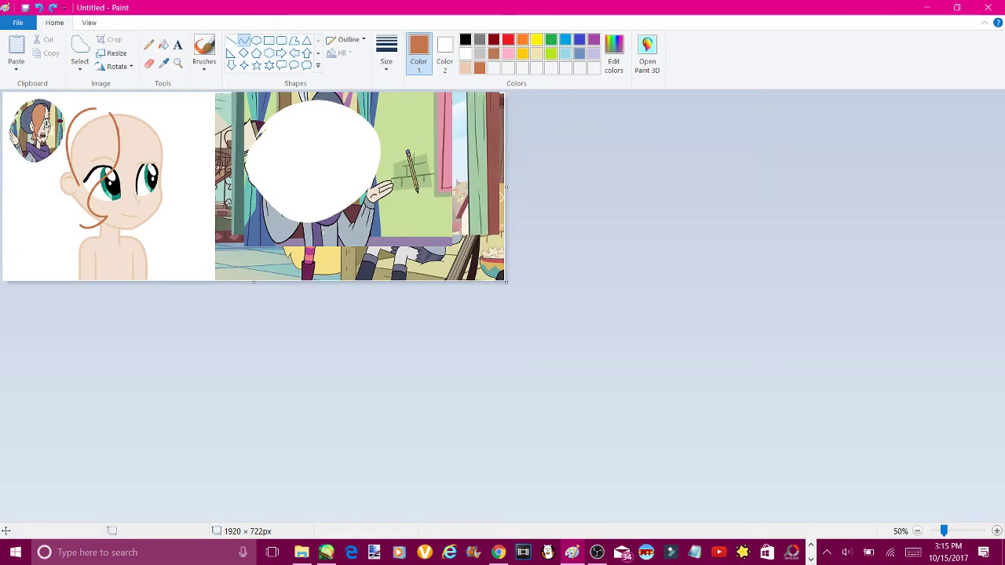
Draw the side hair curve from beside the ear to the lock's lower end, and a flicked tuft of hair hanging below the ear
left_click(179, 62)
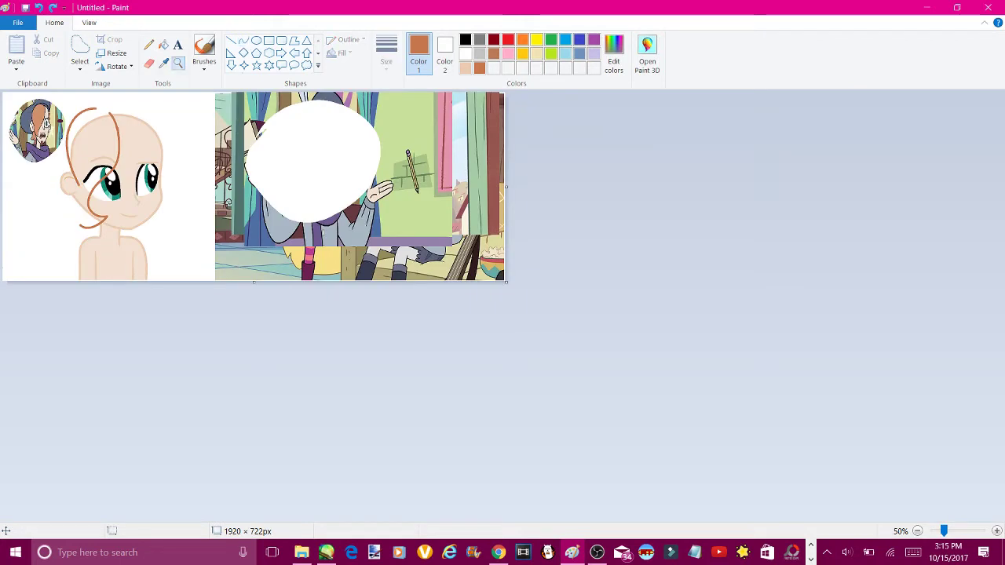
left_click(110, 181)
scroll(502, 298, "down", 2)
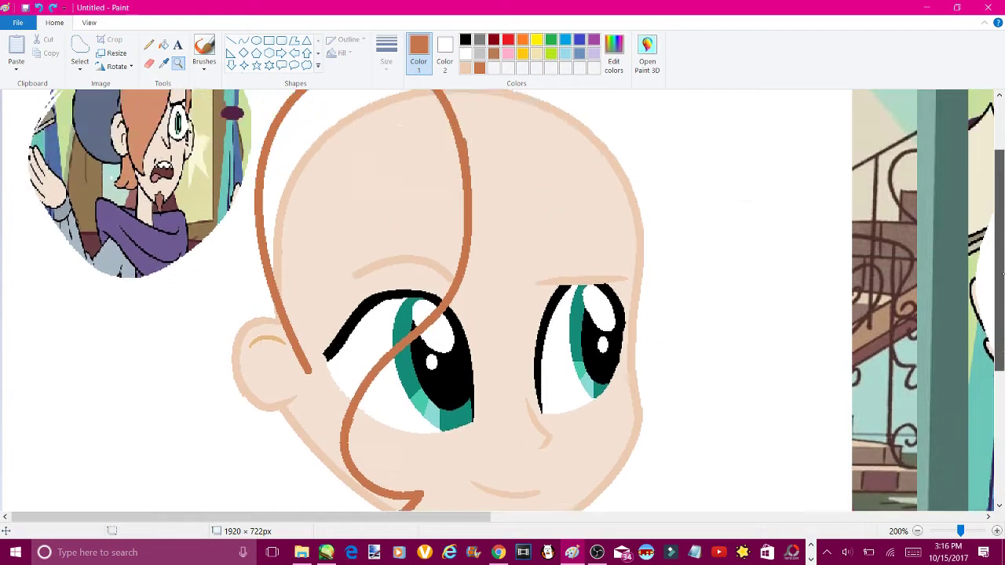
left_click(864, 302)
scroll(503, 314, "left", 10)
left_click(243, 39)
mouse_move(271, 146)
left_mouse_down()
mouse_move(248, 441)
mouse_move(186, 341)
mouse_move(188, 181)
mouse_move(124, 382)
mouse_move(196, 373)
left_mouse_up()
scroll(990, 205, "up", 5)
scroll(990, 205, "down", 5)
mouse_move(141, 377)
left_mouse_down()
mouse_move(157, 417)
mouse_move(275, 428)
left_mouse_up()
Look through the "ruberiot svtfoe" image results in Chrome for other views of the character's hair
scroll(503, 314, "down", 3)
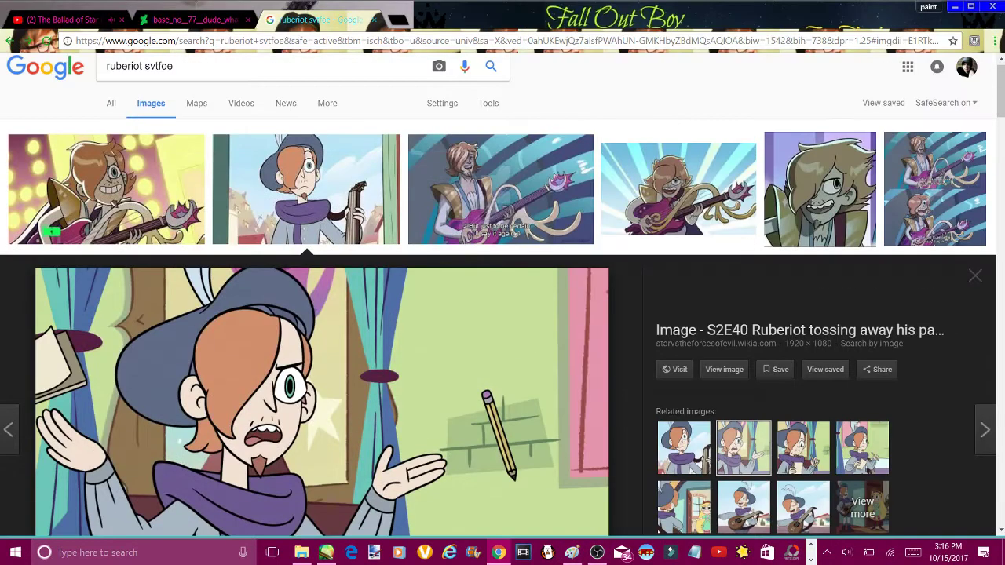
scroll(503, 298, "down", 5)
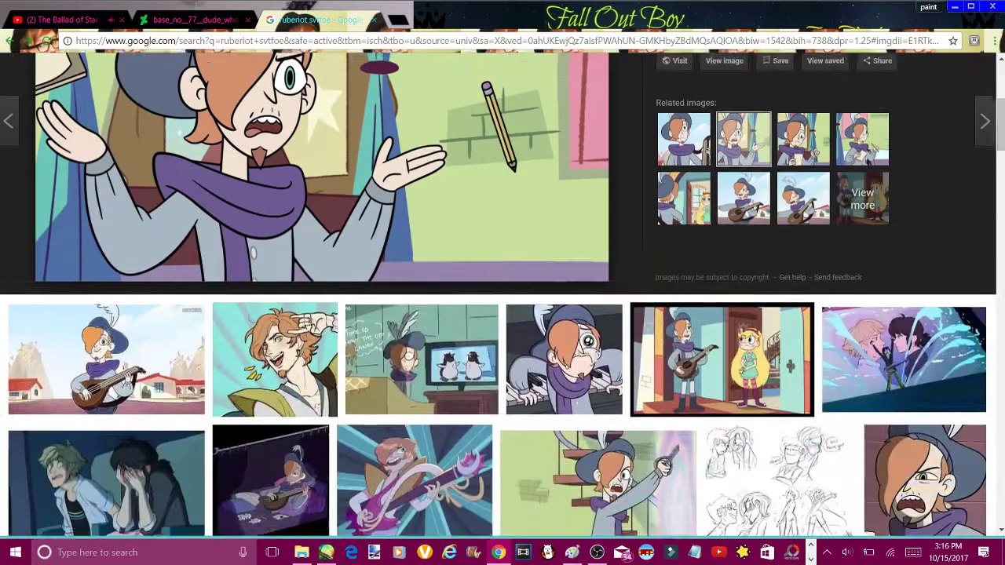
scroll(503, 294, "down", 5)
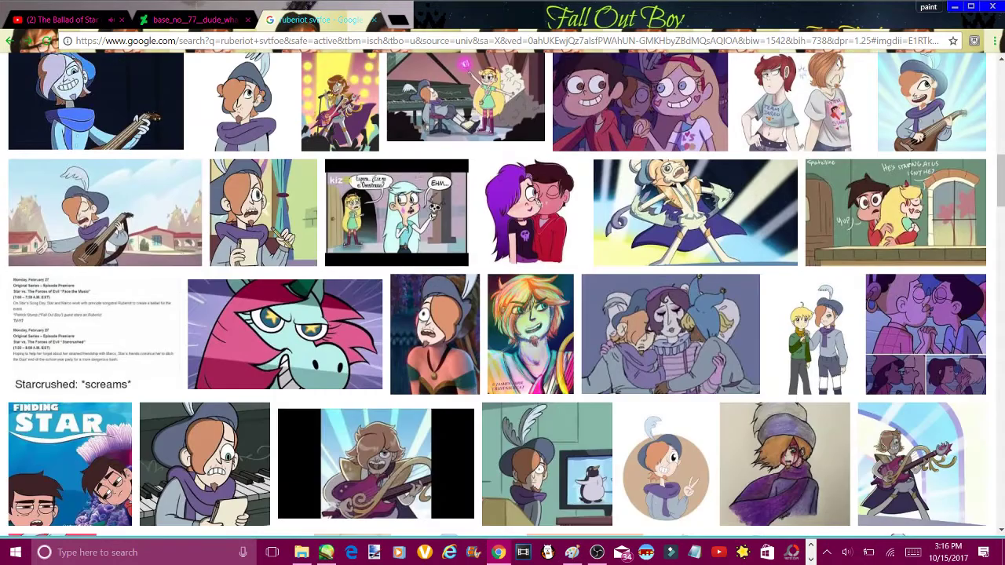
scroll(503, 295, "down", 3)
scroll(502, 295, "down", 4)
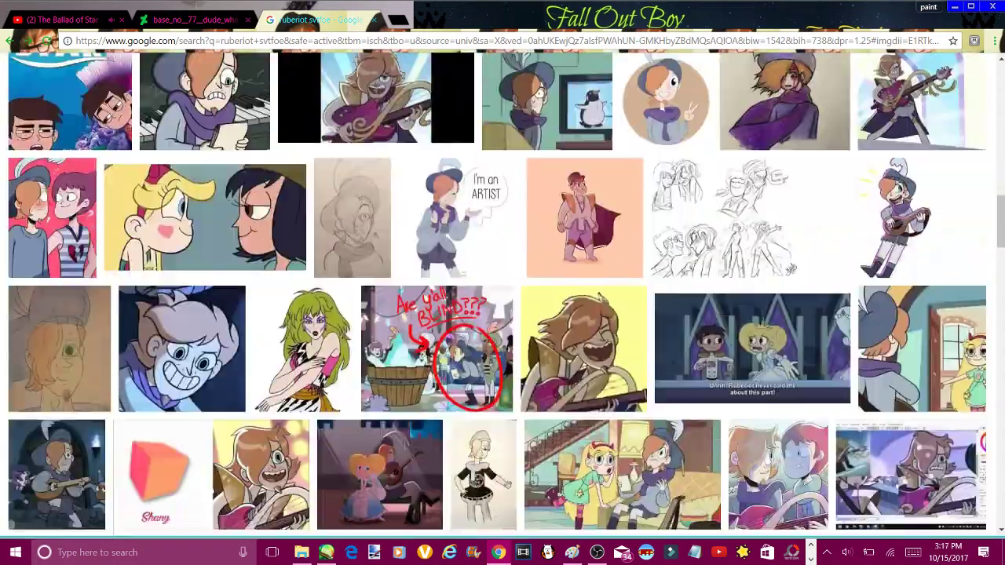
scroll(502, 294, "down", 3)
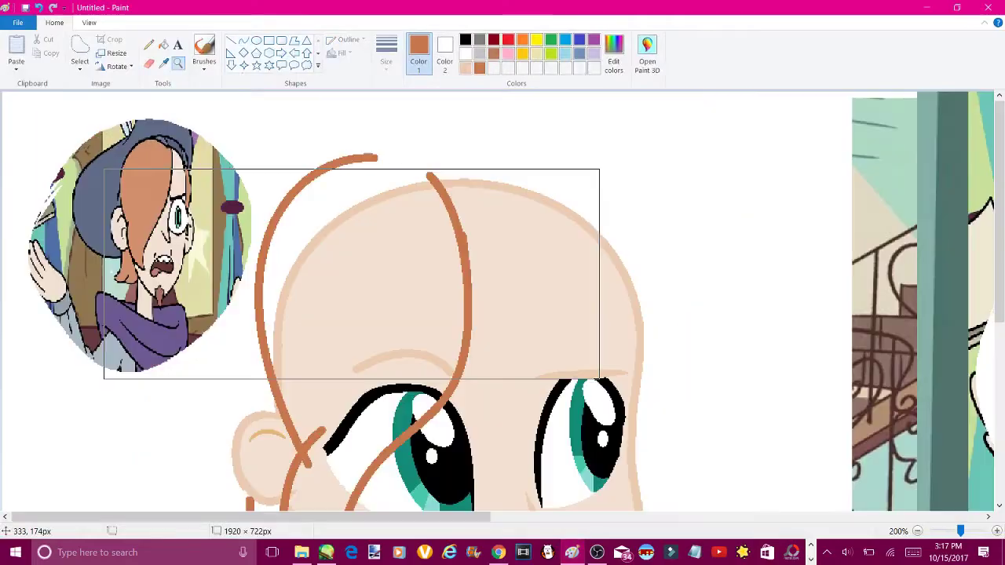
Try to draw a curved hair line along the forehead side of the head opposite the ear
left_click_drag(554, 201, 652, 479)
left_click_drag(594, 269, 494, 161)
key("ctrl+z")
key("ctrl+z")
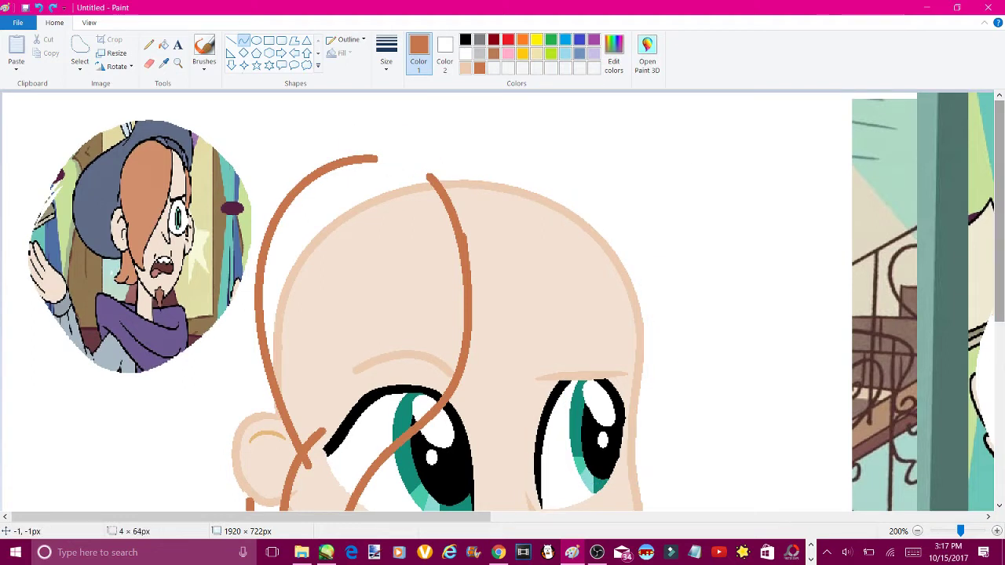
scroll(502, 303, "down", 3)
scroll(502, 302, "up", 3)
scroll(502, 302, "down", 2)
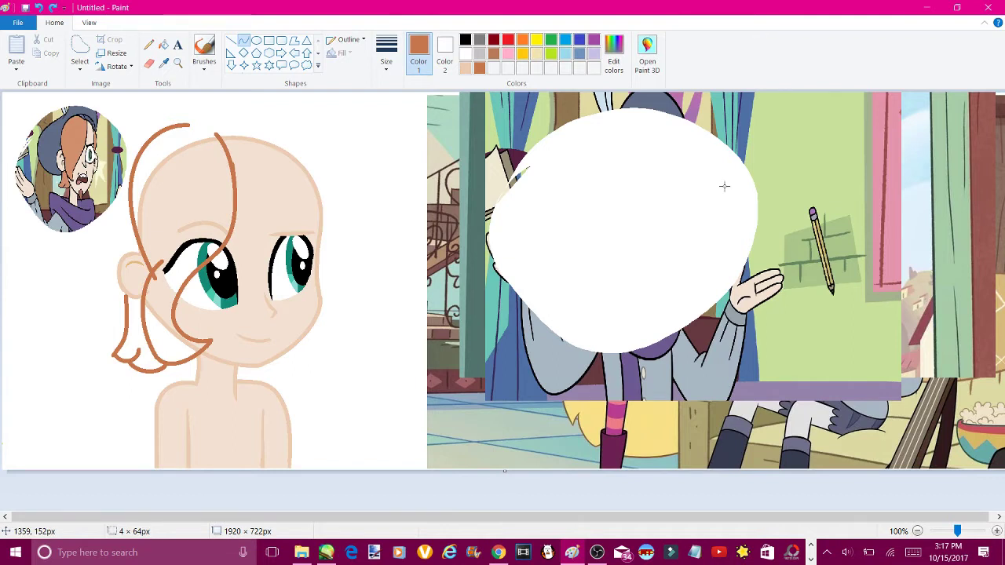
Mix a darker shade of the brown of Ruberiot's goatee as the drawing colour
left_click(178, 63)
left_click(236, 196)
left_click(234, 393)
left_click(613, 61)
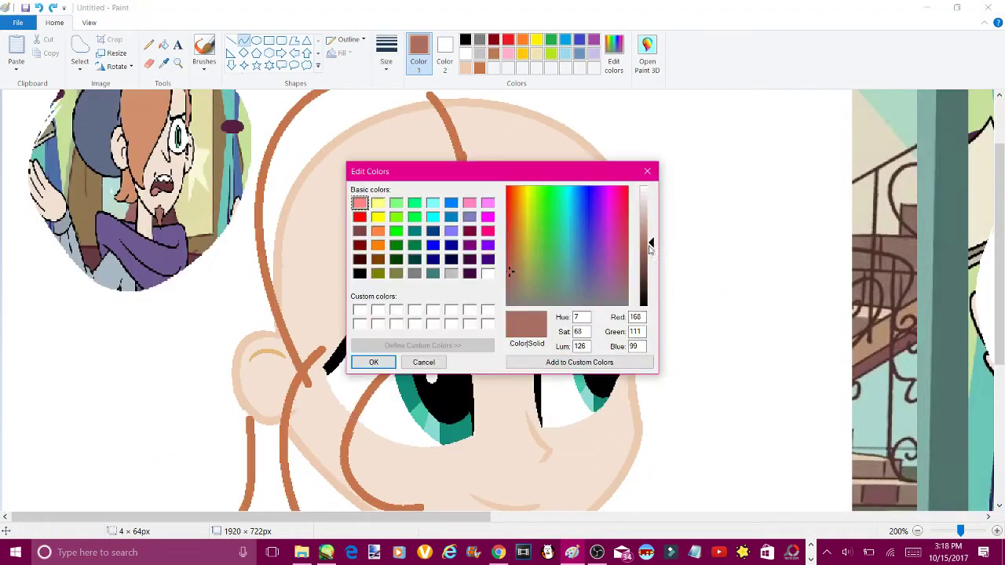
left_click(374, 362)
Draw the goatee outline on the chin below the mouth, with a jagged upper edge and a rounded tip past the jaw
scroll(289, 218, "up", 3)
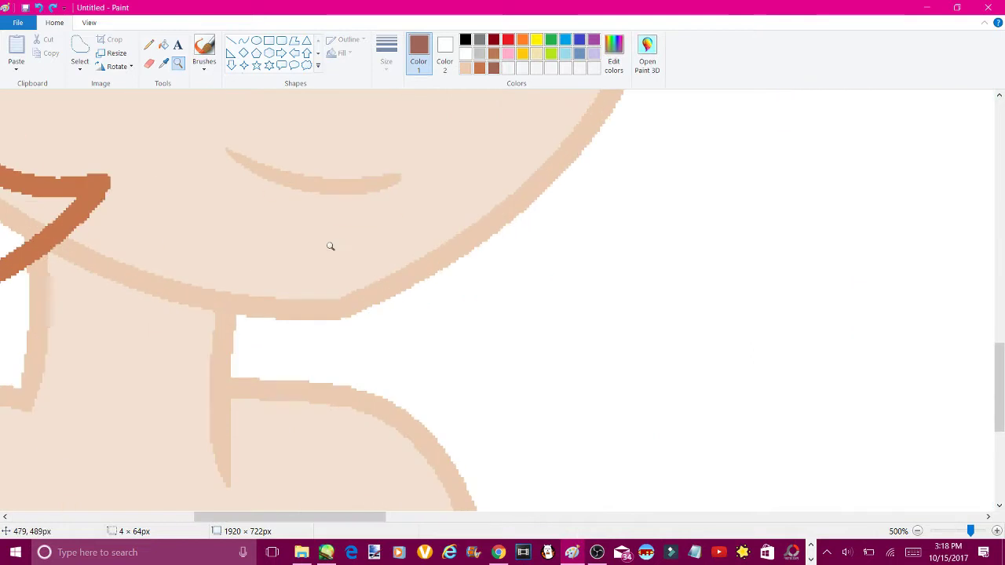
mouse_move(247, 214)
left_mouse_down()
mouse_move(330, 237)
mouse_move(297, 230)
mouse_move(289, 248)
mouse_move(298, 238)
mouse_move(325, 377)
mouse_move(322, 353)
left_mouse_up()
left_click(274, 240)
scroll(409, 172, "down", 5)
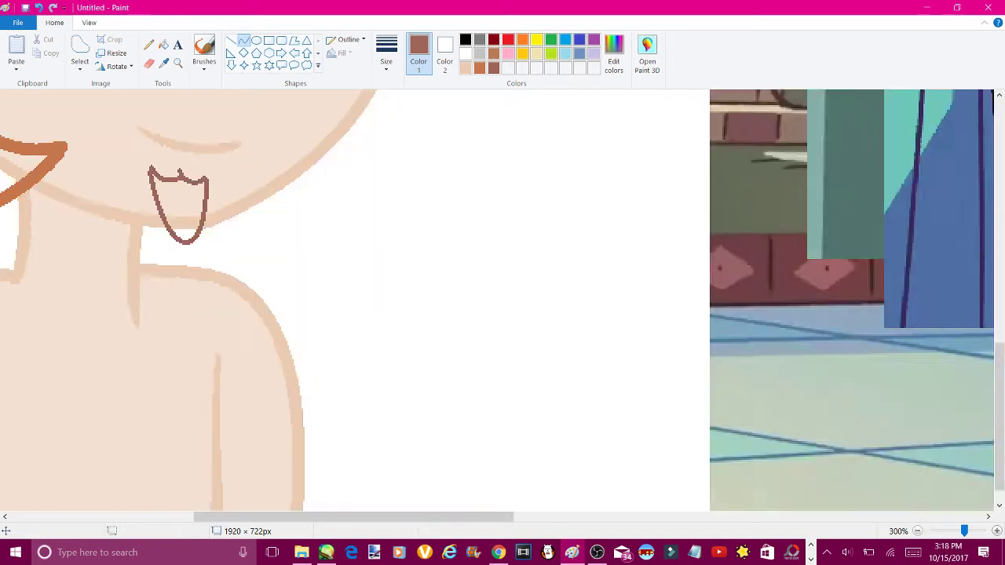
left_click(163, 62)
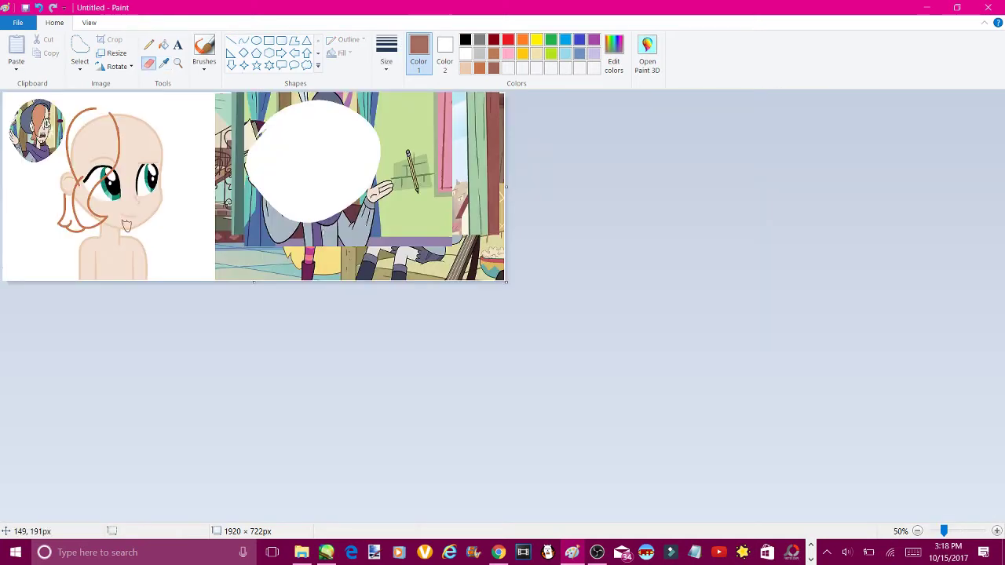
Thicken the goatee's outline with dark brown curves and sharpen its upper points using the skin colour
left_click(178, 63)
scroll(354, 406, "up", 8)
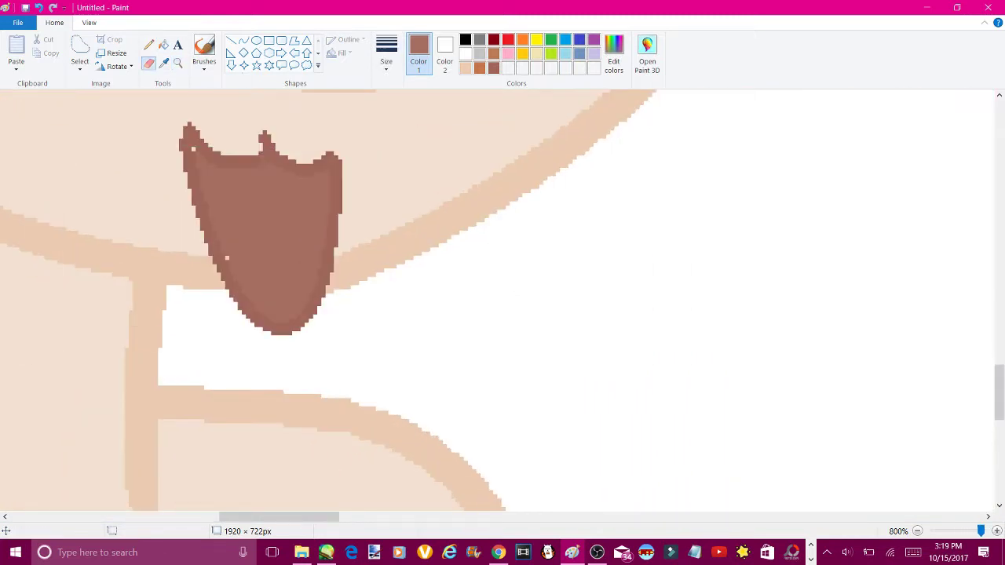
left_click(386, 55)
left_click(359, 139)
left_click(243, 40)
mouse_move(198, 135)
left_mouse_down()
mouse_move(267, 136)
mouse_move(349, 157)
mouse_move(326, 310)
mouse_move(181, 150)
mouse_move(229, 343)
left_mouse_up()
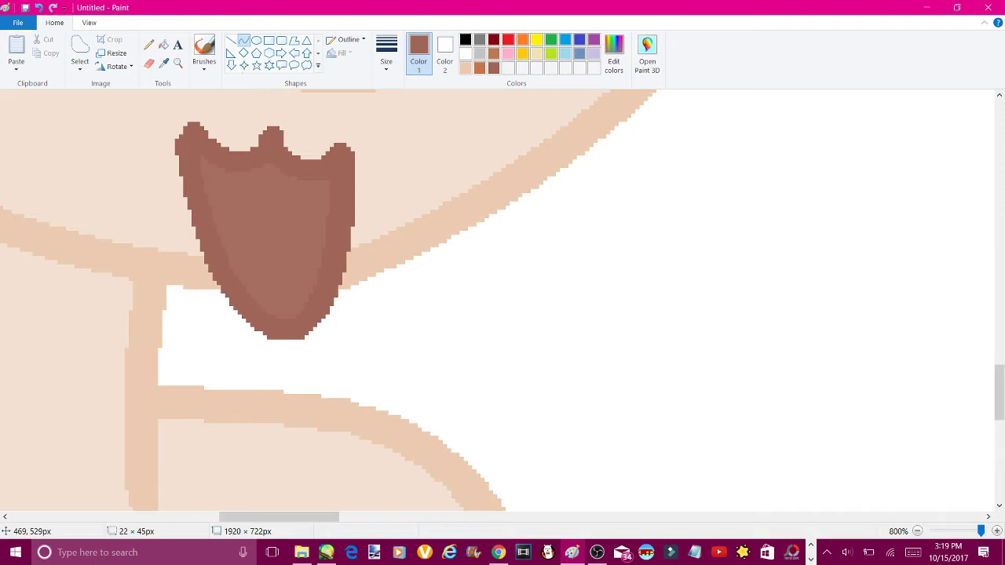
left_click(440, 157)
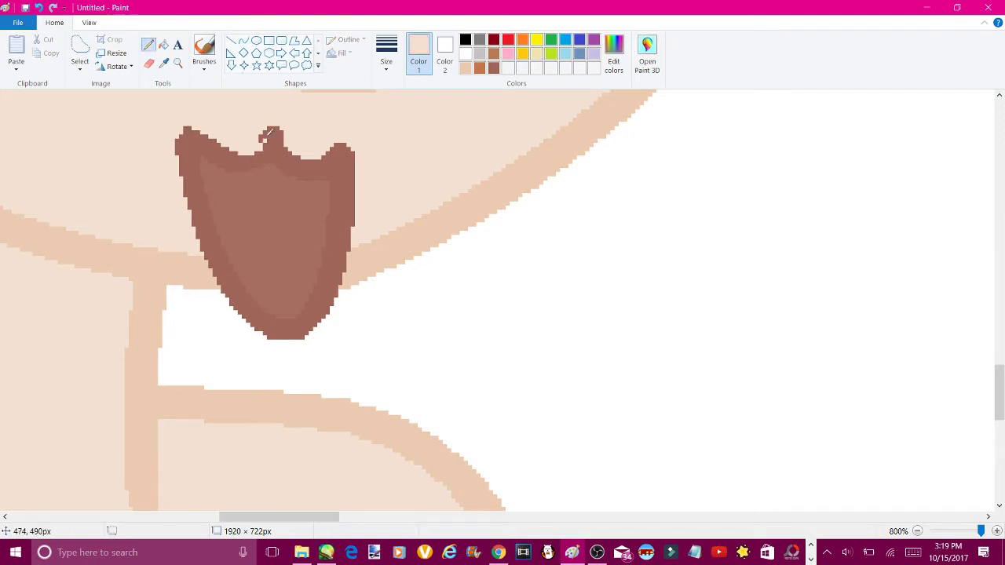
scroll(326, 154, "down", 5)
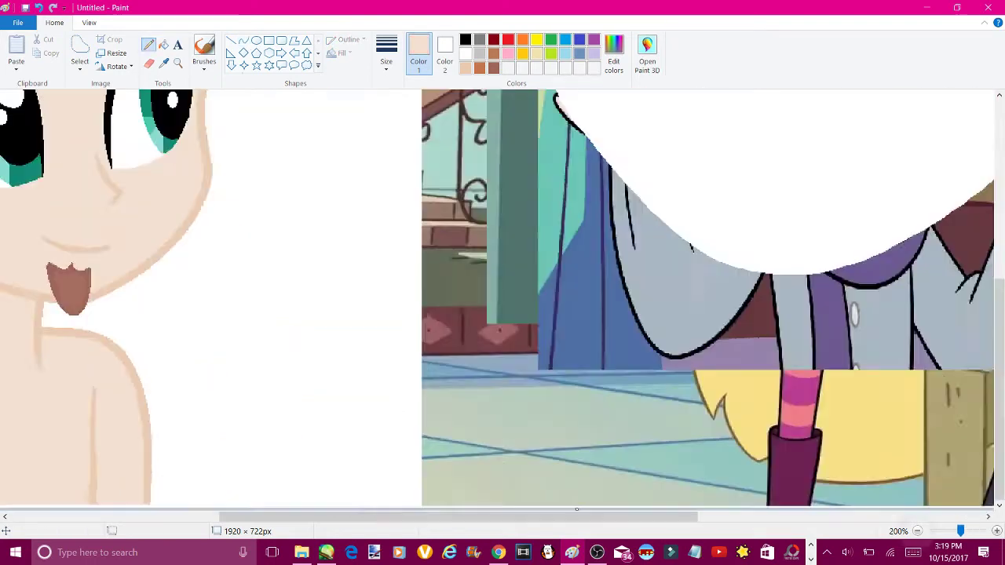
Fill the large front lock and the flipped lower locks with the orange-brown hair colour sampled from the round reference
left_click(70, 149)
left_click(163, 45)
left_click(129, 346)
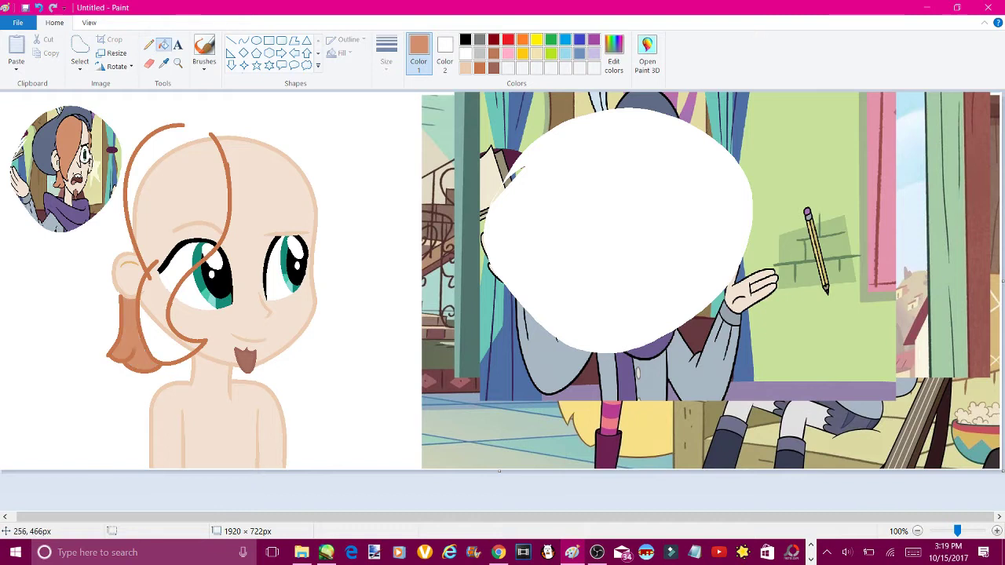
left_click(165, 330)
left_click(173, 197)
left_click(179, 262)
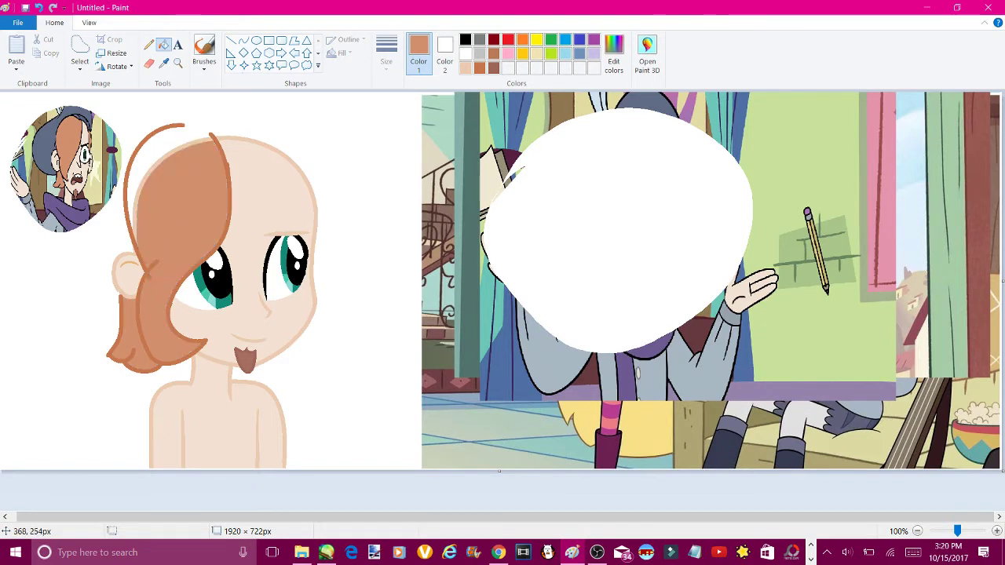
Taper the hair tips and inner strand lines into sharp points with the hair fill and outline colours
left_click(149, 45)
scroll(393, 169, "up", 4)
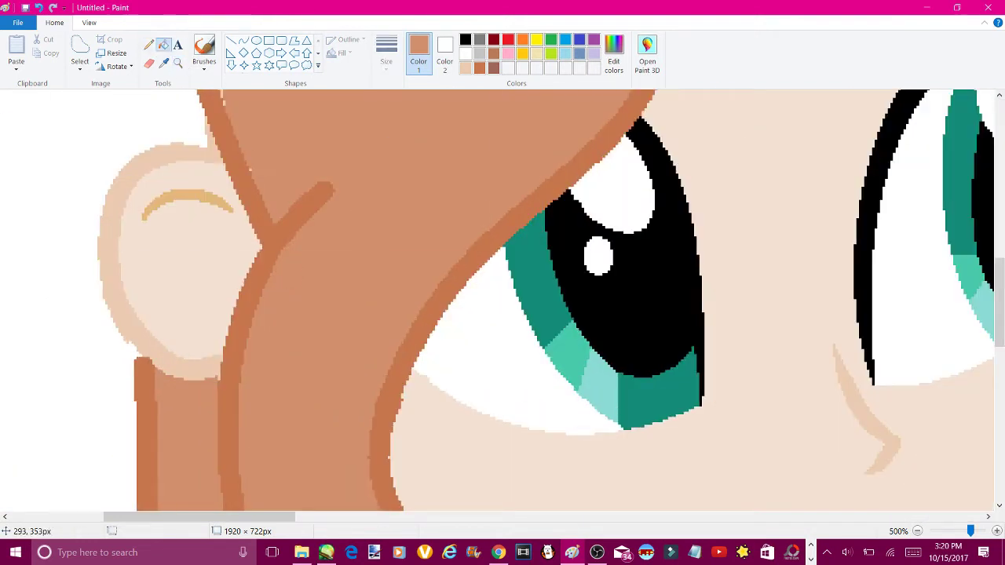
scroll(503, 298, "down", 5)
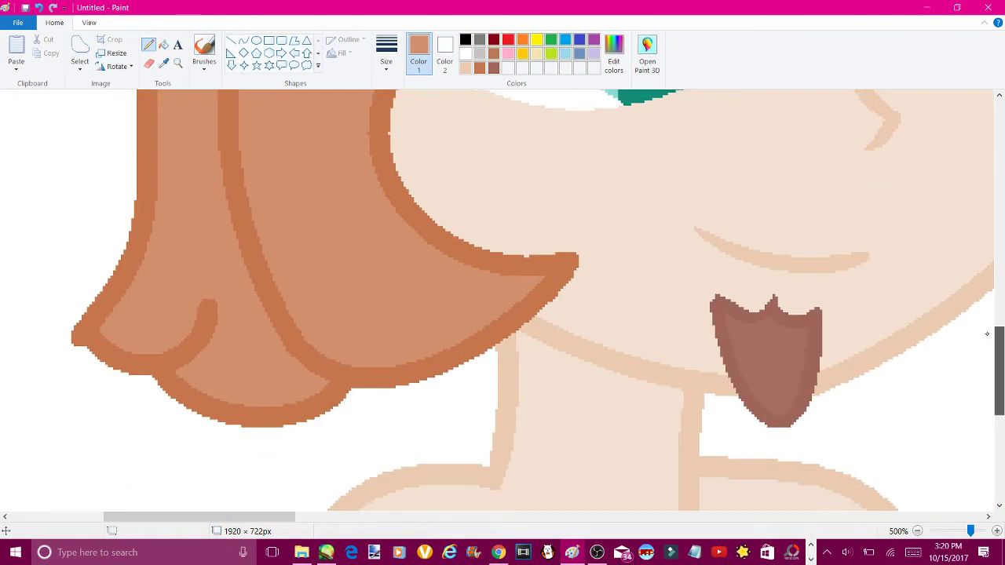
left_click(163, 63)
left_click(226, 176)
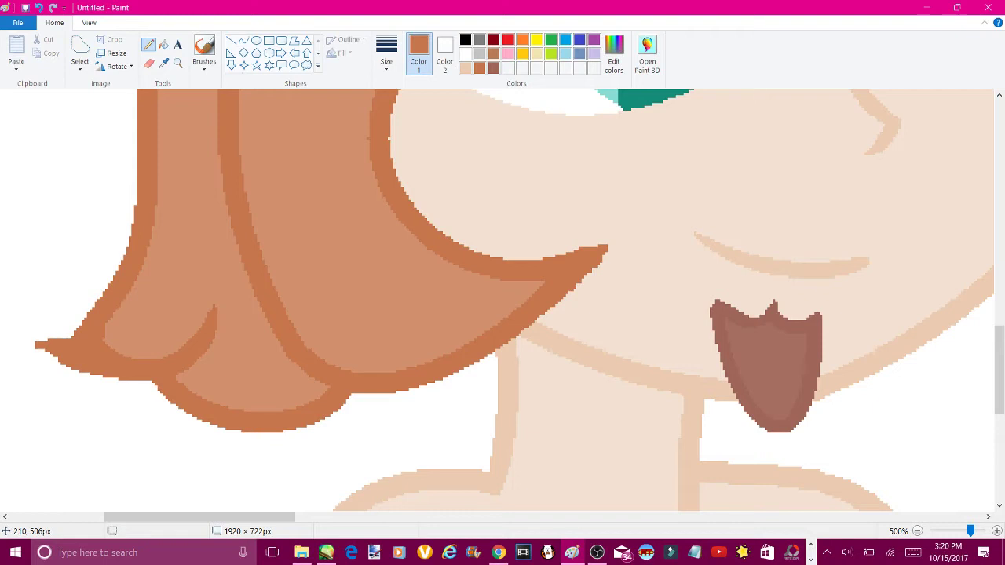
scroll(502, 299, "up", 5)
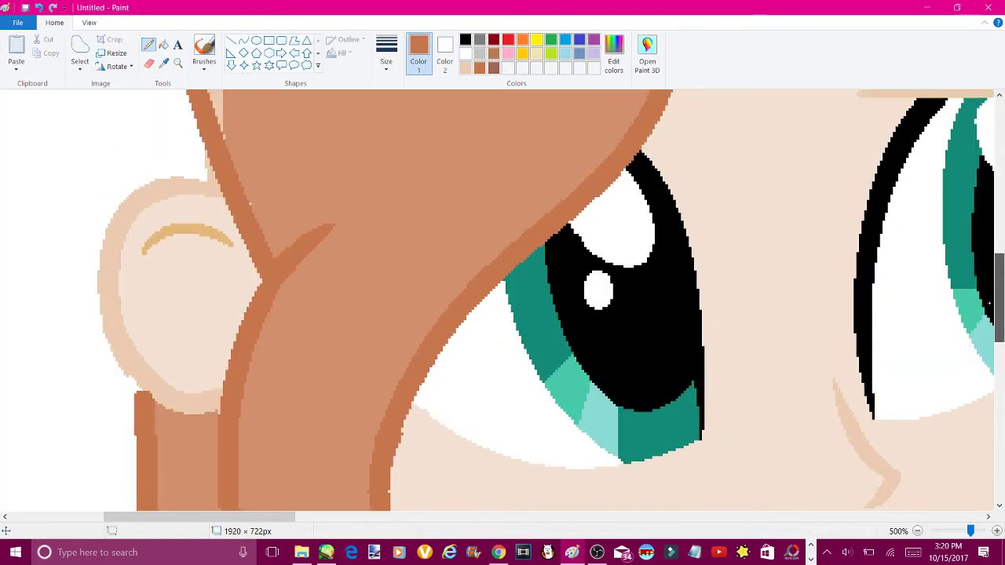
Recolour the line inside the ear with the skin outline colour sampled from the ear's edge
left_click(164, 44)
left_click(163, 63)
left_click(110, 236)
left_click(189, 171)
scroll(503, 299, "down", 5, "ctrl")
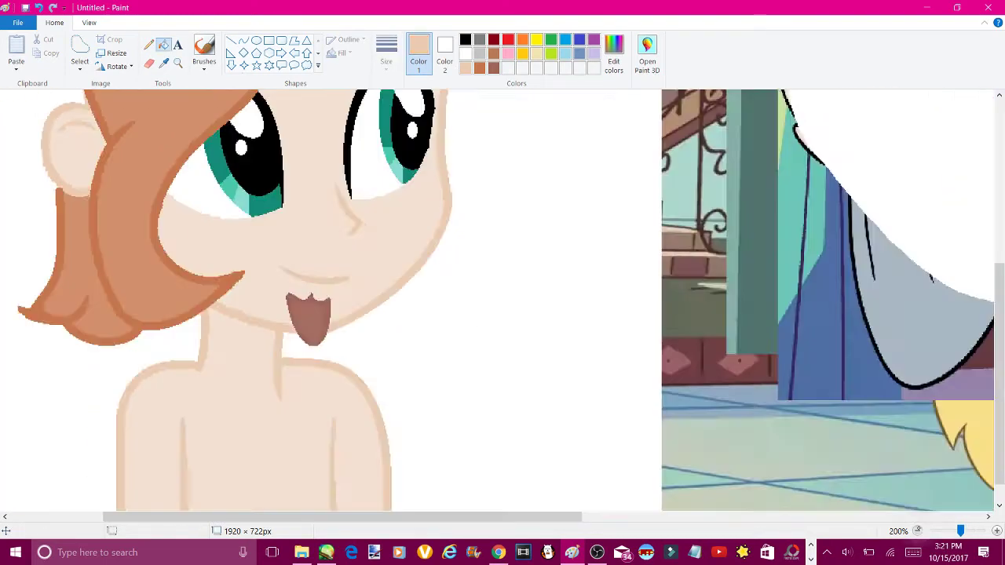
Switch to Chrome and find the "S2E40 Ruberiot looking down at his…" picture among the image results
key("alt+Tab")
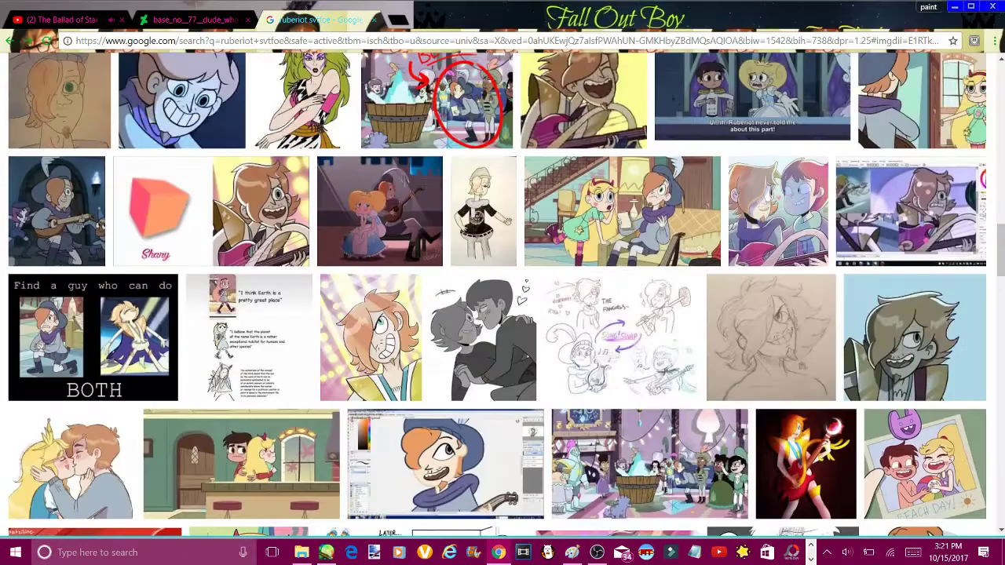
scroll(502, 296, "up", 5)
key("Right")
key("Right")
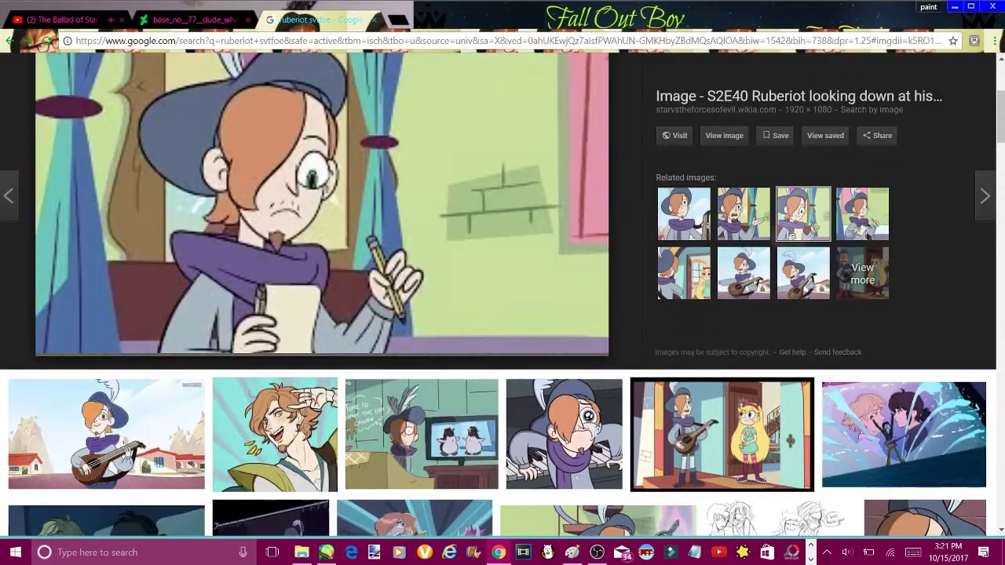
Paste the picture of Ruberiot looking down into the Paint drawing and shrink it over the existing reference pictures
key("alt+Tab")
key("ctrl+v")
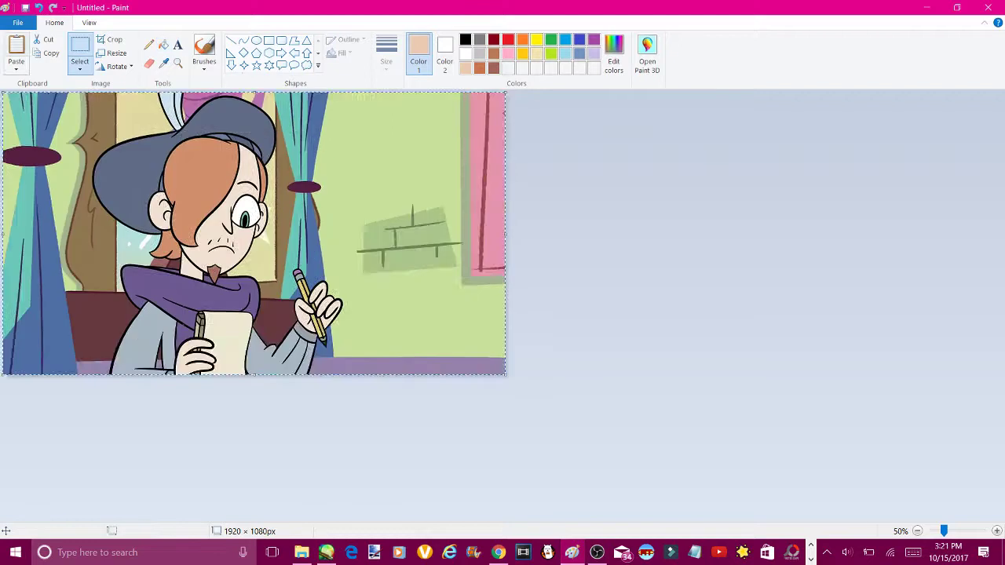
left_click_drag(3, 92, 215, 89)
left_click_drag(504, 296, 417, 234)
left_click_drag(253, 375, 197, 281)
Sample the green of the reference's eye and fill the darkest iris areas of both eyes with it
left_click(177, 63)
left_click(339, 172)
left_click(474, 255)
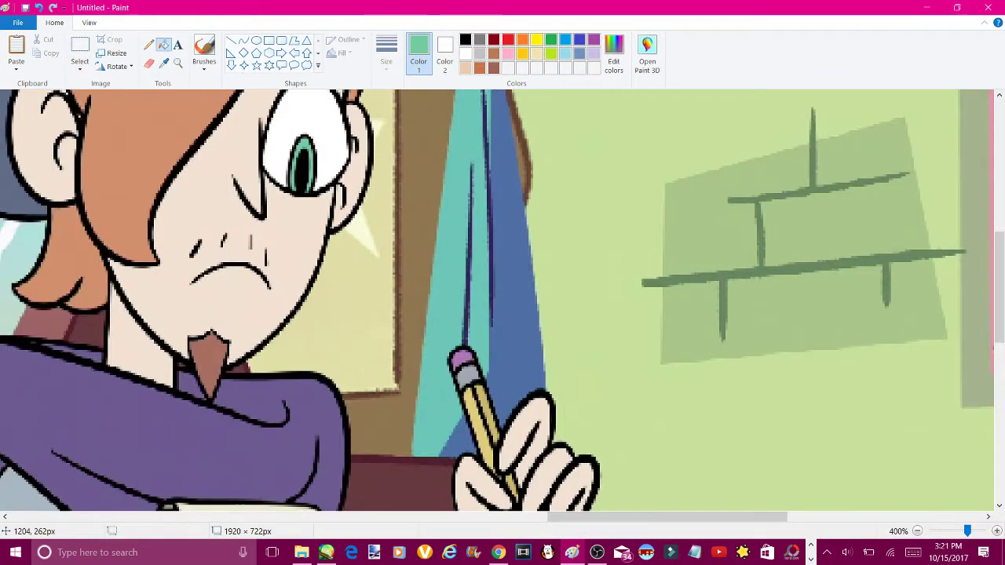
scroll(502, 298, "left", 10)
left_click(573, 381)
Mix two progressively lighter greens, the second with RGB 174, 225, 201, and fill the middle and palest iris bands
left_click(613, 57)
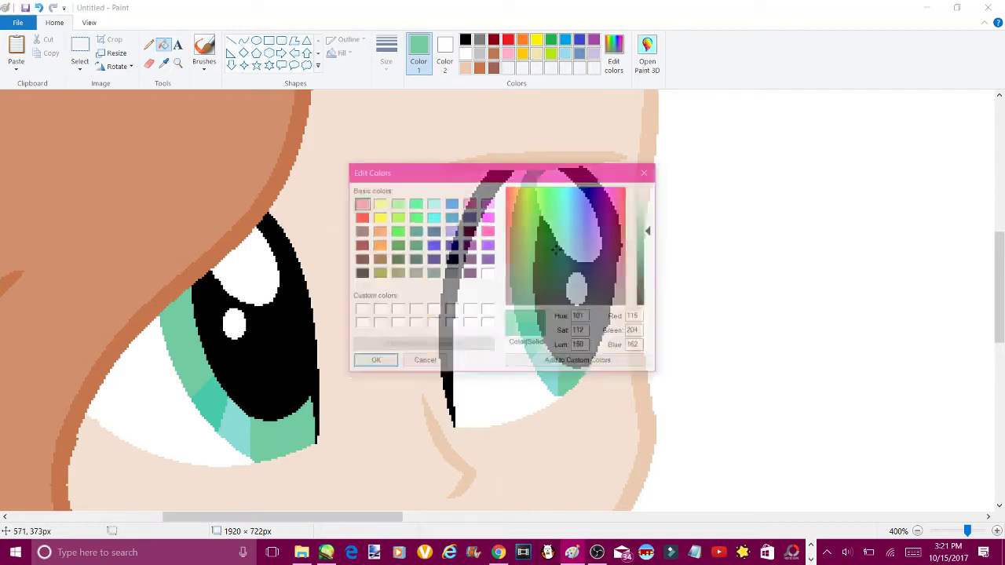
left_click(370, 359)
left_click(208, 405)
left_click(613, 56)
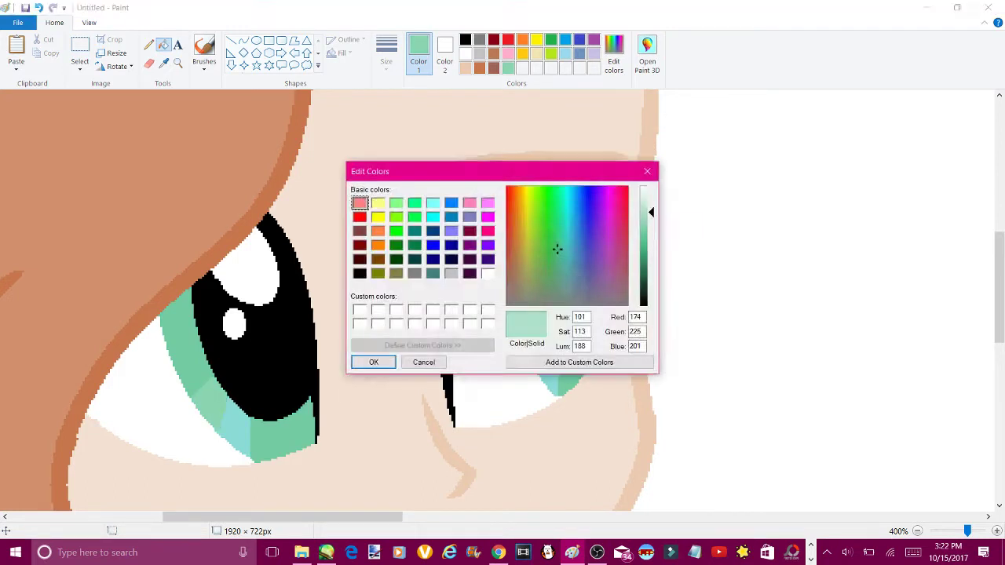
left_click(375, 362)
left_click(544, 369)
left_click(236, 428)
key("ctrl+Page_Down")
key("ctrl+Page_Down")
key("ctrl+Page_Down")
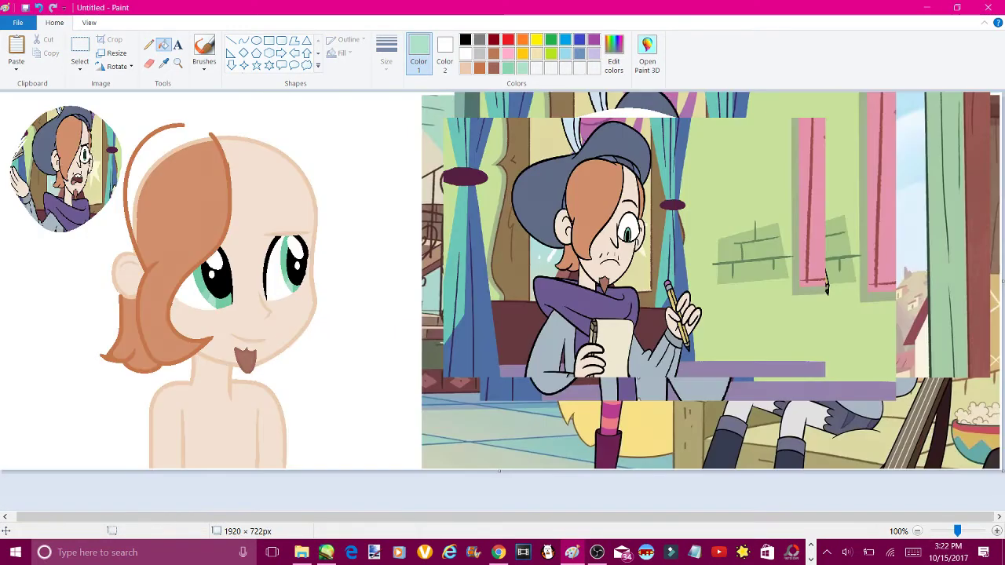
Delete the round reference cutout beside the head using free-form selections
left_click(79, 69)
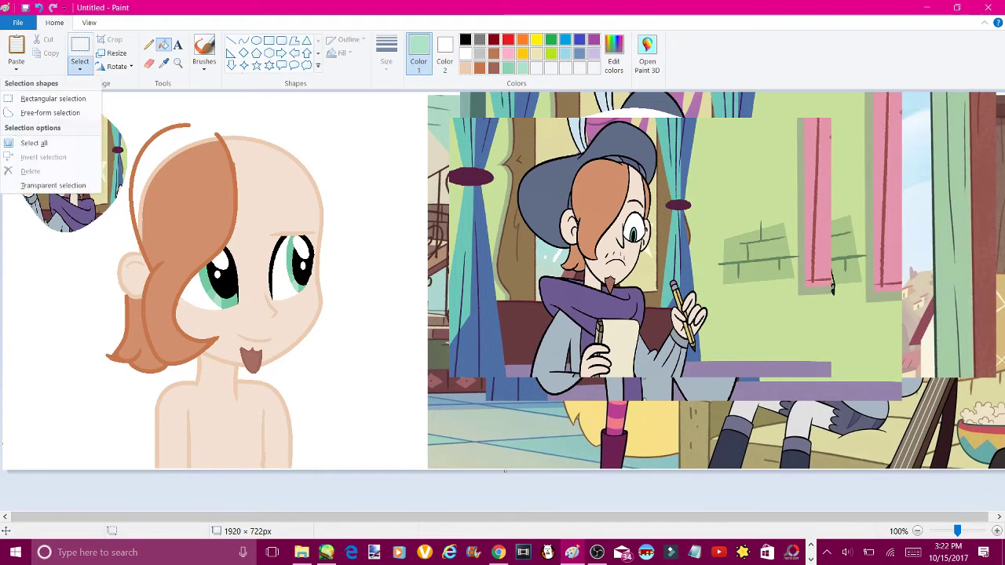
left_click(39, 144)
left_click_drag(54, 257, 52, 253)
key("Delete")
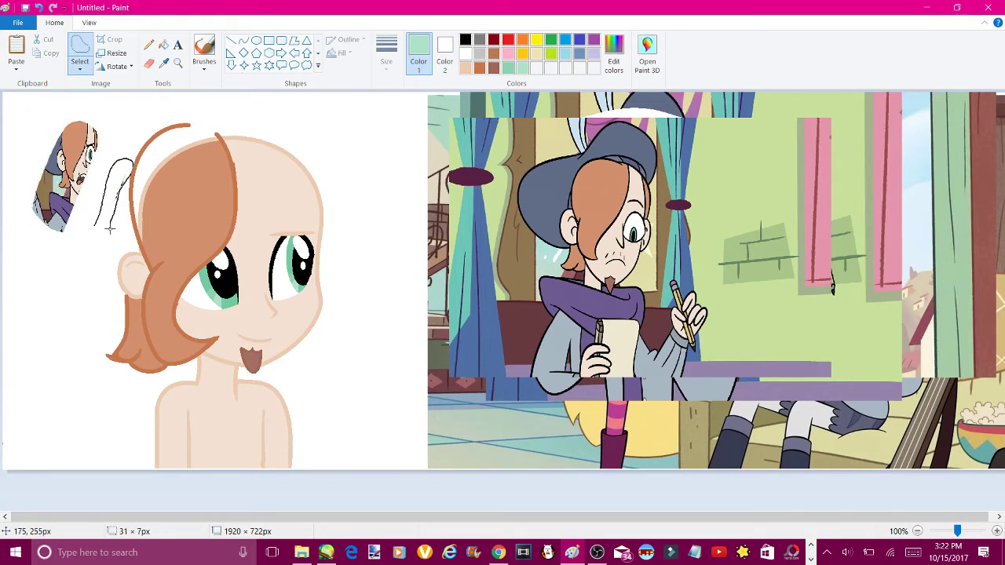
left_click_drag(32, 106, 102, 251)
key("Delete")
Mix a darker shade of the reference hat's blue-grey, save it as a custom colour and choose the Curve tool
left_click(163, 63)
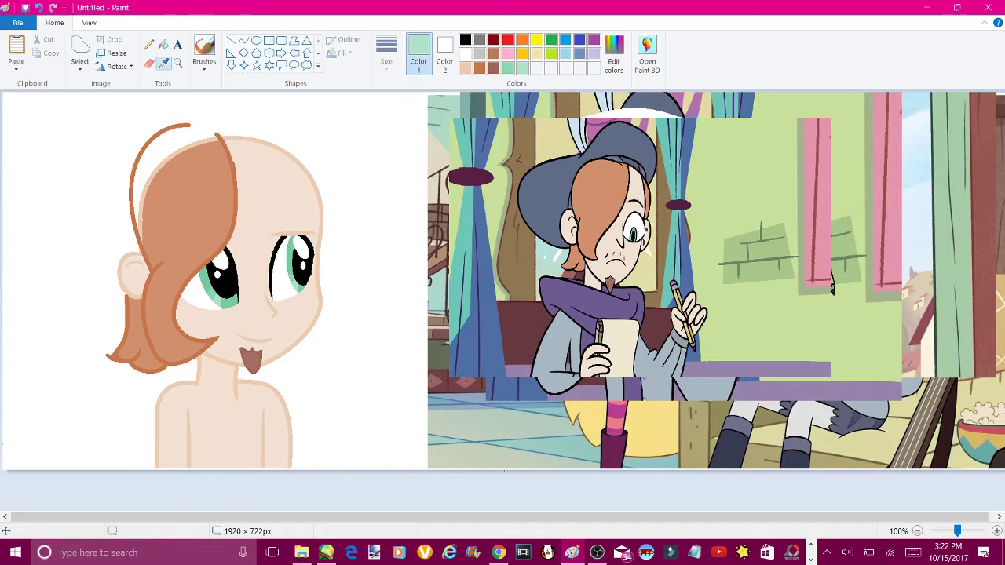
left_click(550, 161)
left_click(614, 61)
left_click(586, 364)
left_click(380, 361)
left_click(243, 39)
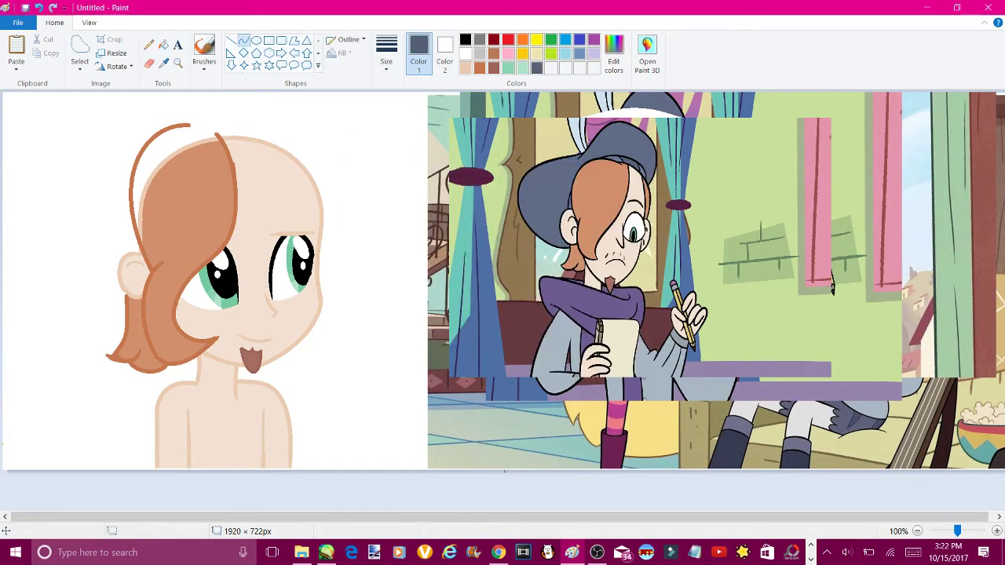
Try to move a free-form cutout of the newest reference's hat next to the drawn head
scroll(505, 470, "up", 1)
scroll(502, 298, "right", 10)
scroll(503, 298, "left", 3)
left_click(79, 47)
mouse_move(608, 231)
left_mouse_down()
mouse_move(865, 139)
mouse_move(675, 409)
mouse_move(613, 236)
left_mouse_up()
mouse_move(746, 298)
left_mouse_down()
mouse_move(368, 350)
mouse_move(188, 265)
left_mouse_up()
left_click_drag(229, 516, 32, 516)
left_click_drag(325, 134, 229, 118)
key("ctrl+z")
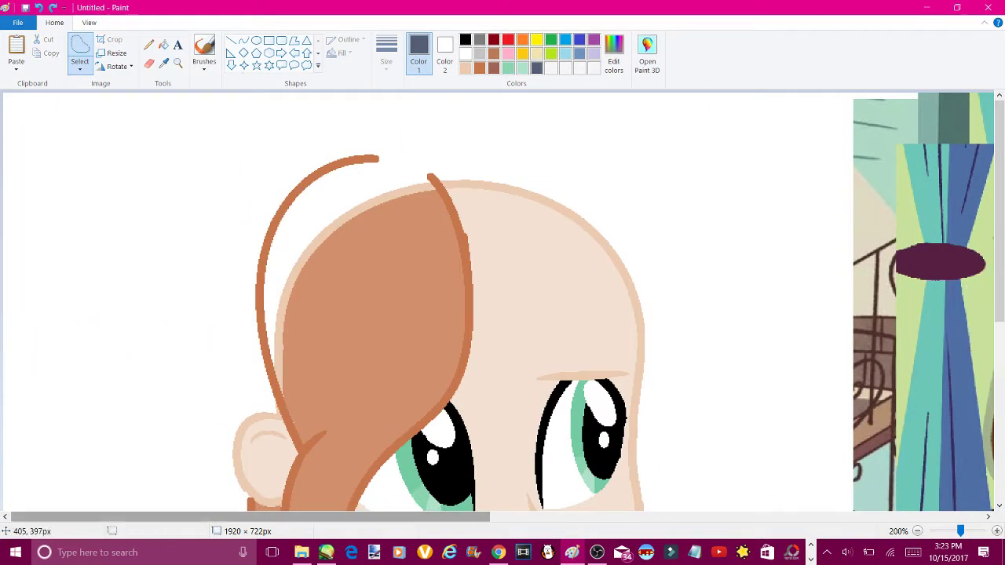
Cut the hat out of the newest reference with a free-form selection and place it beside the head as a guide
left_click_drag(251, 516, 515, 516)
left_click_drag(450, 280, 577, 428)
left_click_drag(651, 275, 138, 257)
left_click_drag(280, 252, 225, 251)
left_click(314, 440)
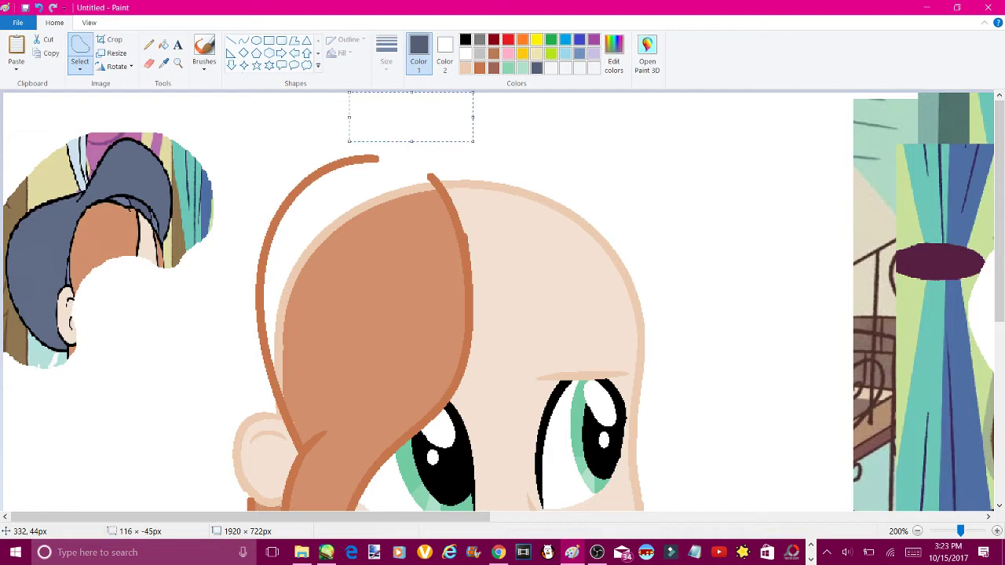
Draw the two curved sides of the hat's crown above the head with a thick blue-grey line
left_click(243, 40)
left_click_drag(343, 195, 442, 94)
left_click(386, 55)
left_click(359, 139)
mouse_move(336, 163)
left_mouse_down()
mouse_move(406, 116)
mouse_move(381, 122)
left_mouse_up()
left_click_drag(577, 149, 583, 216)
left_click_drag(597, 157, 631, 179)
Try to draw the hat's back brim as a curve sweeping from the crown's base down behind the ear
left_click_drag(369, 135, 240, 161)
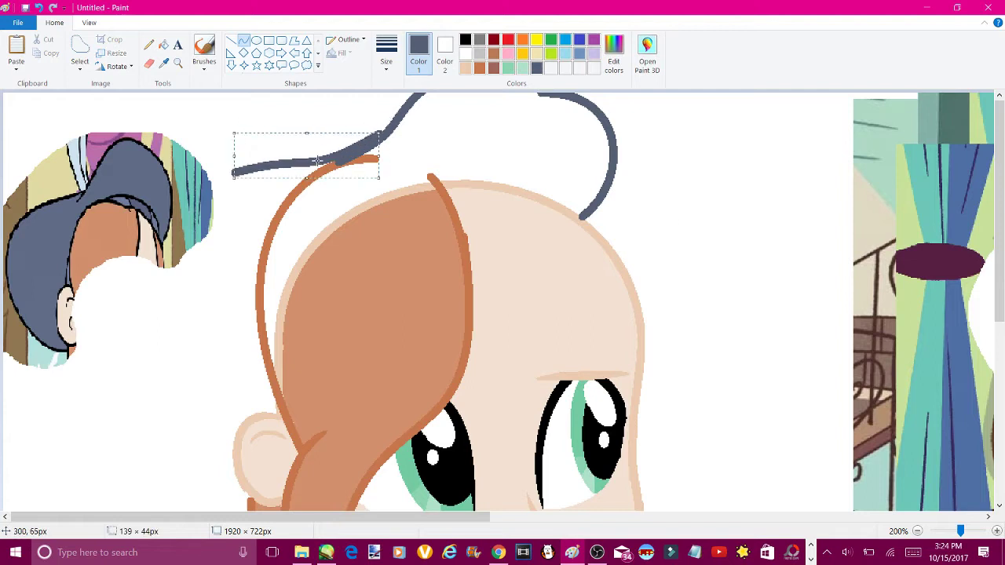
key("ctrl+z")
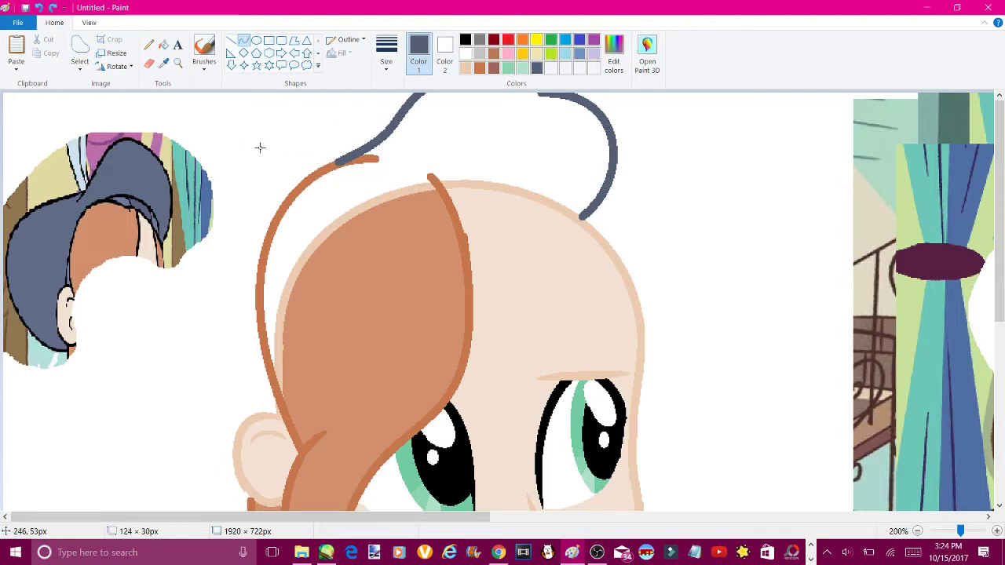
left_click_drag(275, 157, 247, 499)
left_click_drag(172, 260, 149, 220)
left_click_drag(181, 369, 227, 415)
mouse_move(358, 206)
left_mouse_down()
mouse_move(333, 121)
mouse_move(253, 127)
left_mouse_up()
key("ctrl+z")
key("ctrl+z")
Retry the back brim as one long curve from above the hair down to the bottom of the ear
mouse_move(392, 122)
left_mouse_down()
mouse_move(265, 154)
mouse_move(337, 133)
mouse_move(280, 156)
left_mouse_up()
key("ctrl+z")
left_click_drag(338, 142, 243, 509)
mouse_move(235, 329)
left_mouse_down()
mouse_move(205, 283)
mouse_move(240, 218)
left_mouse_up()
key("ctrl+z")
key("ctrl+z")
Try several short curves for the upper edge of the brim, extending outward from the crown's side
left_click_drag(385, 129, 270, 141)
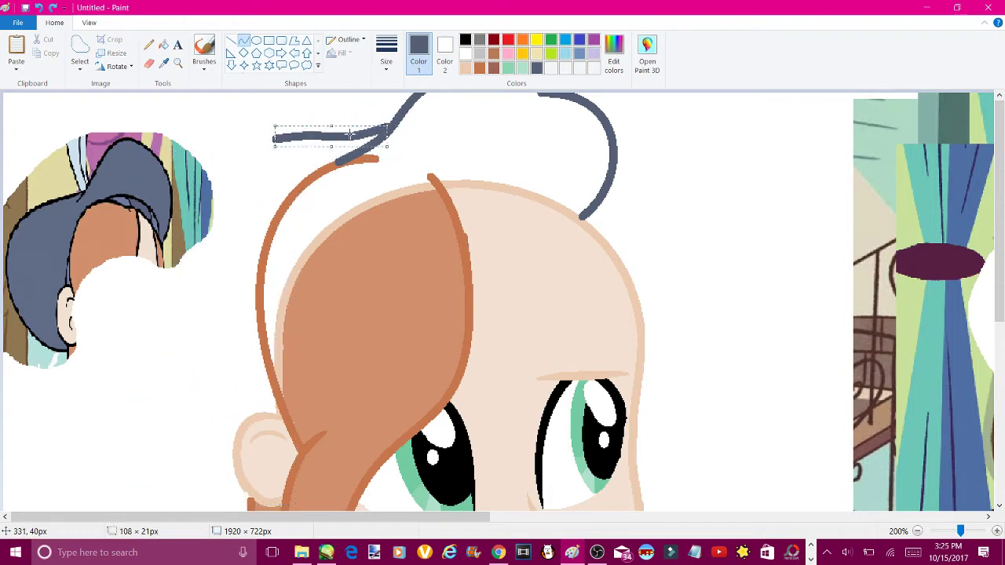
key("ctrl+z")
left_click_drag(349, 132, 220, 181)
left_click_drag(283, 160, 279, 147)
key("ctrl+z")
left_click_drag(387, 123, 241, 167)
key("ctrl+z")
Try to sketch the back brim freehand in red from the crown's side around to the ear
left_click(508, 39)
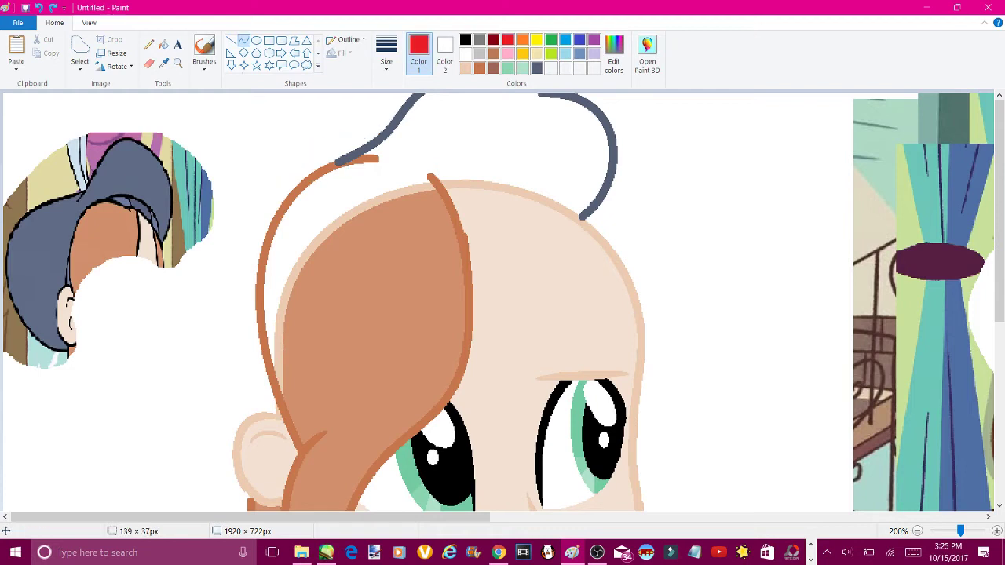
left_click(163, 45)
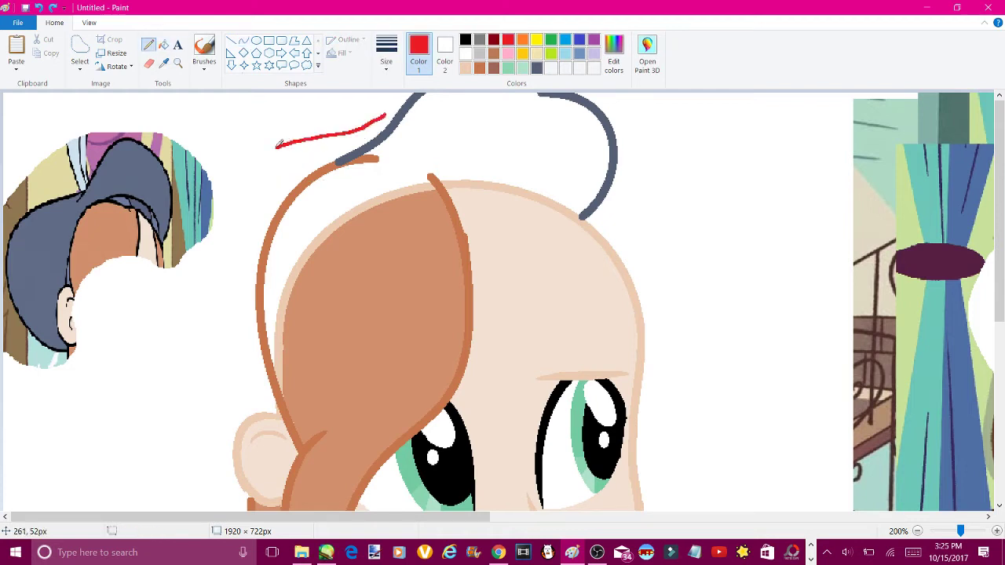
key("ctrl+z")
mouse_move(310, 140)
left_mouse_down()
mouse_move(176, 301)
mouse_move(236, 480)
left_mouse_up()
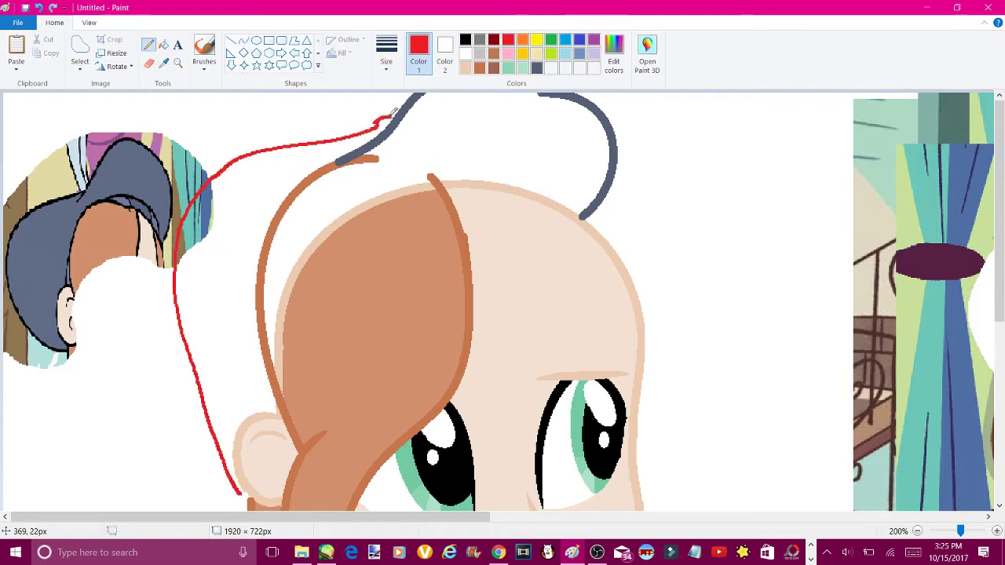
key("ctrl+z")
key("ctrl+z")
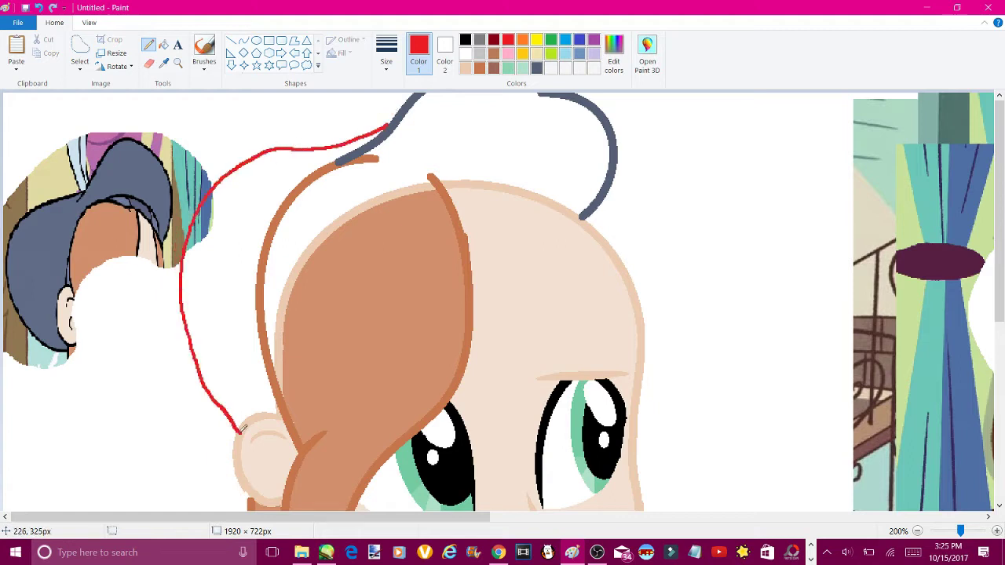
key("ctrl+z")
scroll(243, 428, "down", 1)
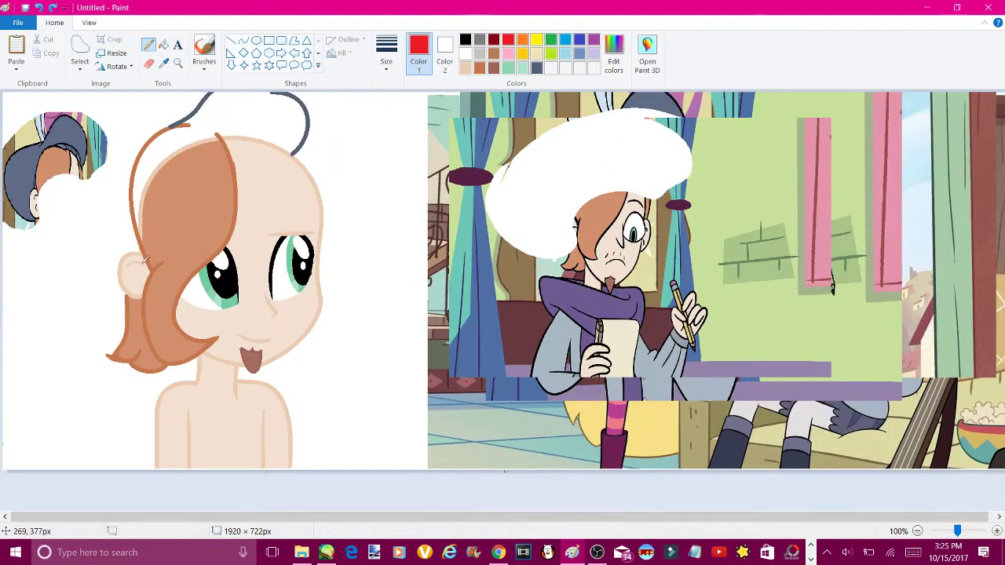
Try to draw the brim in the hat's blue-grey as a curve starting below the ear and rising behind the head
scroll(291, 94, "up", 1)
left_click(243, 40)
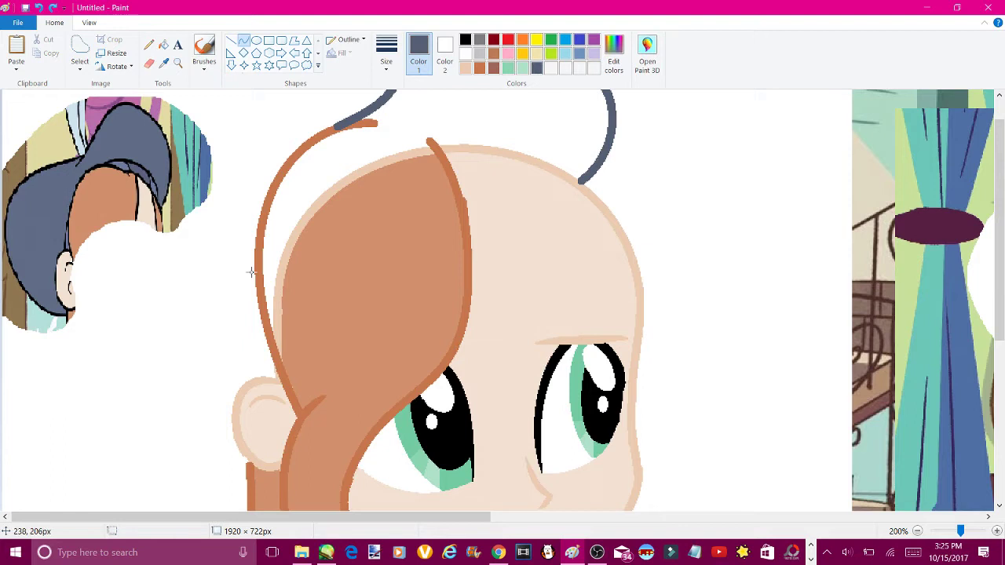
left_click_drag(245, 487, 128, 251)
key("ctrl+z")
left_click_drag(243, 489, 225, 219)
key("ctrl+z")
left_click_drag(236, 480, 208, 154)
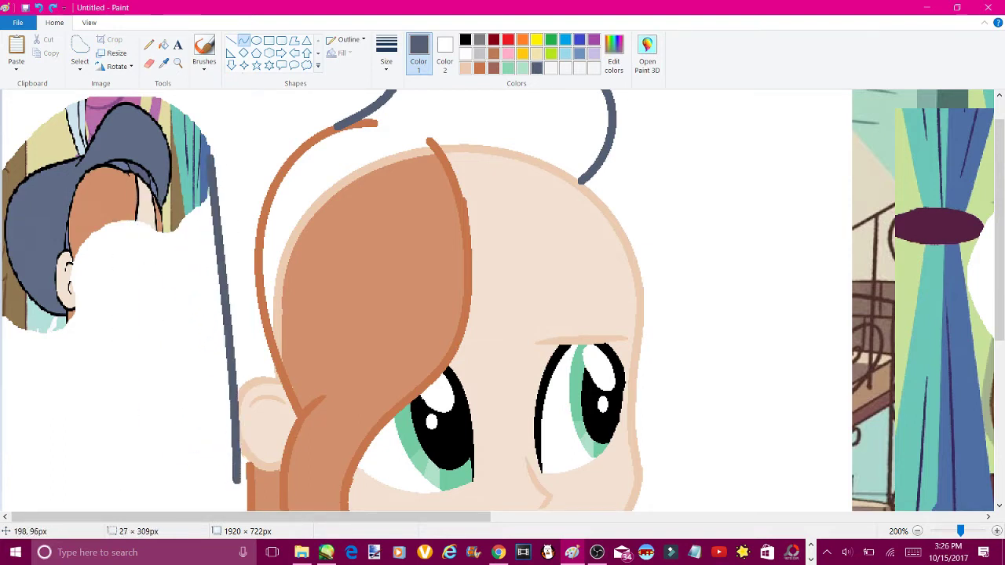
left_click_drag(209, 259, 110, 259)
left_click_drag(236, 196, 317, 138)
key("ctrl+z")
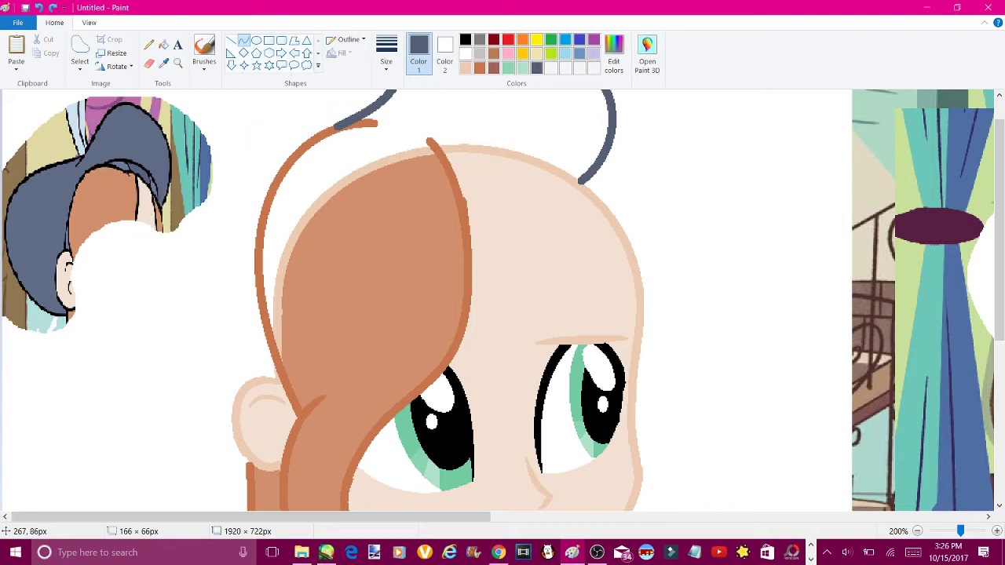
Draw the back brim's upper edge in the hat's dark blue-grey as a curve running outward from the crown's side
key("ctrl+z")
key("ctrl+y")
scroll(502, 298, "up", 1)
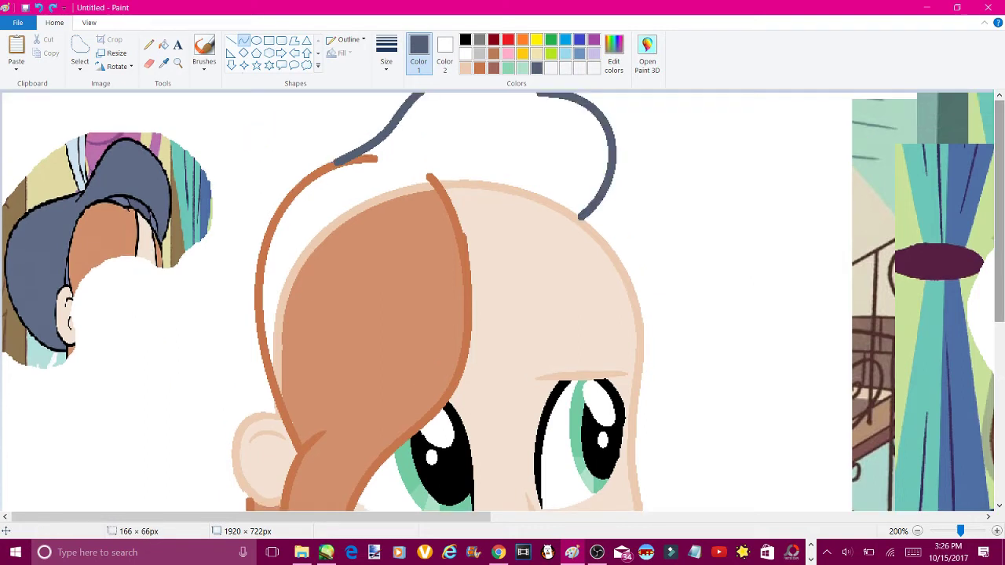
left_click_drag(384, 141, 255, 174)
left_click_drag(314, 161, 251, 224)
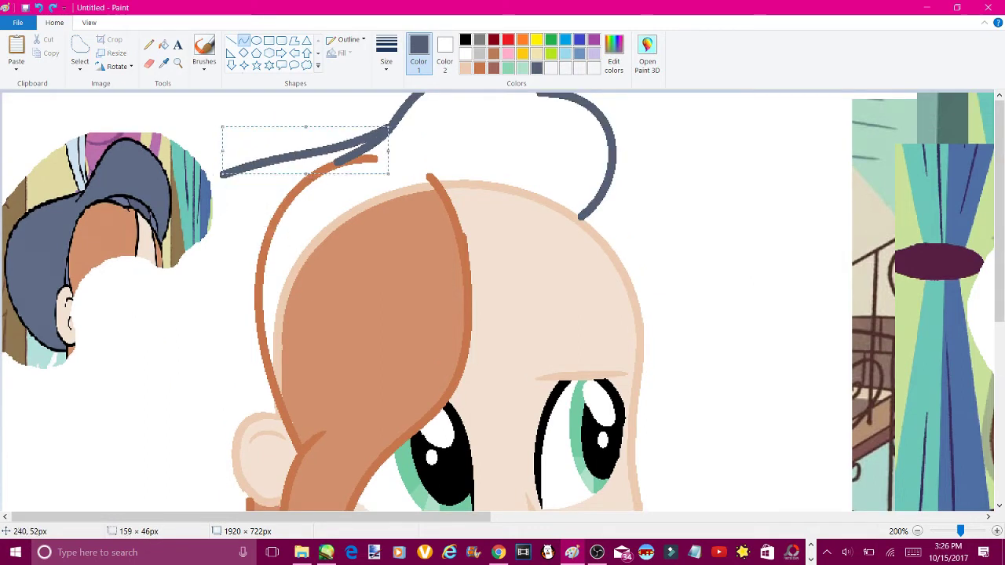
left_click(315, 161)
Continue the brim outline with a wide curve from the upper edge's outer end down behind the head to below the ear
left_click_drag(255, 174, 243, 510)
left_click_drag(250, 346, 107, 392)
scroll(107, 392, "down", 3)
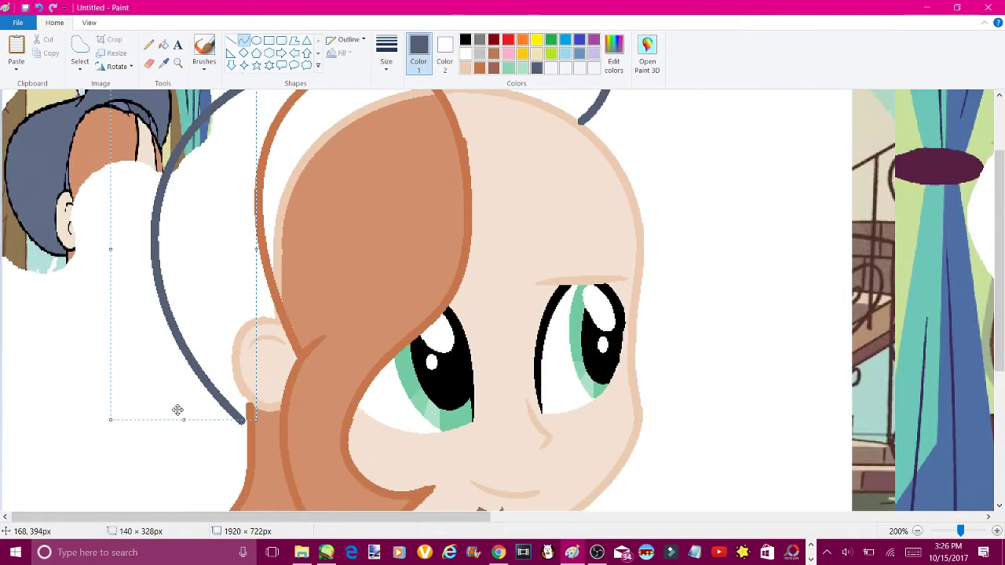
left_click_drag(177, 410, 197, 414)
scroll(1002, 122, "up", 3)
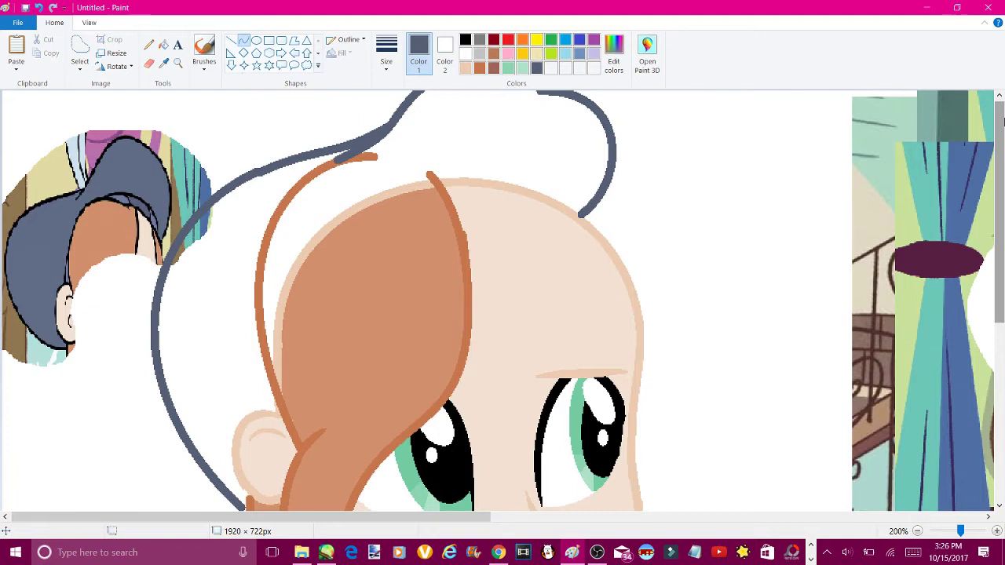
Outline the hat's underside band with two curves from the hair to the front tip, the lower one following the forehead
mouse_move(377, 156)
left_mouse_down()
mouse_move(567, 159)
mouse_move(579, 220)
left_mouse_up()
left_click_drag(550, 159, 579, 167)
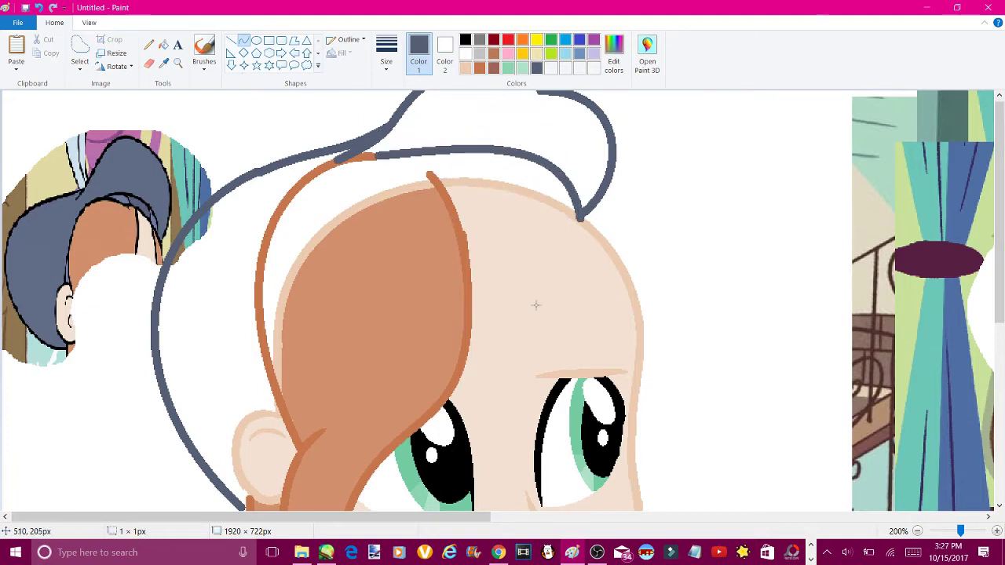
left_click_drag(433, 168, 581, 222)
mouse_move(502, 235)
left_mouse_down()
mouse_move(511, 212)
mouse_move(519, 221)
left_mouse_up()
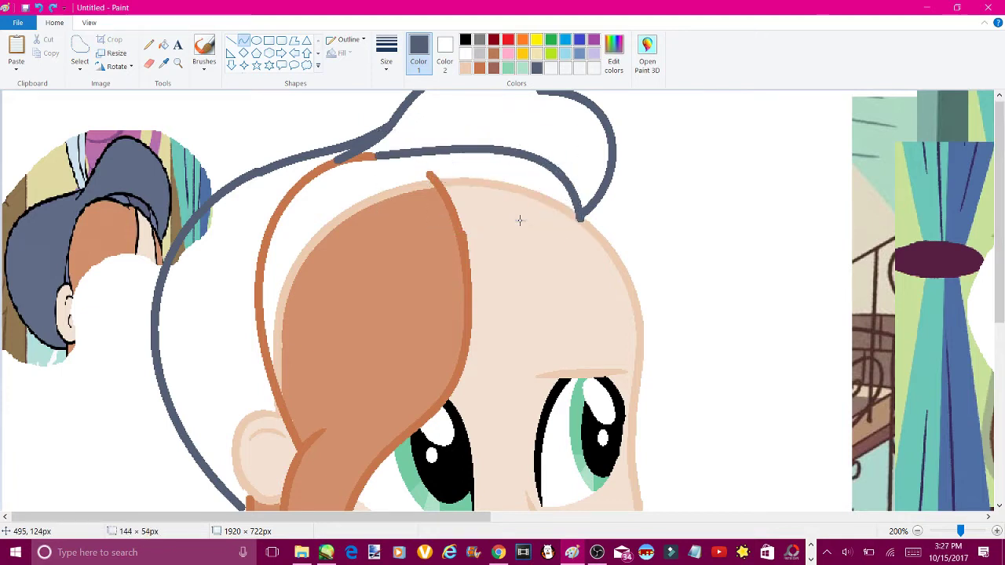
left_click_drag(445, 187, 579, 226)
left_click_drag(511, 188, 514, 179)
Close the top of the hair outline under the hat in dark orange and fill the enlarged hair area with light orange
left_click(163, 63)
left_click(130, 220)
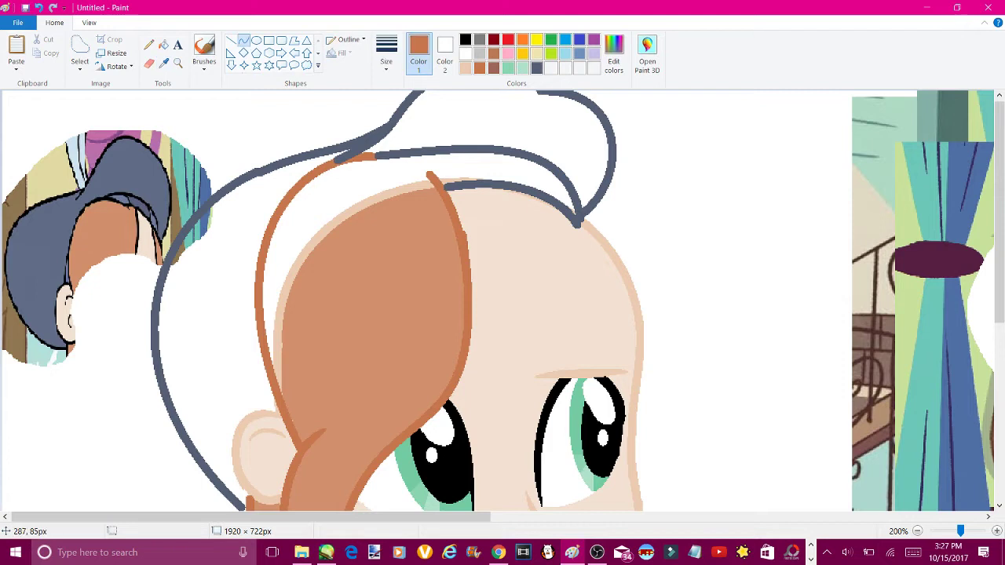
left_click_drag(408, 185, 417, 185)
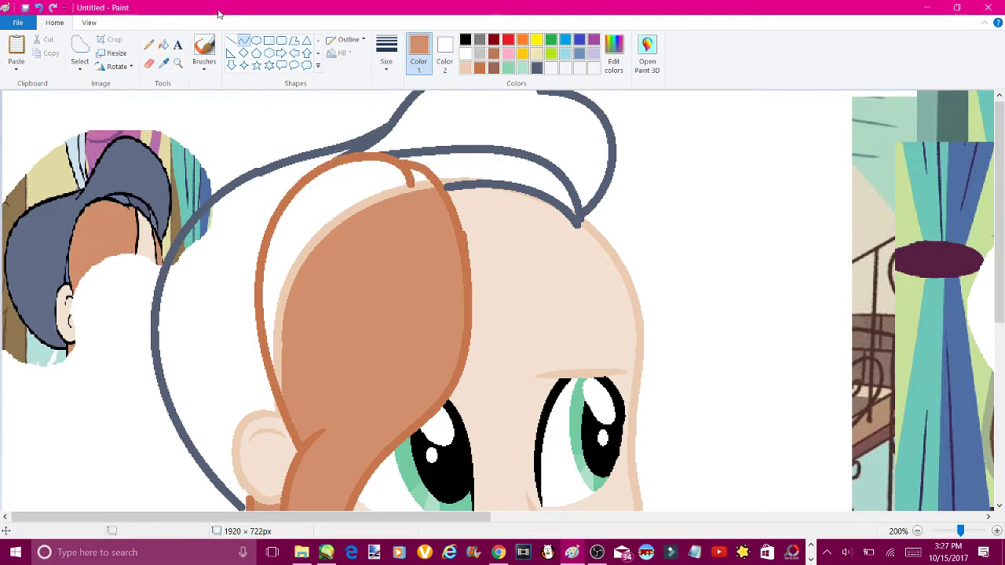
left_click(163, 45)
left_click(392, 209)
left_click(408, 184)
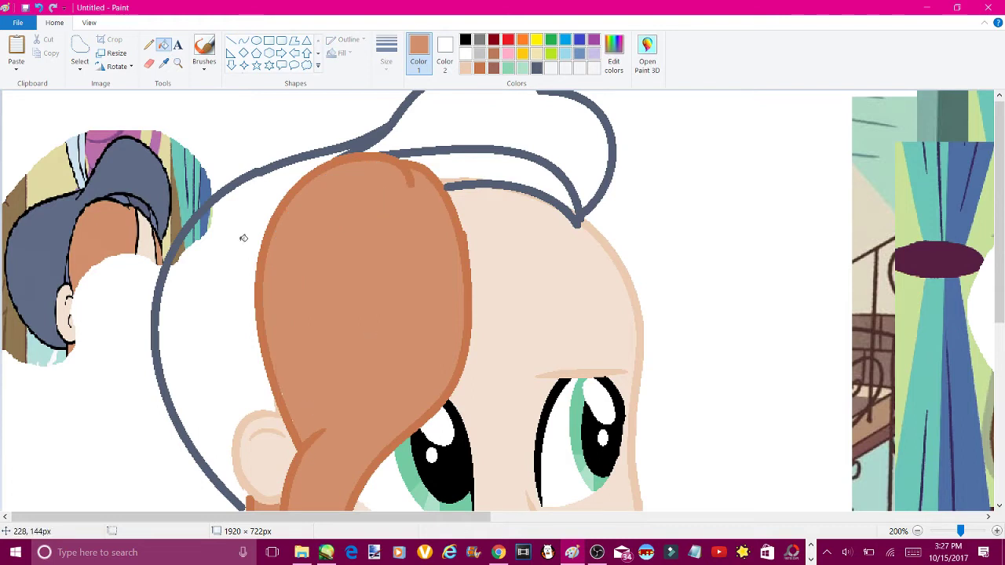
Fill the hat's crown and back brim with the blue-grey sampled from the hat reference
left_click(156, 298)
left_click(203, 293)
left_click(475, 161)
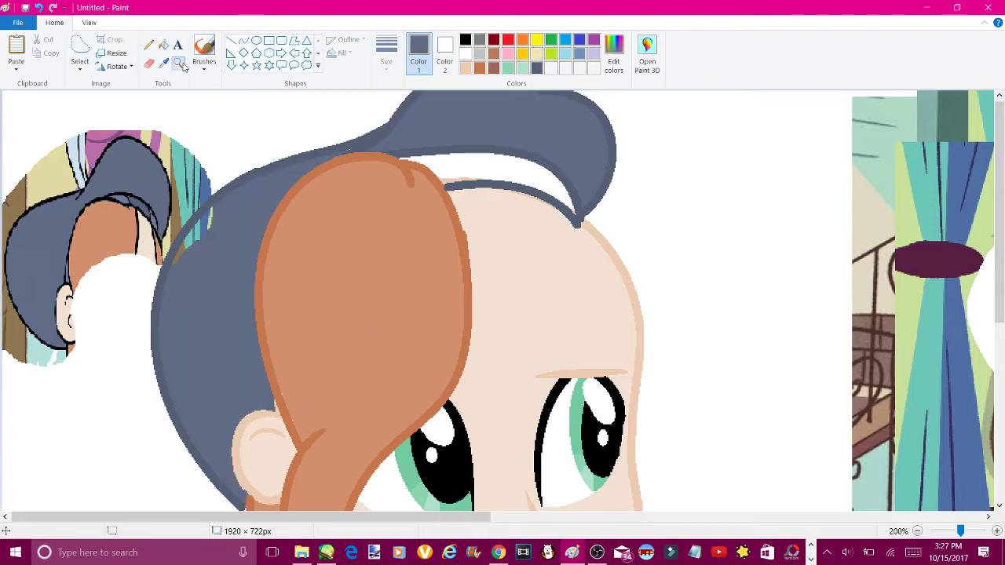
Paint over the leftover reference pixels along the inside of the back brim's outline with the hat's fill colour
left_click(148, 44)
scroll(171, 212, "up", 5, "ctrl")
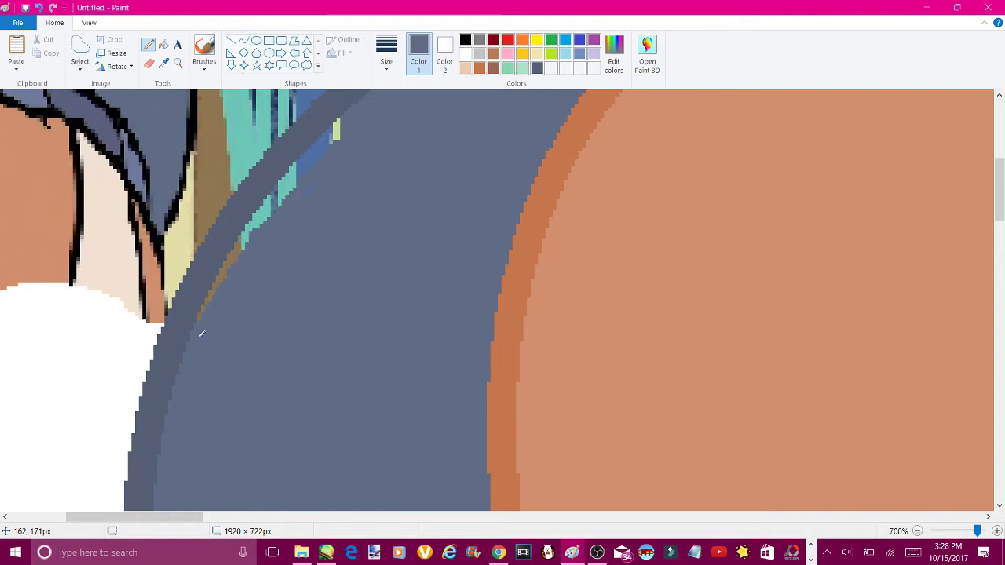
left_click_drag(201, 333, 310, 186)
scroll(663, 502, "down", 6, "ctrl")
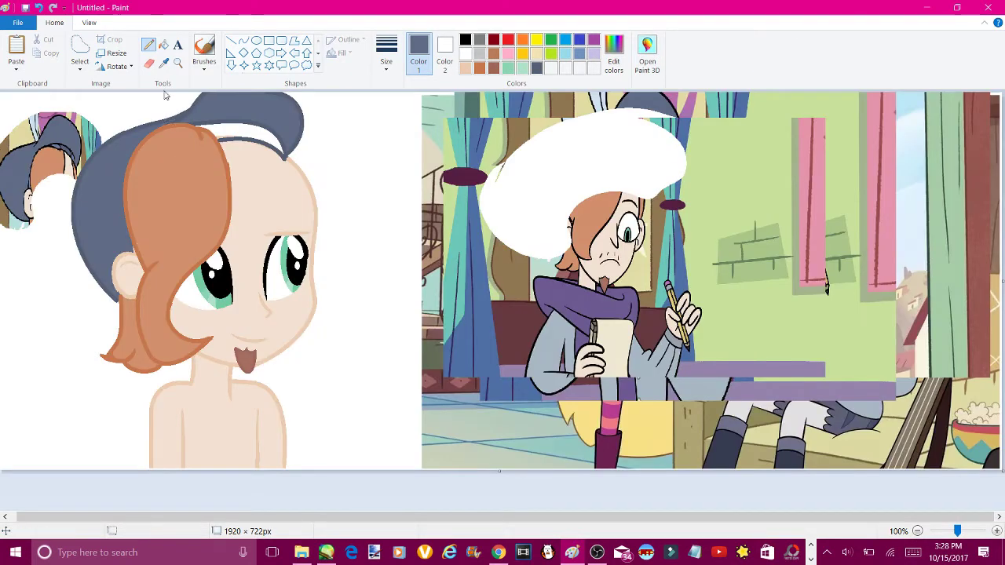
Draw short curved dividers in dark blue-grey across the white band between the hat's lower edge and the forehead
left_click(178, 63)
left_click(224, 143)
left_click(225, 143)
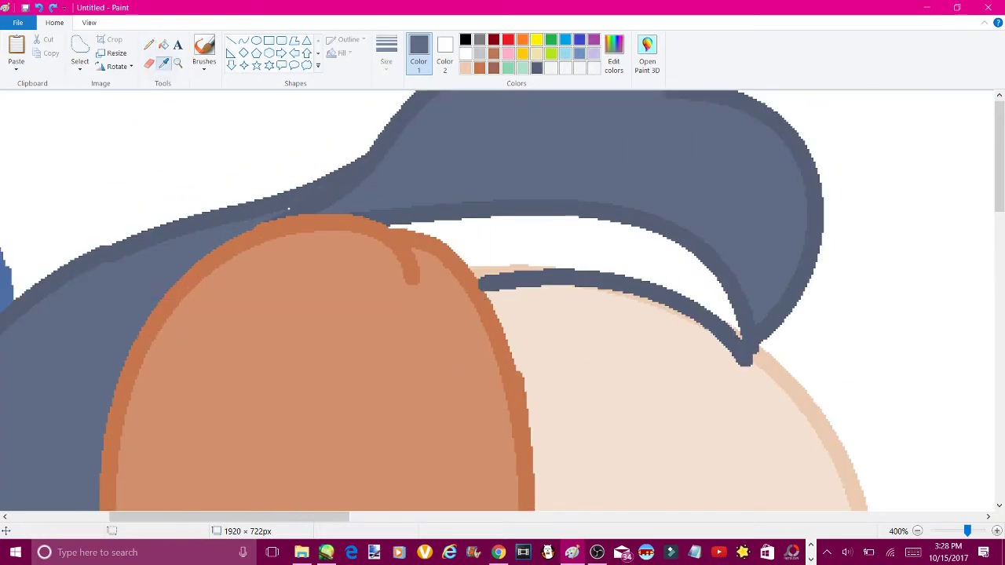
left_click(243, 40)
left_click_drag(471, 220, 528, 271)
left_click_drag(558, 219, 605, 274)
mouse_move(639, 228)
left_mouse_down()
mouse_move(660, 290)
mouse_move(669, 259)
left_mouse_up()
left_click_drag(699, 310, 693, 253)
scroll(706, 298, "right", 2)
scroll(471, 236, "left", 6)
Fill alternate sections of the hat's underside band, including both ends, with a lighter blue
left_click(163, 45)
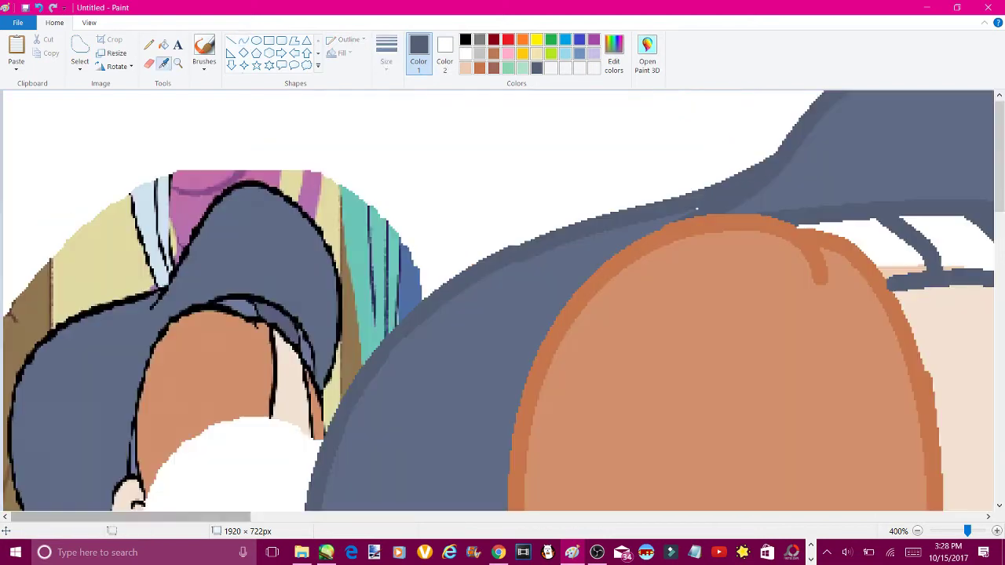
scroll(314, 235, "right", 8)
left_click(268, 234)
left_click(306, 272)
left_click(432, 248)
left_click(531, 312)
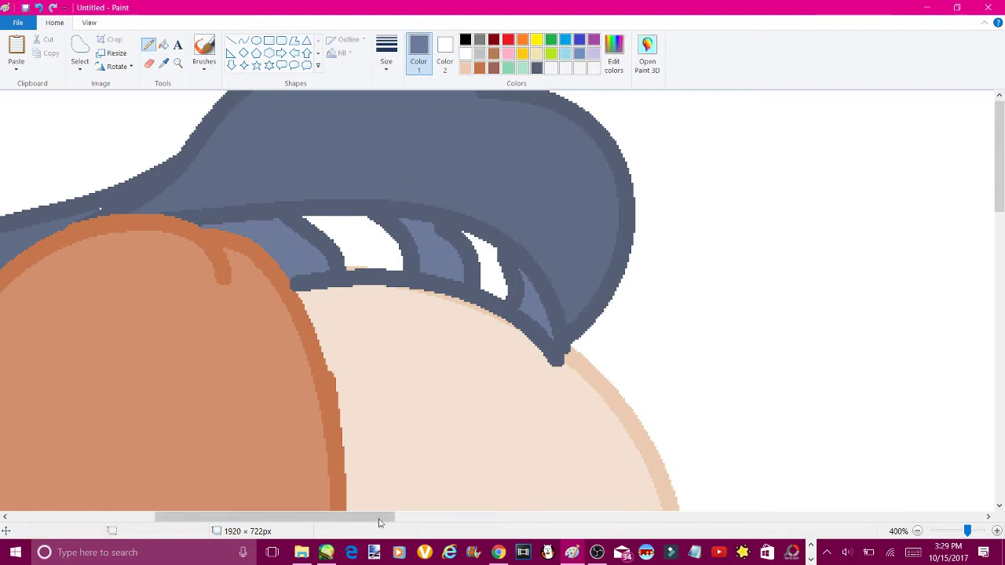
Fill the two remaining white sections of the underside band and the leftover spot beside them with dark blue-grey
mouse_move(379, 519)
left_mouse_down()
mouse_move(254, 518)
mouse_move(383, 519)
left_mouse_up()
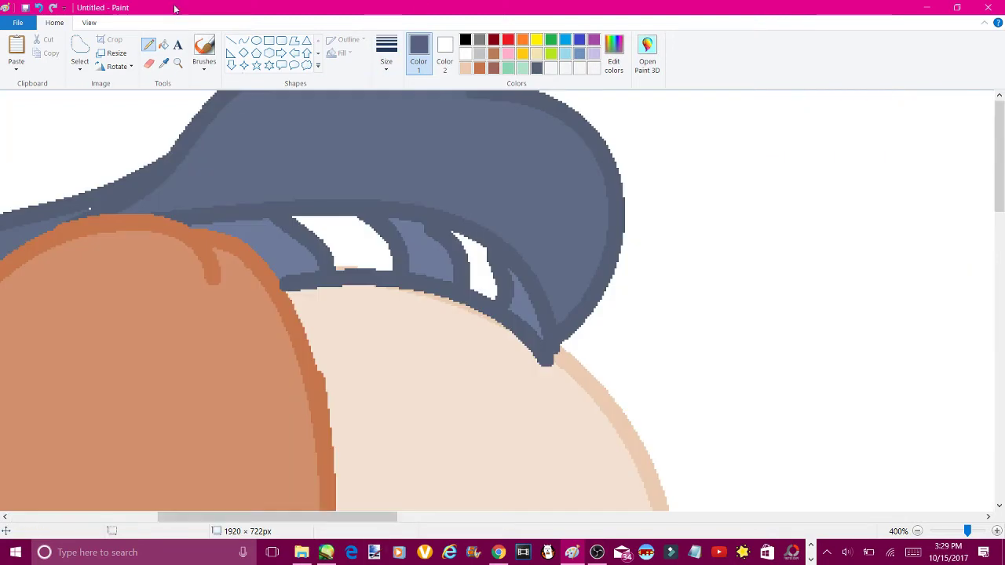
left_click(163, 45)
left_click(474, 259)
left_click(343, 250)
left_click(345, 268)
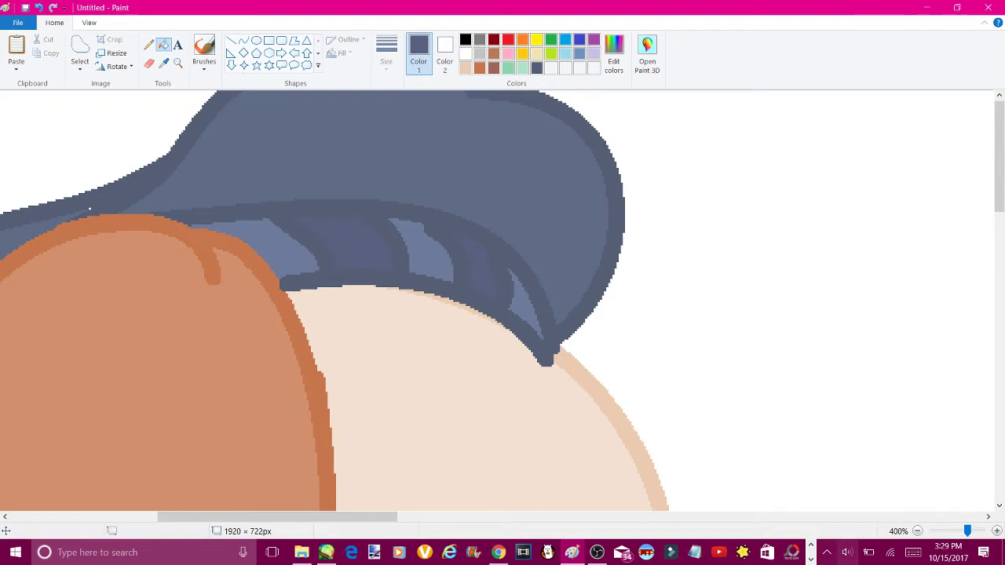
Draw a dark orange hair curve bulging outward past the far side of the face, from the hat's front to eye level
left_click(917, 531)
left_click(917, 532)
left_click(917, 531)
left_click(163, 62)
left_click(181, 165)
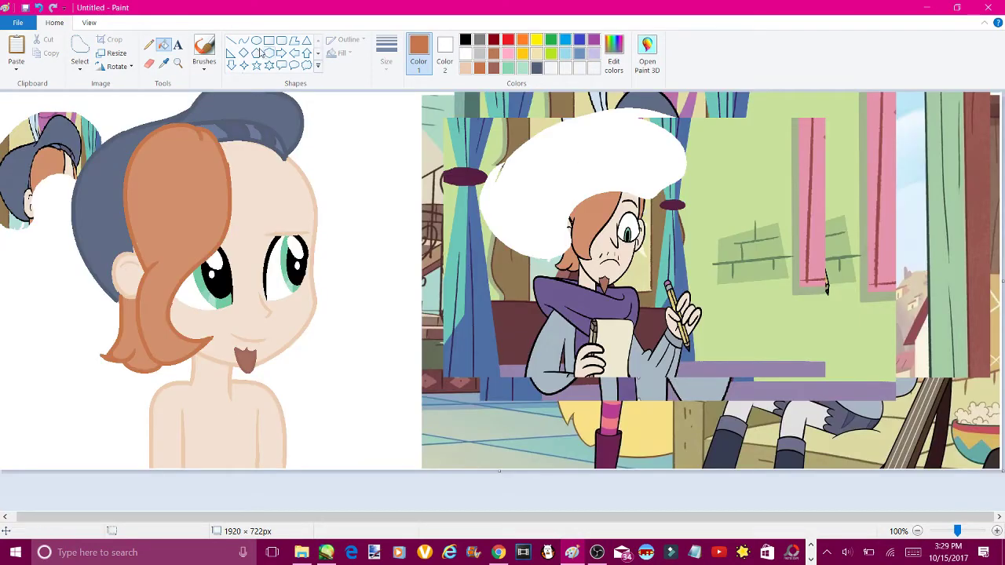
left_click(244, 39)
mouse_move(296, 150)
left_mouse_down()
mouse_move(343, 201)
mouse_move(321, 275)
left_mouse_up()
left_click_drag(347, 197, 350, 205)
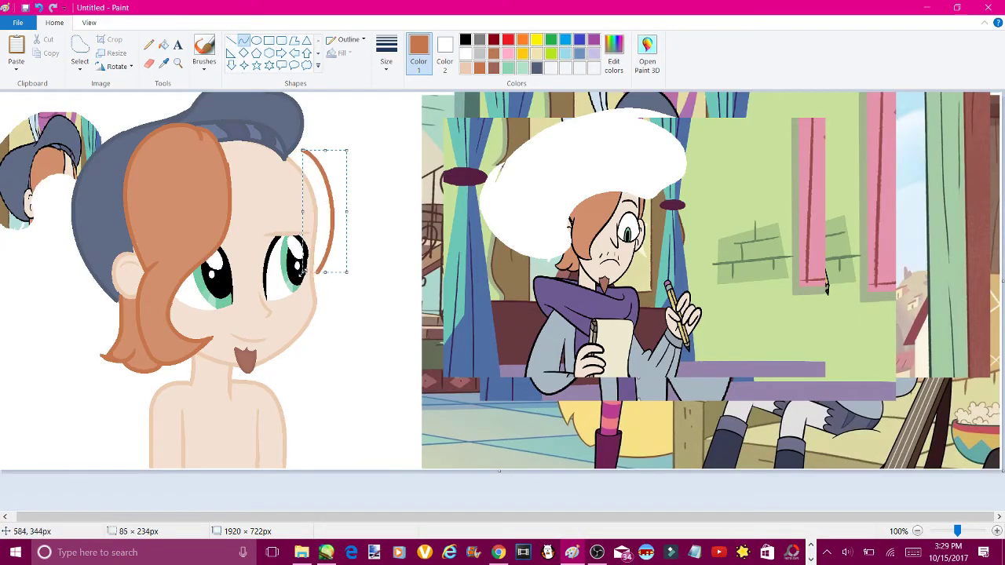
left_click(329, 144)
Connect the top of the new hair curve to the hat's front edge with a short dark orange line
left_click(178, 63)
left_click(369, 205)
left_click(244, 40)
left_click_drag(293, 138, 302, 145)
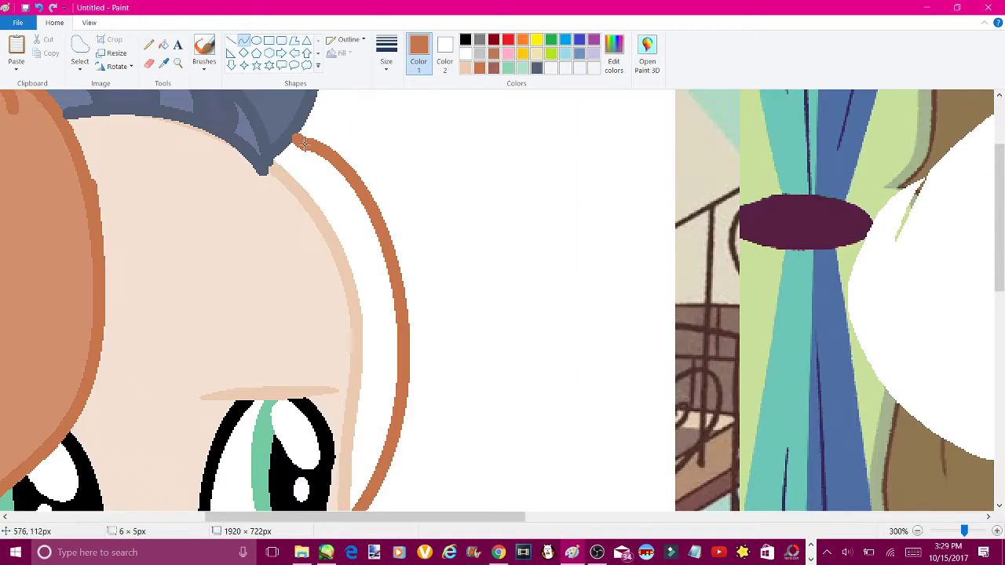
left_click(232, 41)
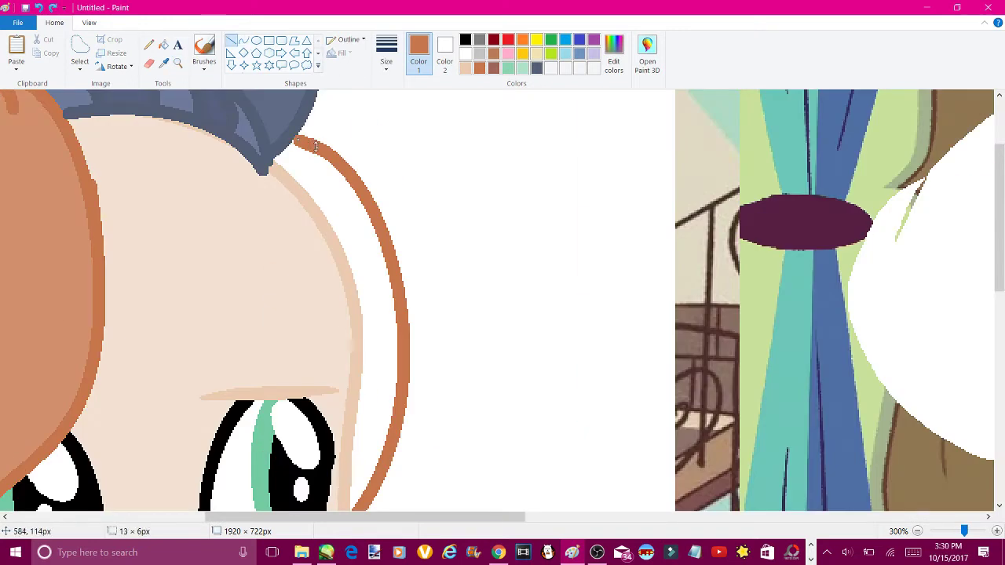
Fill the hair lock beside the forehead with the lighter orange of the front hair
scroll(310, 144, "down", 3)
scroll(310, 143, "up", 3)
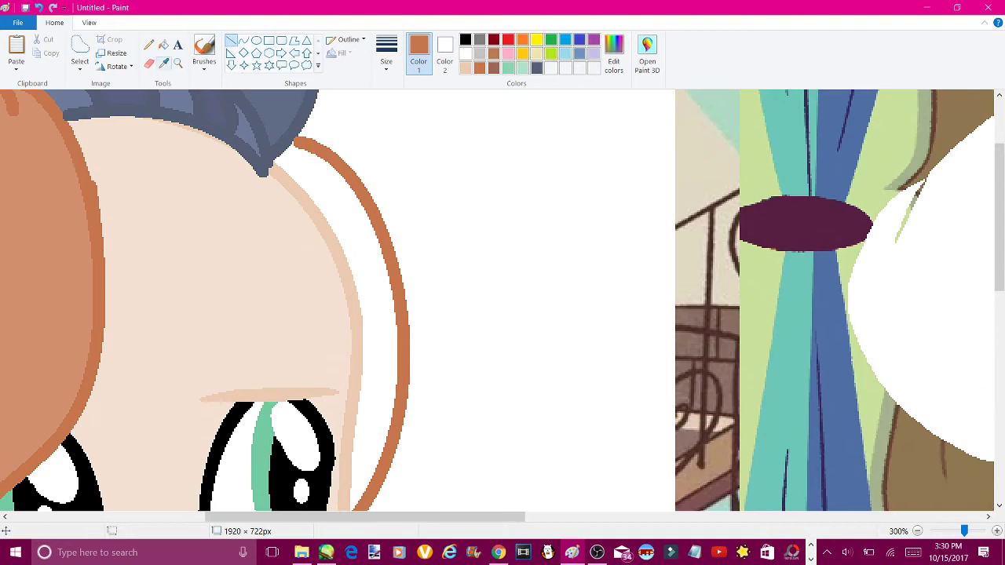
left_click(163, 63)
left_click(346, 330)
left_click(163, 44)
left_click(377, 314)
Close the lower tip of the side hair lock with a dark orange line and recolour its inner outline to match
scroll(377, 314, "down", 3)
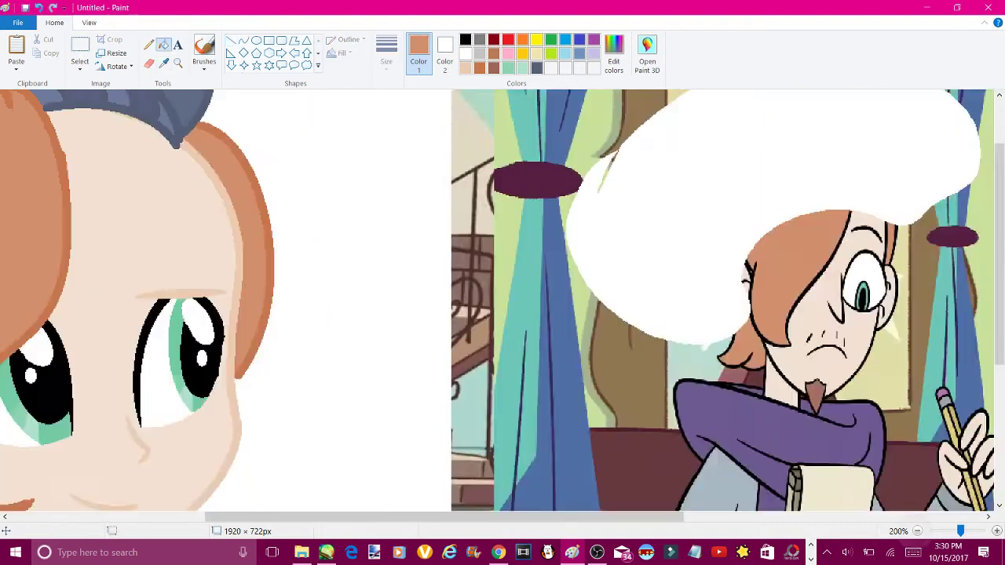
left_click(178, 63)
left_click(176, 179)
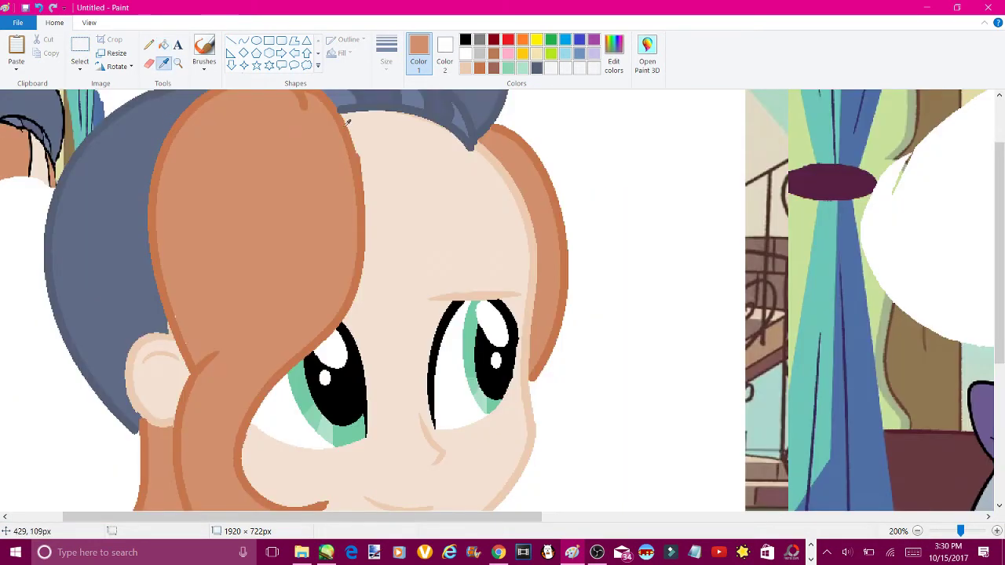
left_click(233, 42)
left_click_drag(534, 377, 523, 382)
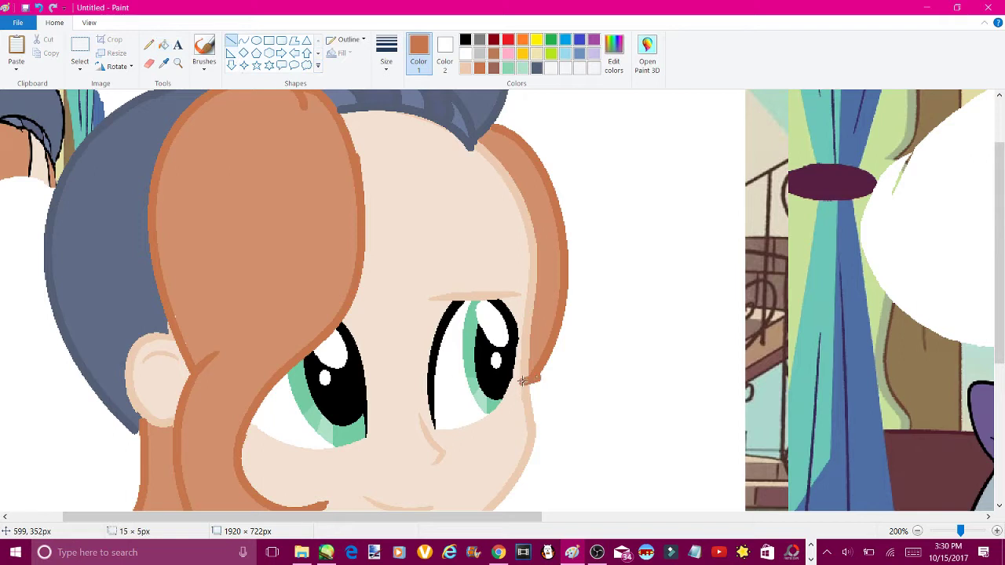
left_click(163, 45)
left_click(526, 207)
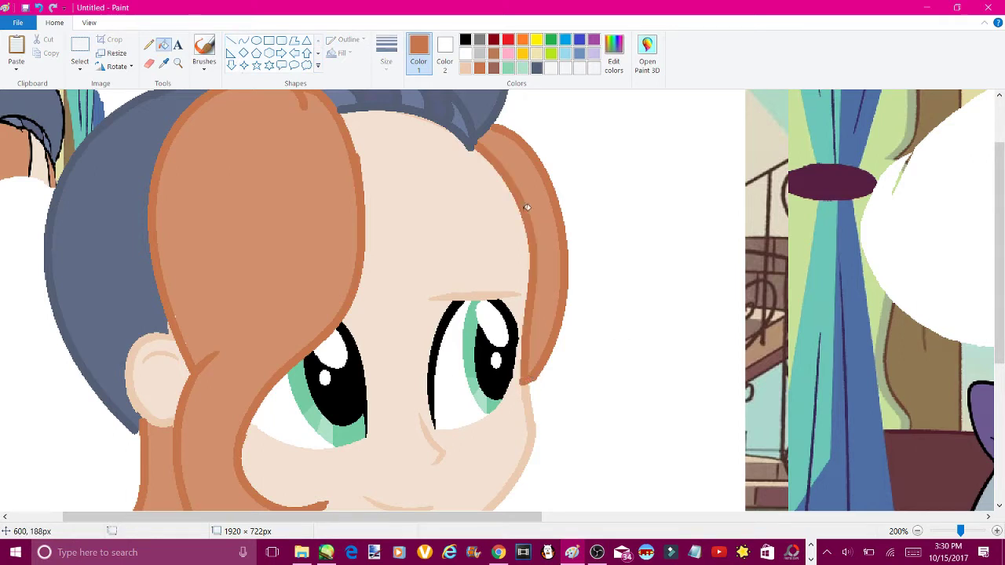
Pick the scarf's purple from the reference picture and adjust it to a darker shade, about red 88, green 72, blue 119
scroll(592, 422, "down", 1, "ctrl")
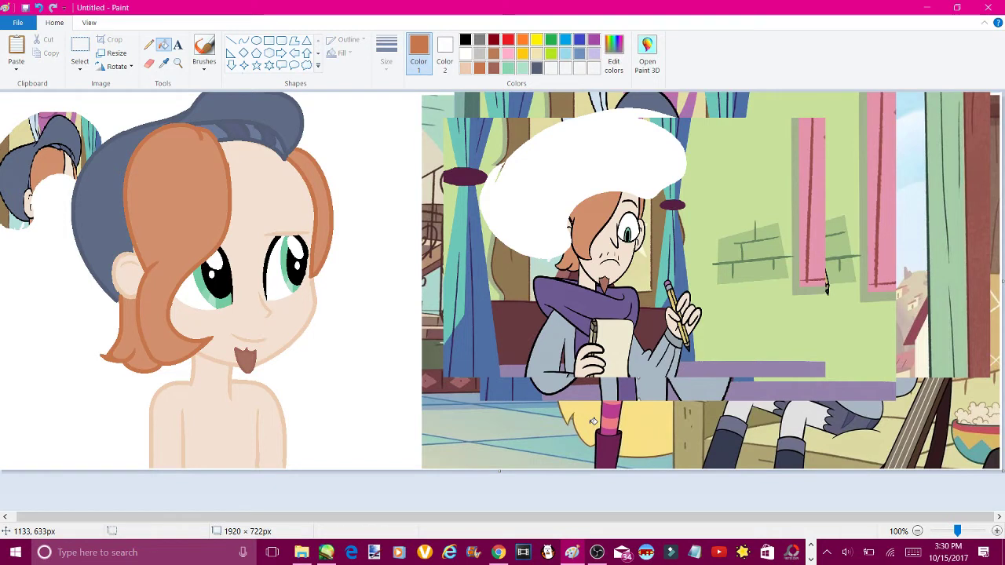
left_click(162, 63)
left_click(565, 297)
left_click(567, 69)
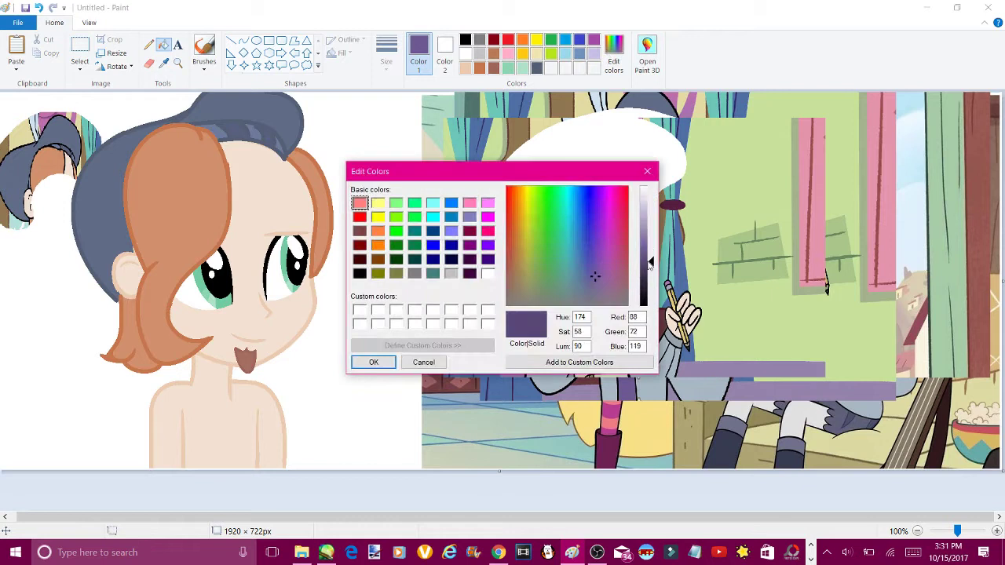
left_click(380, 359)
Delete the large scraps of the old reference picture beside the head using rectangular selections
left_click(79, 55)
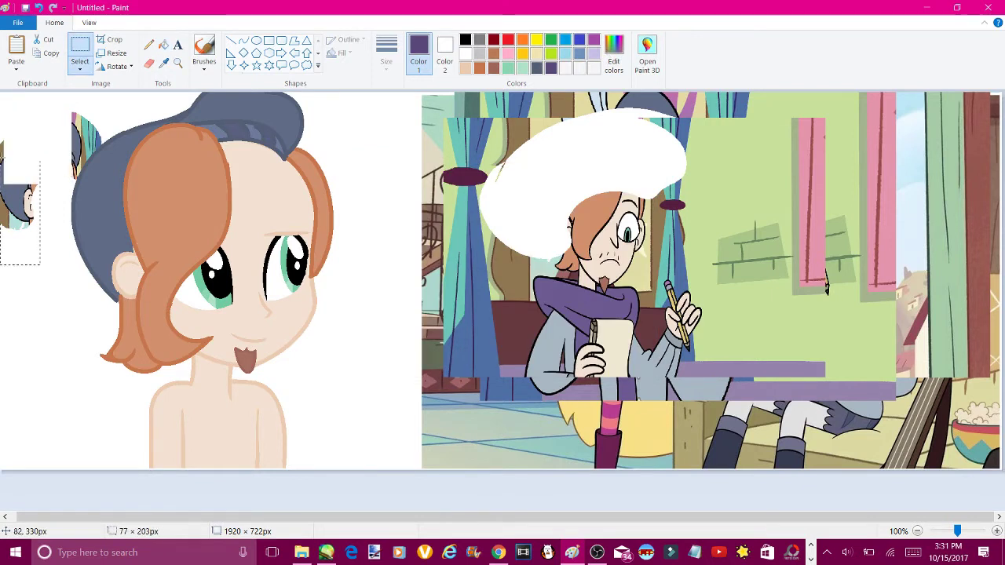
left_click_drag(51, 104, 102, 140)
key("Delete")
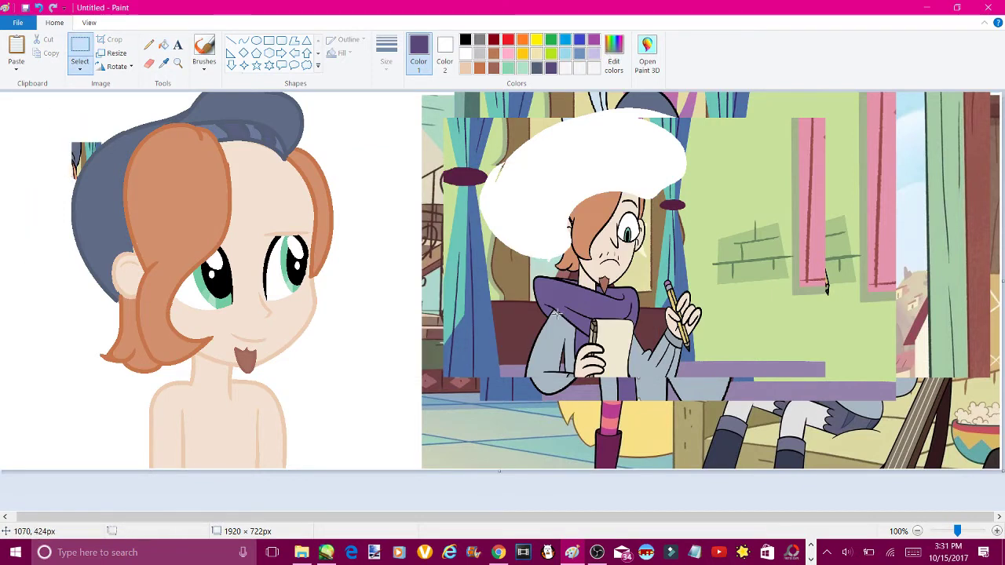
Paint over the remaining reference scraps at the canvas edge and along the blue outline with white
scroll(118, 141, "up", 2)
left_click(80, 69)
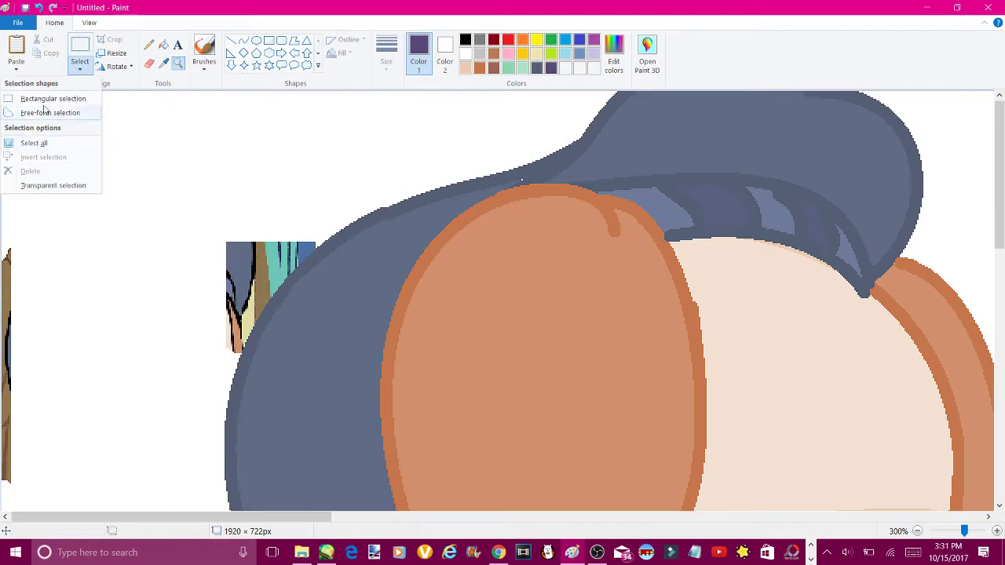
left_click(45, 112)
left_click(148, 45)
left_click_drag(228, 245, 236, 271)
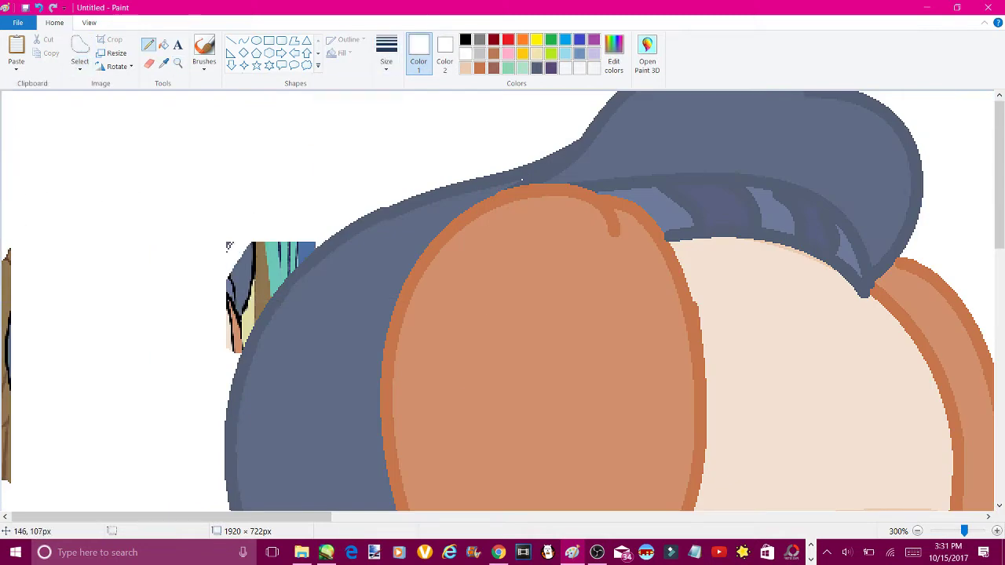
left_click_drag(6, 251, 5, 483)
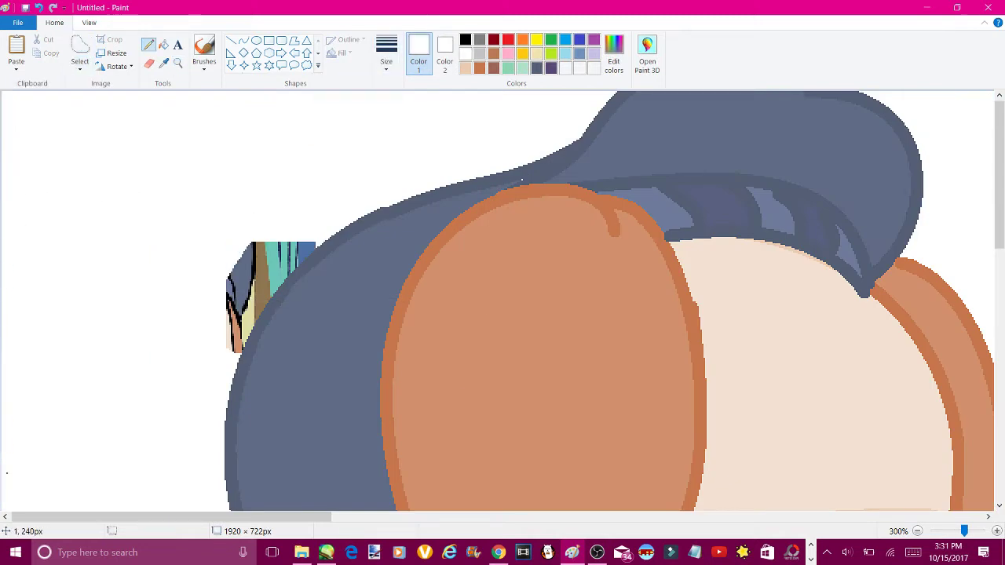
mouse_move(230, 245)
left_mouse_down()
mouse_move(263, 275)
mouse_move(235, 318)
mouse_move(253, 290)
mouse_move(314, 249)
left_mouse_up()
left_click_drag(275, 292, 241, 345)
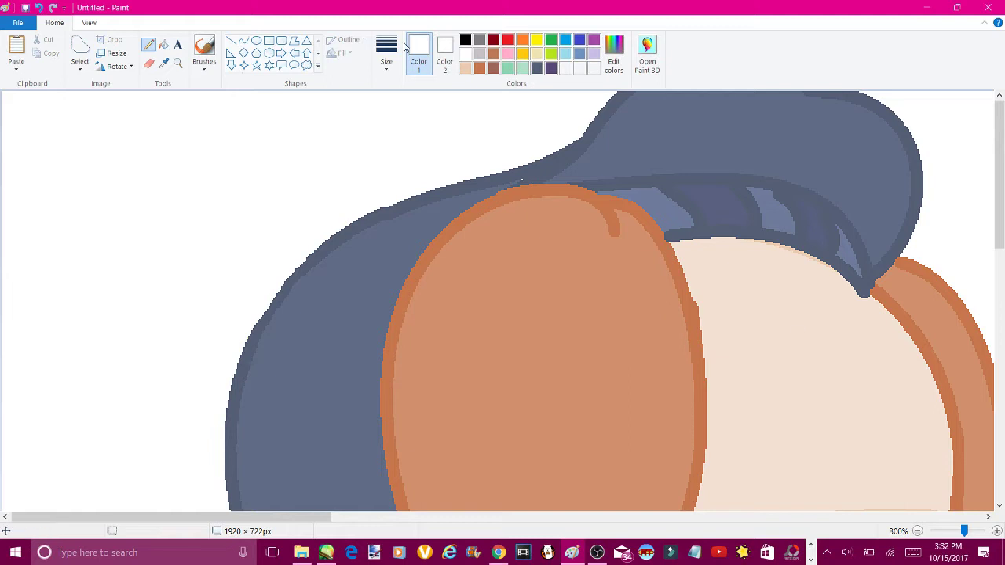
Pick the feather's pale blue from the reference picture and adjust it to about red 179, green 210, blue 230
left_click(164, 63)
double_click(918, 531)
left_click(148, 45)
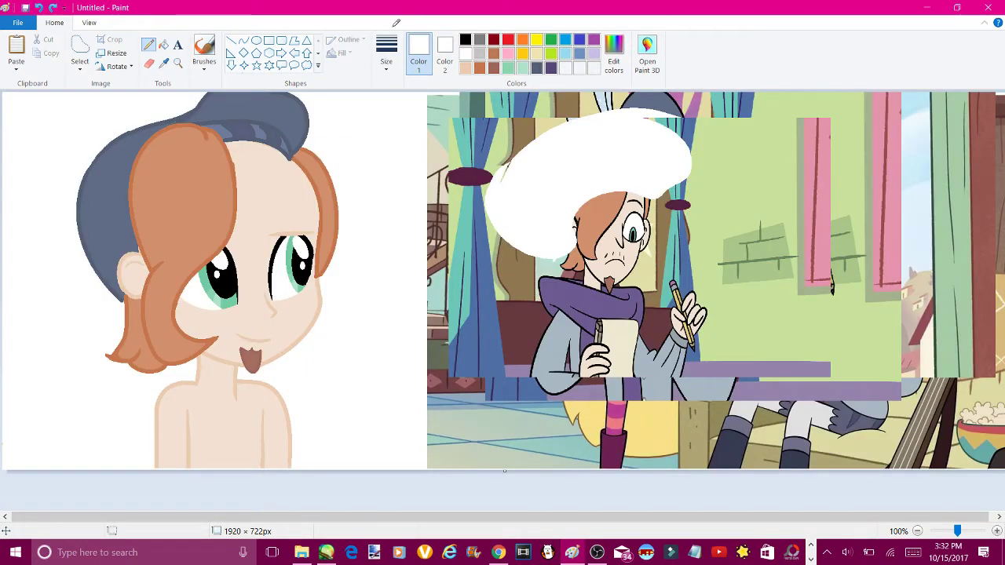
left_click(178, 63)
left_click(259, 162)
left_click(244, 39)
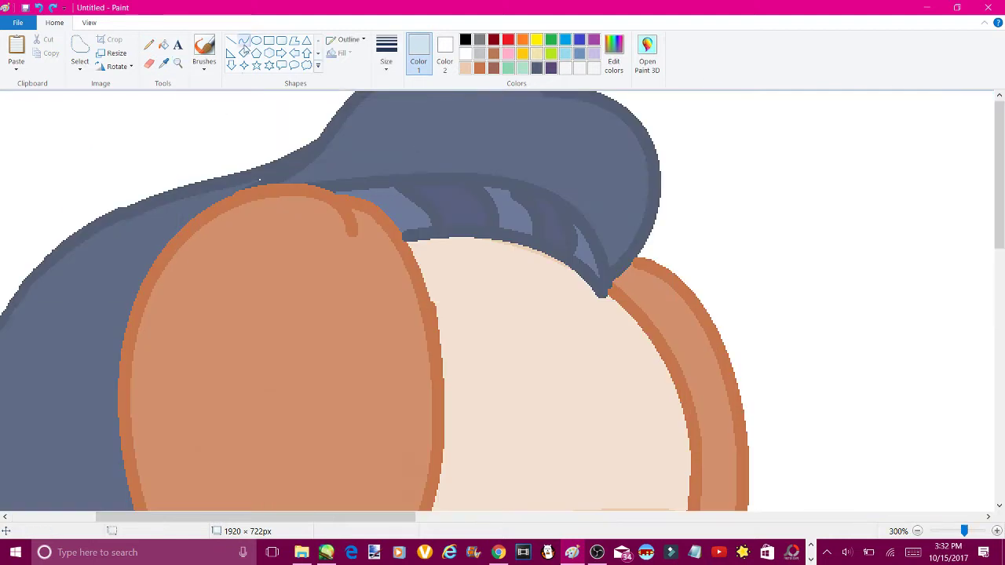
left_click_drag(238, 175, 164, 62)
left_click(614, 61)
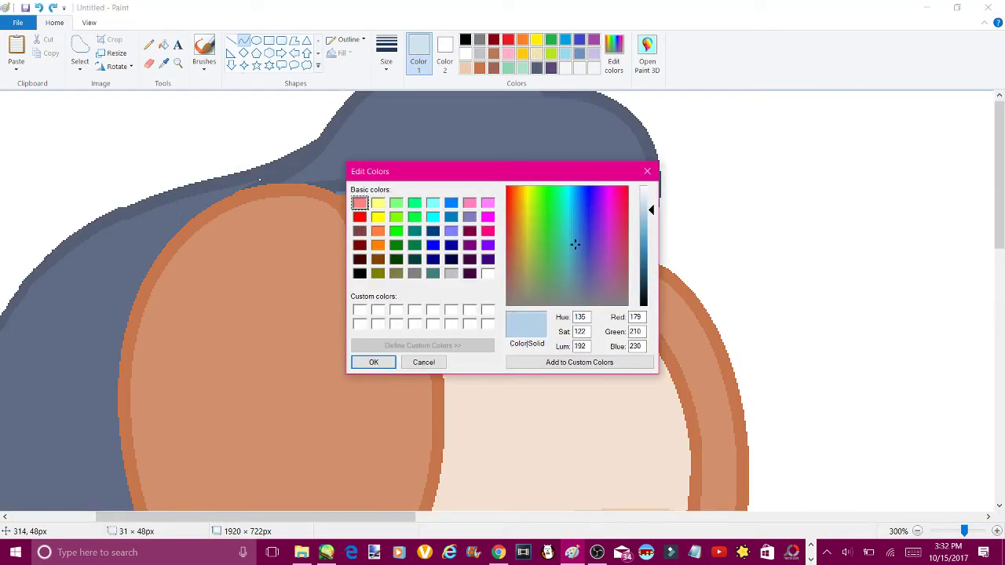
left_click(374, 362)
Draw a pale blue feather behind the hat with two thick outer curves and thinner inner lines, and fill it
left_click_drag(240, 171, 179, 91)
mouse_move(208, 129)
left_mouse_down()
mouse_move(294, 100)
mouse_move(308, 144)
left_mouse_up()
left_click_drag(250, 99, 268, 154)
left_click(253, 133)
left_click(387, 55)
left_click(357, 142)
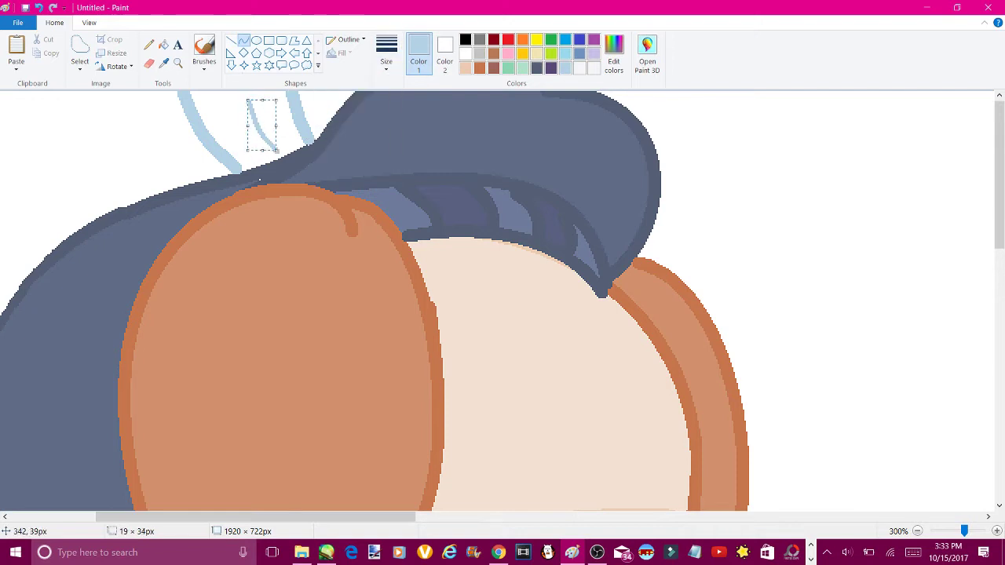
left_click(387, 55)
left_click(356, 115)
left_click(324, 219)
scroll(260, 180, "down", 2)
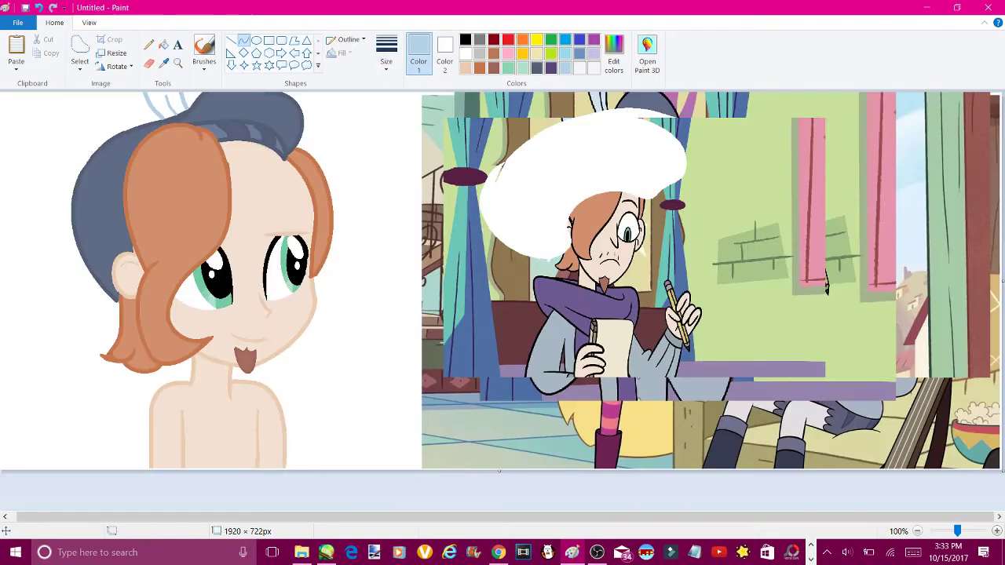
left_click(162, 45)
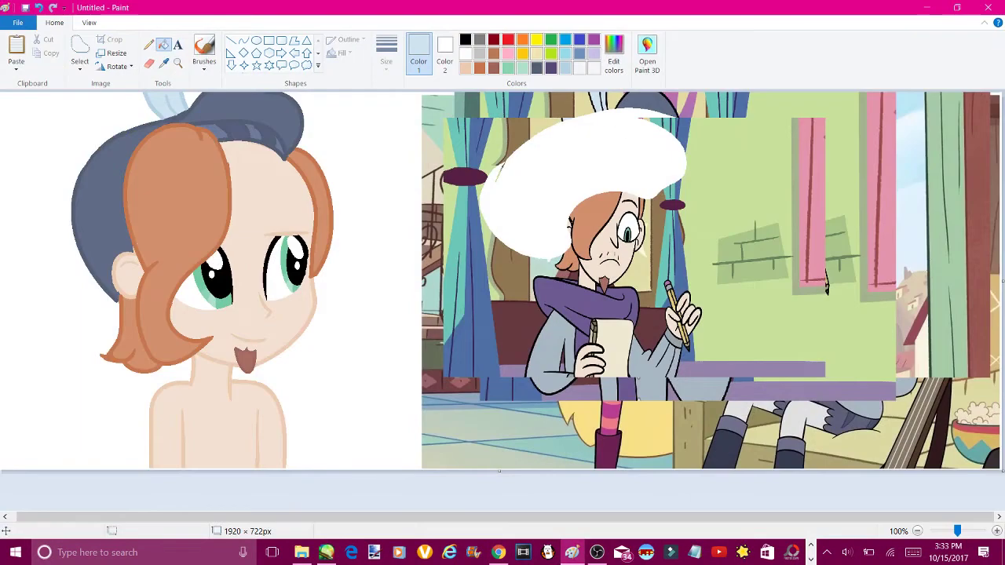
Set black as the drawing colour for the facial lines above the mouth
left_click(177, 63)
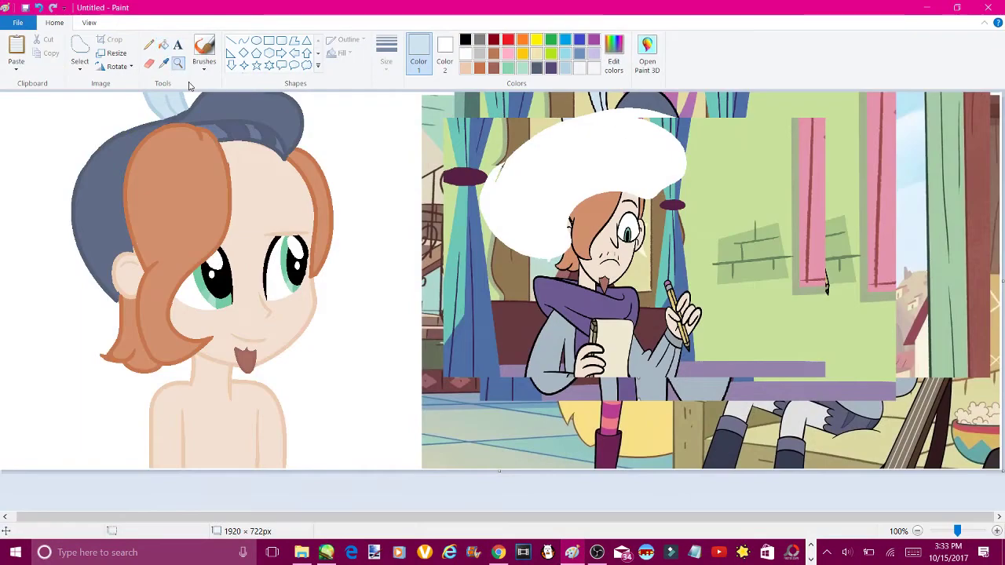
left_click(465, 40)
left_click(251, 322)
left_click(370, 280)
left_click(244, 39)
left_click_drag(281, 183, 245, 229)
left_click_drag(263, 206, 316, 220)
key("ctrl+z")
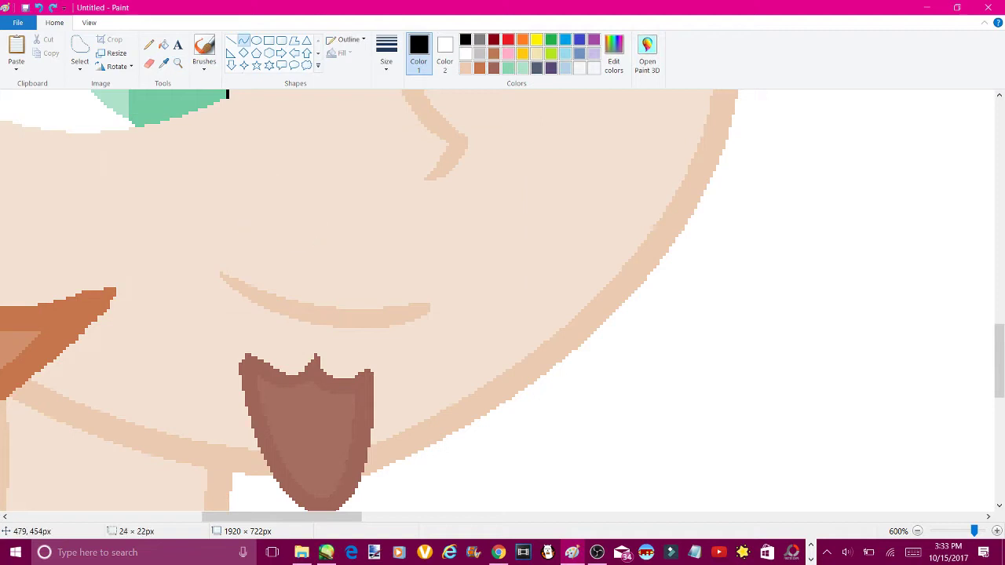
left_click(231, 39)
left_click_drag(291, 180, 234, 237)
left_click_drag(315, 192, 309, 267)
left_click_drag(356, 197, 386, 267)
left_click_drag(411, 216, 448, 282)
left_click_drag(426, 249, 422, 235)
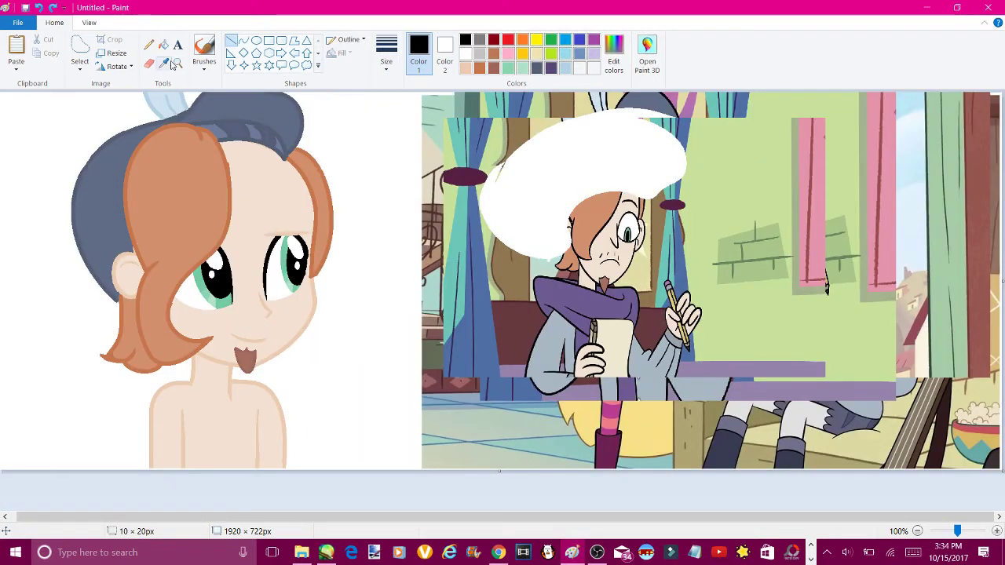
Draw four short slanted black lines in a row above the mouth, each about 20 px tall
scroll(353, 157, "up", 3)
left_click_drag(265, 193, 218, 244)
left_click_drag(301, 202, 265, 258)
left_click_drag(330, 206, 353, 264)
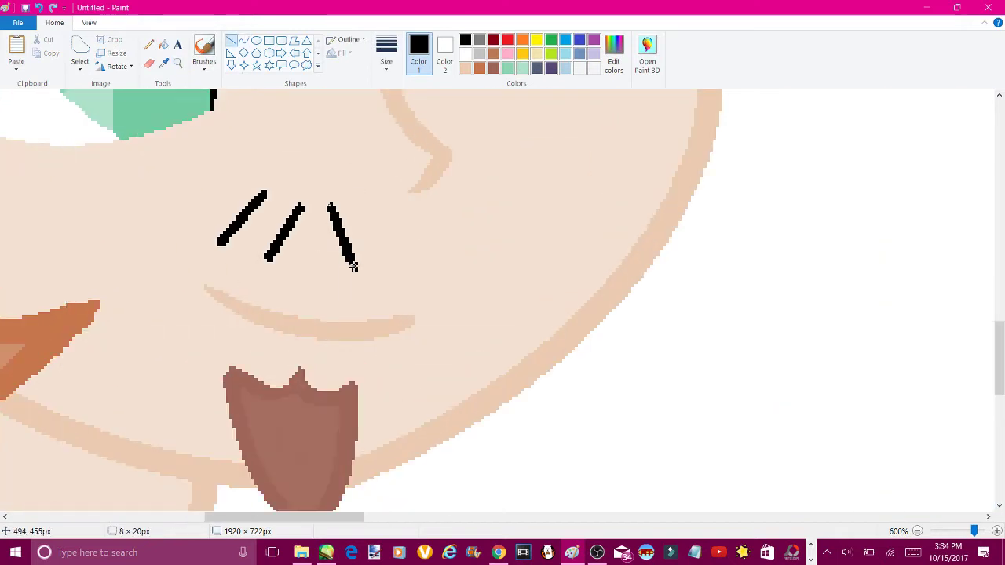
left_click_drag(374, 207, 410, 259)
Move the two black lines nearest the nose further from the other pair using a free-form selection
scroll(433, 265, "down", 5)
scroll(826, 289, "down", 3)
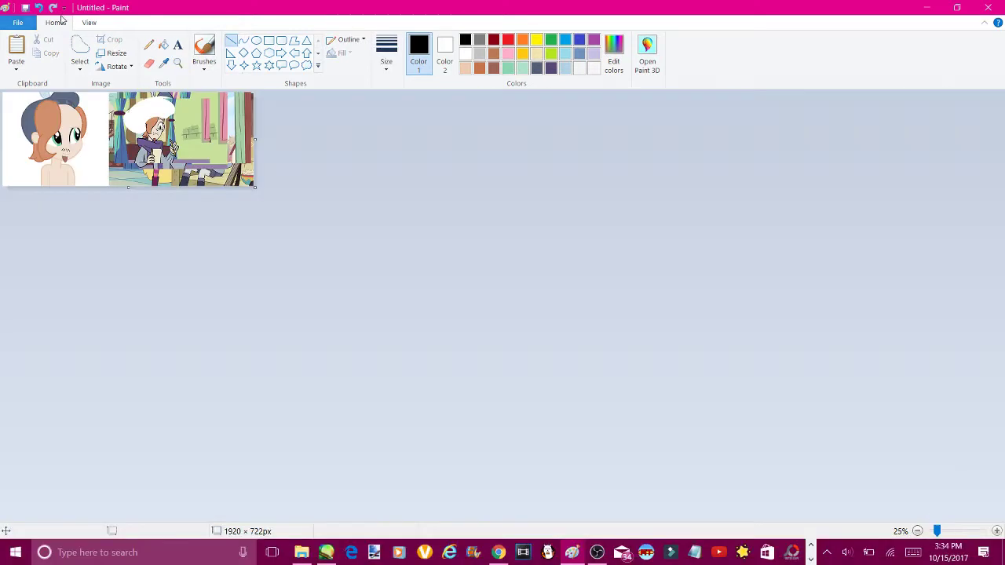
left_click(177, 63)
scroll(249, 230, "up", 3)
left_click(216, 371)
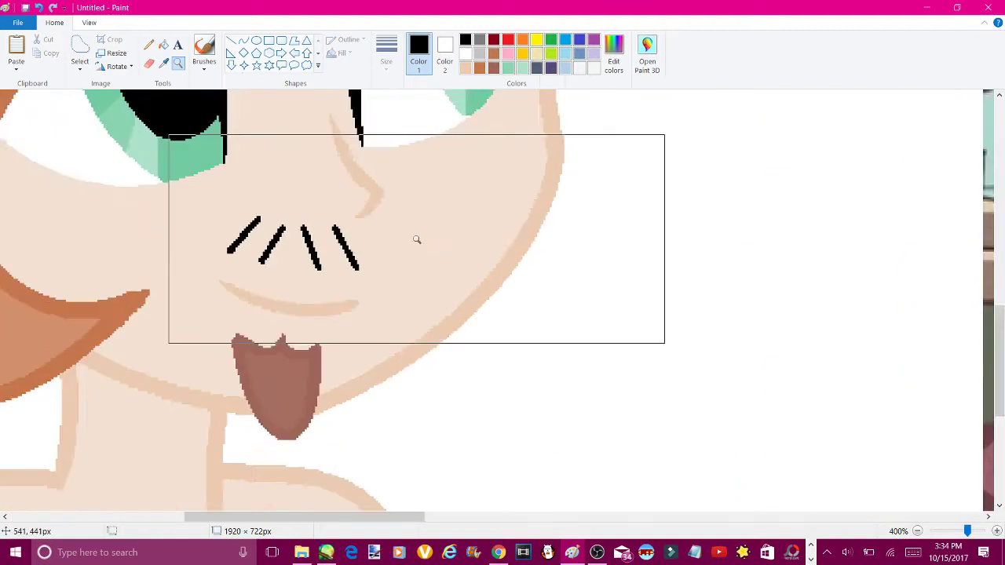
left_click(416, 241)
left_click(80, 69)
left_click(47, 126)
left_click_drag(262, 275, 276, 276)
left_click_drag(330, 212, 412, 233)
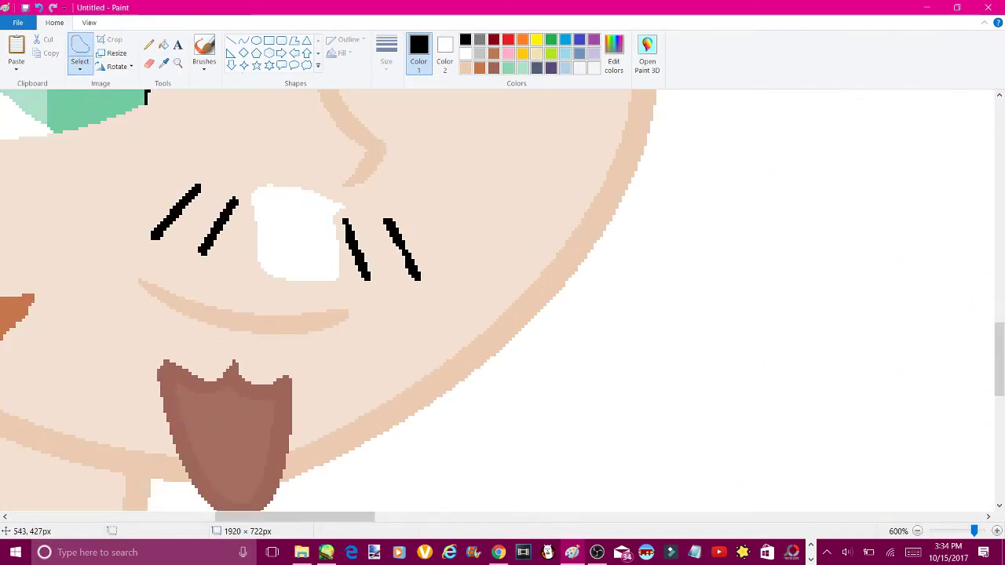
Nudge the other pair of black lines above the mouth slightly downward with a free-form selection
left_click_drag(130, 157, 132, 160)
left_click_drag(206, 157, 202, 161)
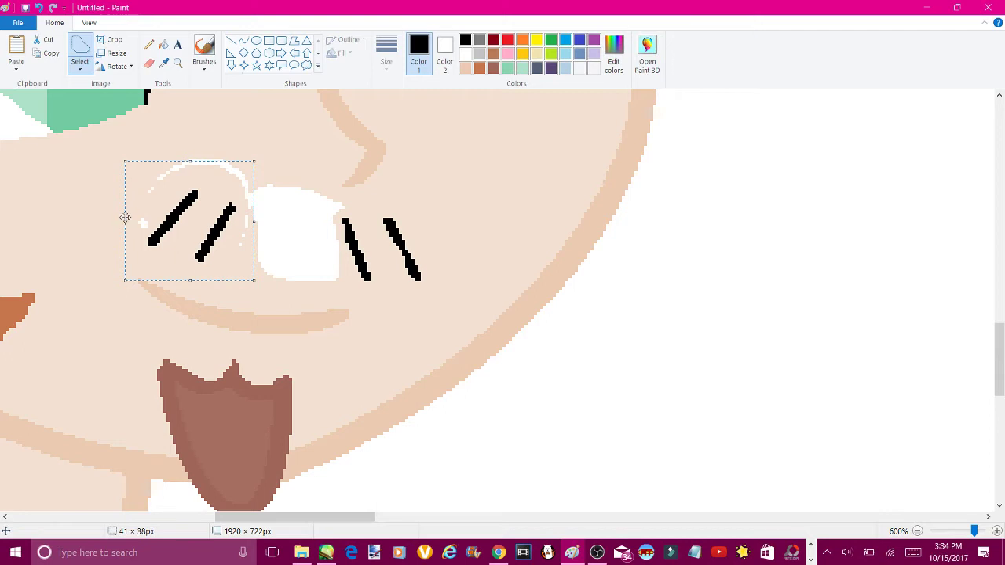
left_click(180, 224)
key("ctrl+z")
Try to fill the white gaps around the moved lines with the face's skin tone
left_click(163, 45)
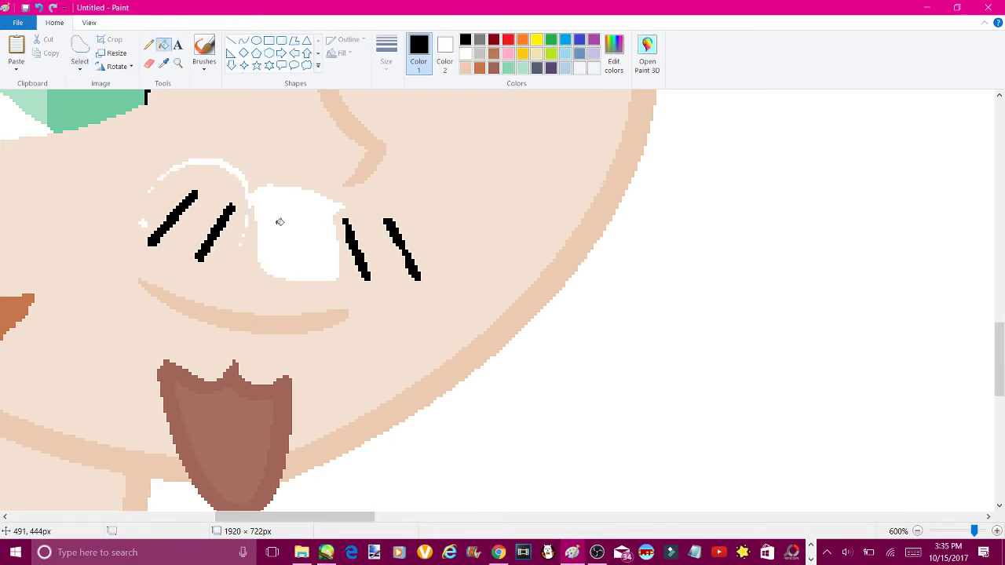
left_click(164, 63)
left_click(314, 193)
left_click(308, 149)
left_click(163, 63)
left_click(99, 476)
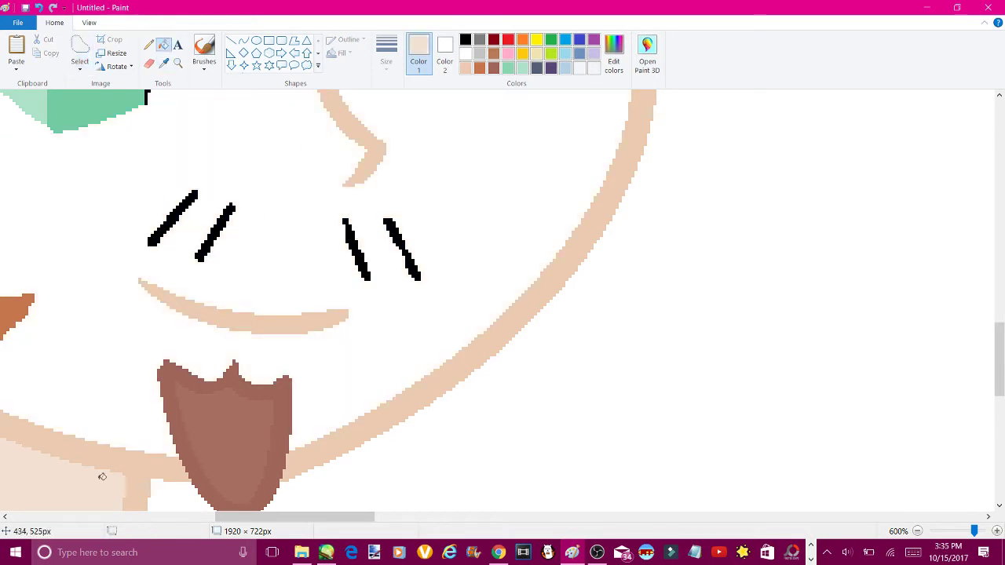
left_click(440, 339)
Set white as Color 1 and the skin tone as Color 2, and erase the white gaps to skin tone
scroll(615, 368, "down", 6)
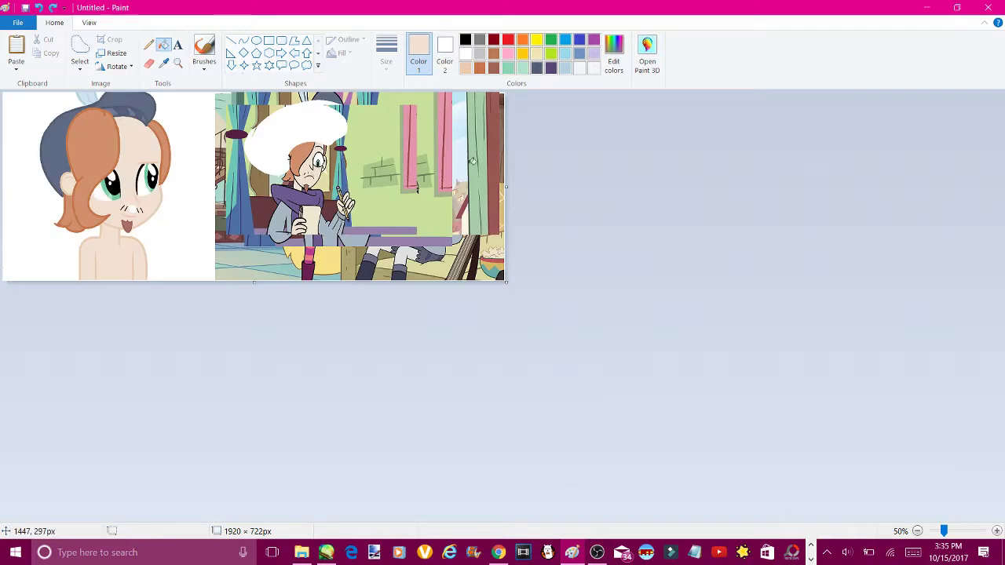
left_click(164, 63)
right_click(157, 139)
left_click(164, 63)
left_click(201, 106)
left_click(148, 63)
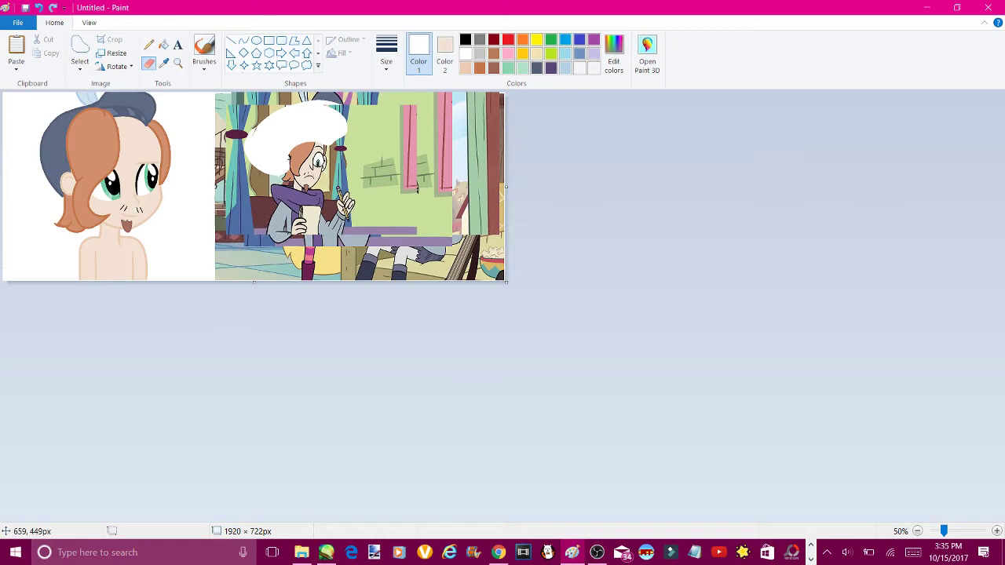
Set the saved dark purple as the drawing colour for outlining the scarf around the neck
left_click(177, 63)
left_click(127, 225)
left_click(261, 397)
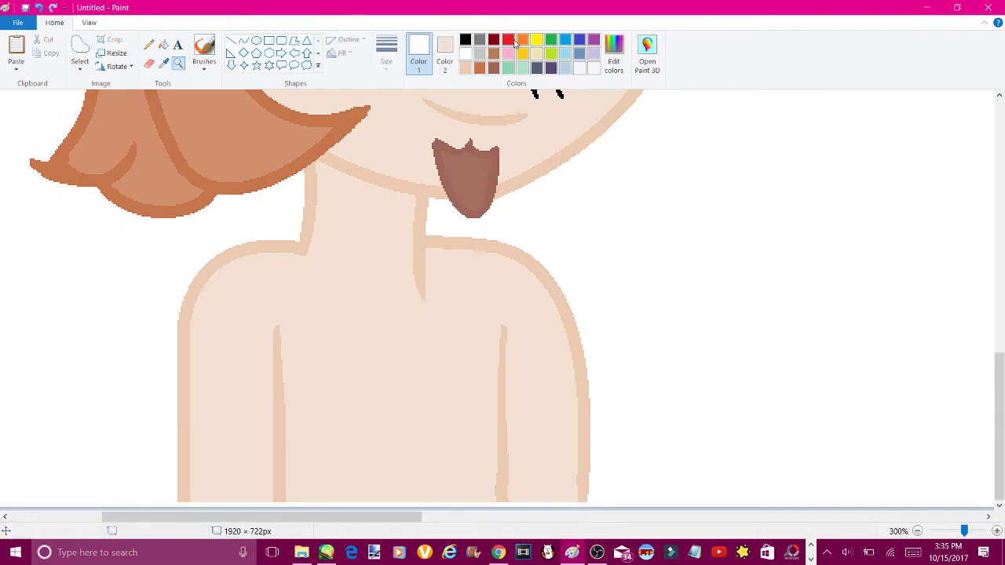
left_click(551, 68)
left_click(243, 40)
mouse_move(303, 186)
left_mouse_down()
mouse_move(413, 415)
mouse_move(442, 417)
left_mouse_up()
left_click_drag(358, 300, 291, 327)
key("ctrl+z")
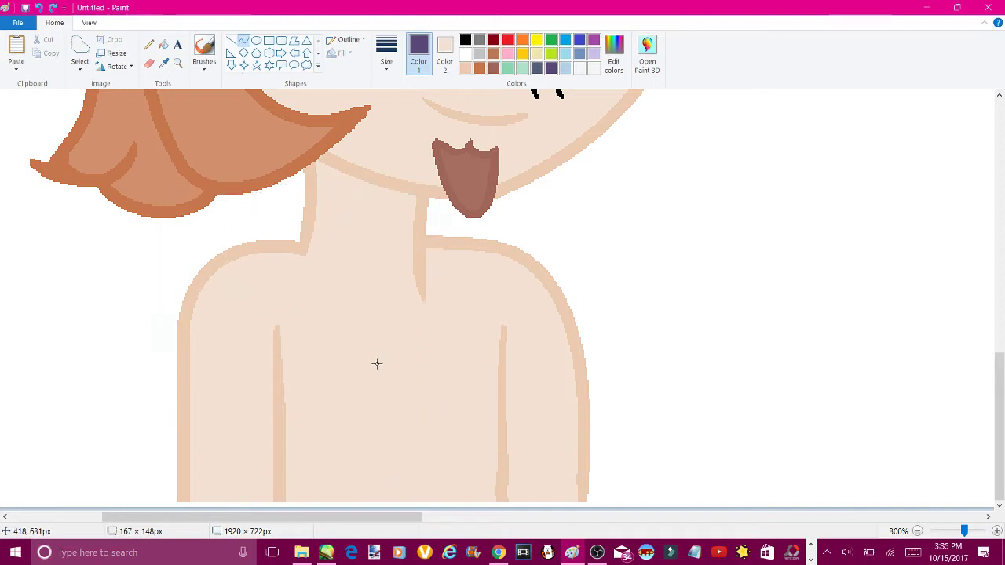
Switch to Chrome and browse the Ruberiot image results for a reference picture showing the character's scarf
key("alt+Tab")
scroll(503, 294, "down", 5)
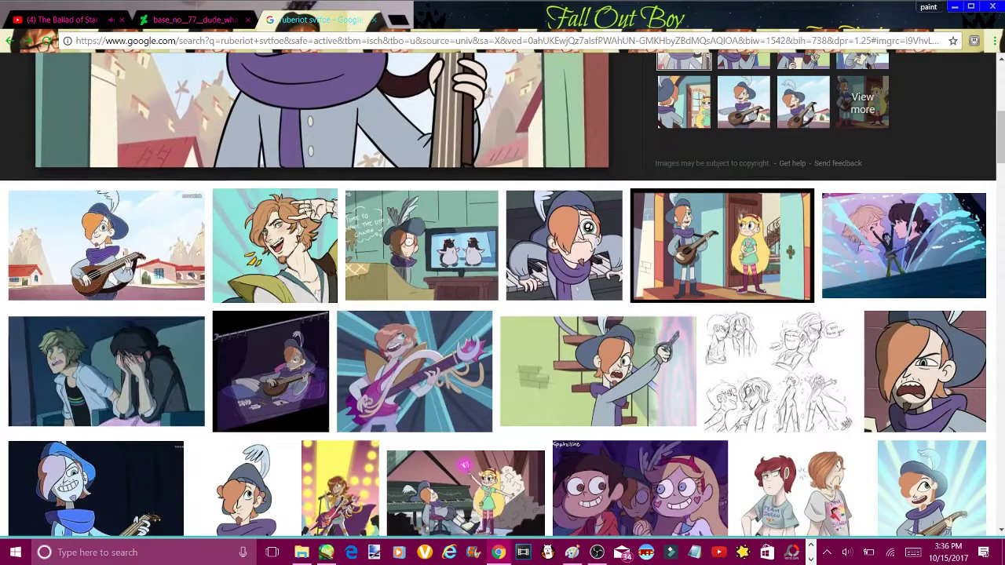
scroll(503, 294, "down", 2)
scroll(503, 293, "up", 1)
scroll(503, 294, "up", 3)
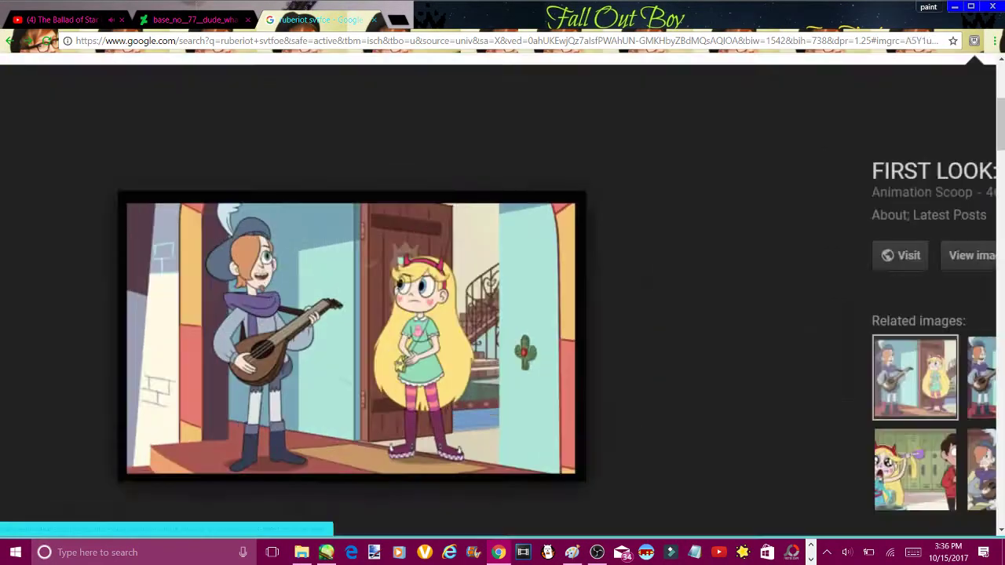
Switch back to Paint and undo the trial scarf curve drawn from the neck across the chest
key("alt+Tab")
key("ctrl+y")
left_click(385, 61)
left_click(356, 116)
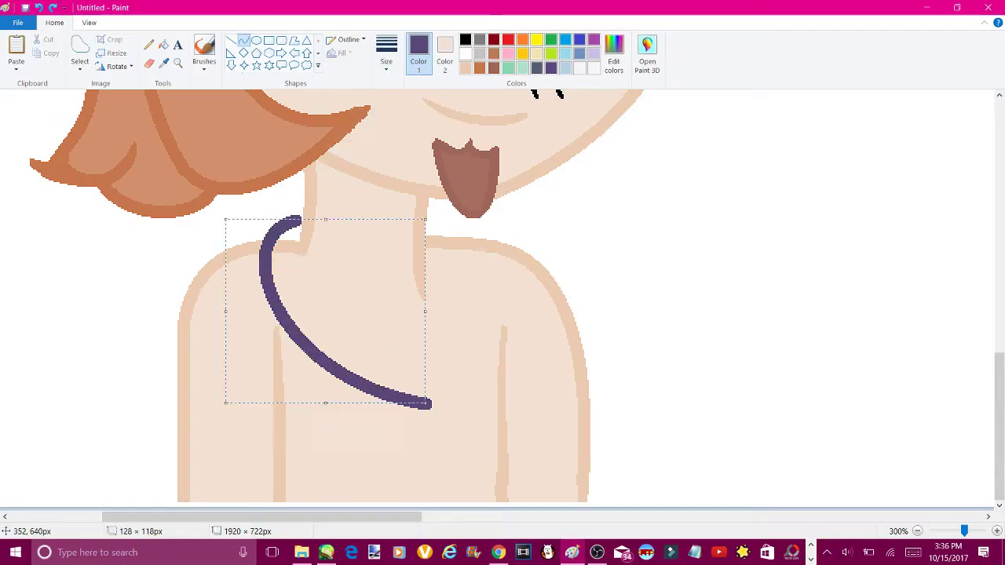
key("ctrl+z")
key("alt+Tab")
key("alt+Tab")
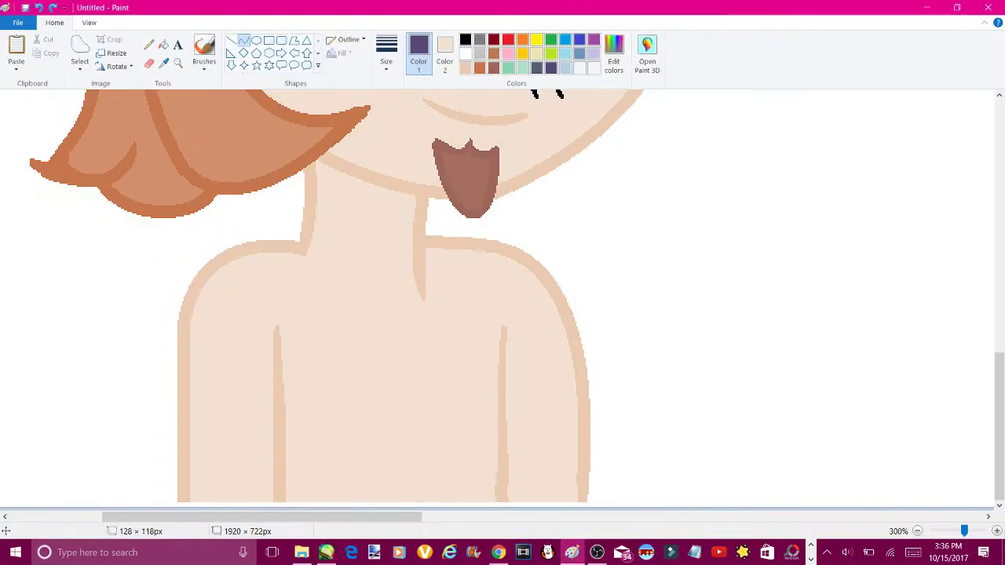
Cut out the scarf area of the reference picture with a free-form selection and place it beside the figure's body
scroll(502, 298, "down", 4)
left_click(80, 55)
left_click(444, 55)
left_click_drag(333, 223, 274, 205)
left_click_drag(308, 200, 47, 259)
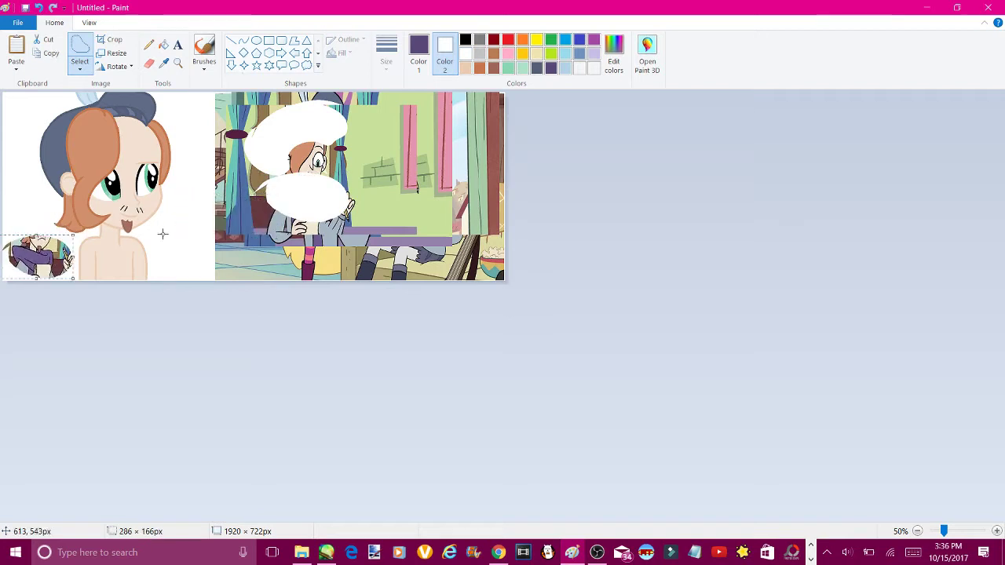
Draw the scarf's upper fold with a dark purple curve sloping below the neck and hooking up over the chest
left_click(177, 63)
left_click(63, 255)
left_click(94, 251)
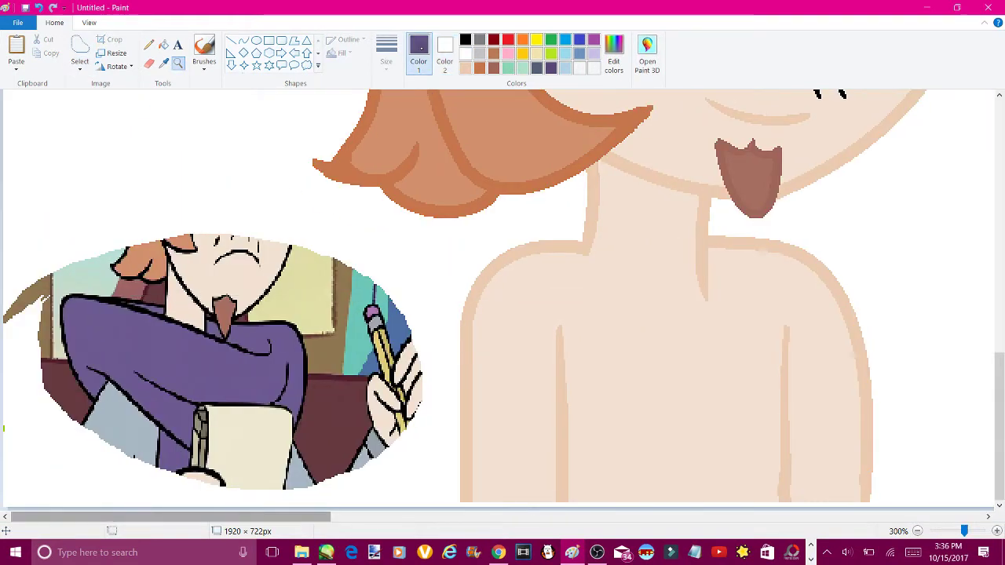
left_click(244, 40)
mouse_move(540, 241)
left_mouse_down()
mouse_move(732, 391)
mouse_move(754, 477)
mouse_move(874, 348)
left_mouse_up()
left_click_drag(550, 259, 519, 209)
left_click_drag(783, 348, 801, 282)
left_click(826, 330)
Draw the scarf's wavy lower edge across the chest and a rounded curve joining it to the neck at the shoulder
mouse_move(470, 255)
left_mouse_down()
mouse_move(607, 386)
mouse_move(807, 385)
mouse_move(889, 344)
left_mouse_up()
mouse_move(746, 389)
left_mouse_down()
mouse_move(753, 409)
mouse_move(764, 401)
left_mouse_up()
left_click(911, 307)
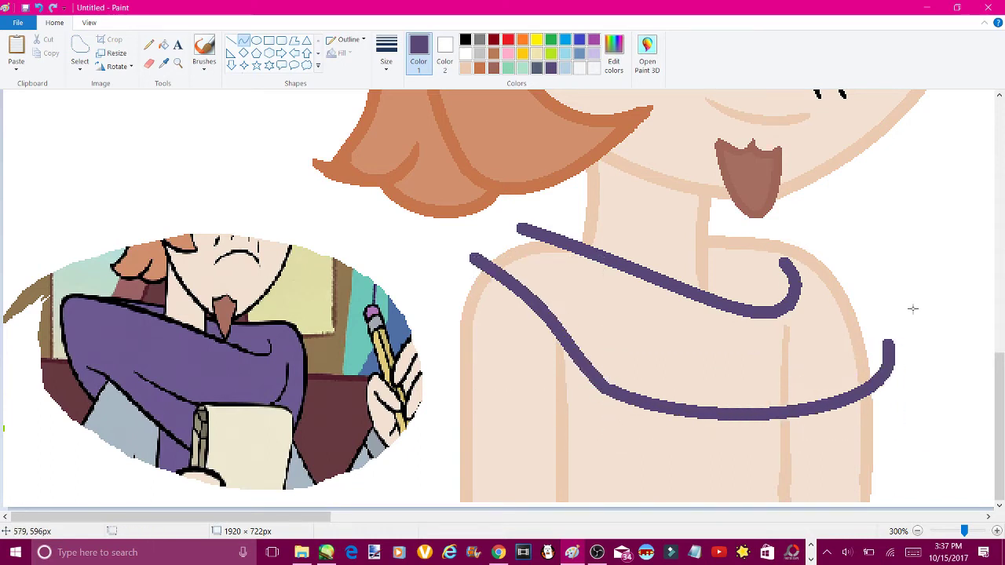
left_click_drag(467, 257, 582, 226)
left_click_drag(503, 236, 538, 187)
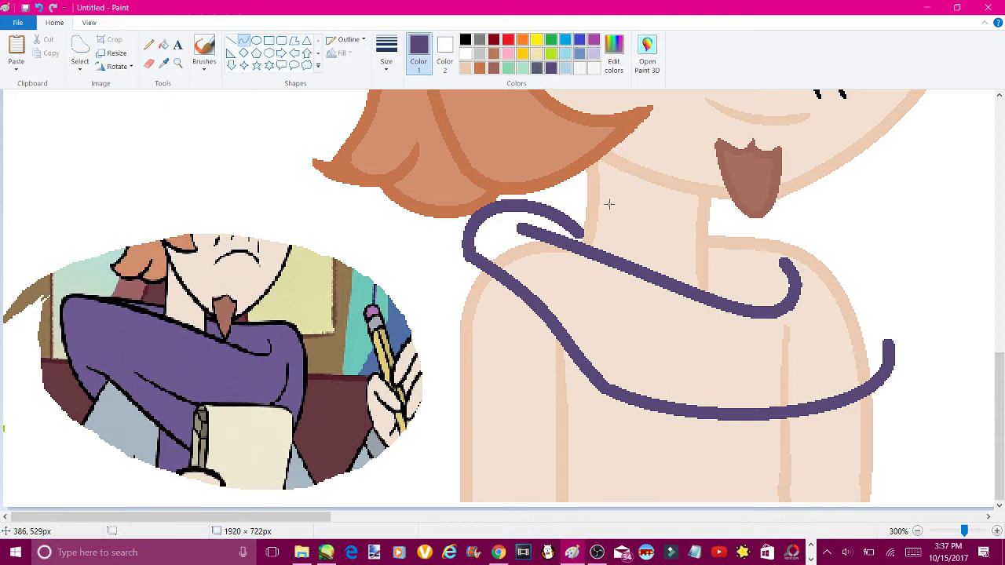
Draw the scarf's back edge behind the neck and its outer side curve, closing the outline at the lower edge
left_click_drag(707, 227, 849, 227)
left_click_drag(774, 228, 762, 240)
left_click_drag(854, 226, 891, 357)
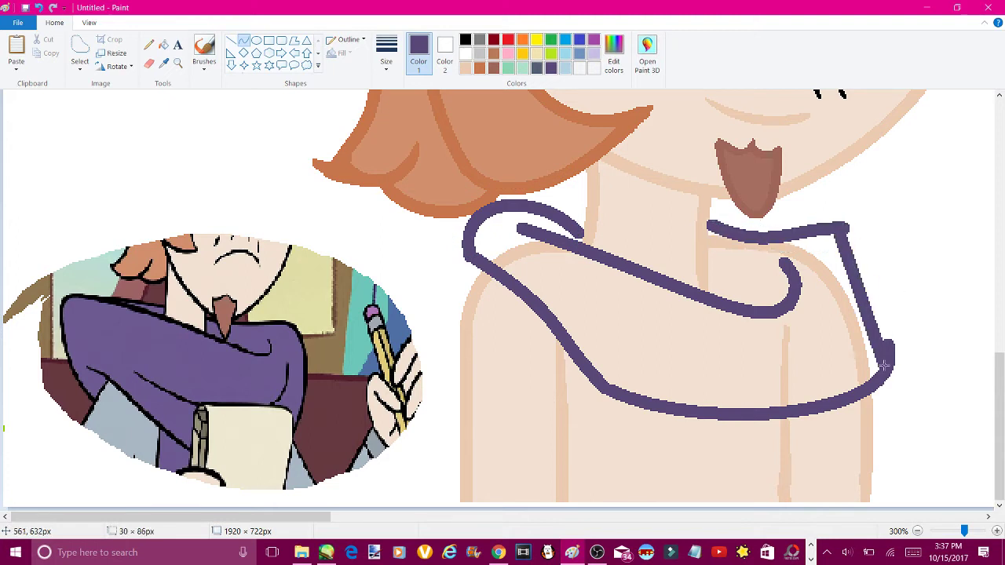
mouse_move(871, 290)
left_mouse_down()
mouse_move(903, 290)
mouse_move(852, 359)
mouse_move(855, 299)
left_mouse_up()
left_click(937, 277)
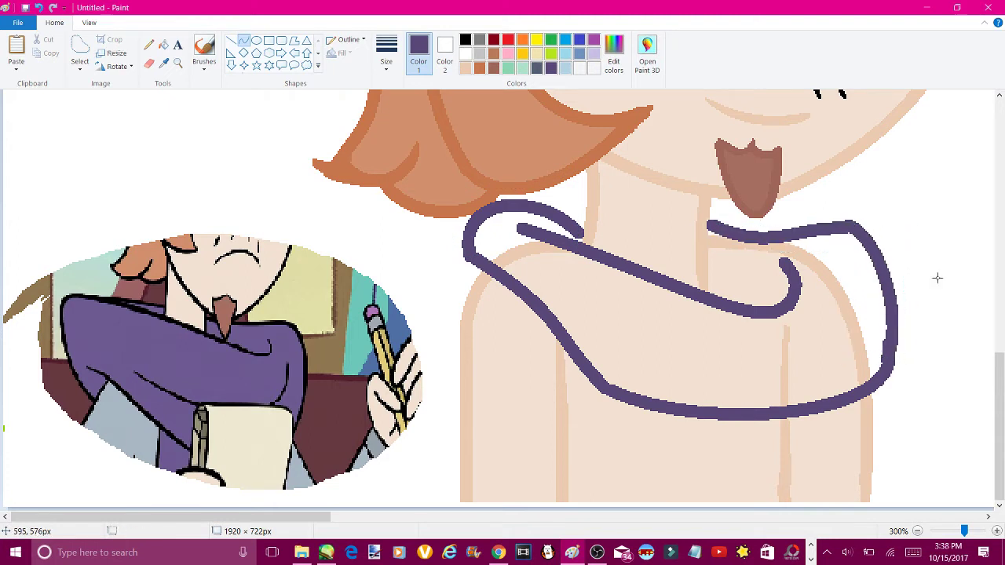
Extend the scarf's shoulder edge down over the arm and erase the overlapping piece of line with white
mouse_move(471, 236)
left_mouse_down()
mouse_move(461, 329)
mouse_move(460, 246)
left_mouse_up()
left_click(163, 63)
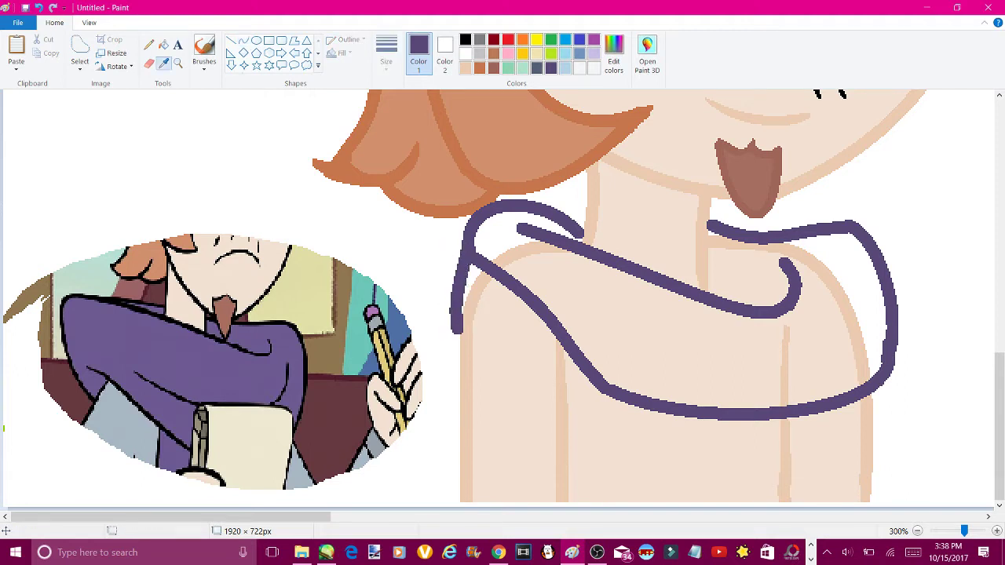
left_click(785, 353)
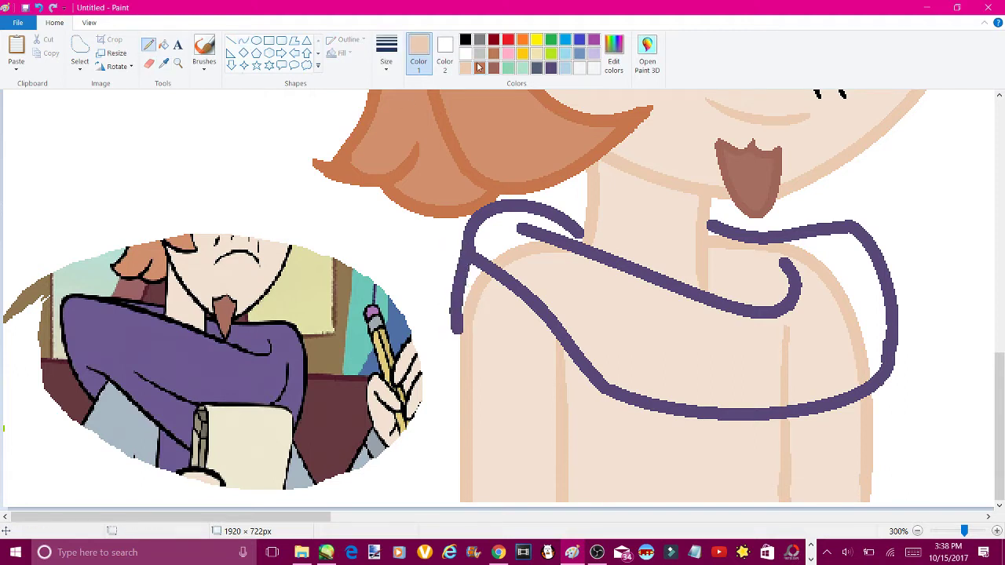
left_click(466, 56)
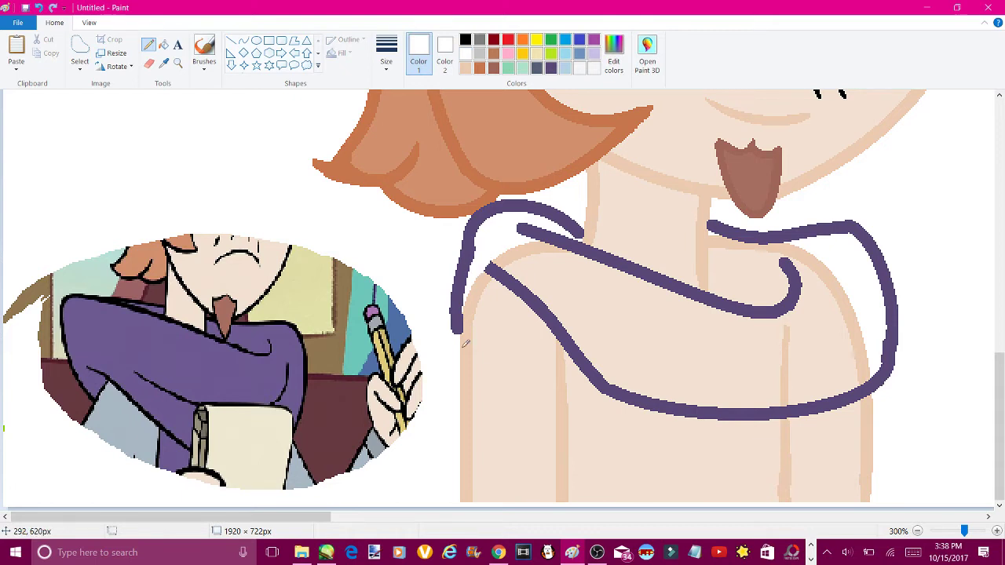
Sample the scarf's lighter purple from the reference cut-out and fill the sections inside the scarf outline with it
left_click(163, 63)
left_click(139, 413)
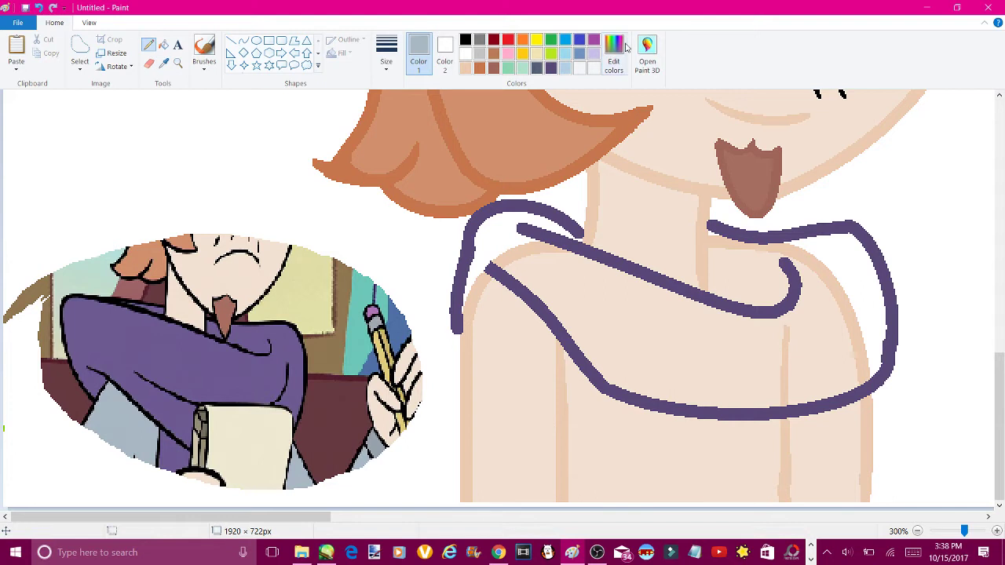
left_click(164, 62)
left_click(463, 259)
left_click(162, 44)
left_click(510, 235)
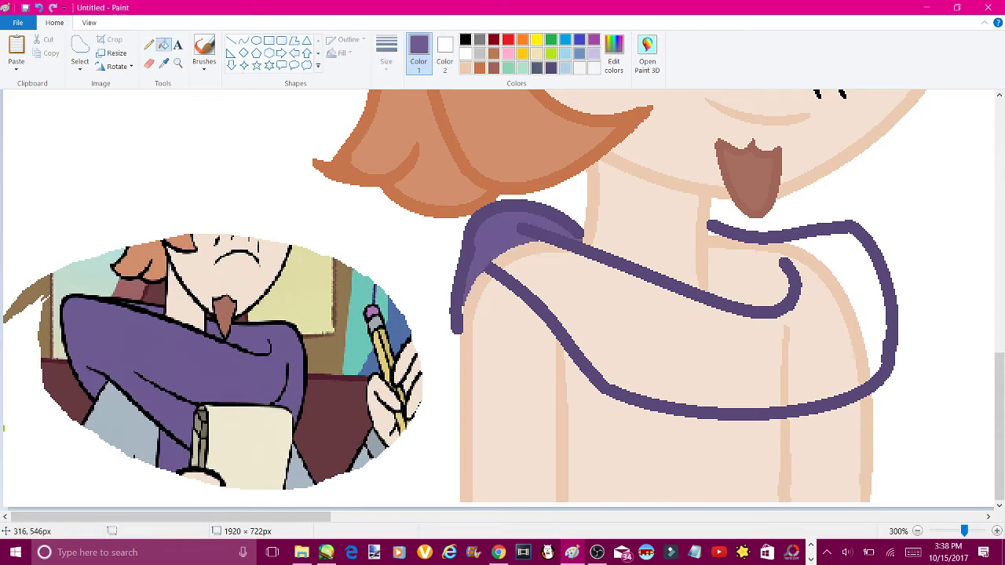
left_click(644, 346)
left_click(785, 369)
left_click(848, 314)
left_click(719, 236)
key("ctrl+z")
left_click(746, 275)
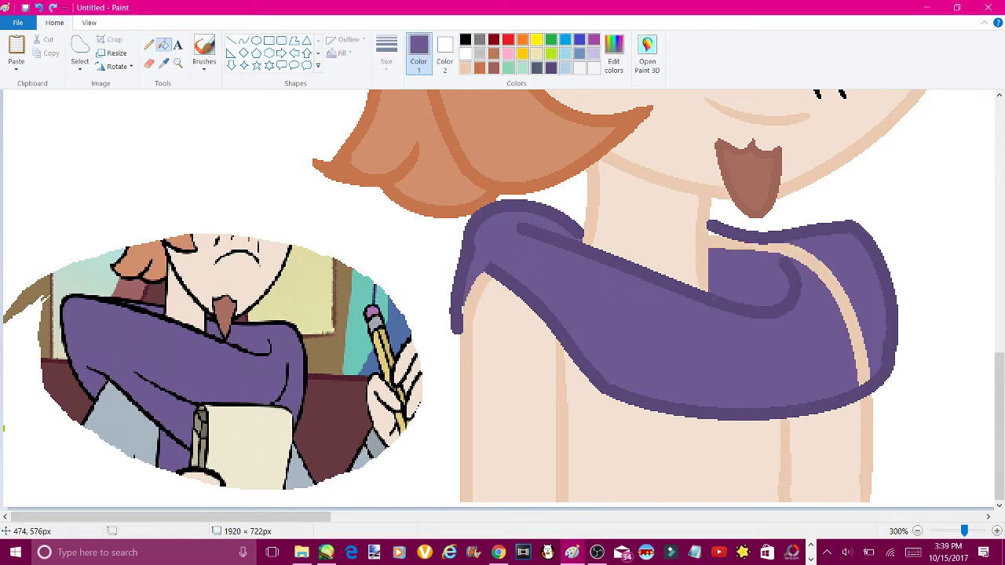
Close the neck gap with the purple pencil and fill the remaining shoulder outline inside the scarf with purple
left_click(148, 44)
left_click_drag(708, 251, 710, 233)
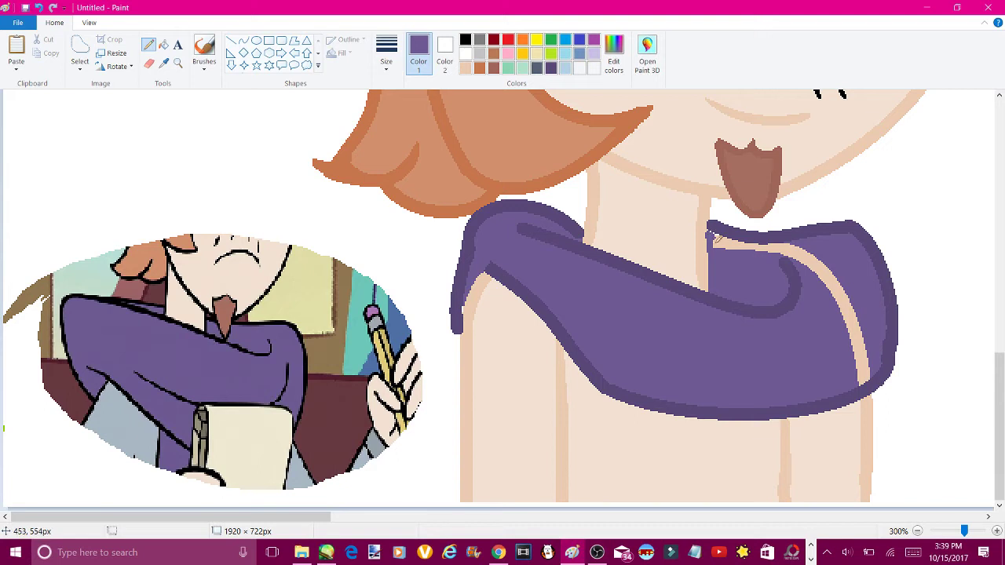
left_click(162, 45)
left_click(835, 267)
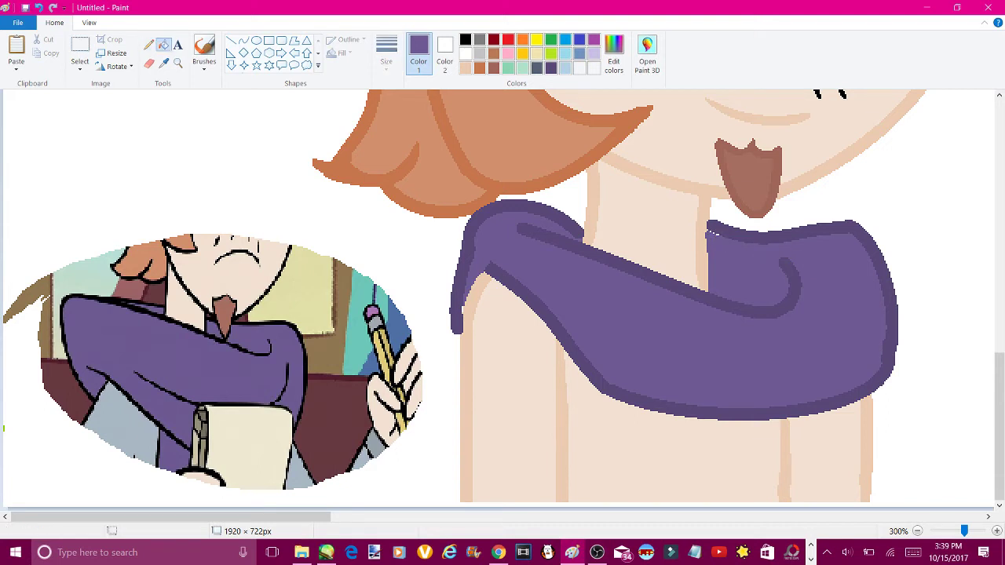
Sample a grey-blue from the reference picture and set it up as a custom colour for the shirt
left_click(917, 531)
left_click(917, 530)
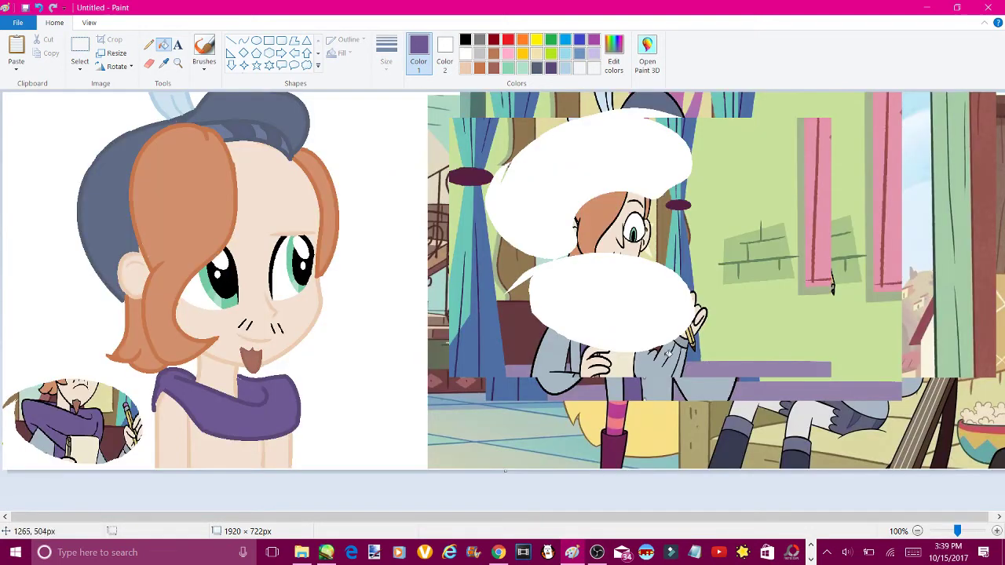
left_click(162, 63)
left_click(643, 95)
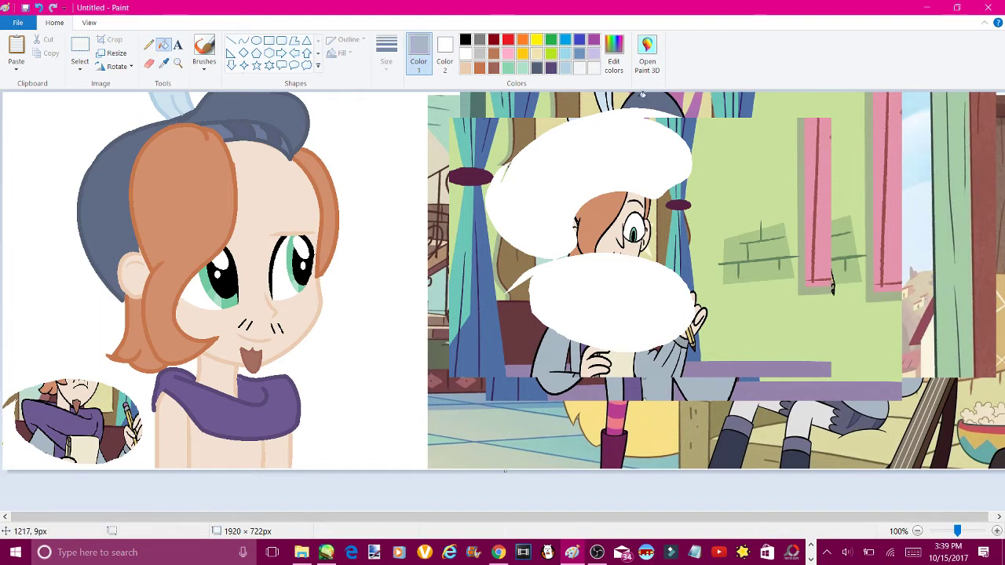
left_click(613, 61)
left_click(384, 361)
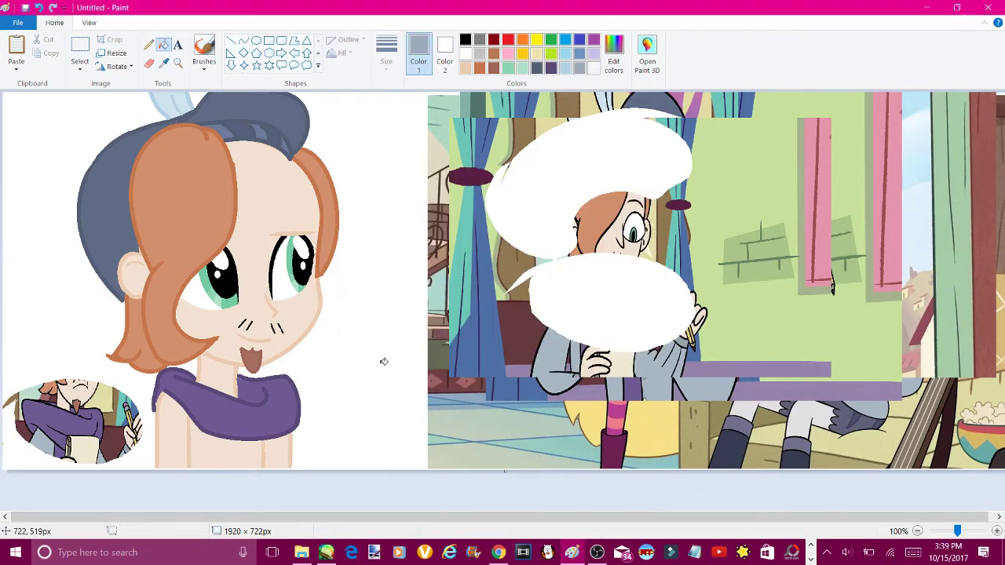
Fill the body's outlines and skin areas below the scarf with grey-blue shirt colours, and trim the canvas to 1920 × 719 px
left_click(160, 409)
left_click(190, 446)
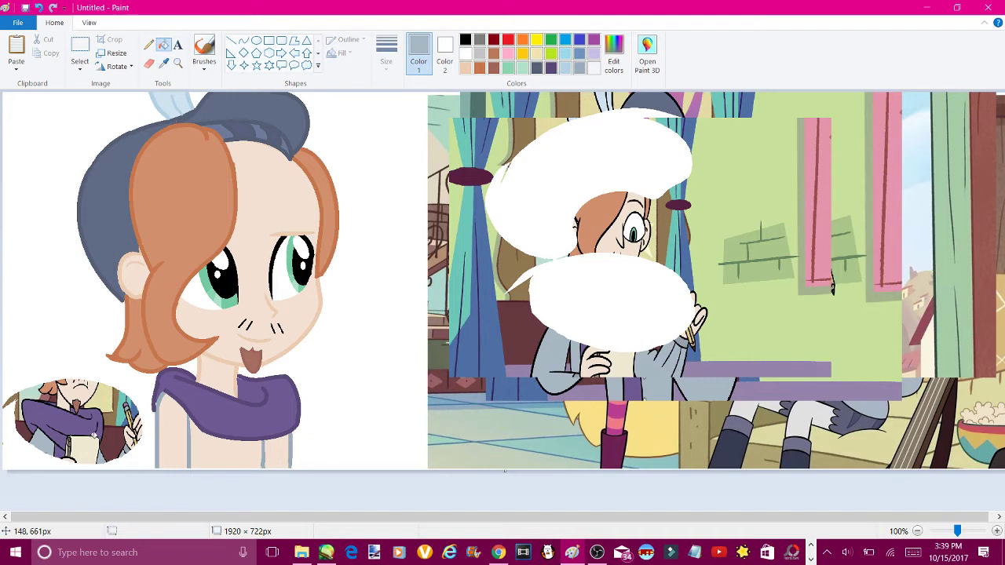
left_click(173, 440)
left_click(228, 459)
left_click(281, 445)
left_click_drag(505, 470, 505, 469)
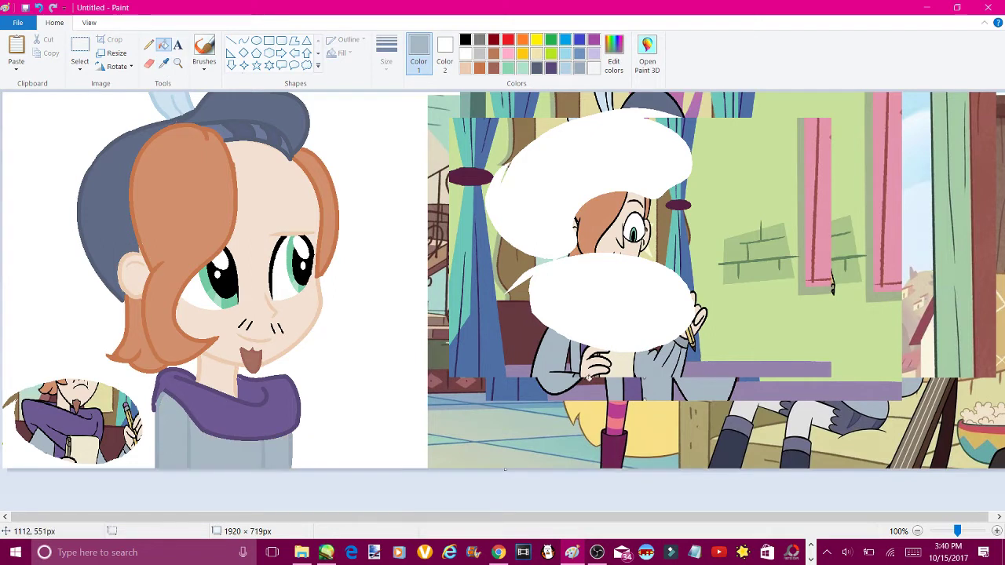
left_click(927, 7)
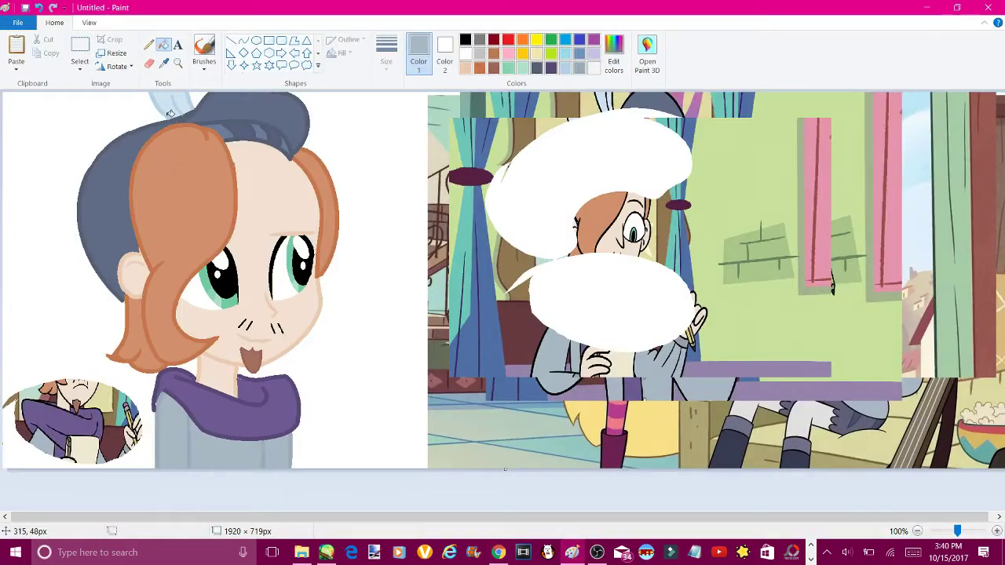
Draw the scarf's hanging end with two dark purple curves below its lower edge and fill the strip with purple
left_click(179, 63)
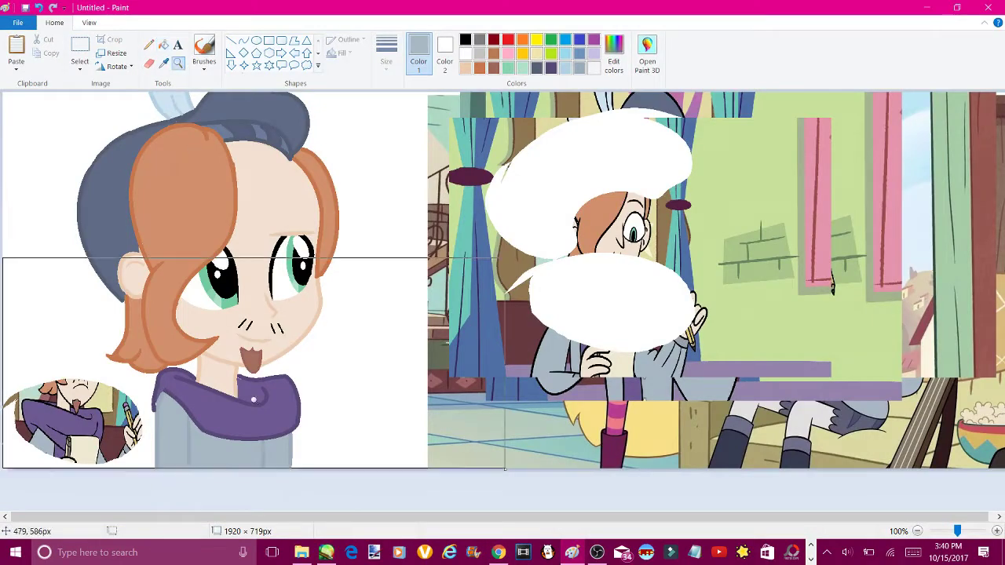
left_click(238, 393)
left_click(163, 63)
left_click(209, 276)
left_click(243, 39)
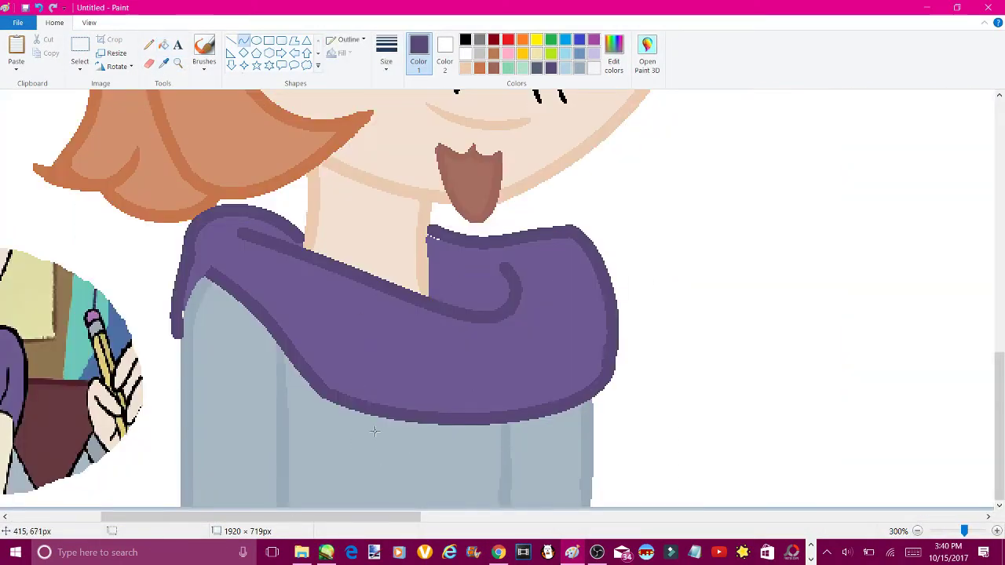
left_click_drag(372, 417, 362, 474)
mouse_move(435, 424)
left_mouse_down()
mouse_move(422, 507)
mouse_move(413, 507)
left_mouse_up()
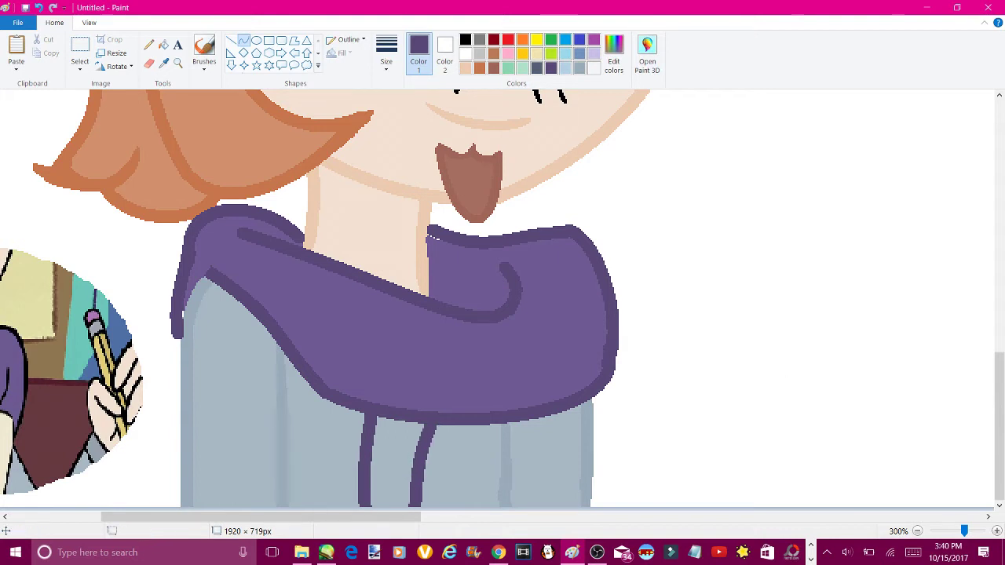
left_click(163, 45)
left_click(396, 432)
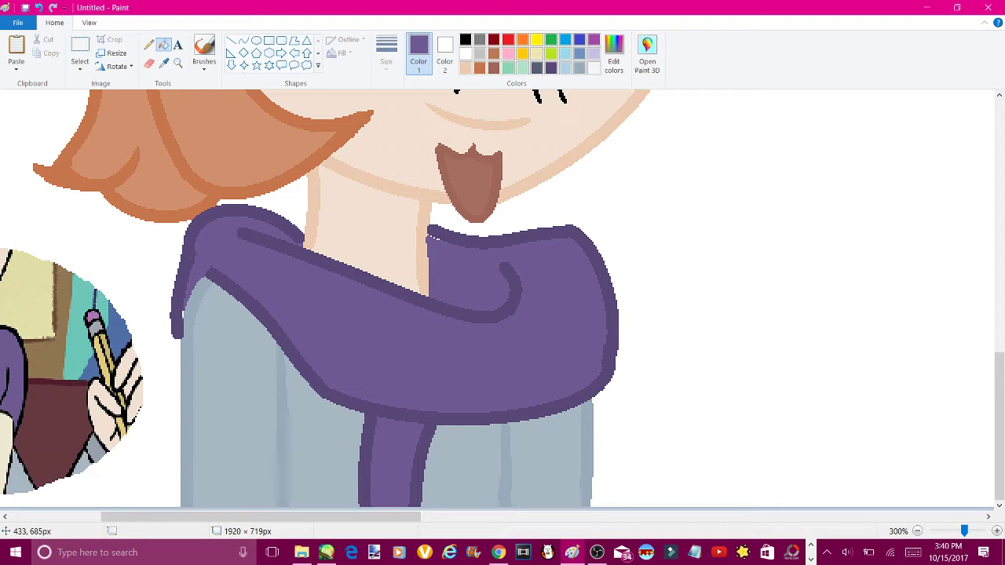
Extend the scarf's fold line at the shoulder in dark purple and touch up the stray white pixels along its edges
left_click(177, 63)
left_click(237, 300)
left_click(294, 213)
left_click(231, 40)
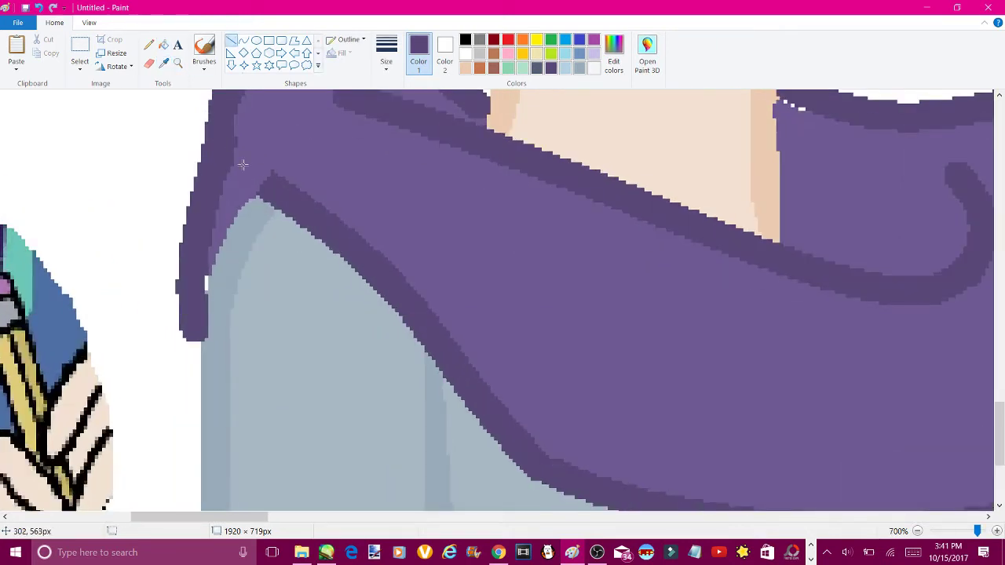
left_click_drag(240, 162, 274, 209)
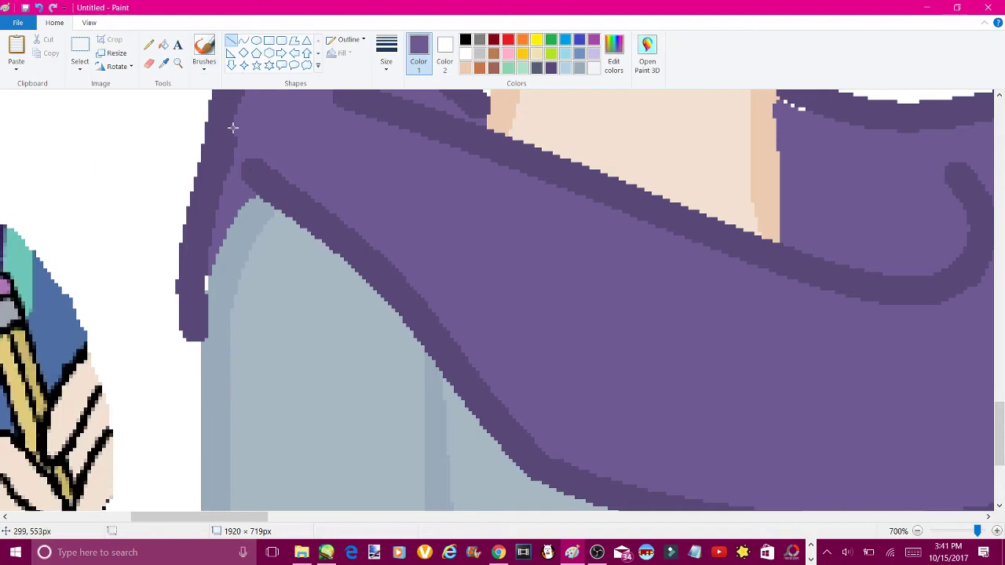
left_click(148, 45)
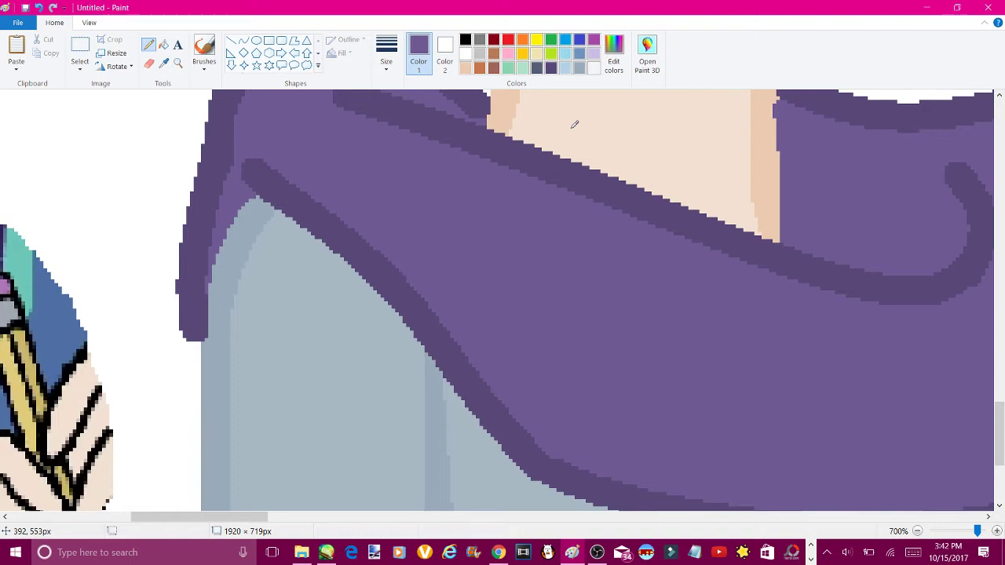
left_click(165, 65)
left_click(769, 120)
Select and delete the scarf reference cut-out beside the figure's body
left_click(919, 531)
left_click(919, 531)
left_click(919, 532)
left_click(919, 531)
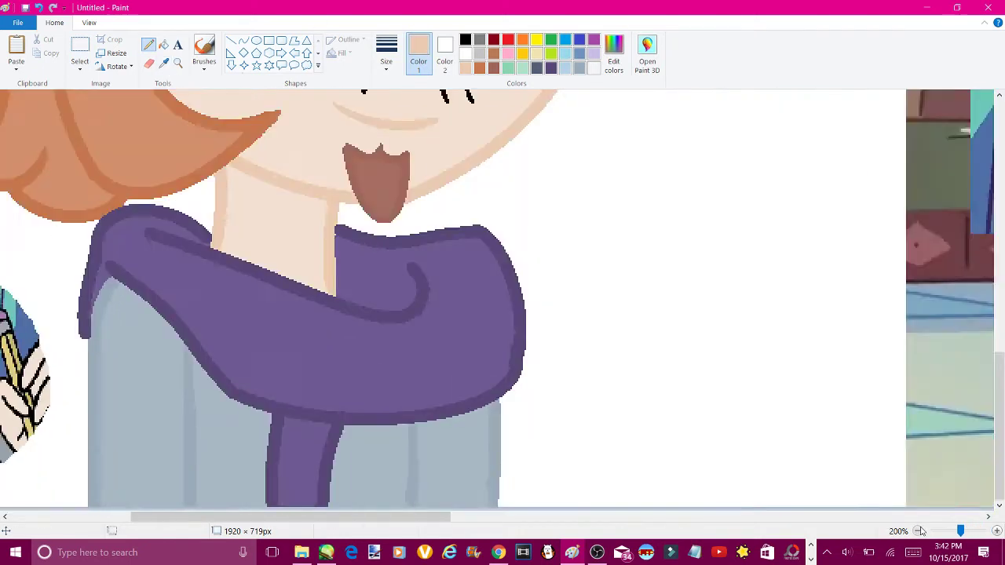
left_click(919, 532)
left_click(918, 531)
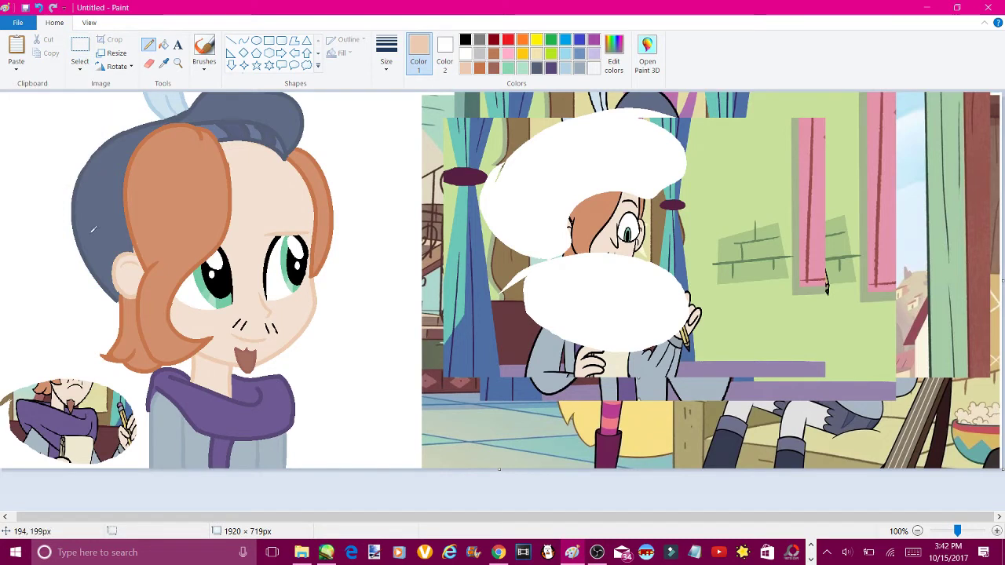
left_click(79, 56)
left_click_drag(6, 342, 1, 400)
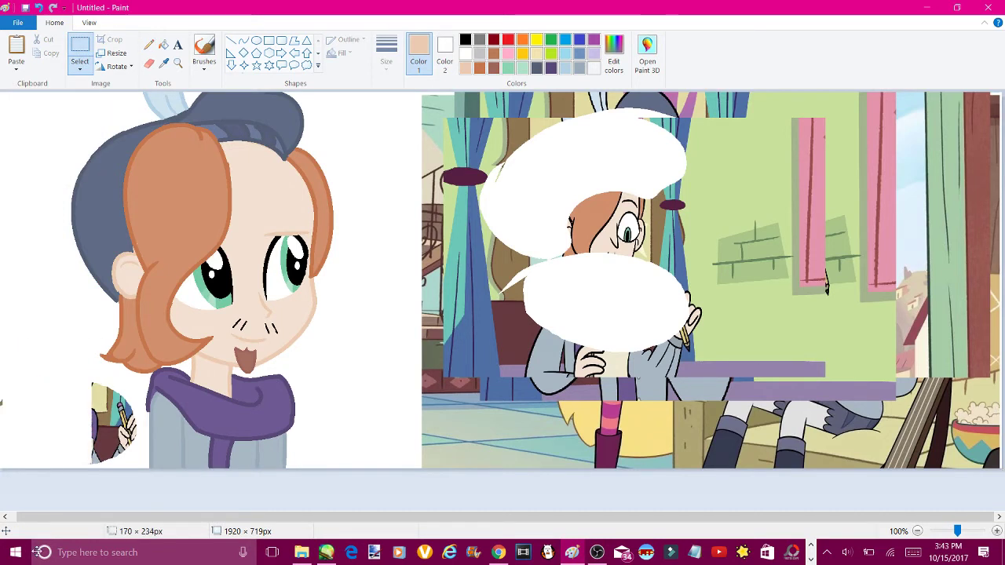
left_click_drag(141, 460, 11, 400)
left_click(43, 424)
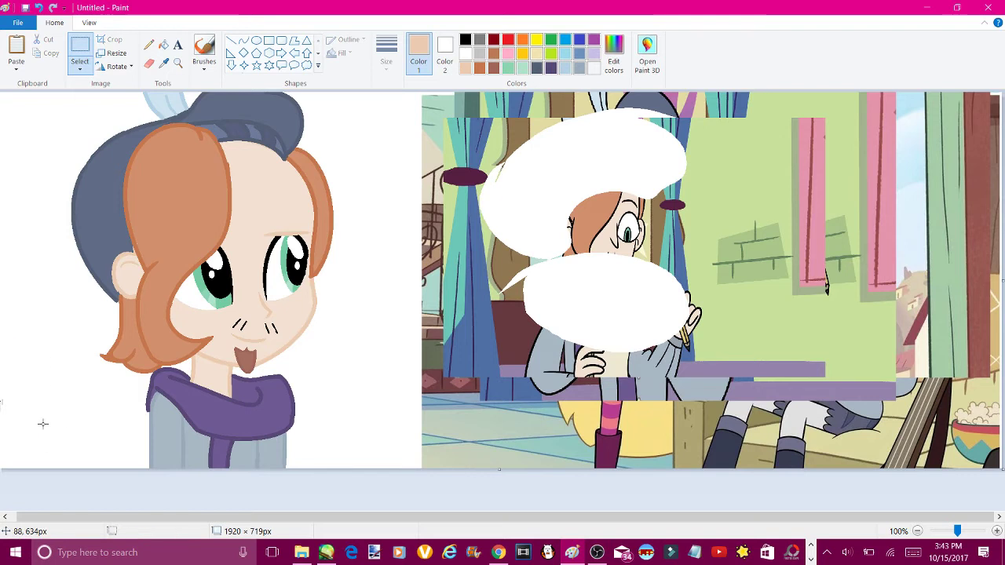
Narrow the canvas to 734 × 718 px to cut off the reference pictures beside the figure
left_click(648, 306)
scroll(980, 245, "down", 2)
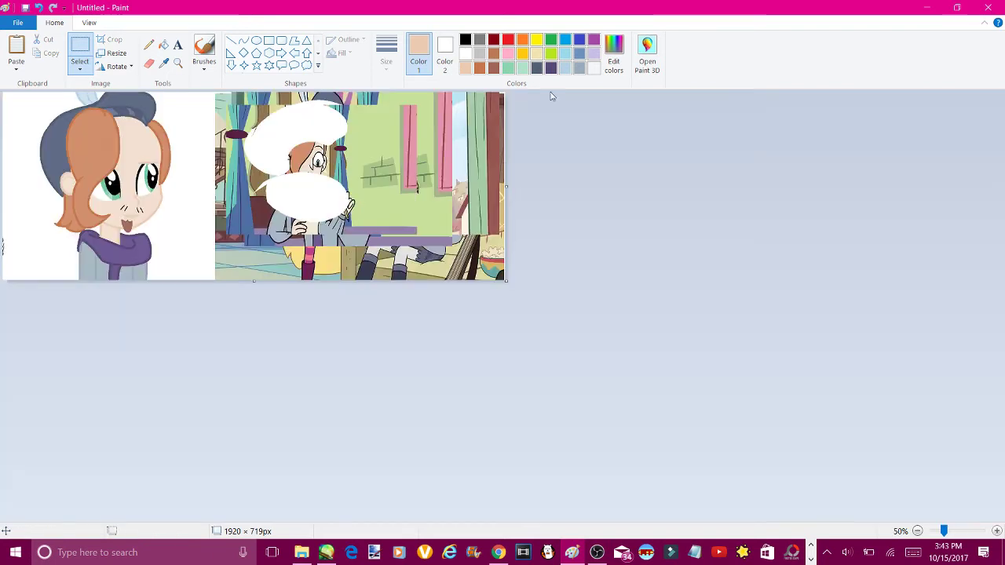
left_click_drag(505, 186, 195, 186)
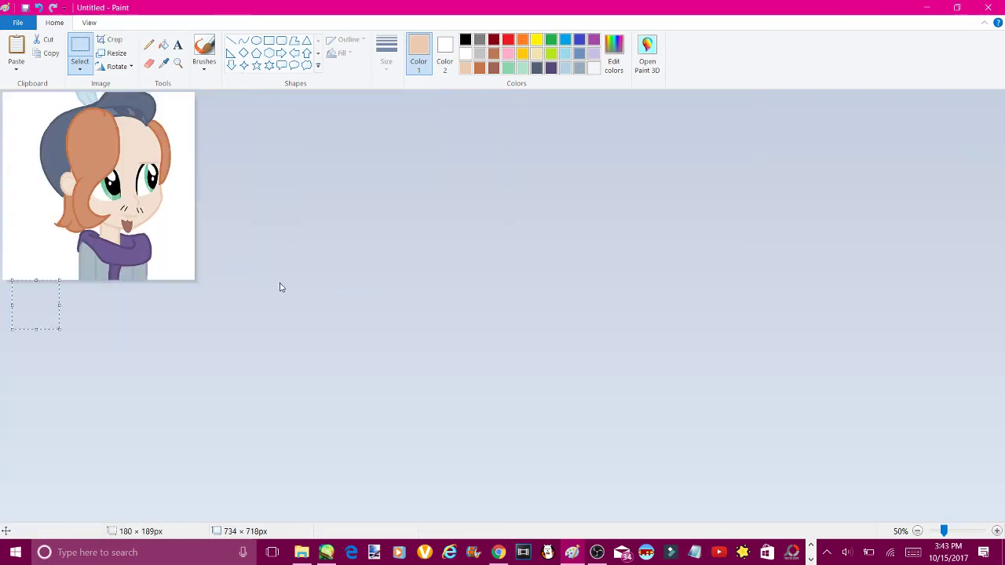
Save the drawing as "ruberiot cool" in PNG format in the Documents folder
key("ctrl+n")
left_click(467, 275)
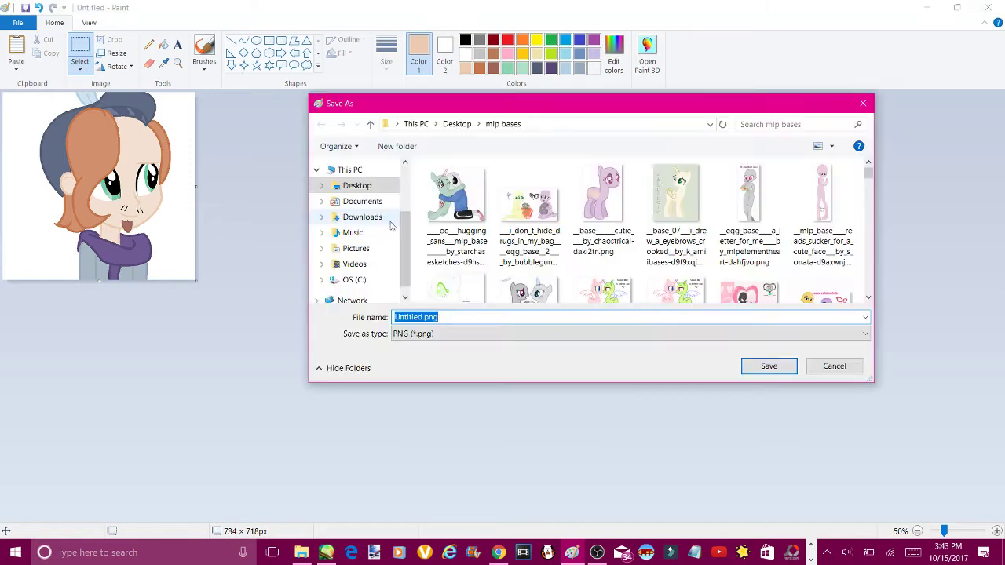
left_click(362, 201)
double_click(467, 316)
type("re")
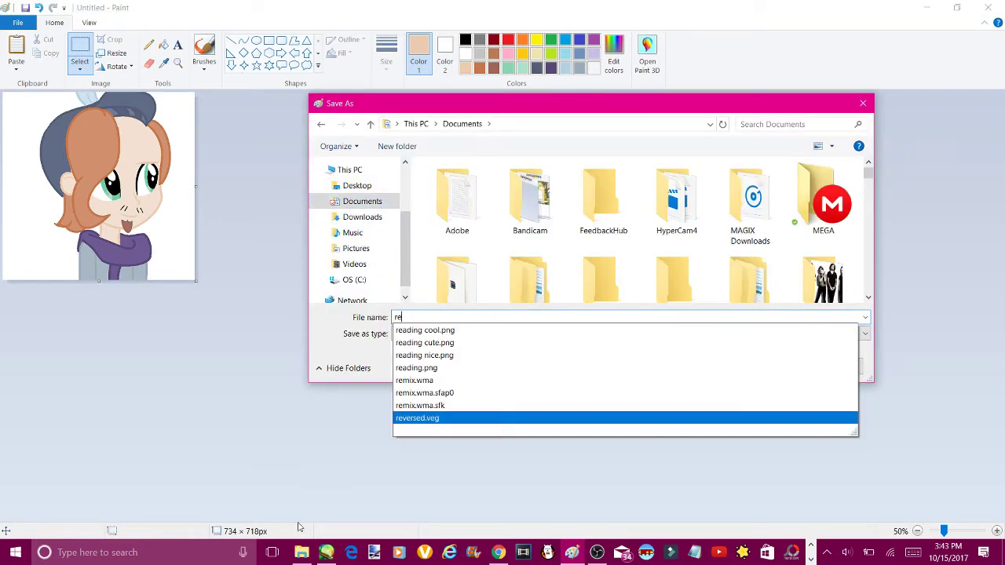
right_click(326, 552)
right_click(275, 482)
left_click(432, 316)
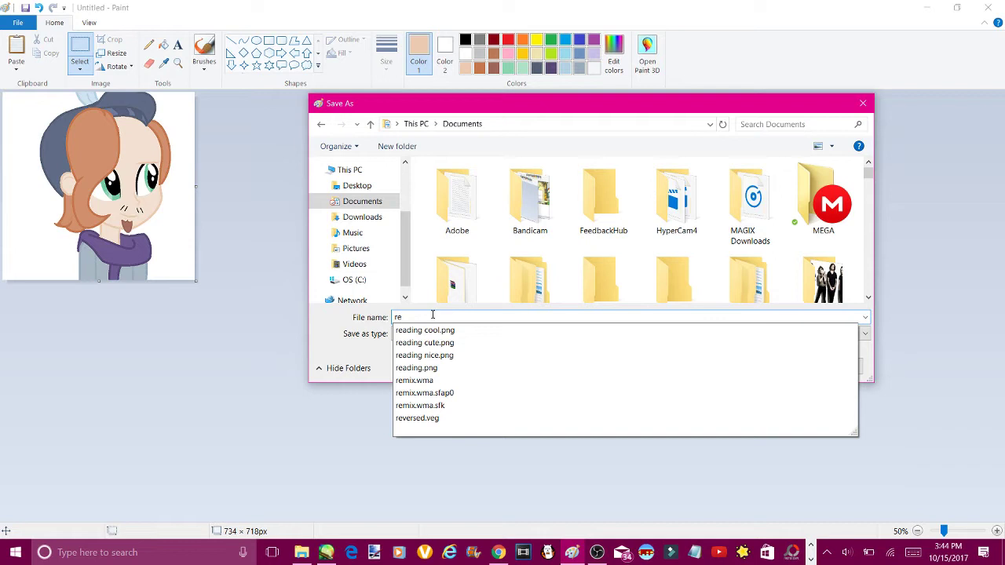
key("BackSpace")
type("uber")
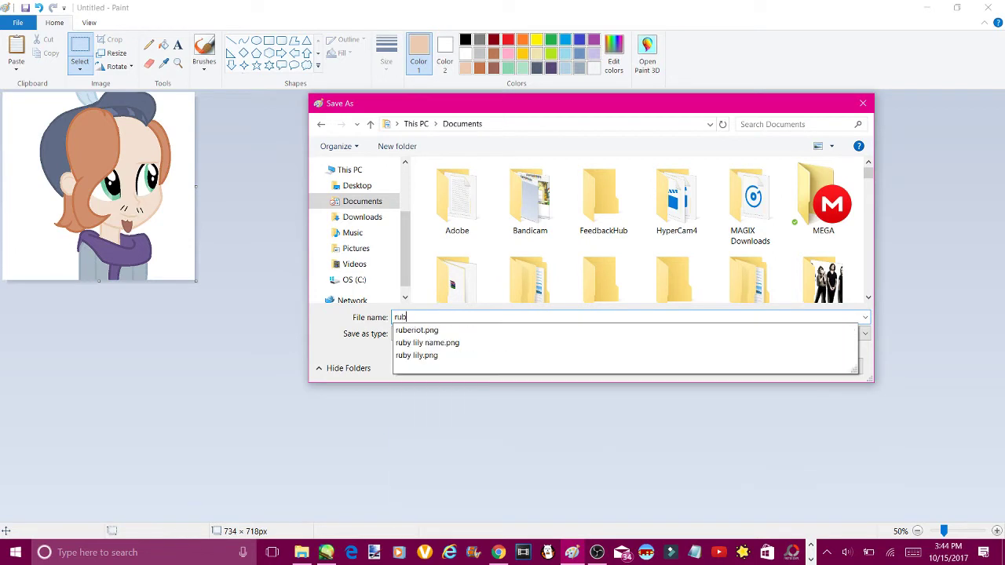
type("iot")
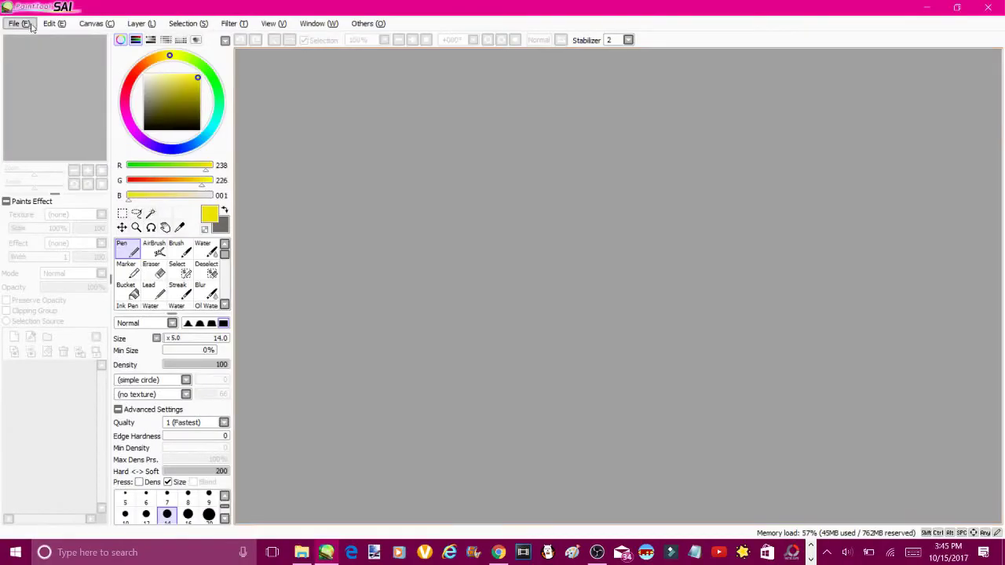
In PaintTool SAI, open the "ruberiot cool.png" canvas from the Documents folder
left_click(26, 24)
left_click(36, 51)
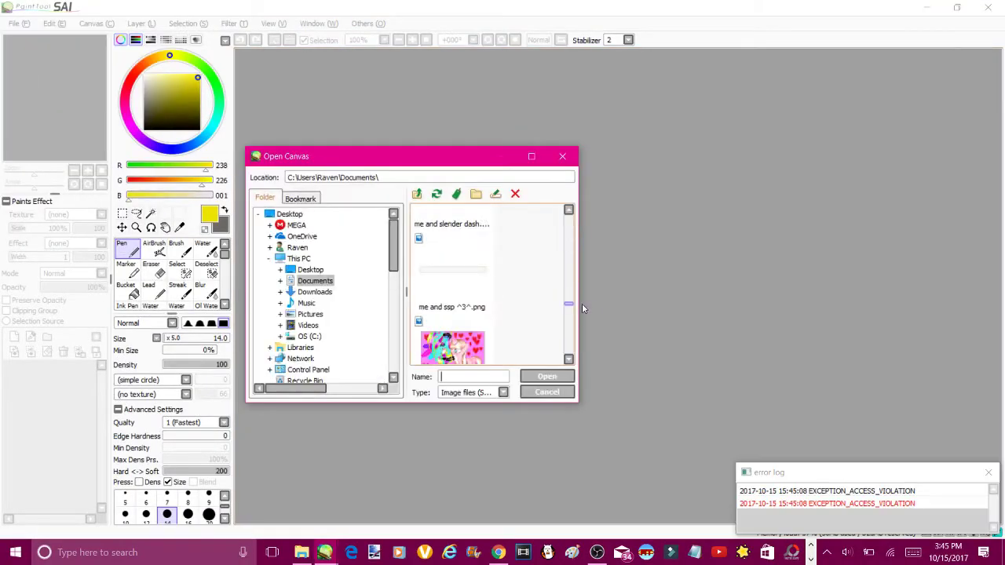
scroll(582, 308, "down", 5)
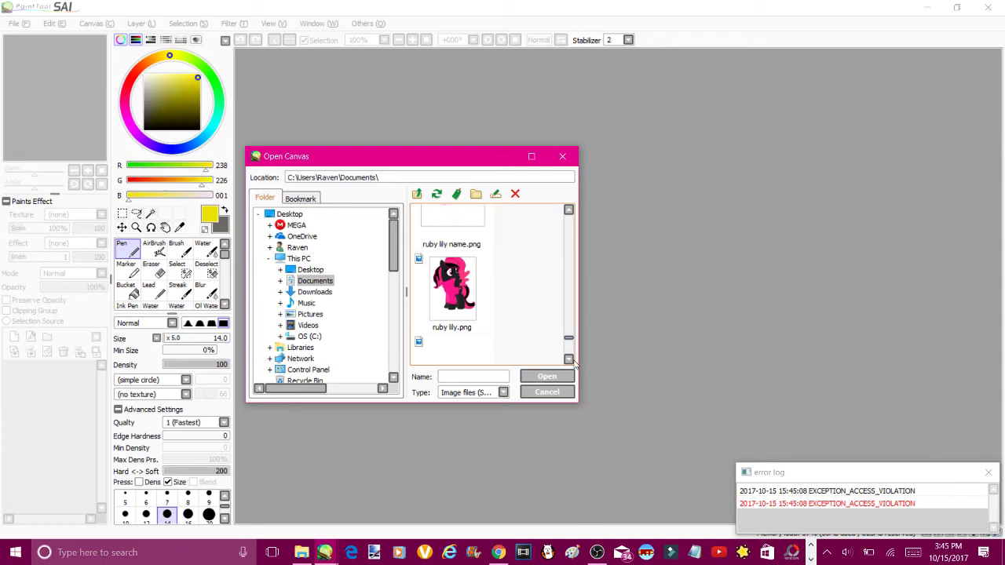
scroll(574, 362, "up", 3)
double_click(453, 287)
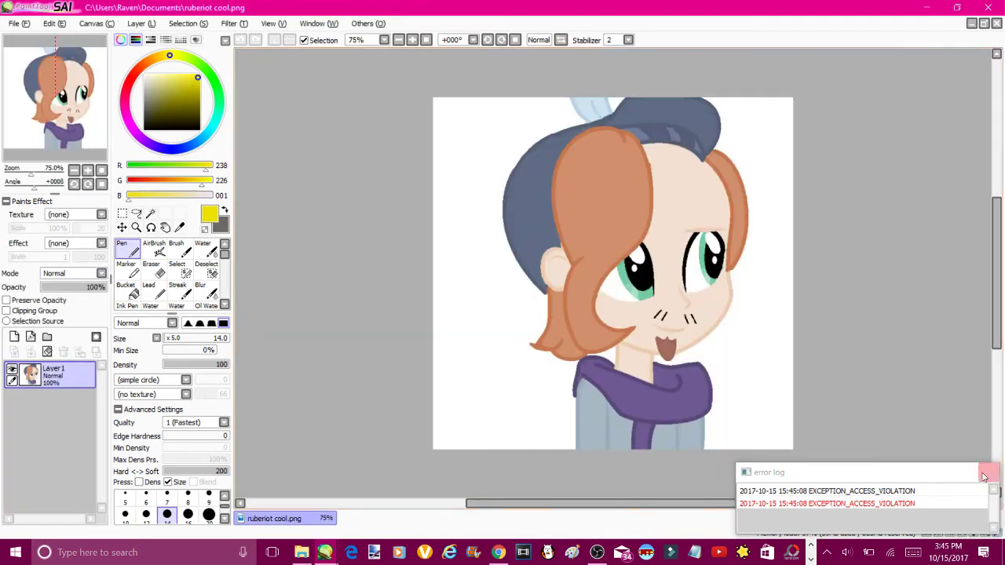
Add a new layer, select all the hair areas with the Magic Wand and sample the hair's orange colour
left_click(151, 214)
left_click(14, 336)
left_click(564, 328)
left_click(742, 205, "alt")
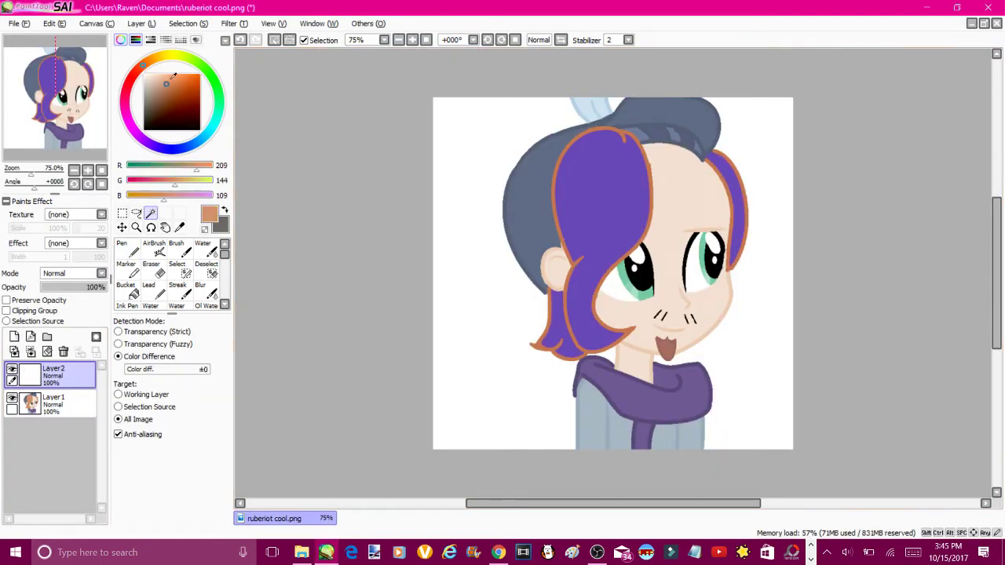
Airbrush brighter orange bands (RGB 222, 141, 96) across the selected hair at size 40 and soften them with Blur
left_click(154, 248)
left_click_drag(559, 205, 649, 203)
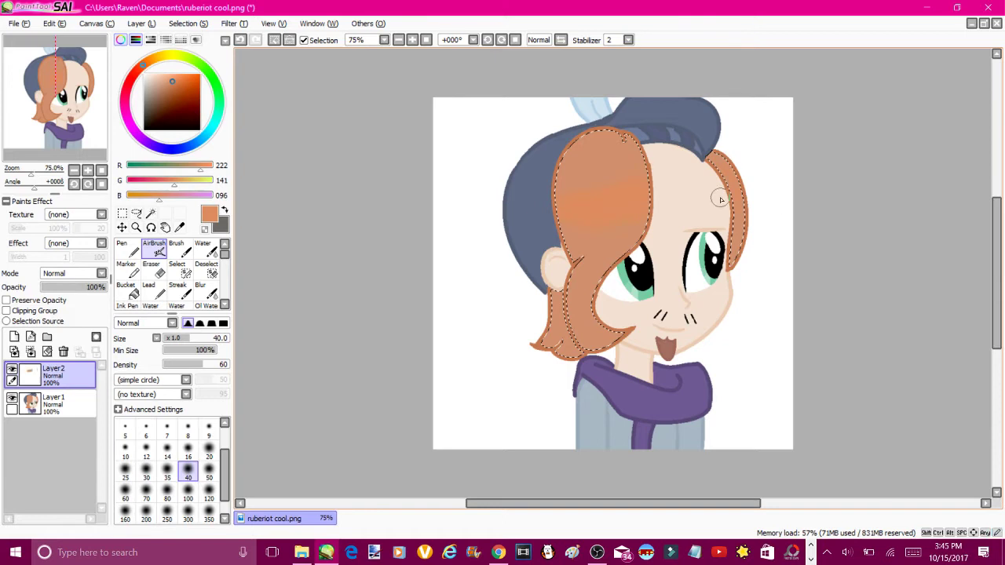
left_click(201, 290)
left_click_drag(589, 329, 520, 259)
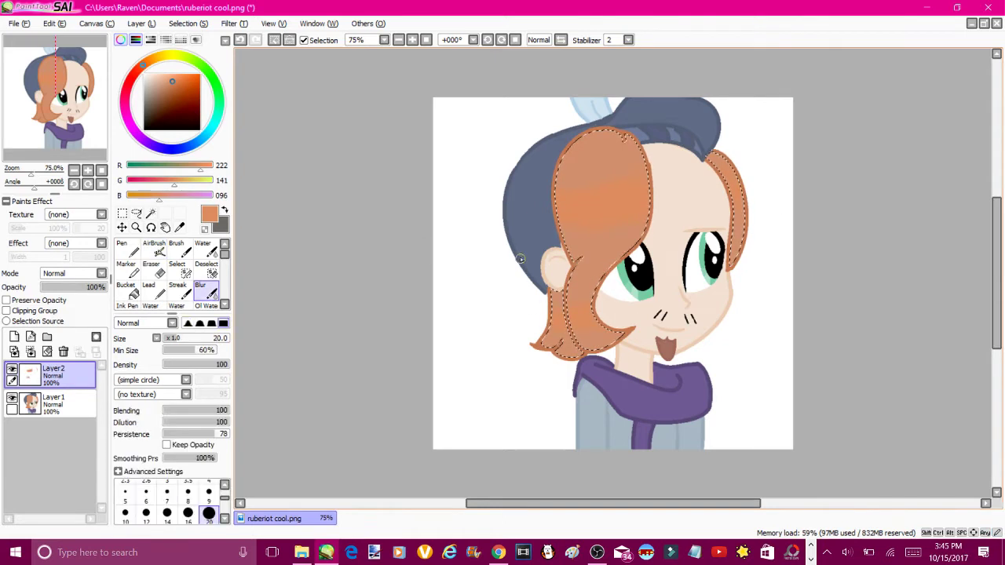
Set Layer2's blending mode to Luminosity, blur the glowing hair bands and lower the layer's opacity to 63%
left_click(122, 248)
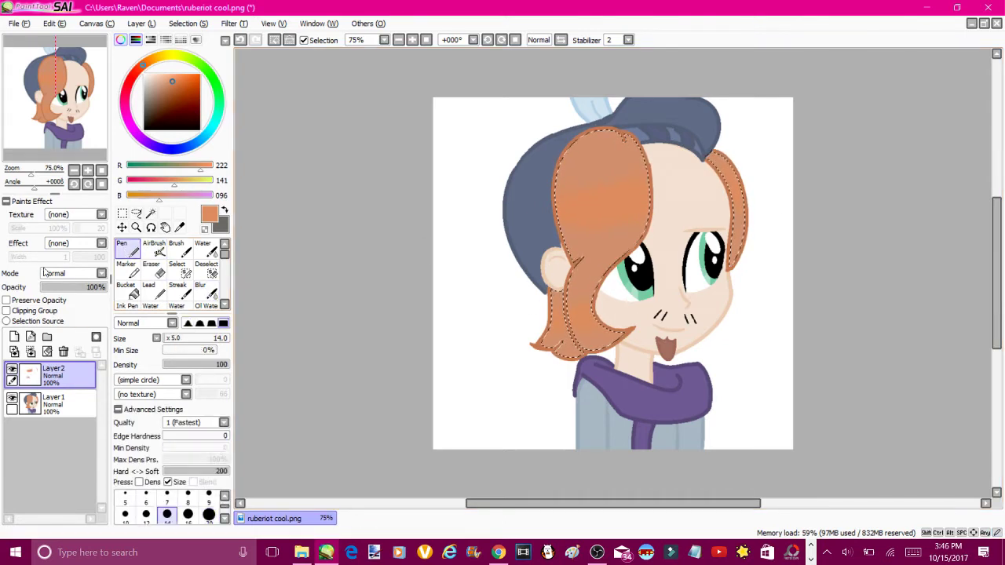
left_click(46, 272)
left_click(63, 326)
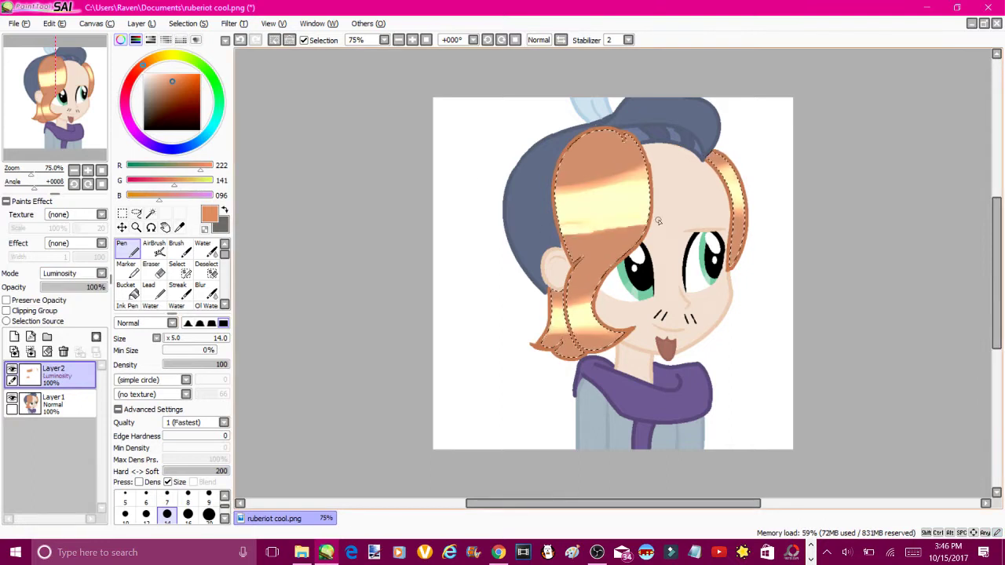
key("b")
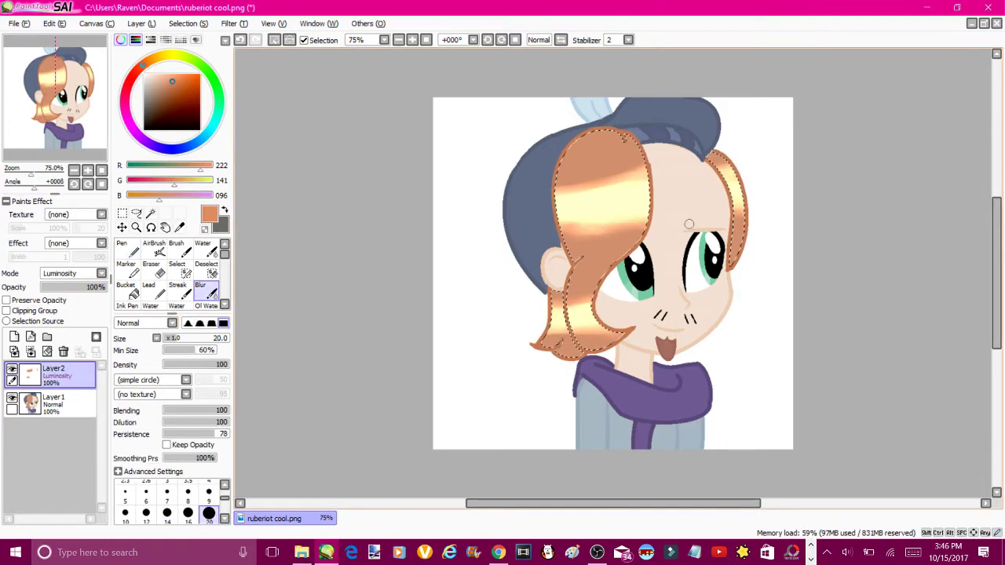
mouse_move(104, 286)
left_mouse_down()
mouse_move(72, 286)
mouse_move(90, 287)
left_mouse_up()
On a new layer, paint white bands across the hair with a size 50 pen, blur them and set the opacity to 25%
key("ctrl+shift+n")
key("n")
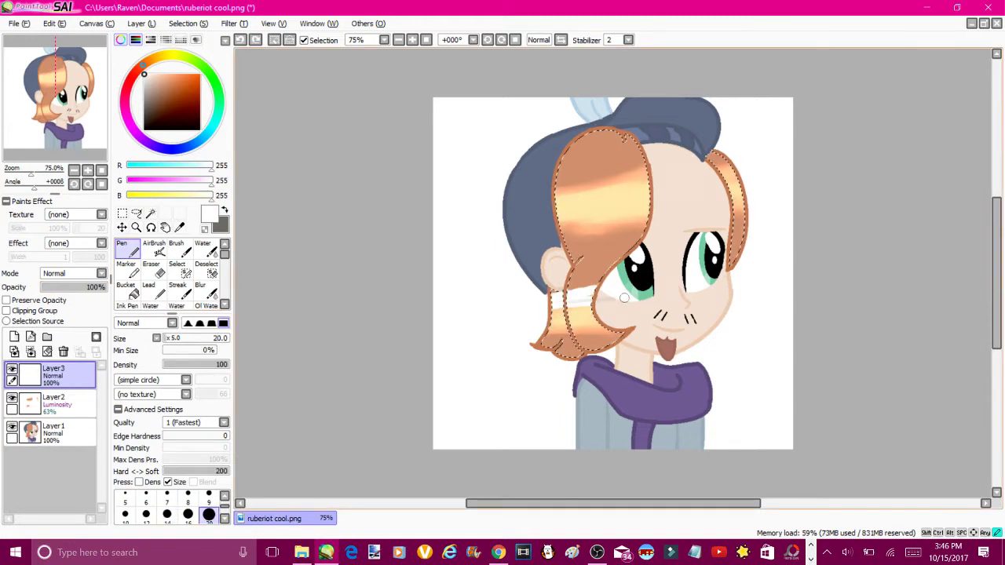
key("bracketright")
key("bracketright")
key("bracketright")
key("bracketright")
key("bracketright")
key("bracketright")
key("bracketright")
key("bracketright")
key("bracketright")
key("bracketright")
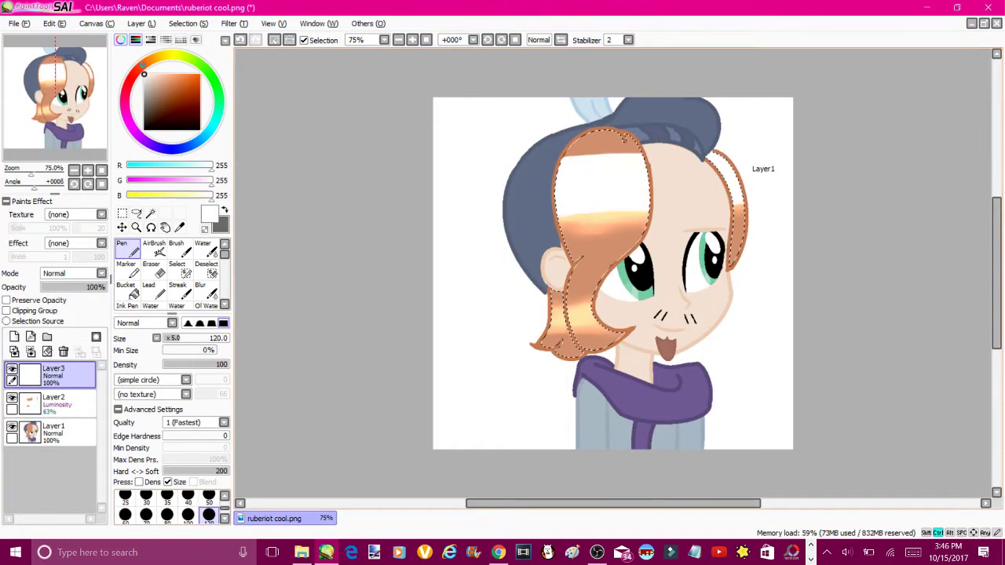
left_click(208, 496)
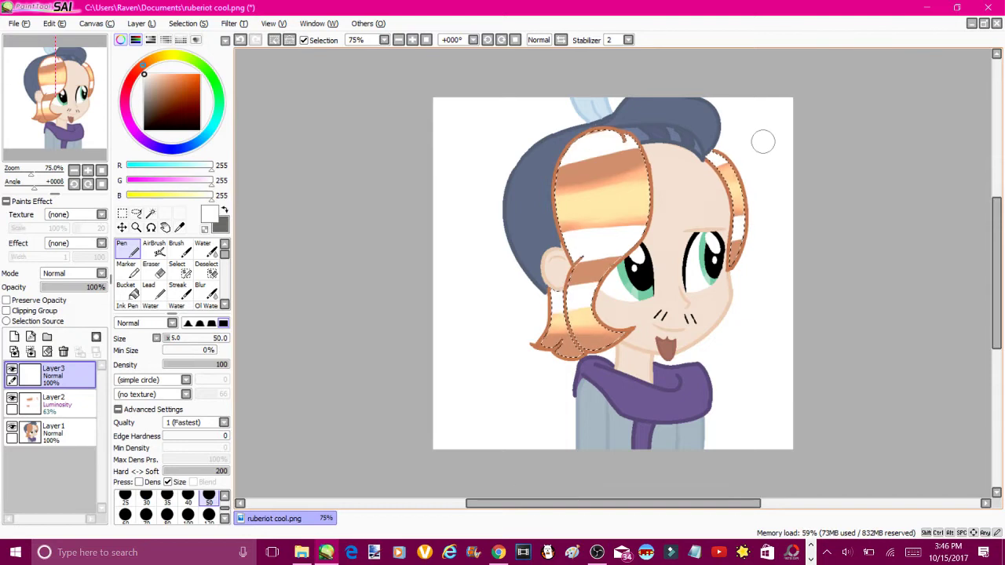
key("b")
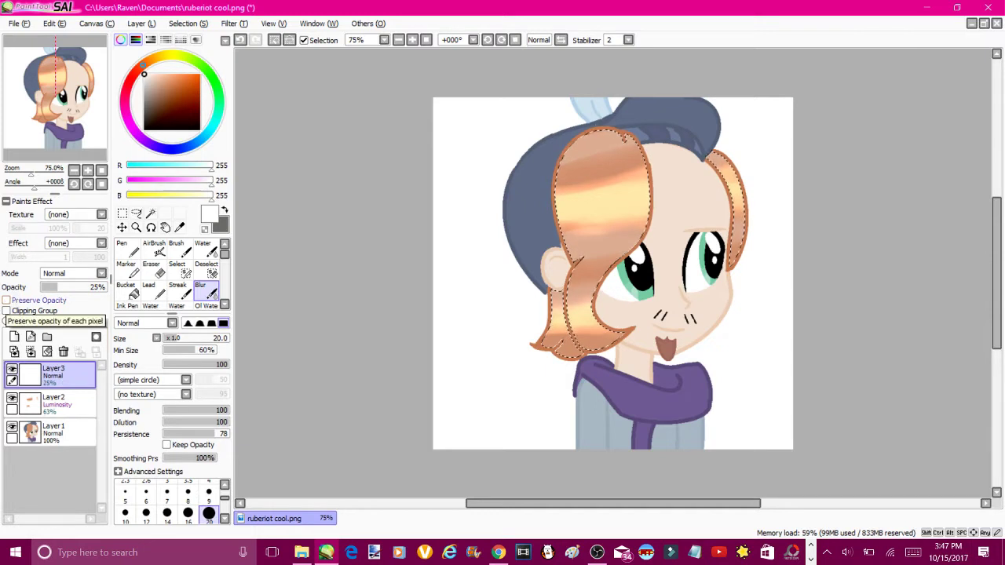
Add a fourth layer on top in Shade blending mode and choose black as the drawing colour
left_click(14, 336)
left_click(75, 273)
left_click(71, 330)
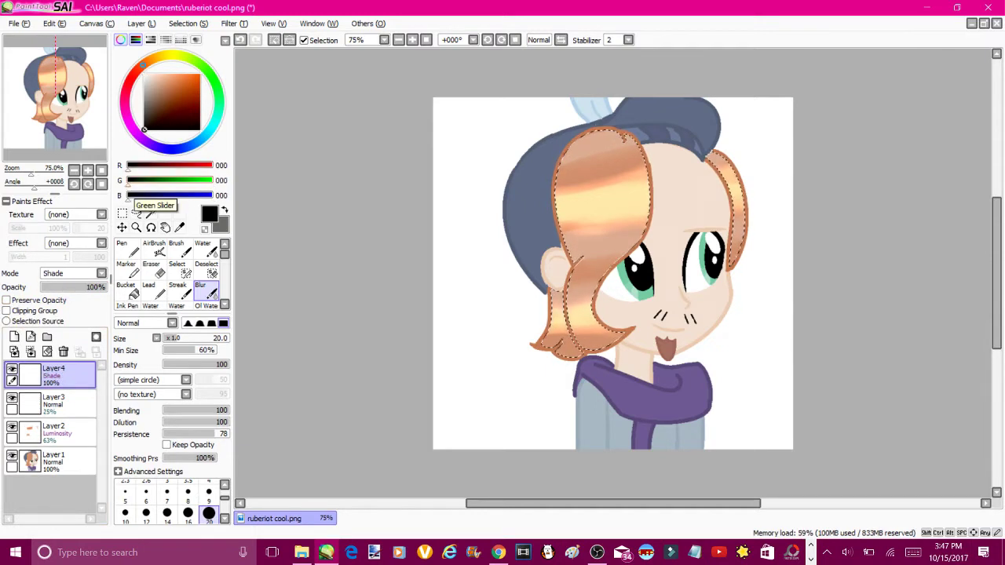
Change the blending mode of Layer3, which holds the white hair bands, to Luminosity
left_click(53, 403)
left_click(74, 272)
left_click(71, 319)
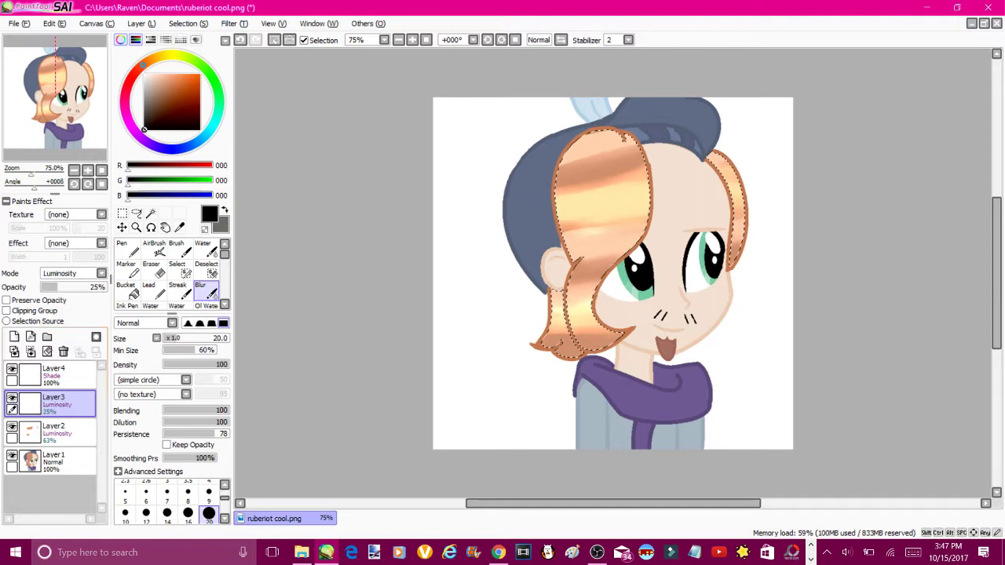
On the Shade layer, draw black size 50 strokes along the hair edges, lower its opacity to 4% and clear the selection
left_click(54, 375)
key("n")
left_click_drag(632, 139, 573, 146)
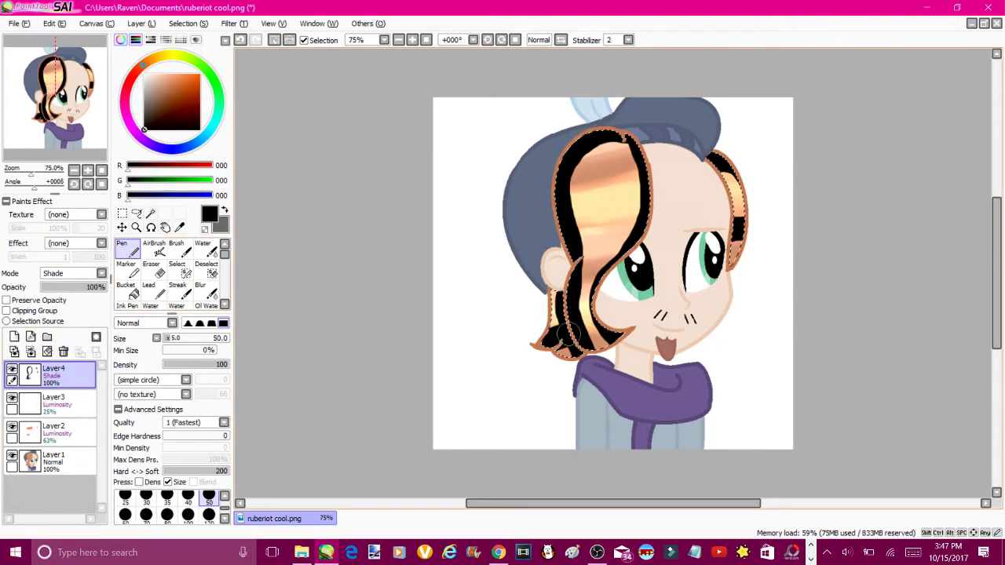
left_click_drag(95, 286, 44, 287)
scroll(658, 226, "left", 2)
scroll(658, 226, "right", 3)
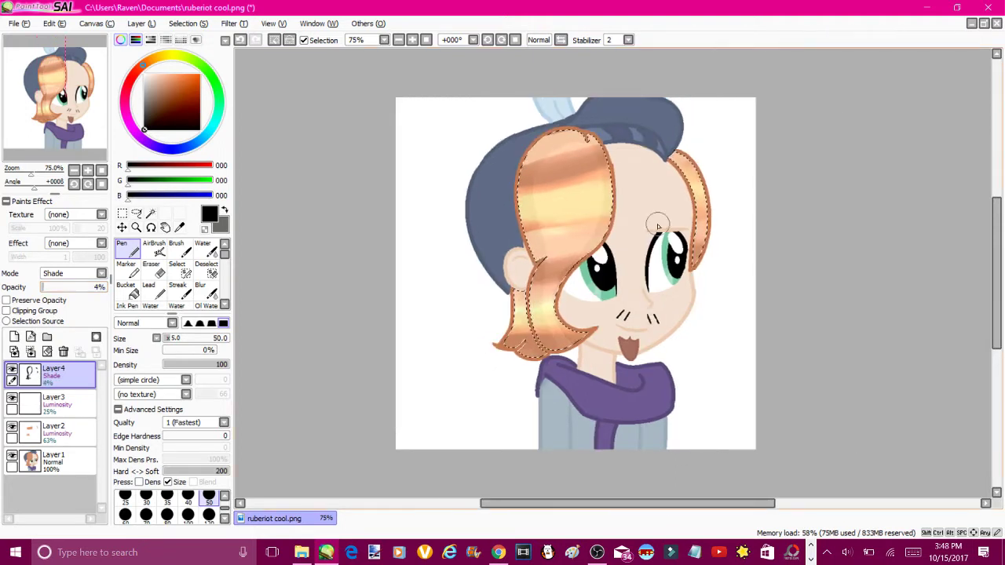
left_click(274, 39)
Add a new layer, select the green areas of both irises with the Magic Wand and sample their green
left_click(412, 40)
left_click(151, 214)
left_click(14, 336)
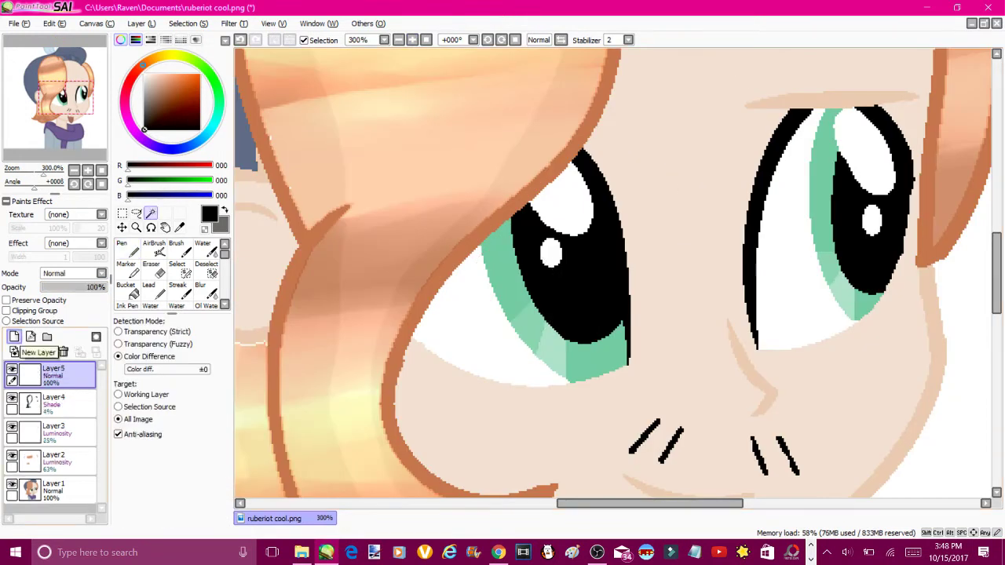
left_click(502, 267, "alt")
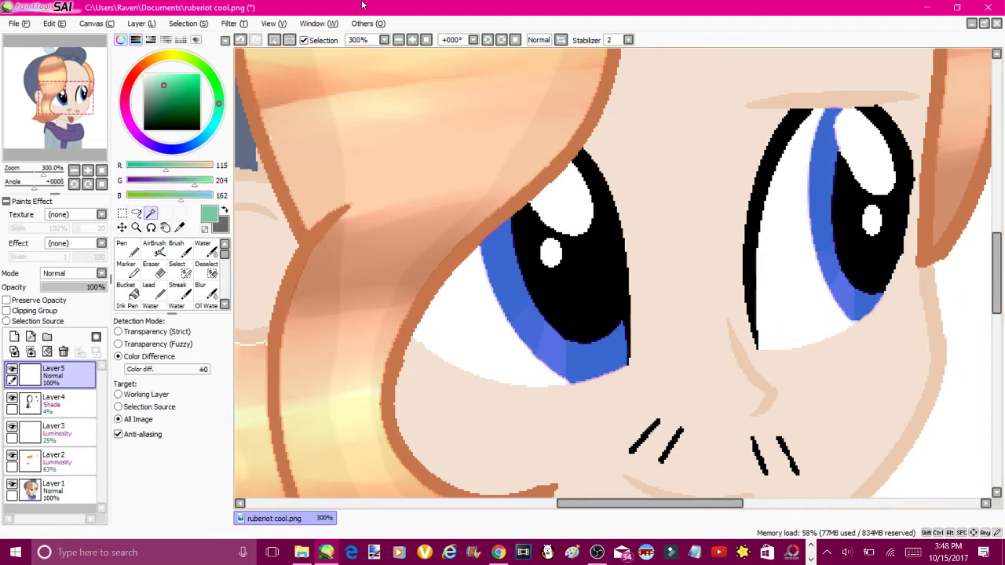
Paint the irises with a darker green (61, 201, 136) at their ends and lighter greens in between, reducing the pen to size 9
key("n")
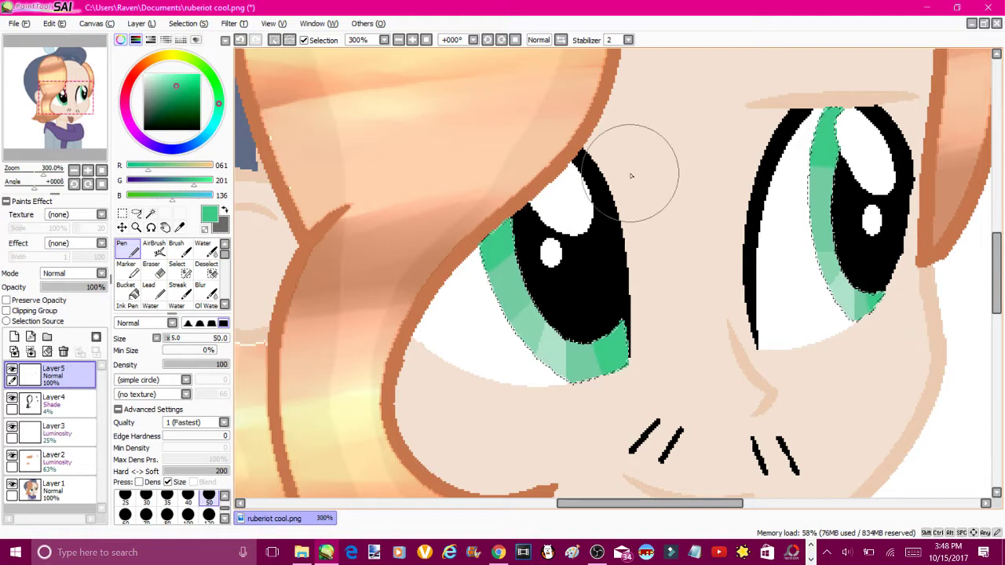
left_click(163, 82)
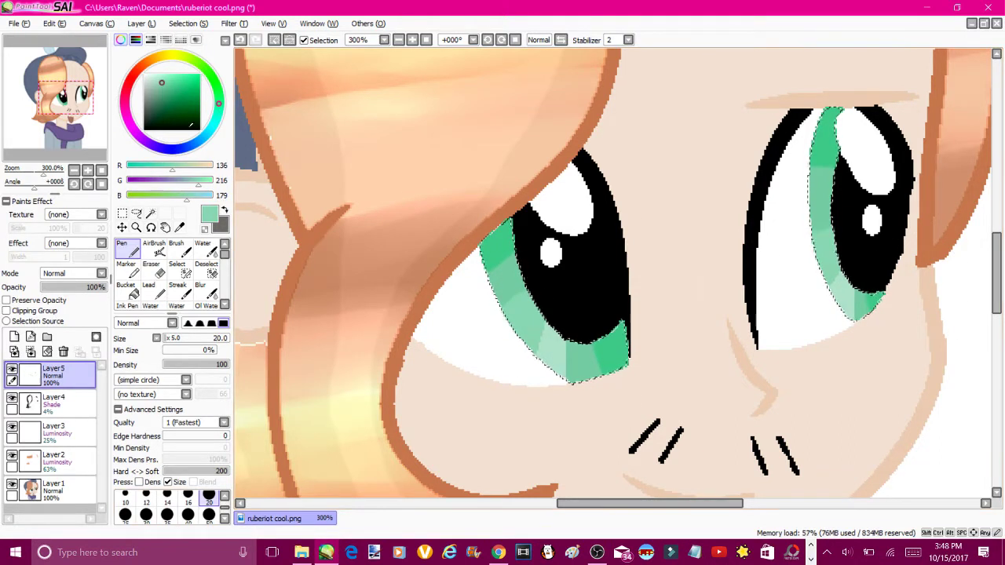
left_click_drag(162, 82, 169, 75)
key("bracketleft")
key("bracketleft")
key("bracketleft")
key("bracketleft")
key("bracketleft")
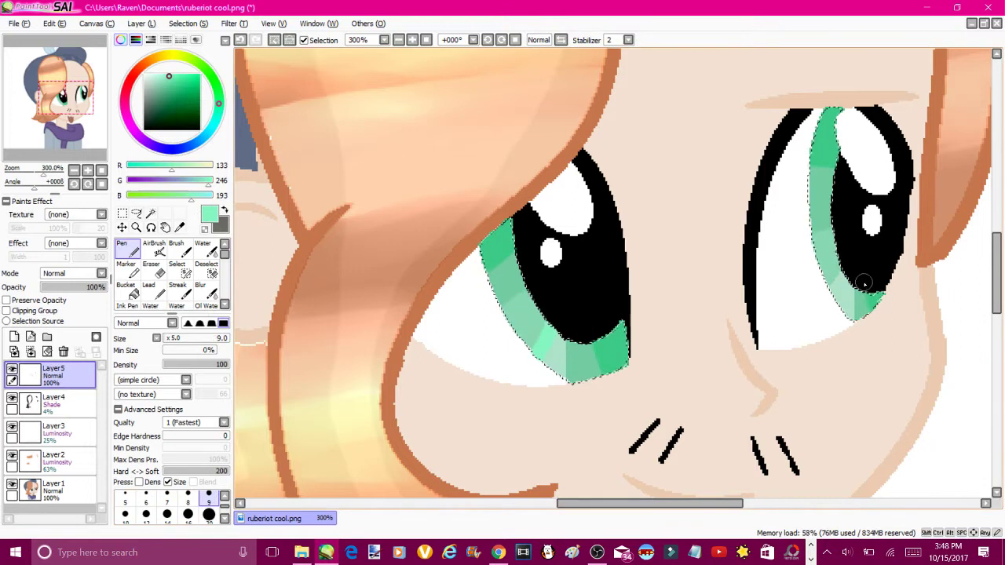
Blur the iris shading, set Layer5 to Luminosity blending and lower its opacity to 17%
left_click(71, 288)
left_click(206, 290)
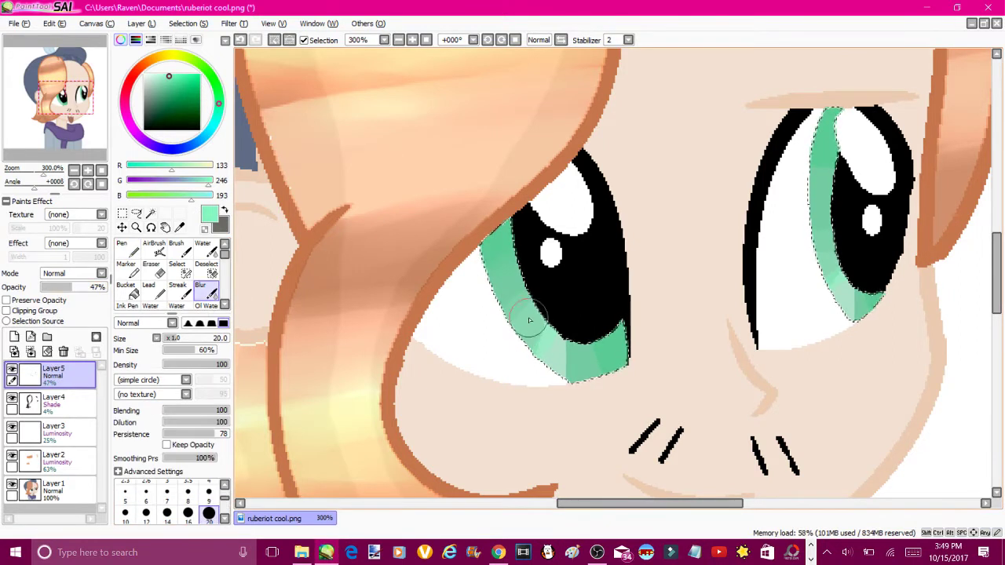
left_click(86, 273)
left_click(72, 331)
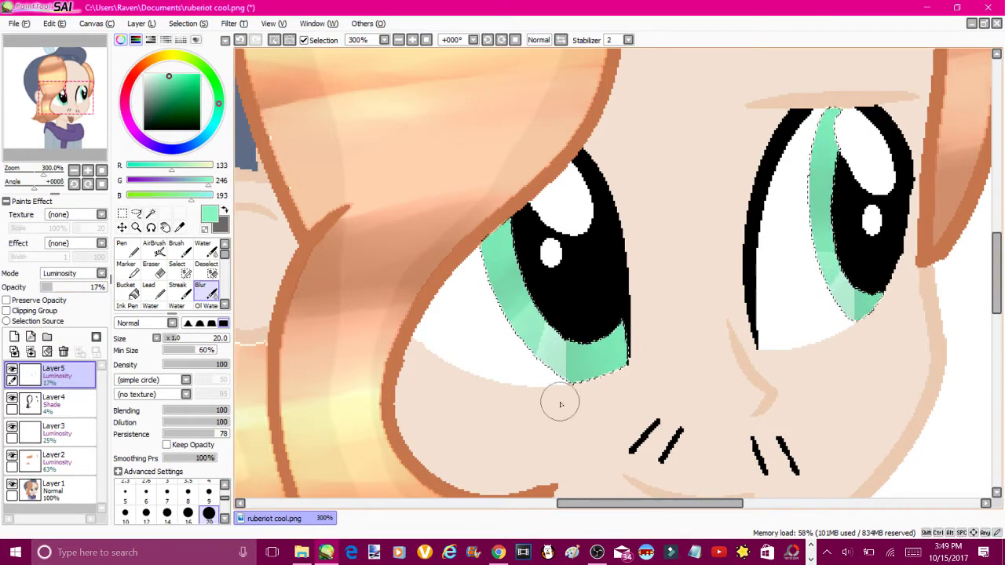
Draw white size 9 streaks across the irises, blur them and set Layer5's opacity to 16%
left_click(518, 361, "alt")
key("n")
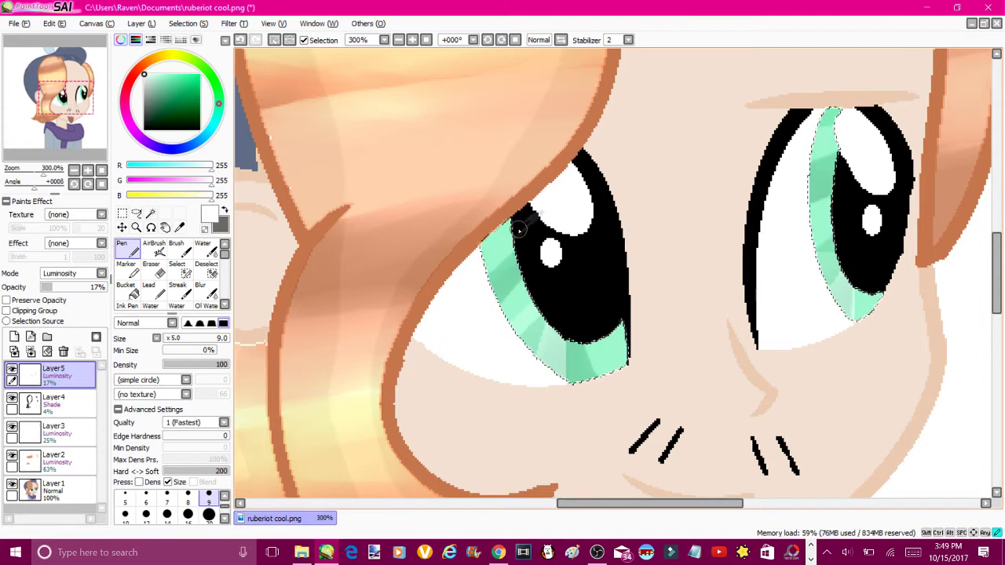
key("b")
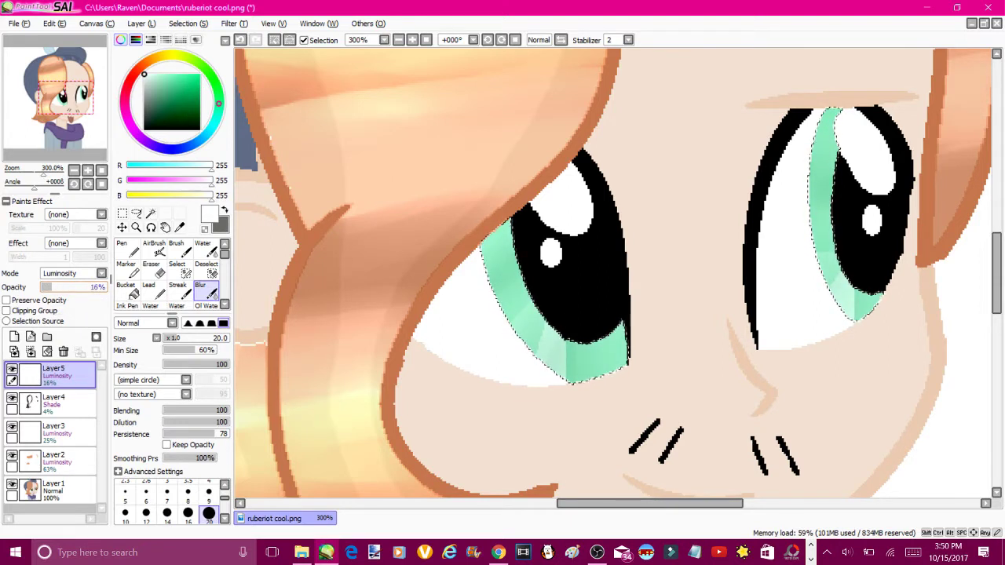
key("ctrl+d")
left_click(399, 39)
left_click(411, 39)
left_click(412, 39)
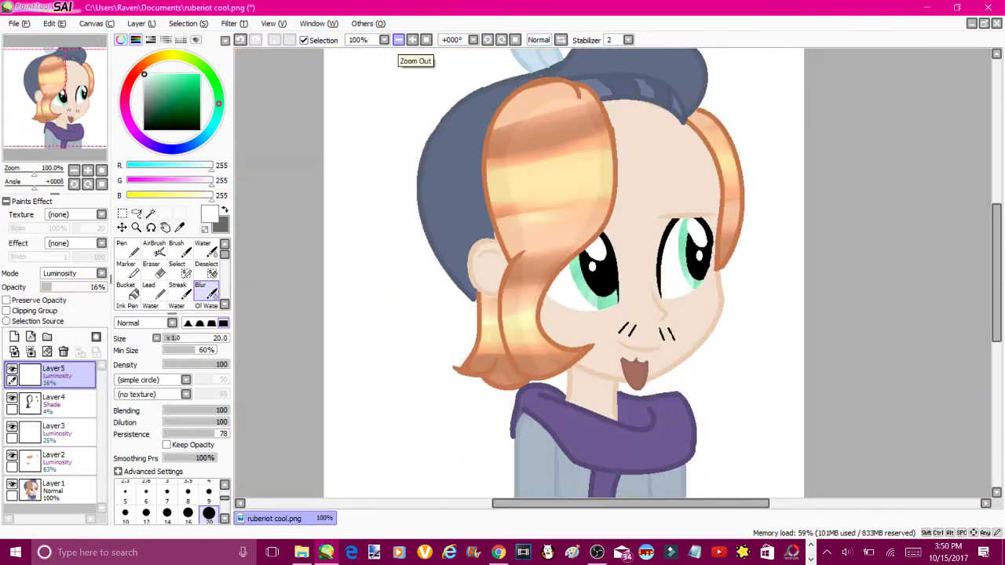
left_click(150, 212)
left_click(15, 337)
left_click(629, 173)
left_click(639, 218, "alt")
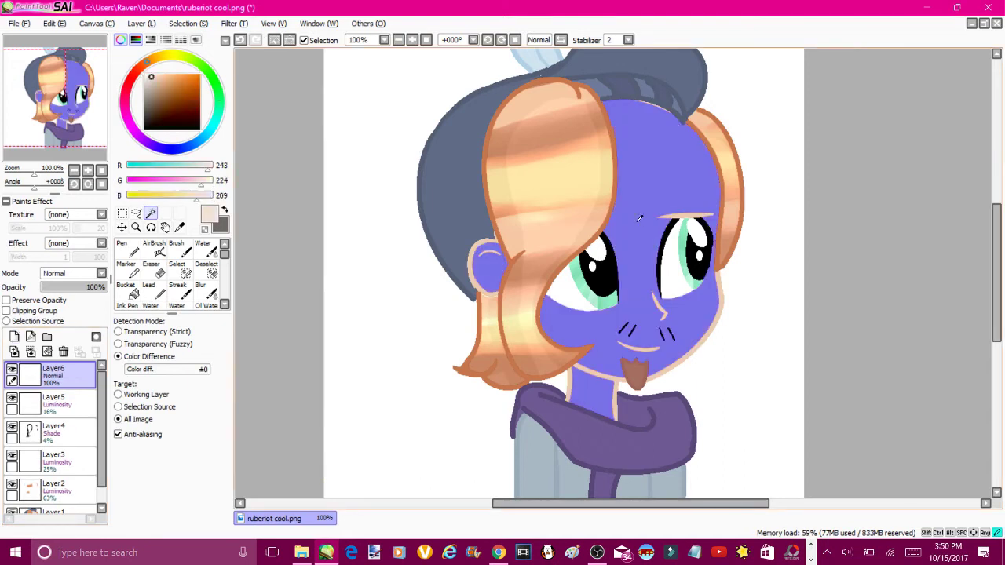
left_click(239, 39)
left_click(239, 39)
Select both irises, add a Luminosity layer above Layer5 and scatter size 9 light dots over the iris beside the hair
left_click(414, 39)
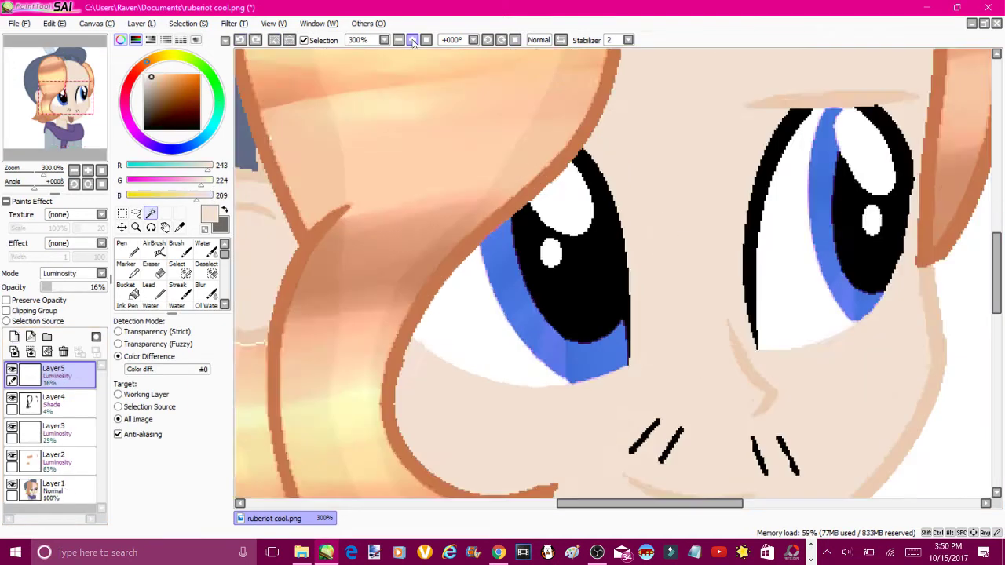
left_click(414, 39)
left_click(14, 337)
left_click(122, 248)
left_click(428, 206)
left_click(417, 269)
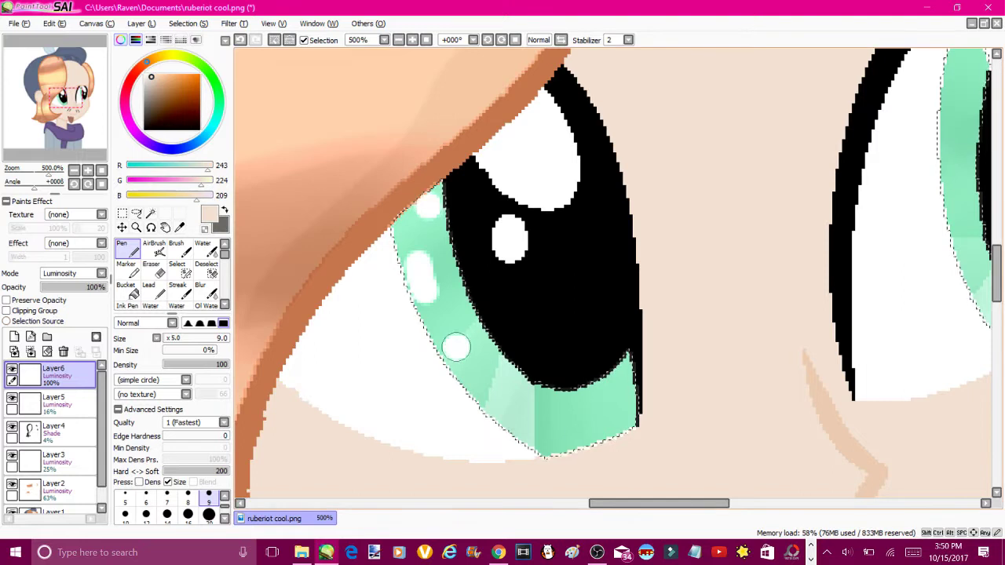
left_click(498, 388)
left_click(551, 424)
left_click(611, 424)
left_click(620, 383)
Reduce the pen to size 4, add small dots to the same iris and hollow out spots with the size 8 eraser
key("bracketleft")
key("bracketleft")
key("bracketleft")
key("bracketleft")
key("bracketleft")
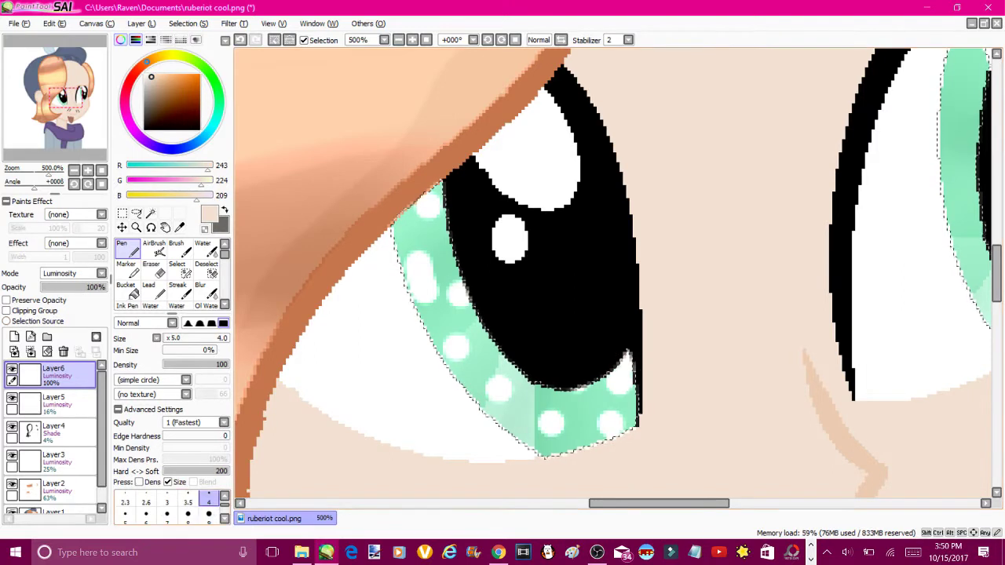
mouse_move(475, 389)
left_mouse_down()
mouse_move(494, 434)
mouse_move(394, 223)
mouse_move(406, 240)
mouse_move(391, 241)
mouse_move(478, 408)
left_mouse_up()
key("e")
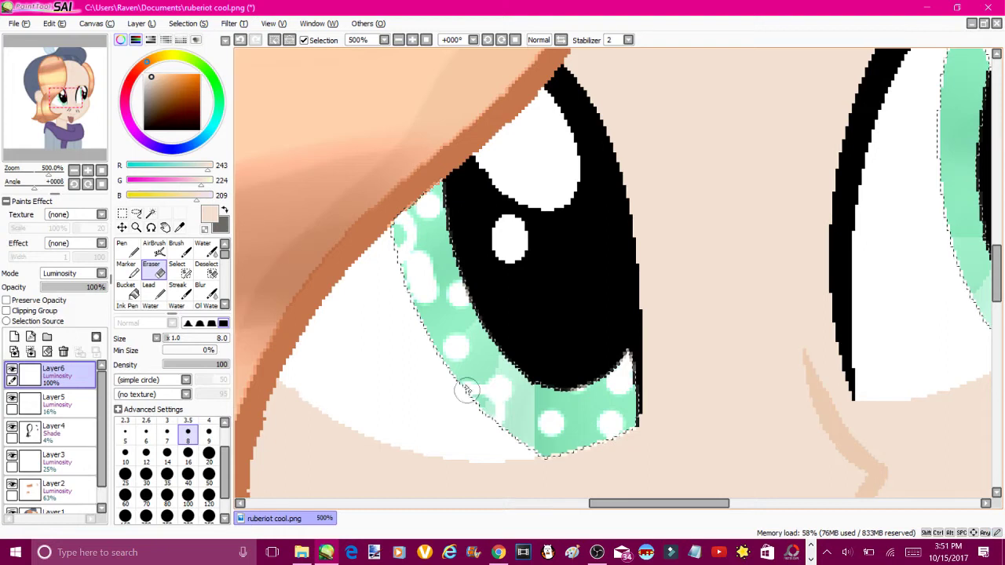
Scatter large and small light dots over the other eye's iris, from its lower tip up to the eyelid, with the pen down to size 4
key("n")
left_click_drag(659, 503, 732, 503)
mouse_move(572, 145)
left_mouse_down()
mouse_move(585, 267)
mouse_move(651, 312)
left_mouse_up()
left_click(570, 181)
left_click(575, 196)
left_click(596, 259)
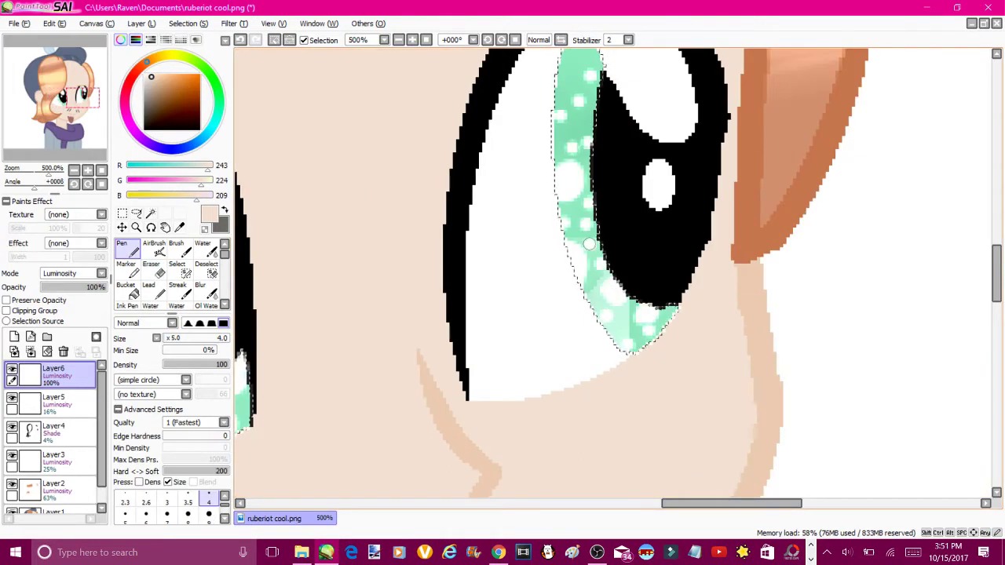
scroll(591, 390, "up", 5)
left_click(582, 236)
left_click(569, 267)
left_click(589, 228)
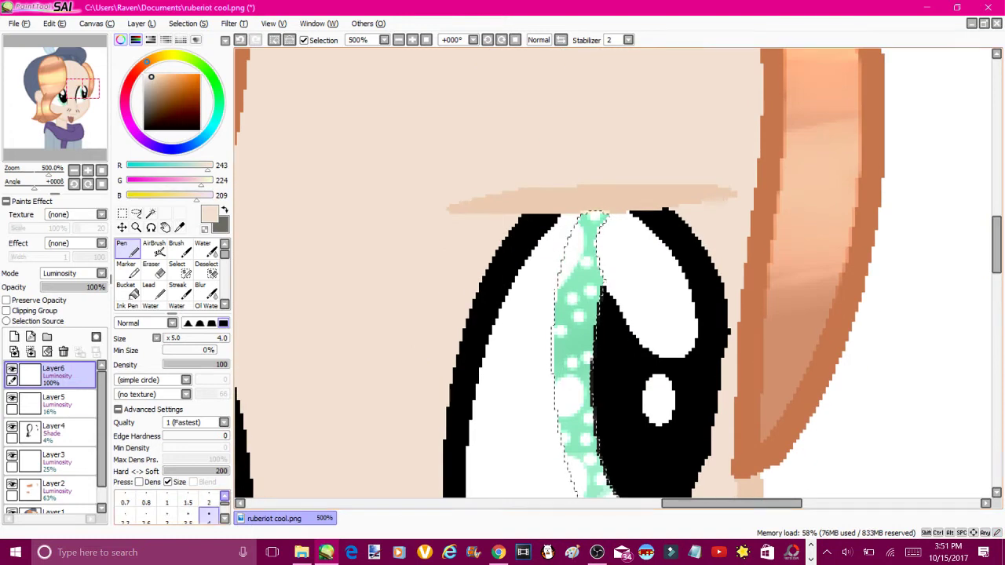
Hollow out the larger dots on that iris into rings with the size 8 eraser
key("e")
left_click_drag(556, 235, 562, 271)
mouse_move(556, 369)
left_mouse_down()
mouse_move(567, 424)
mouse_move(556, 330)
left_mouse_up()
scroll(566, 362, "down", 3)
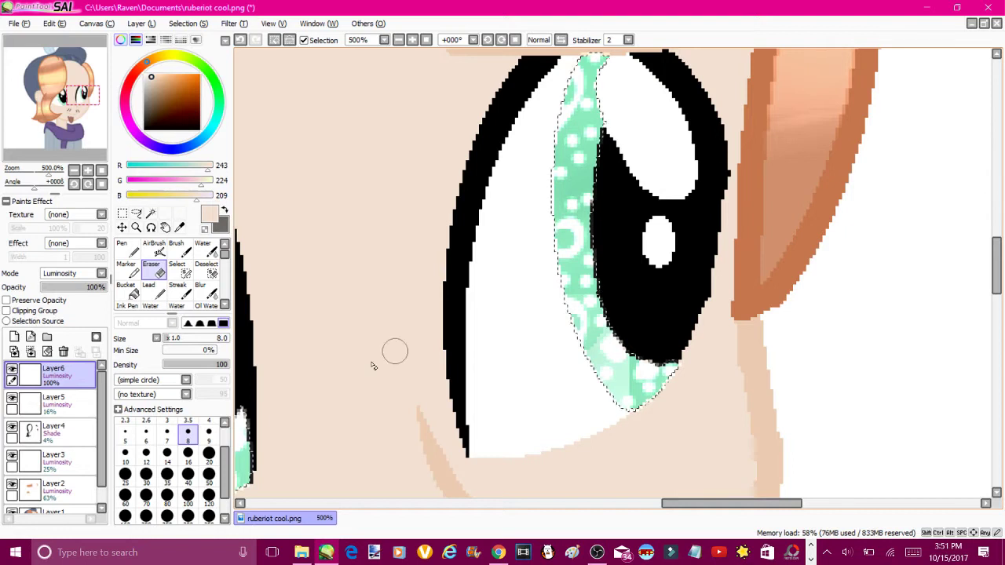
Fill the gaps in the hair-side iris with size 4 dots and set Layer6's opacity to 34%
left_click_drag(699, 503, 634, 511)
key("n")
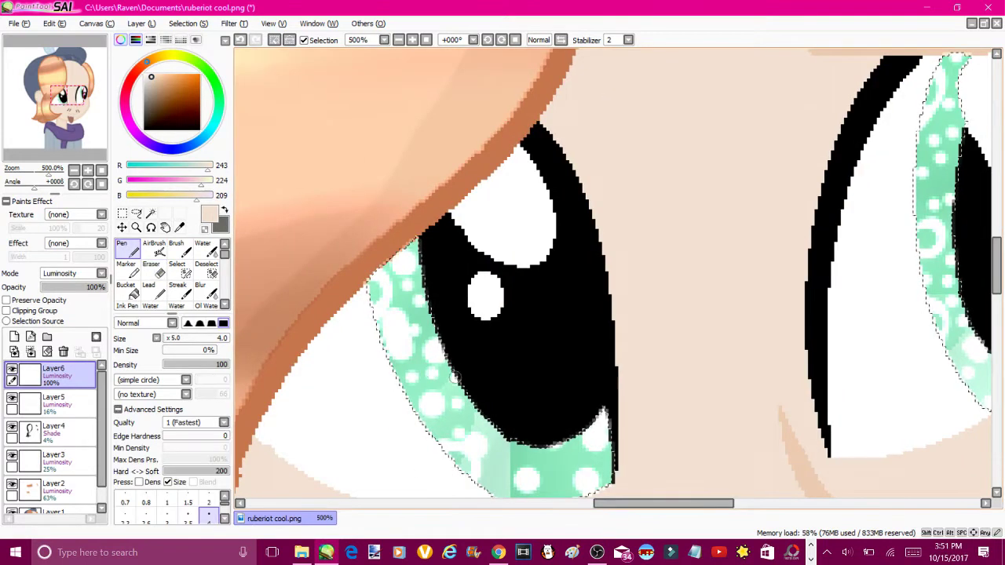
left_click_drag(600, 466, 606, 430)
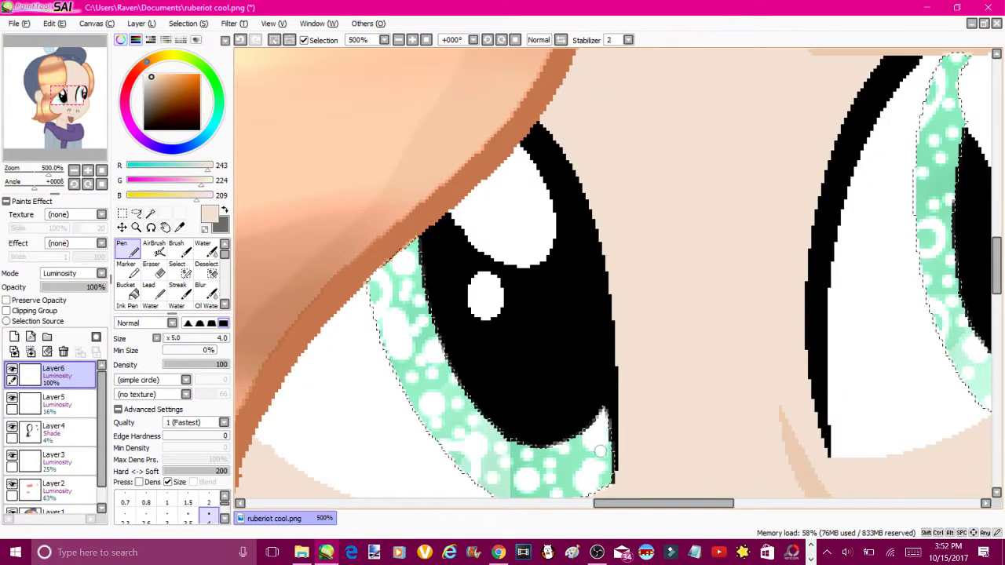
scroll(612, 275, "down", 3)
left_click_drag(102, 286, 65, 286)
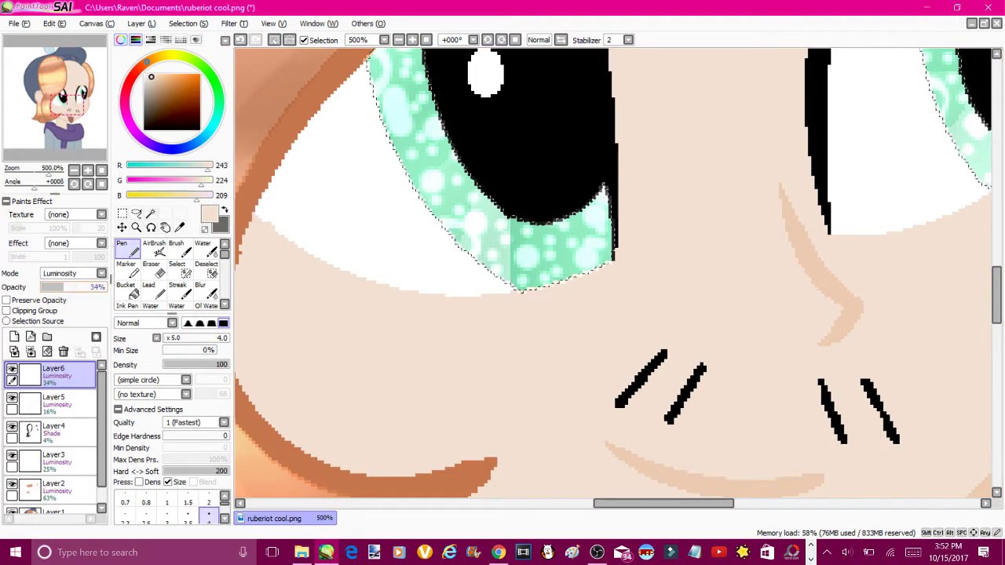
Deselect the irises, add a new layer, select both black pupils with the Magic Wand and sample the iris green
key("ctrl+d")
key("minus")
key("minus")
key("minus")
key("w")
key("ctrl+shift+n")
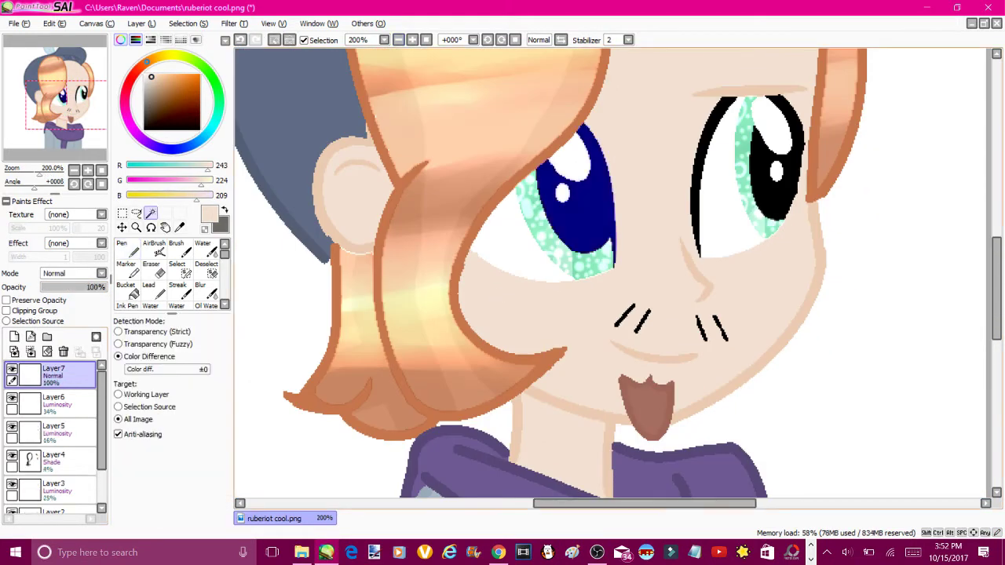
left_click(579, 265, "alt")
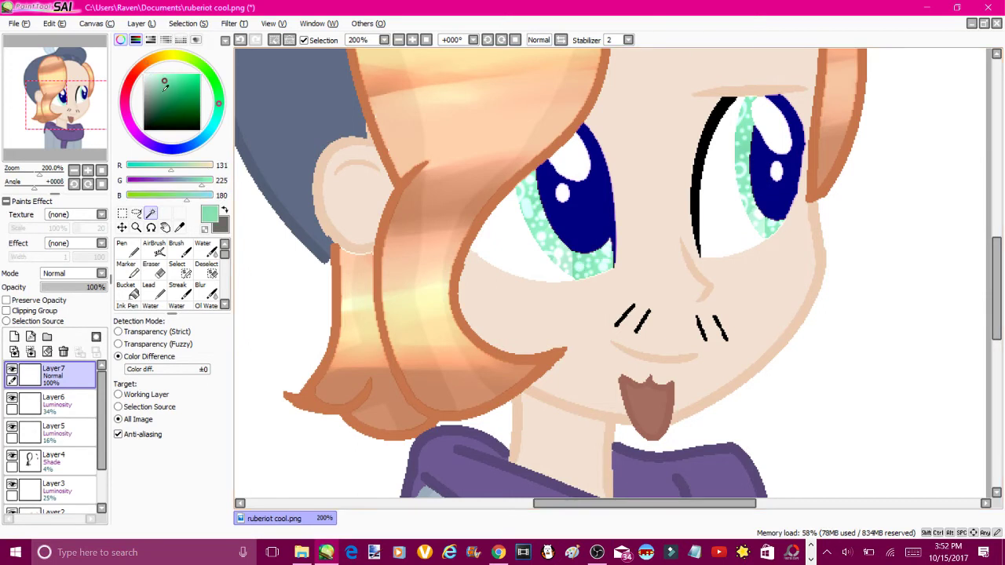
Paint the upper part of both pupils with a darker green (87, 177, 134) using a size 20 pen
key("n")
key("bracketright")
key("bracketright")
key("bracketright")
key("bracketright")
key("bracketright")
key("bracketright")
key("bracketright")
key("bracketright")
key("bracketright")
key("bracketright")
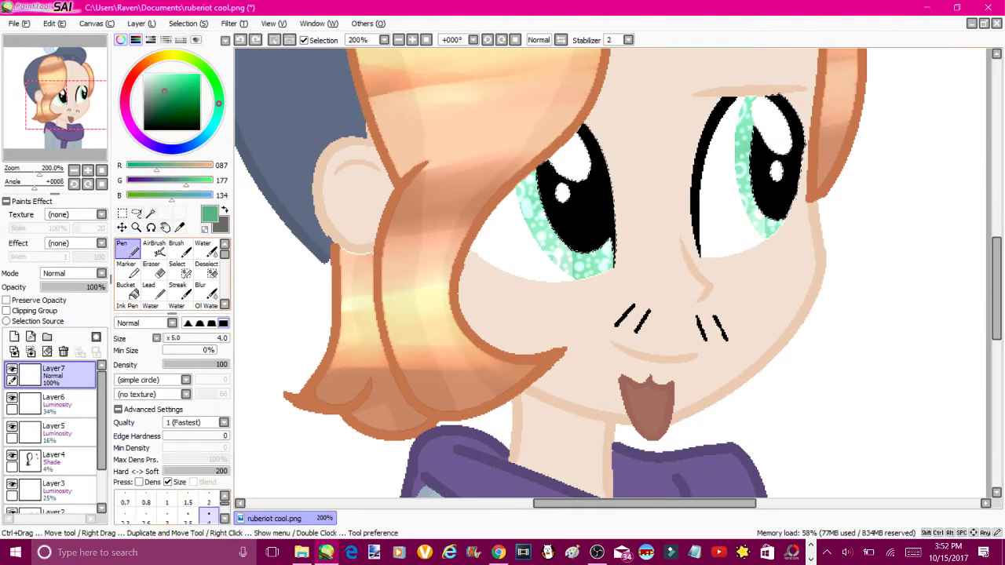
left_click_drag(545, 168, 562, 205)
left_click_drag(768, 187, 779, 149)
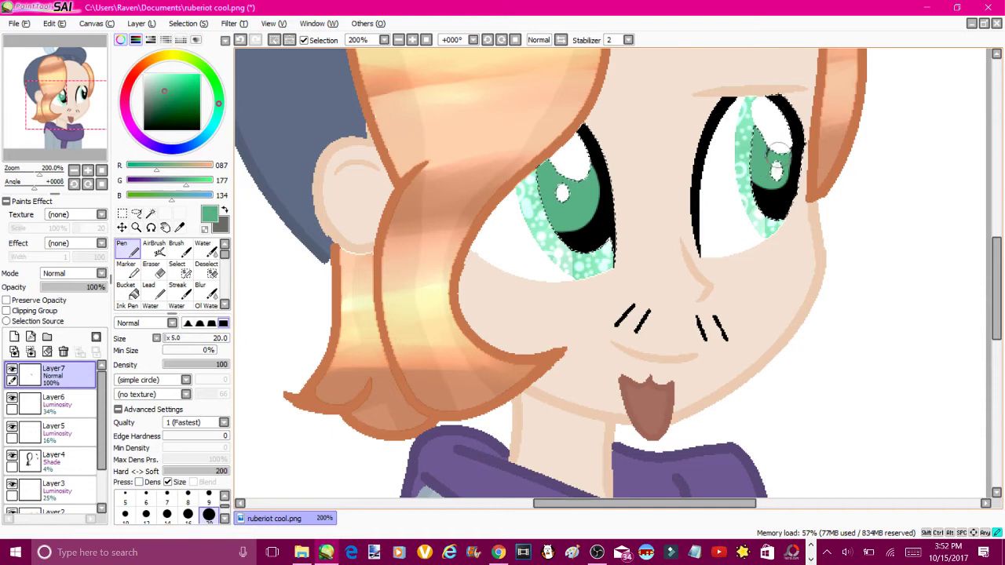
Sample black, repaint the centres of both pupils with the pen reduced to size 16, and switch the colour to white
left_click(600, 189, "alt")
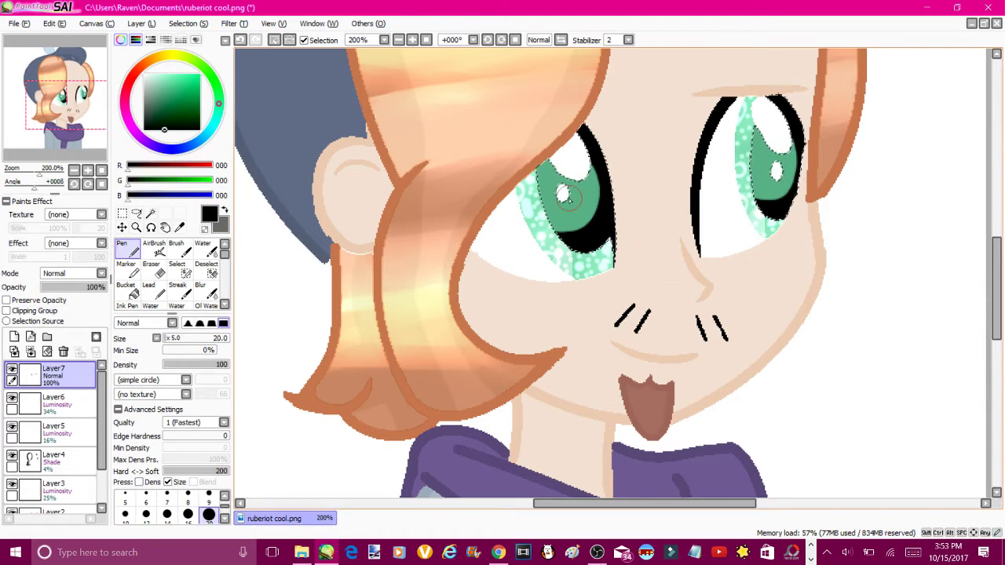
key("ctrl+z")
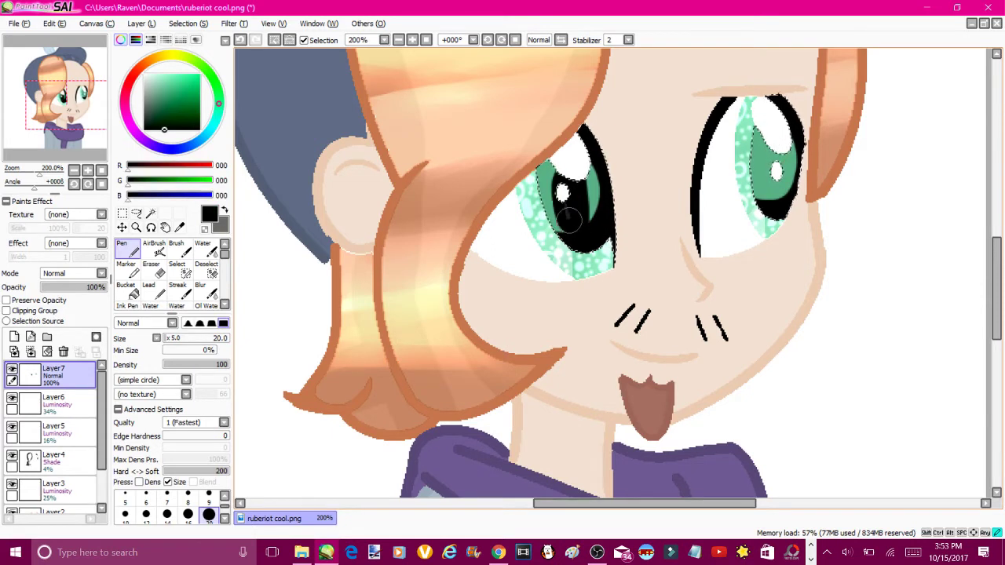
left_click(412, 39)
left_click(412, 39)
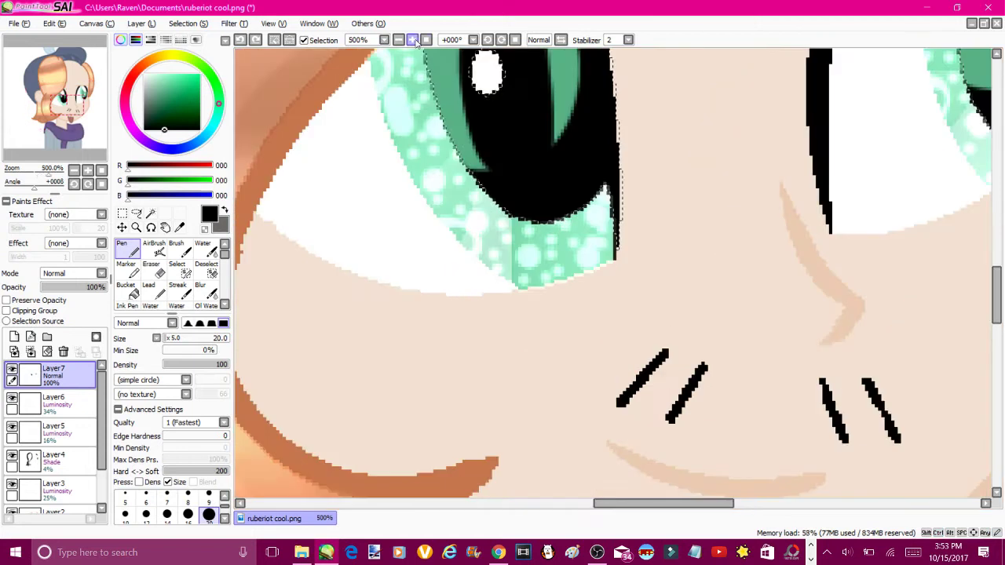
left_click(187, 514)
scroll(496, 351, "up", 5)
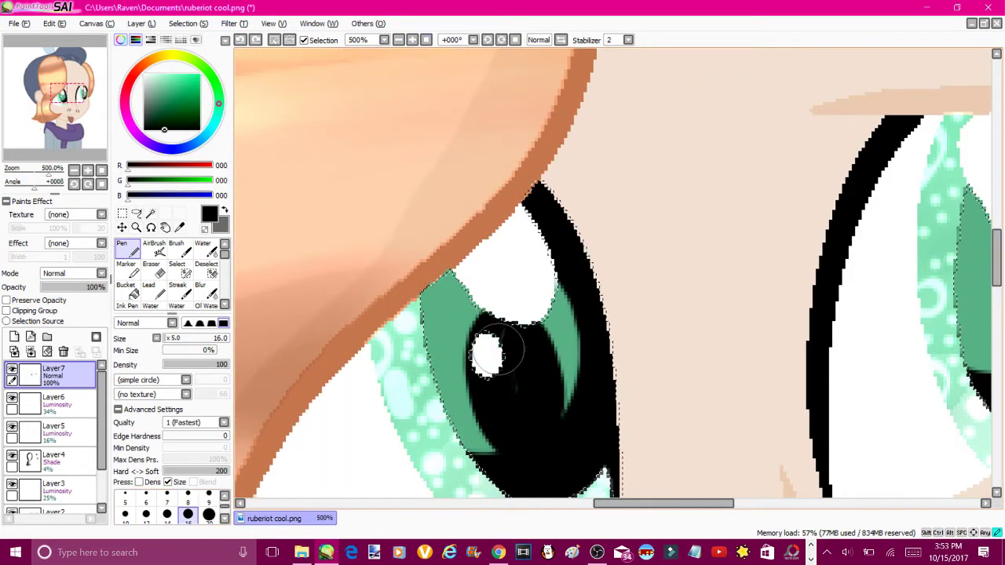
scroll(491, 353, "down", 3)
scroll(624, 480, "up", 3)
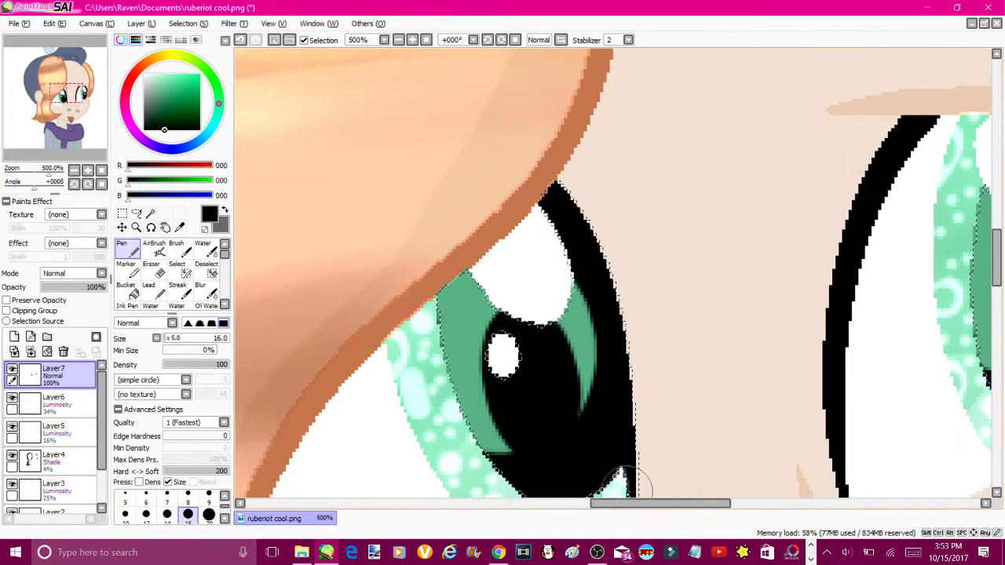
key("x")
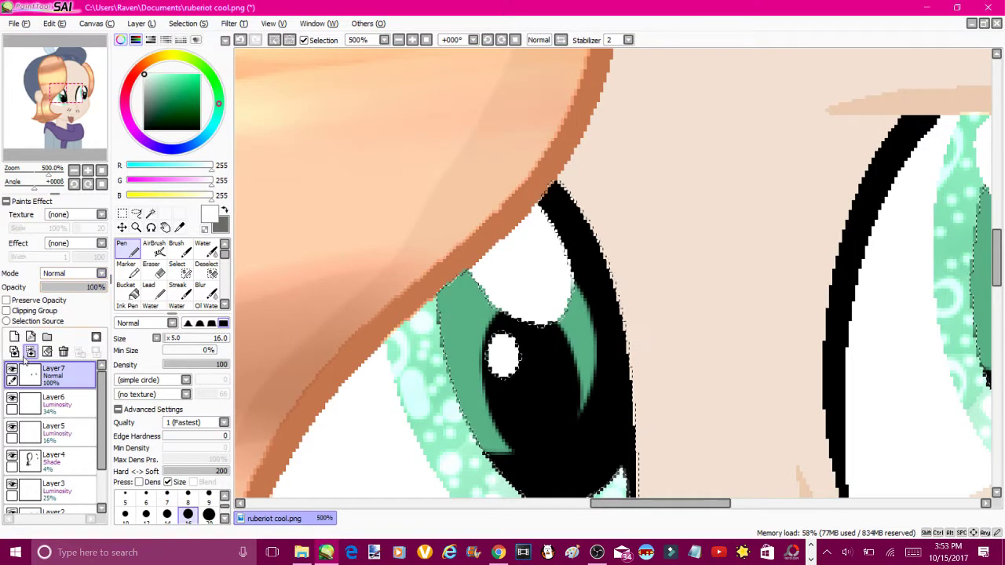
left_click(75, 274)
left_click(71, 319)
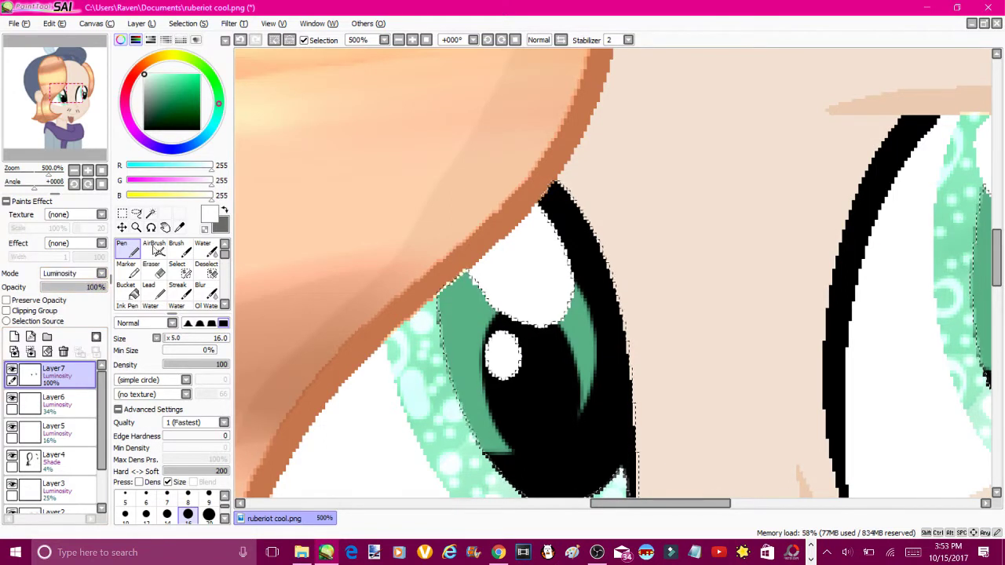
key("ctrl+z")
Paint white size 16 diagonal bands across both pupils on a new layer, with 34% opacity and Luminosity blending
key("ctrl+shift+n")
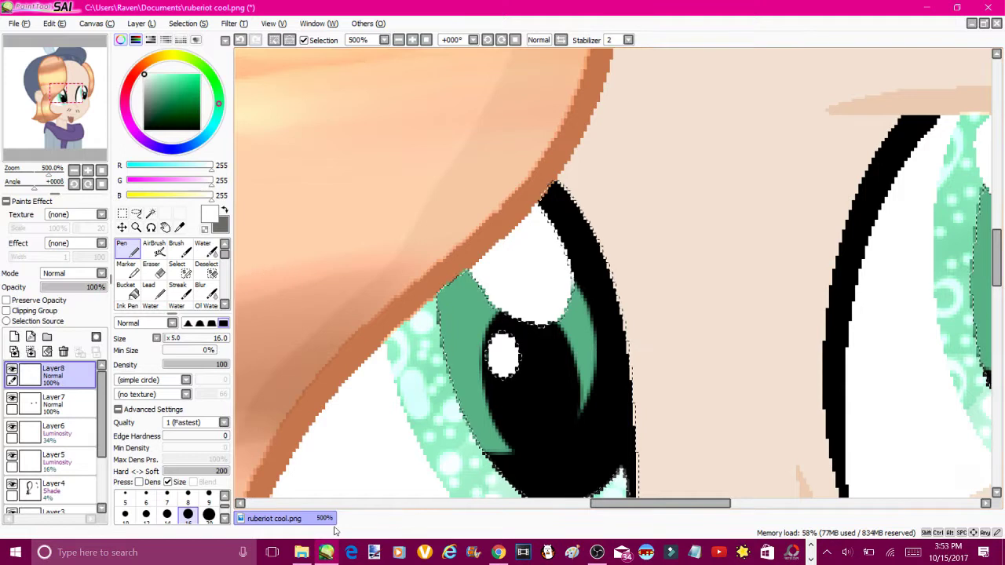
scroll(612, 275, "right", 5)
scroll(612, 275, "left", 5)
left_click_drag(997, 263, 1001, 283)
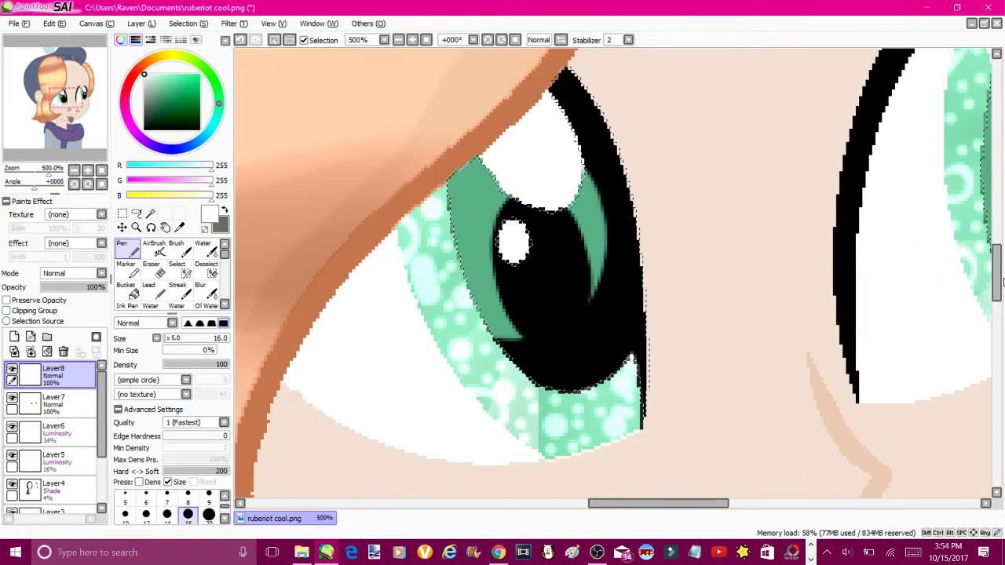
scroll(658, 187, "right", 5)
left_click_drag(104, 287, 63, 287)
left_click(75, 273)
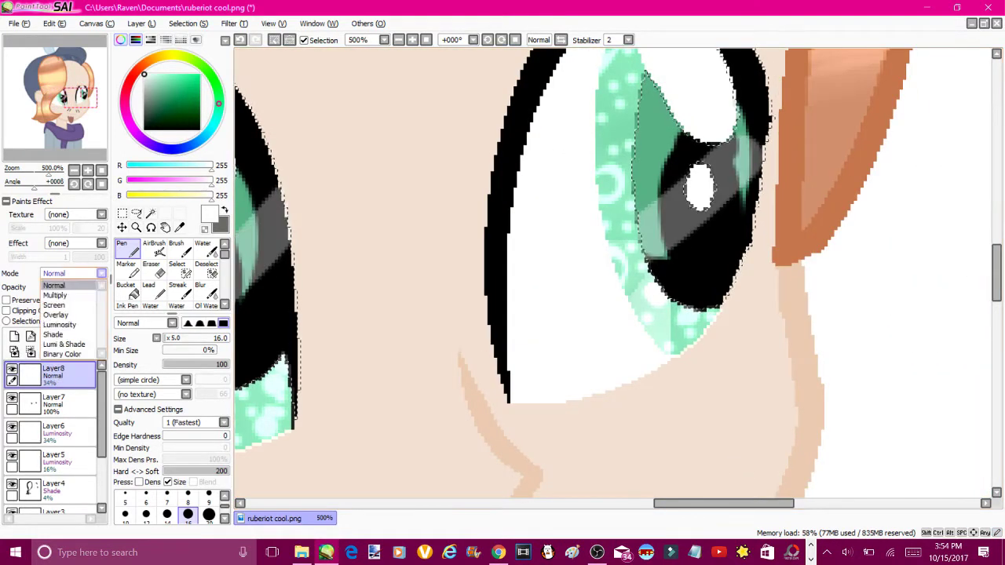
left_click(70, 320)
left_click_drag(671, 503, 610, 504)
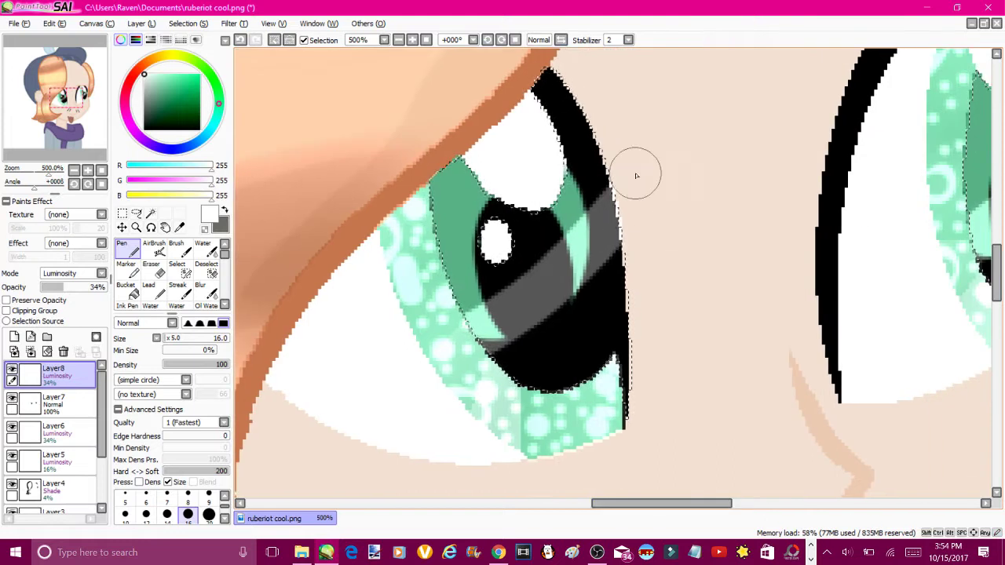
Add a new layer and scatter white size 9 dots over both pupils
left_click(640, 218, "alt")
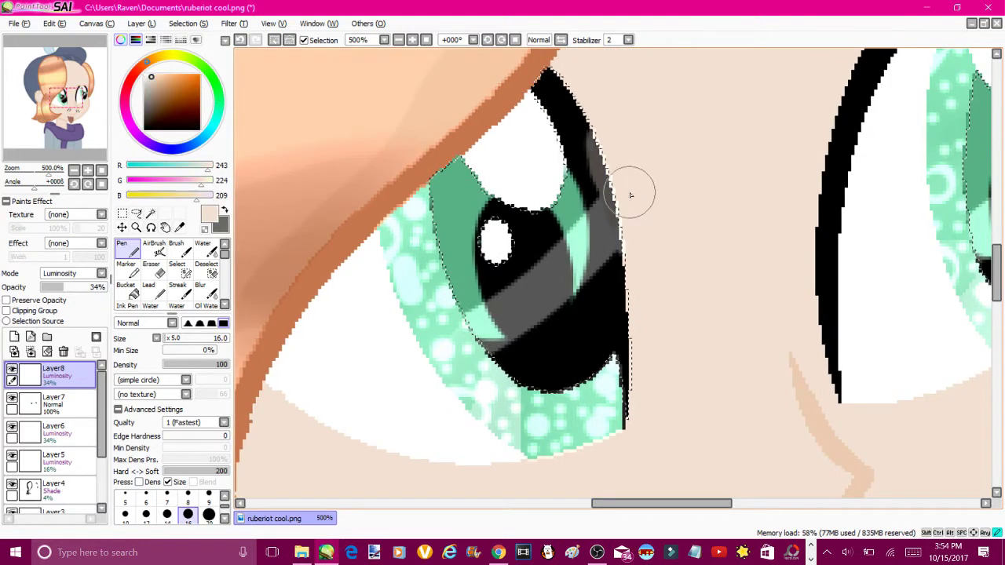
left_click(13, 338)
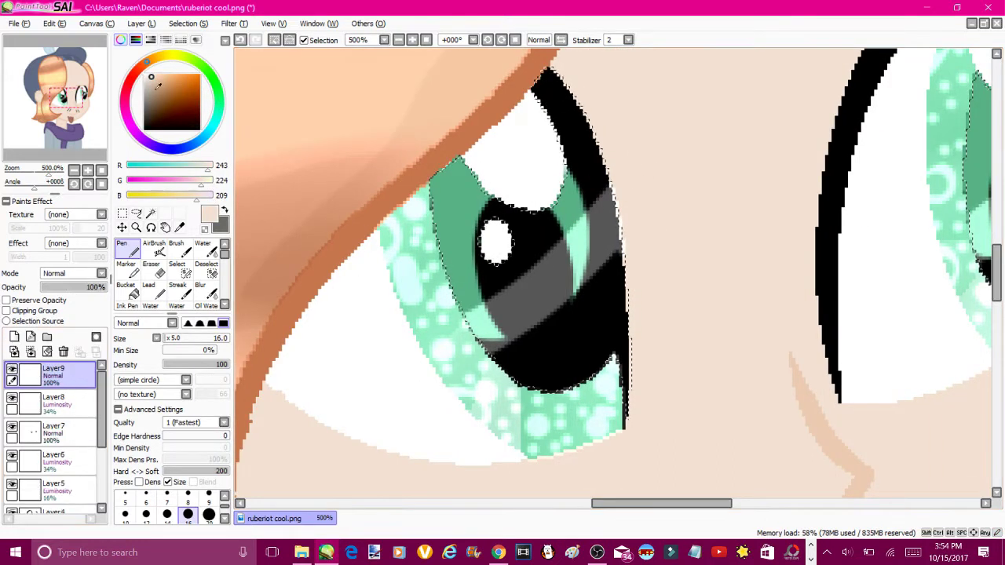
left_click(208, 494)
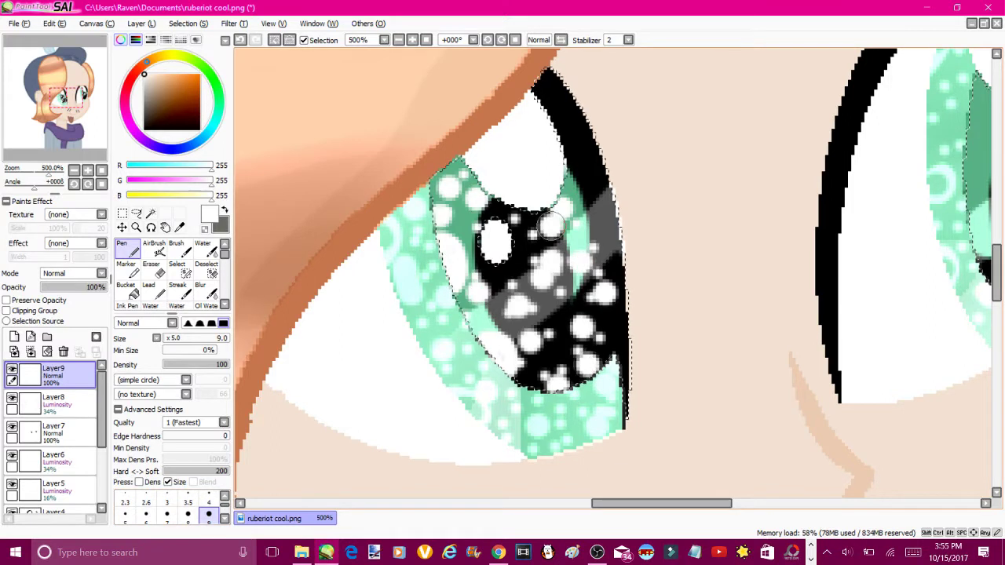
scroll(552, 225, "right", 5)
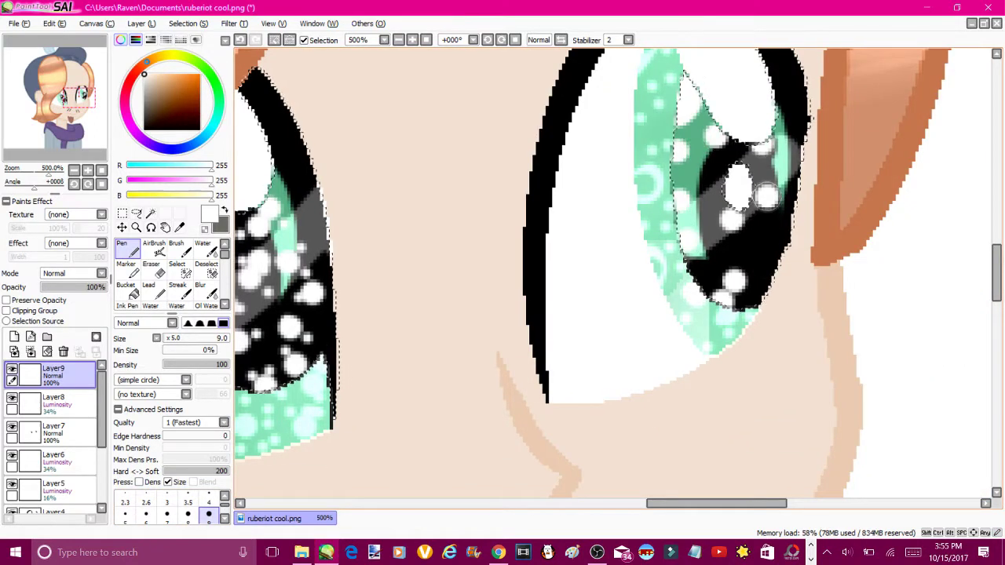
scroll(636, 508, "left", 3)
Add size 4 white dots between the larger ones in the pupils and hollow some into rings with the size 8 eraser
left_click(208, 501)
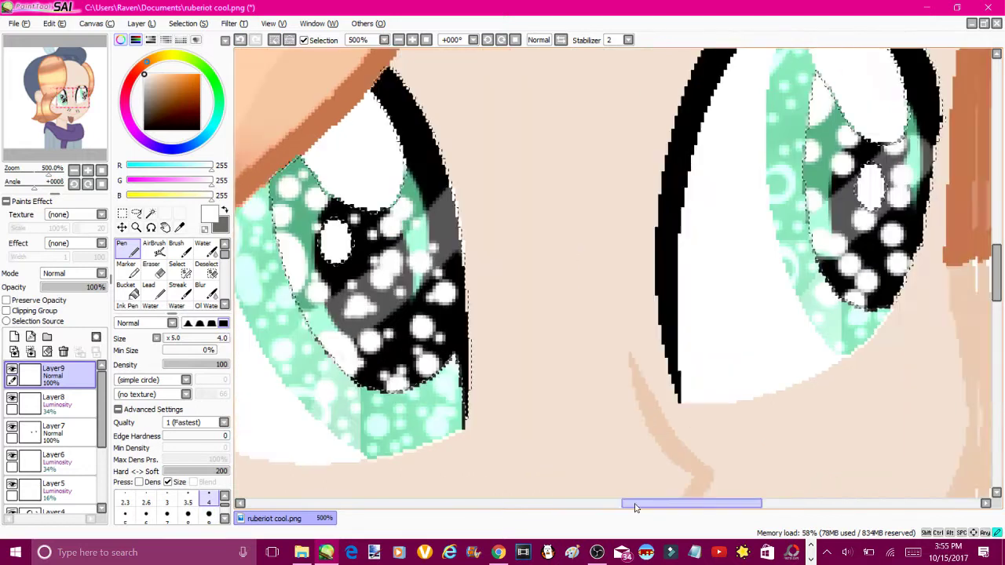
scroll(636, 508, "right", 4)
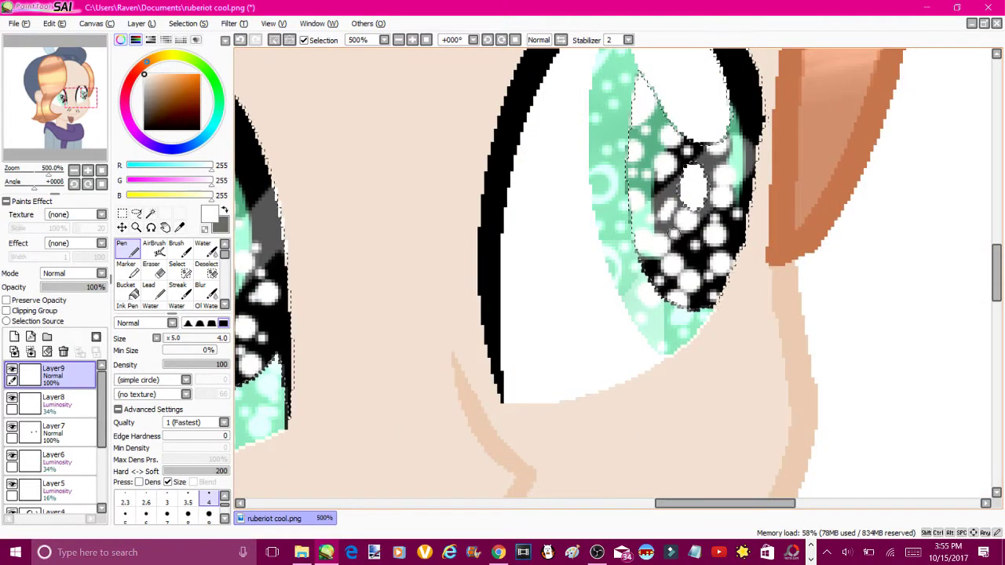
key("e")
mouse_move(672, 232)
left_mouse_down()
mouse_move(643, 94)
mouse_move(676, 126)
mouse_move(650, 153)
left_mouse_up()
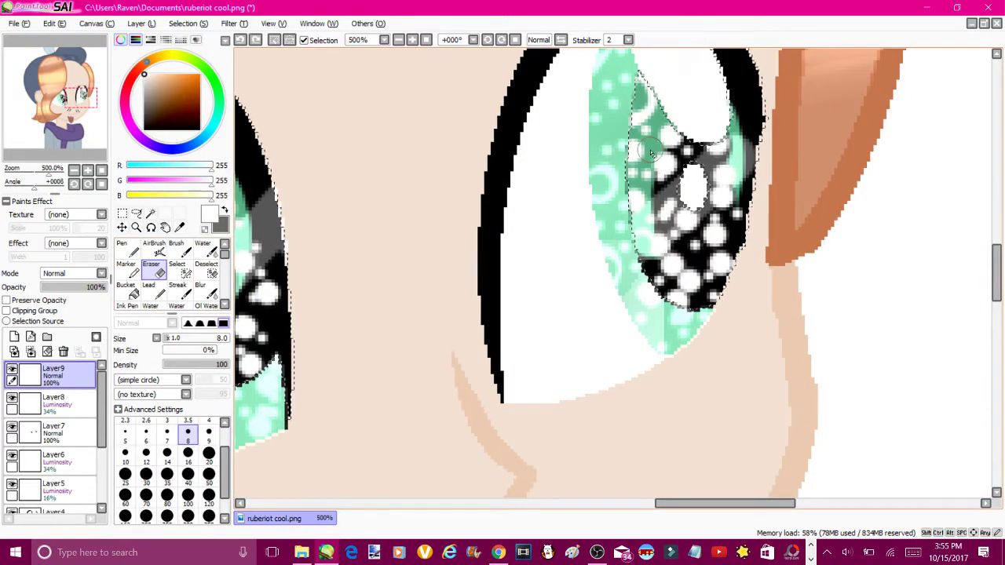
scroll(439, 253, "left", 7)
Set Layer9 to Luminosity blending with 36% opacity and check the whole drawing at 75% zoom
left_click(74, 273)
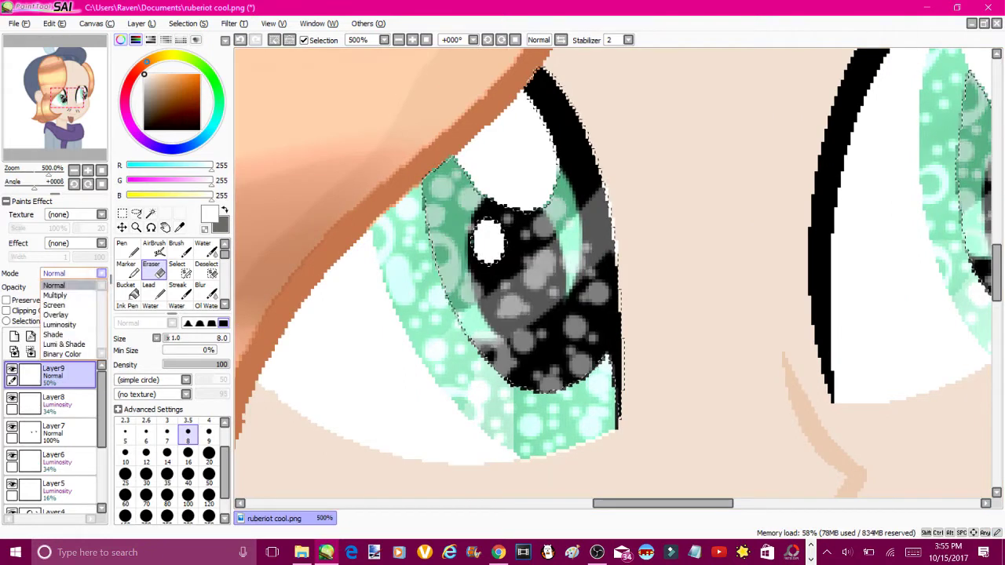
left_click(59, 283)
left_click_drag(98, 286, 86, 287)
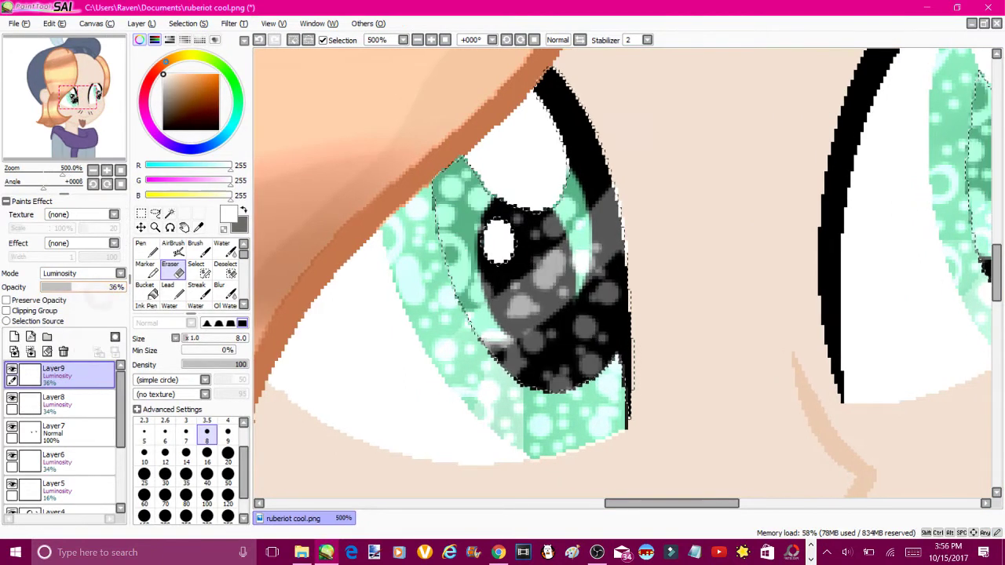
scroll(549, 267, "down", 2)
left_click(417, 40)
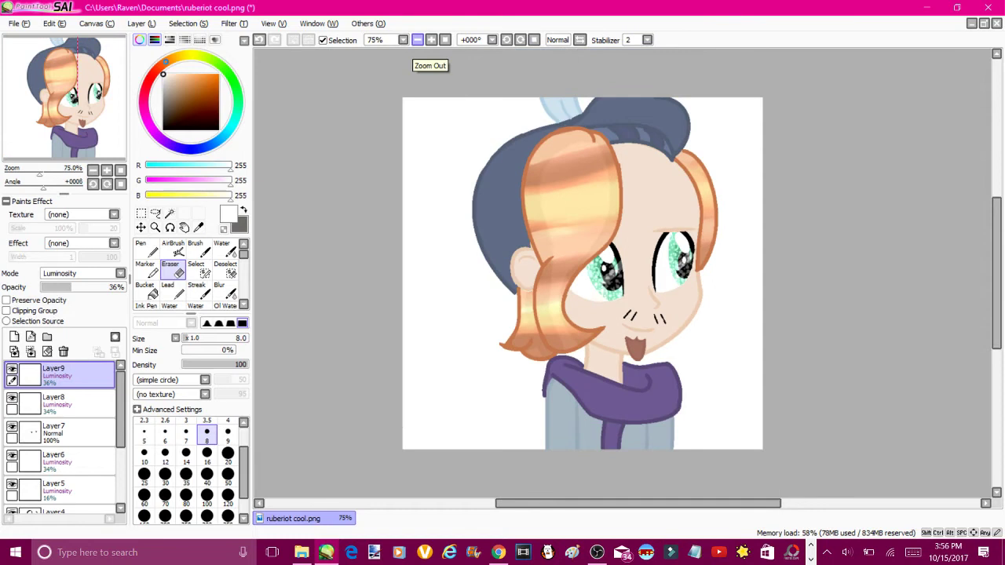
On a new layer, select the scarf and paint wide size 20 purple bands (RGB 114, 84, 168) across it
key("ctrl+shift+n")
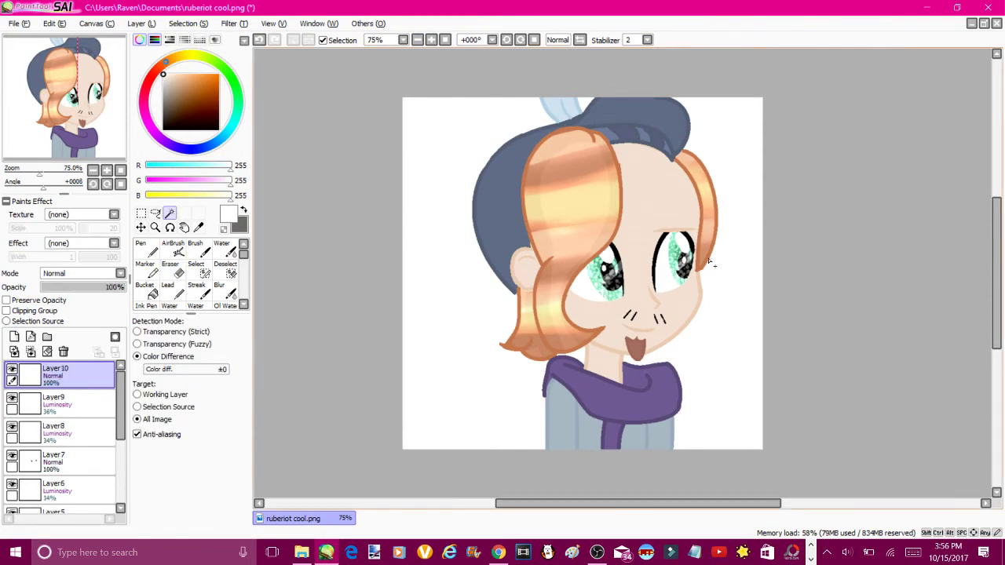
left_click(613, 393)
left_click(618, 431, "alt")
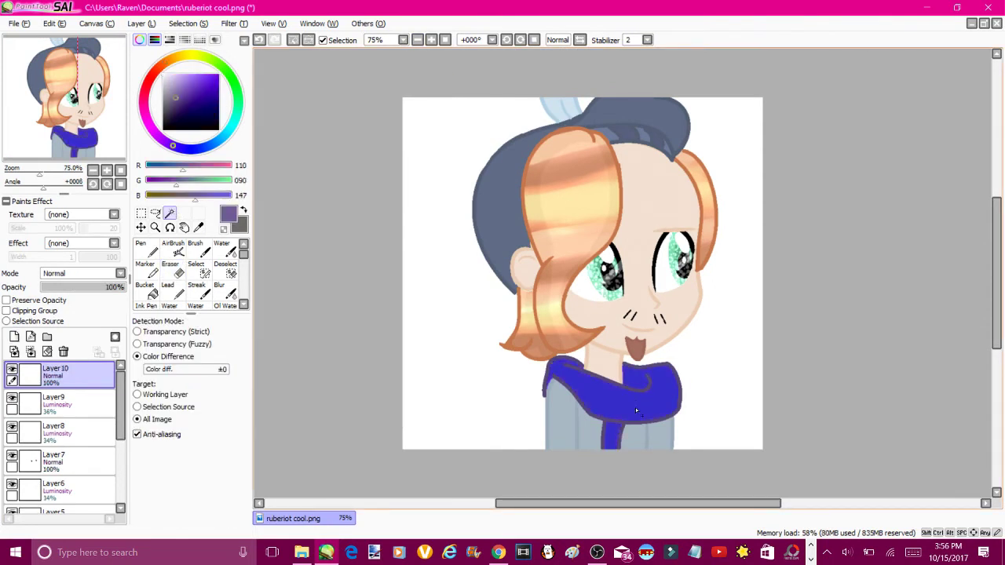
left_click(182, 92)
left_click(142, 248)
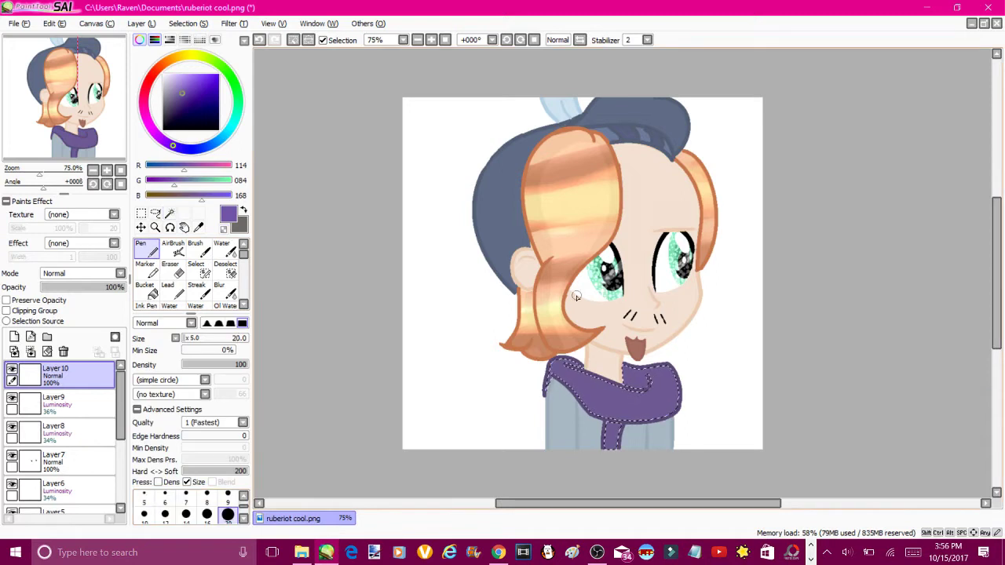
scroll(729, 168, "up", 4)
scroll(632, 294, "down", 5)
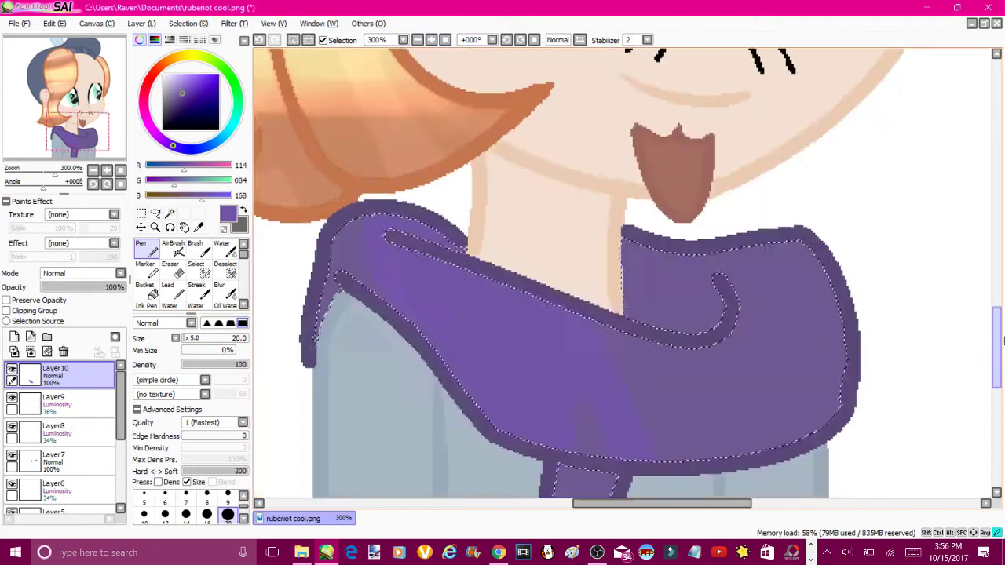
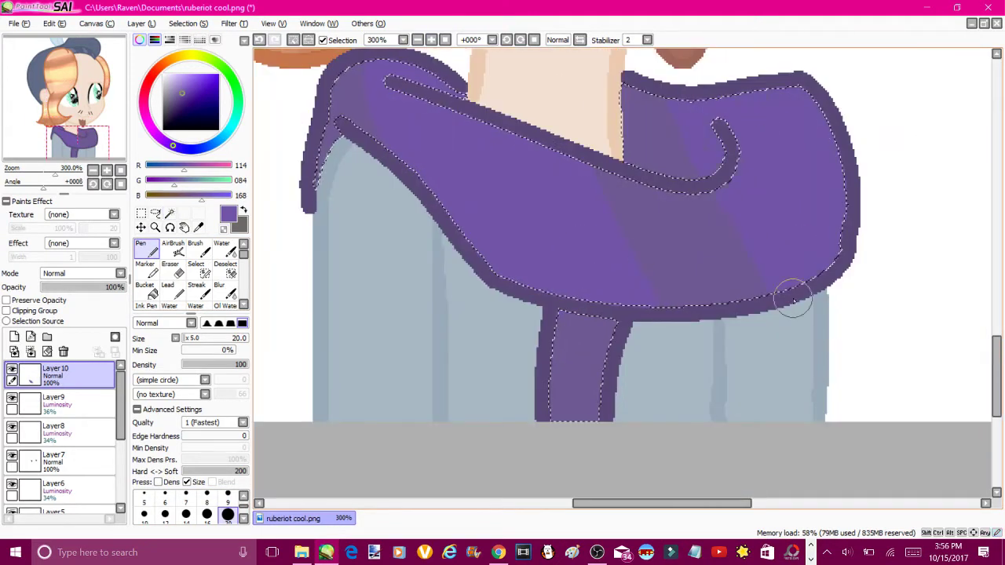
Blur the edges of the scarf's purple bands at size 20 and set their layer to Luminosity blending with 28% opacity
left_click_drag(122, 287, 74, 286)
left_click(121, 273)
left_click(71, 326)
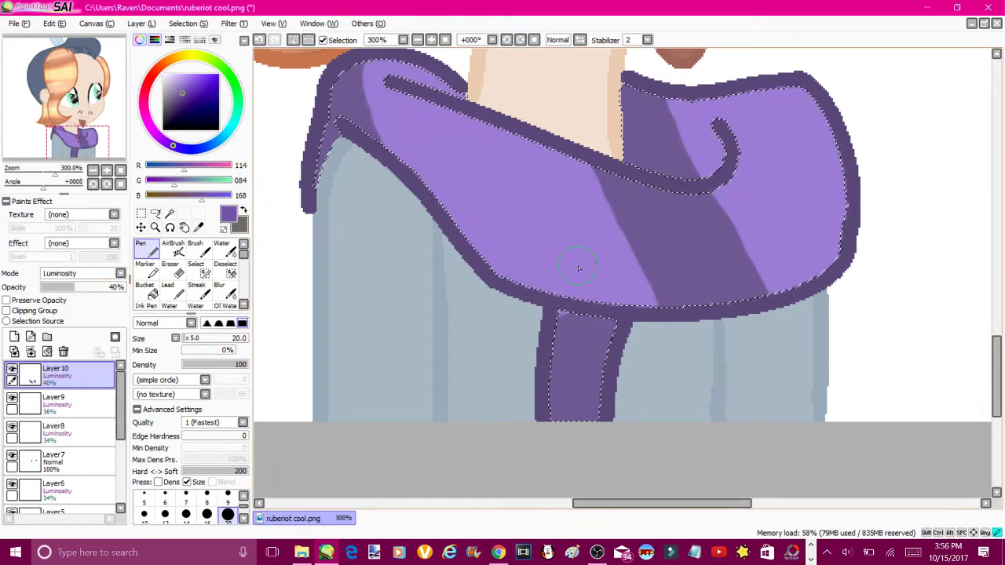
left_click(91, 289)
left_click(225, 290)
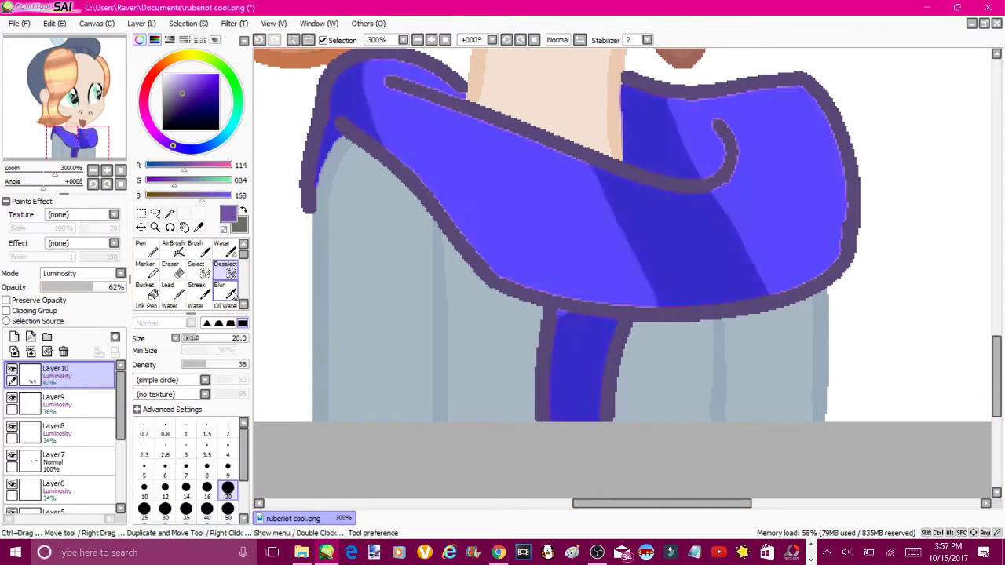
left_click_drag(617, 185, 601, 234)
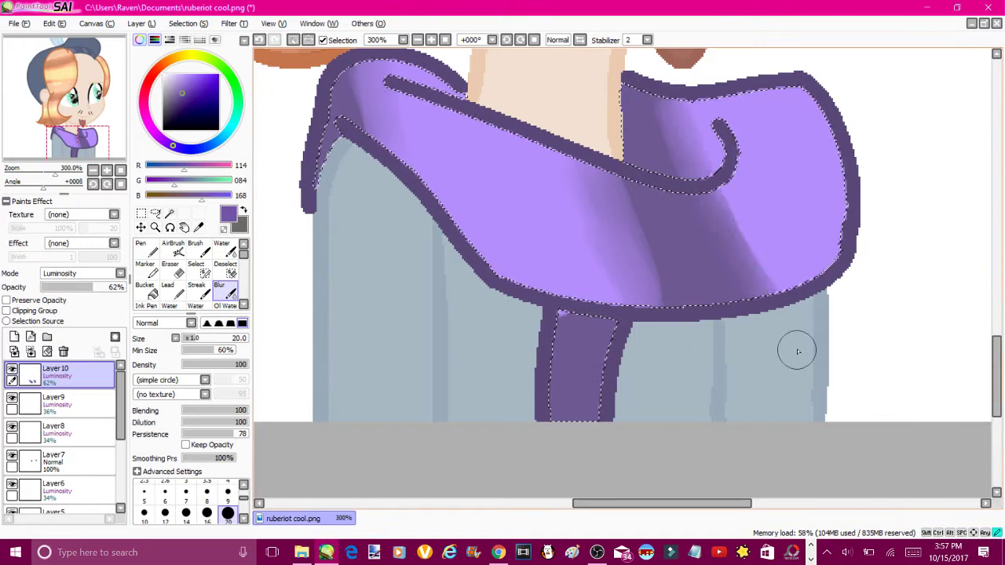
left_click(56, 287)
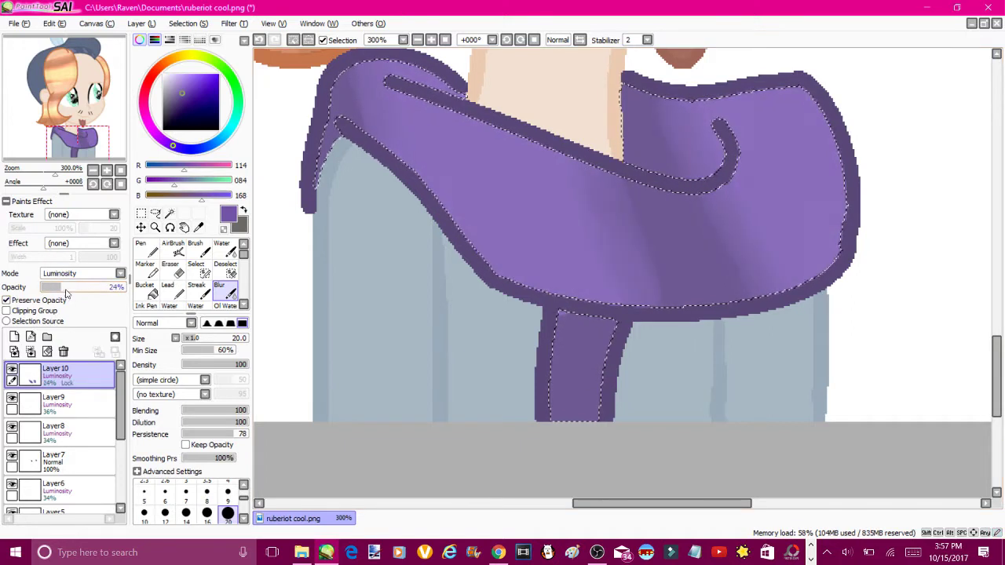
Add two new layers and paint white size 20 diagonal bands across the selected scarf on the upper one
key("n")
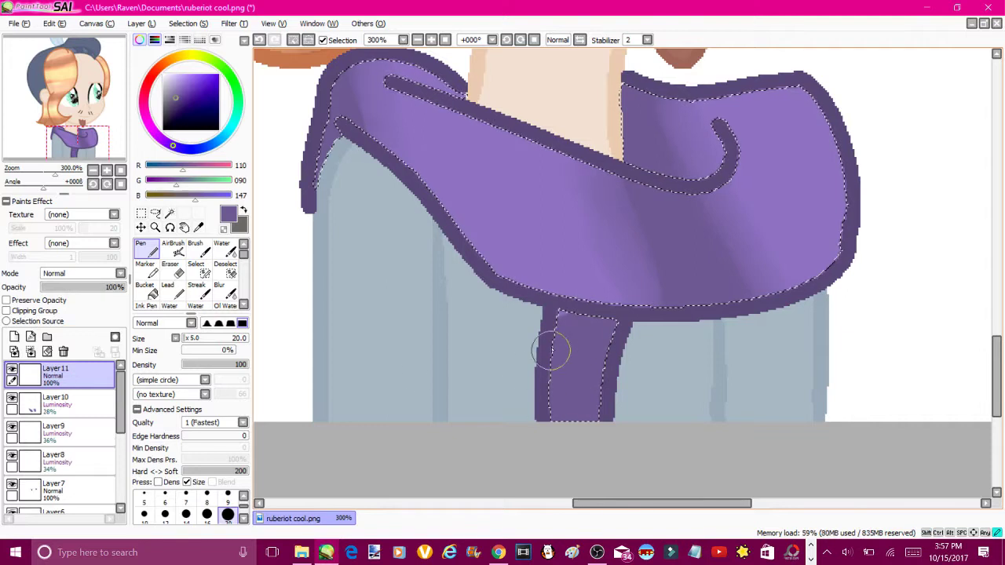
left_click(15, 336)
left_click(14, 336)
left_click(175, 106)
left_click(163, 75)
left_click_drag(459, 234, 559, 152)
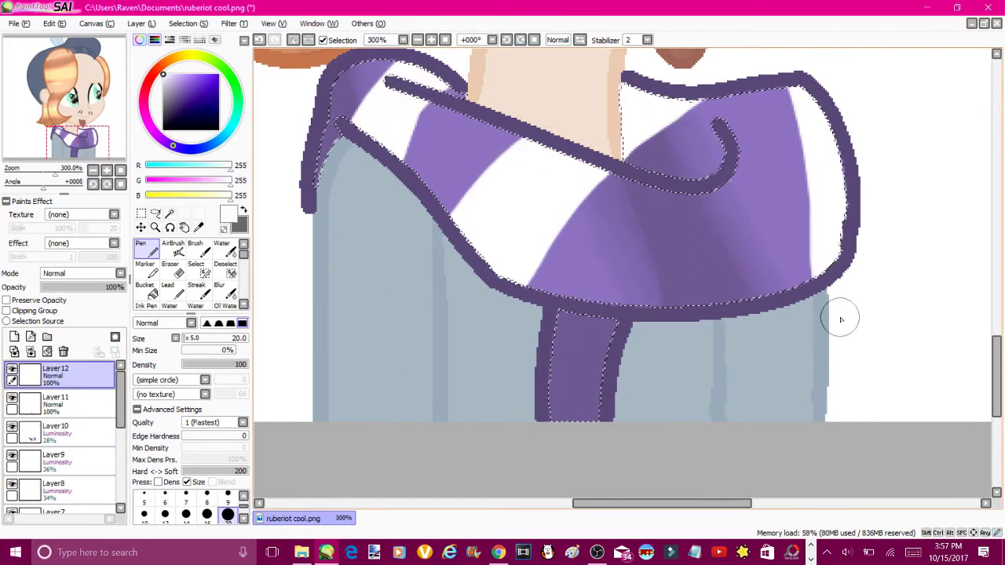
Blur the edges of the scarf's white bands and set Layer12 to Luminosity blending with 27% opacity
left_click(225, 290)
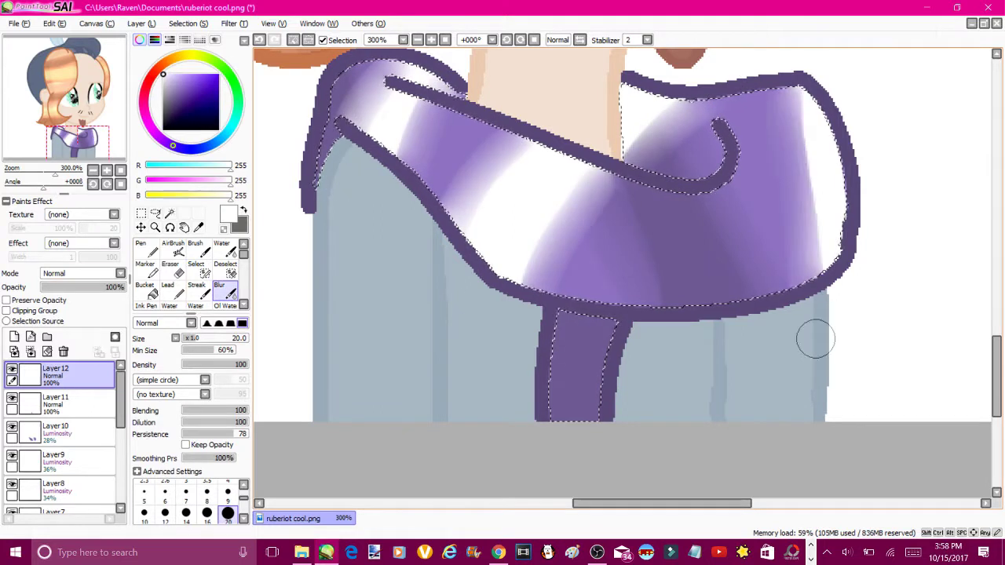
scroll(79, 273, "down", 5)
left_click_drag(118, 287, 63, 287)
scroll(1003, 337, "down", 4)
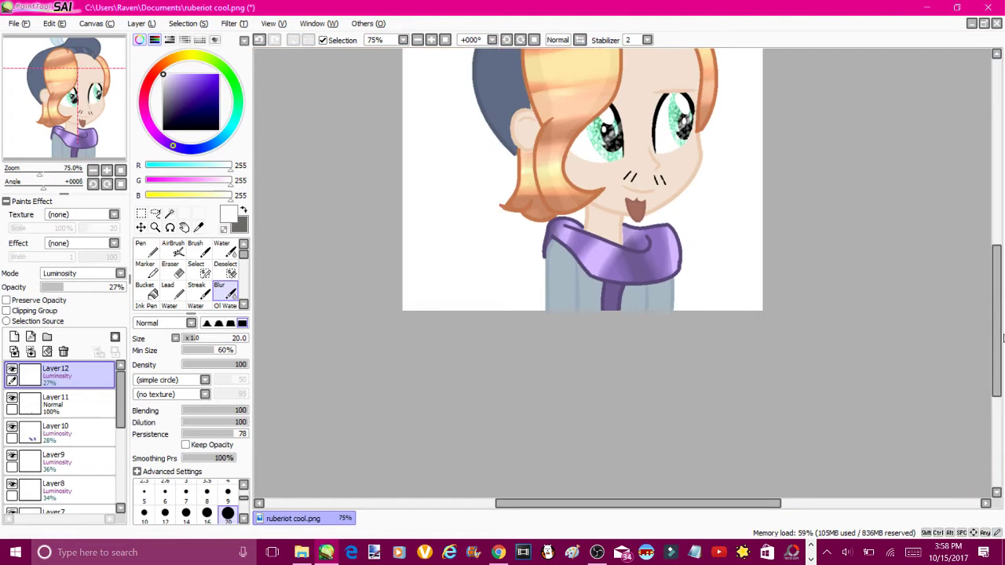
On a new layer at 53% opacity, select both main hat areas and paint size 20 blue shading (RGB 66, 90, 144) over them
scroll(997, 321, "up", 3)
left_click(169, 213)
left_click(13, 336)
left_click(495, 196)
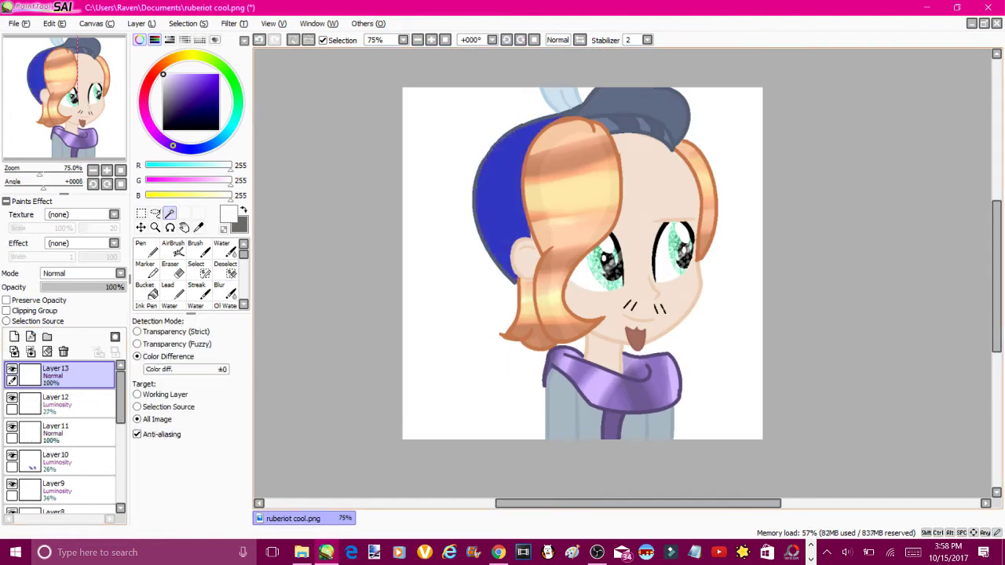
left_click(605, 121, "alt")
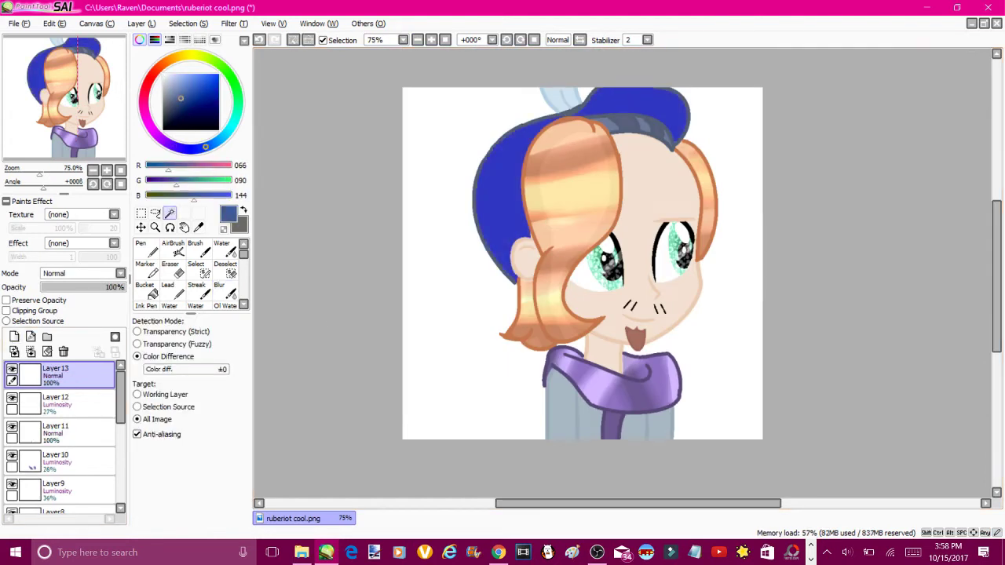
left_click(85, 287)
left_click(141, 250)
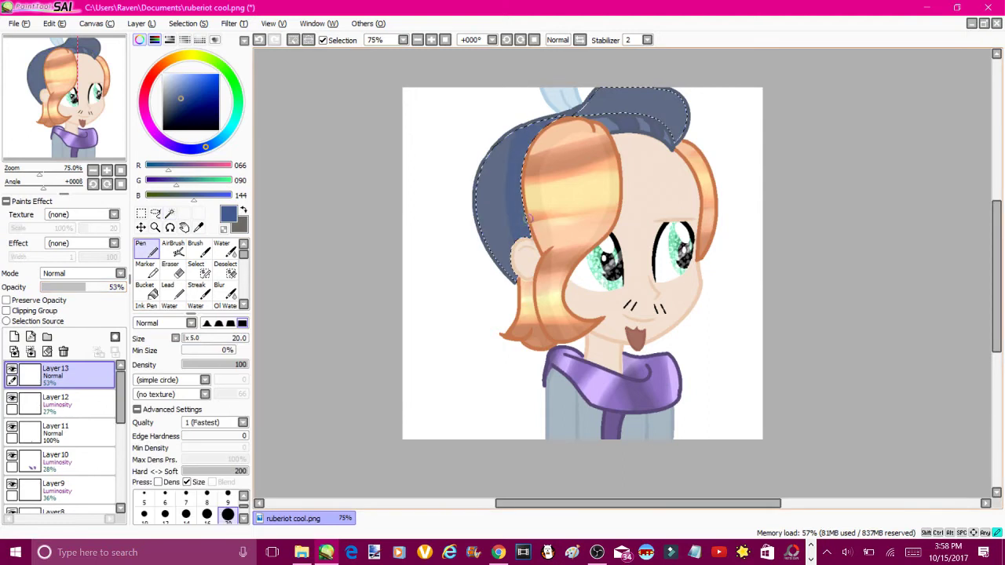
Blur the hat's blue shading and set Layer13 to Luminosity blending with 31% opacity
left_click(226, 289)
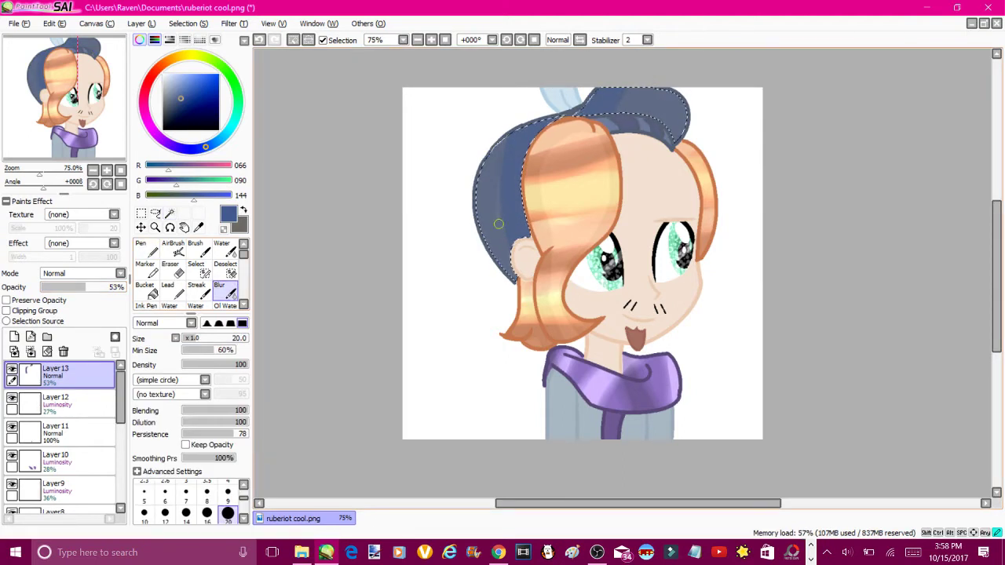
left_click(82, 274)
left_click(78, 330)
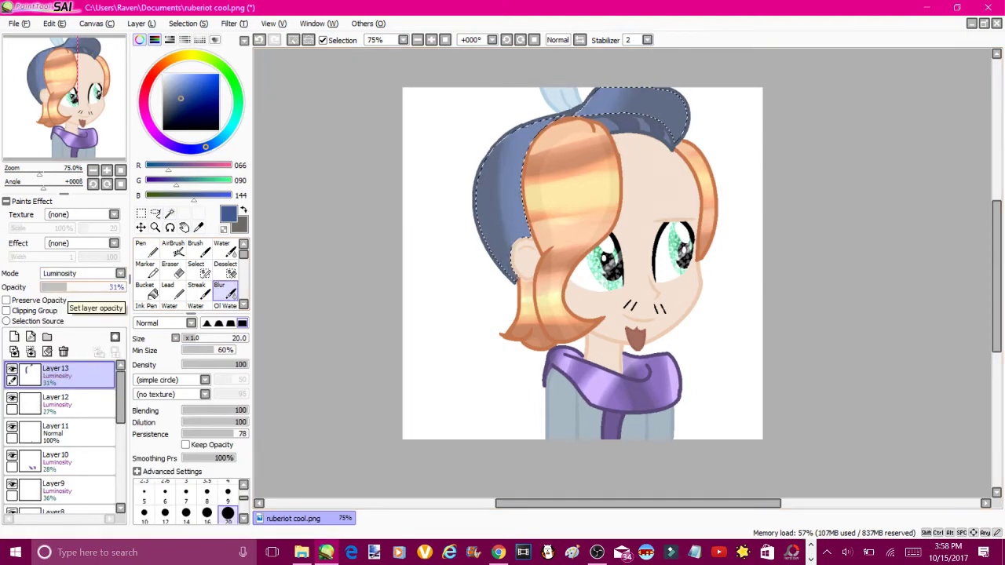
left_click_drag(84, 286, 67, 286)
Add a new layer and paint white size 20 diagonal bands across the selected hat areas
left_click(14, 352)
left_click(141, 250)
left_click(162, 74)
mouse_move(479, 206)
left_mouse_down()
mouse_move(668, 92)
mouse_move(481, 226)
left_mouse_up()
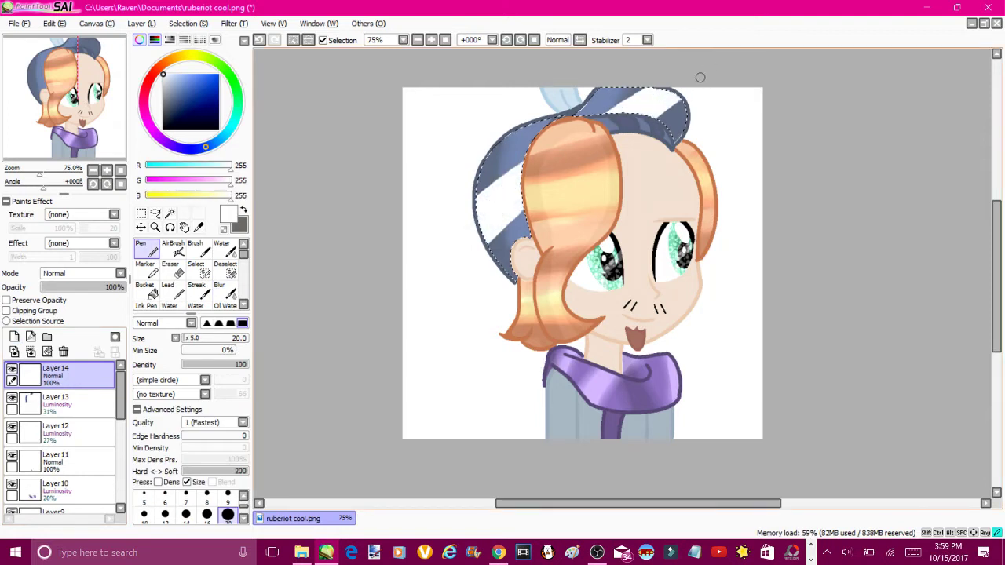
Blur the hat's white bands and set Layer14 to Luminosity blending with 43% opacity
left_click(225, 289)
left_click_drag(122, 287, 66, 286)
mouse_move(479, 165)
left_mouse_down()
mouse_move(503, 267)
mouse_move(676, 95)
mouse_move(495, 267)
left_mouse_up()
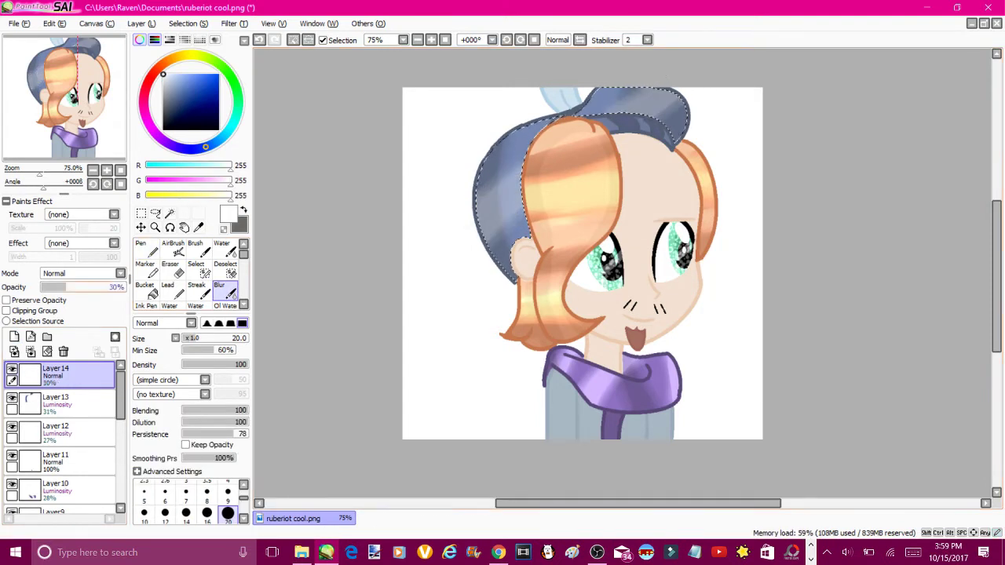
left_click(82, 273)
left_click(78, 329)
left_click_drag(67, 286, 77, 287)
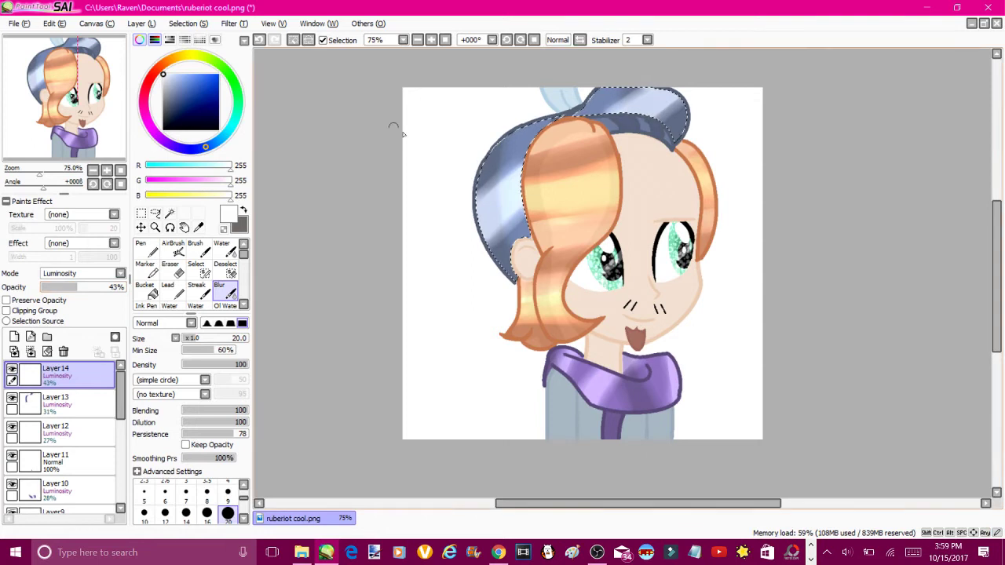
Select the hat's feather and shade it light blue (RGB 139, 182, 210) on a new Luminosity layer at 24% opacity
key("ctrl+d")
key("w")
left_click(561, 94)
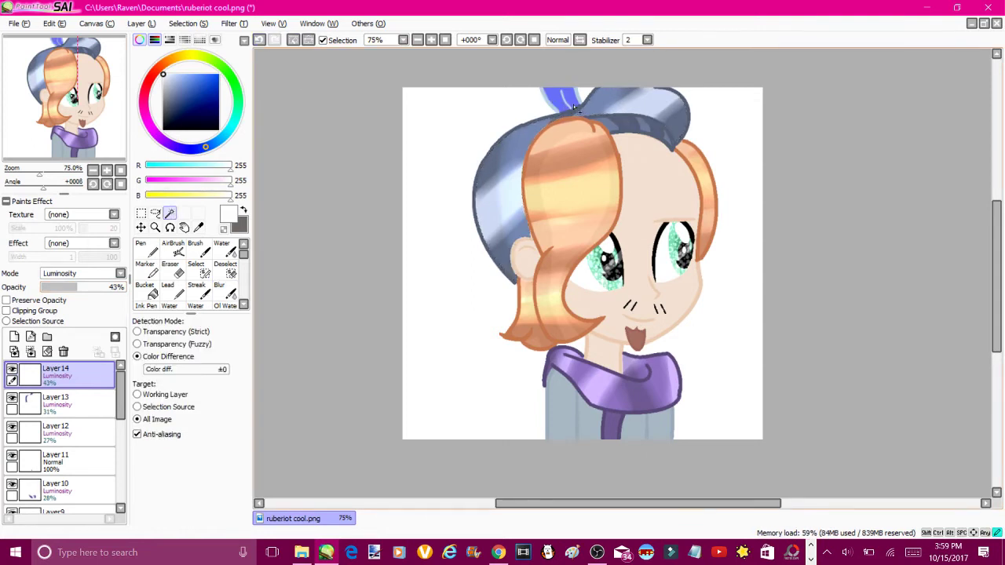
left_click(585, 106, "alt")
left_click(142, 248)
left_click(14, 336)
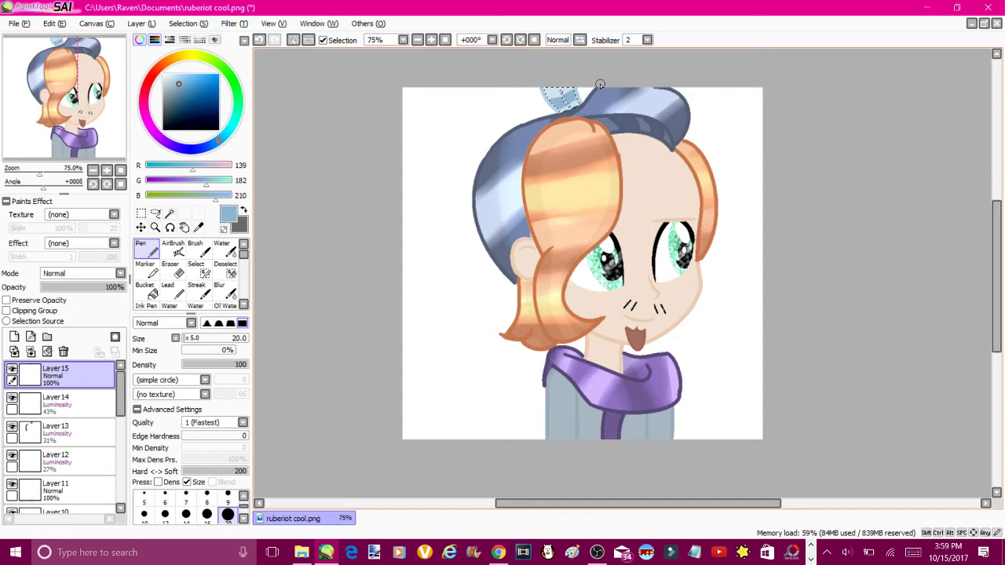
left_click(83, 273)
left_click(78, 330)
left_click_drag(67, 287, 71, 286)
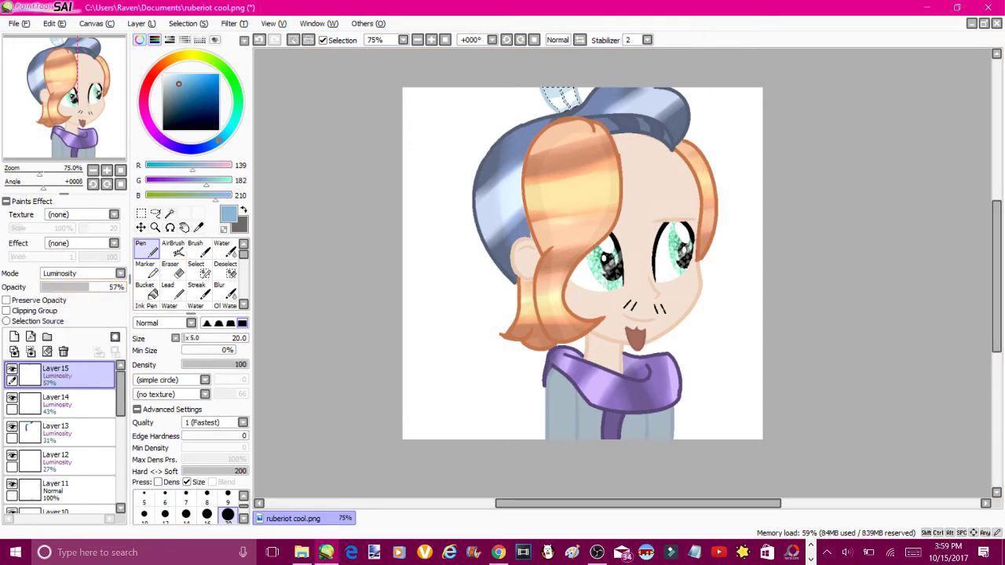
Paint and blur white highlights on the feather on a new Luminosity layer at 14% opacity, and clear the selection
left_click(14, 336)
left_click(162, 74)
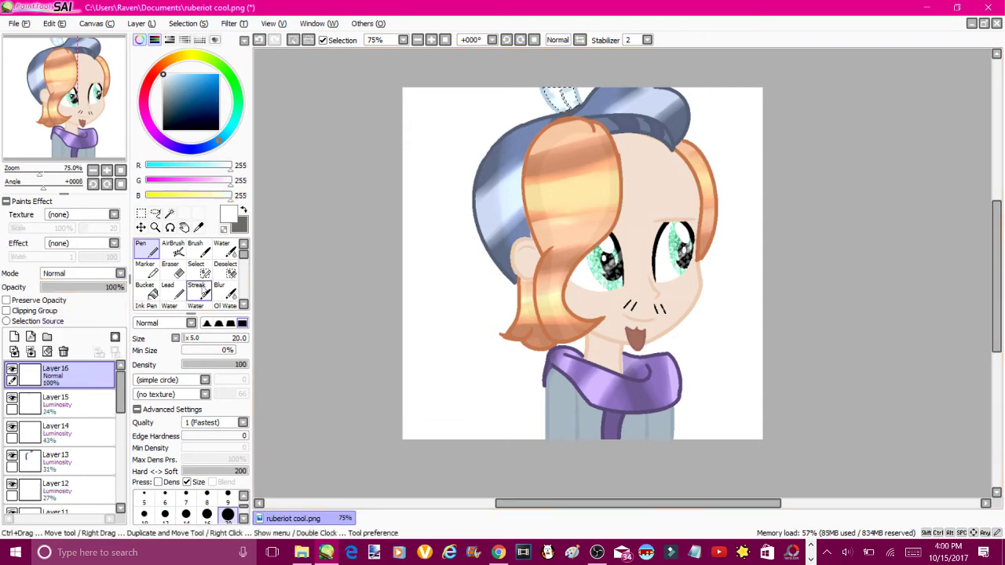
left_click(87, 287)
left_click(82, 273)
left_click(79, 330)
left_click(52, 288)
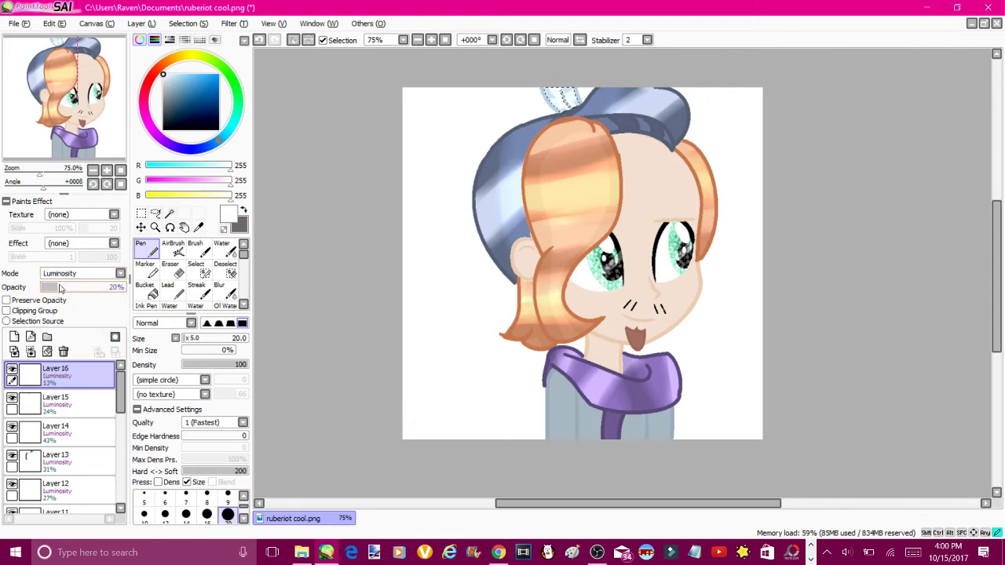
left_click(226, 288)
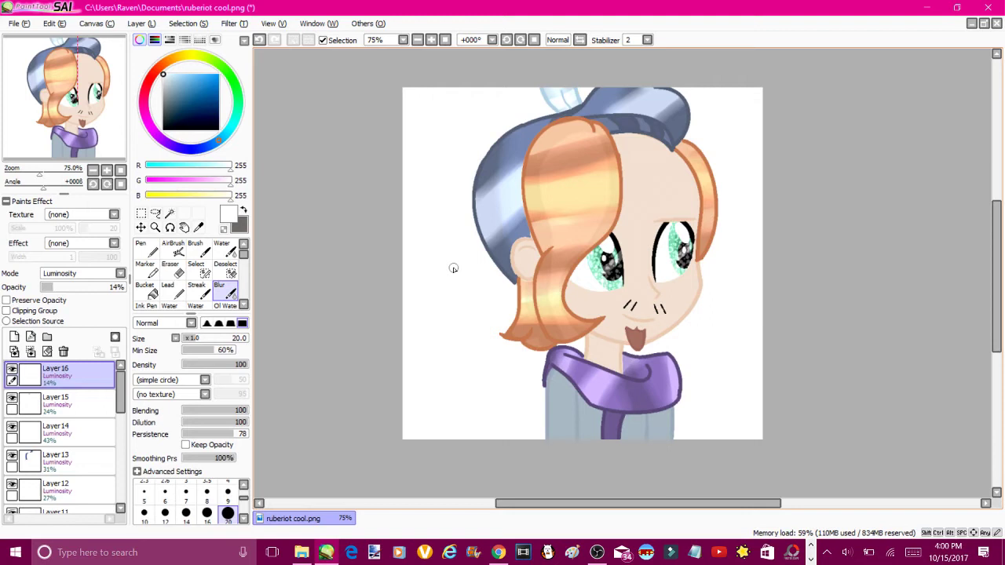
Add a new layer directly above Layer10 and select the scarf's hanging tail
scroll(63, 440, "down", 2)
left_click(63, 442)
left_click(14, 336)
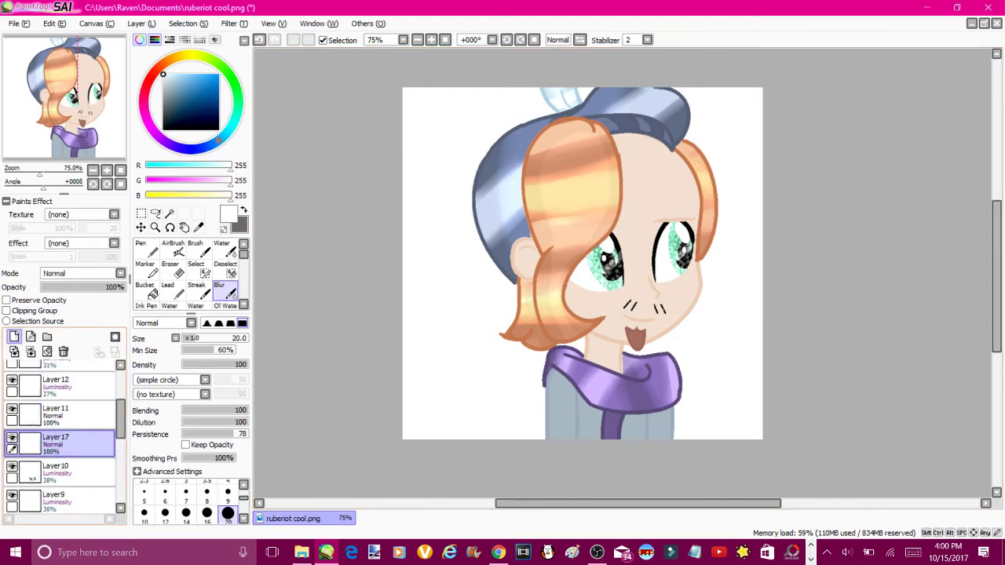
left_click(169, 213)
left_click(612, 428)
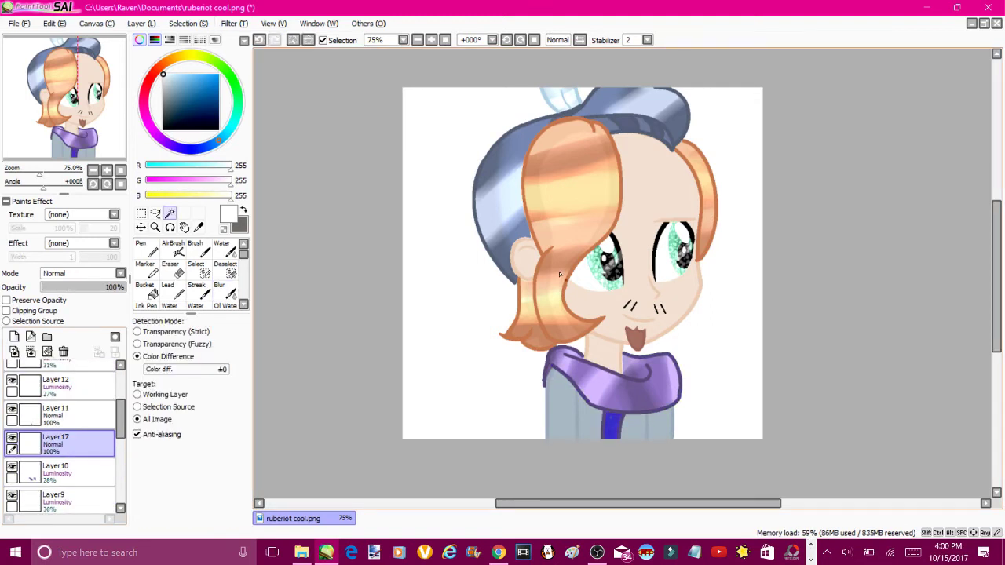
Paint size 20 purple shading (RGB 114, 87, 164) on the scarf's tail and fill the gaps in its selection
left_click(173, 145)
left_click(181, 92)
left_click(153, 249)
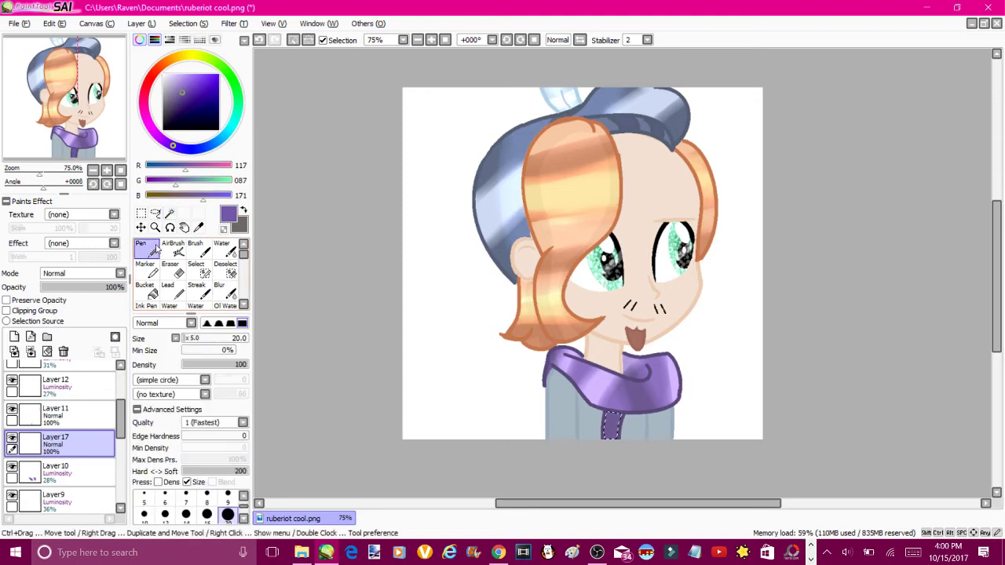
scroll(604, 403, "down", 1)
scroll(603, 403, "up", 4)
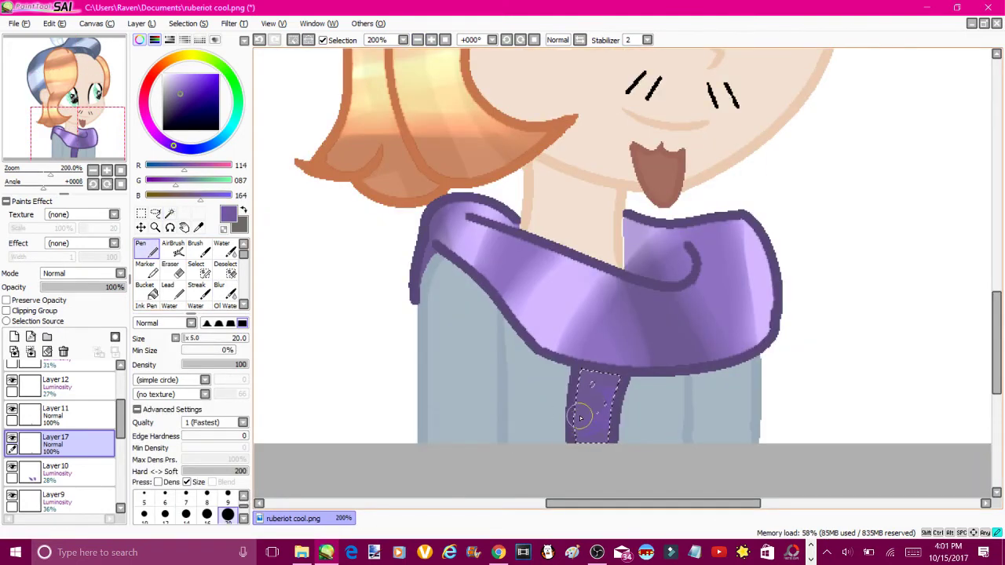
key("s")
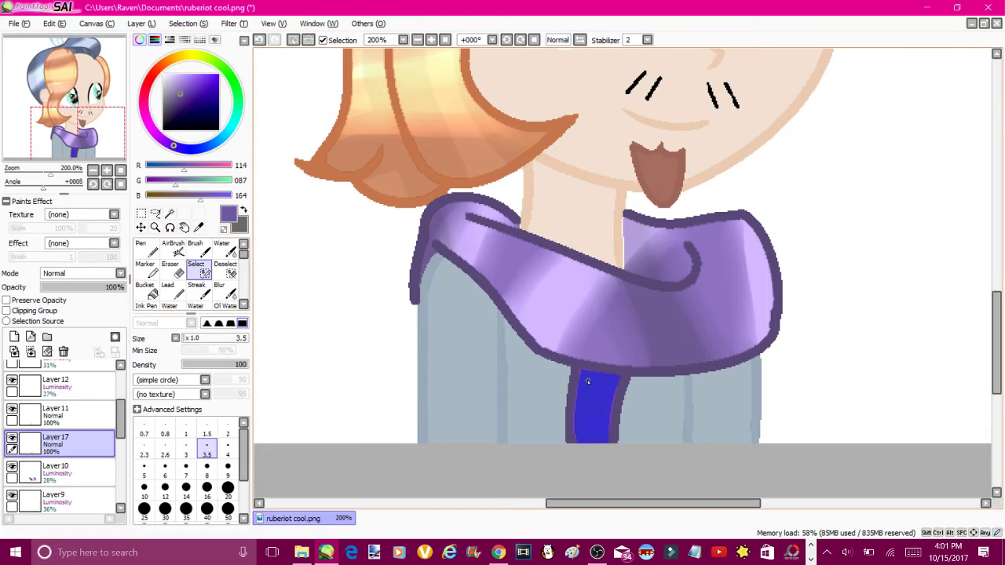
key("n")
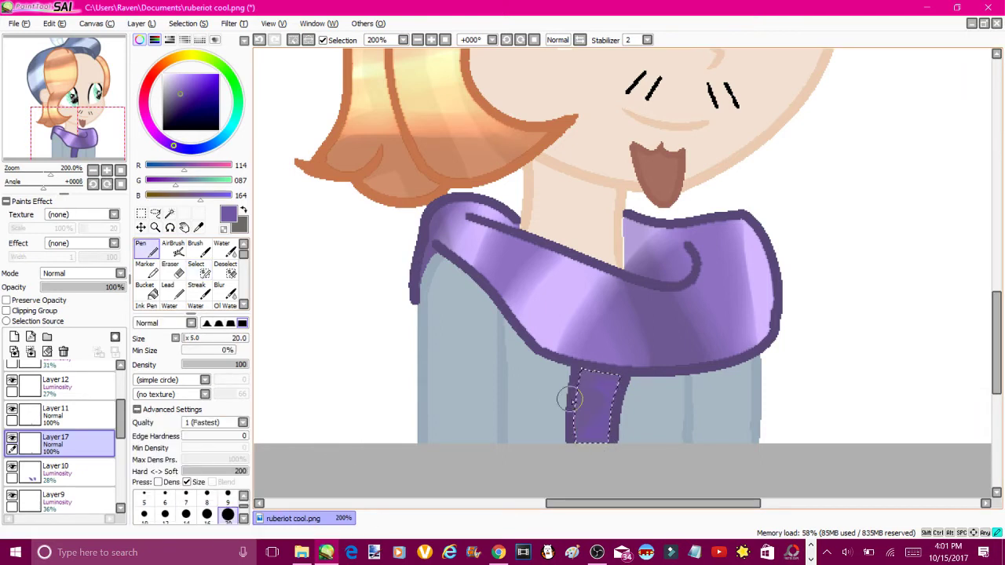
Add another layer above Layer17 and set Layer17 to Luminosity blending with 37% opacity
left_click(14, 336)
left_click(71, 471)
left_click(83, 273)
left_click(70, 326)
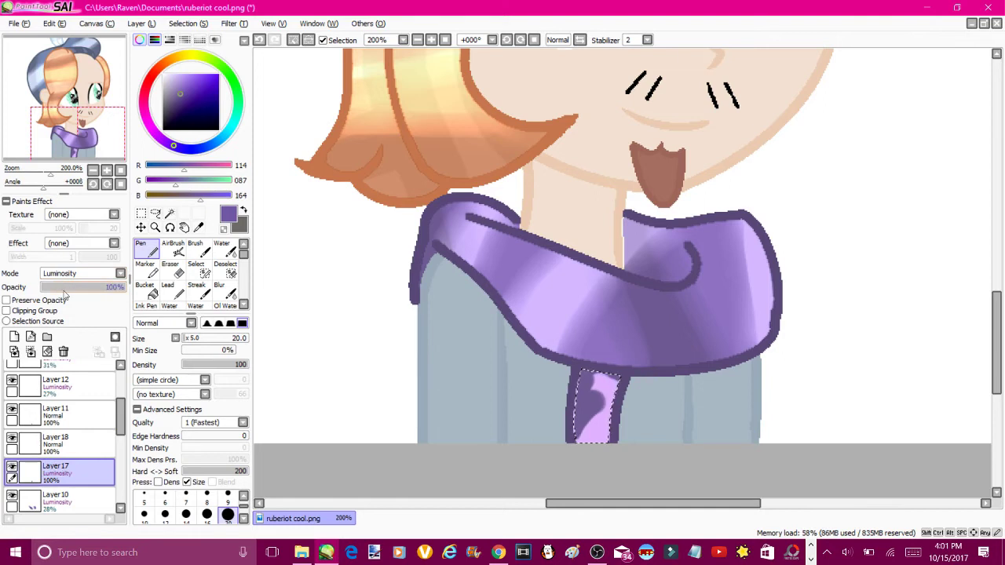
left_click_drag(44, 288, 74, 288)
key("s")
left_click(225, 267)
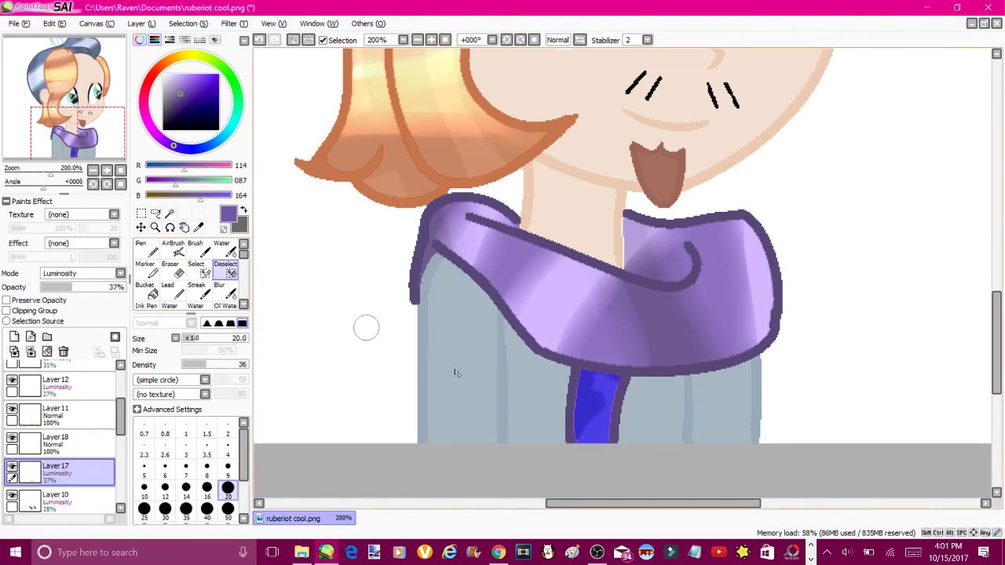
Touch up the scarf tail's selection and set Layer17's opacity to 42%
mouse_move(593, 436)
left_mouse_down()
mouse_move(608, 381)
mouse_move(593, 432)
left_mouse_up()
key("s")
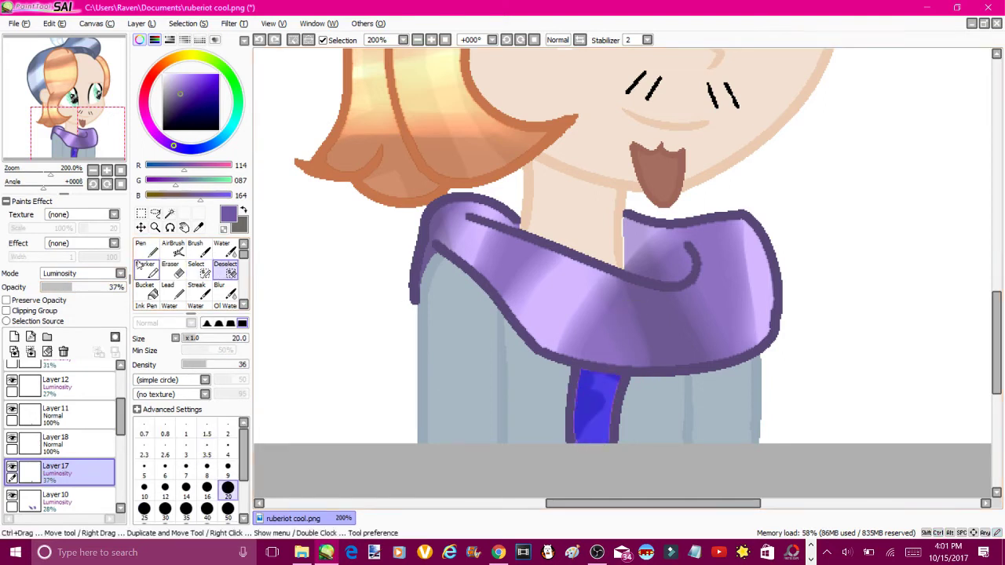
key("n")
scroll(428, 59, "up", 3)
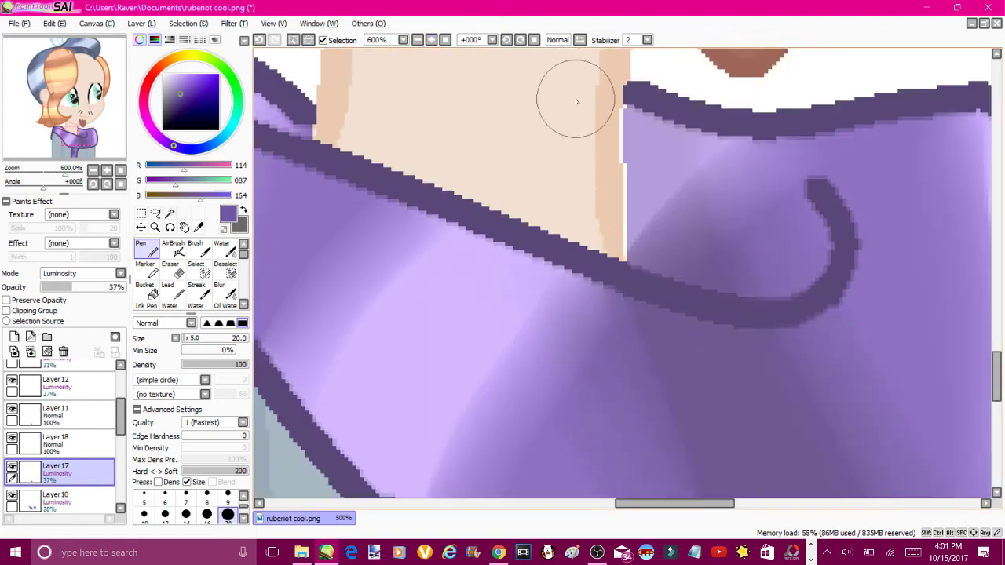
left_click_drag(995, 337, 994, 454)
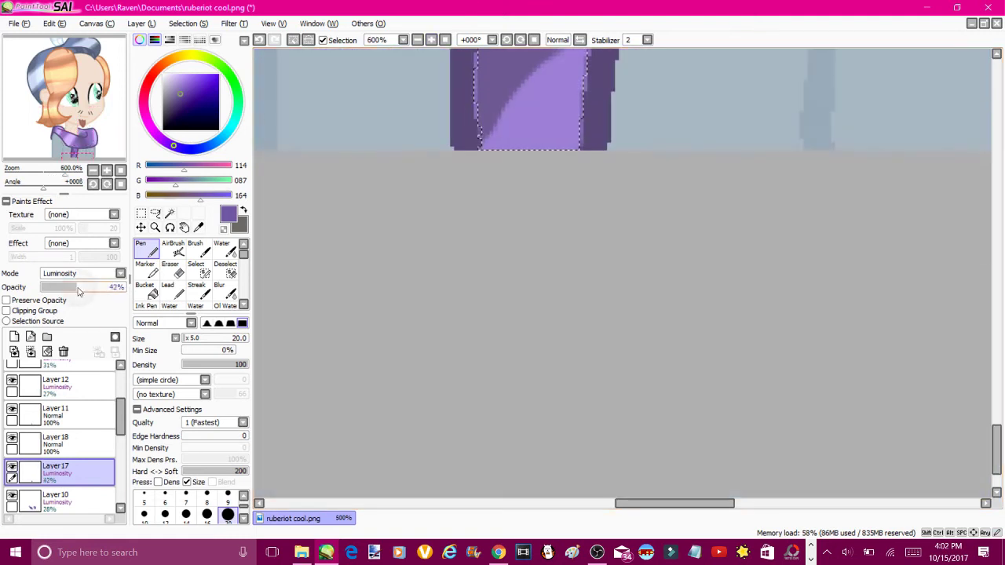
Paint white size 20 highlights inside the scarf tail's selection on a new layer above Layer17
left_click(14, 336)
scroll(549, 275, "up", 5)
left_click(163, 75)
left_click_drag(573, 212, 479, 329)
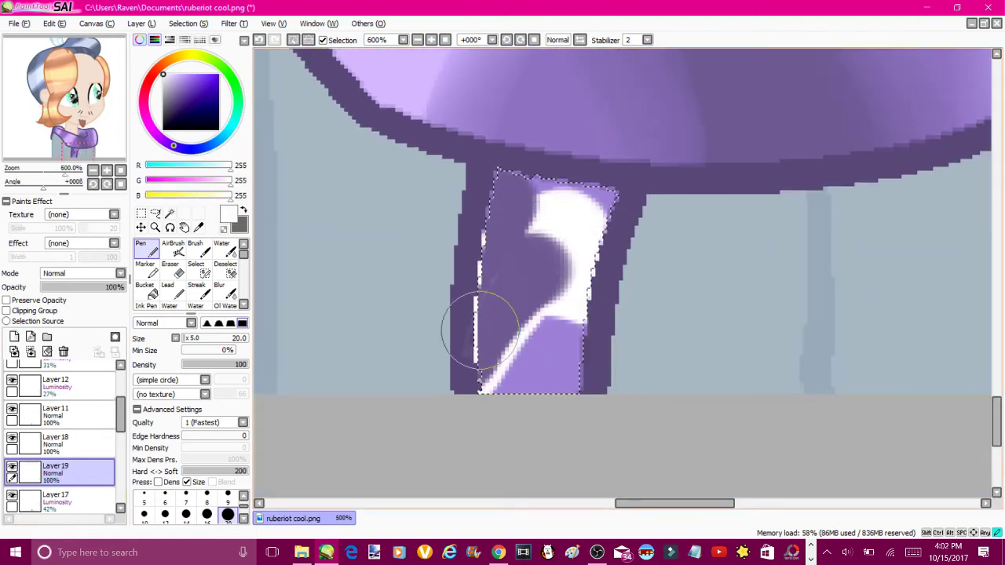
Cover the scarf tail with sampled purple (RGB 110, 90, 147) and airbrush lighter purple (RGB 128, 101, 177) over it at size 40
left_click(515, 290, "alt")
mouse_move(453, 399)
left_mouse_down()
mouse_move(514, 289)
mouse_move(548, 278)
mouse_move(524, 398)
mouse_move(531, 232)
mouse_move(470, 325)
mouse_move(511, 219)
left_mouse_up()
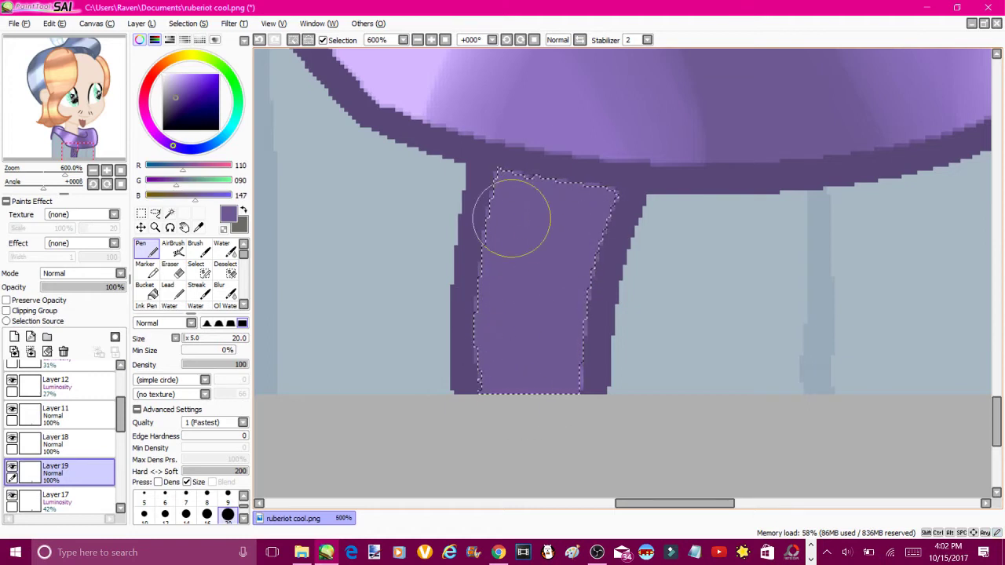
left_click(180, 92)
left_click(173, 249)
left_click_drag(448, 280, 490, 301)
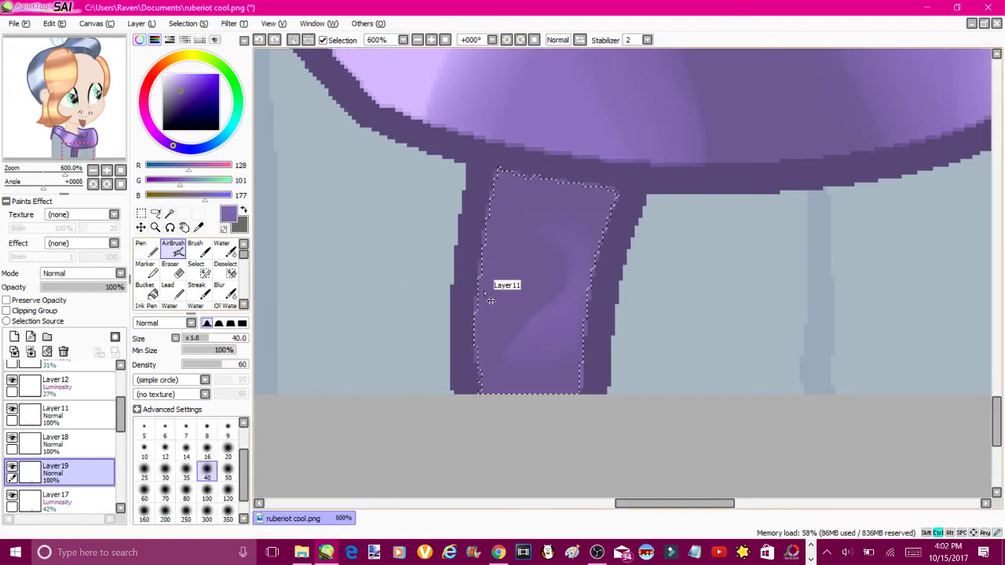
Undo the scarf tail's highlights, shading and selection back to the plain tail
key("ctrl+z")
key("ctrl+z")
key("ctrl+z")
key("ctrl+z")
key("ctrl+z")
key("ctrl+z")
key("ctrl+z")
key("ctrl+z")
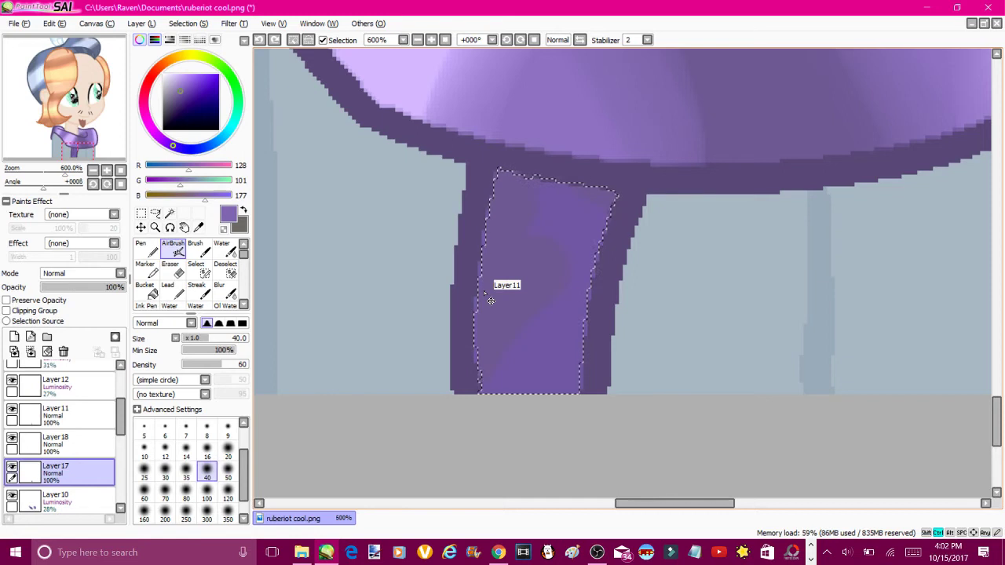
key("ctrl+z")
key("ctrl+z")
key("ctrl+z")
key("ctrl+z")
key("ctrl+z")
key("ctrl+z")
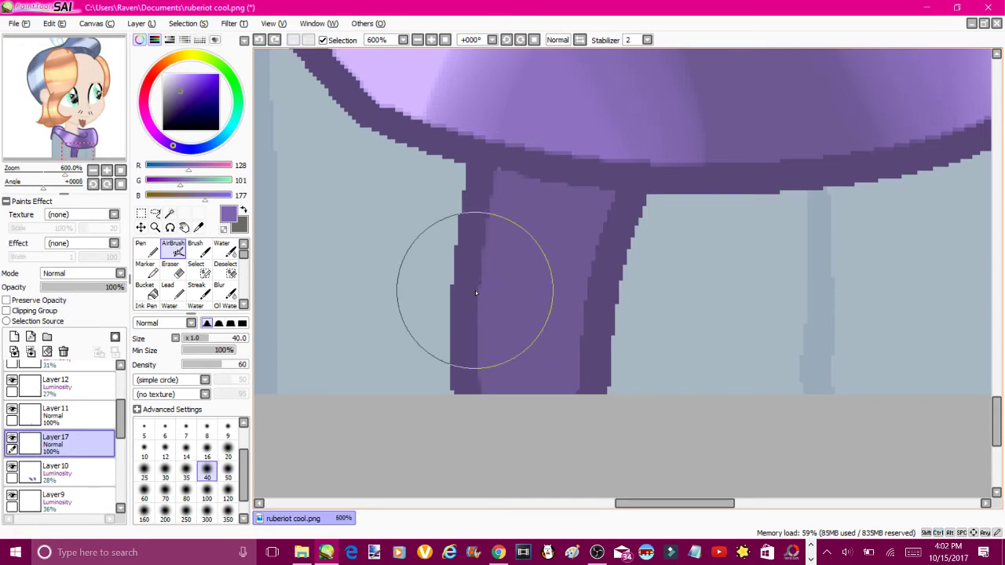
key("ctrl+z")
key("ctrl+z")
key("ctrl+z")
key("ctrl+z")
key("ctrl+z")
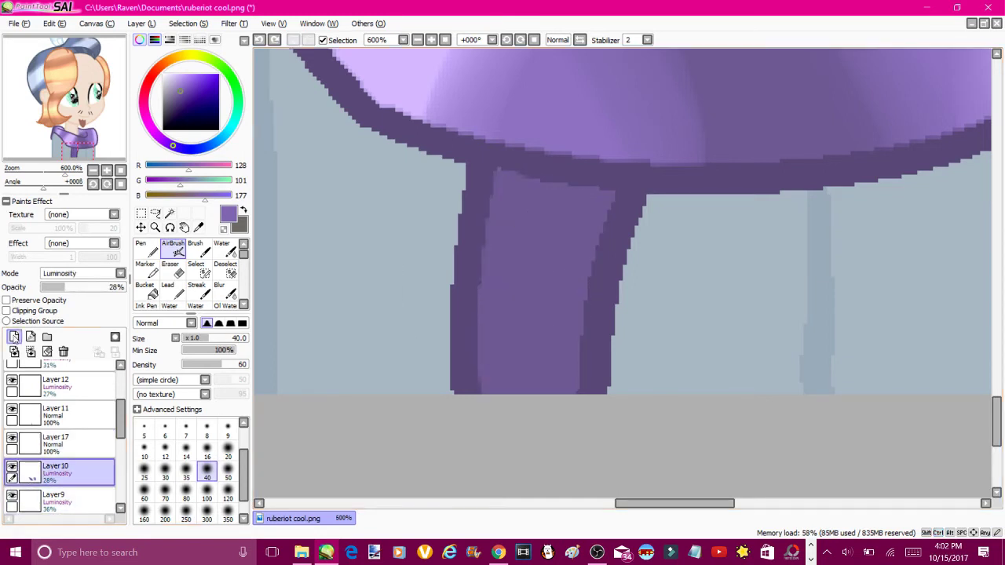
Reselect the scarf's tail, try purple pen strokes (RGB 128, 101, 177) on Layer10, and clear the selection
left_click(170, 214)
left_click(541, 298)
left_click(195, 268)
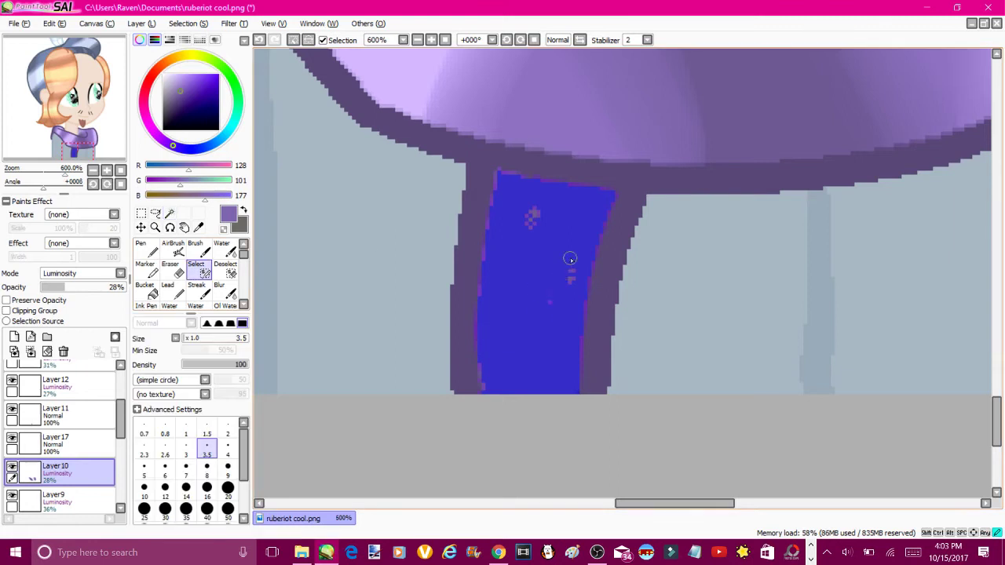
left_click(146, 247)
left_click_drag(503, 235, 550, 314)
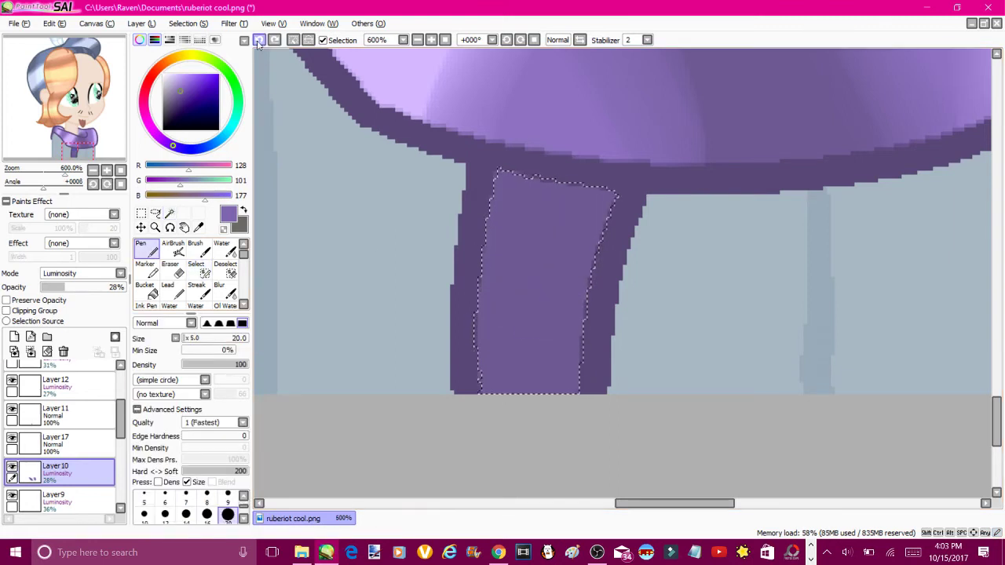
left_click(293, 40)
mouse_move(479, 275)
left_mouse_down()
mouse_move(599, 251)
mouse_move(516, 291)
left_mouse_up()
key("ctrl+z")
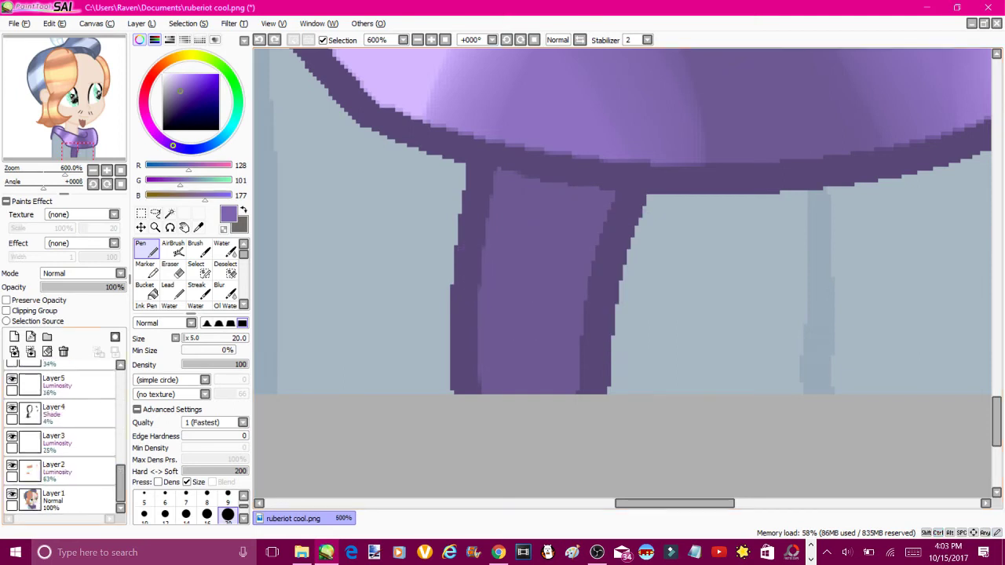
Try purple pen strokes on Layer18, Layer9 and Layer8 in turn, undoing each one
scroll(63, 435, "down", 2)
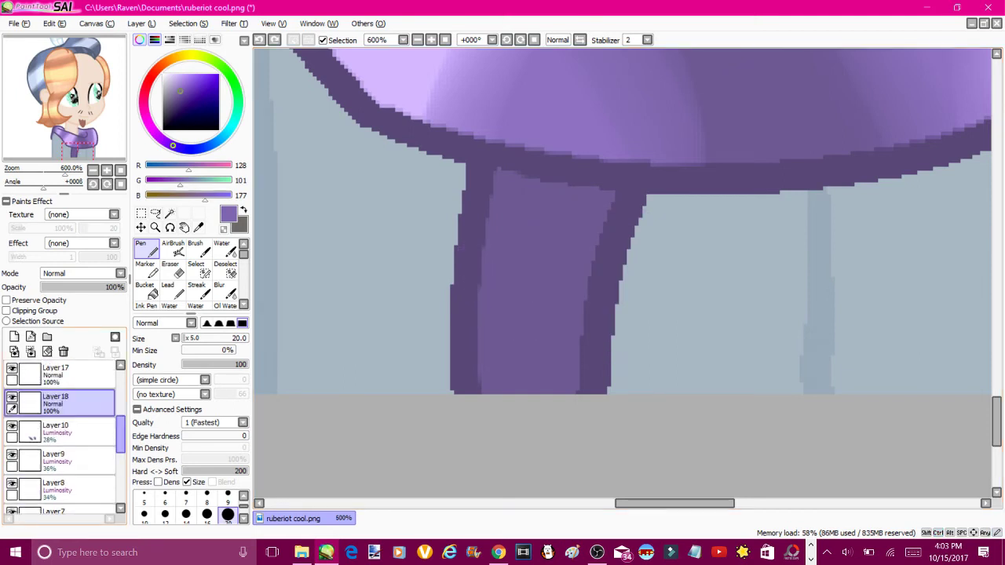
left_click_drag(346, 252, 377, 354)
key("ctrl+z")
left_click(55, 459)
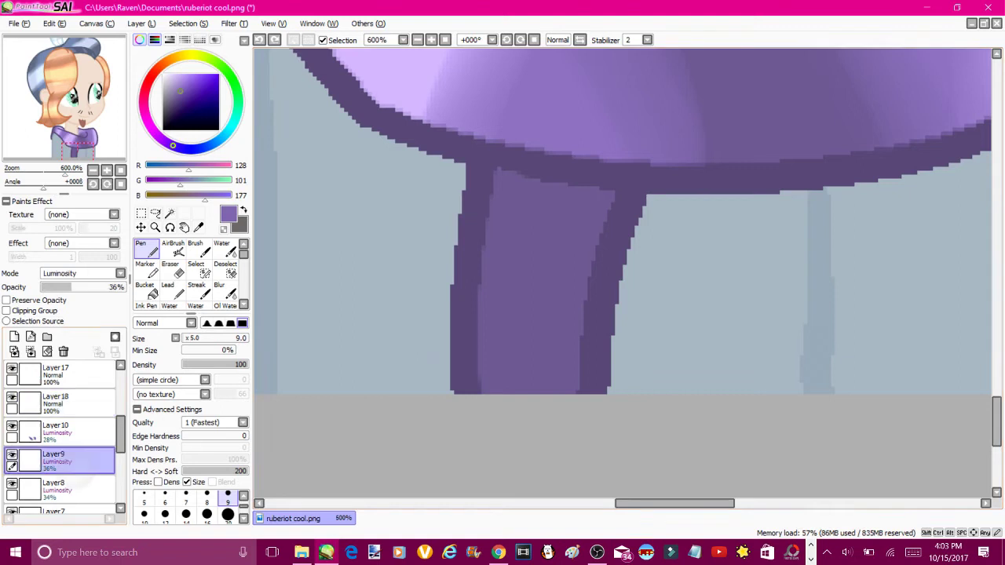
key("ctrl+z")
left_click(55, 487)
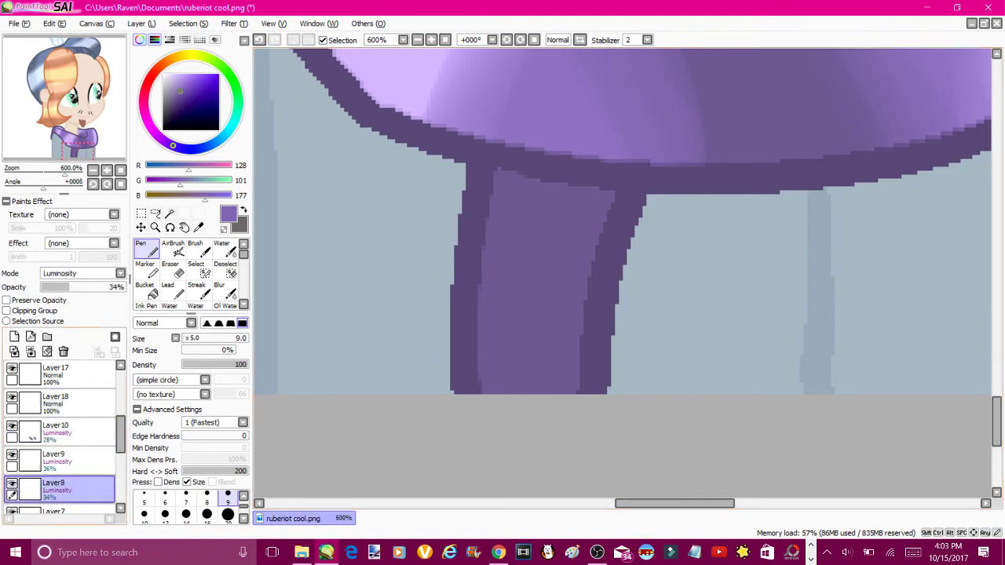
left_click_drag(524, 338, 549, 300)
key("ctrl+z")
Try size 9 purple strokes on the scarf's tail on Layer6 and Layer4, undo them, and make Layer16 active
left_click(542, 322, "ctrl+shift")
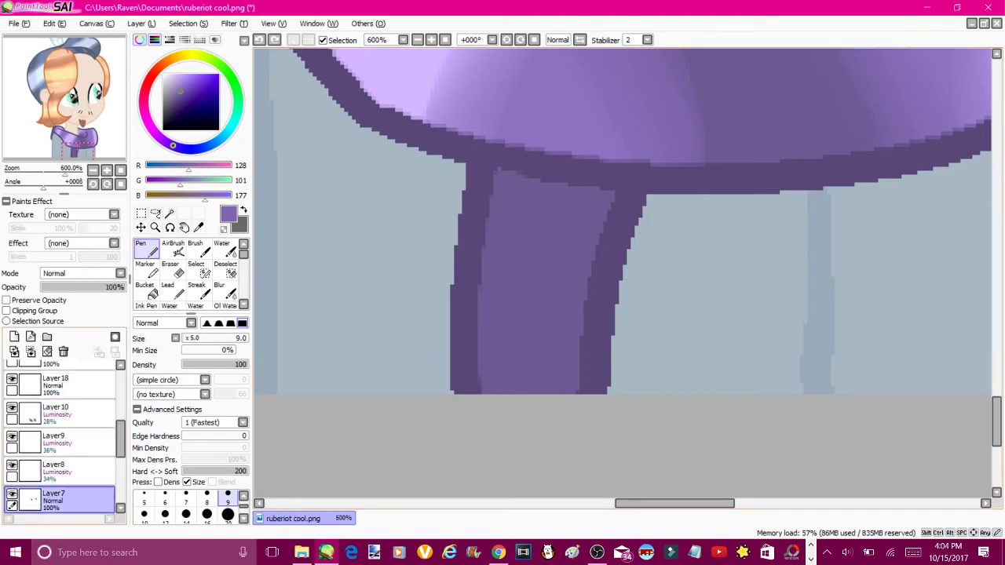
left_click(542, 302, "ctrl+shift")
left_click_drag(526, 333, 540, 295)
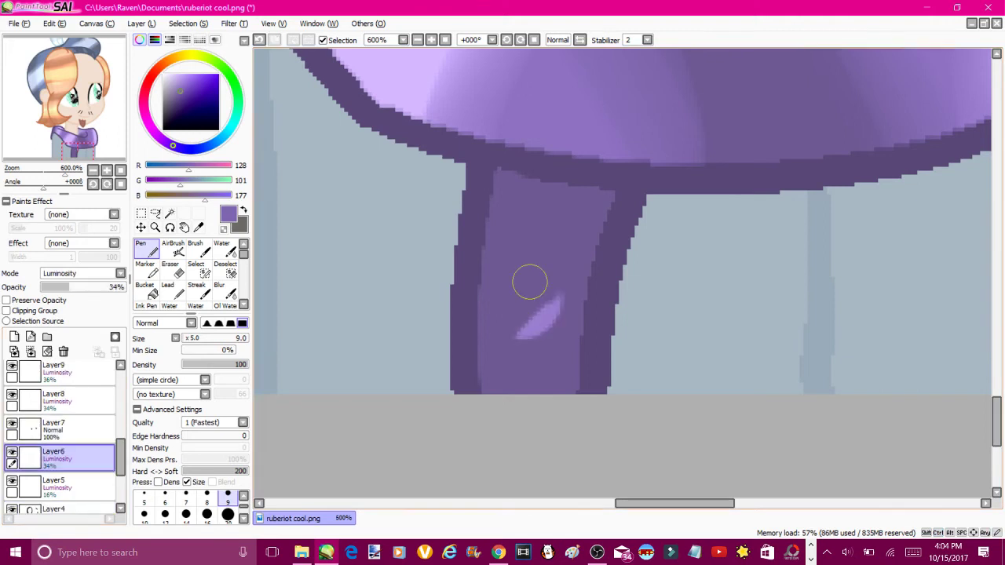
key("ctrl+z")
left_click(540, 305, "ctrl+shift")
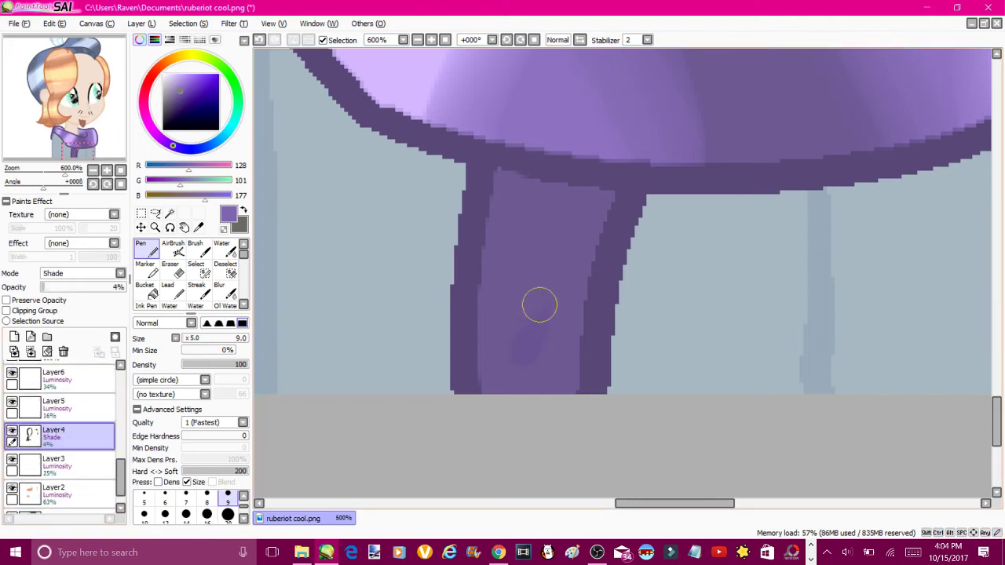
left_click(550, 345, "ctrl+shift")
left_click(550, 346, "ctrl+shift")
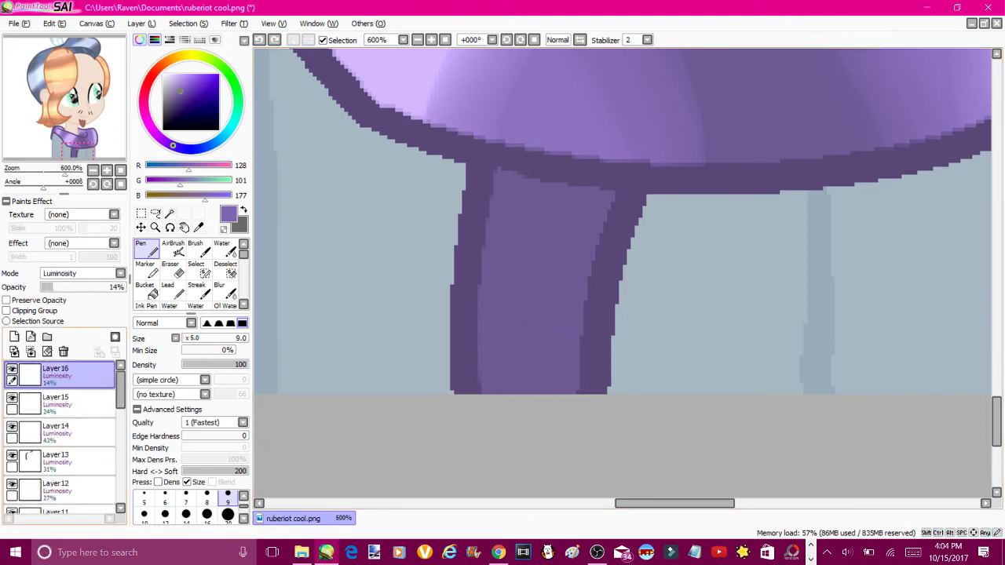
Sample light lilac (RGB 212, 183, 255) from the scarf and paint a size 9 diagonal band on the tail on Layer16
scroll(976, 306, "down", 6)
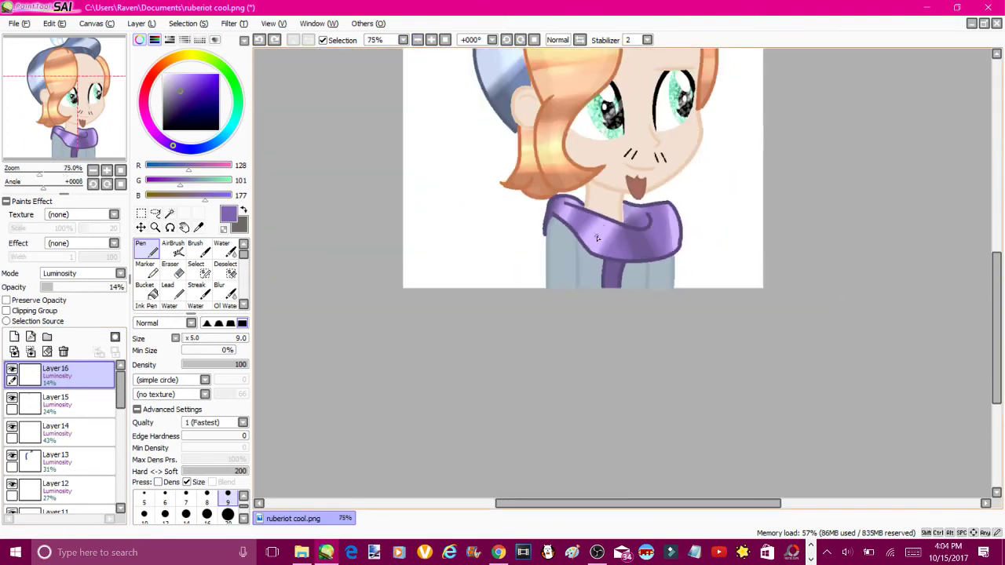
left_click(597, 238, "alt")
scroll(597, 238, "up", 8)
mouse_move(381, 87)
left_mouse_down()
mouse_move(496, 420)
mouse_move(466, 427)
mouse_move(370, 245)
left_mouse_up()
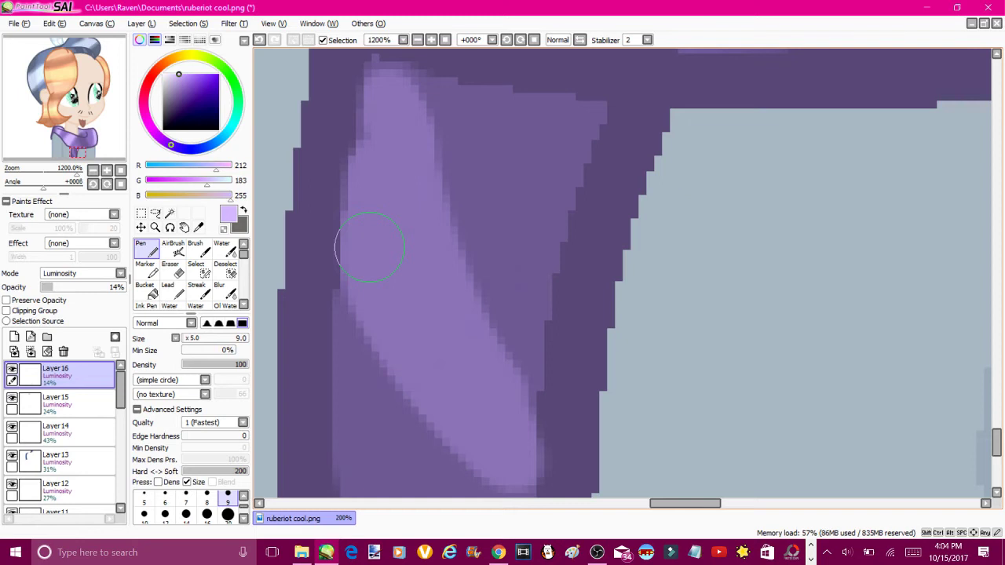
mouse_move(336, 464)
left_mouse_down()
mouse_move(366, 358)
mouse_move(550, 113)
mouse_move(337, 467)
left_mouse_up()
Paint a white diagonal band crossing the first on a new top layer, and set that layer to Luminosity at 20% opacity
key("ctrl+x")
key("ctrl+v")
key("ctrl+z")
key("ctrl+y")
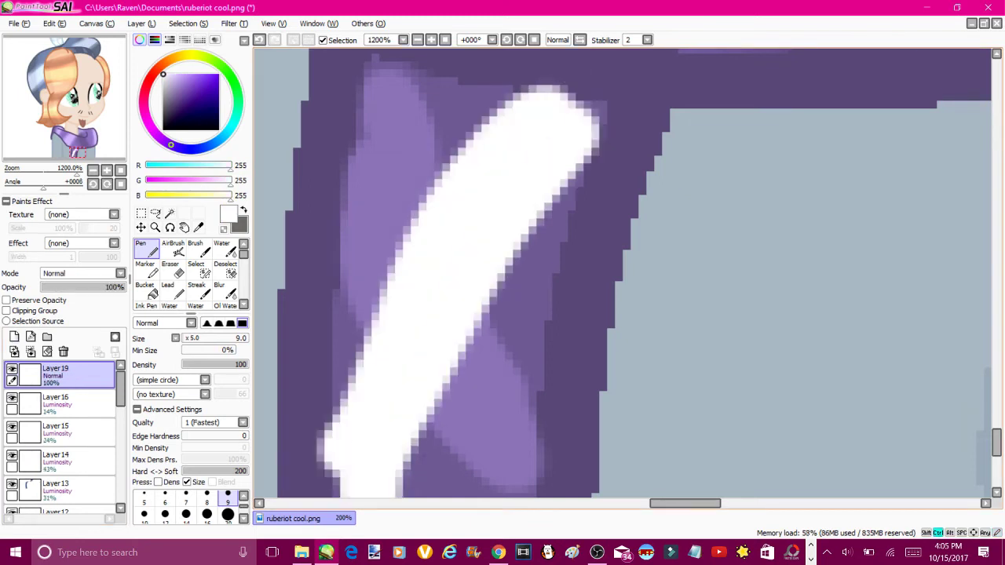
left_click(83, 273)
left_click(71, 314)
left_click(59, 286)
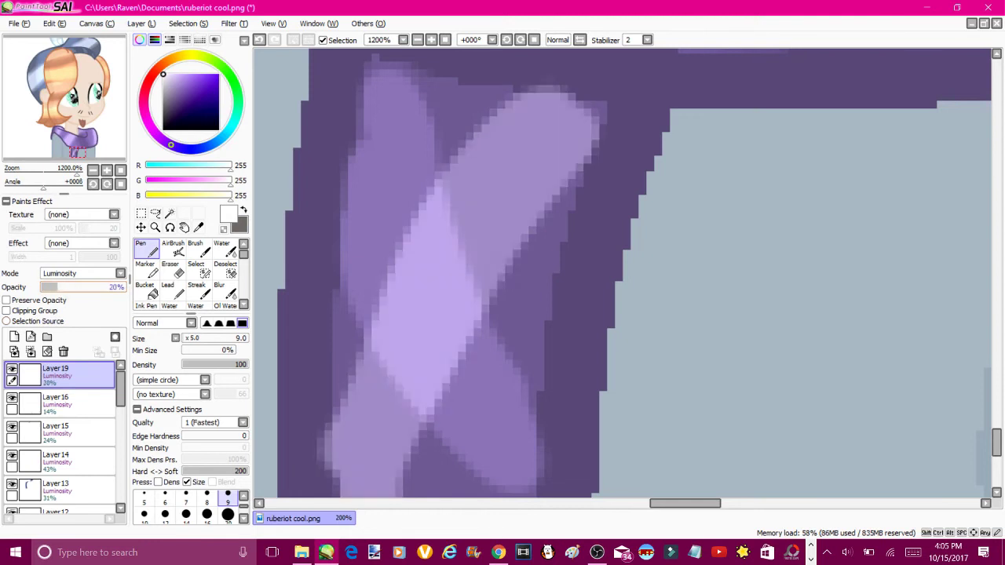
Pick the Blur tool and review the whole character, from the scarf's tail up to the hat and feather
left_click(226, 289)
key("ctrl+minus")
key("ctrl+minus")
key("ctrl+minus")
key("ctrl+minus")
key("ctrl+minus")
key("ctrl+minus")
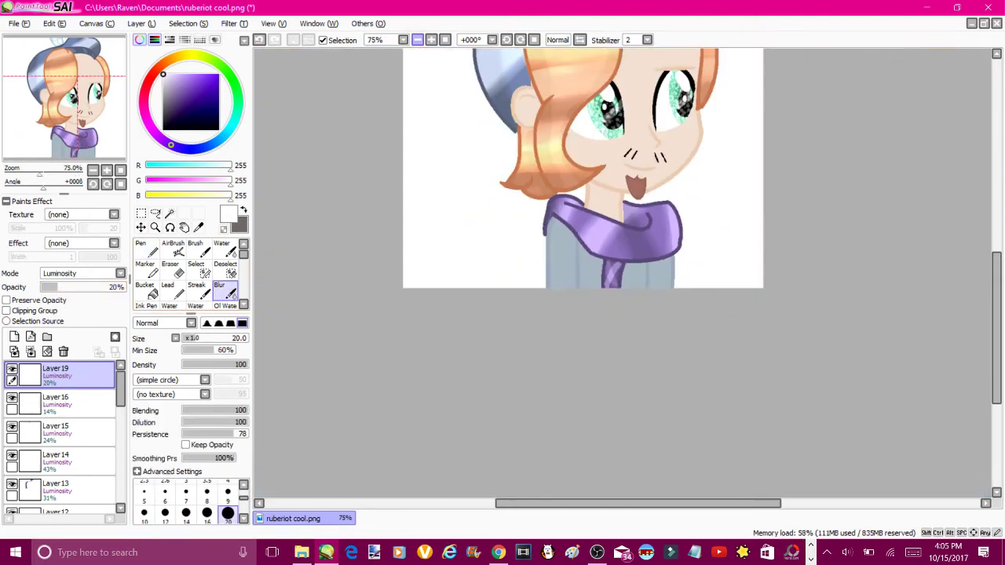
scroll(988, 176, "up", 3)
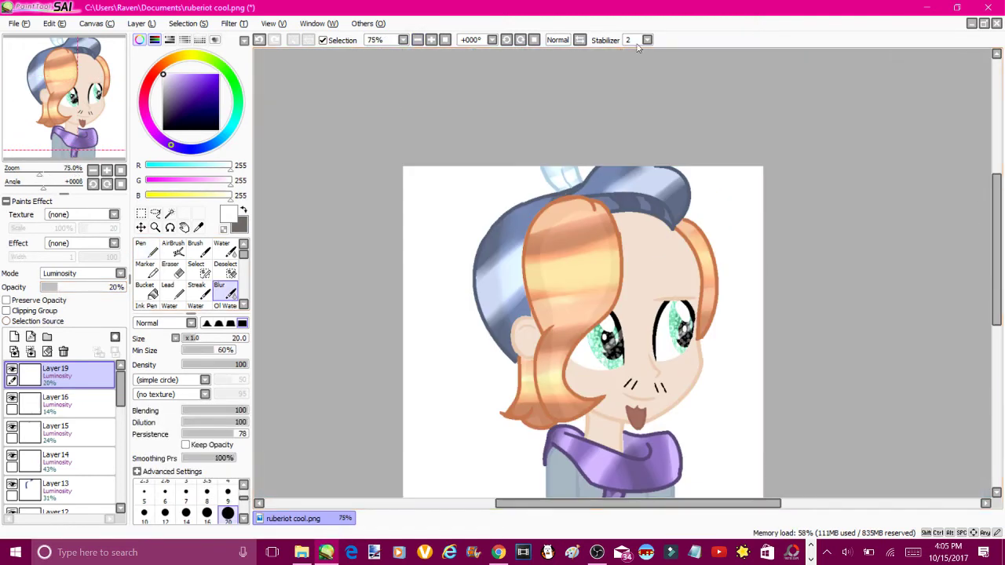
scroll(581, 314, "down", 3)
scroll(581, 314, "up", 2)
Add a new layer above Layer19 and select the segments of the hat's brim by colour
left_click(15, 336)
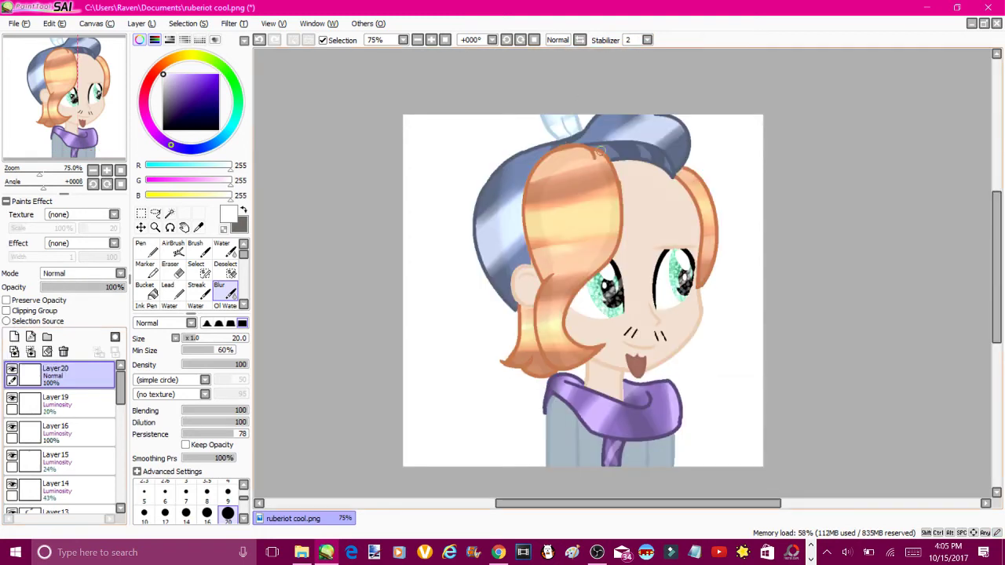
double_click(170, 227)
key("Escape")
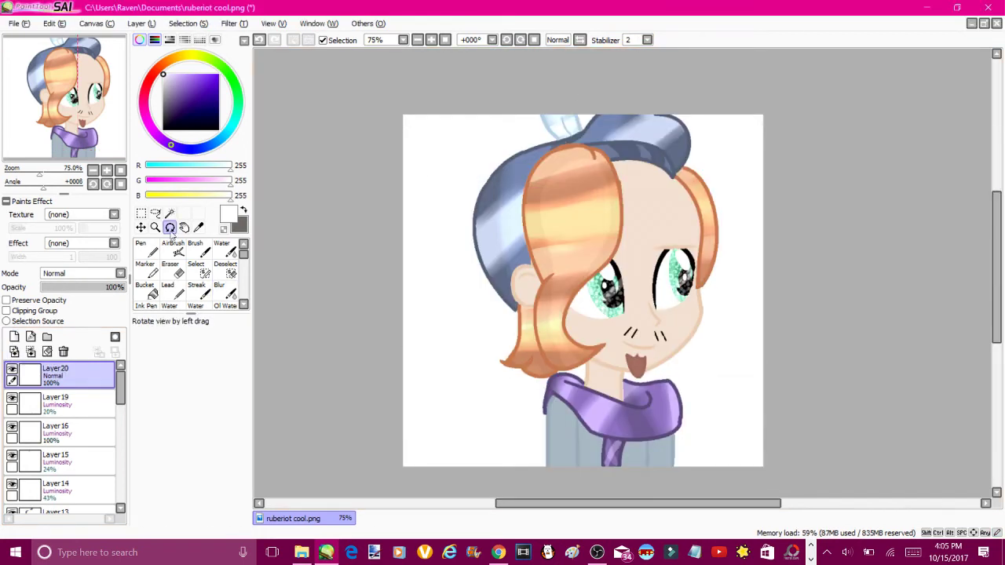
left_click(143, 248)
left_click(170, 213)
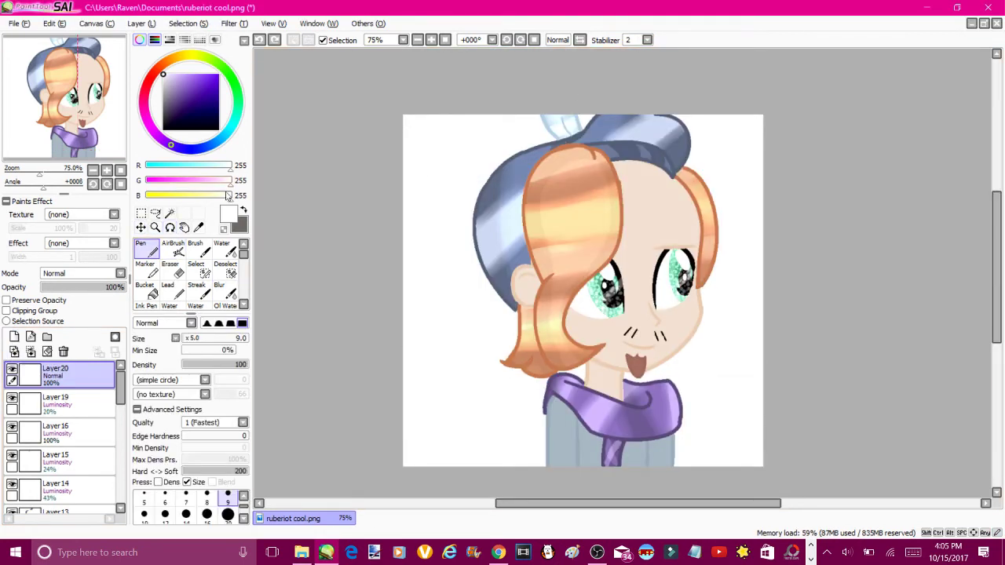
left_click(652, 160)
left_click(657, 159)
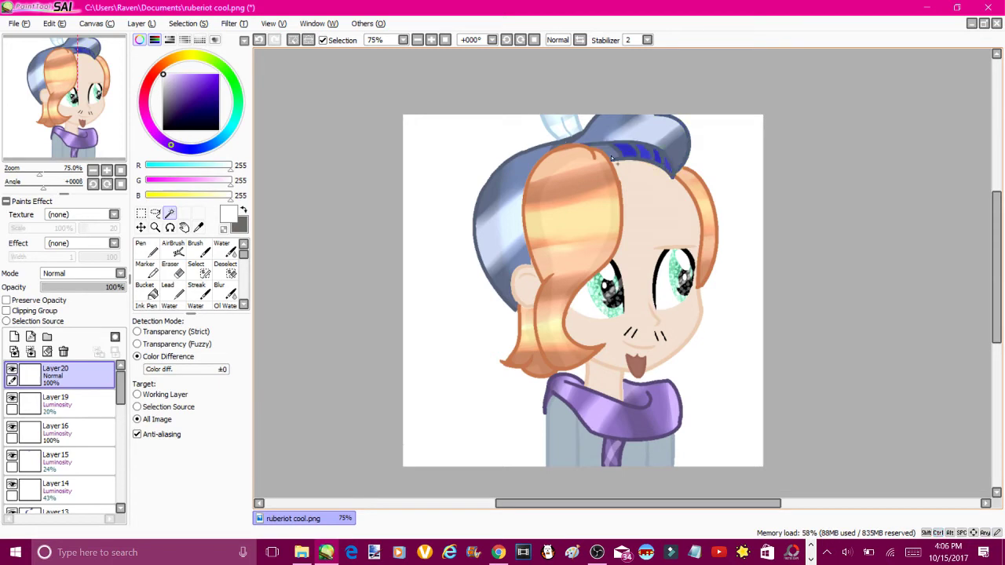
Paint white size 16 highlights on the hat brim's segments, set Layer20 to Luminosity at 20% opacity, and clear the selection
key("n")
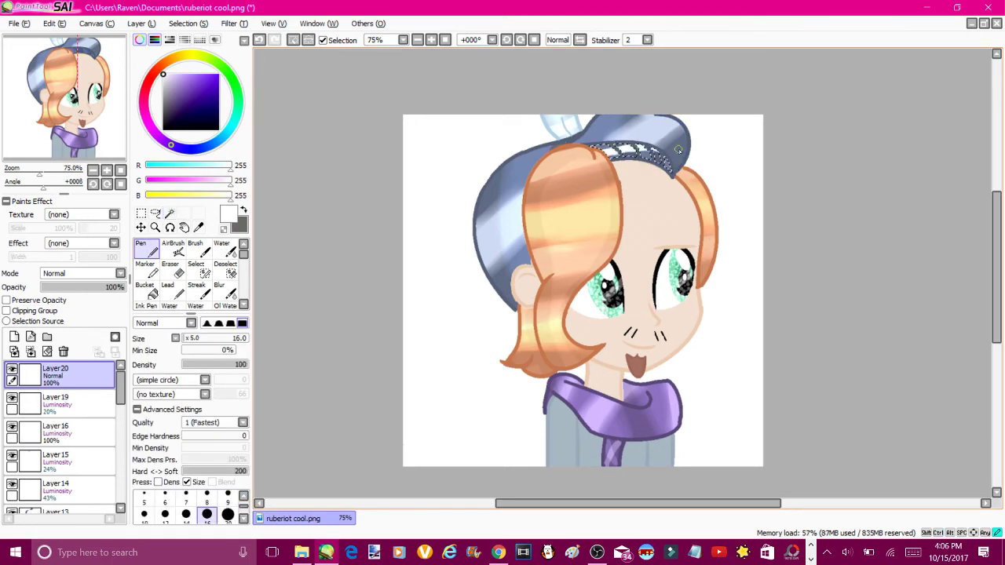
mouse_move(590, 148)
left_mouse_down()
mouse_move(622, 147)
mouse_move(662, 150)
left_mouse_up()
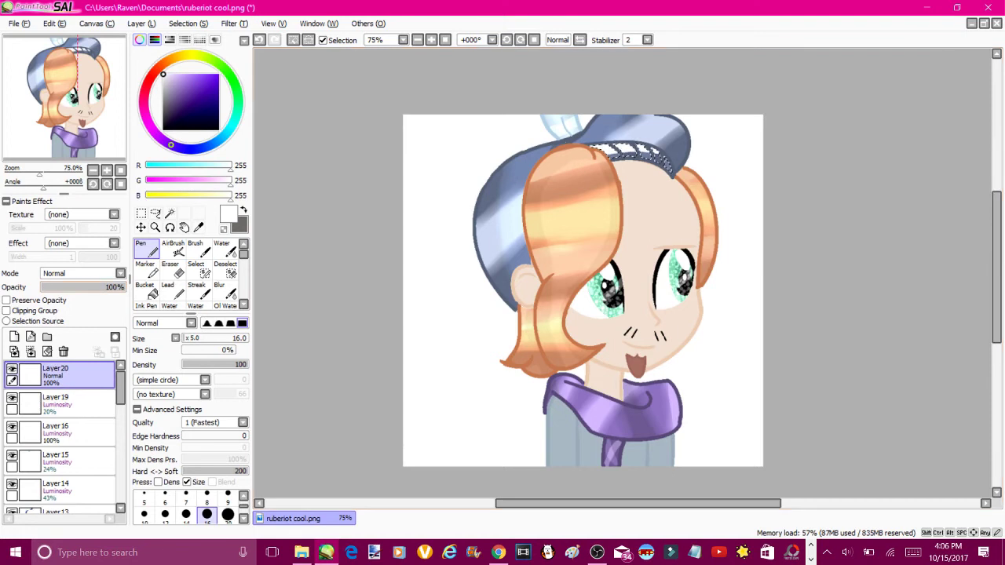
left_click_drag(117, 287, 74, 287)
left_click(81, 273)
left_click(78, 330)
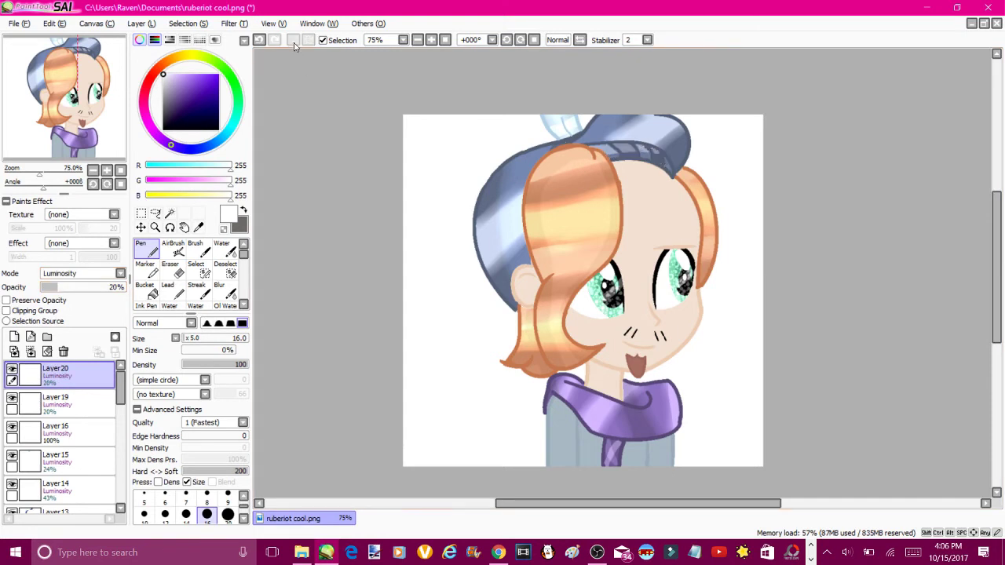
Select the skin of the face, ear and neck by colour and choose a beige paint colour (RGB 228, 206, 187)
key("w")
left_click(629, 178)
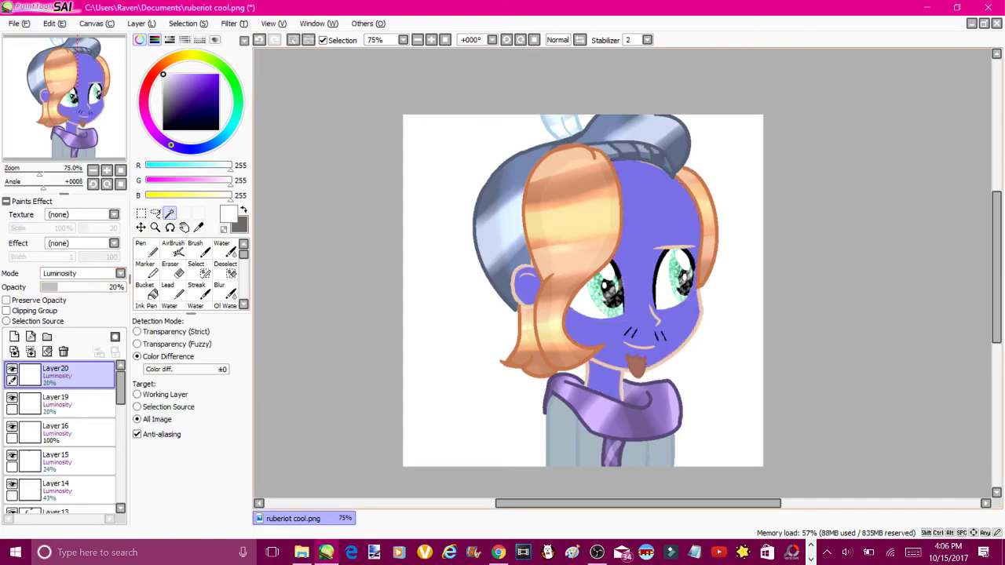
left_click(147, 79)
left_click_drag(179, 81, 172, 80)
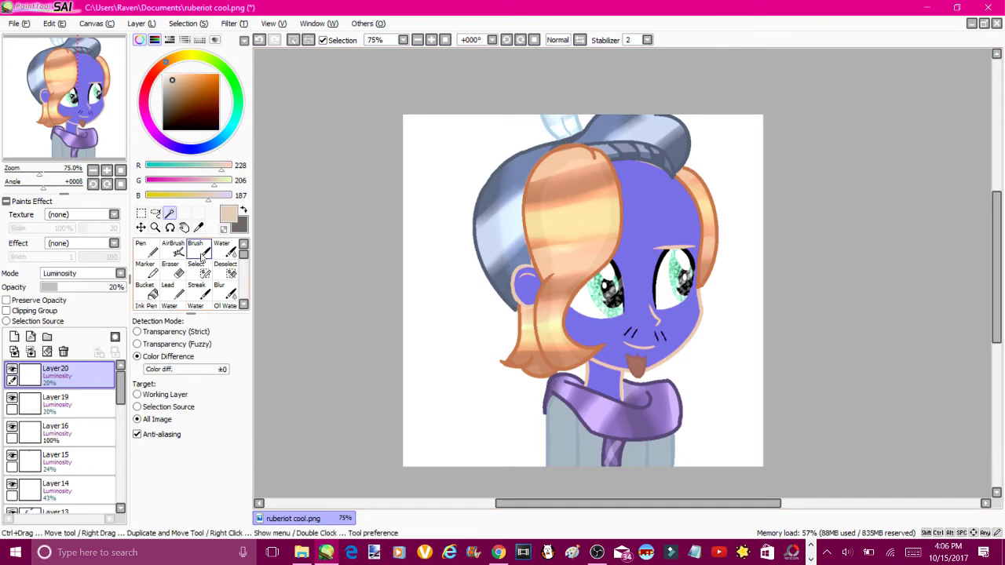
Shade the edges of the skin in beige with the Pen on a new top layer, and set that layer to 42% opacity
left_click(196, 289)
left_click(13, 336)
left_click(143, 248)
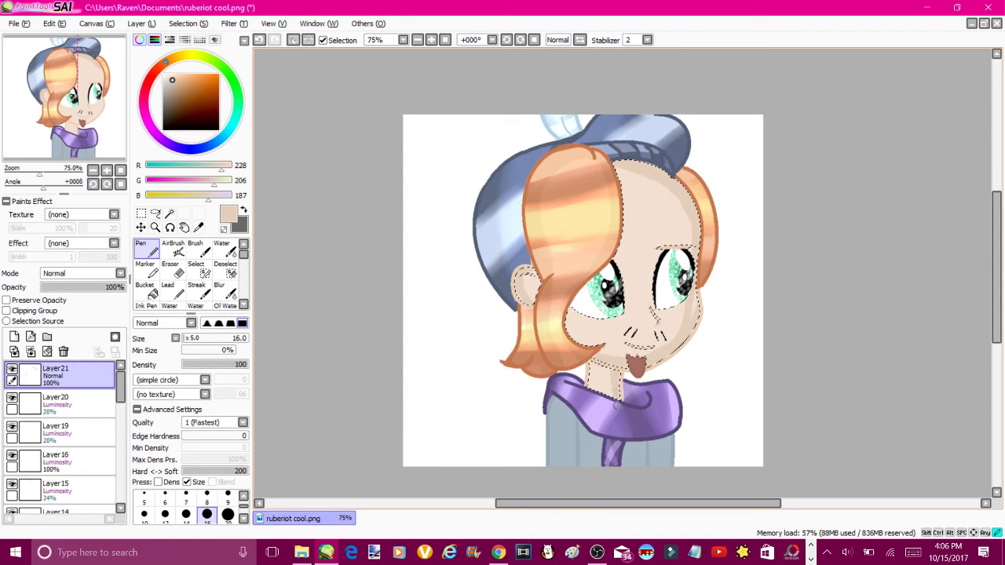
left_click(69, 287)
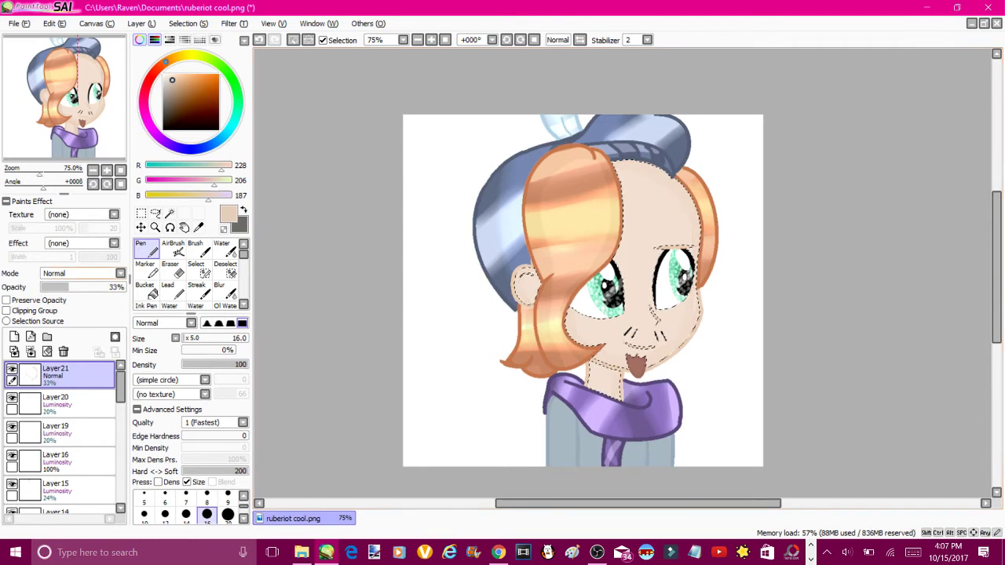
left_click(84, 289)
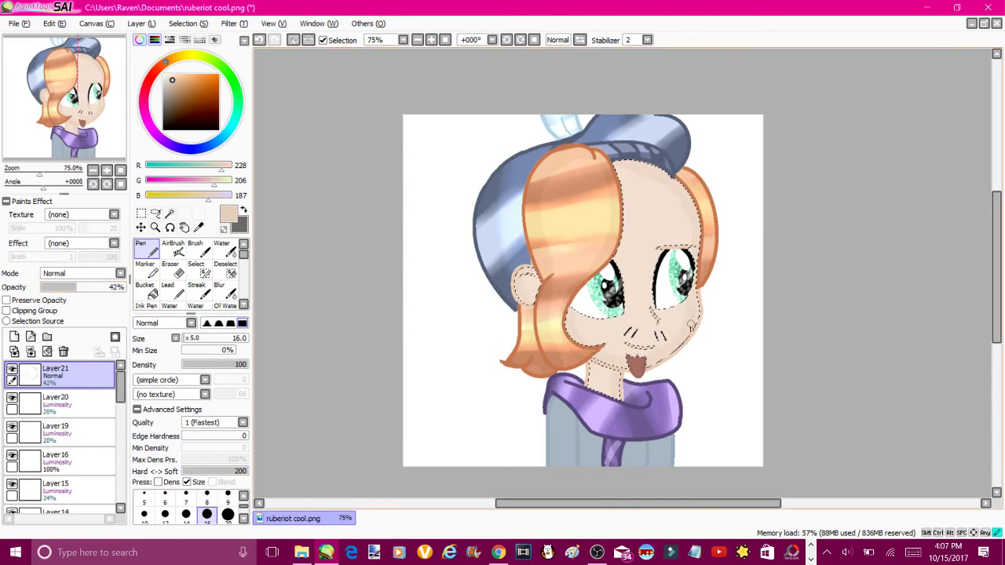
Paint a white horizontal band across the face and ear on a new layer, set it to 6% opacity, and clear the selection
left_click(14, 336)
left_click(224, 251)
left_click(142, 248)
left_click_drag(516, 296, 695, 288)
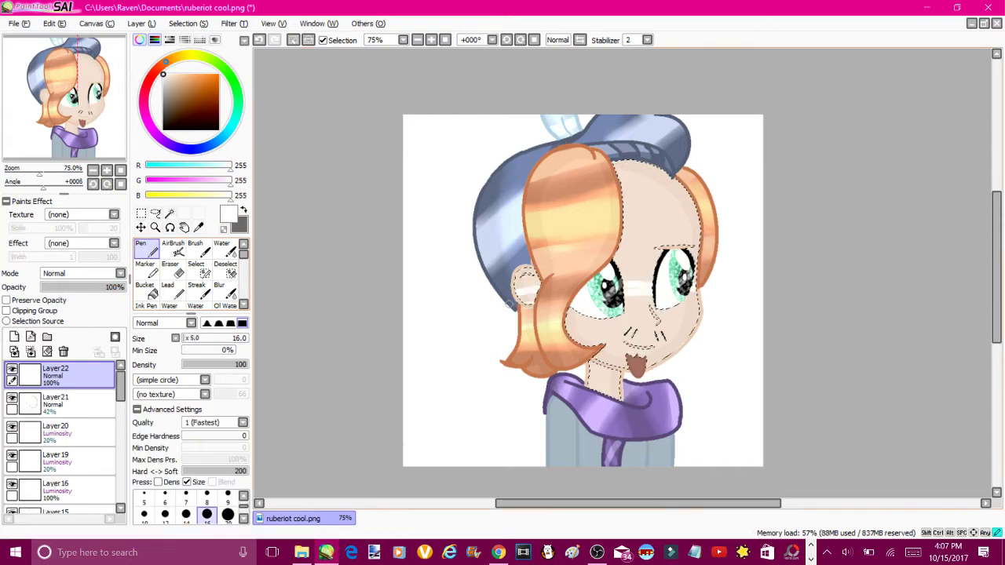
left_click_drag(117, 287, 67, 289)
left_click(46, 287)
left_click(293, 40)
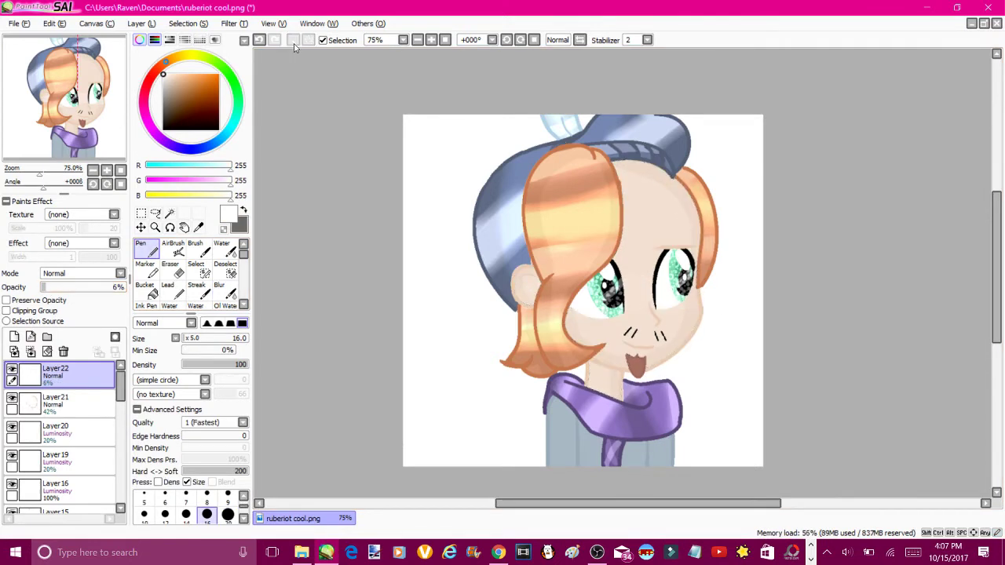
Add a new top layer, select the sweater's panels by colour, and choose a grey-blue (RGB 154, 181, 201) for the Pen
left_click(14, 336)
left_click(170, 213)
left_click(562, 432)
left_click(560, 445, "alt")
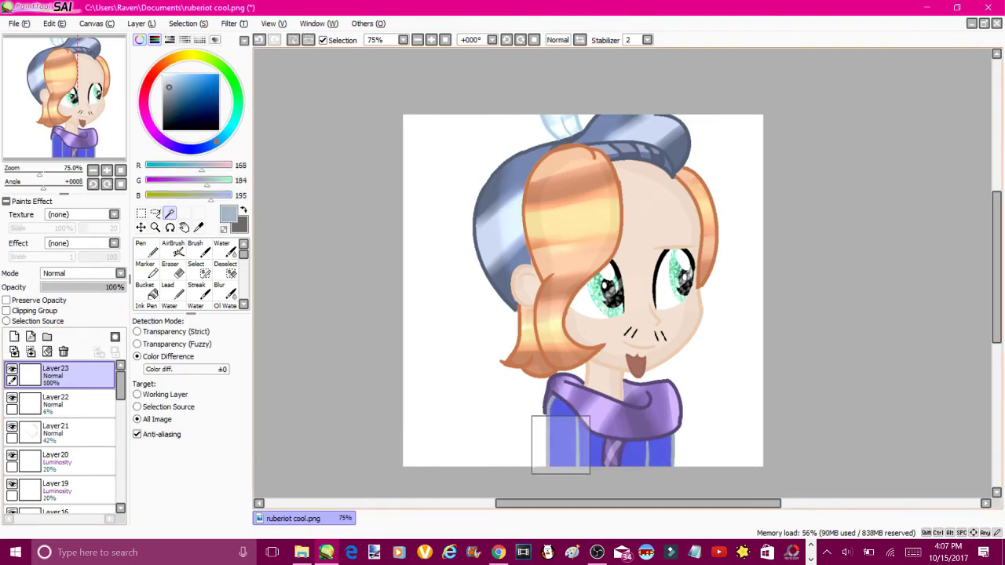
key("n")
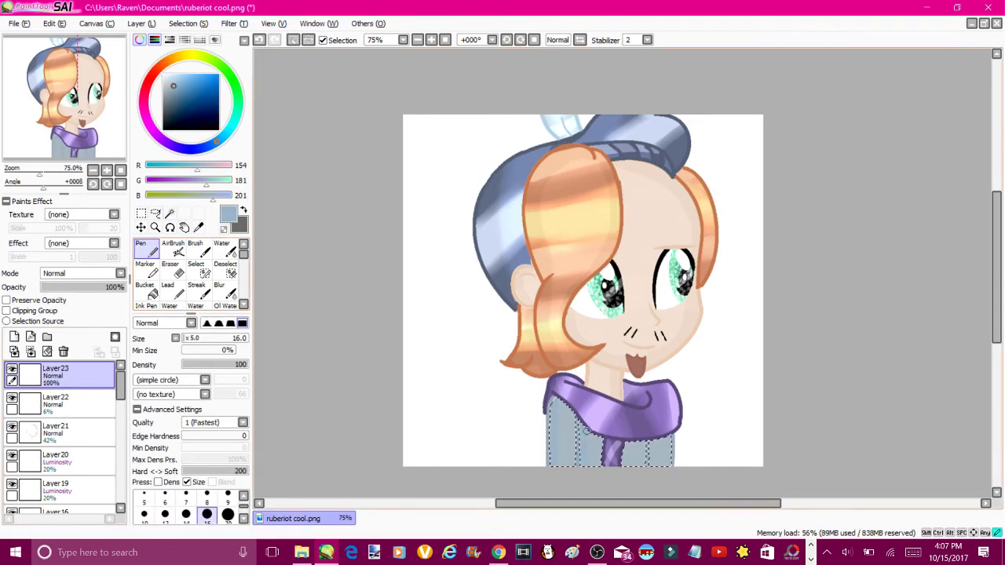
Paint grey-blue tone along the sweater's panels and set the layer to Luminosity at 13% opacity
left_click(82, 273)
left_click(74, 324)
left_click(52, 287)
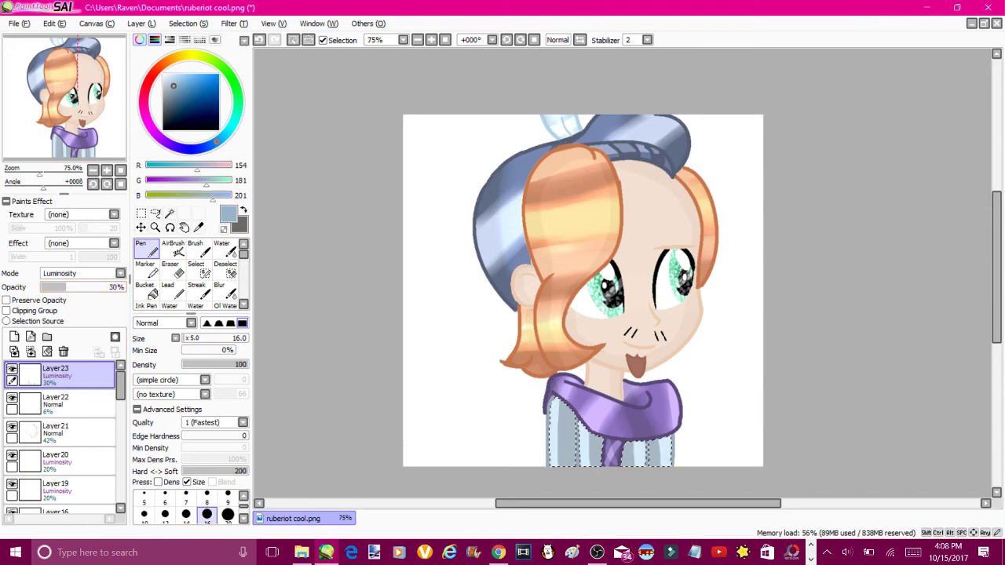
Paint white size 50 horizontal bands across the sweater on a new layer, set it to Luminosity at 18% opacity, and clear the selection
left_click(15, 337)
left_click(163, 74)
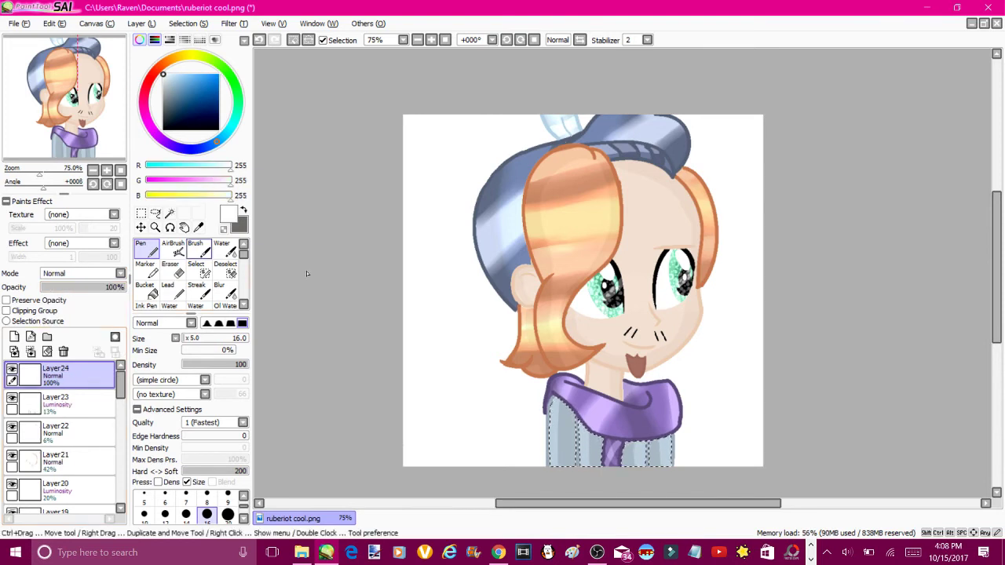
left_click(228, 514)
left_click_drag(556, 428, 597, 455)
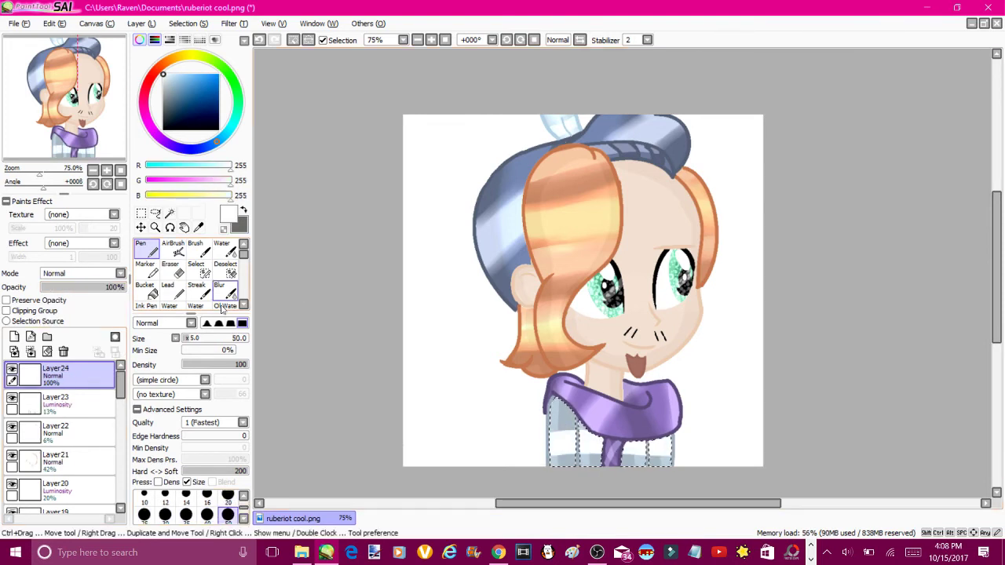
left_click(56, 287)
left_click(82, 273)
left_click(83, 329)
left_click(294, 41)
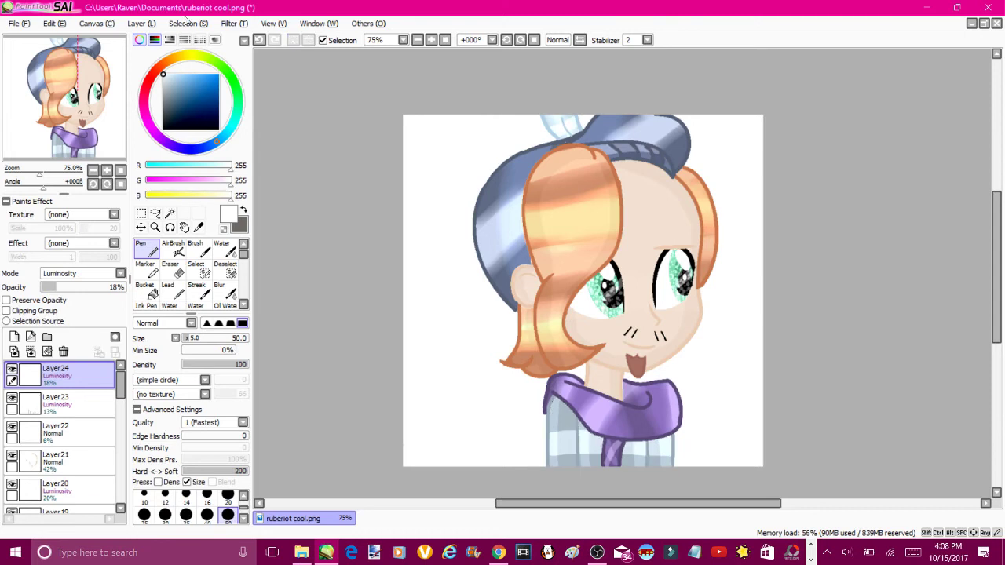
Add a new top layer, select the white background by colour, and invert the selection to cover the character
left_click(185, 22)
left_click(14, 336)
left_click(185, 23)
left_click(192, 72)
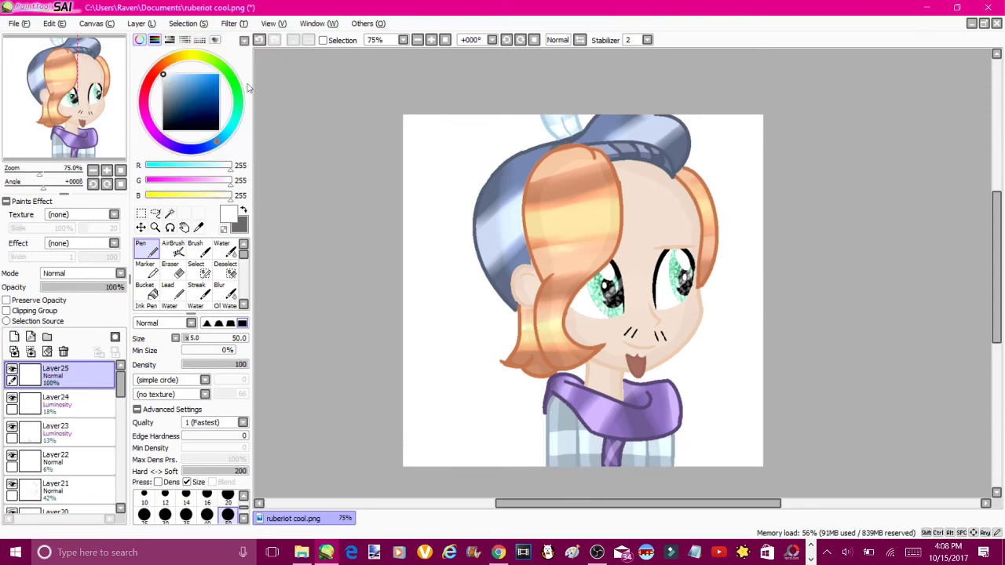
left_click(170, 213)
left_click(755, 211)
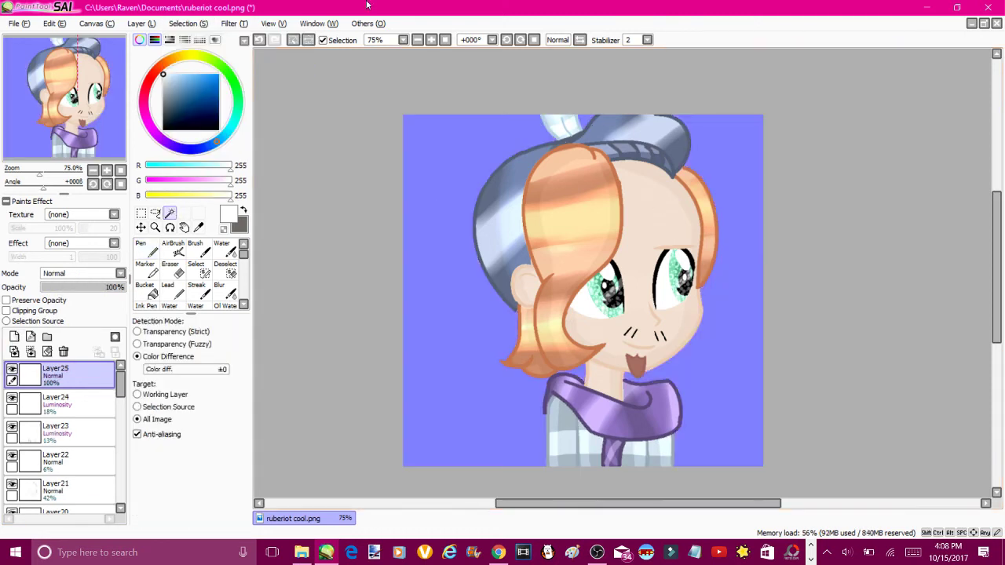
left_click(186, 22)
left_click(213, 52)
left_click(185, 23)
left_click(216, 41)
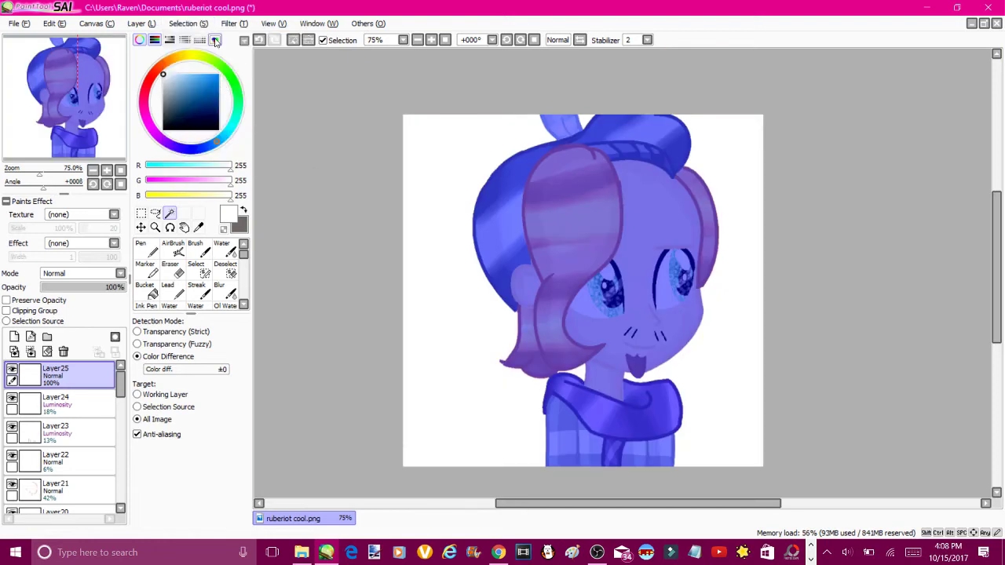
Increment the character's selection repeatedly to leave a margin around the outline
left_click(185, 23)
left_click(199, 89)
left_click(185, 22)
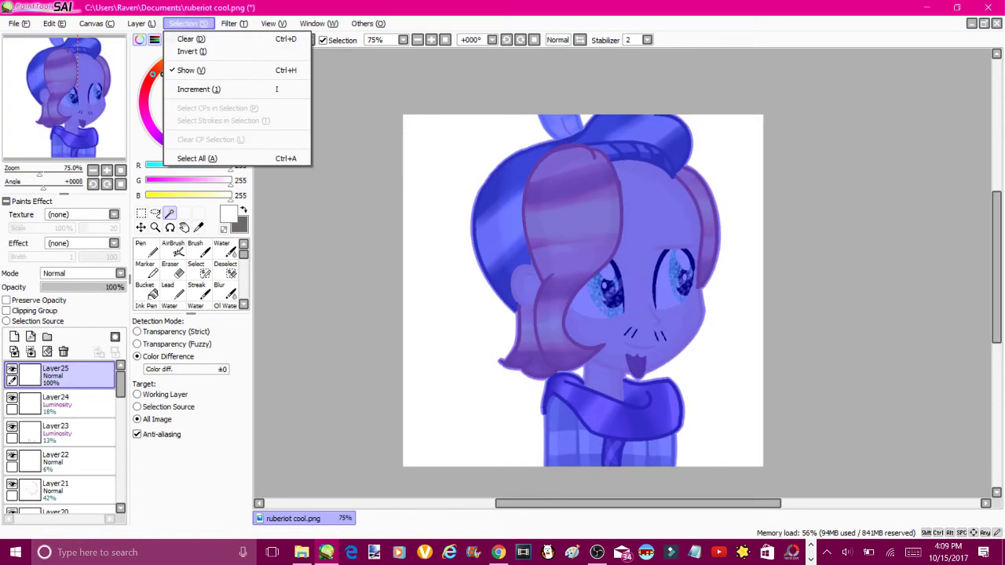
left_click(276, 89)
left_click(225, 268)
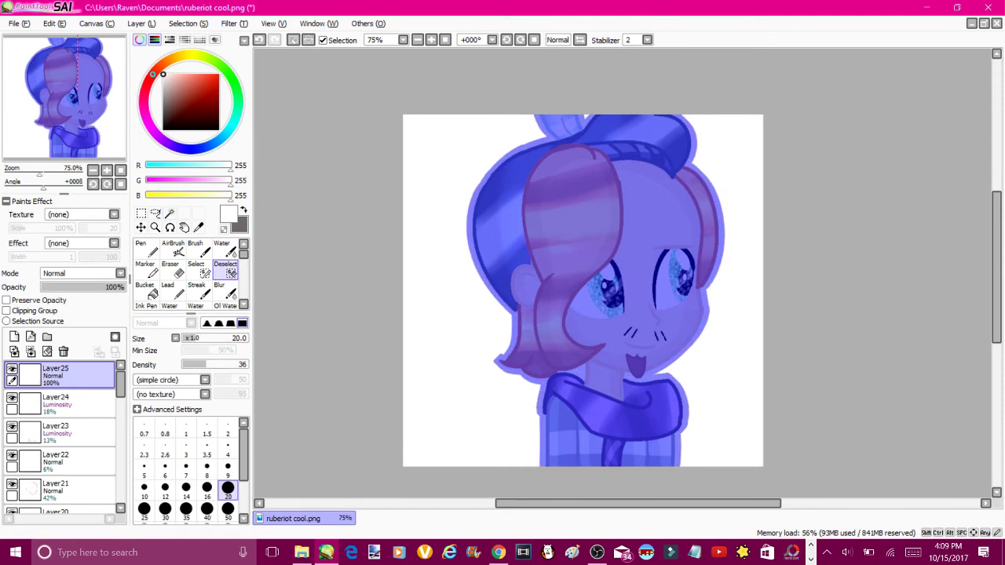
Invert the selection back to the background and set the Pen to size 120
left_click(308, 40)
left_click(308, 40)
left_click(169, 214)
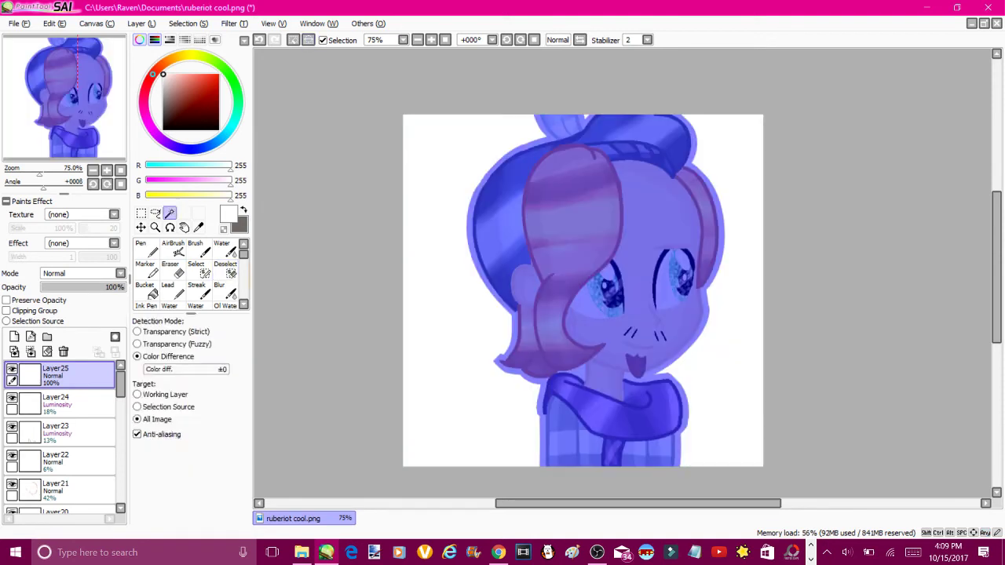
left_click(141, 248)
key("bracketright")
key("bracketright")
key("bracketright")
key("bracketright")
key("bracketright")
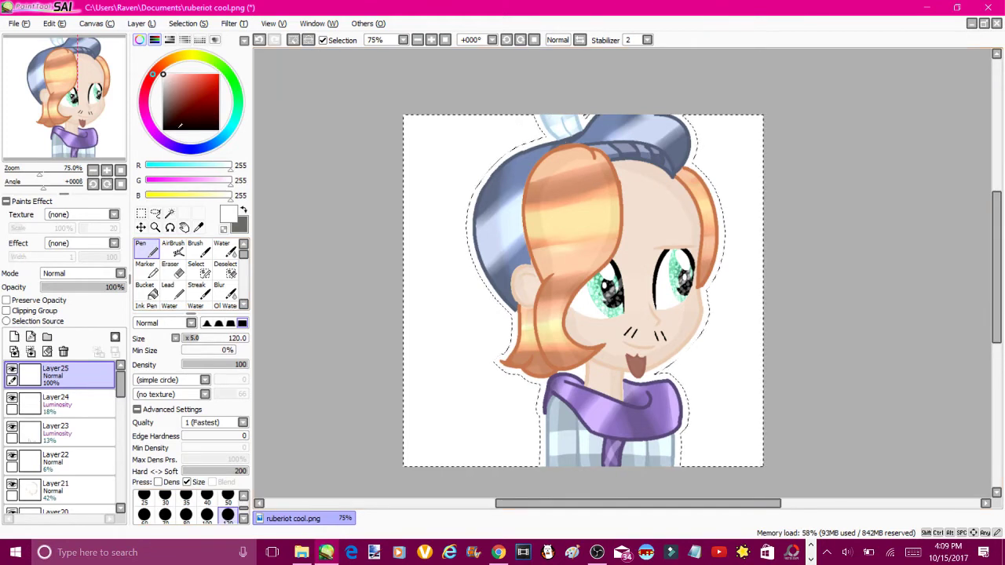
Paint the background around the character light pink (RGB 255, 196, 190)
left_click(177, 75)
mouse_move(440, 134)
left_mouse_down()
mouse_move(471, 236)
mouse_move(446, 471)
left_mouse_up()
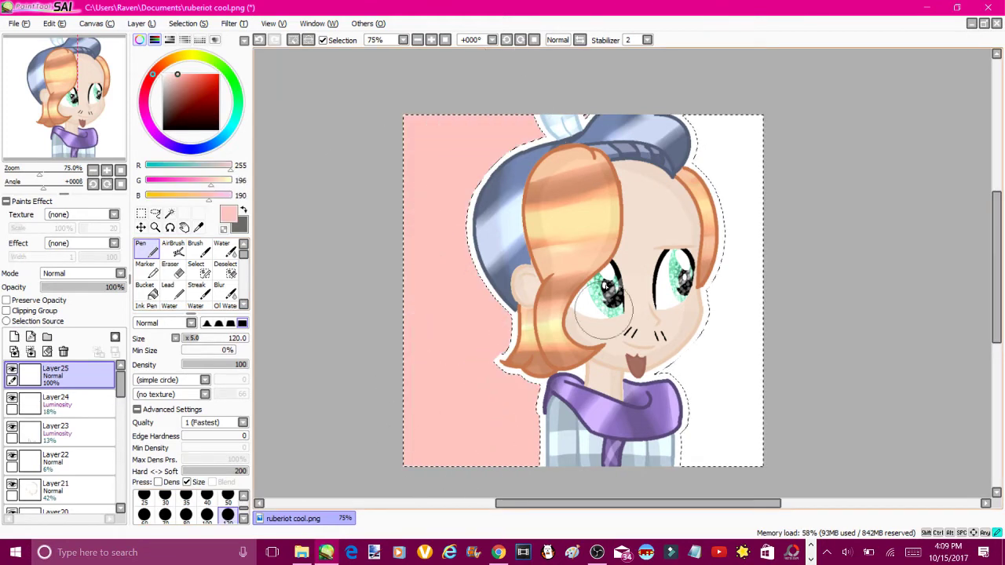
left_click_drag(730, 448, 731, 166)
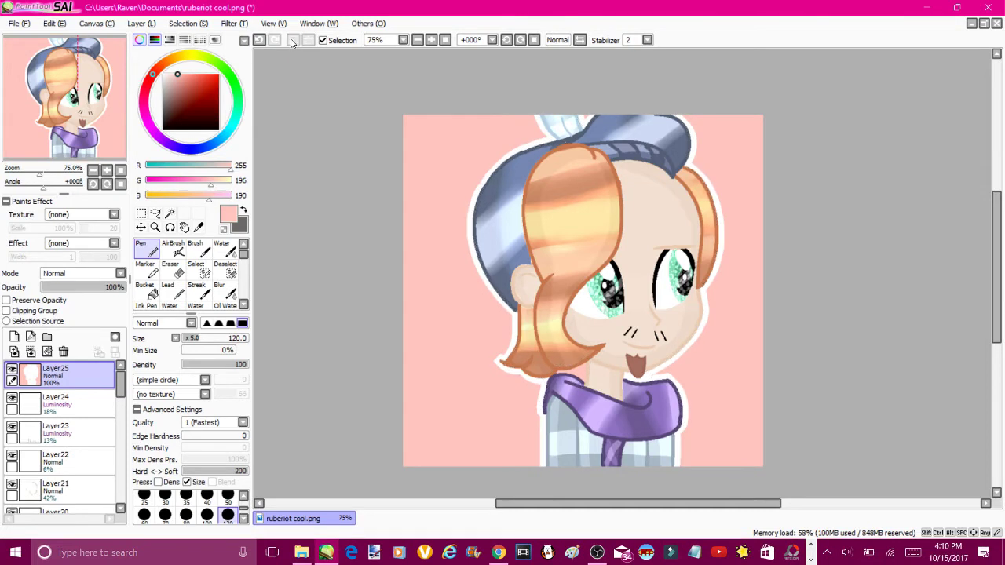
Try tinting the character pink on the background layer at 39% opacity, and undo it
mouse_move(597, 188)
left_mouse_down()
mouse_move(613, 236)
mouse_move(477, 354)
mouse_move(644, 408)
mouse_move(571, 390)
left_mouse_up()
left_click(74, 287)
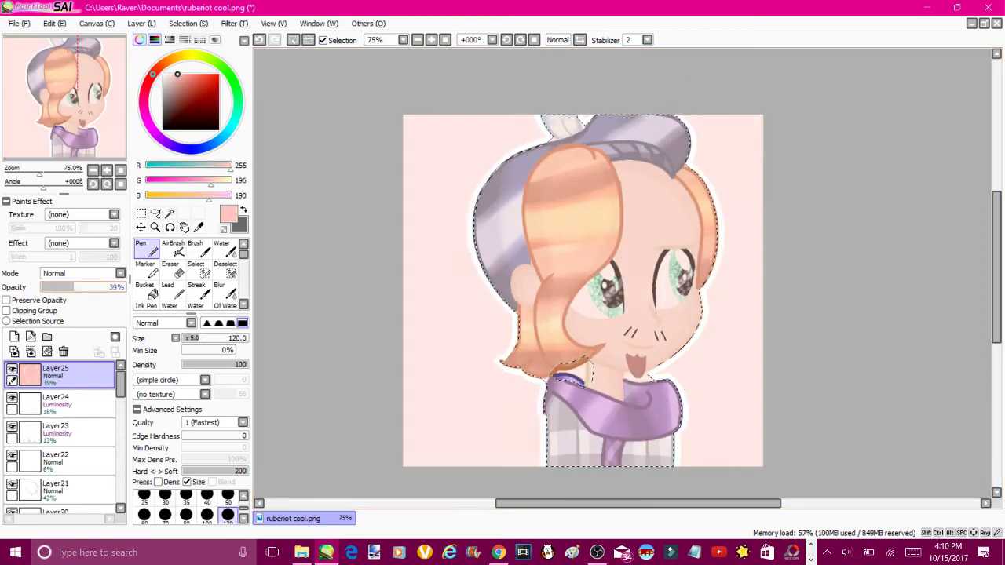
left_click(259, 41)
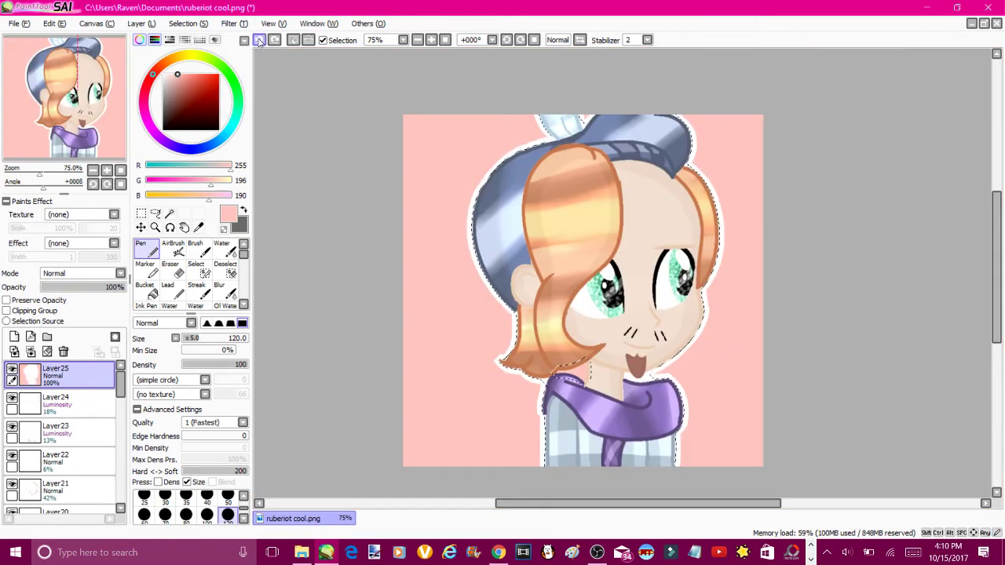
Try filling the character's silhouette with pink and the background with light cyan on the same layer, and undo the fills
mouse_move(574, 249)
left_mouse_down()
mouse_move(593, 117)
mouse_move(621, 369)
mouse_move(679, 451)
left_mouse_up()
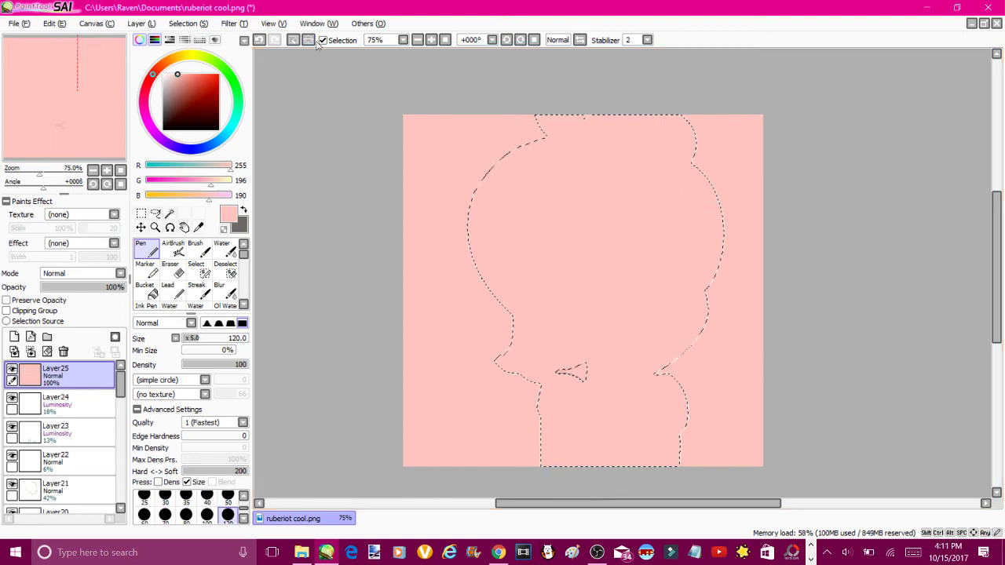
left_click(233, 122)
mouse_move(416, 133)
left_mouse_down()
mouse_move(417, 264)
mouse_move(439, 440)
mouse_move(729, 477)
mouse_move(742, 455)
left_mouse_up()
left_click(71, 288)
left_click(153, 74)
key("ctrl+z")
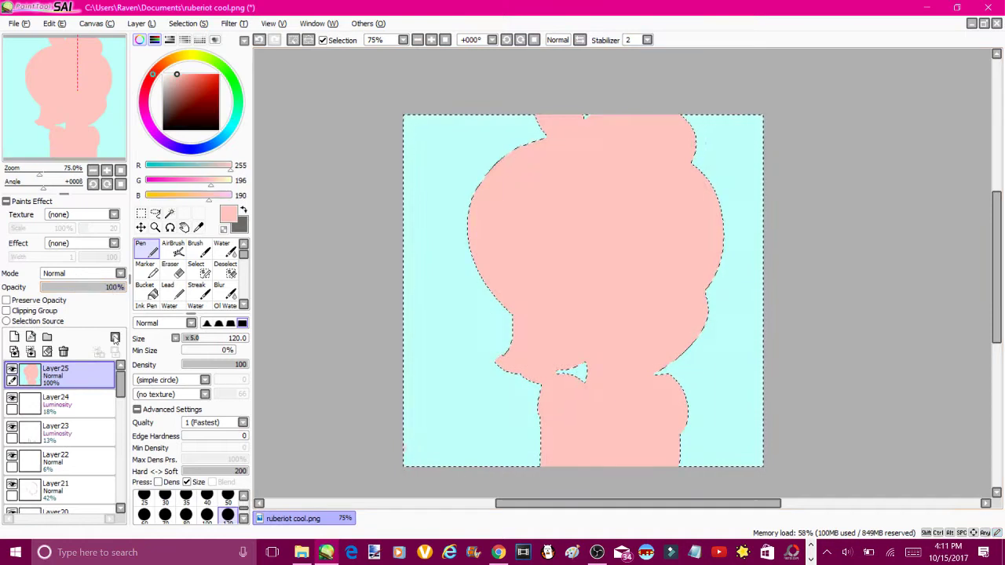
key("ctrl+z")
left_click(274, 40)
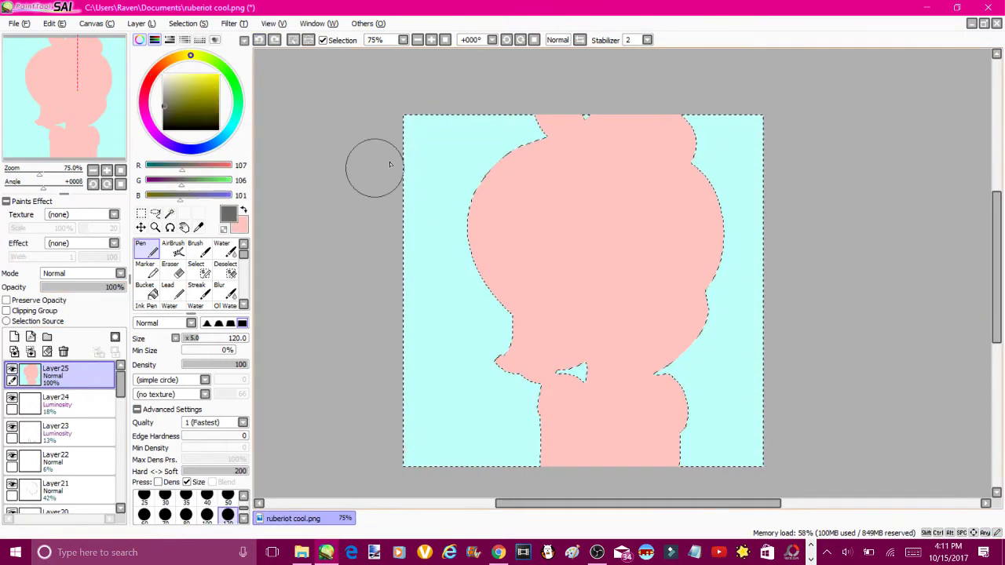
key("ctrl+z")
key("ctrl+z")
Paint the background around the character light cyan (RGB 190, 255, 248) and add a new layer above it
mouse_move(394, 177)
left_mouse_down()
mouse_move(746, 251)
mouse_move(382, 432)
mouse_move(408, 315)
left_mouse_up()
left_click(14, 336)
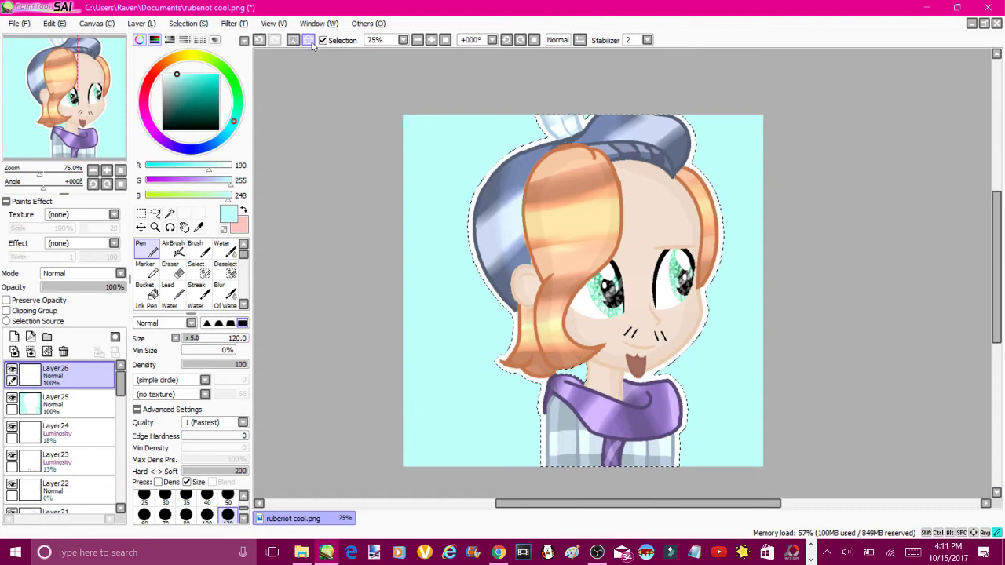
Try a light pink overlay across the character on the new layer at 22% opacity, and undo it
left_click(244, 211)
mouse_move(541, 149)
left_mouse_down()
mouse_move(644, 377)
mouse_move(651, 482)
left_mouse_up()
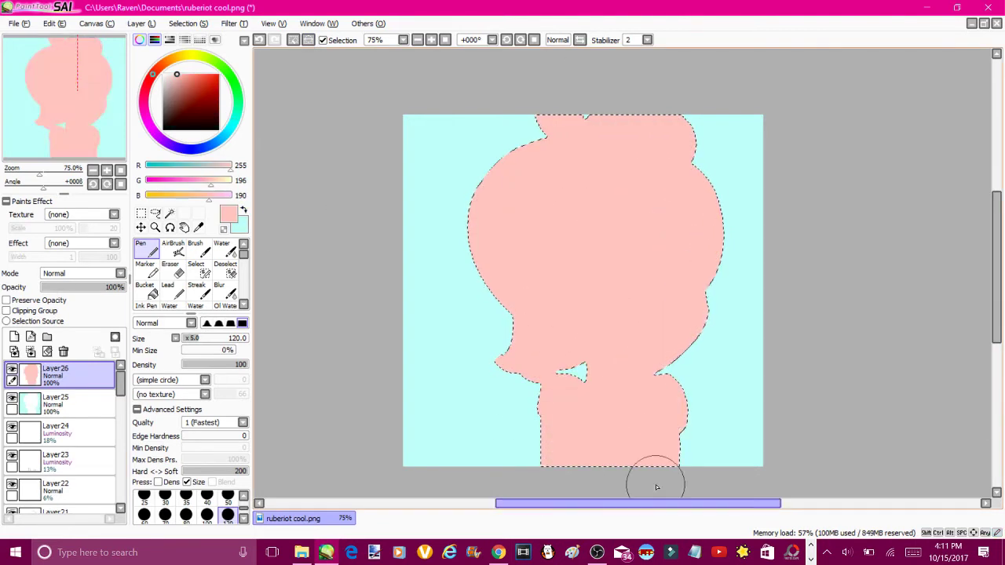
left_click_drag(114, 287, 61, 289)
left_click(291, 43)
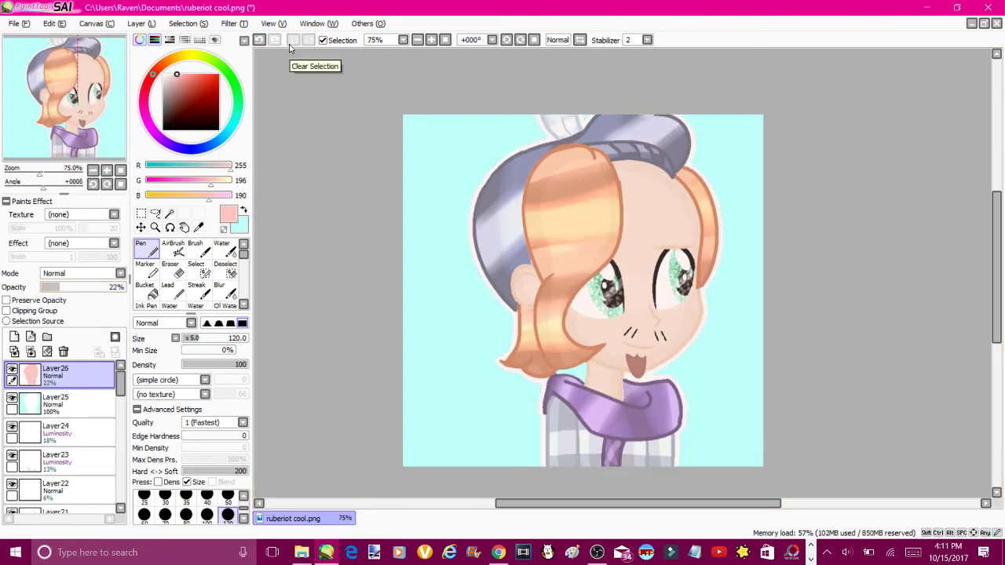
key("ctrl+z")
key("ctrl+z")
key("ctrl+z")
key("ctrl+z")
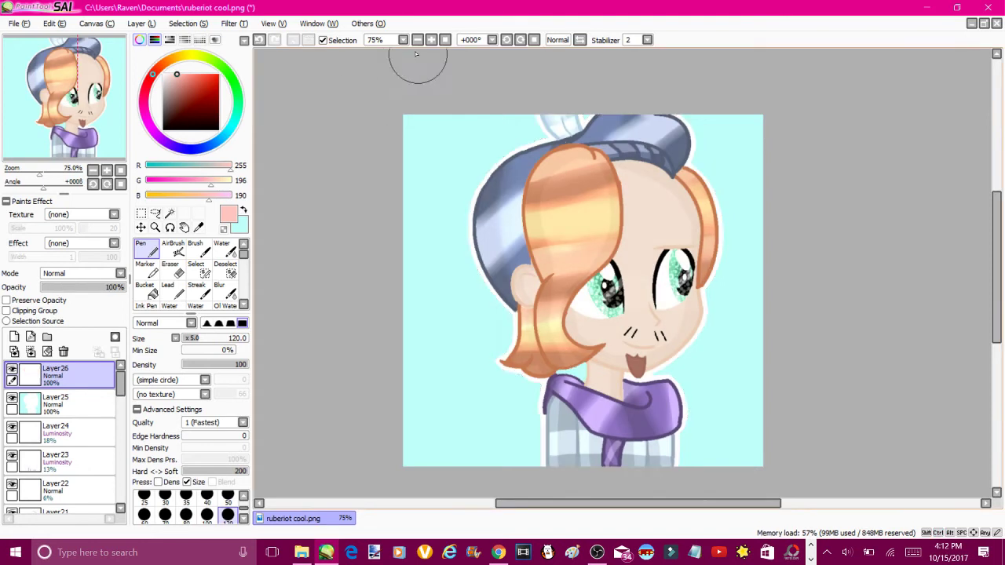
Add another layer on top, return to Layer26, and set up a white size 20 Pen for lettering on the background
left_click(431, 39)
left_click(431, 40)
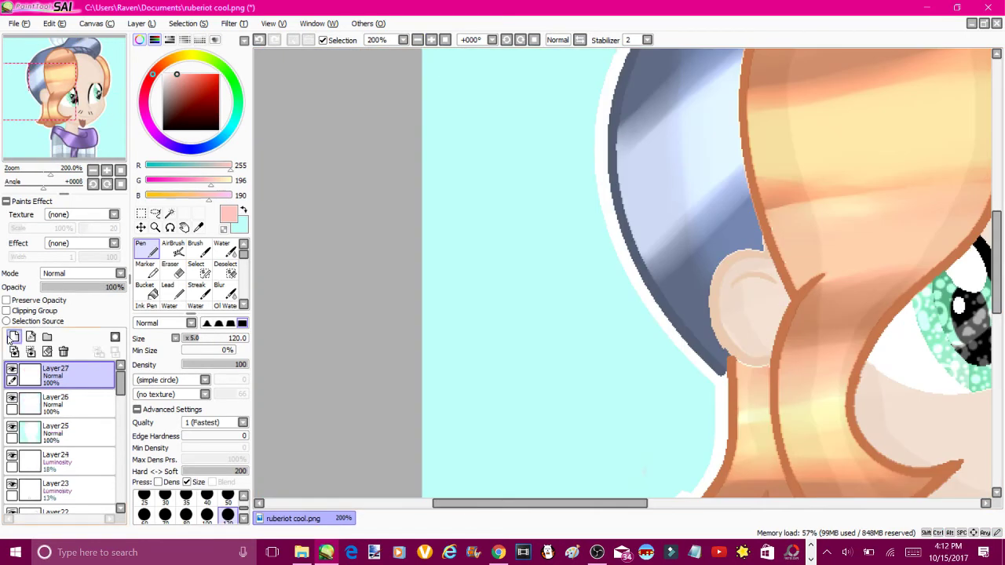
left_click(55, 402)
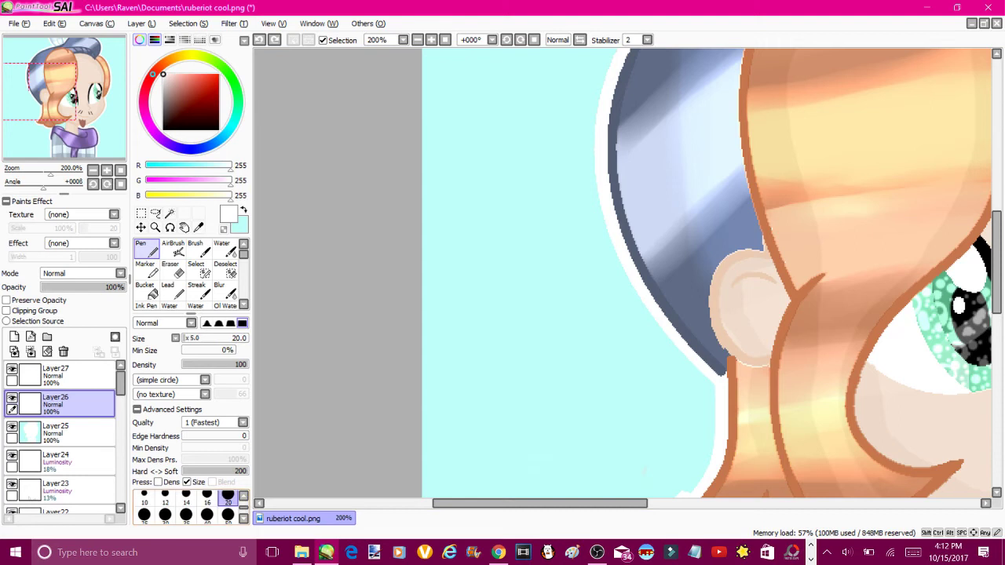
Try white strokes on the cyan background beside the character's hair, and undo them
mouse_move(471, 314)
left_mouse_down()
mouse_move(464, 411)
mouse_move(560, 448)
left_mouse_up()
scroll(605, 438, "down", 1)
left_click_drag(597, 377, 668, 381)
key("ctrl+z")
key("ctrl+z")
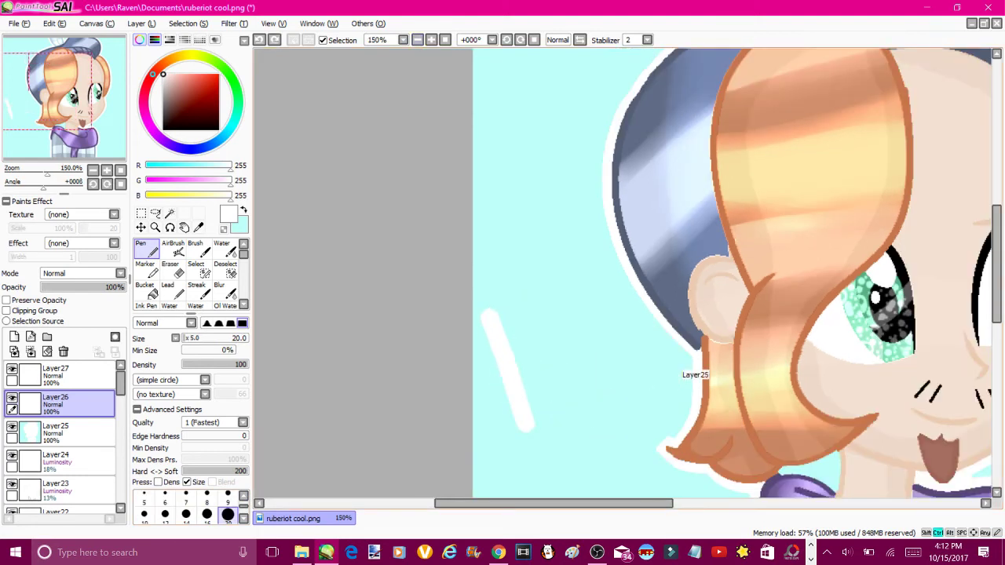
key("ctrl+z")
Handwrite "Ruberiot" in white across the cyan background and the character's hair and lower face
left_click_drag(490, 373, 499, 459)
mouse_move(491, 370)
left_mouse_down()
mouse_move(525, 409)
mouse_move(600, 434)
left_mouse_up()
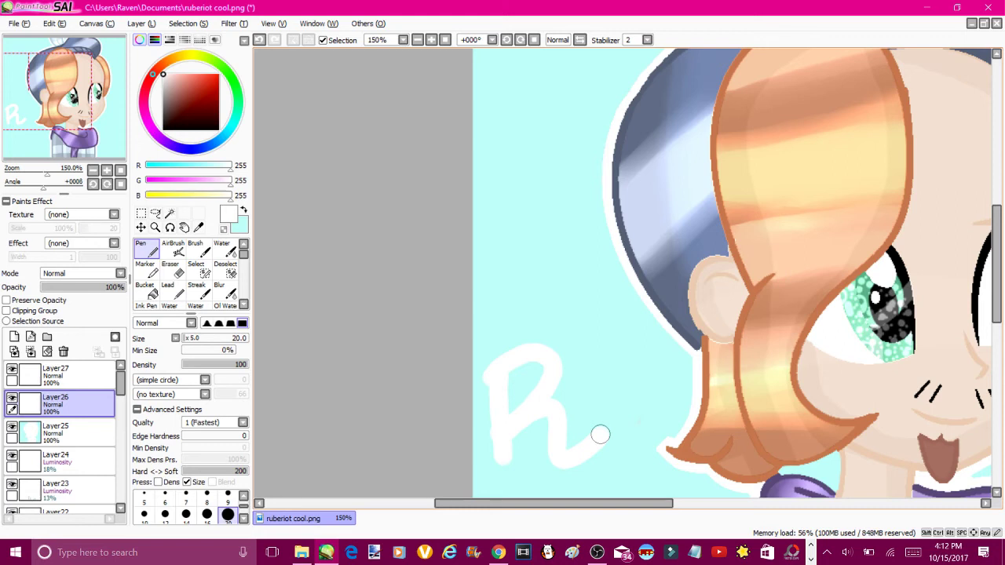
left_click_drag(603, 392, 662, 438)
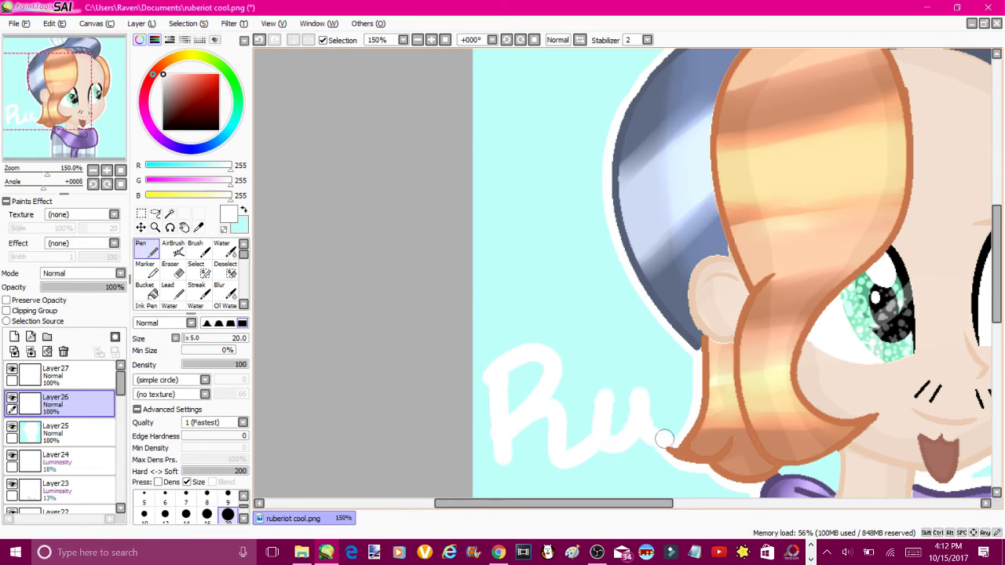
mouse_move(674, 338)
left_mouse_down()
mouse_move(738, 440)
mouse_move(795, 449)
mouse_move(825, 389)
left_mouse_up()
left_click_drag(825, 408, 707, 408)
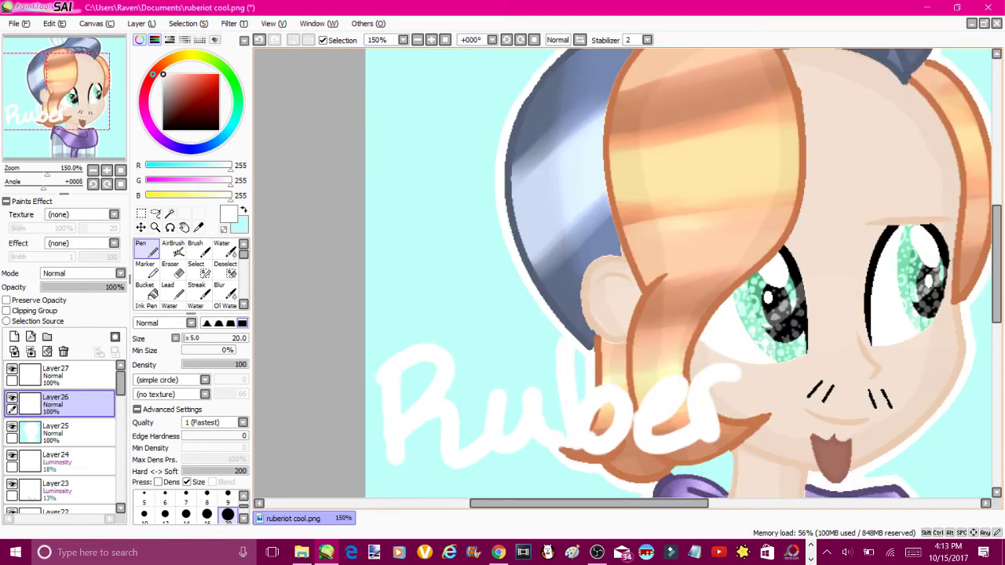
left_click_drag(766, 394, 756, 460)
left_click_drag(789, 393, 785, 396)
left_click_drag(842, 322, 826, 462)
left_click_drag(809, 374, 873, 370)
Try selecting the whole "Ruberiot" lettering and moving it up across the face, and undo the changes
key("m")
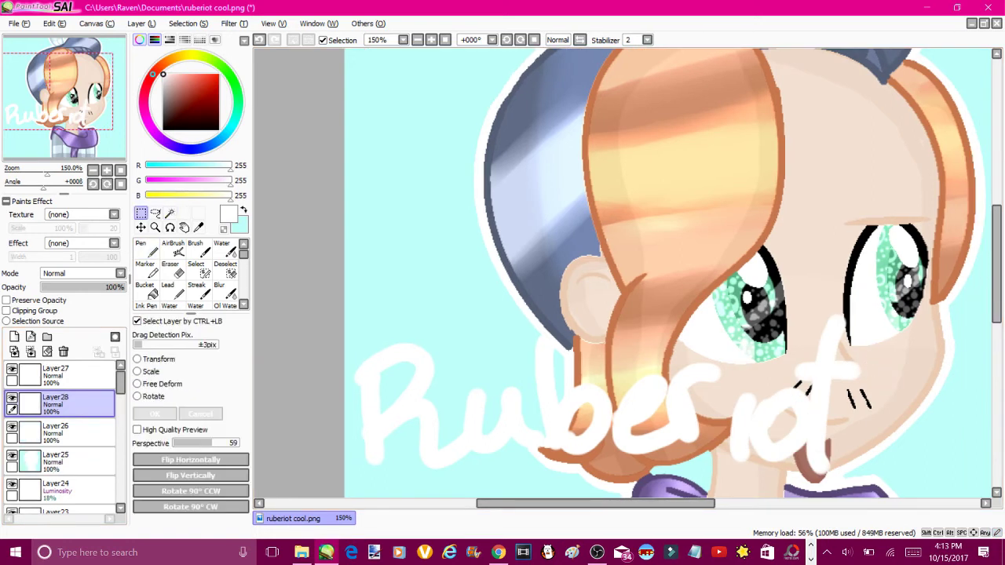
left_click_drag(379, 303, 916, 487)
left_click(55, 432)
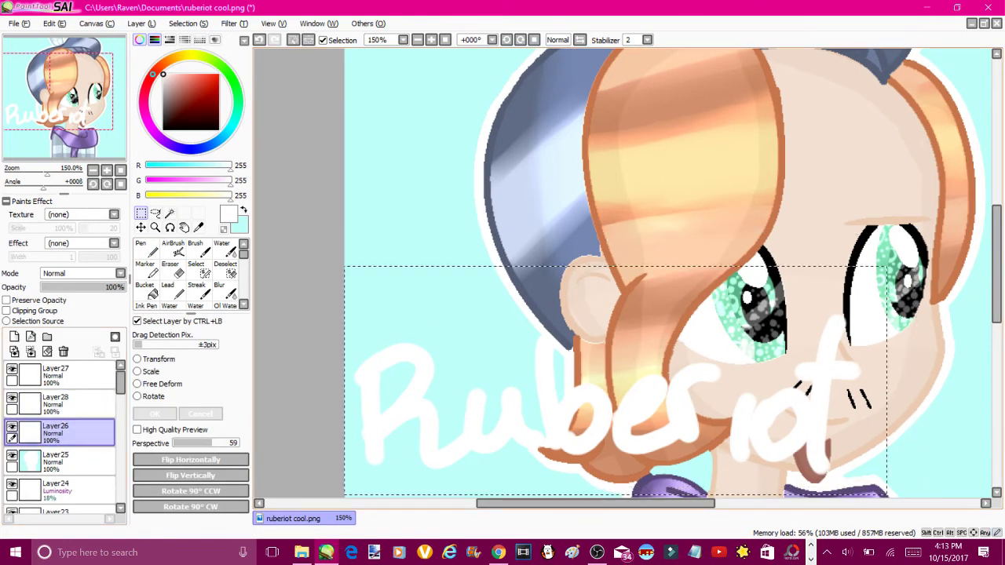
left_click_drag(597, 393, 432, 94)
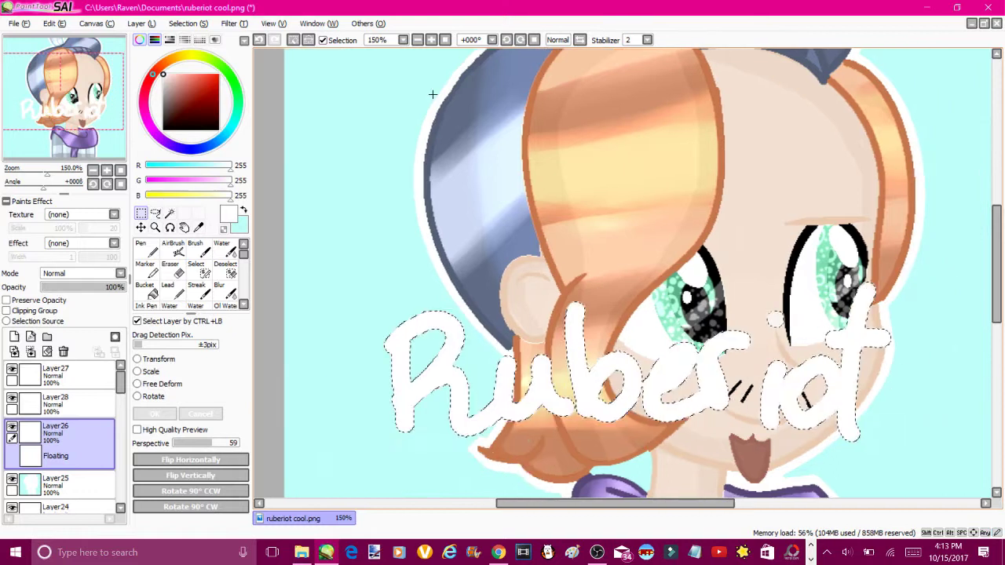
scroll(433, 94, "down", 2)
key("ctrl+d")
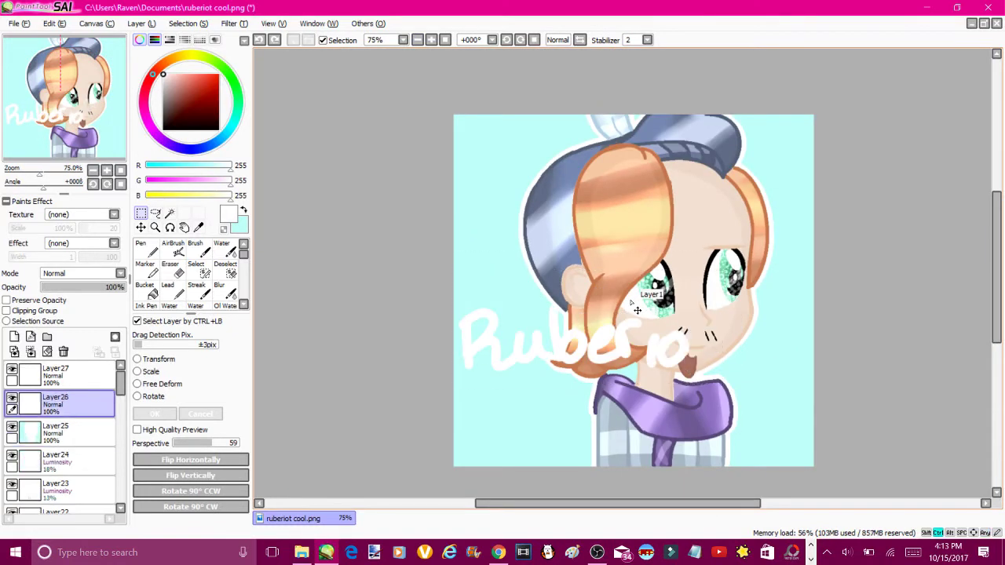
Clear the letters after "Ruber" and rewrite "iot" in white across the lower face with the Pen
scroll(630, 300, "up", 4)
left_click_drag(629, 300, 778, 41)
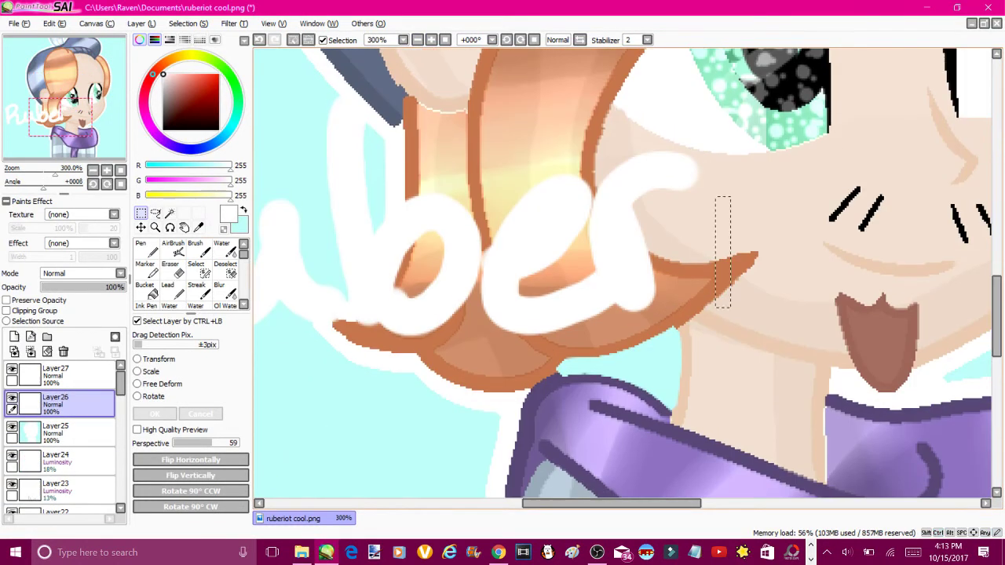
key("n")
left_click_drag(702, 188, 691, 322)
left_click(725, 143)
left_click_drag(785, 236, 774, 225)
left_click_drag(844, 157, 853, 337)
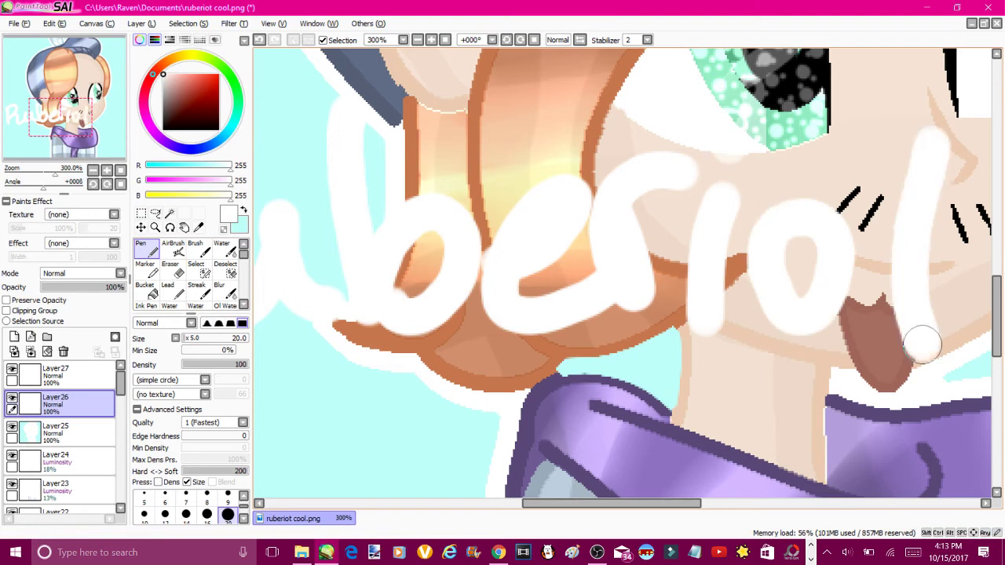
left_click_drag(832, 236, 942, 227)
Try further white letter strokes after "Ruberiot", and undo them
scroll(903, 236, "down", 2)
mouse_move(856, 232)
left_mouse_down()
mouse_move(883, 263)
mouse_move(833, 314)
left_mouse_up()
key("ctrl+z")
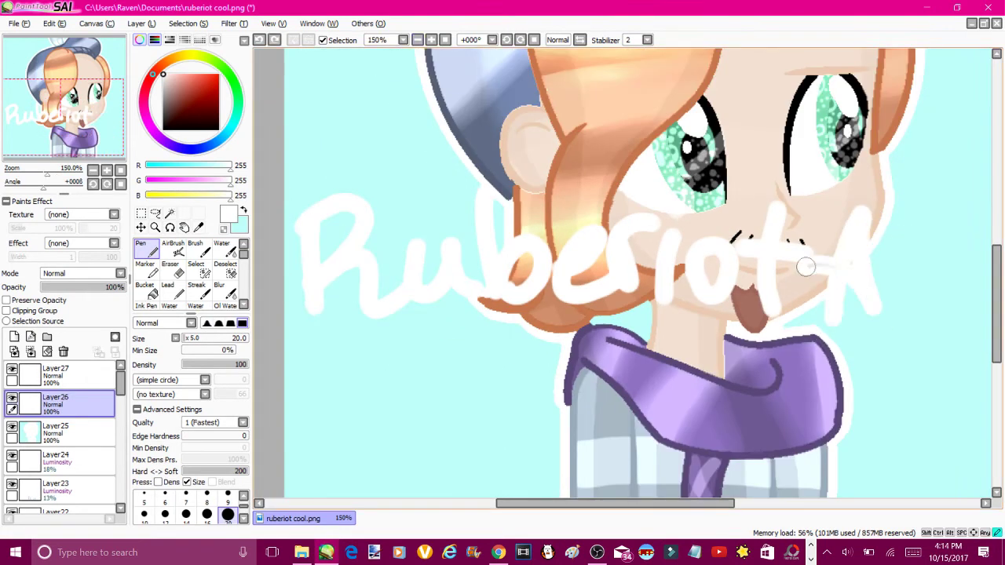
key("ctrl+z")
key("ctrl+z")
Transform the "Ruberiot" lettering into a small, slightly tilted signature on the cyan background beside the purple scarf
key("ctrl+t")
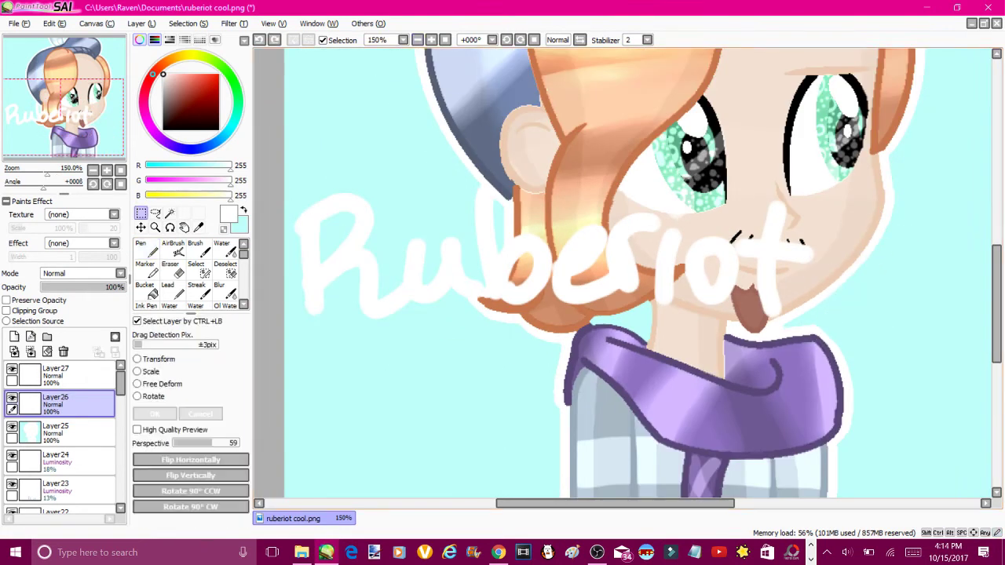
left_click_drag(550, 260, 562, 353)
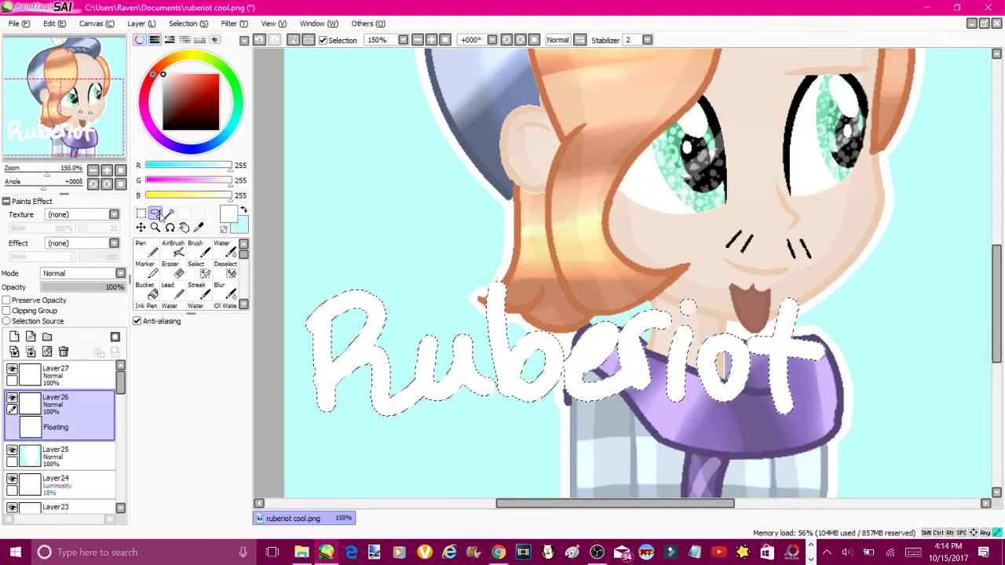
key("ctrl+t")
left_click_drag(785, 281, 505, 348)
left_click_drag(303, 348, 404, 370)
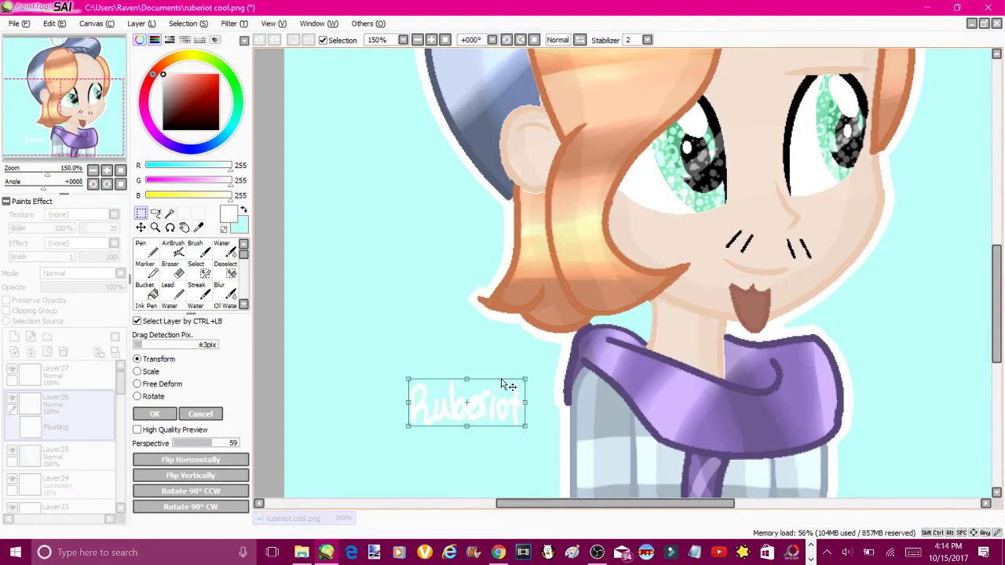
left_click_drag(424, 314, 895, 375)
scroll(899, 375, "down", 5)
left_click_drag(753, 468, 575, 262)
left_click_drag(919, 121, 946, 120)
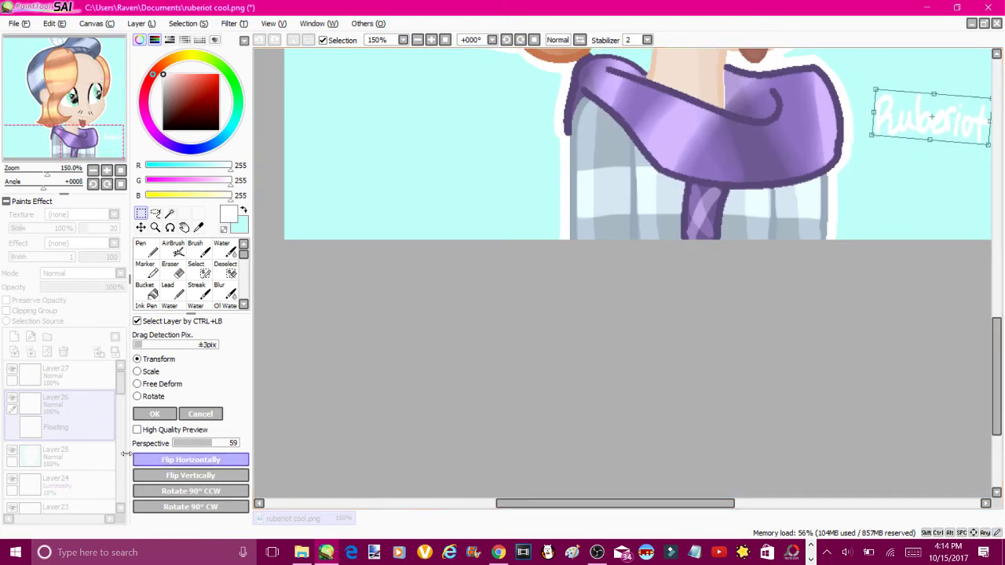
key("Return")
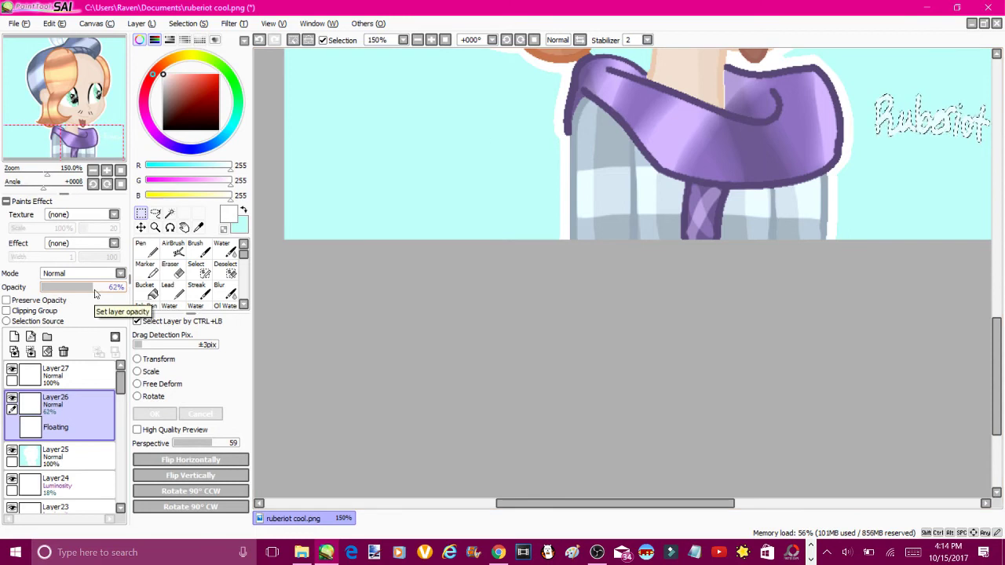
Reduce the lettering layer's opacity to 62% and place the signature in the artwork's lower right corner beside the shirt
left_click_drag(931, 118, 903, 200)
left_click(295, 40)
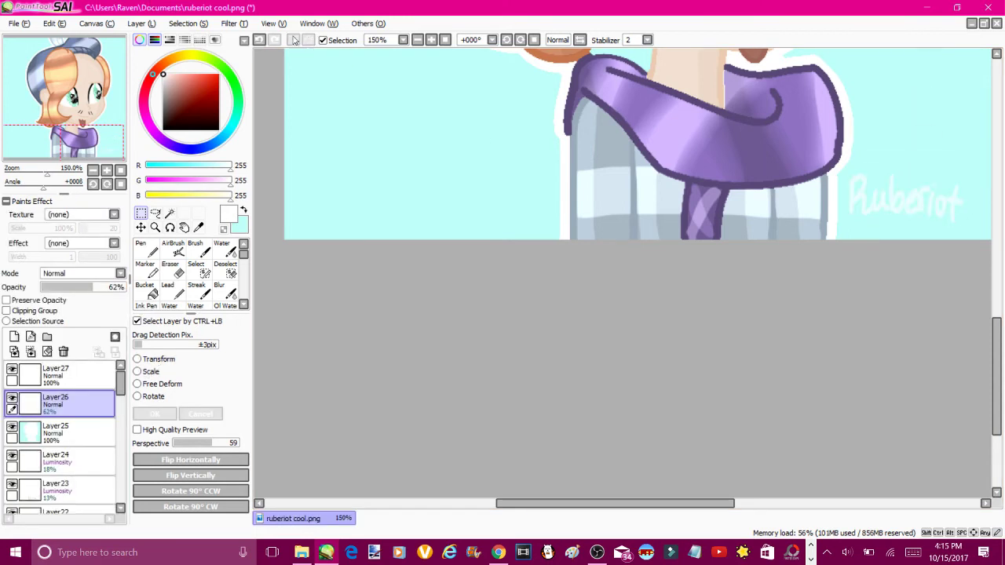
scroll(628, 157, "up", 3)
key("ctrl+minus")
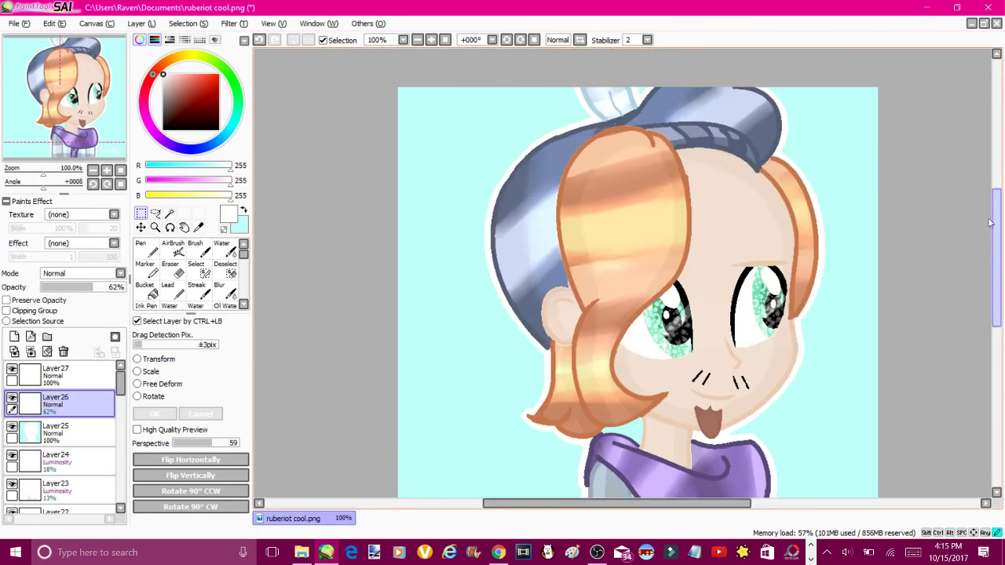
Switch to the browser and search Google Images for "svtfoe logo"
key("alt+Tab")
scroll(762, 116, "up", 4)
left_click(189, 87)
double_click(145, 87)
key("BackSpace")
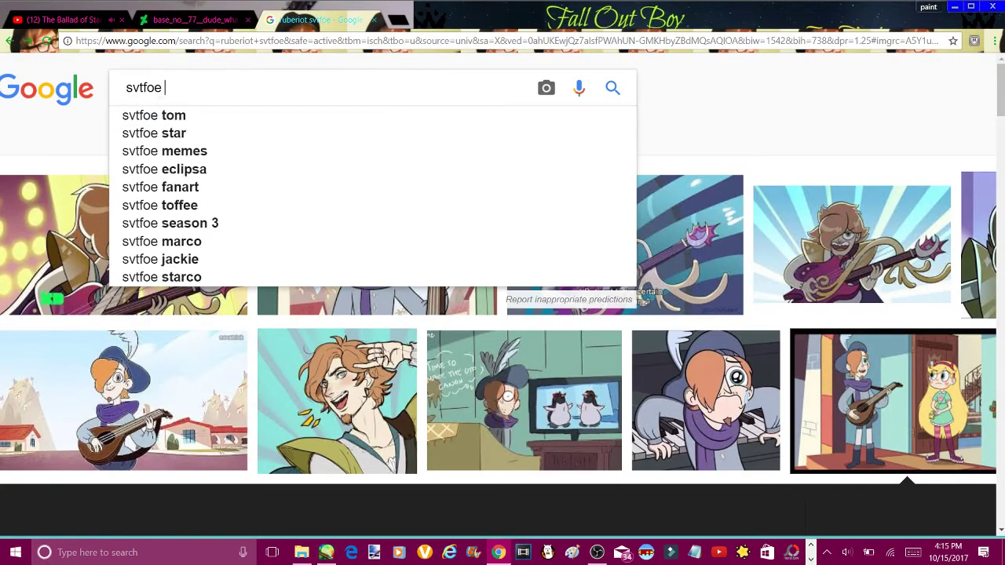
type("logo")
key("Return")
Preview the Star vs. the Forces of Evil logo results and copy the Disney Wiki image
left_click(71, 228)
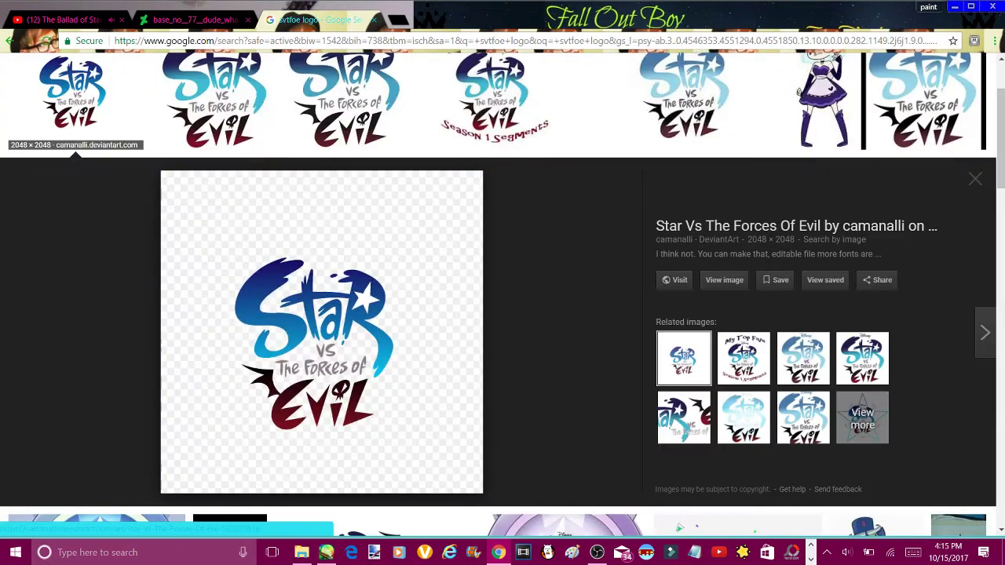
left_click(214, 102)
left_click(344, 102)
right_click(143, 198)
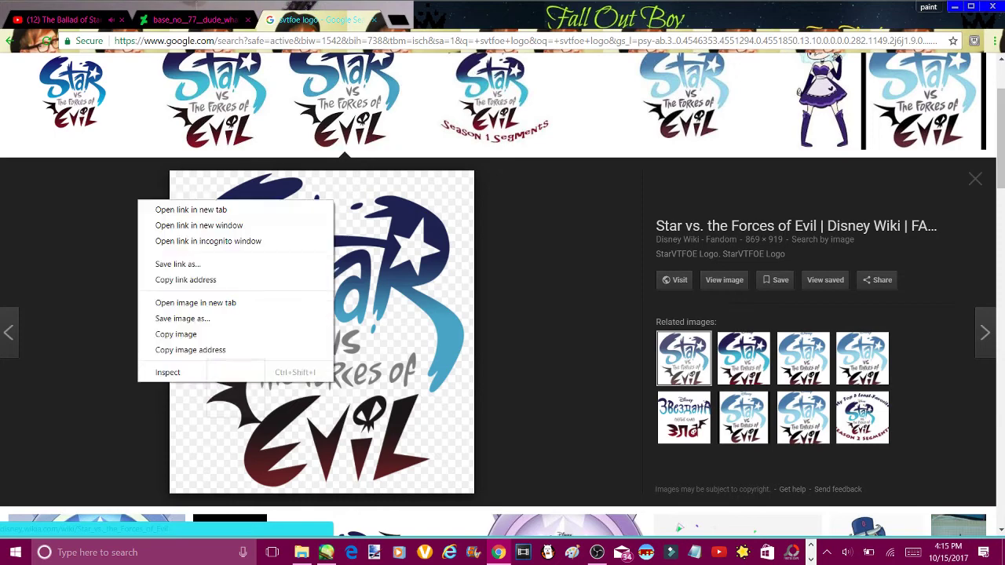
left_click(181, 333)
Return to PaintTool SAI and create a new canvas from the copied logo
left_click(326, 552)
left_click(19, 23)
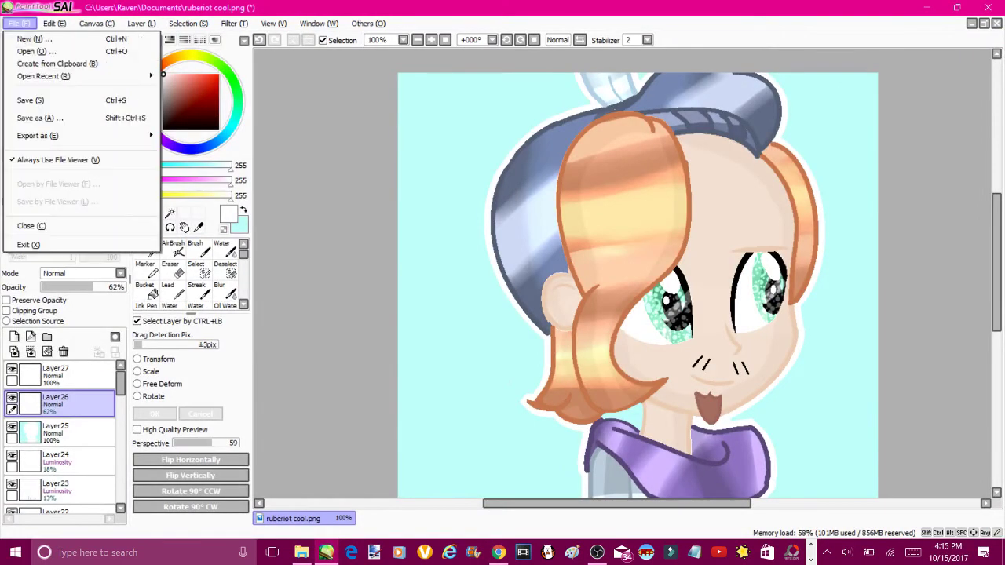
key("b")
Try selecting and shifting the whole logo image on its canvas
key("ctrl+a")
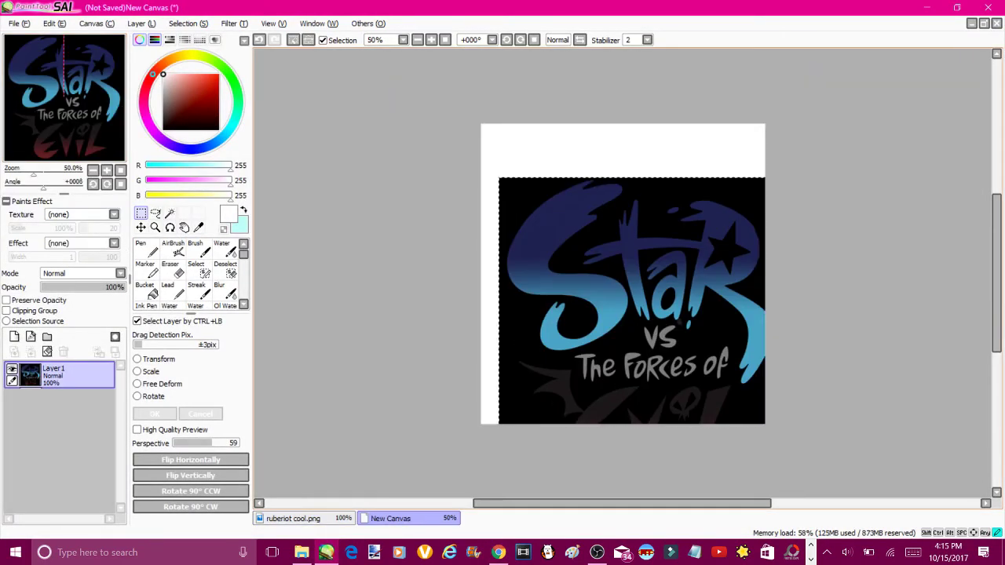
key("ctrl+t")
key("Return")
Select the logo's black background with the Magic Wand, including the enclosed gaps inside the letters
key("w")
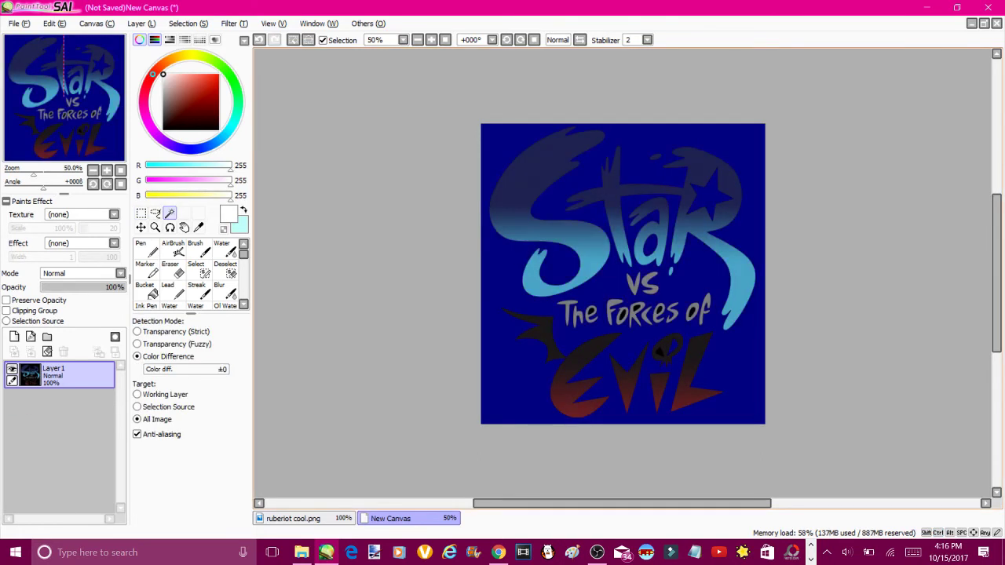
left_click(436, 41)
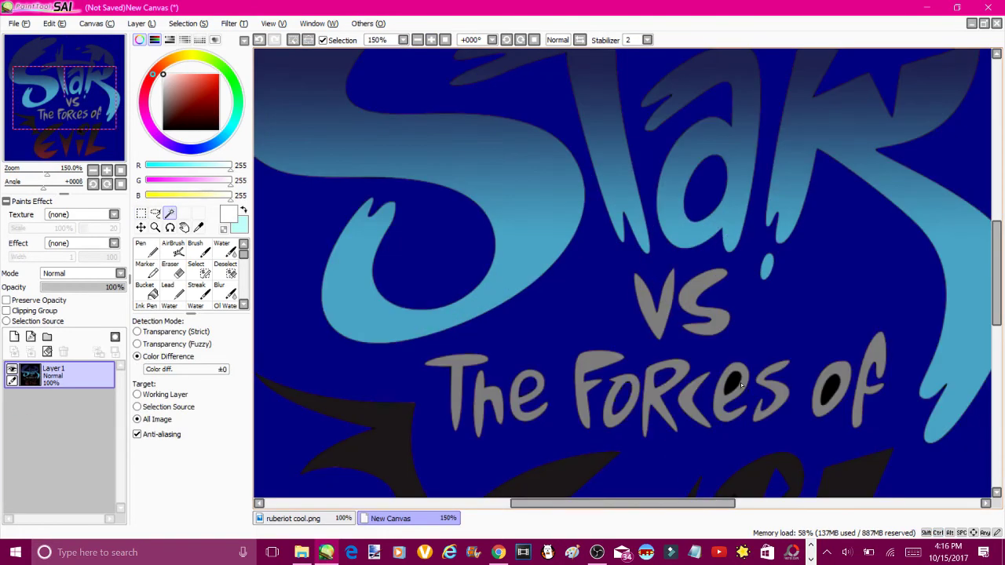
scroll(738, 201, "down", 5)
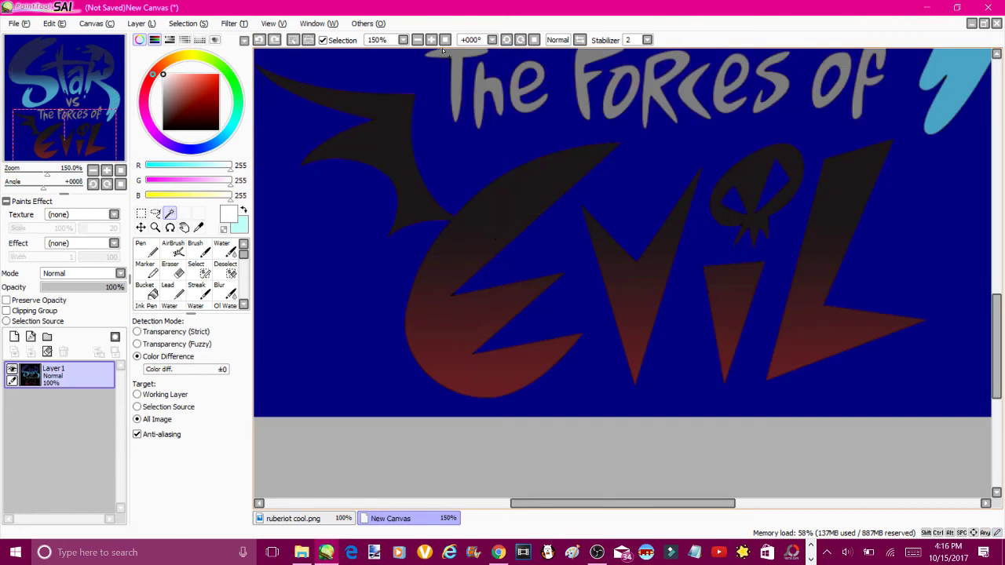
left_click(418, 40)
Paint the selected logo background white with the Pen, raising the brush size to 120
key("n")
left_click_drag(620, 59, 489, 336)
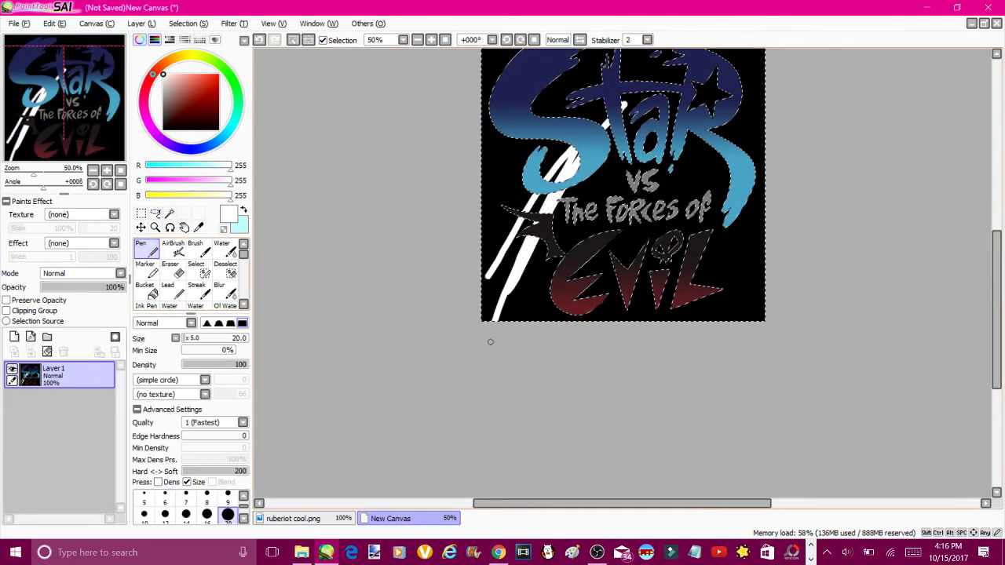
mouse_move(604, 126)
left_mouse_down()
mouse_move(499, 290)
mouse_move(731, 94)
mouse_move(717, 332)
mouse_move(753, 346)
left_mouse_up()
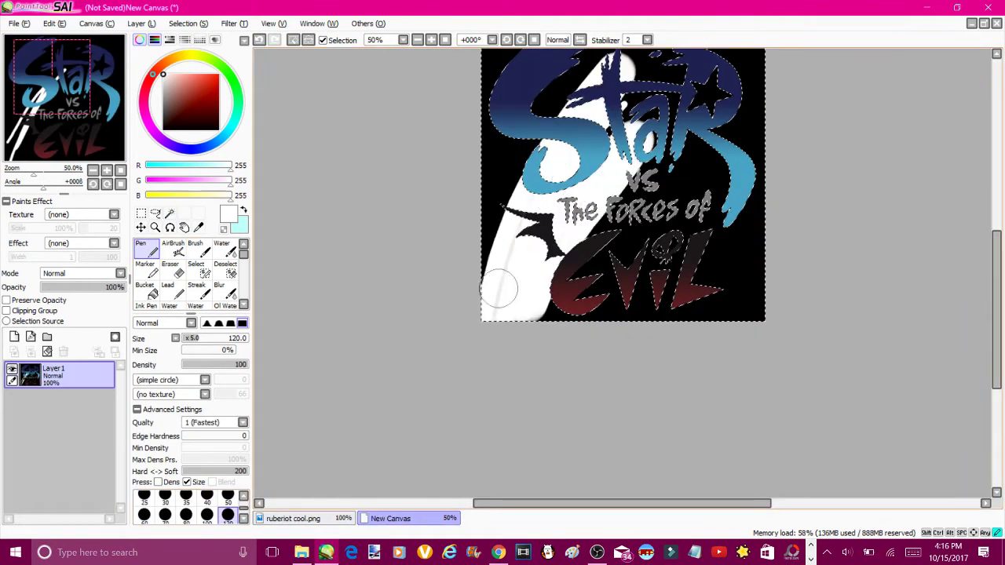
scroll(760, 85, "up", 1)
left_click_drag(495, 188, 555, 127)
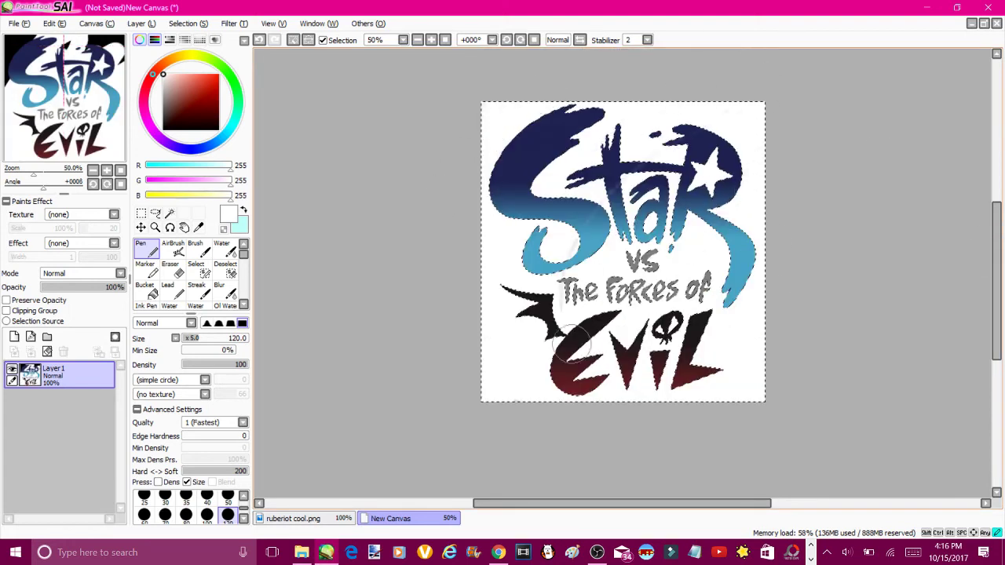
Select the whole logo and scale it down to roughly half size in the upper middle of its canvas
key("m")
left_click_drag(481, 102, 753, 304)
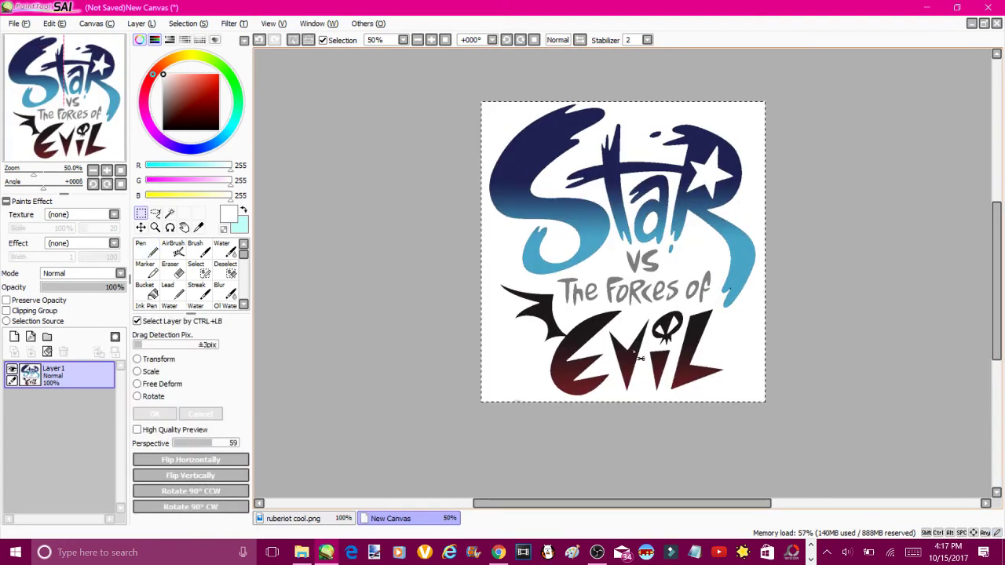
key("ctrl+t")
left_click_drag(766, 98, 748, 137)
key("Escape")
key("ctrl+t")
left_click_drag(762, 103, 662, 231)
left_click_drag(613, 290, 652, 184)
key("Return")
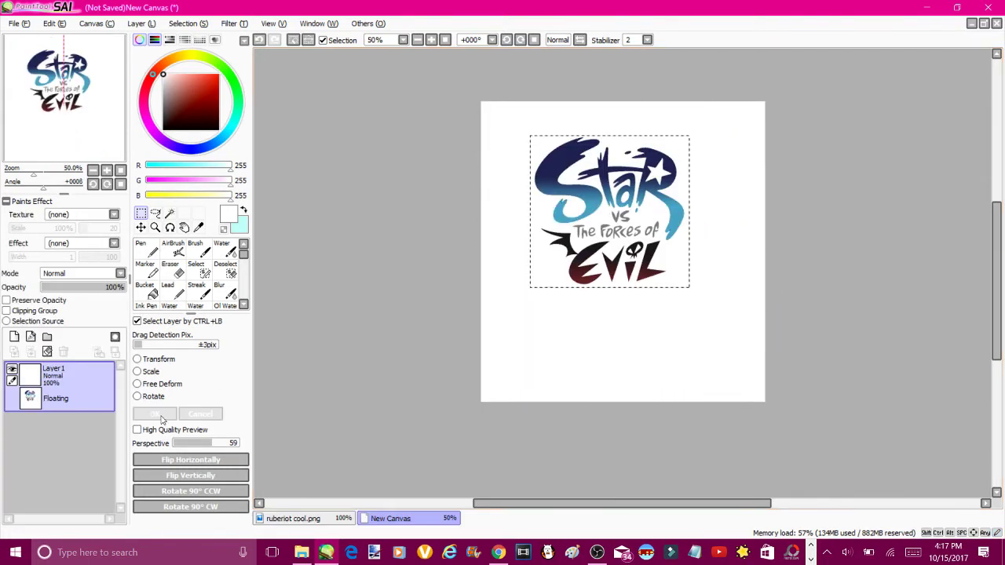
Copy the scaled logo into ruberiot cool.png as a new layer and move it toward the artwork's lower left
left_click(49, 23)
left_click(67, 82)
left_click(292, 519)
left_click(417, 39)
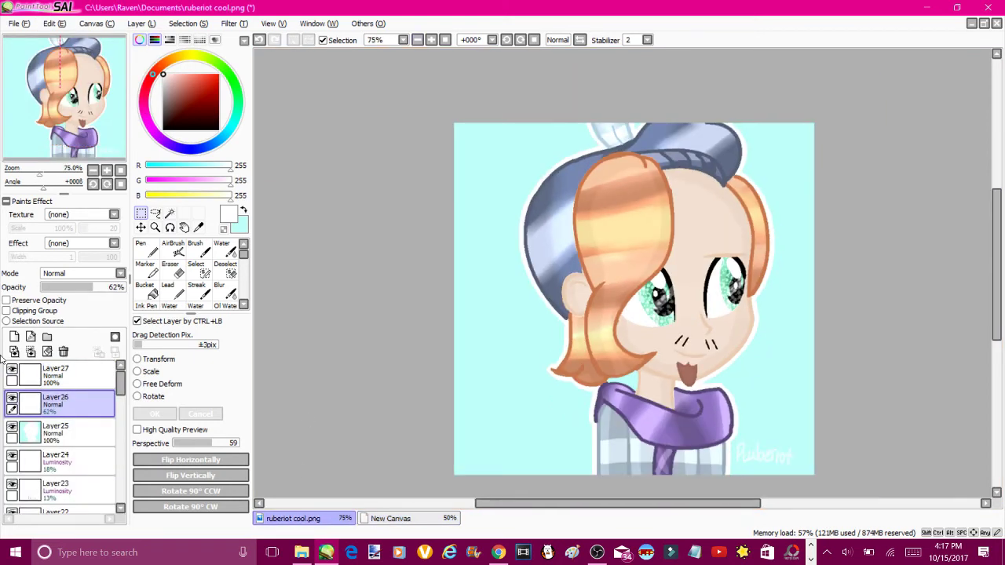
left_click(49, 23)
left_click(67, 93)
left_click_drag(510, 156, 789, 382)
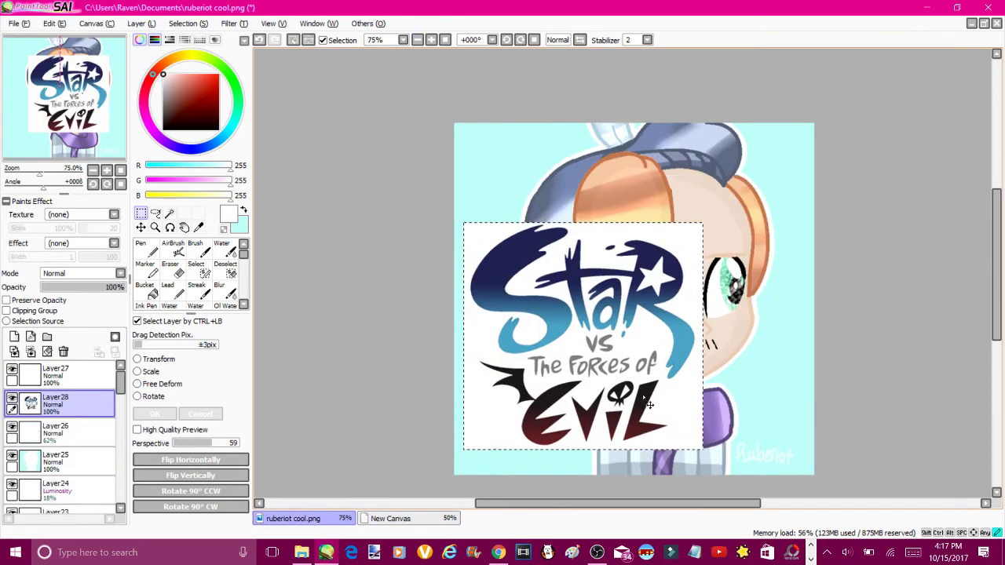
left_click_drag(642, 394, 546, 464)
Try to recolour the pasted logo's white background light cyan in ruberiot cool.png using the Magic Wand and Pen
key("x")
left_click(169, 213)
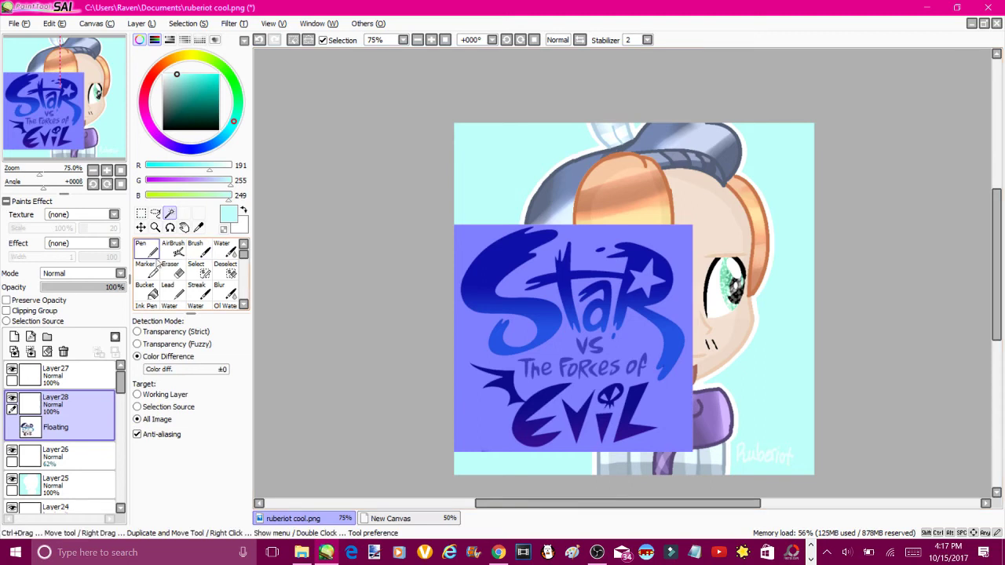
left_click(176, 250)
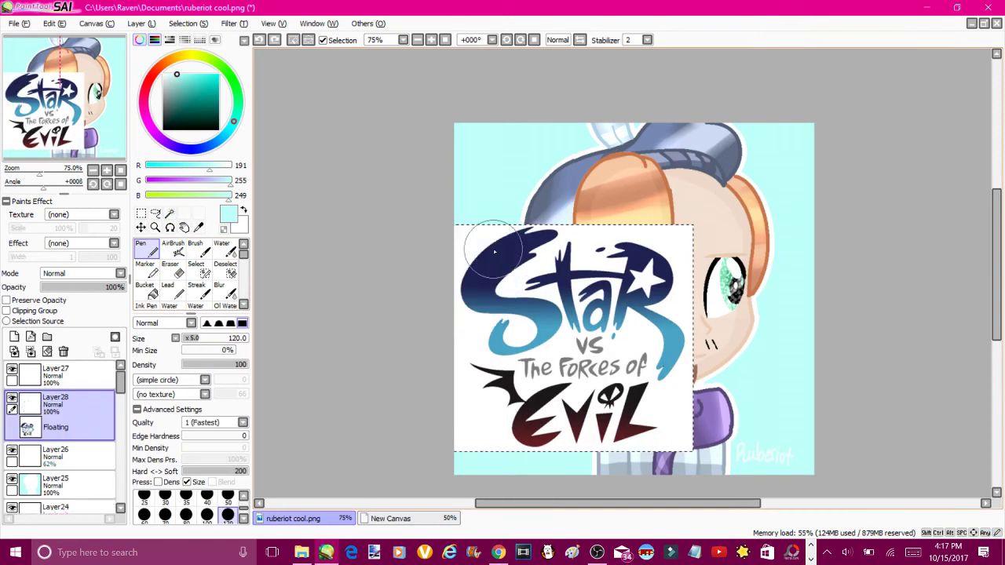
key("ctrl+d")
key("ctrl+c")
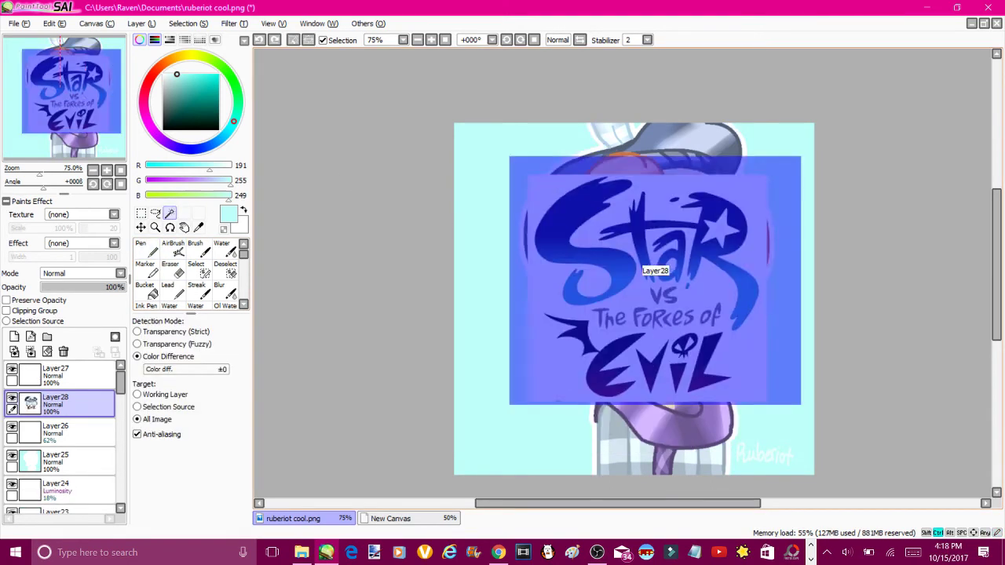
Paint the selected background around the logo light cyan on the logo's own canvas
left_click(391, 519)
key("ctrl+v")
key("ctrl+t")
mouse_move(531, 137)
left_mouse_down()
mouse_move(520, 202)
mouse_move(510, 99)
mouse_move(707, 157)
mouse_move(503, 236)
mouse_move(460, 314)
mouse_move(717, 424)
mouse_move(600, 333)
left_mouse_up()
key("Return")
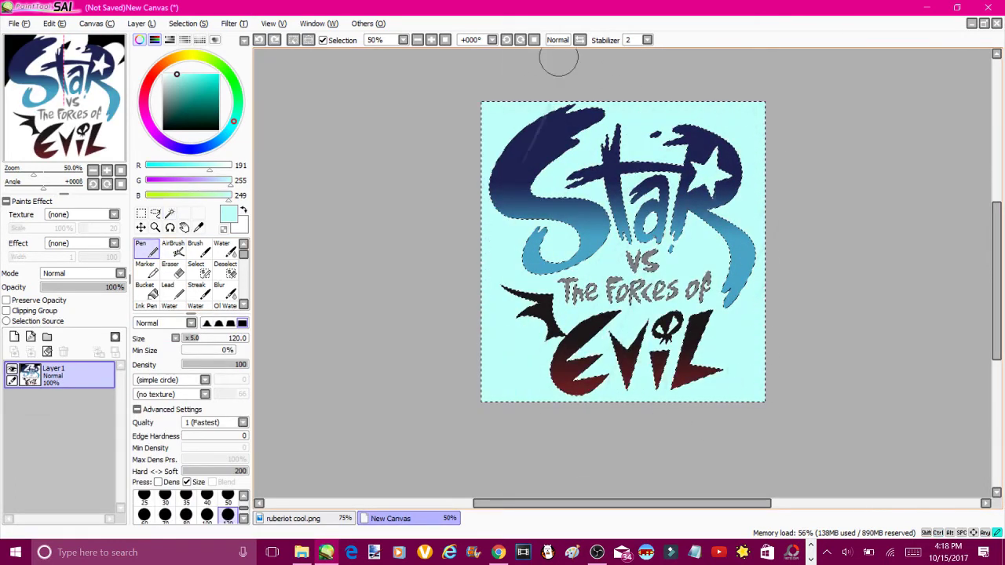
Try to transform the cyan-backed logo while the background selection is active
left_click(293, 519)
left_click(53, 23)
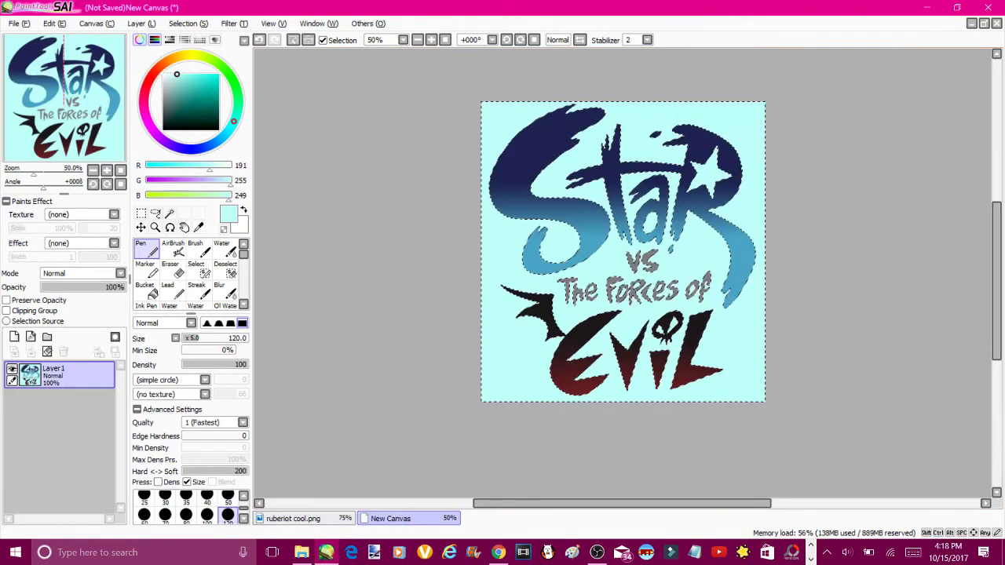
key("m")
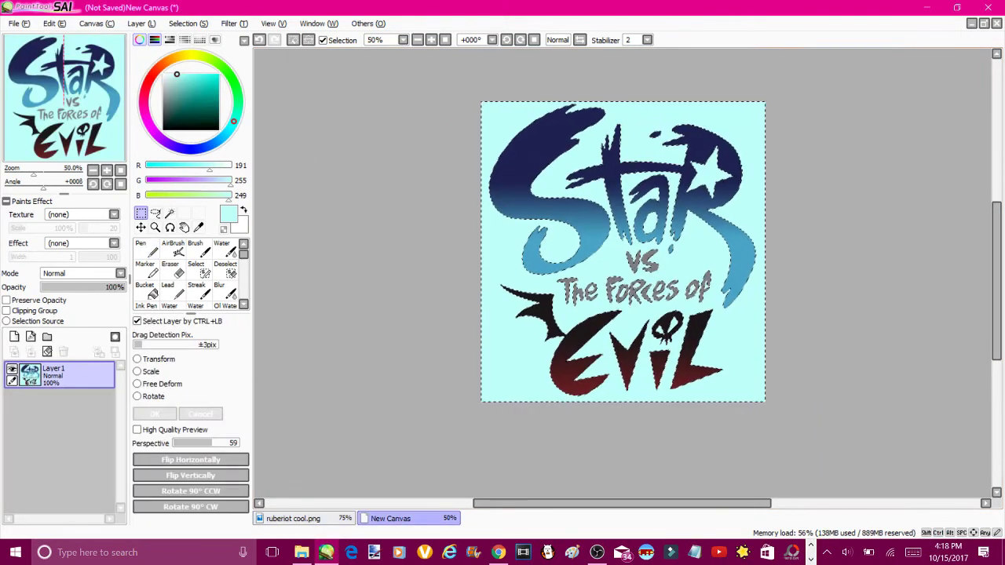
key("ctrl+t")
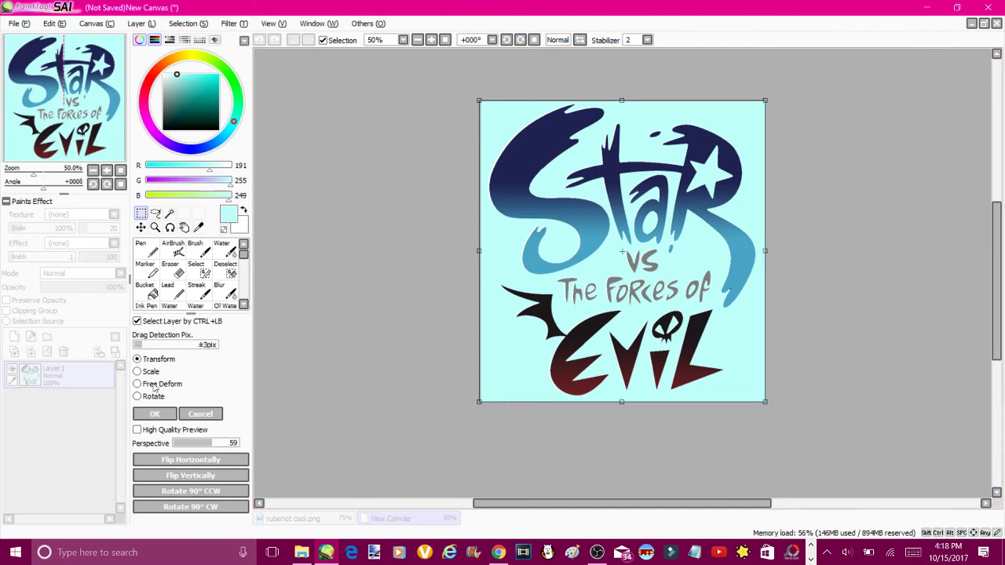
left_click(155, 414)
Add a new layer, move it above the logo layer and try transforming the logo from it
left_click(14, 336)
left_click(142, 247)
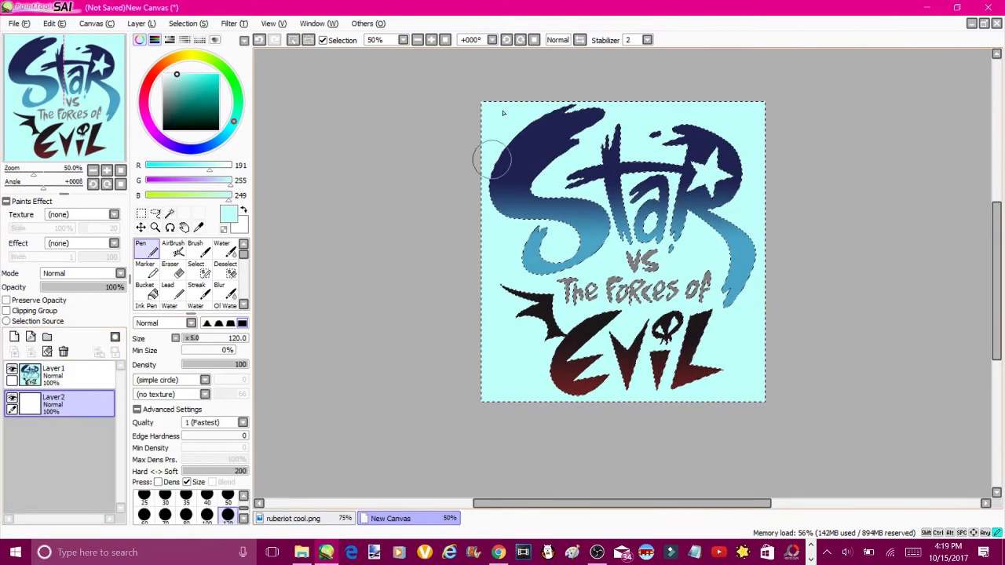
key("ctrl+t")
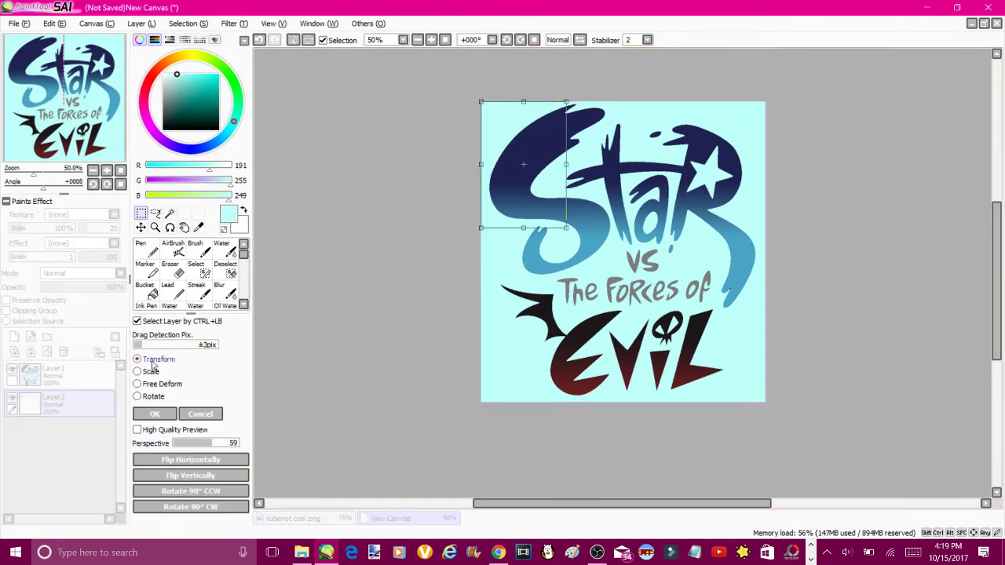
left_click(221, 413)
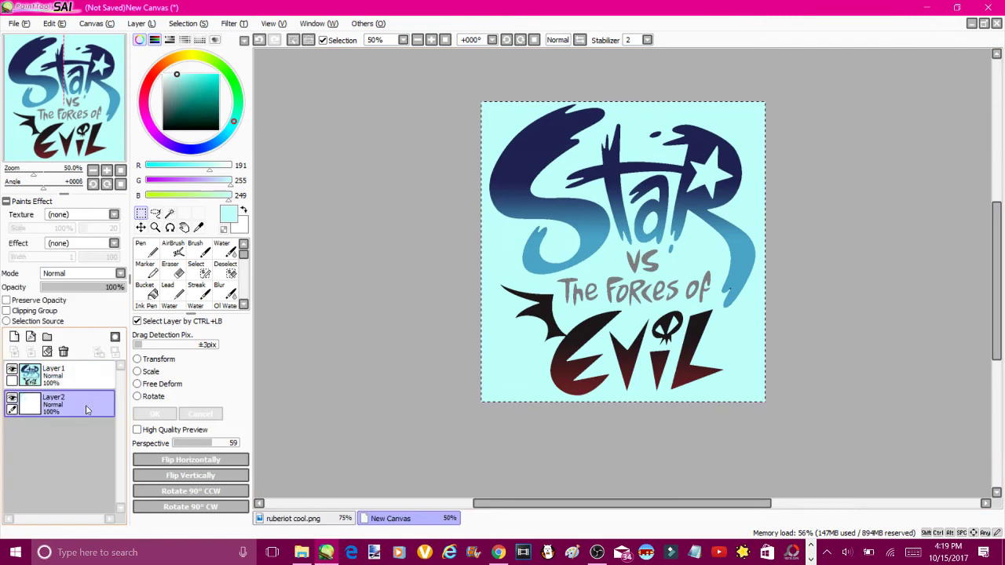
left_click_drag(86, 404, 63, 372)
key("ctrl+t")
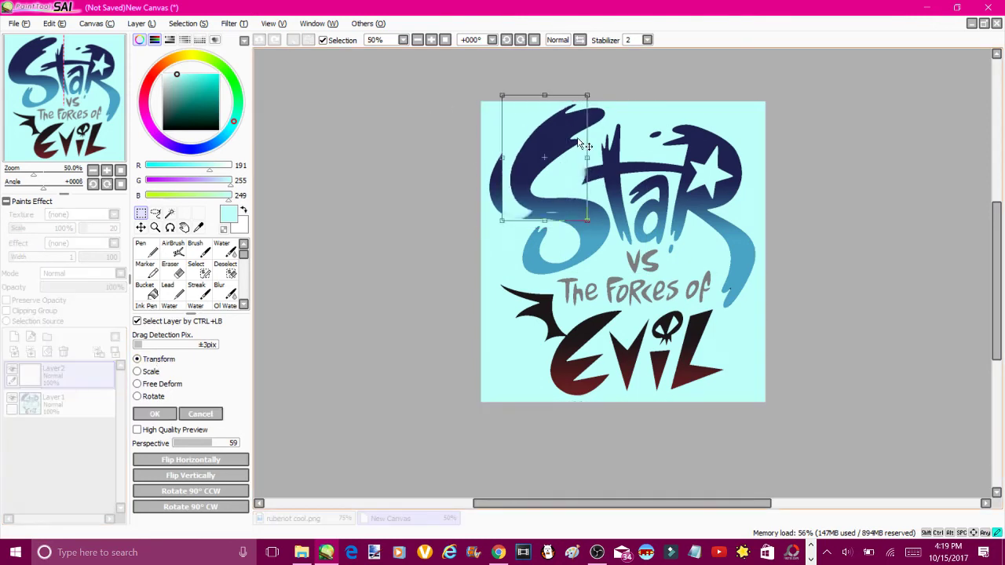
key("Return")
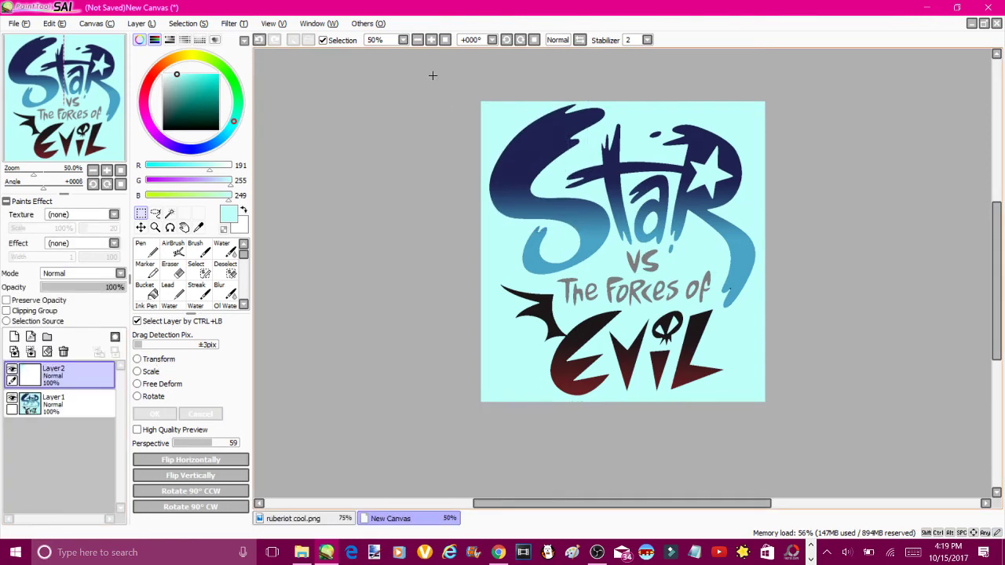
Undo the edits on the logo canvas back to the original black background
key("ctrl+z")
key("ctrl+z")
key("ctrl+z")
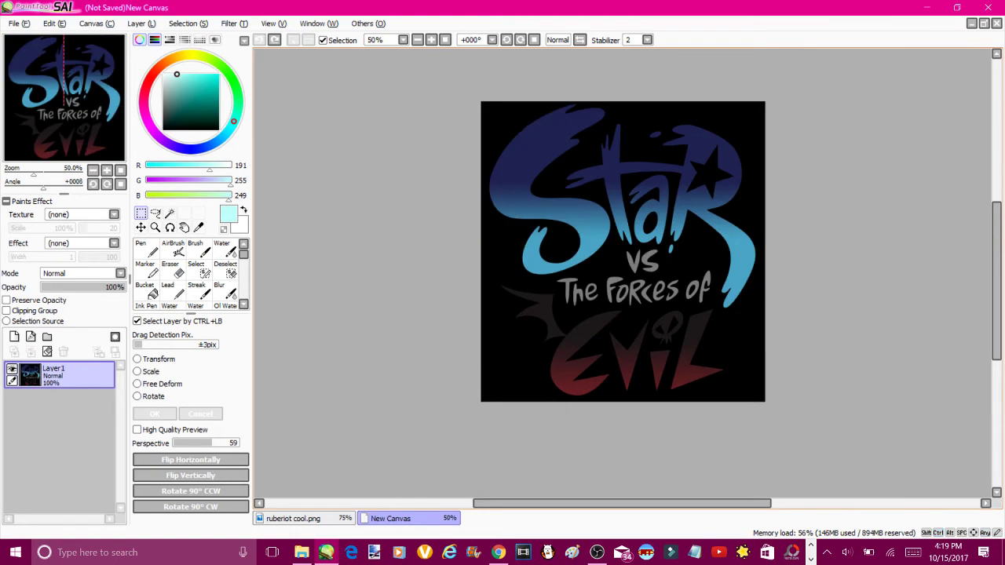
Select the black background around the logo's letters and paint it light cyan with the Pen at size 120
key("ctrl+a")
key("n")
mouse_move(596, 117)
left_mouse_down()
mouse_move(494, 247)
mouse_move(665, 244)
mouse_move(549, 377)
mouse_move(620, 408)
mouse_move(706, 353)
left_mouse_up()
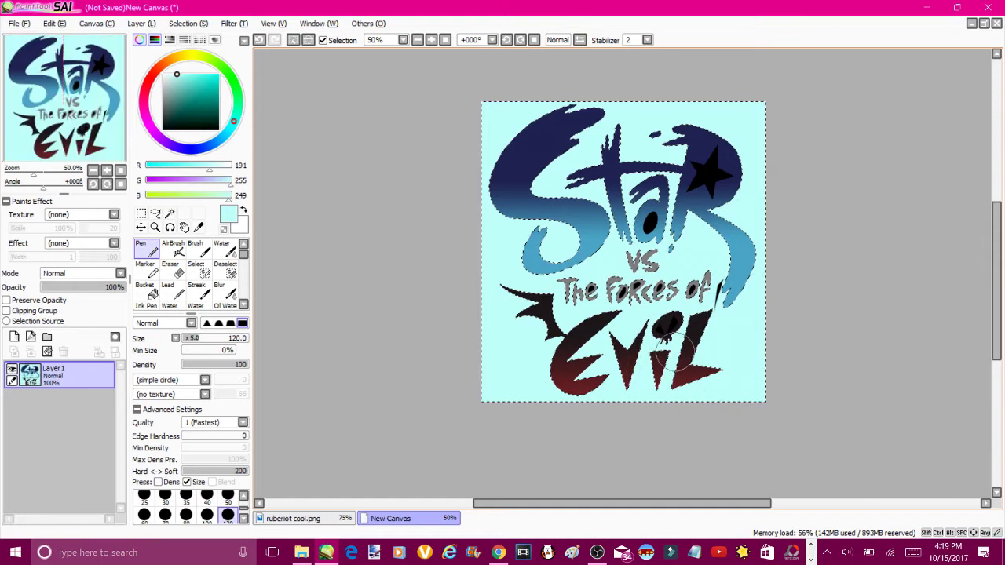
Add the enclosed black gaps in the star, letters and skull to the selection, paint them light cyan and deselect
key("w")
left_click(727, 288)
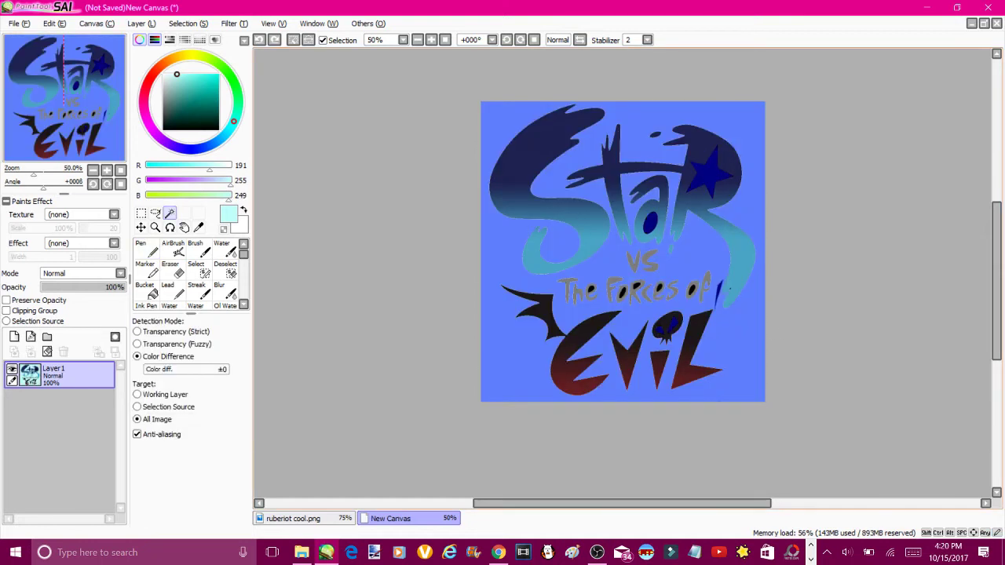
key("n")
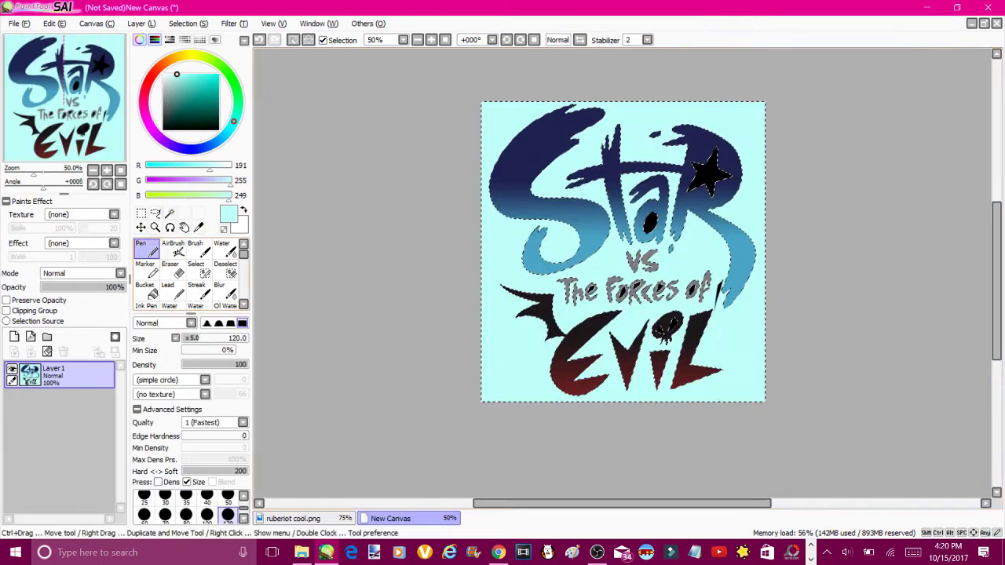
mouse_move(727, 288)
left_mouse_down()
mouse_move(729, 124)
mouse_move(706, 180)
left_mouse_up()
left_click(292, 39)
Transform the whole cyan-backed logo down to slightly under half size near the middle of its canvas
key("m")
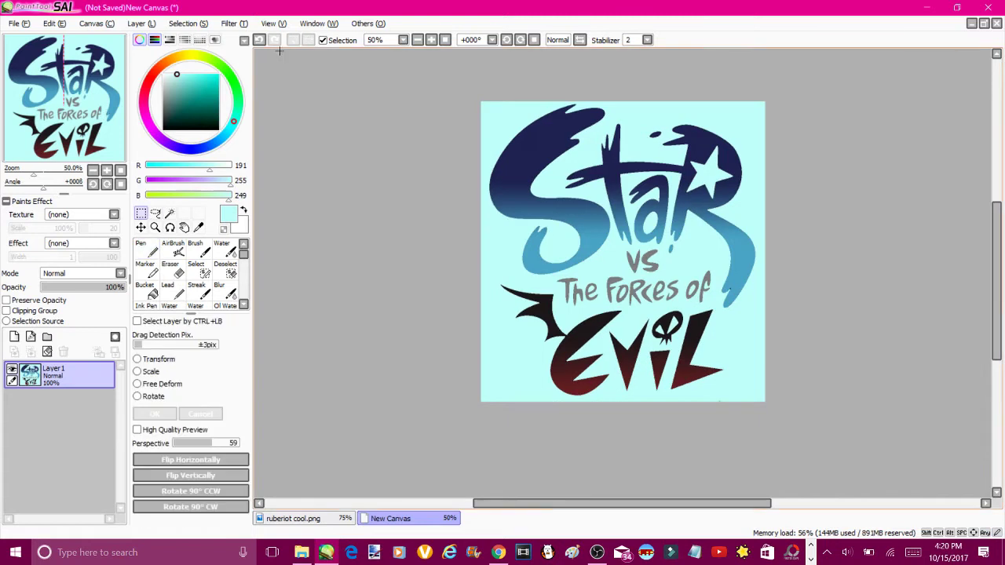
left_click(137, 358)
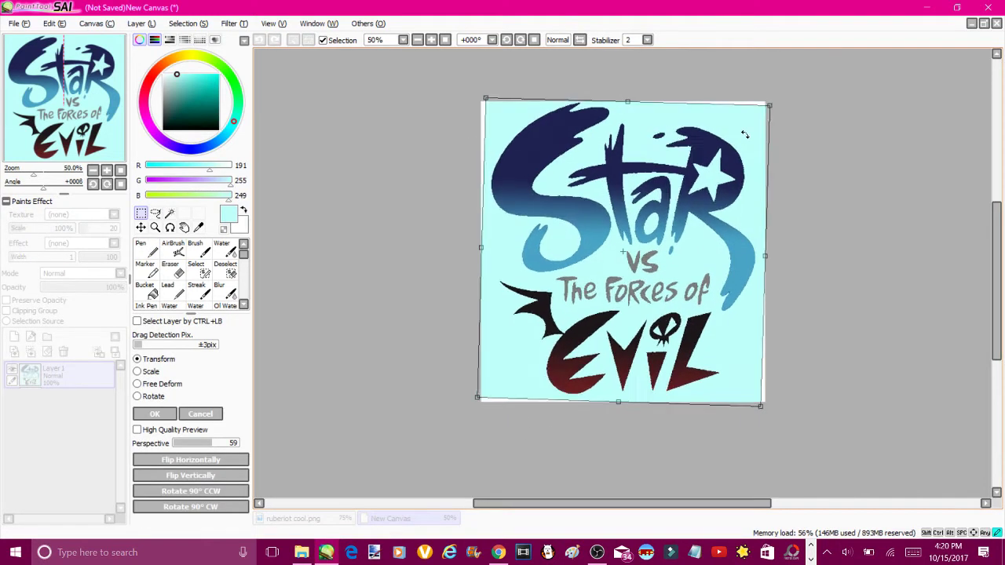
left_click_drag(765, 102, 679, 187)
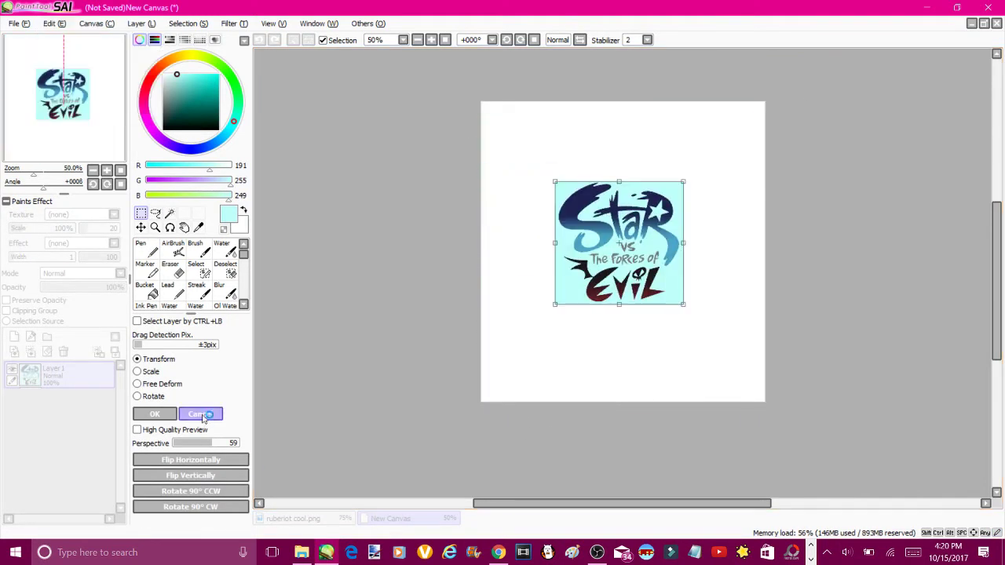
left_click(155, 414)
Copy the scaled logo, paste it into ruberiot cool.png and move it toward the artwork's lower left
left_click(53, 23)
left_click(63, 82)
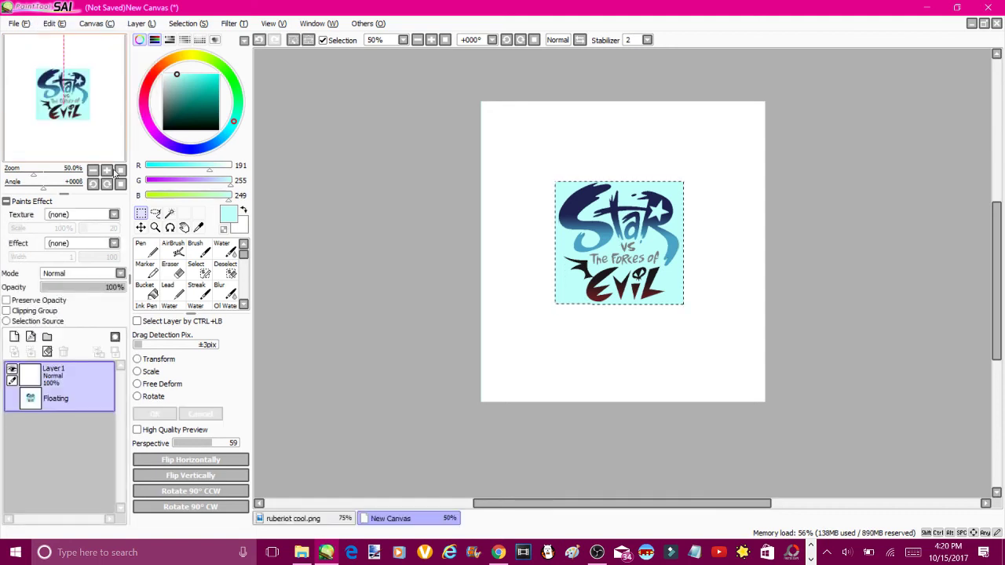
left_click(292, 518)
left_click(54, 23)
left_click(76, 96)
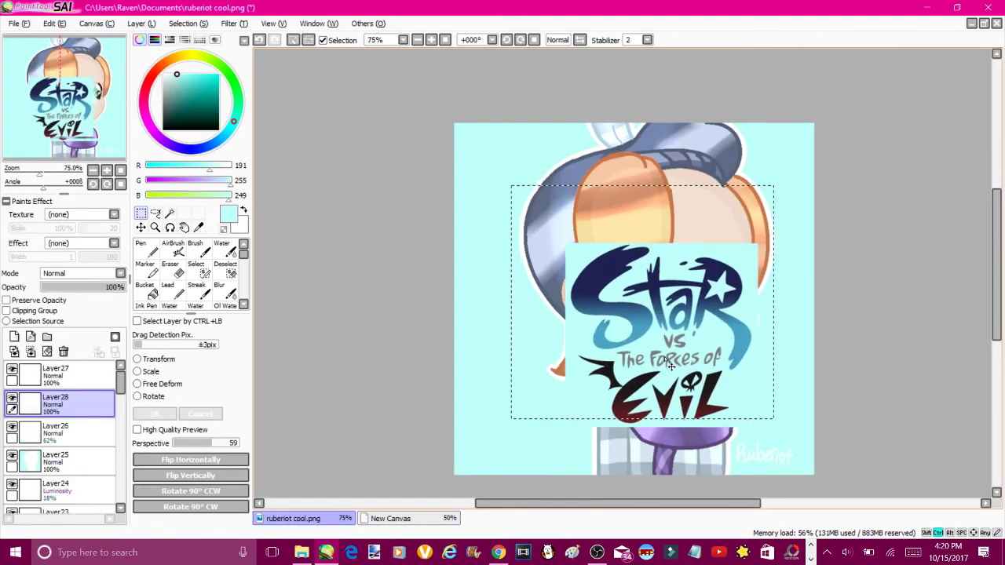
left_click_drag(661, 336, 565, 333)
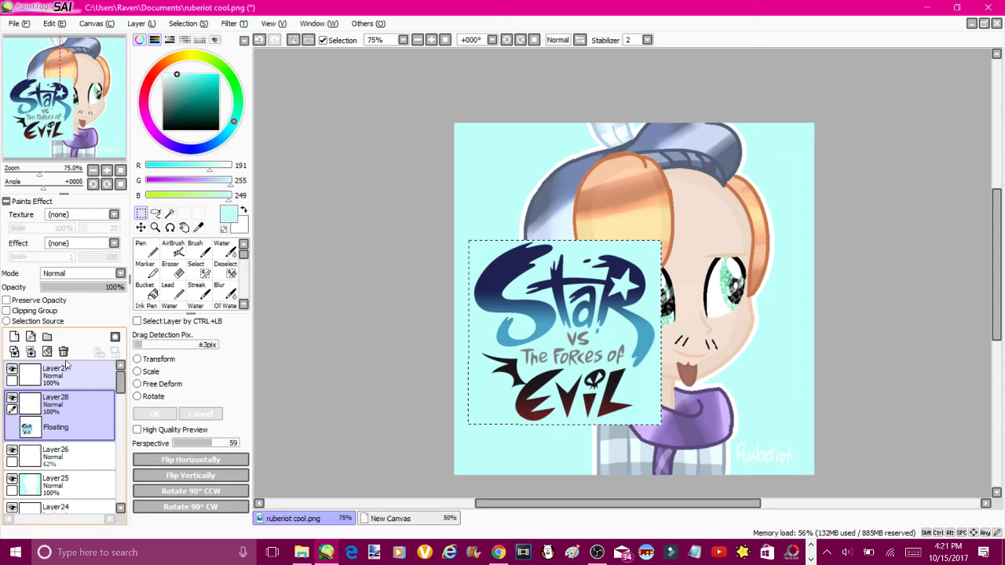
Shrink the pasted logo, place it just above the signature at the artwork's lower right and set its layer opacity to 61%
left_click(81, 287)
key("ctrl+t")
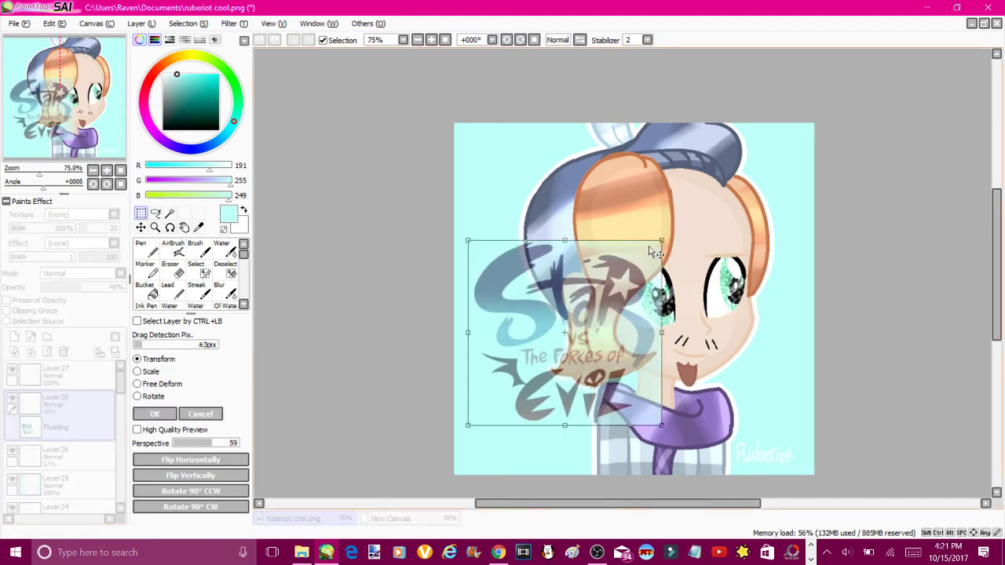
left_click_drag(659, 242, 583, 307)
left_click_drag(534, 369, 773, 392)
left_click(161, 416)
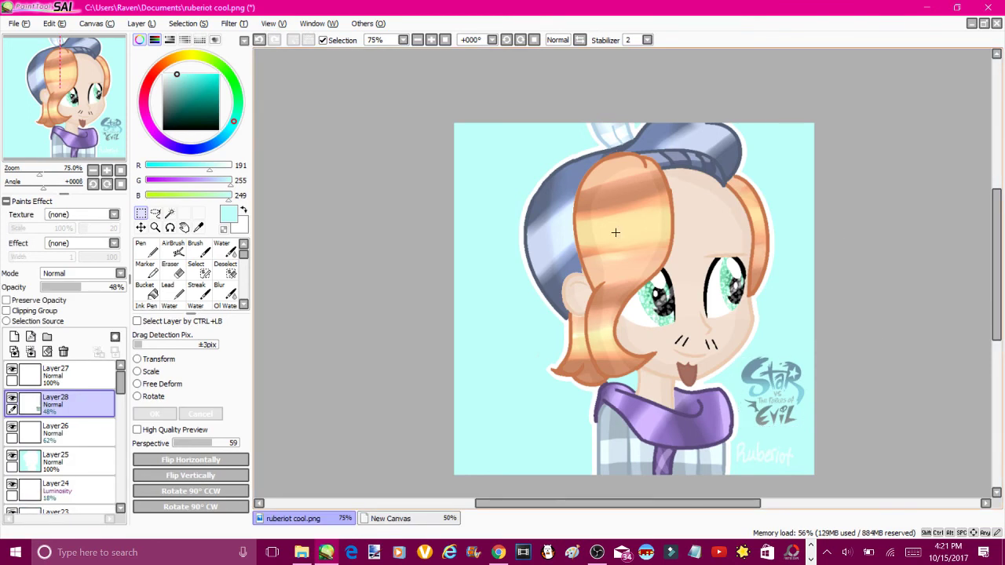
left_click_drag(82, 288, 101, 290)
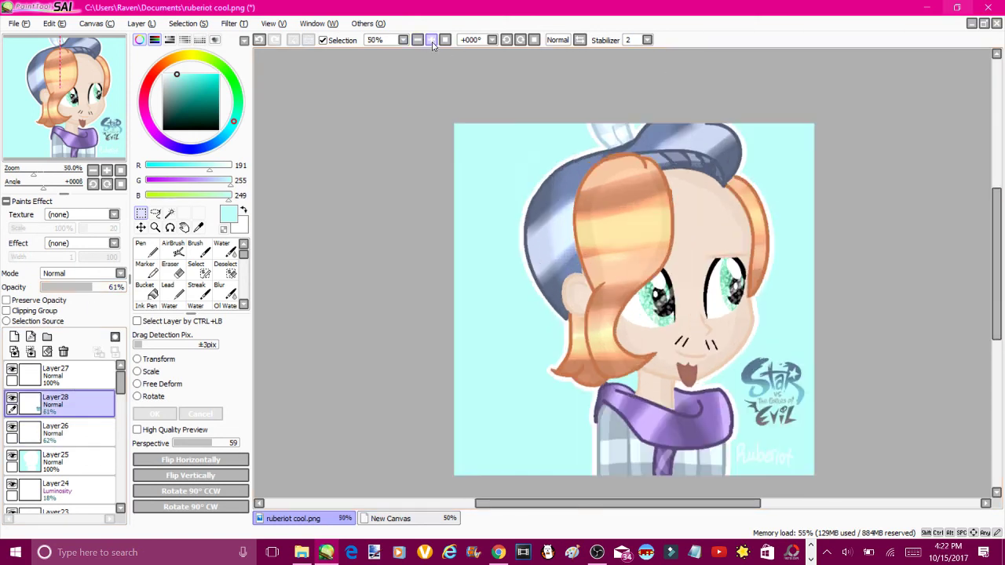
On a new layer, touch up the hat's outline at the feather's base with the Pen at size 9 in the sampled outline colour
scroll(661, 74, "up", 3)
scroll(919, 237, "up", 3)
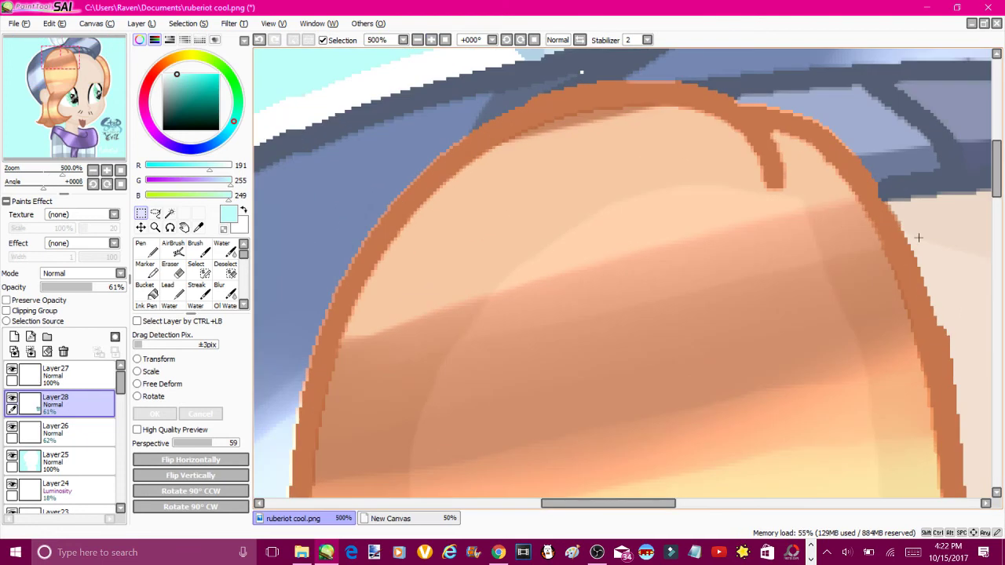
scroll(974, 96, "up", 5)
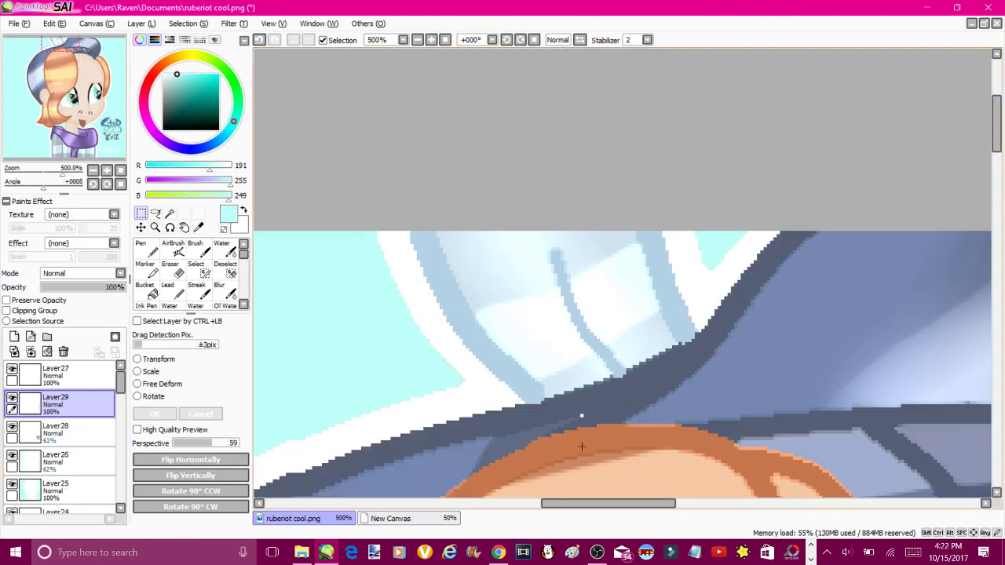
left_click(595, 404, "alt")
left_click(142, 248)
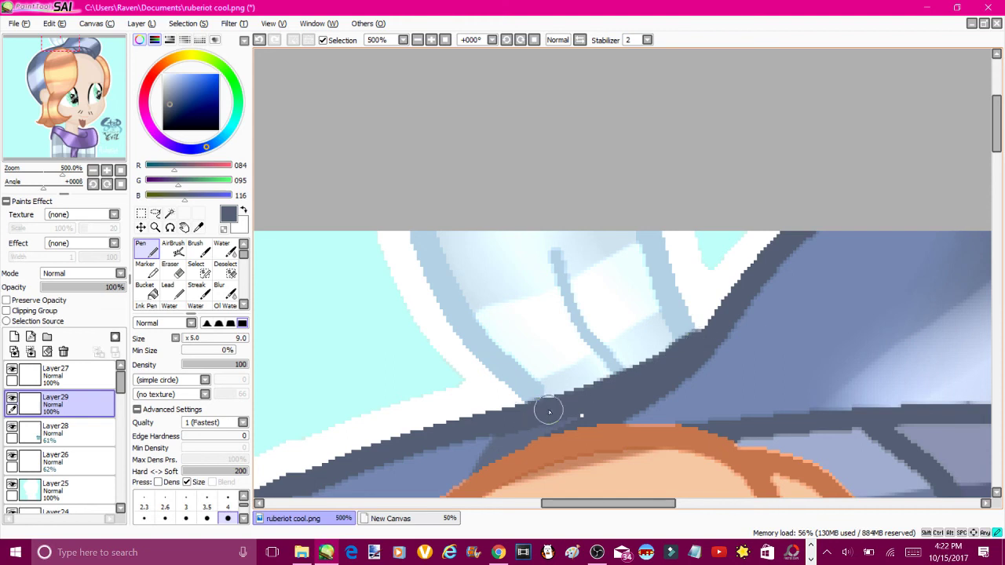
scroll(503, 259, "down", 4)
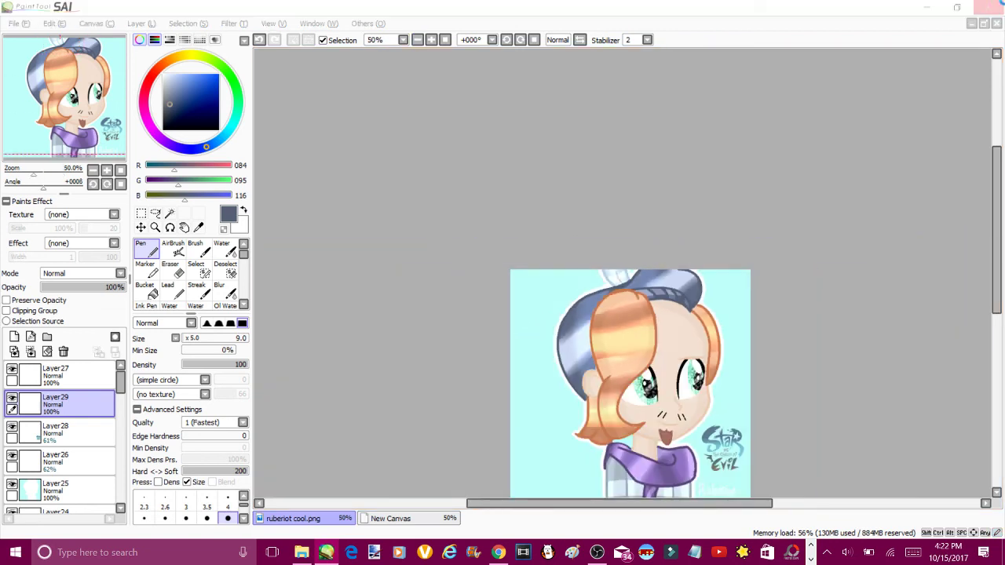
Save the artwork as a new PNG file in the Documents folder
key("ctrl+s")
left_click(495, 330)
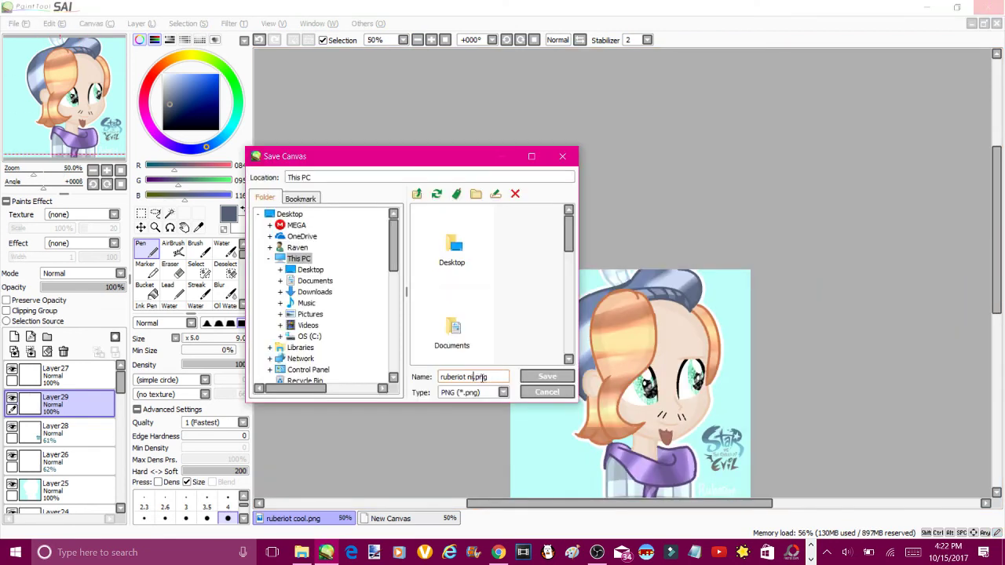
left_click(315, 280)
left_click(547, 376)
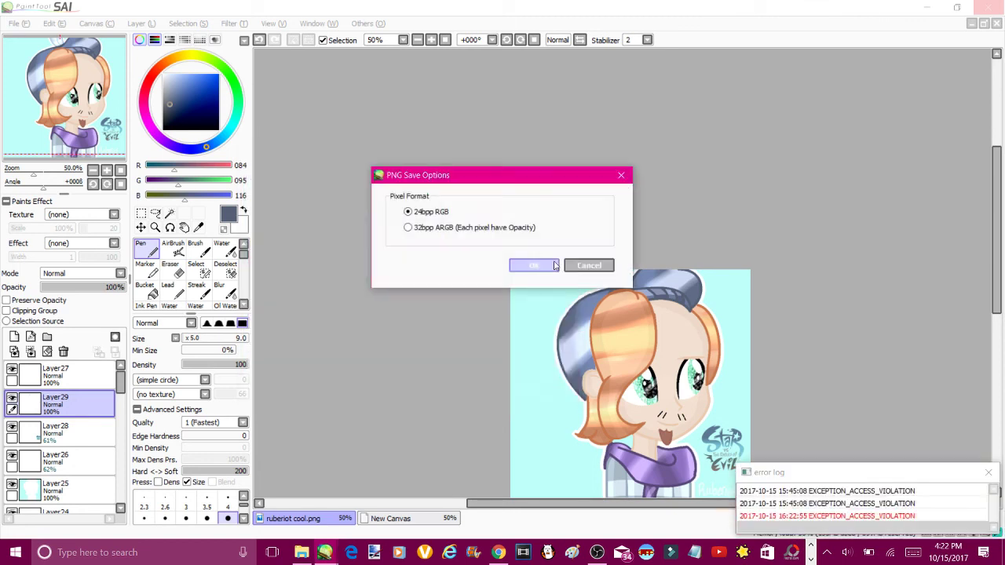